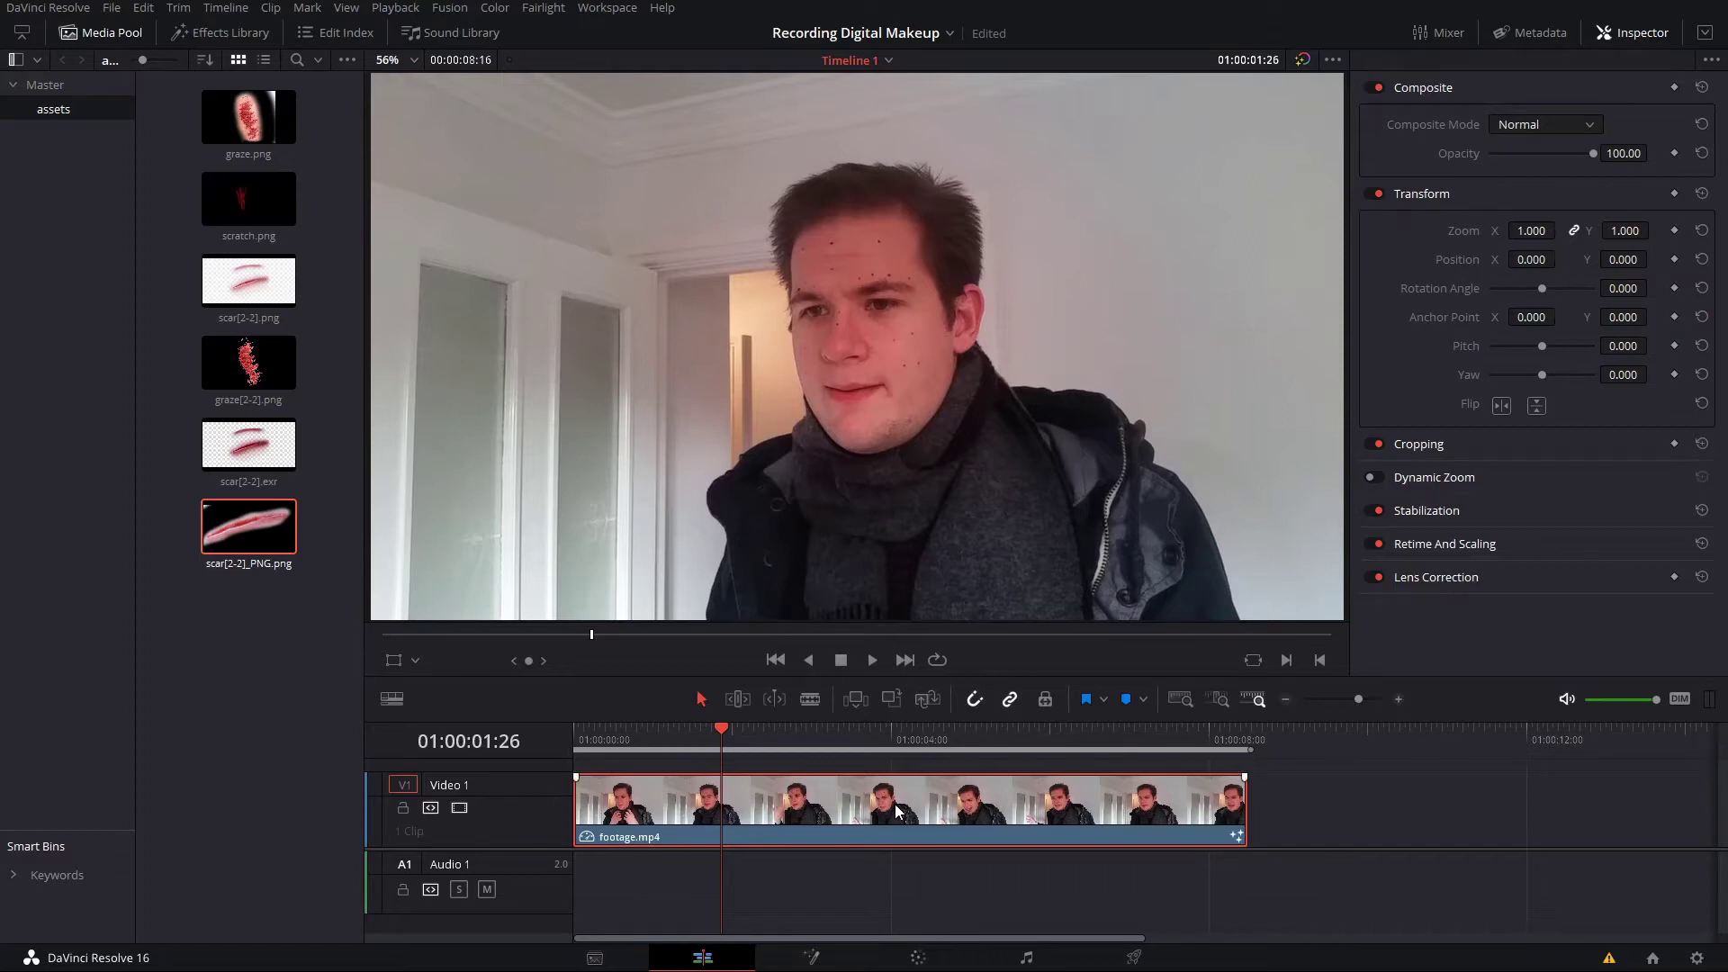
# - On the Fusion page, add a Planar Tracker node after the Footage_1 node and show it in the viewer
pyautogui.click(810, 956)
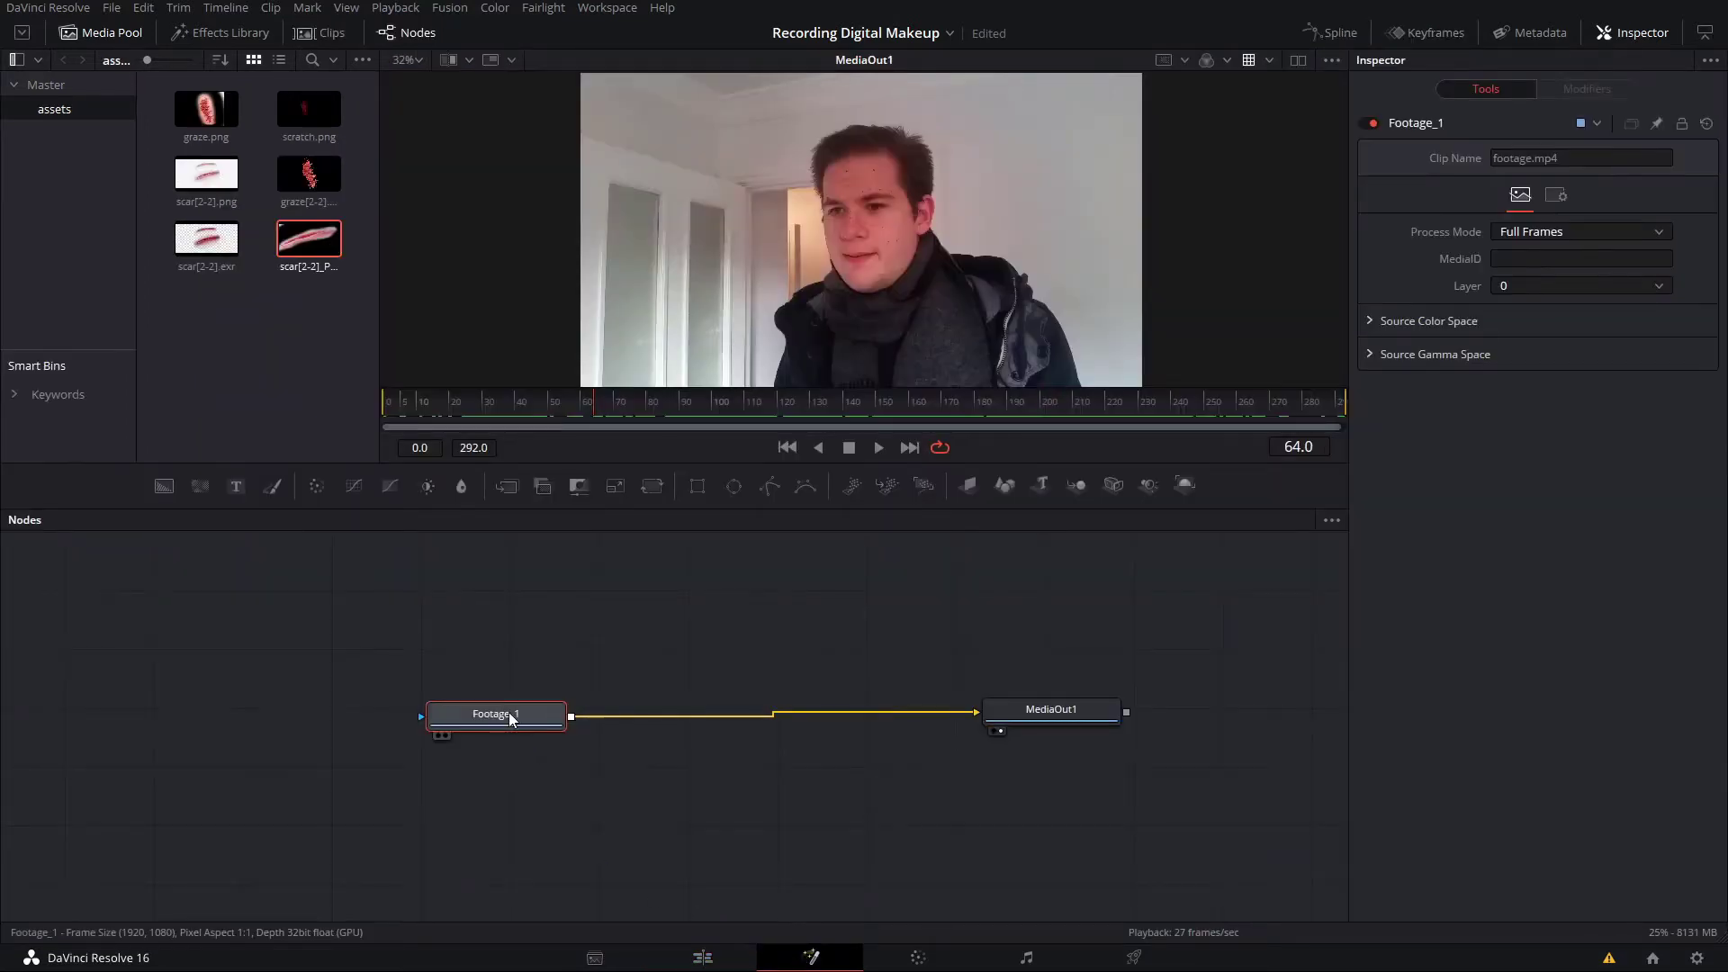
pyautogui.hotkey('shift', 'space')
pyautogui.write('bg')
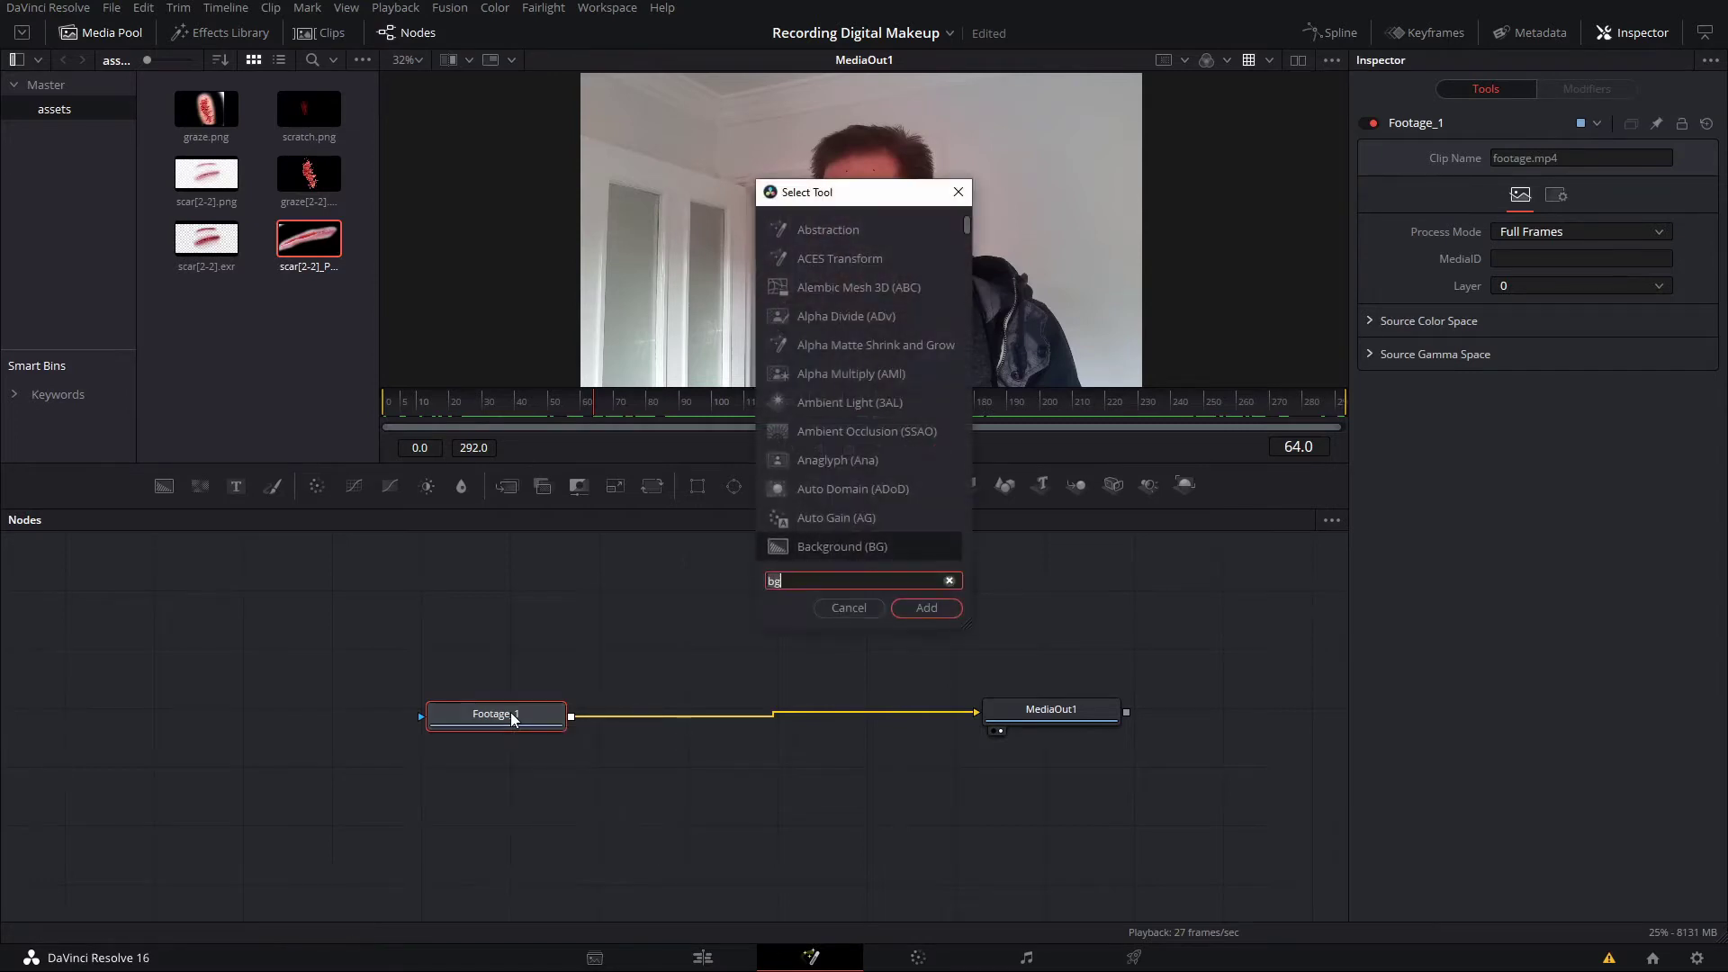
pyautogui.write('plan')
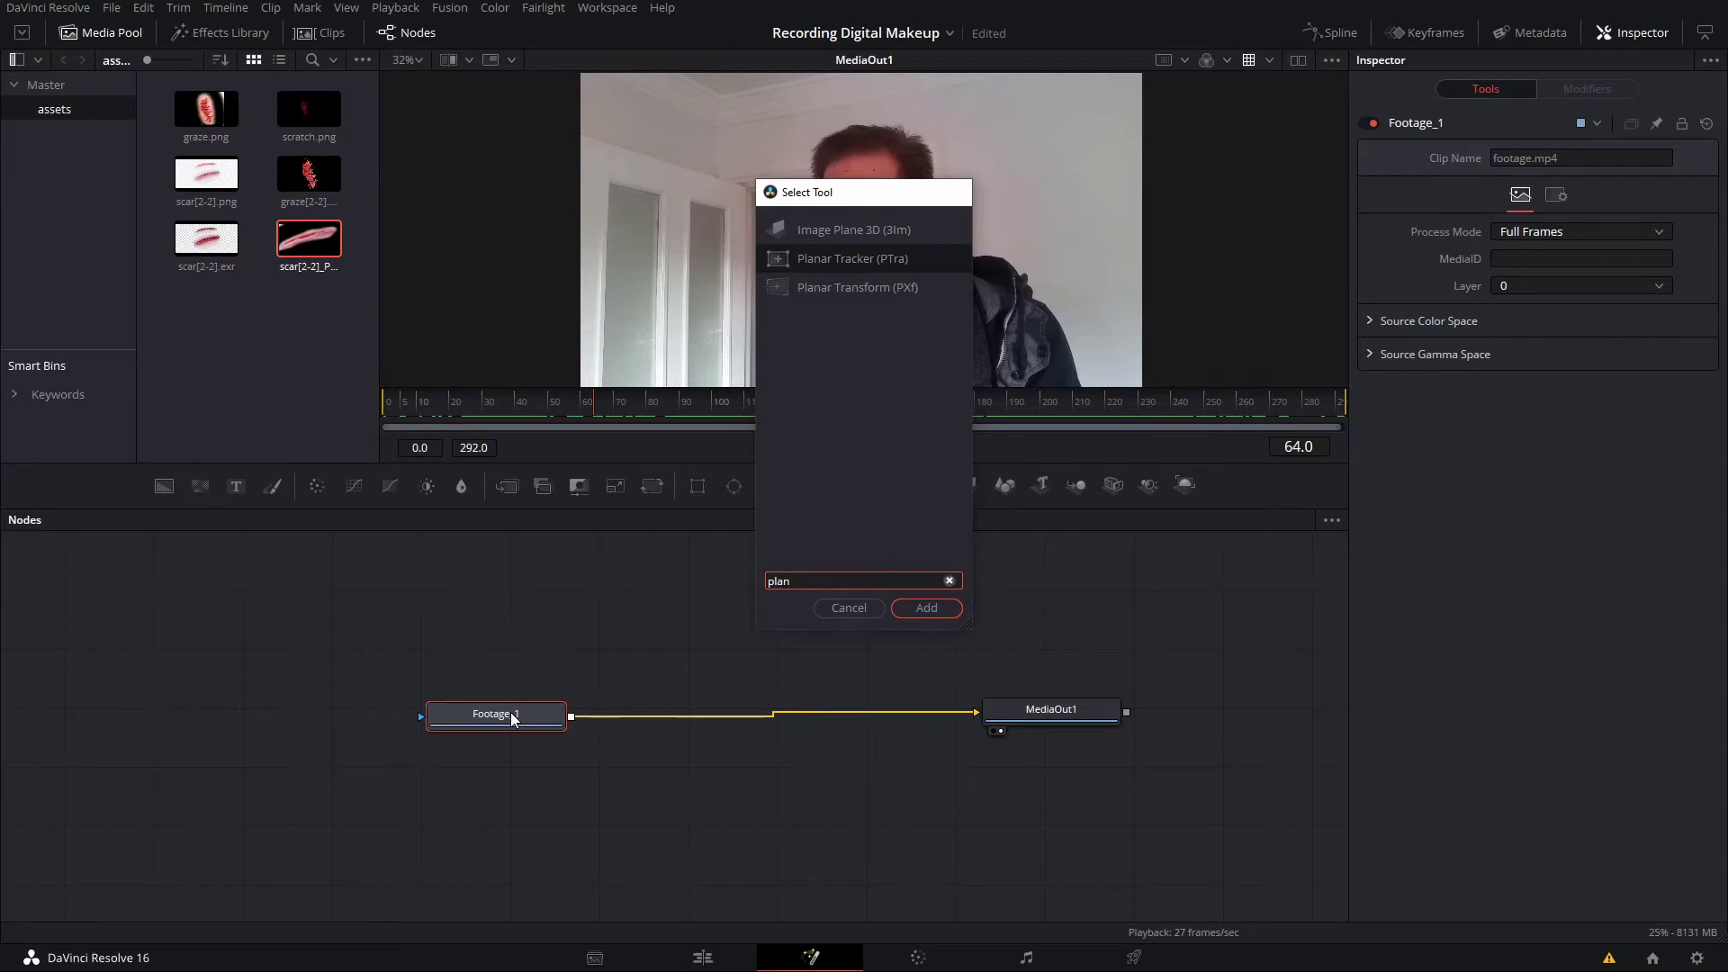
pyautogui.press('Return')
pyautogui.press('1')
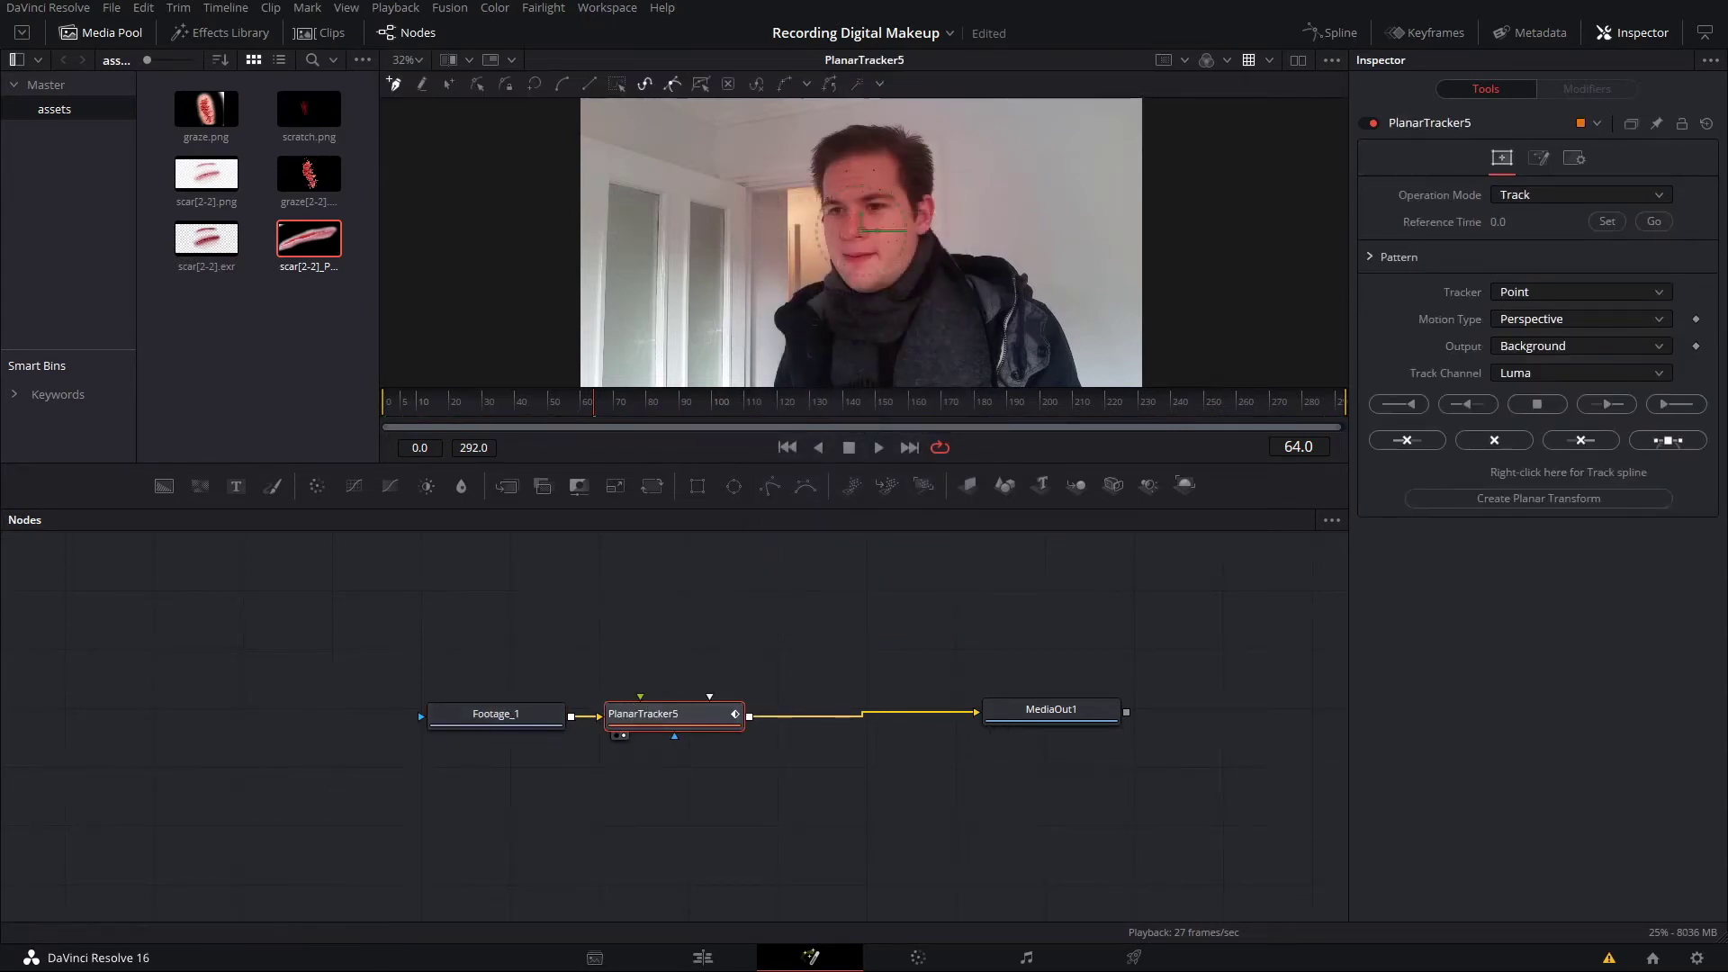
# - Draw a closed tracking outline around the man's cheek and temple, running from the jaw past the eye up to the hairline and back
pyautogui.scroll(5, 909, 225)
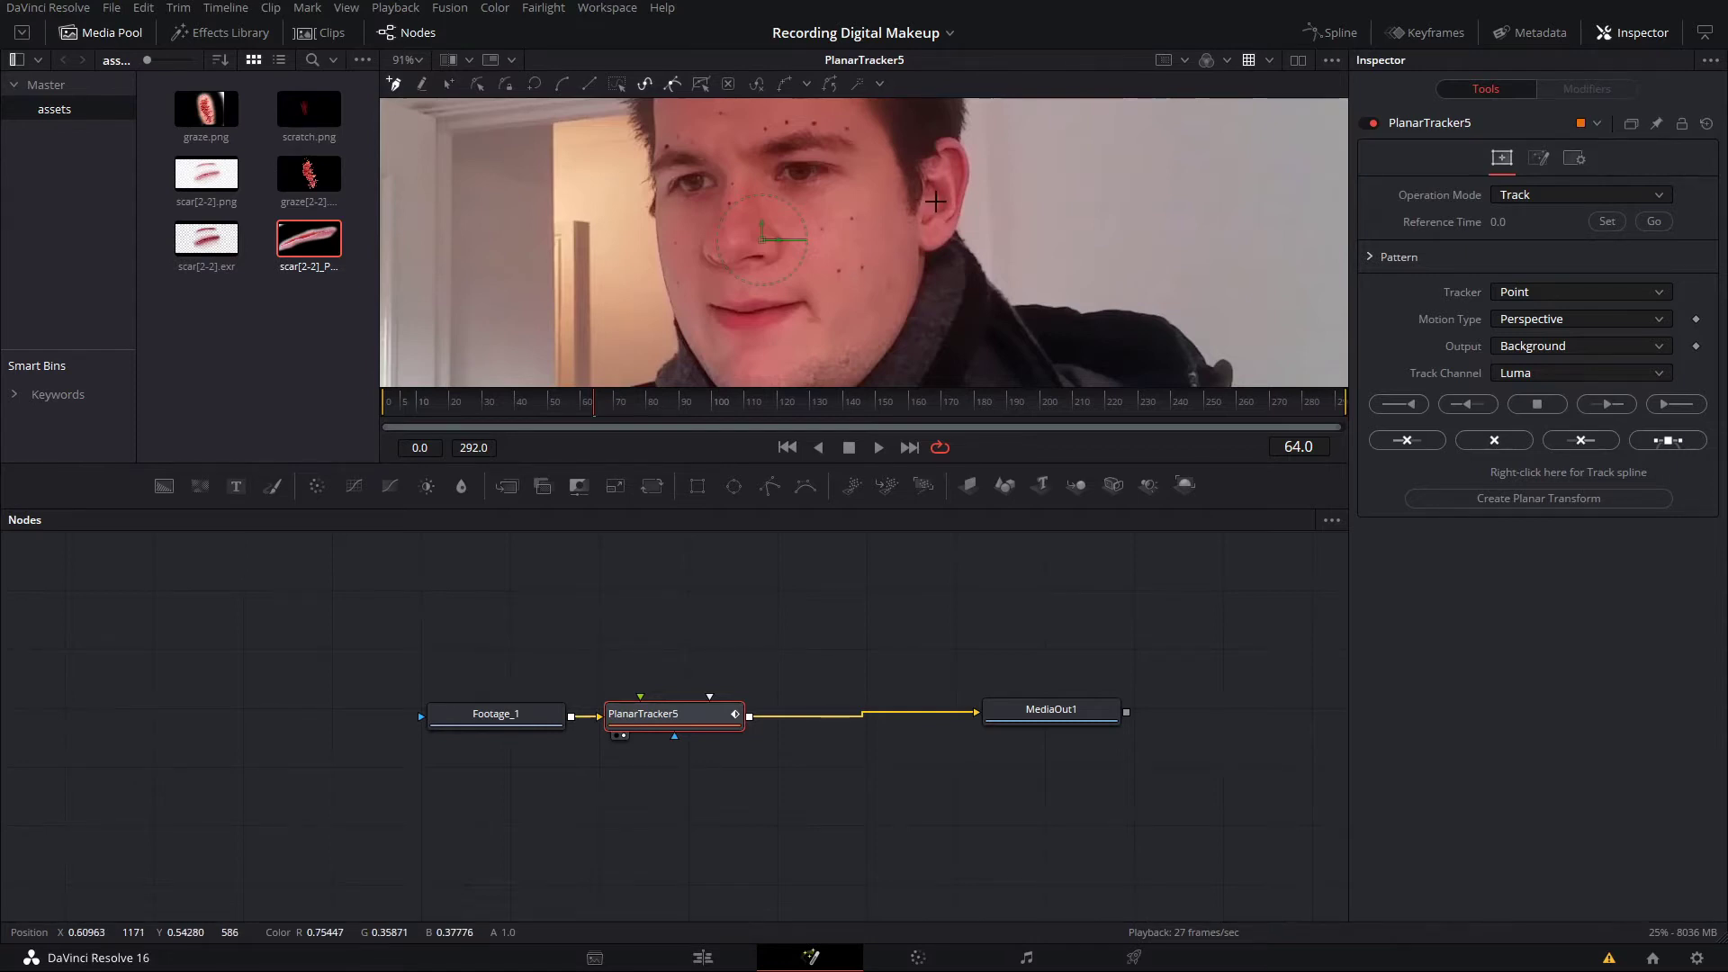
pyautogui.moveTo(954, 200); pyautogui.dragTo(876, 203)
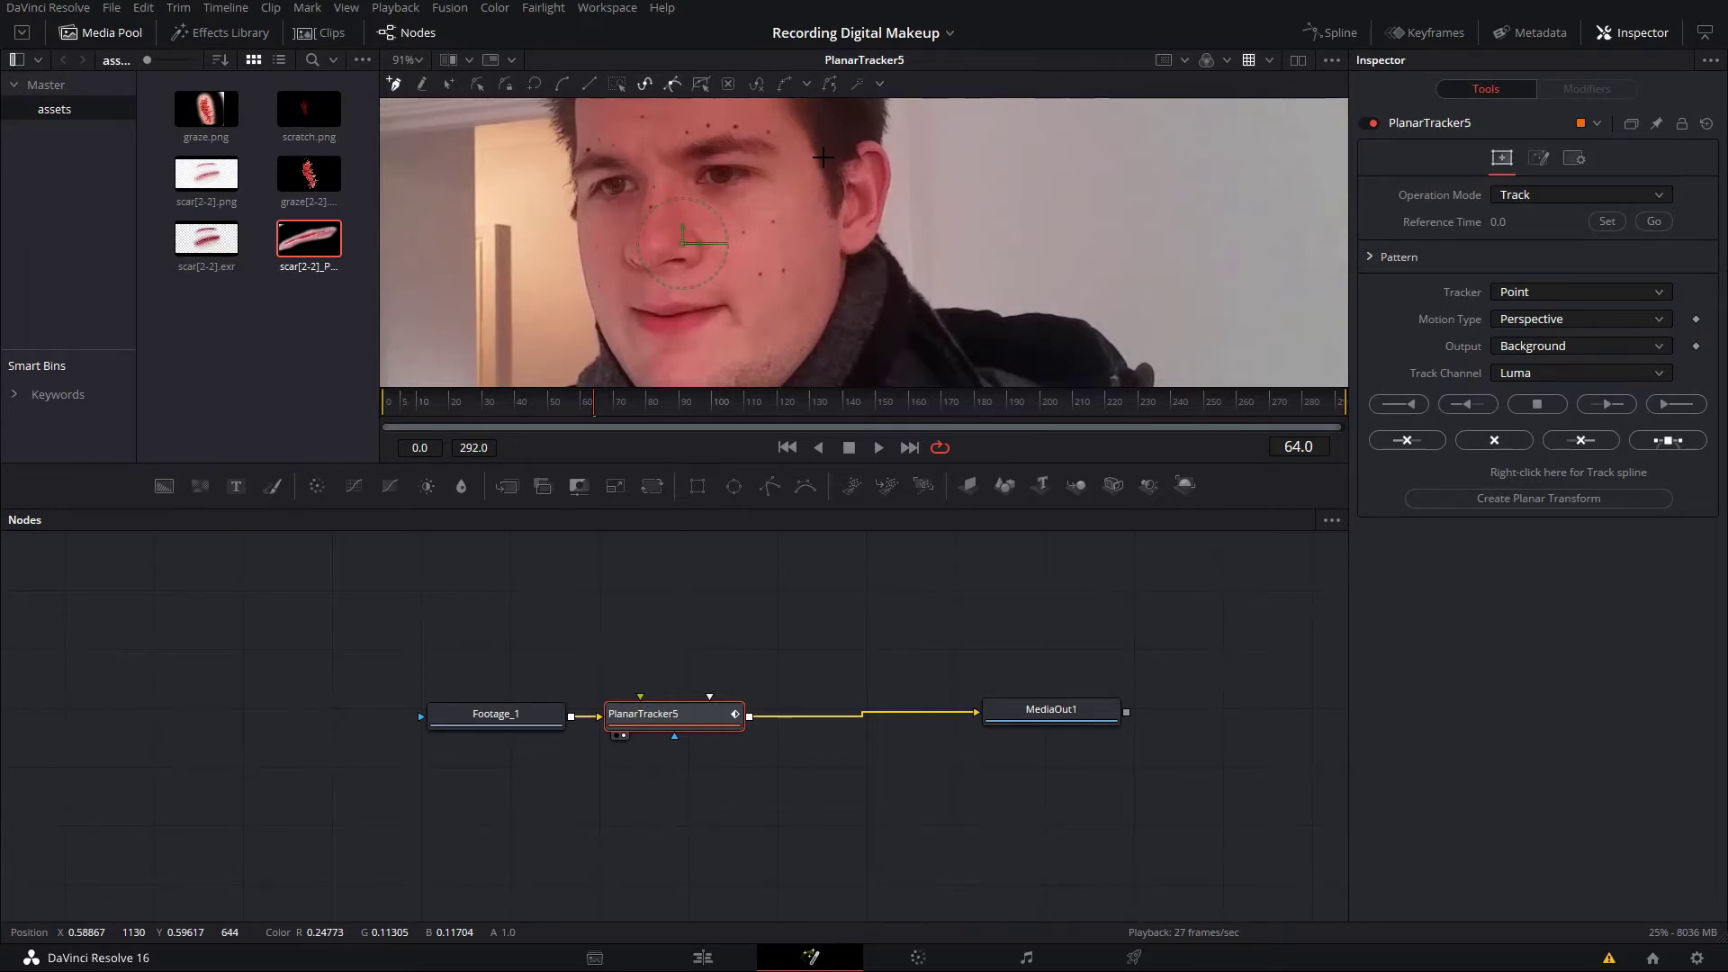
pyautogui.moveTo(864, 195); pyautogui.dragTo(840, 230)
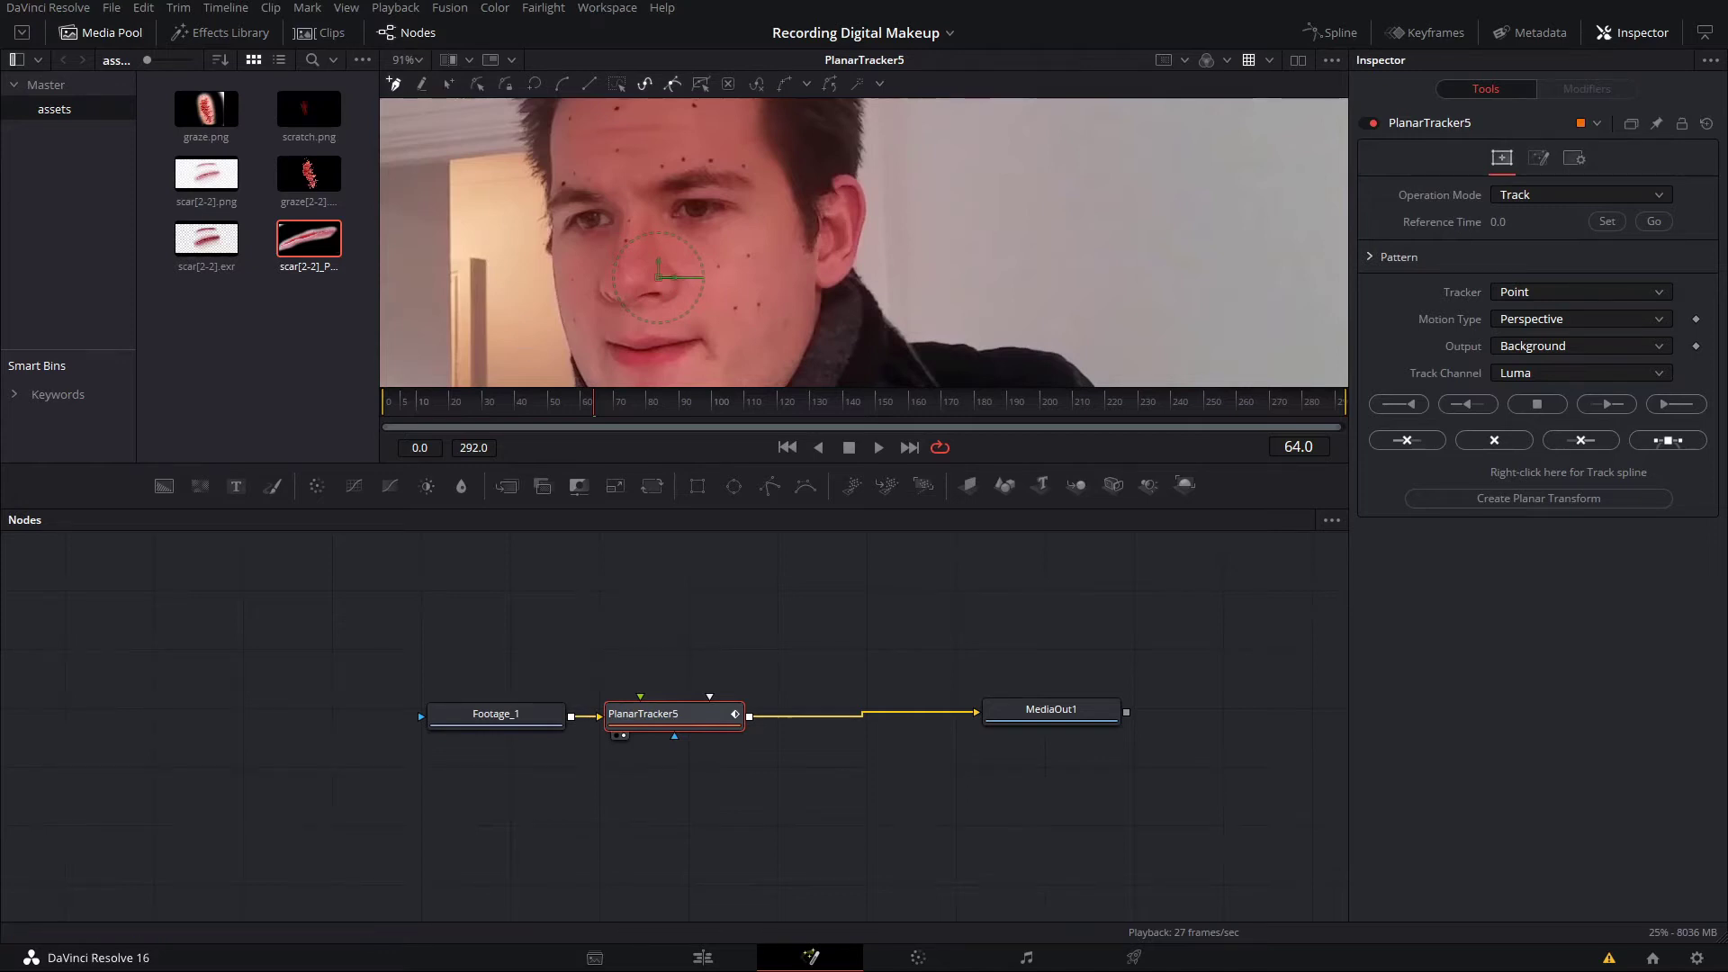
pyautogui.click(803, 342)
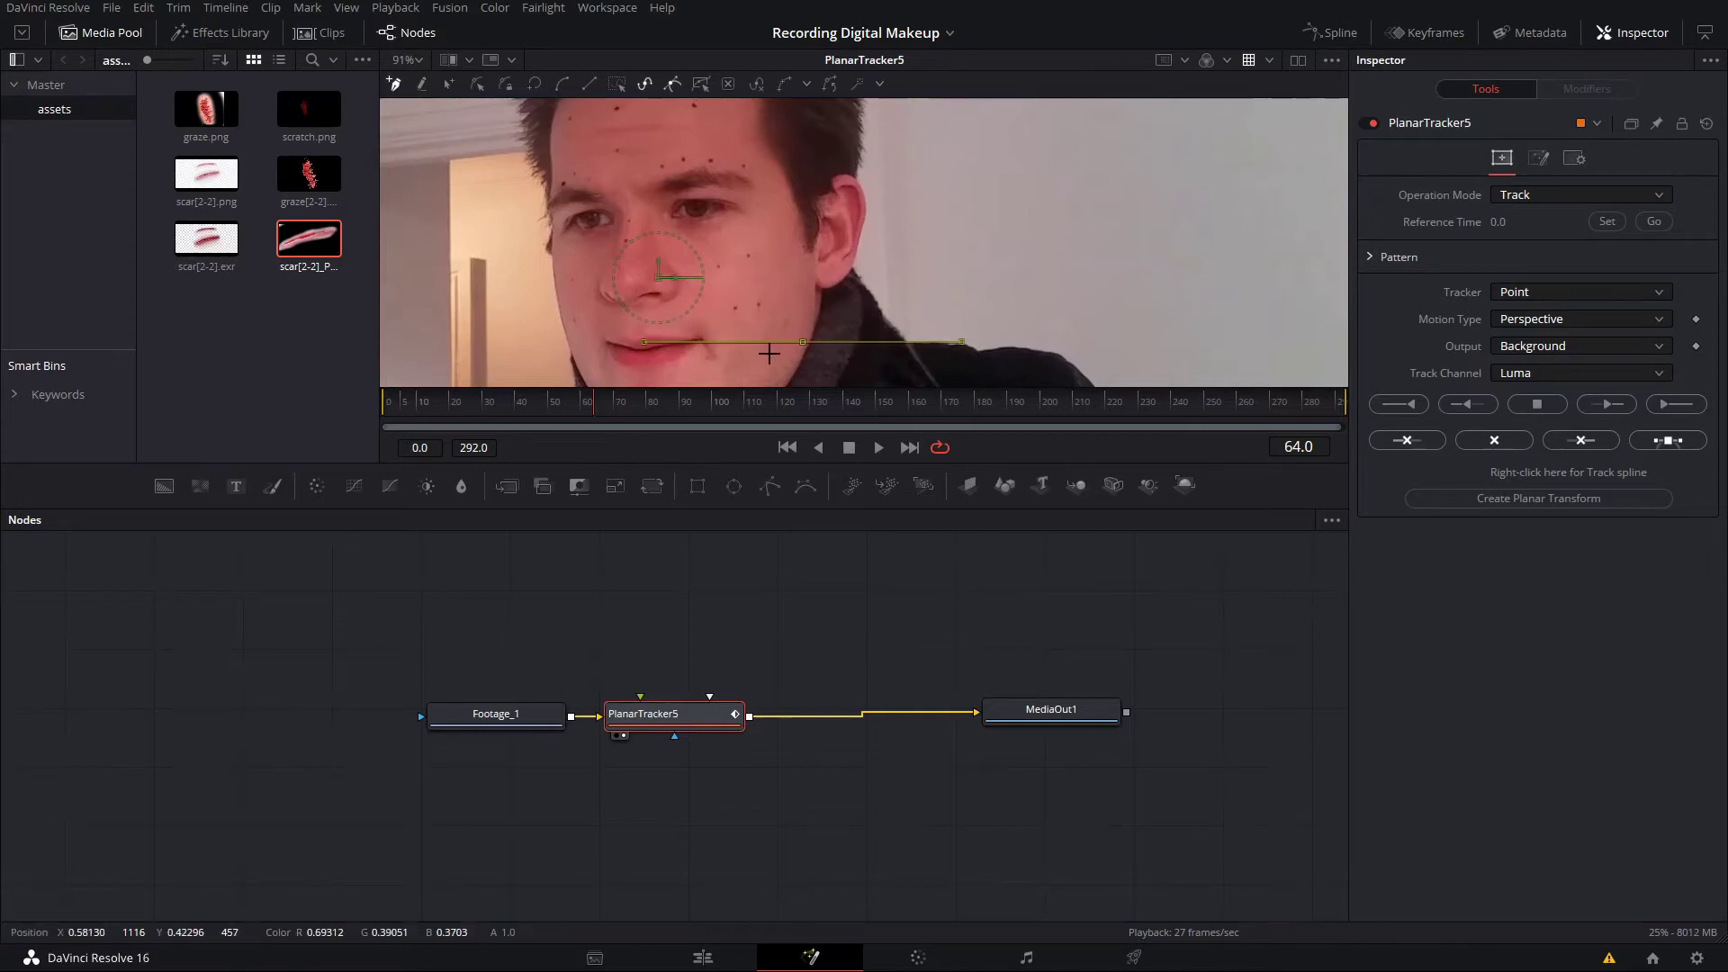
pyautogui.click(756, 356)
pyautogui.click(716, 337)
pyautogui.click(706, 284)
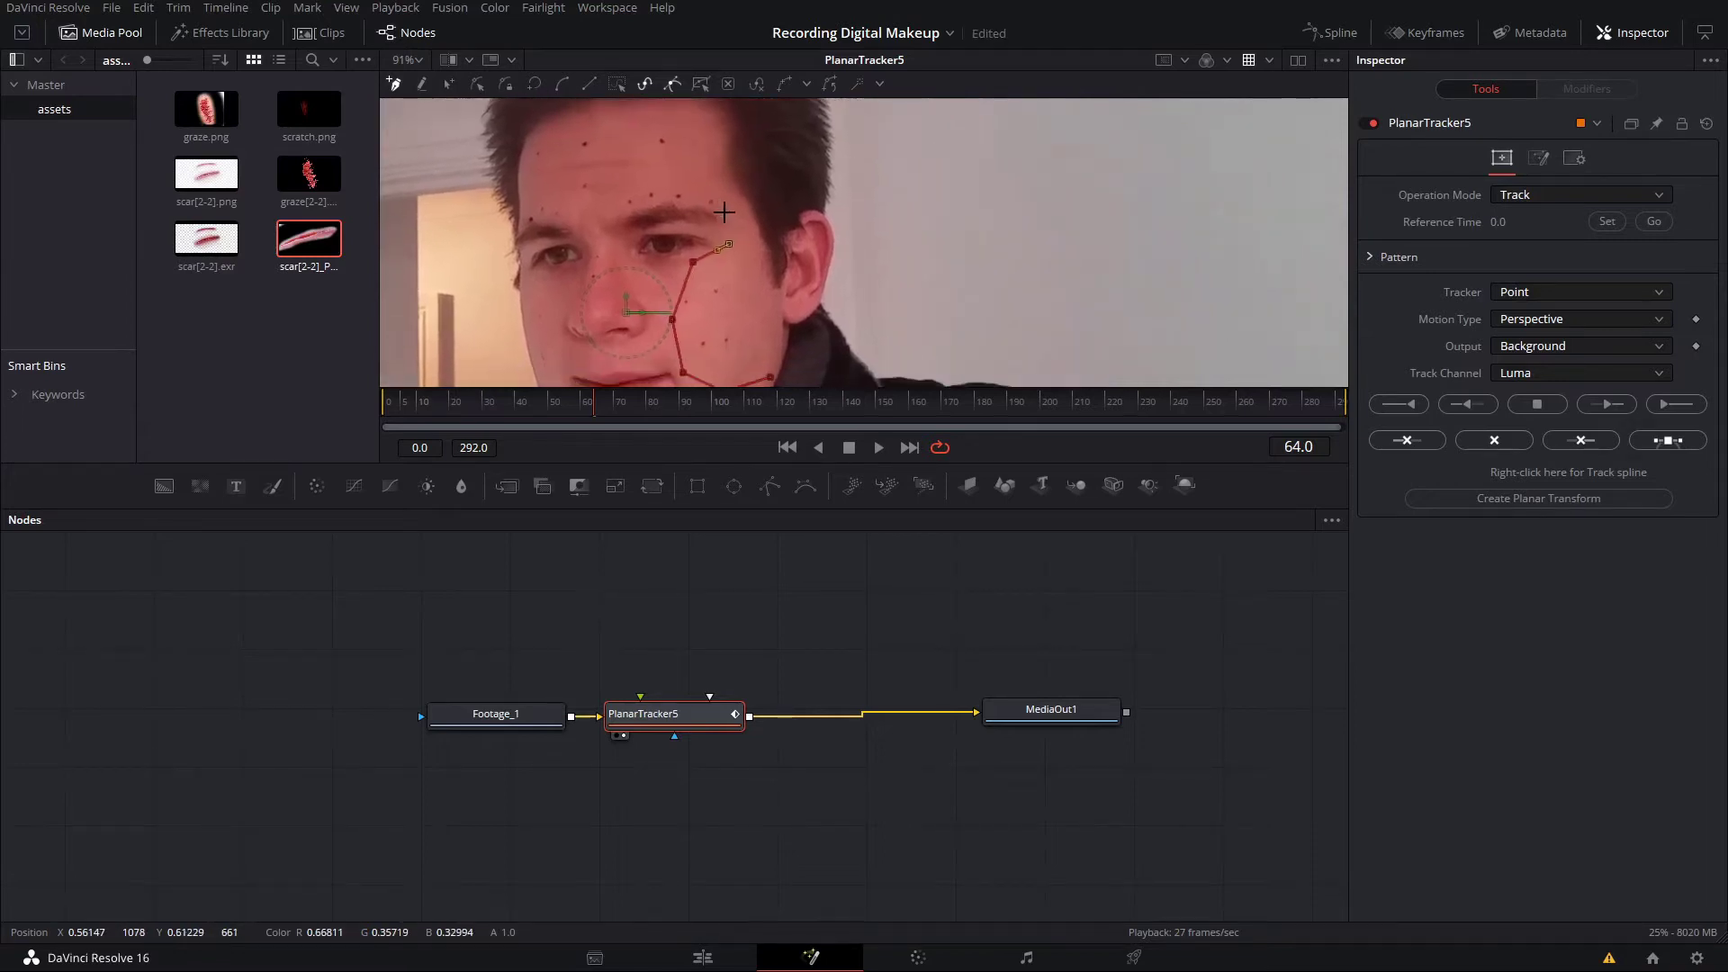
pyautogui.click(713, 154)
pyautogui.click(750, 146)
pyautogui.click(785, 243)
pyautogui.click(790, 308)
pyautogui.click(780, 350)
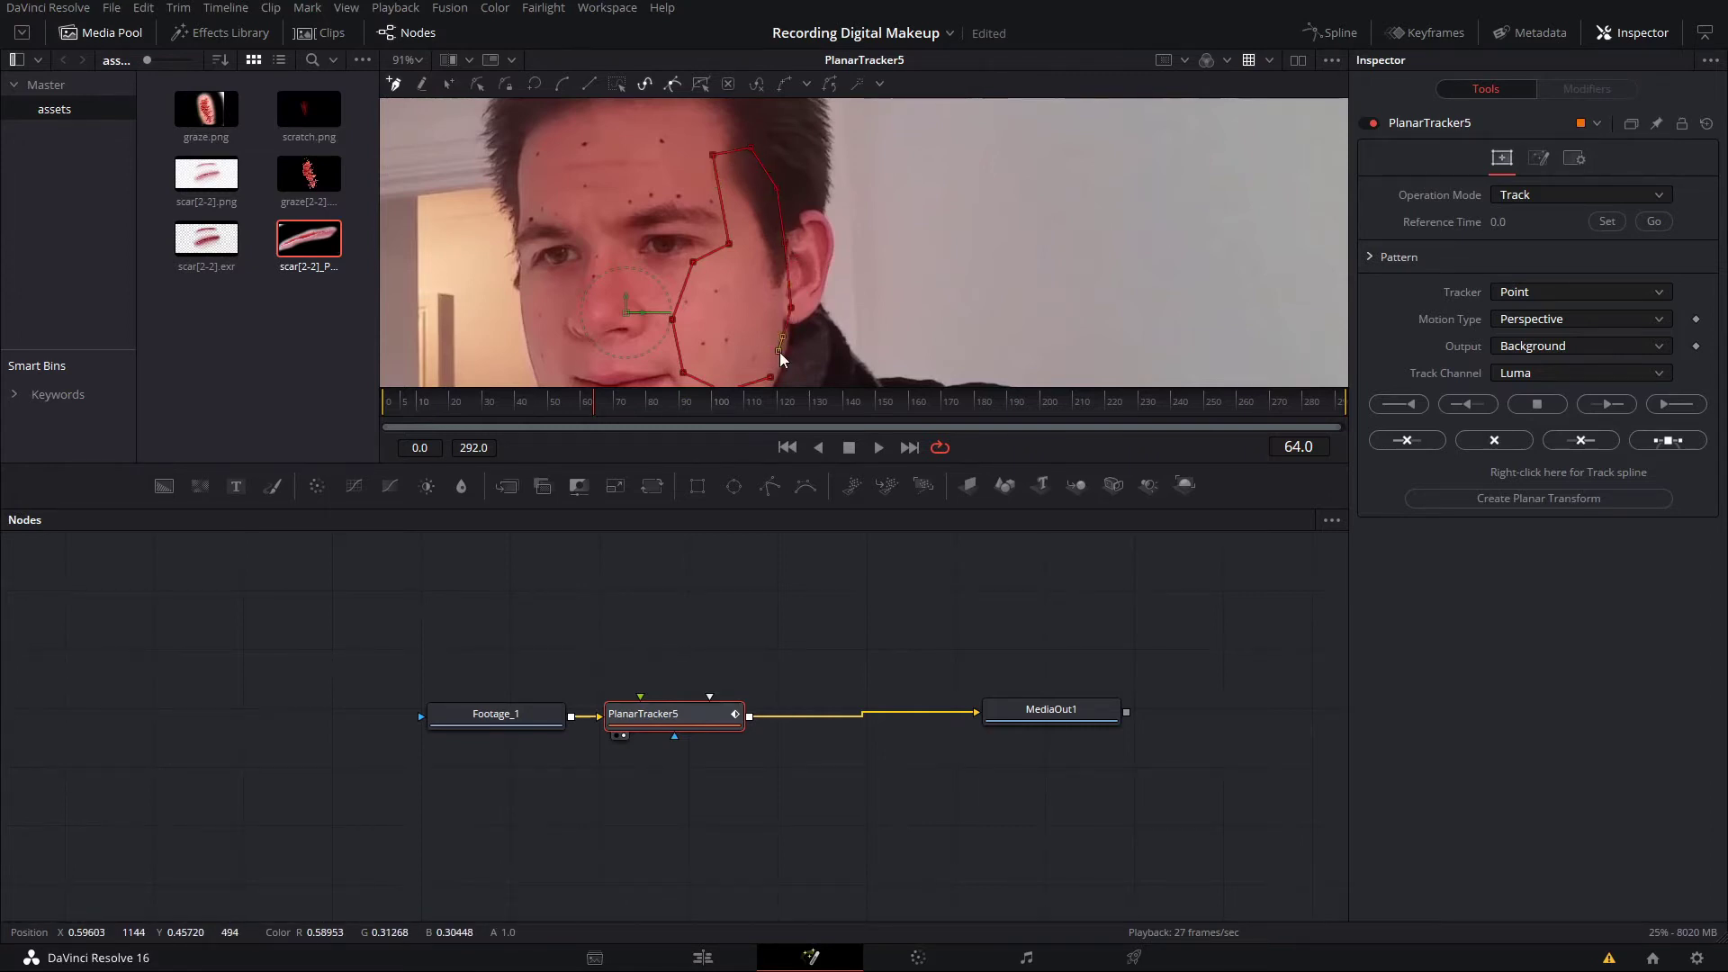
pyautogui.click(769, 376)
# - Add points to the cheek side of the tracking outline and reshape it along the lower cheek and jaw
pyautogui.moveTo(760, 342); pyautogui.dragTo(737, 252)
pyautogui.click(668, 262)
pyautogui.click(688, 311)
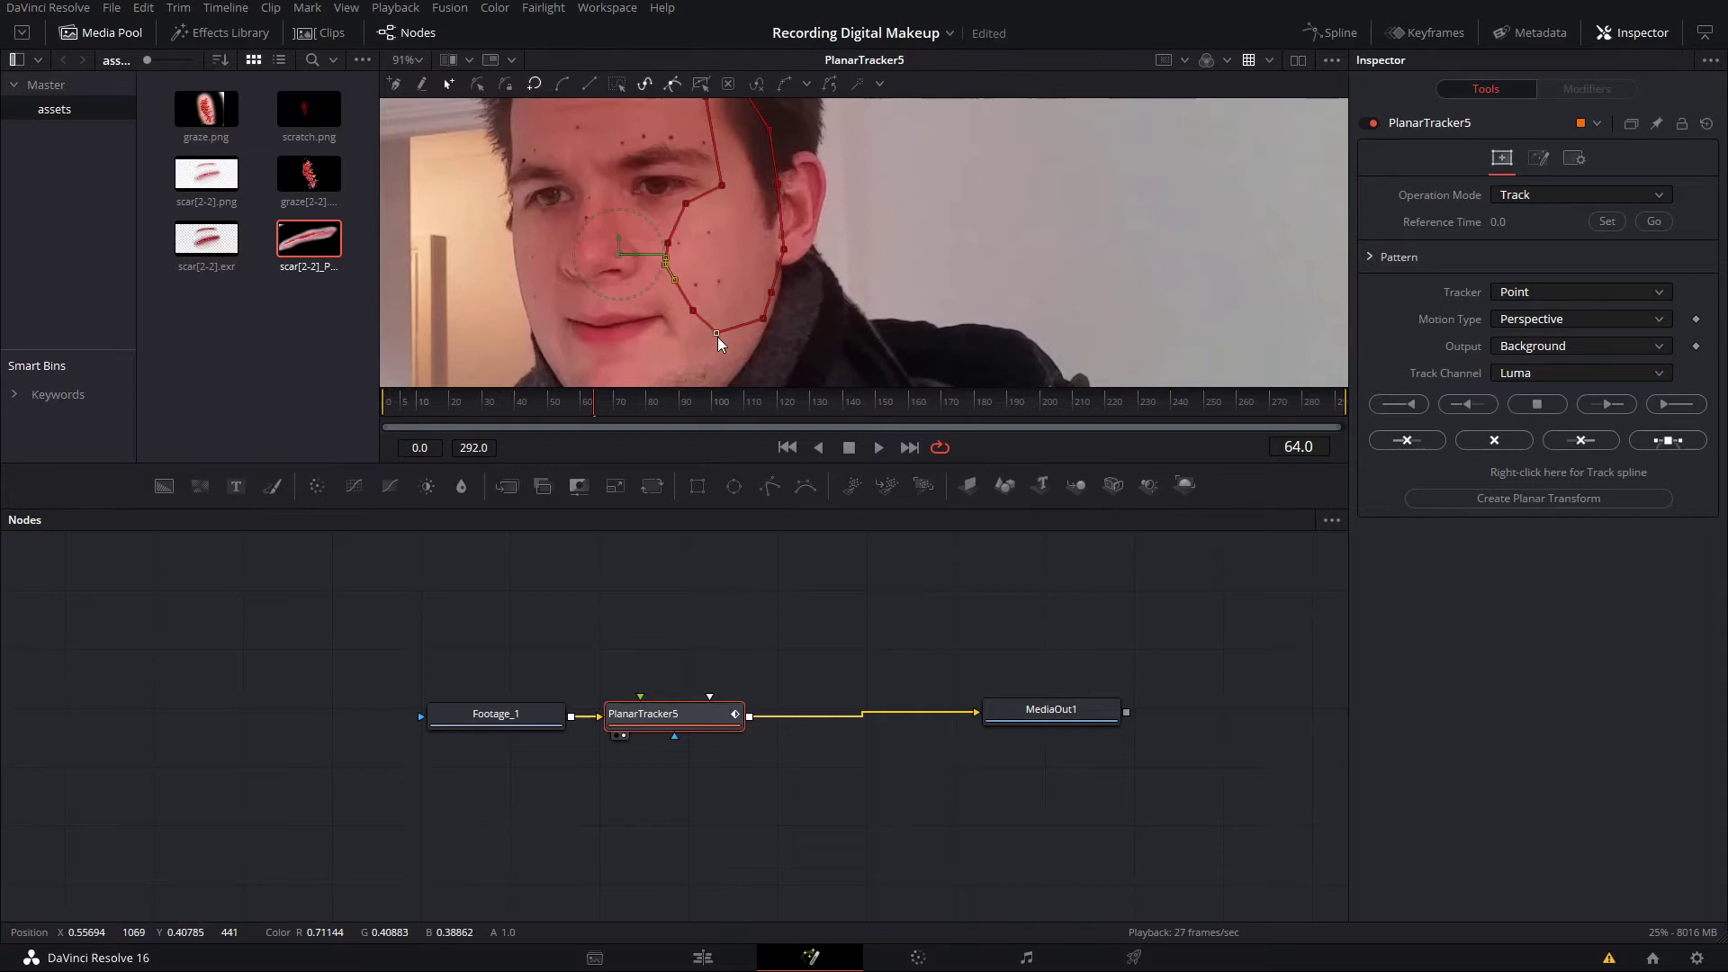
pyautogui.moveTo(716, 335); pyautogui.dragTo(763, 317)
pyautogui.moveTo(742, 157); pyautogui.dragTo(766, 184)
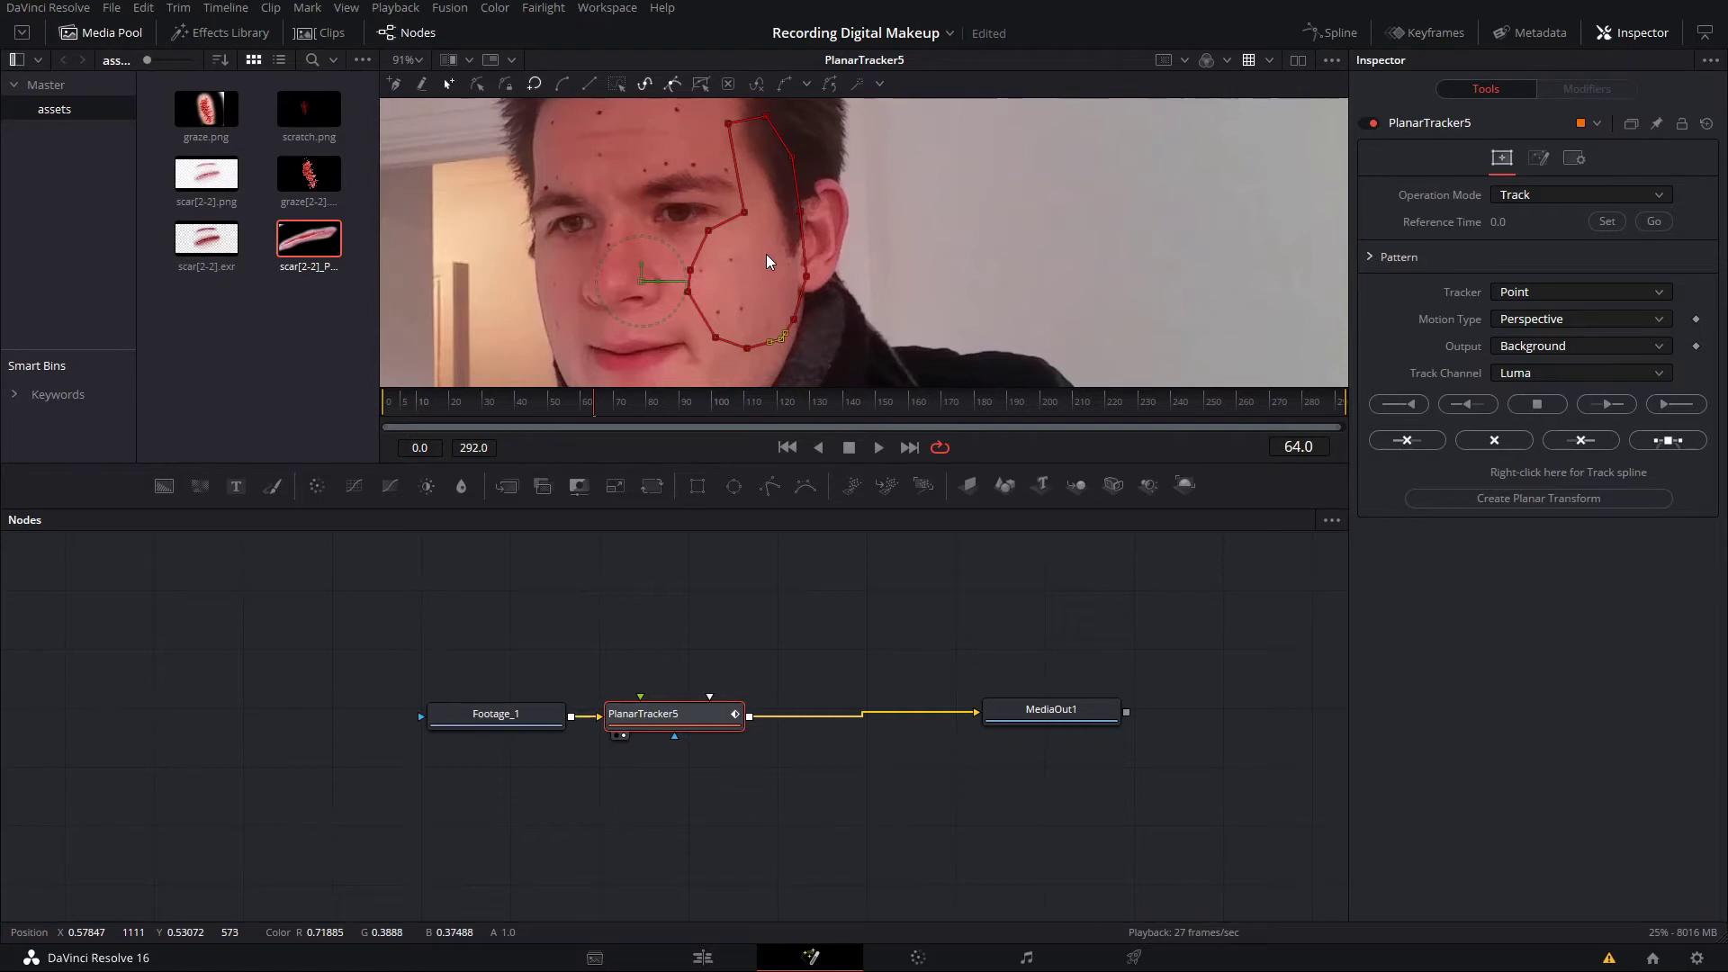
# - Set the planar tracker's reference time to frame 64, its tracker to Hybrid Point/Area and its track channel to Red
pyautogui.click(1607, 223)
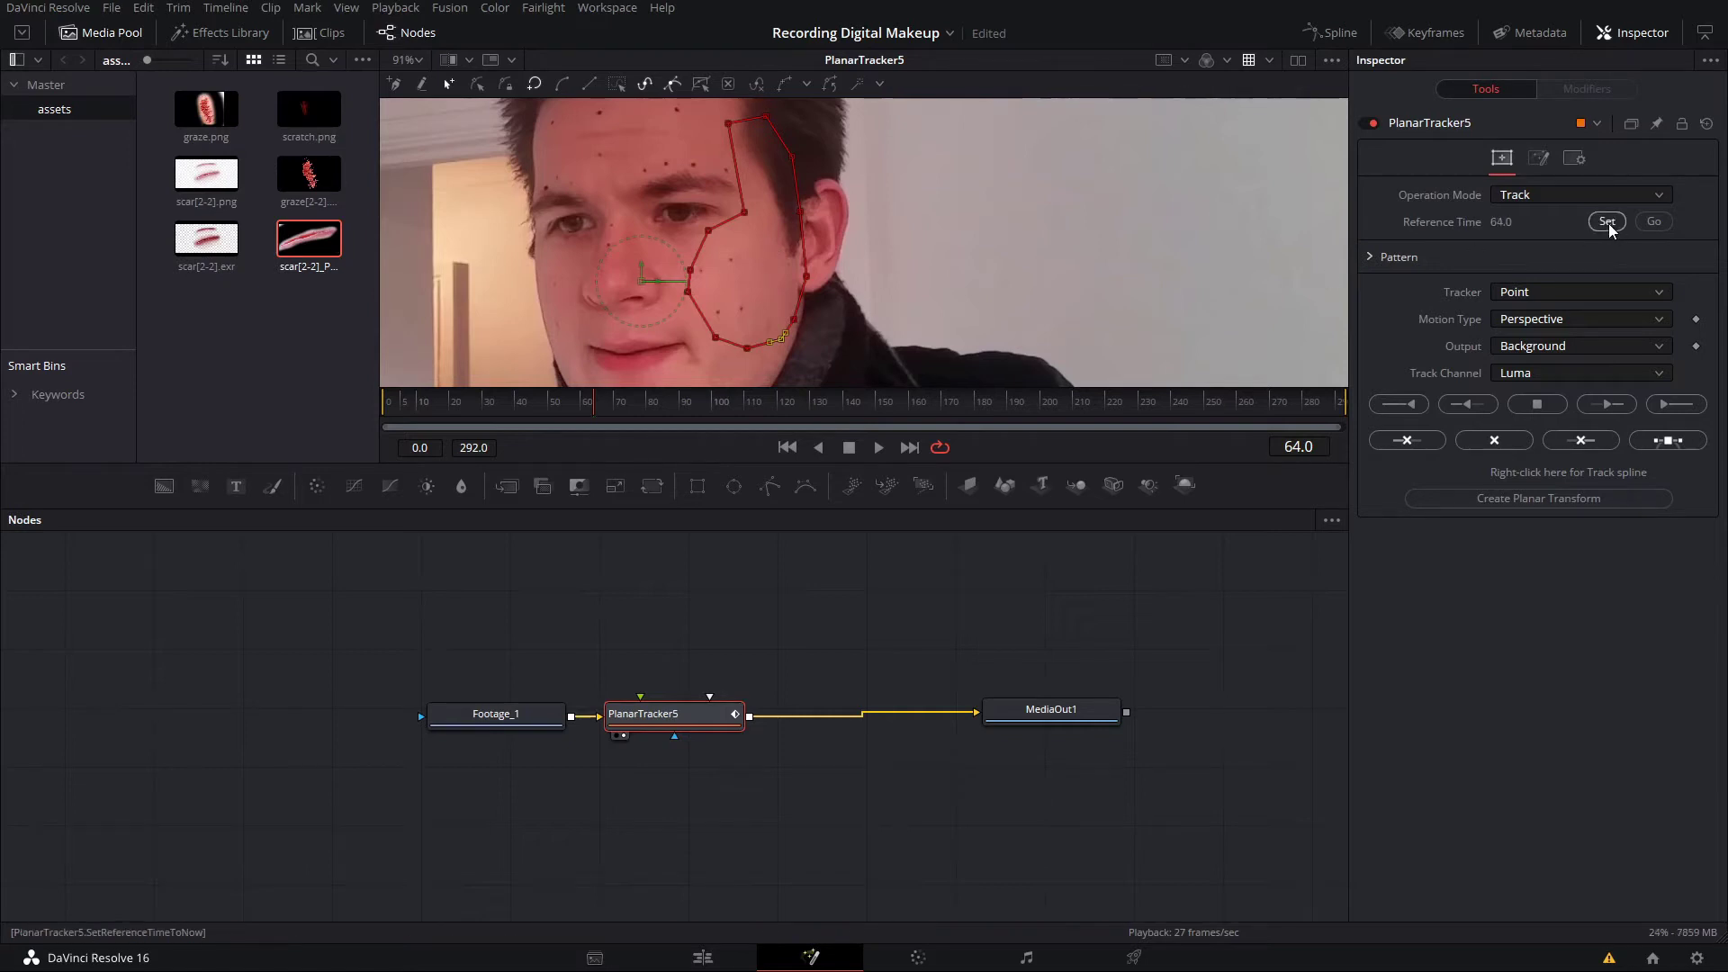
pyautogui.click(1537, 293)
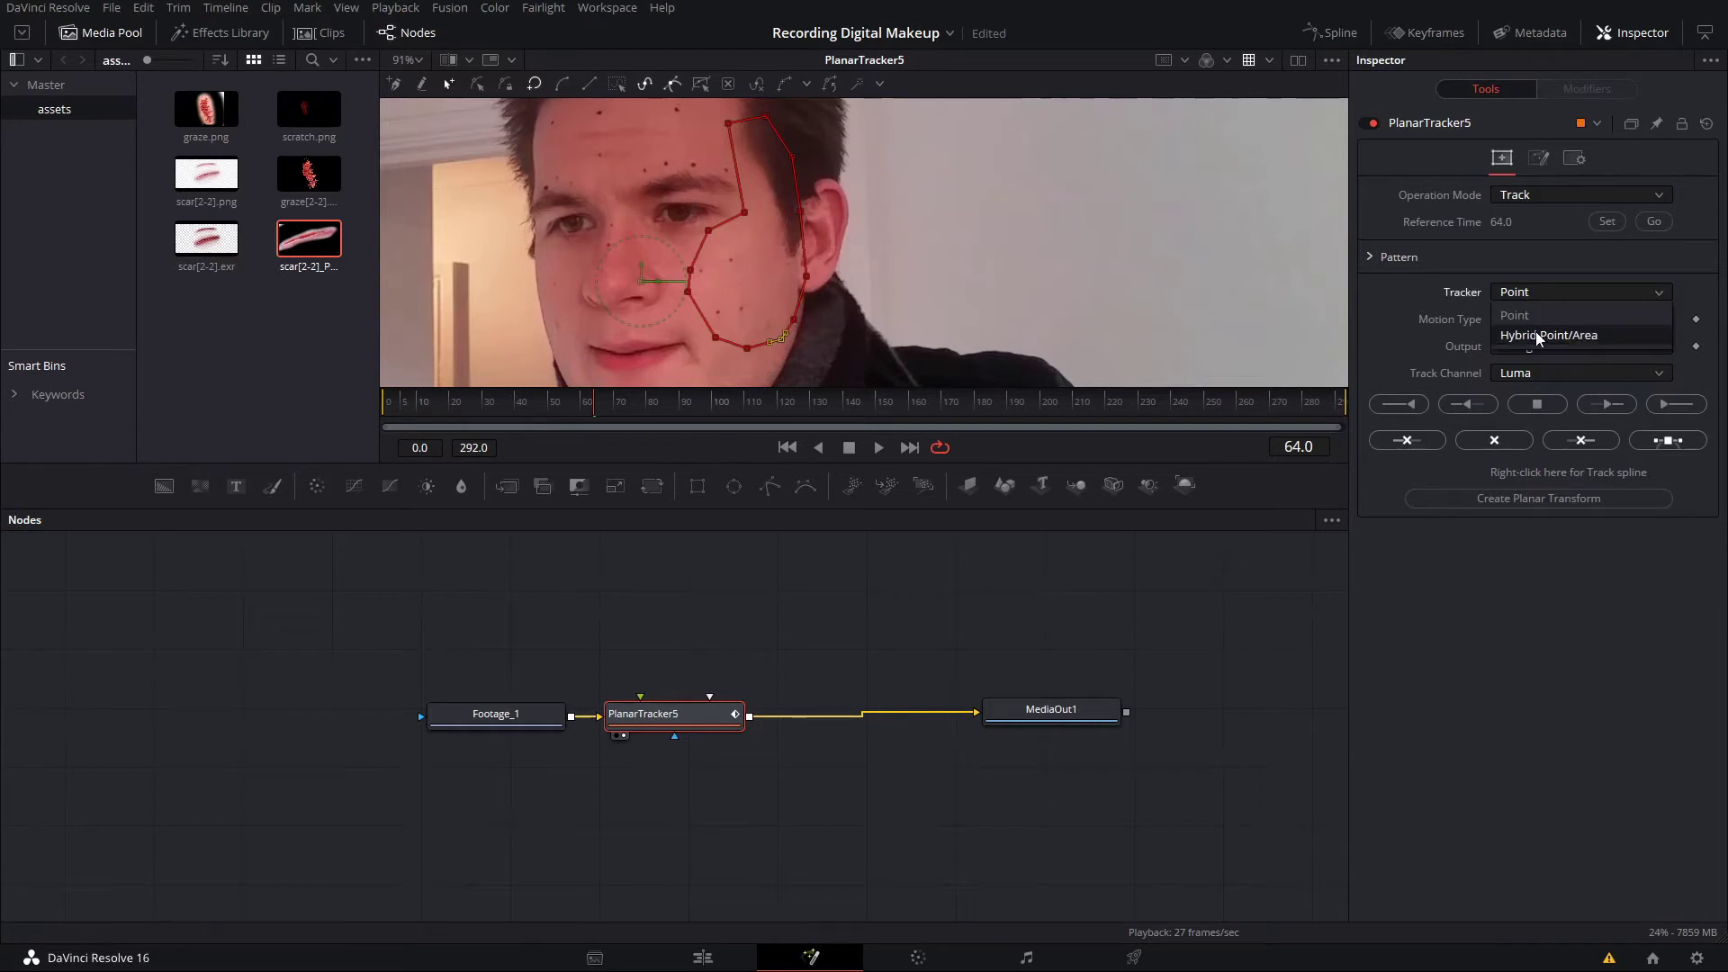
pyautogui.click(1536, 335)
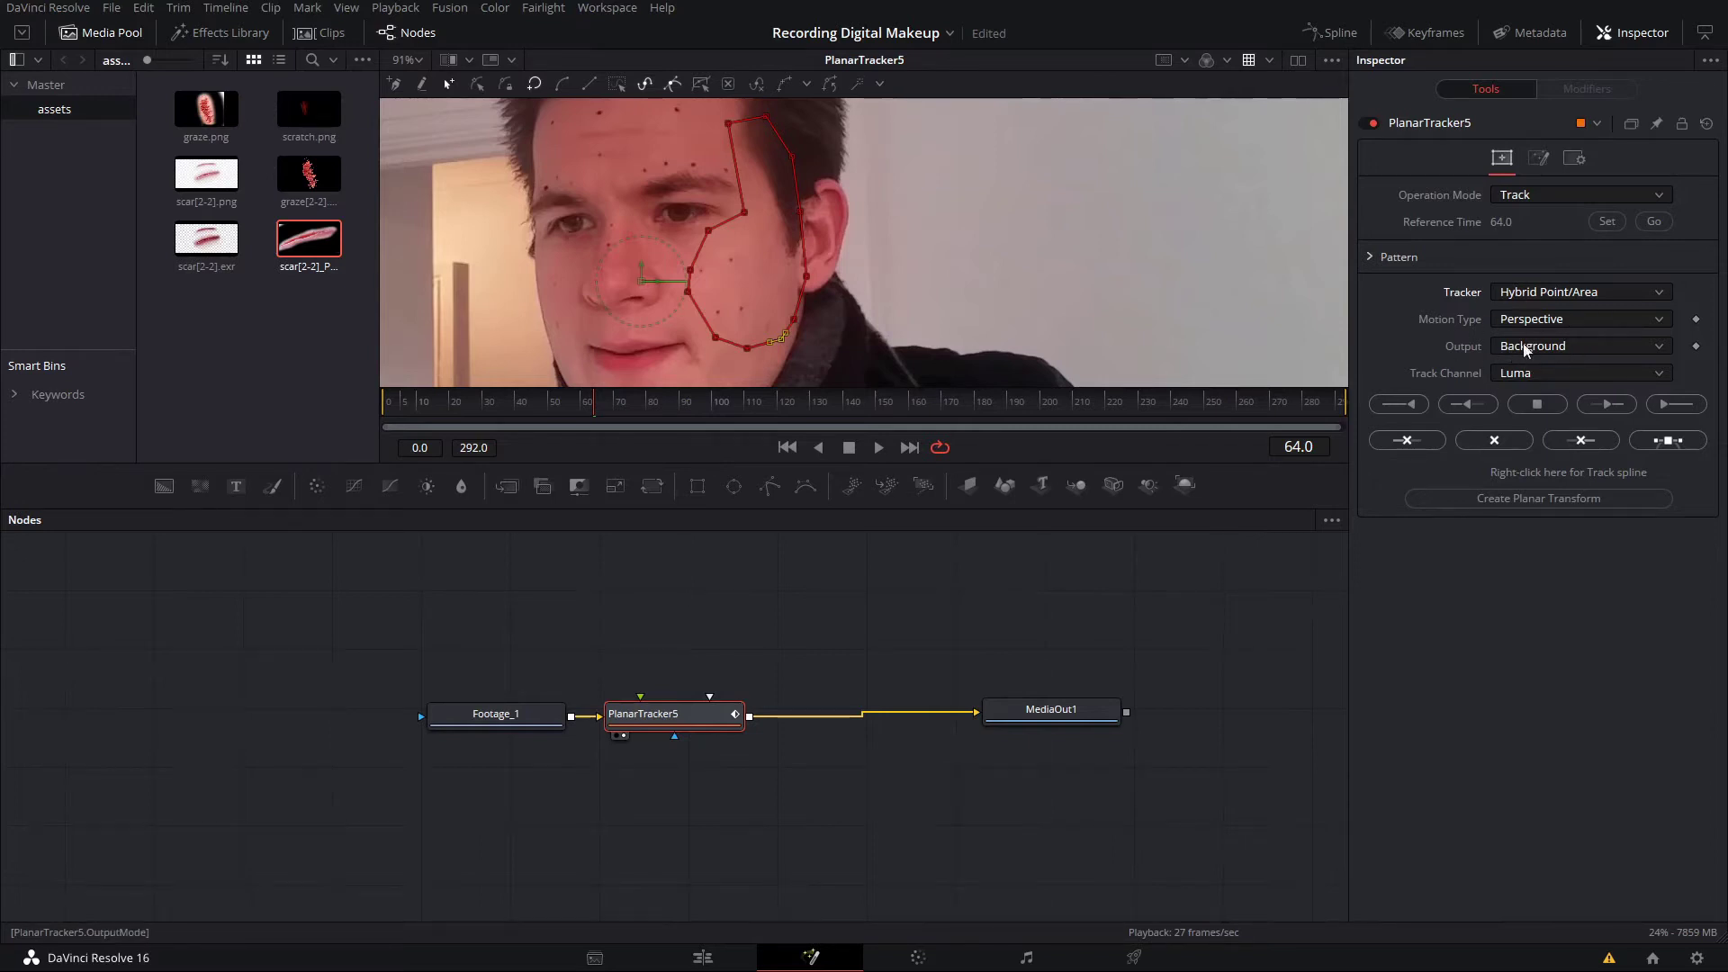
pyautogui.click(1547, 375)
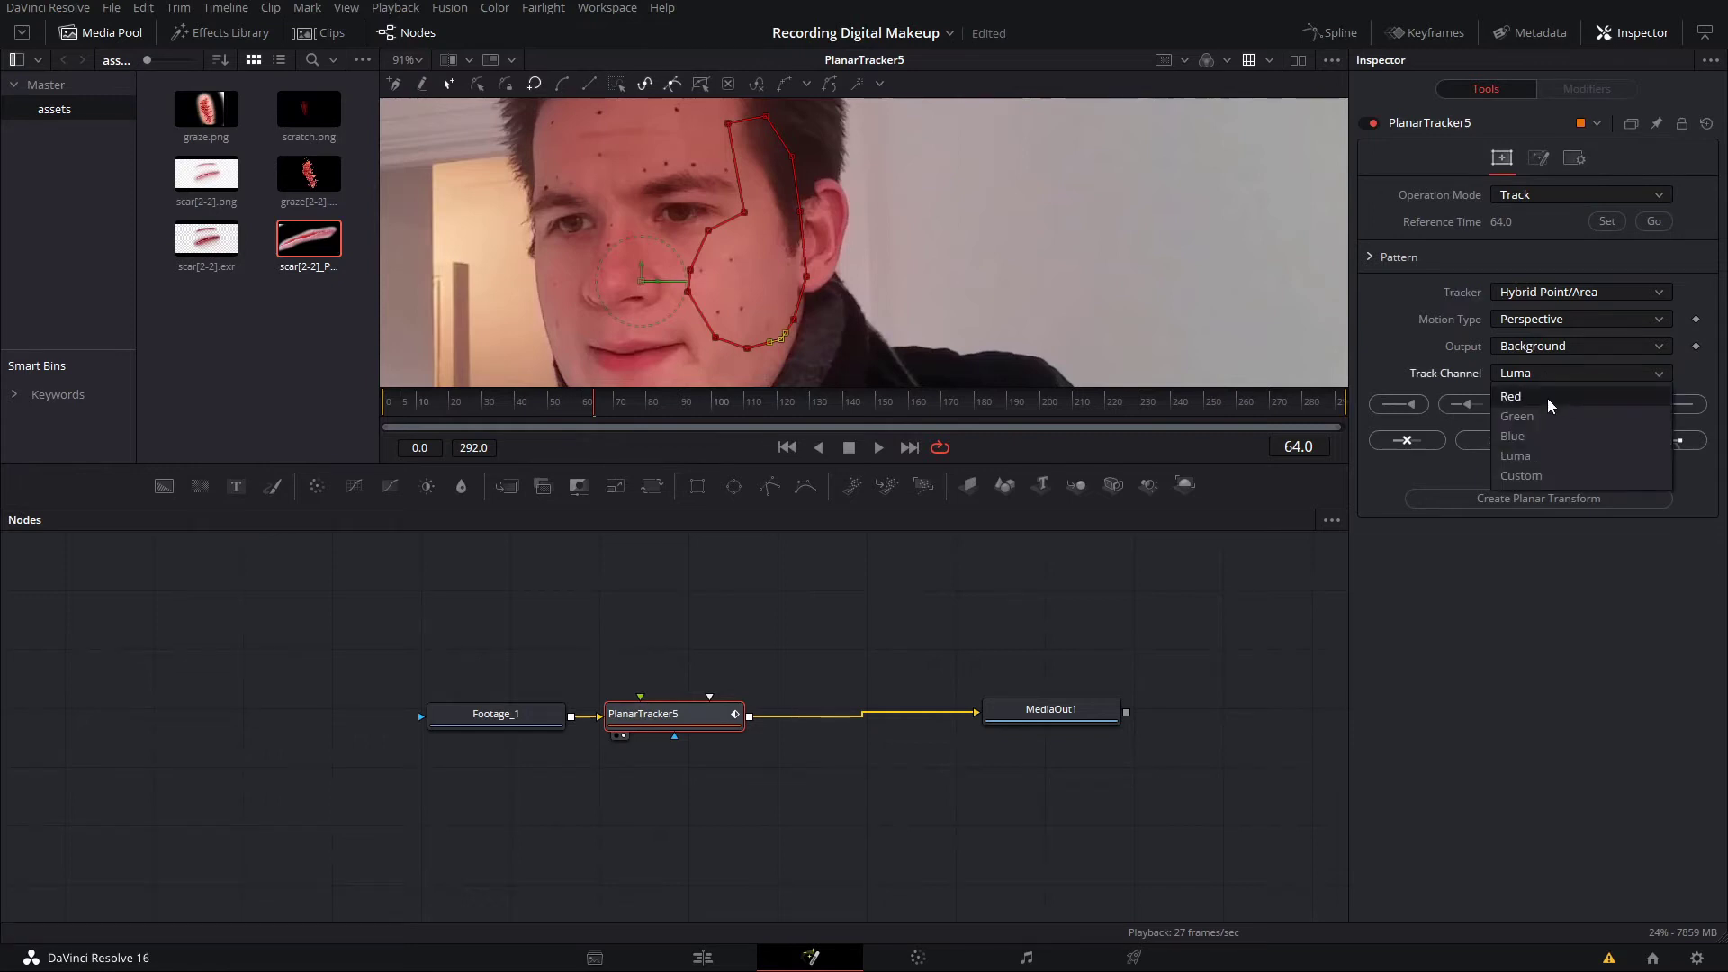
pyautogui.click(1547, 398)
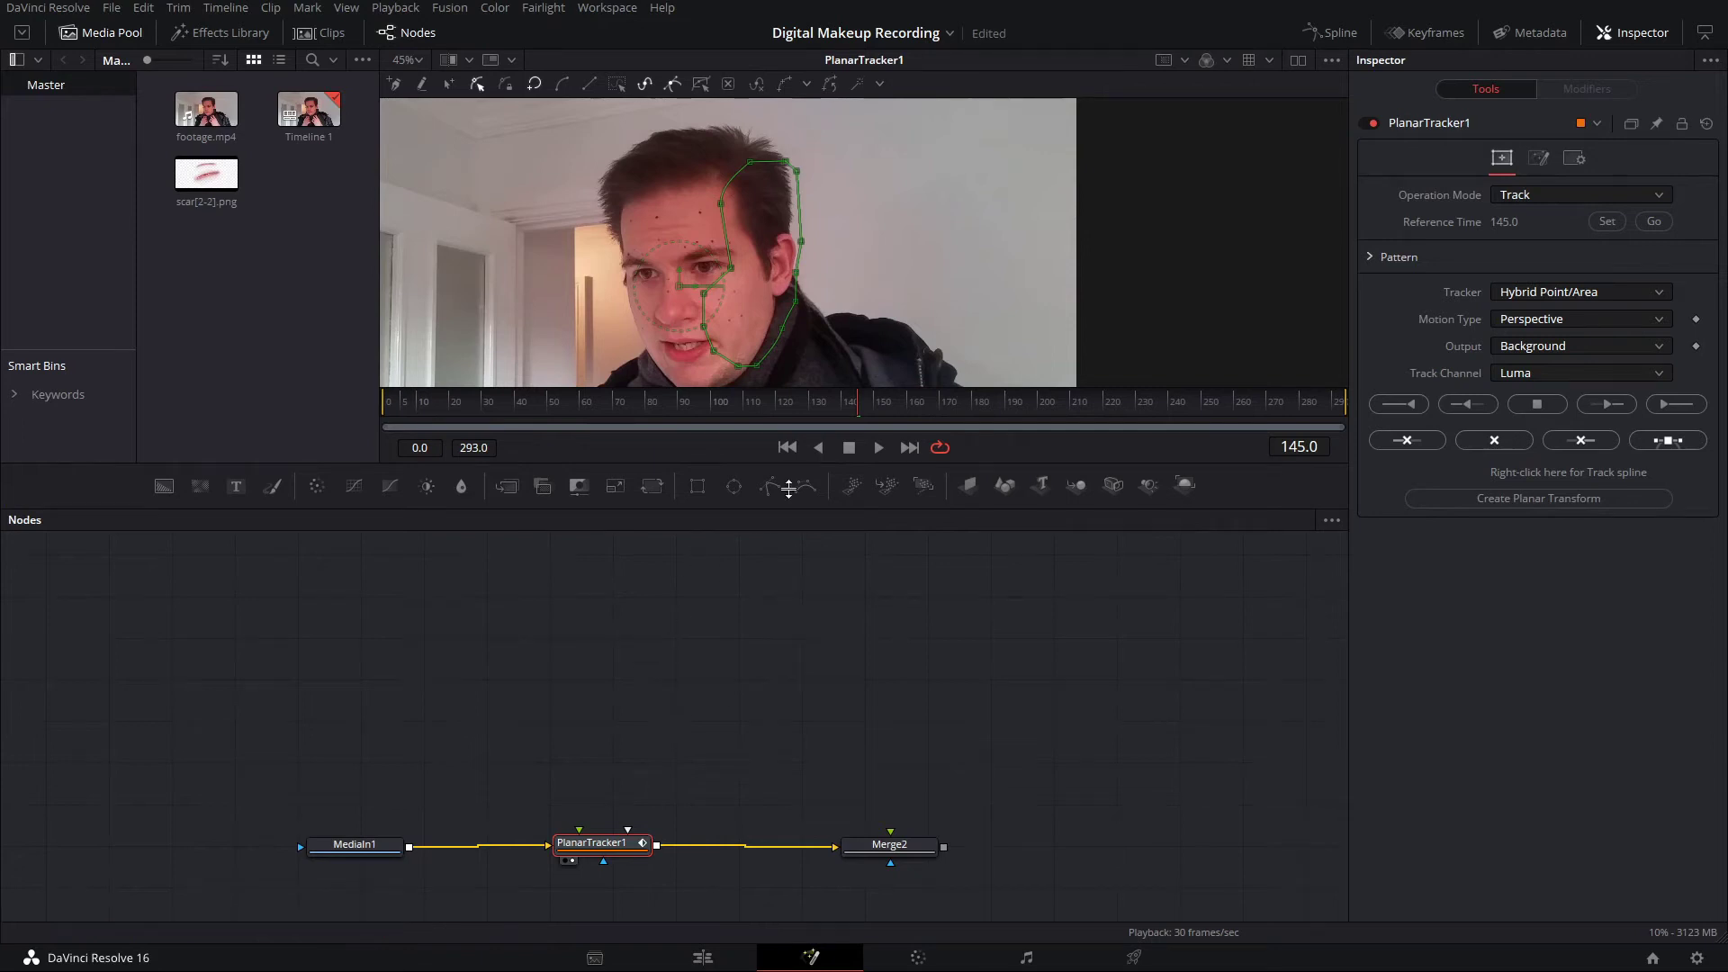
# - Track the face pattern from frame 145 back to the start, and return to frame 90 near the earliest tracked frames
pyautogui.moveTo(860, 310); pyautogui.dragTo(959, 286)
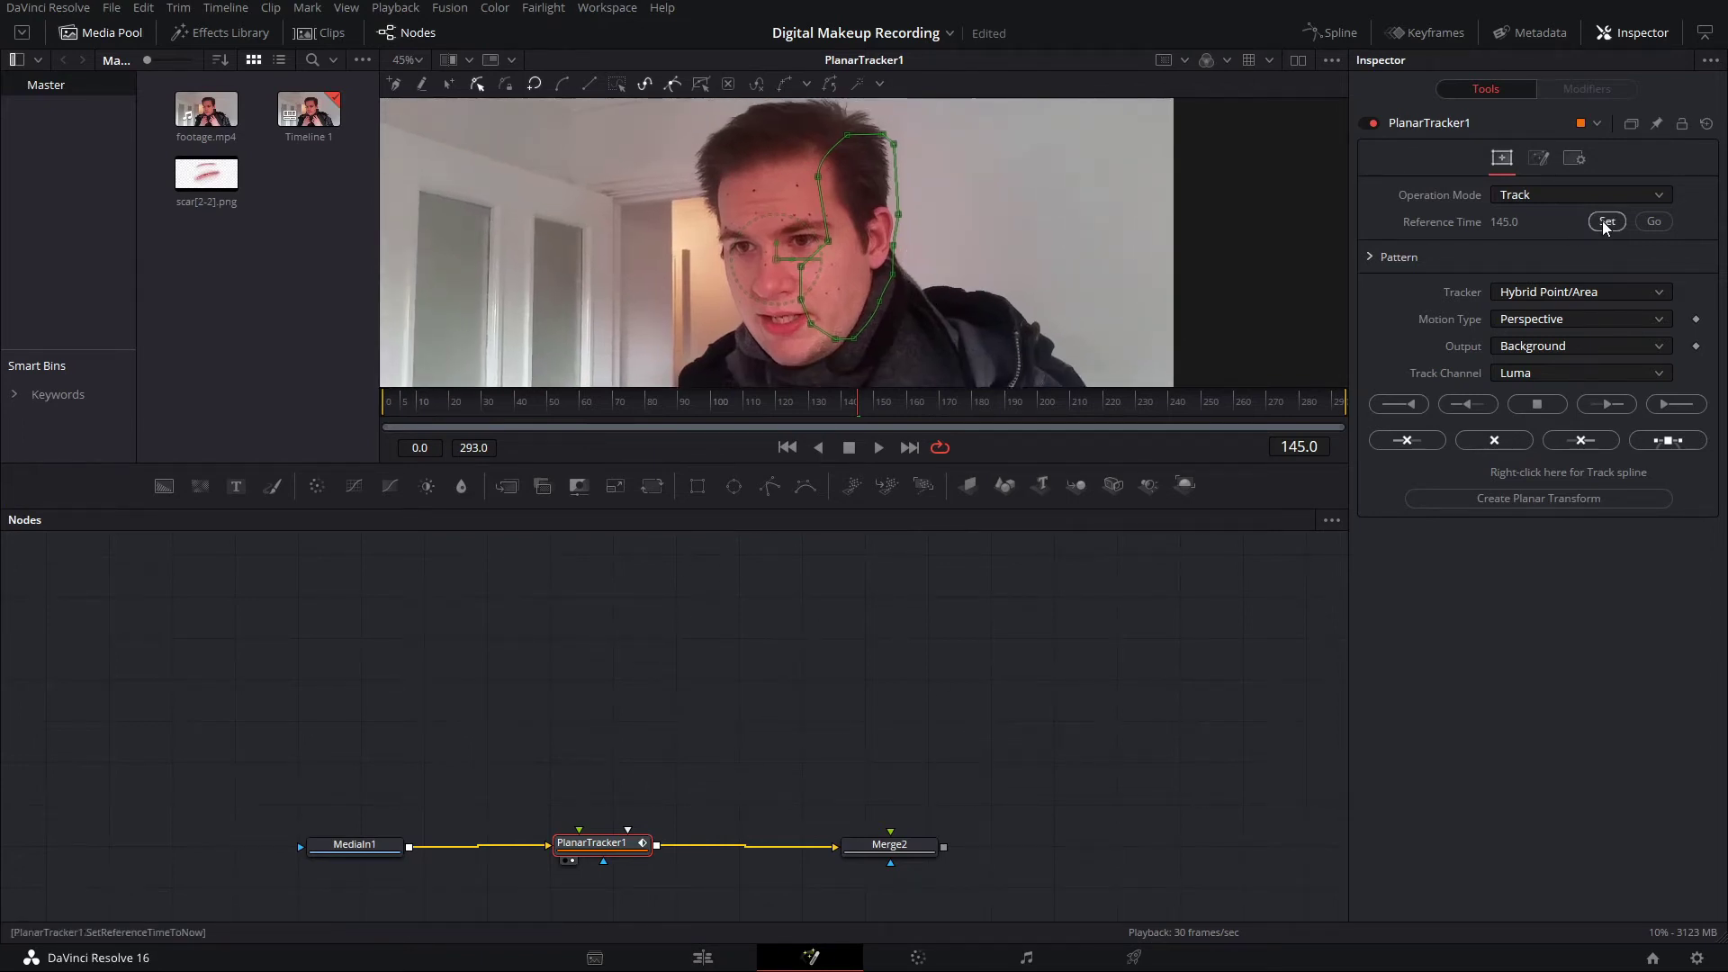
pyautogui.click(1399, 405)
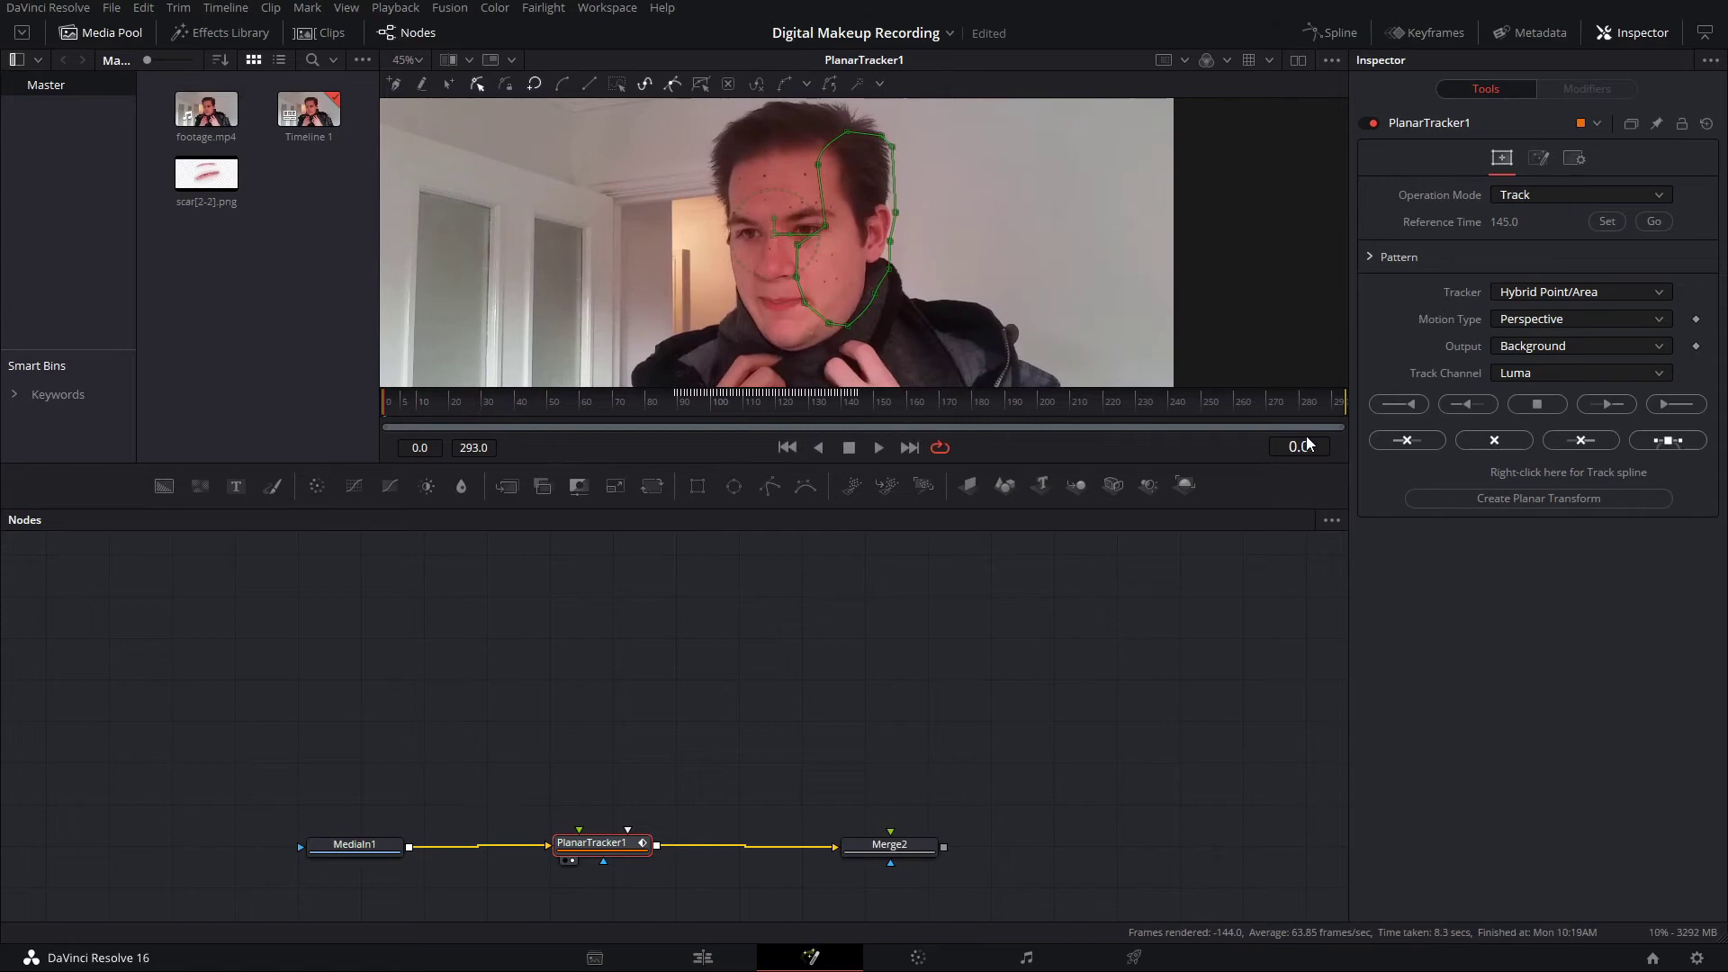
pyautogui.click(688, 401)
pyautogui.moveTo(687, 397); pyautogui.dragTo(683, 398)
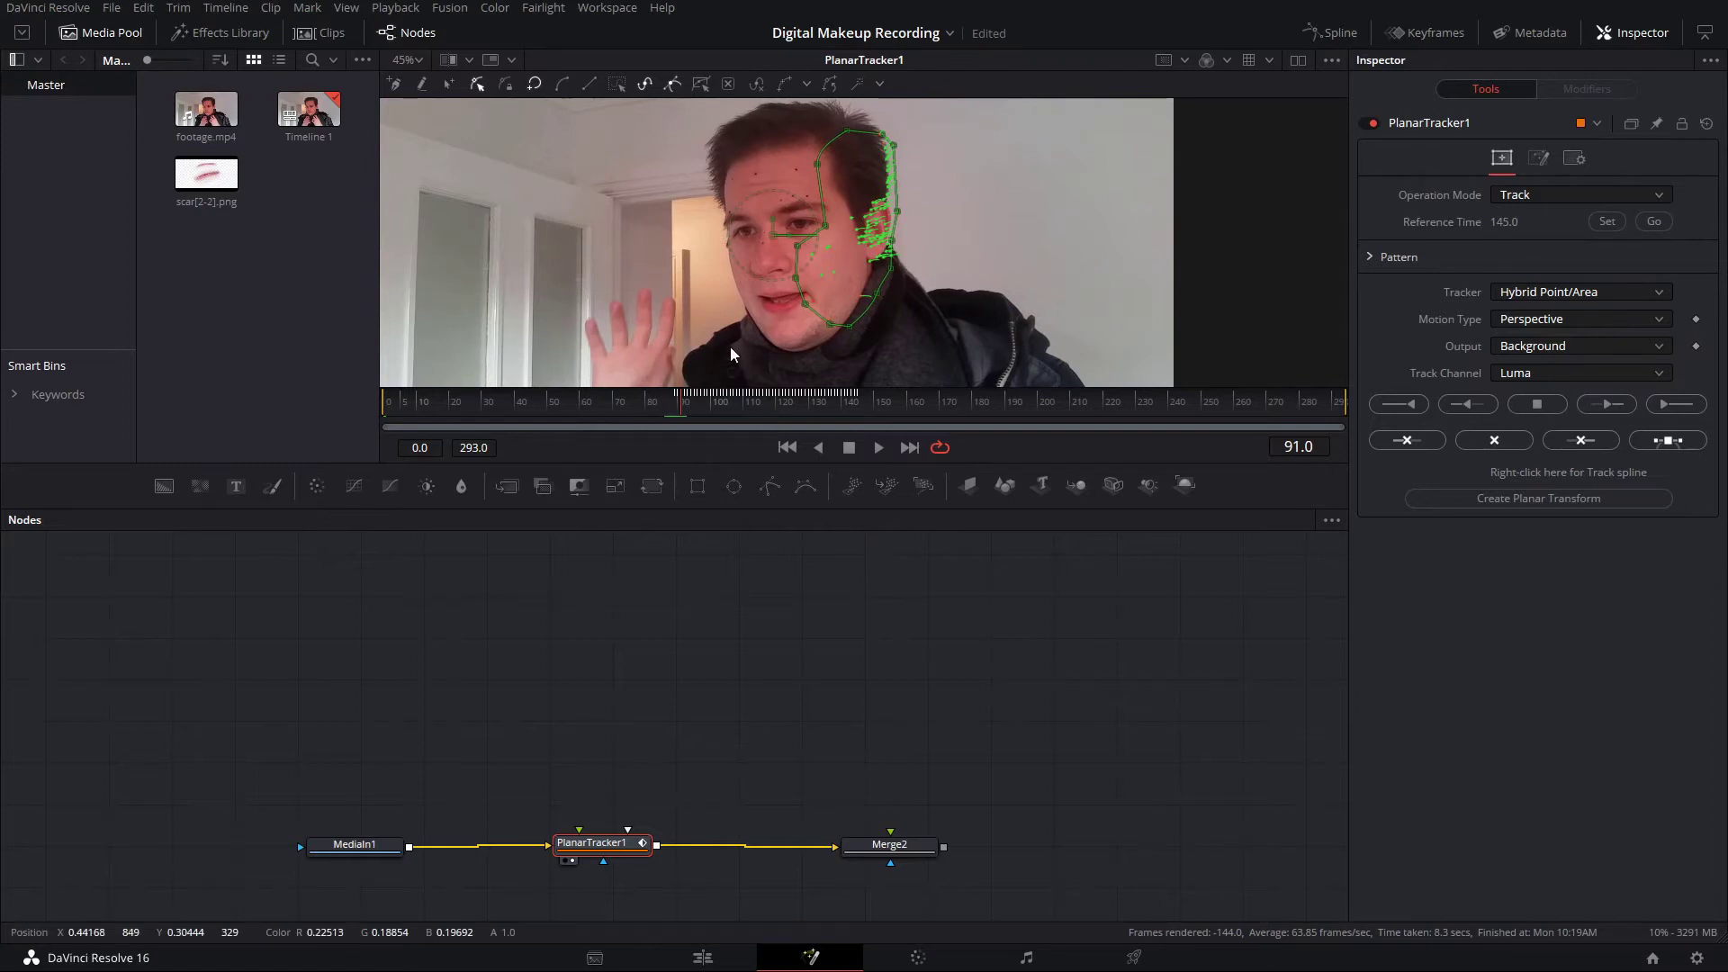
pyautogui.press('Left')
pyautogui.press('Left')
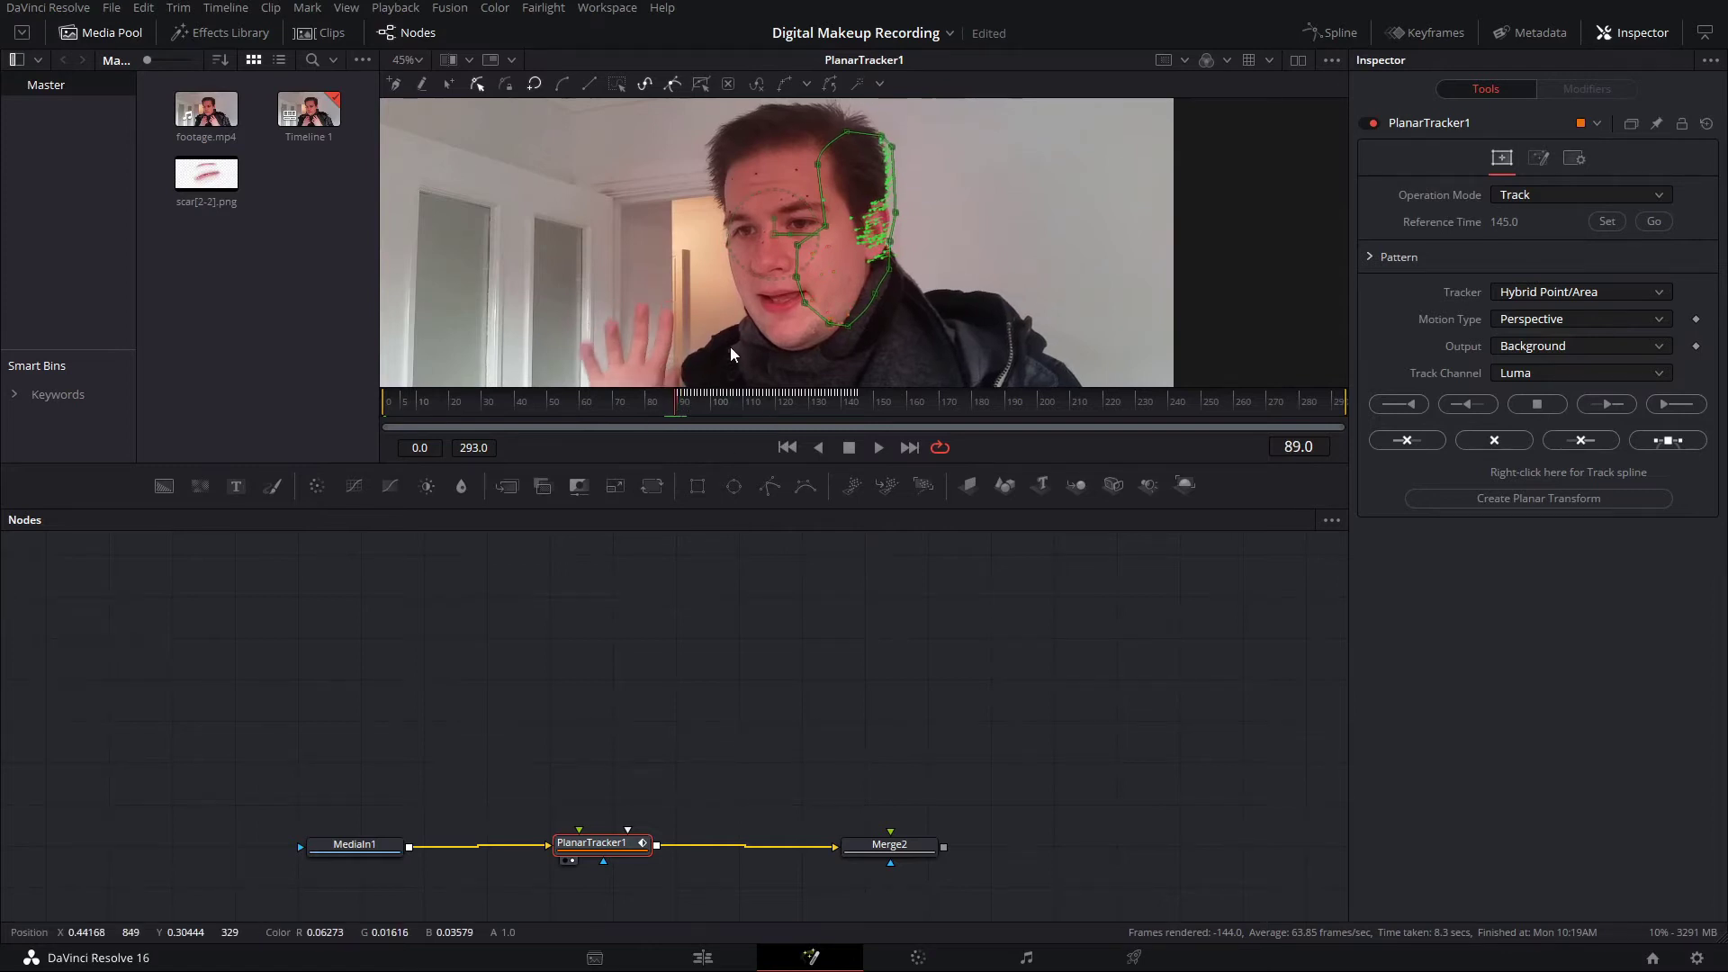
pyautogui.press('Right')
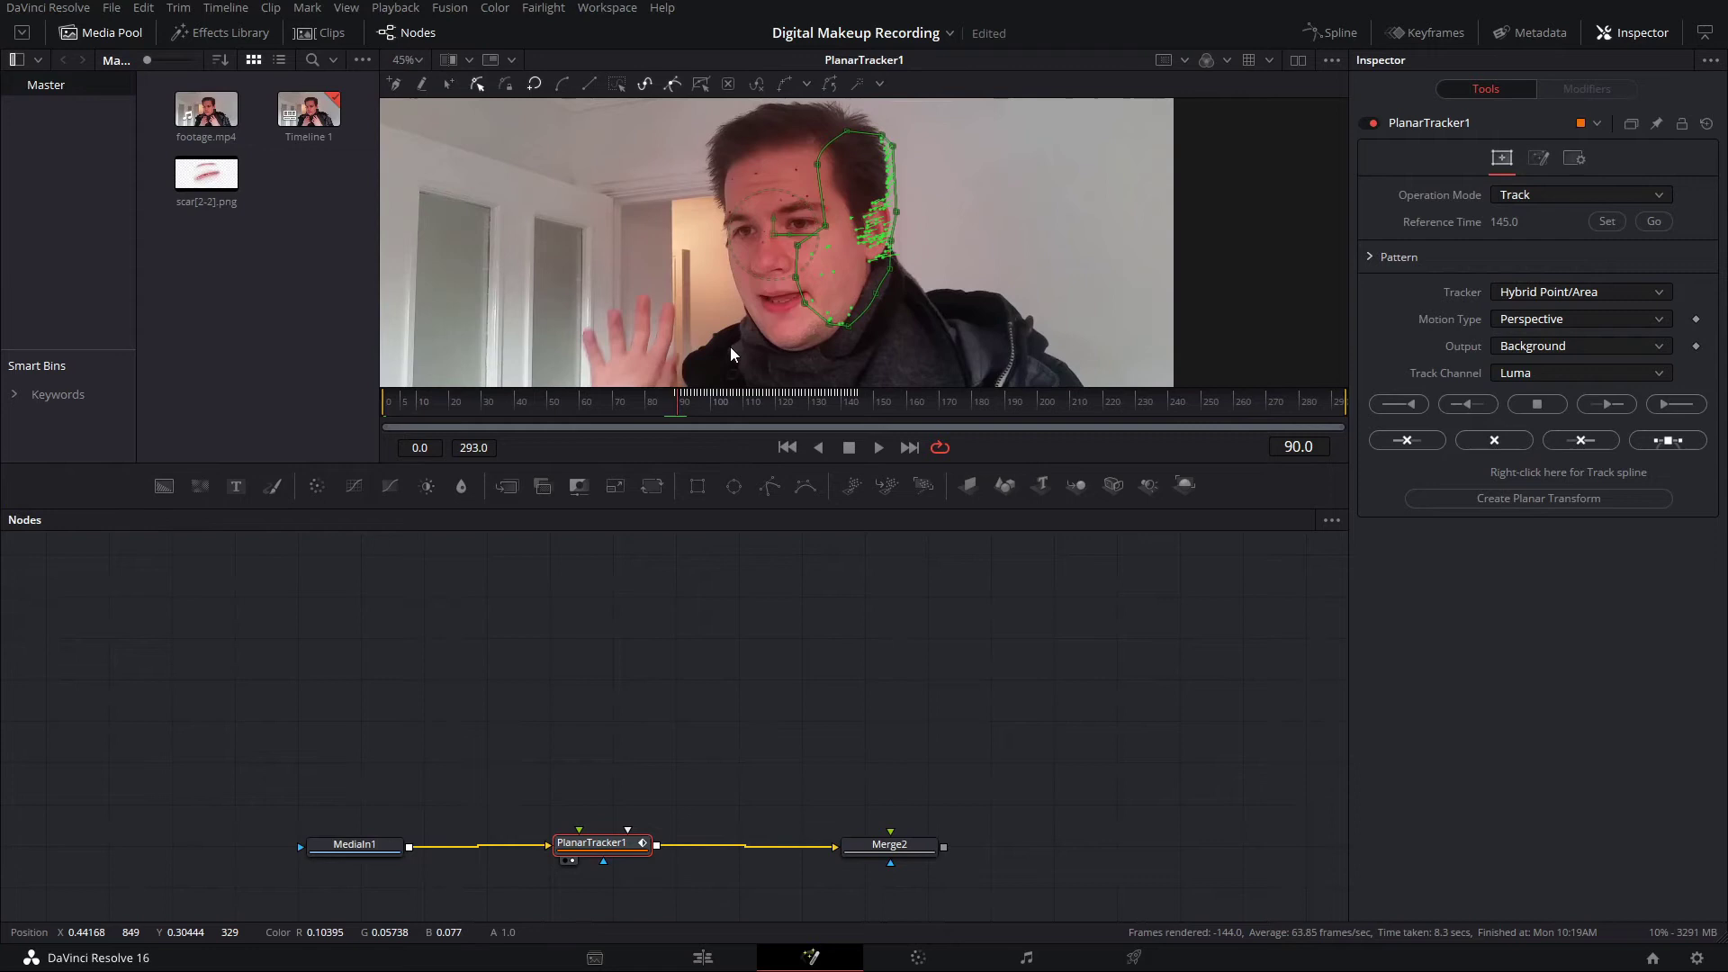
# - Step the planar tracker backward several frames from frame 90, and continue tracking toward the start of the clip
pyautogui.click(1464, 410)
pyautogui.click(1464, 411)
pyautogui.click(1464, 410)
pyautogui.click(1464, 410)
pyautogui.click(1464, 410)
pyautogui.click(1464, 410)
pyautogui.click(1466, 404)
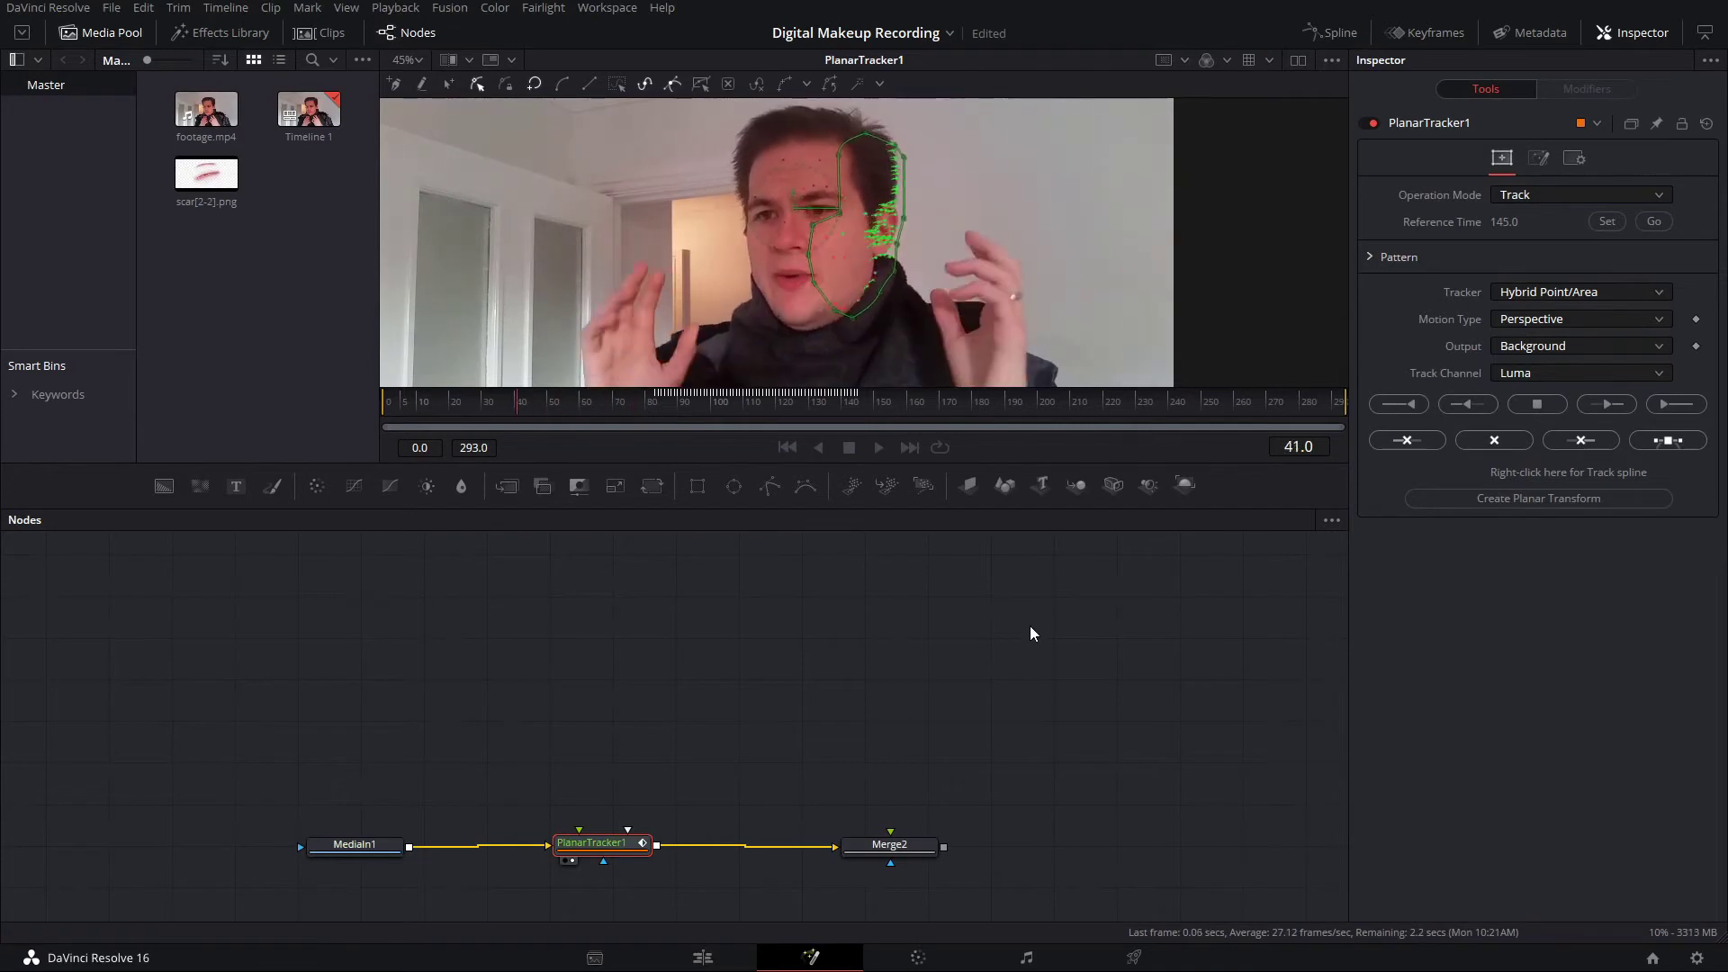
# - Return to frame 31, step the tracker back two frames, and track the rest to the start of the clip
pyautogui.moveTo(463, 401); pyautogui.dragTo(502, 406)
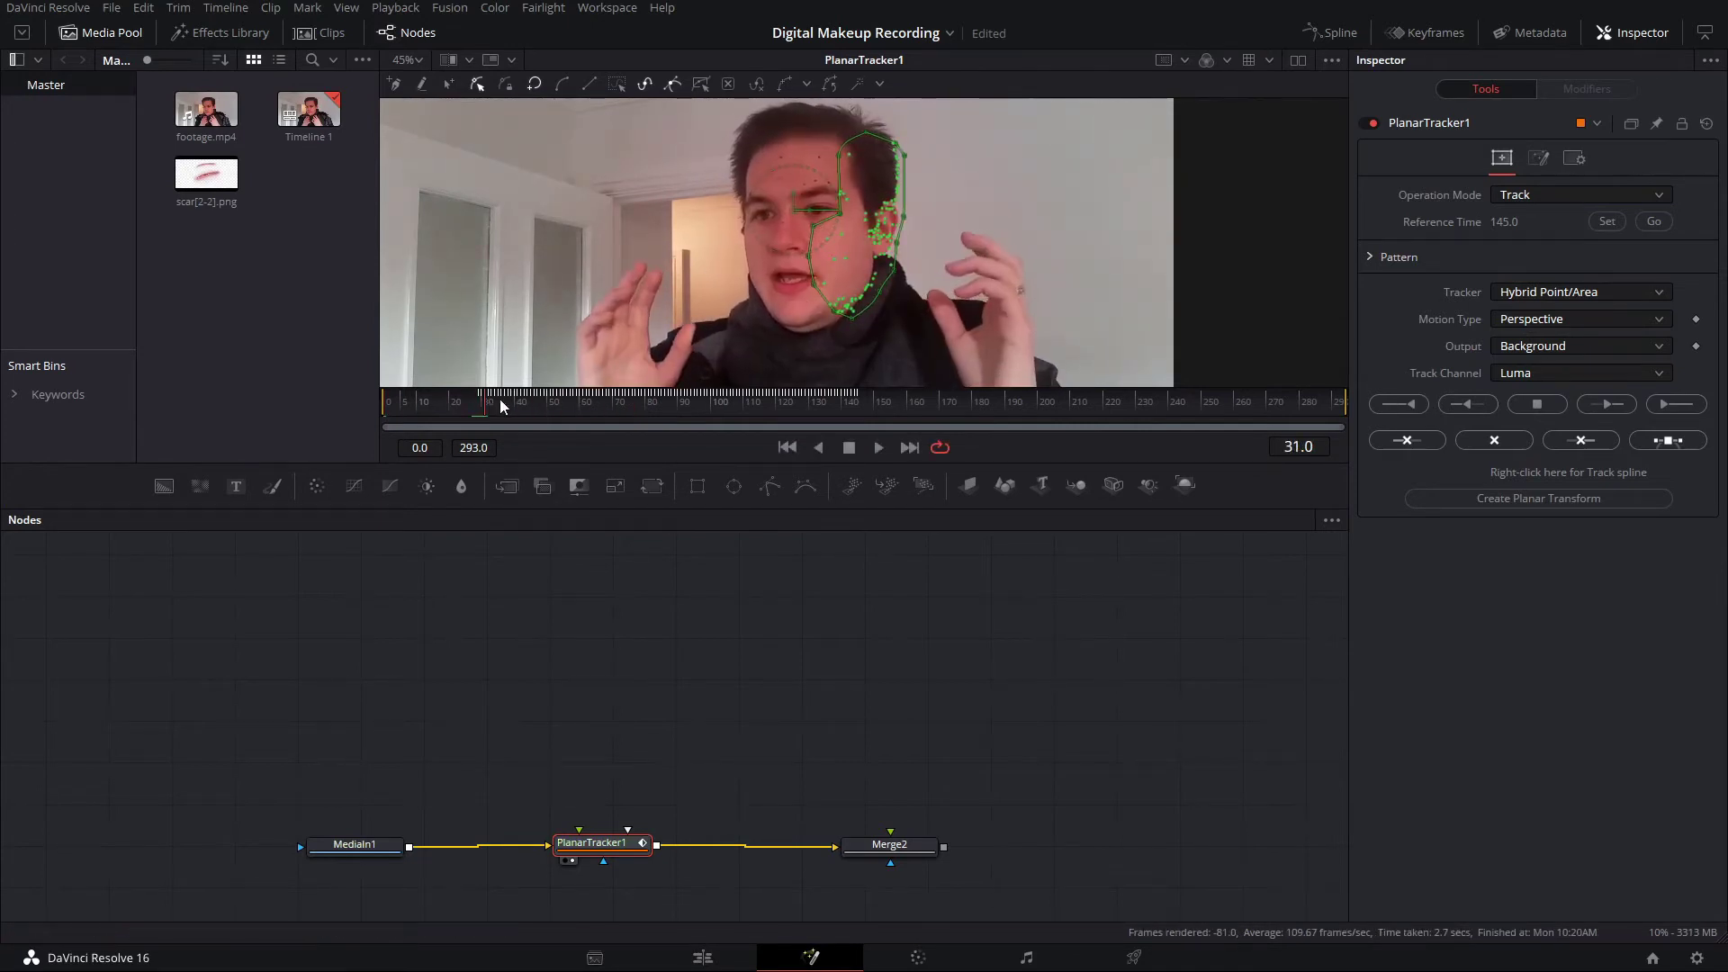
pyautogui.click(1467, 404)
pyautogui.click(1467, 405)
pyautogui.click(1400, 404)
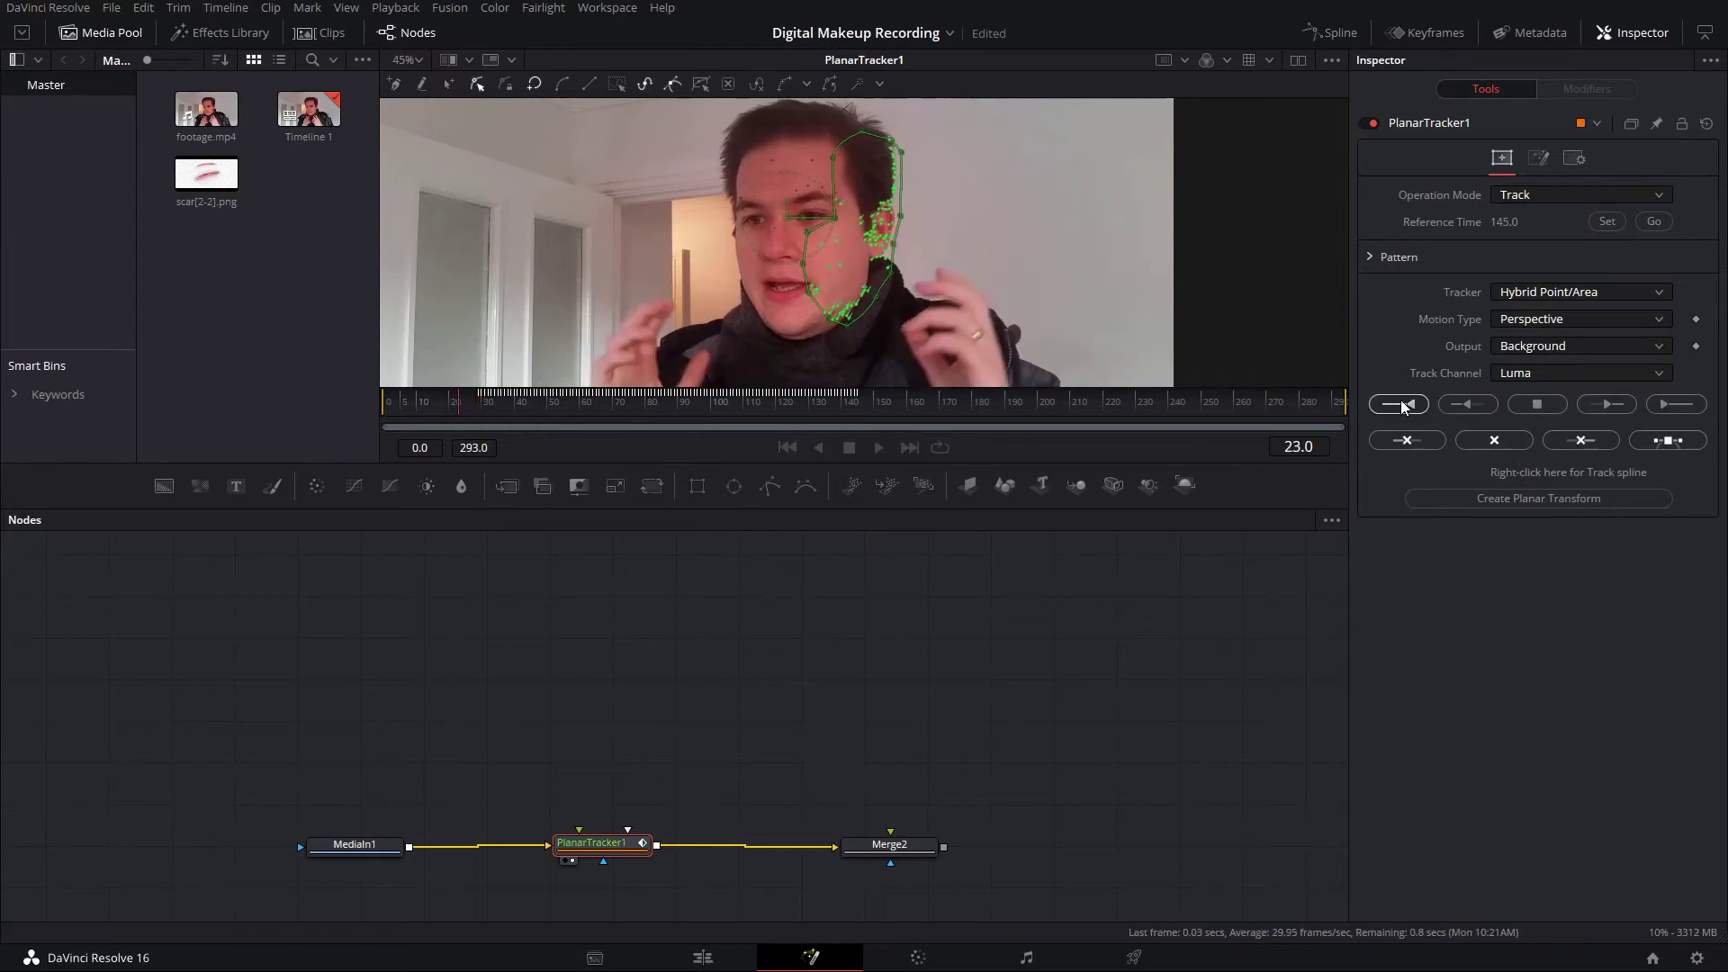
# - Track the face pattern forward from frame 144 to the end of the clip and scrub through the tracked frames
pyautogui.moveTo(404, 401); pyautogui.dragTo(435, 402)
pyautogui.moveTo(593, 401); pyautogui.dragTo(854, 398)
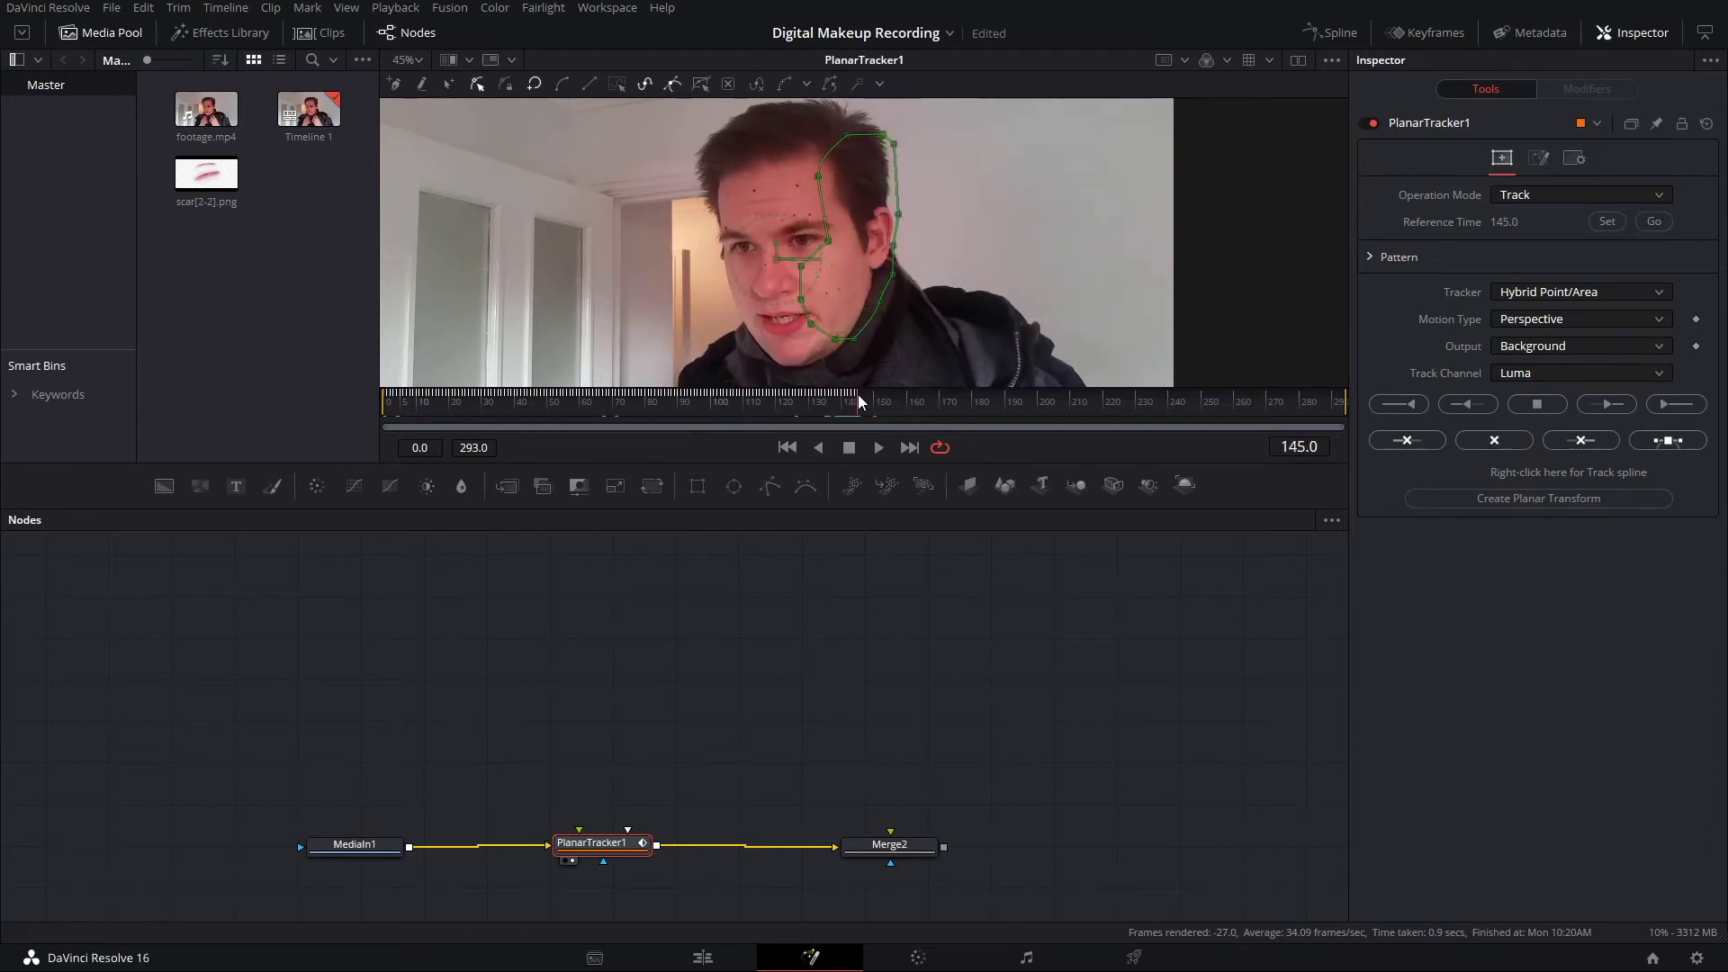
pyautogui.click(1622, 406)
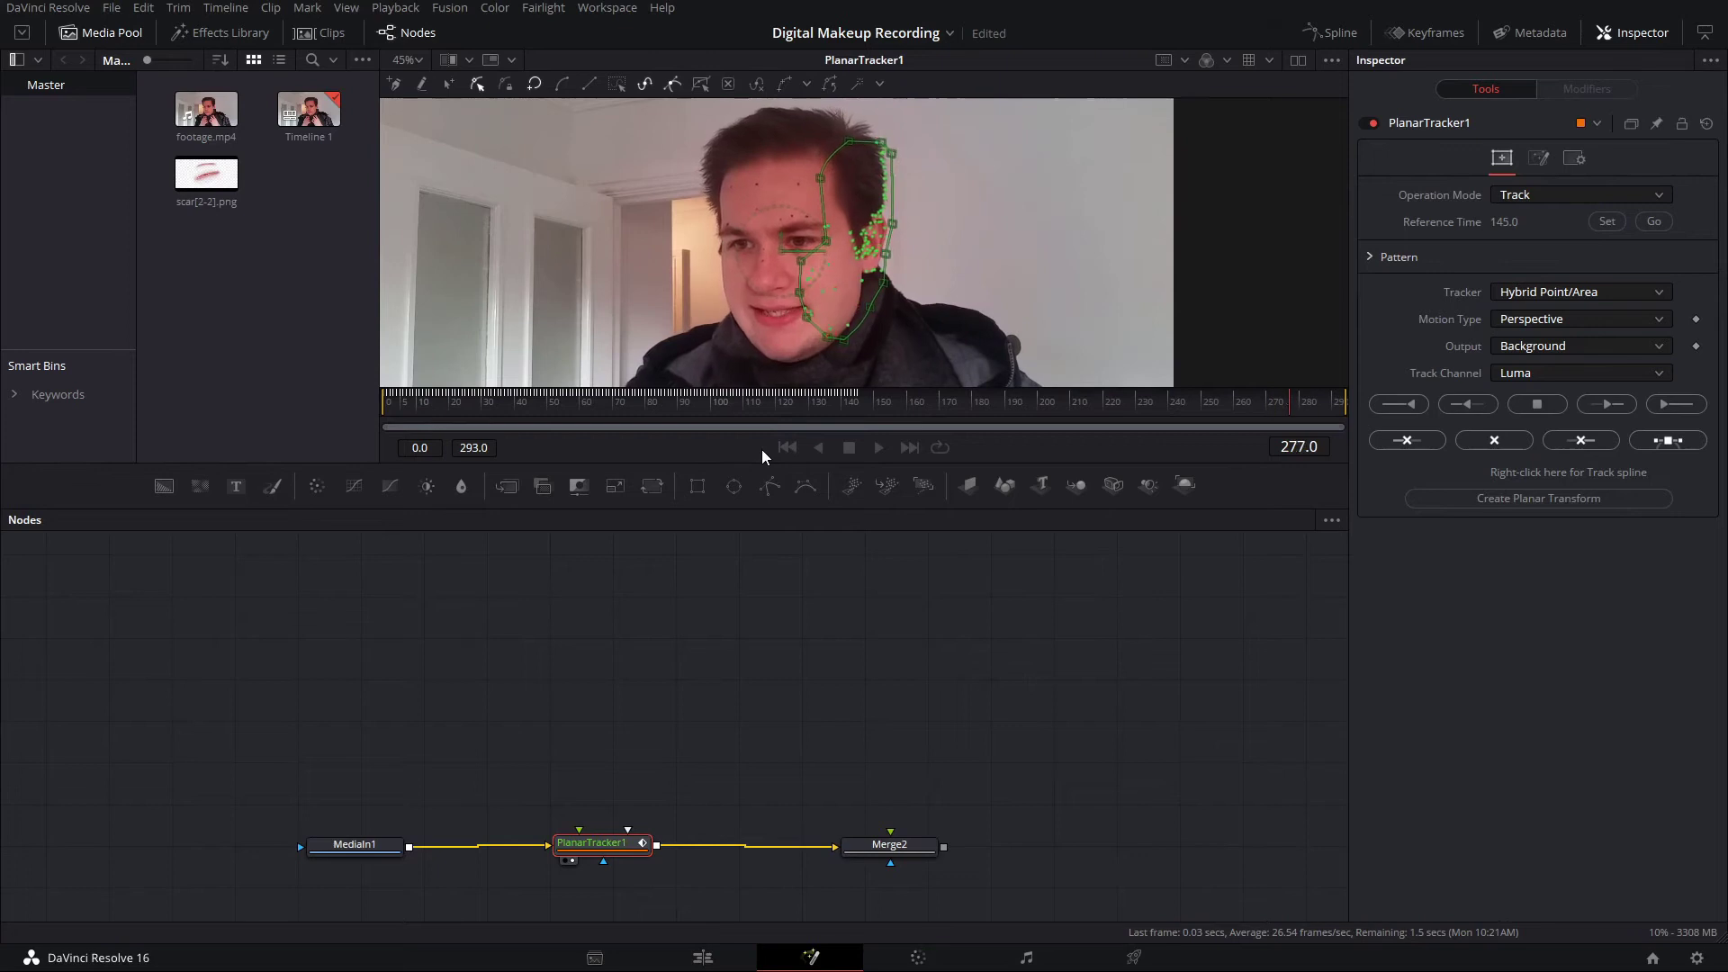
pyautogui.moveTo(999, 404); pyautogui.dragTo(1250, 410)
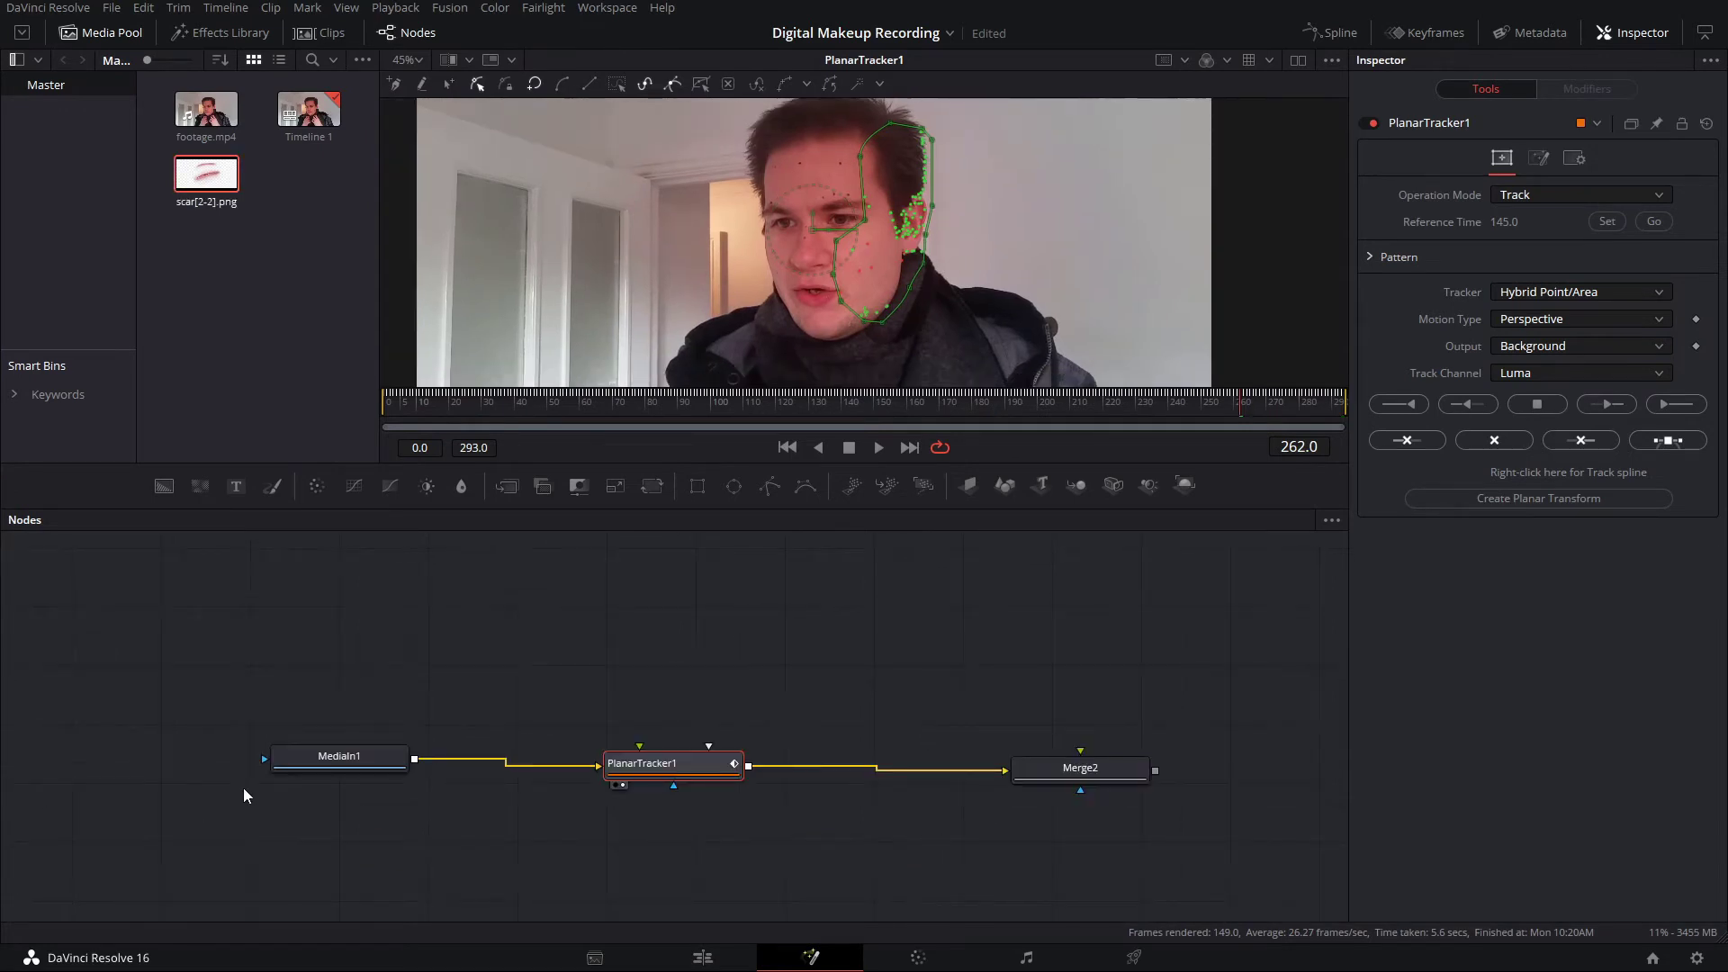
# - Add the scar[2-2].png image to the node graph above the planar tracker and show it in the viewer
pyautogui.click(256, 236)
pyautogui.moveTo(206, 174); pyautogui.dragTo(590, 625)
pyautogui.press('1')
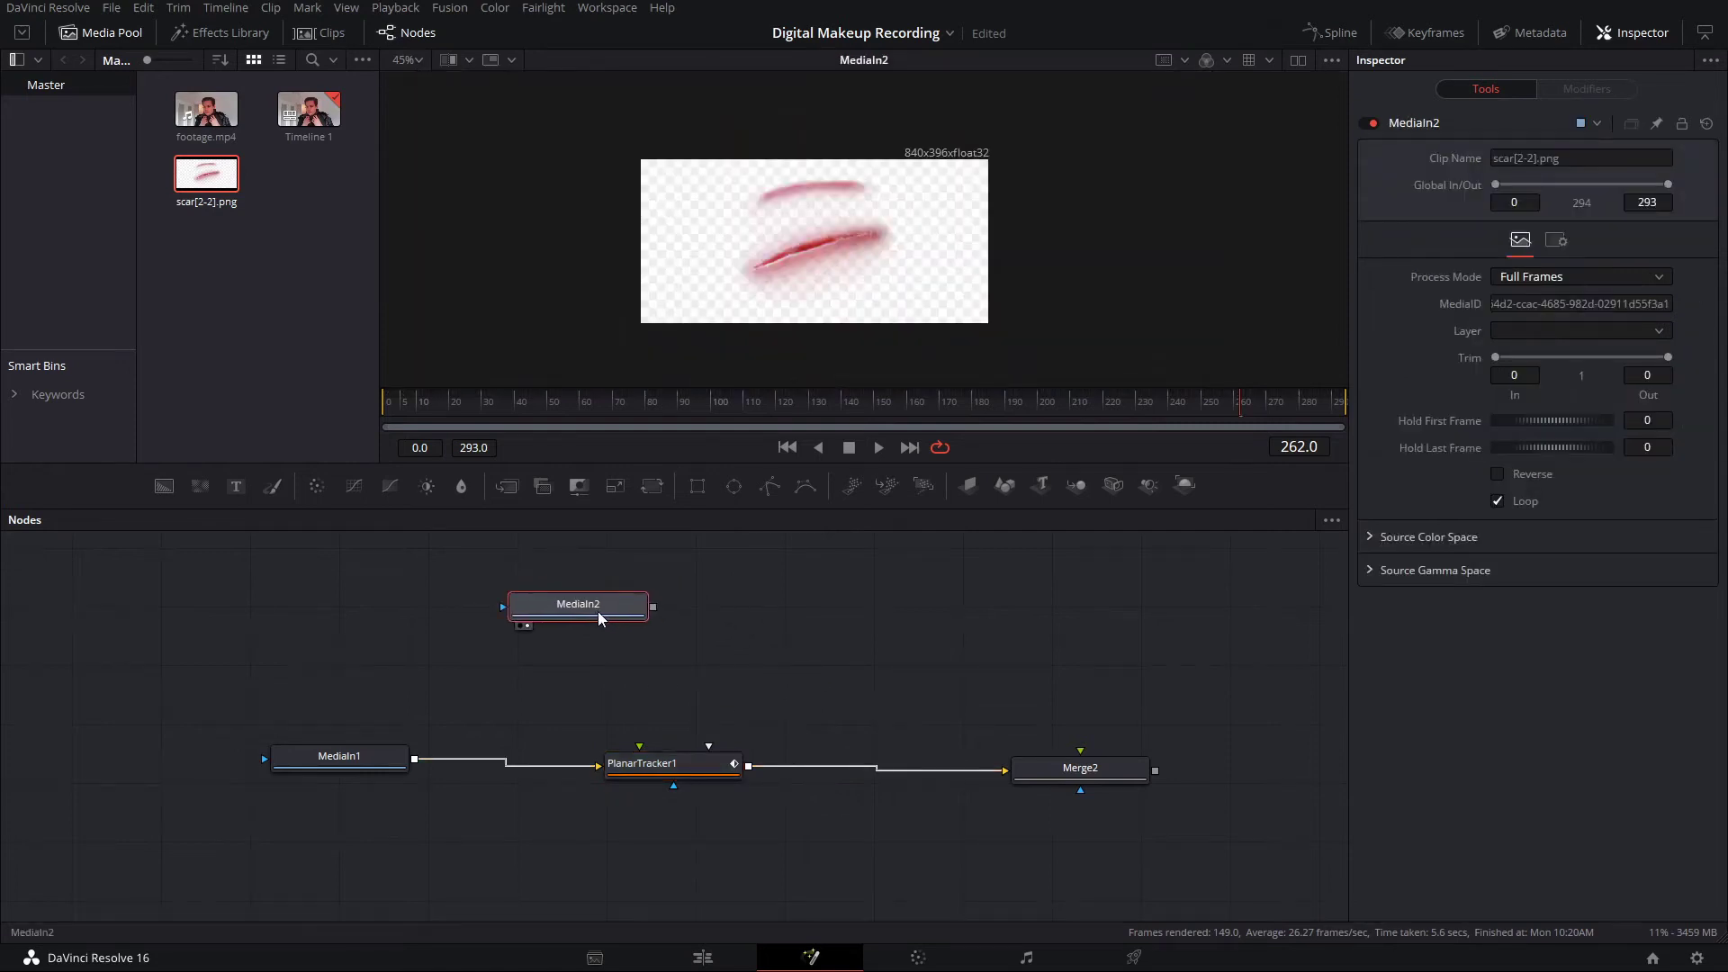
# - Add a Luma Keyer node after the scar image's MediaIn2 node
pyautogui.moveTo(664, 572); pyautogui.dragTo(567, 628)
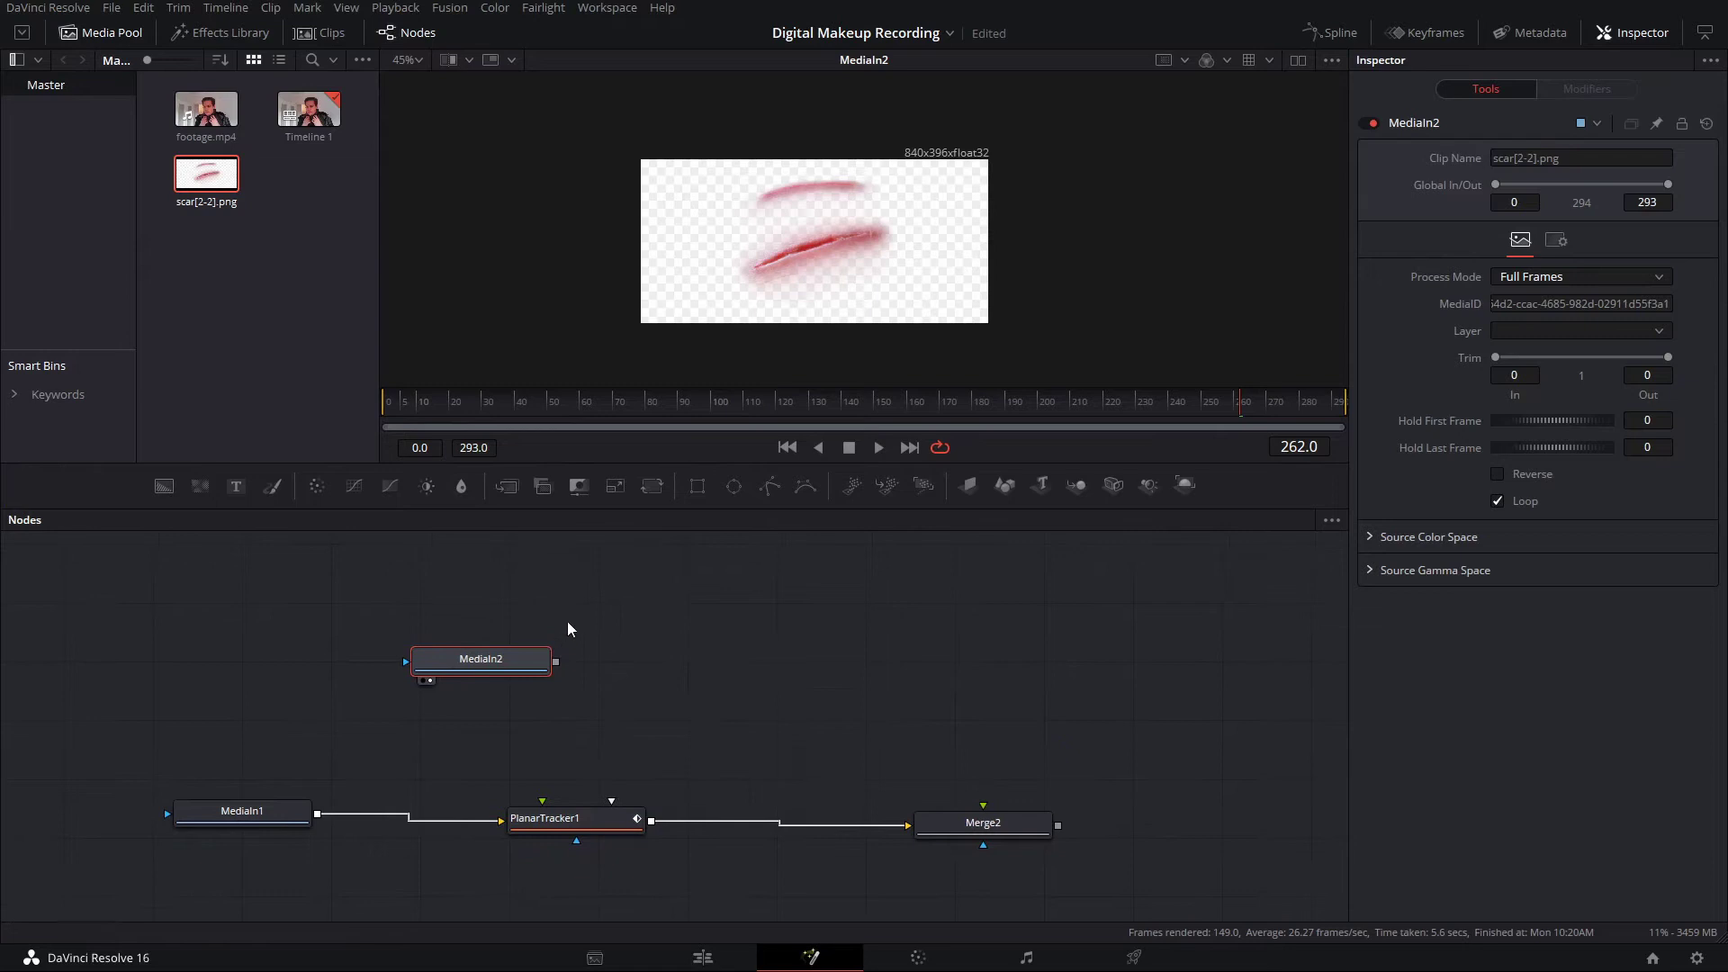
pyautogui.hotkey('shift', 'space')
pyautogui.write('luma')
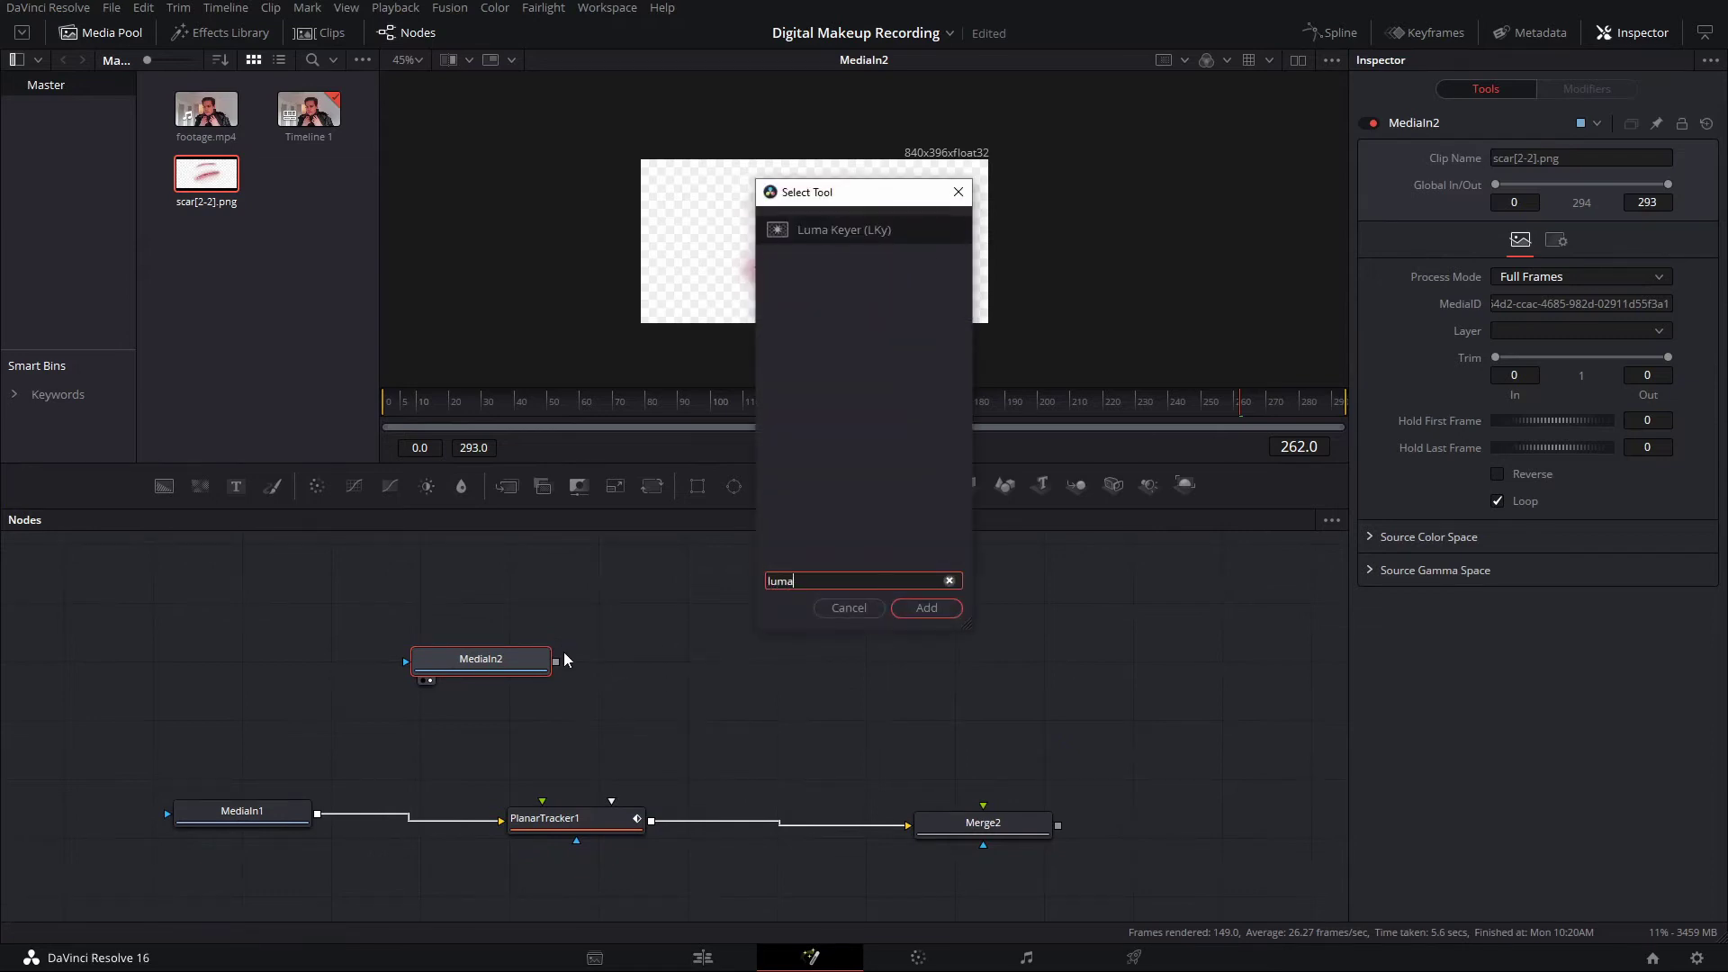
pyautogui.press('Return')
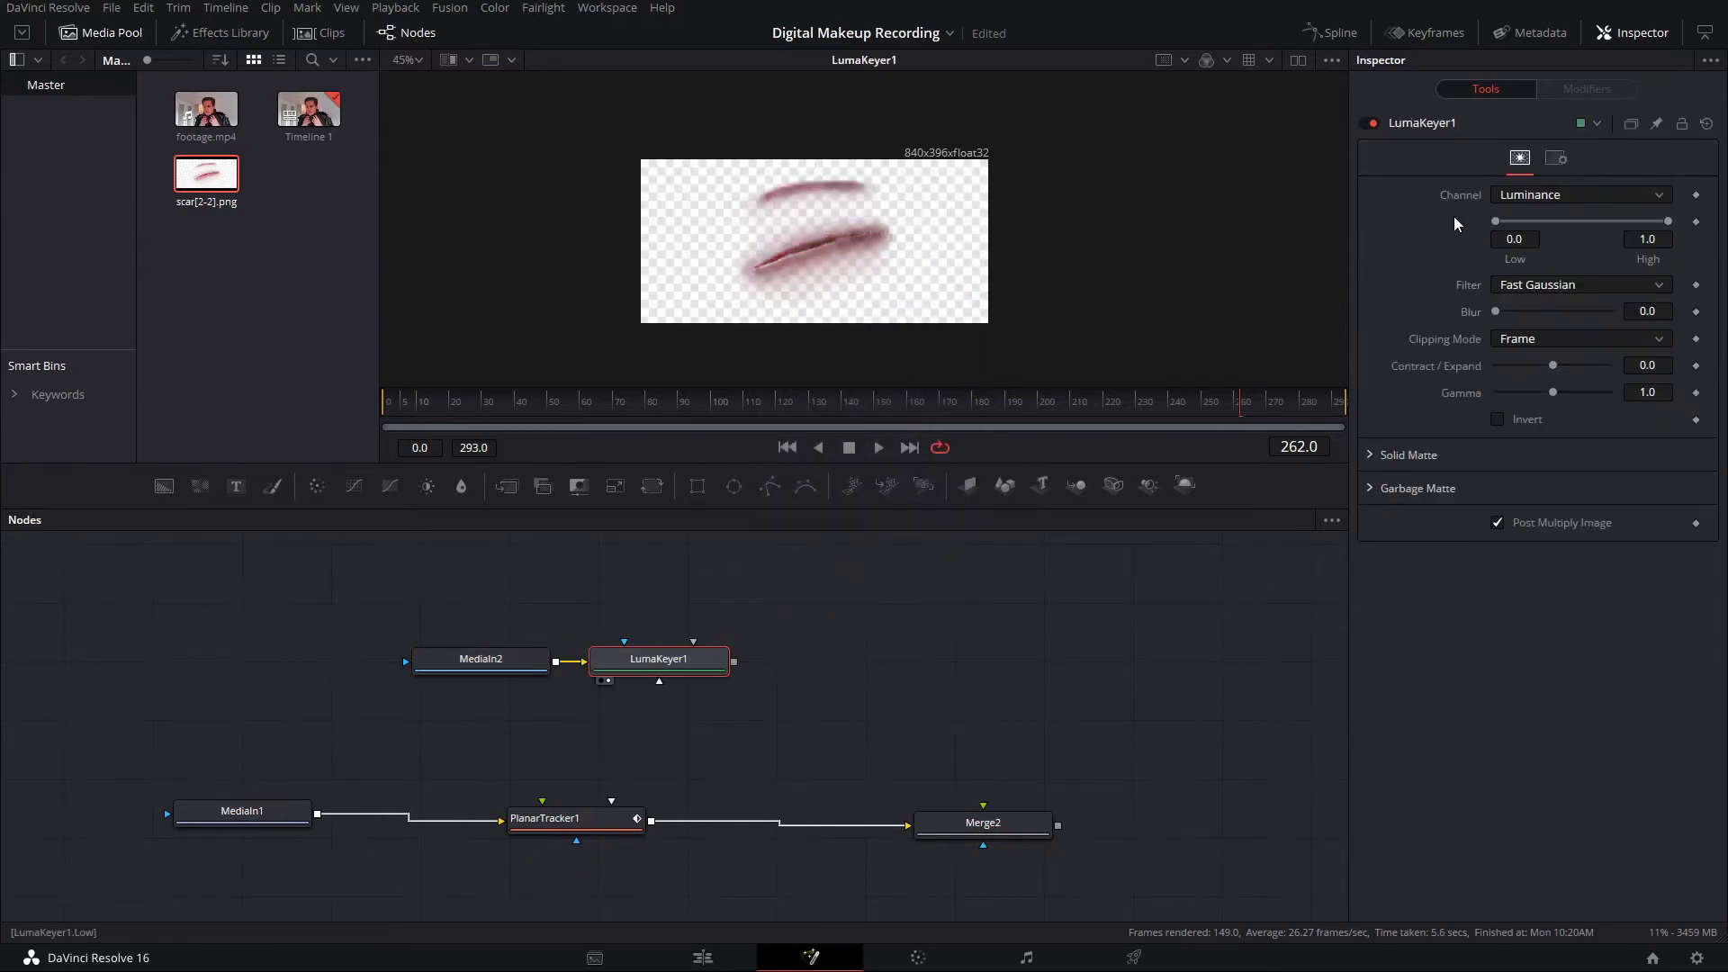
# - Set the Luma Keyer's low threshold to 0.367 and high to 0.706, and invert the matte to isolate the scar
pyautogui.moveTo(1499, 223); pyautogui.dragTo(1559, 223)
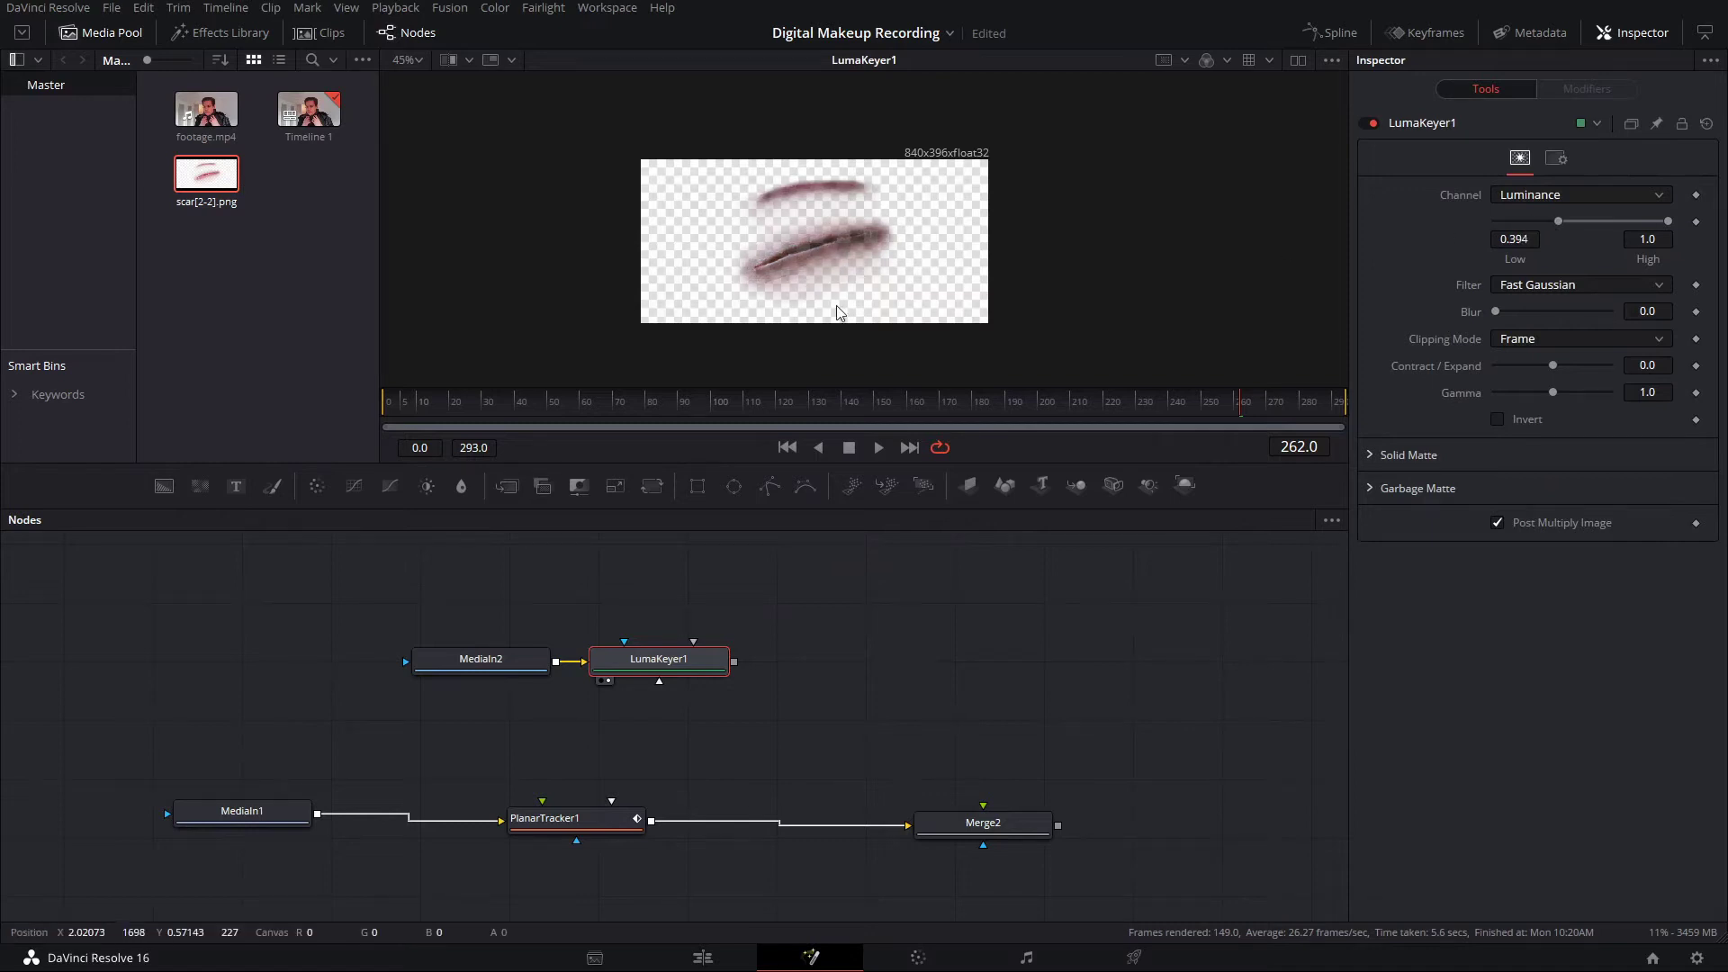
pyautogui.moveTo(1672, 224); pyautogui.dragTo(1589, 226)
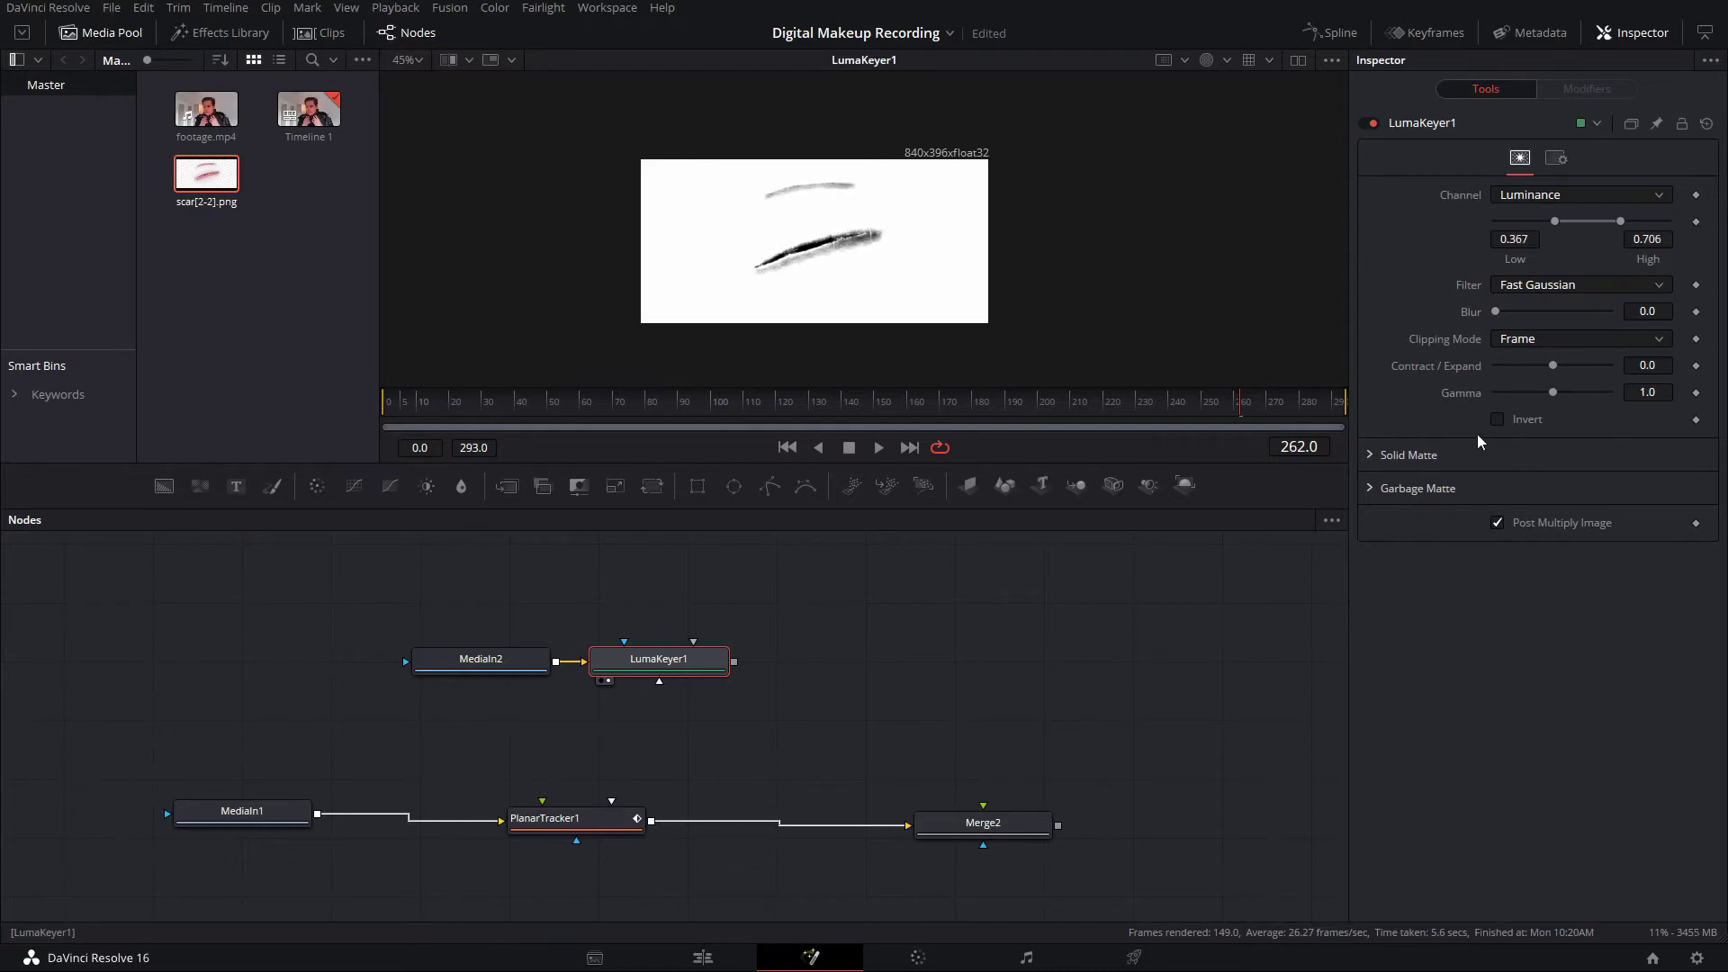
pyautogui.click(1497, 419)
pyautogui.scroll(5, 894, 262)
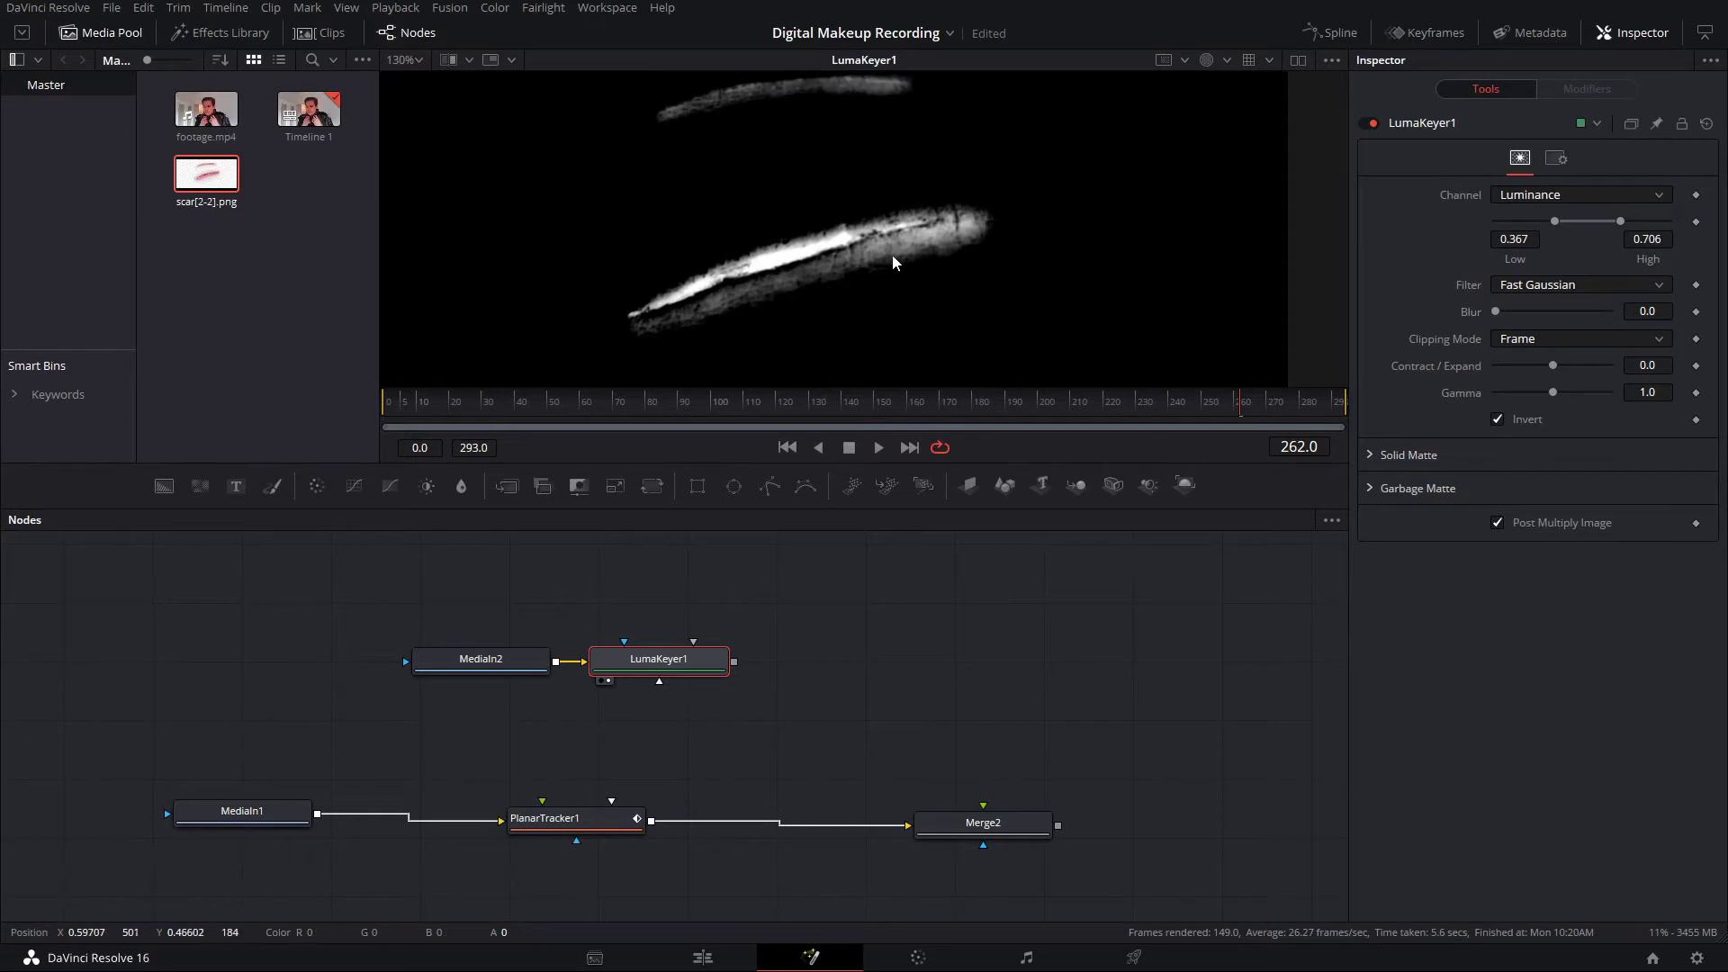
# - Refine the Luma Keyer to low 0.439, high 0.689 and blur 2.28, and return the viewer to the colour image
pyautogui.moveTo(1625, 225); pyautogui.dragTo(1566, 223)
pyautogui.hotkey('ctrl', 'f')
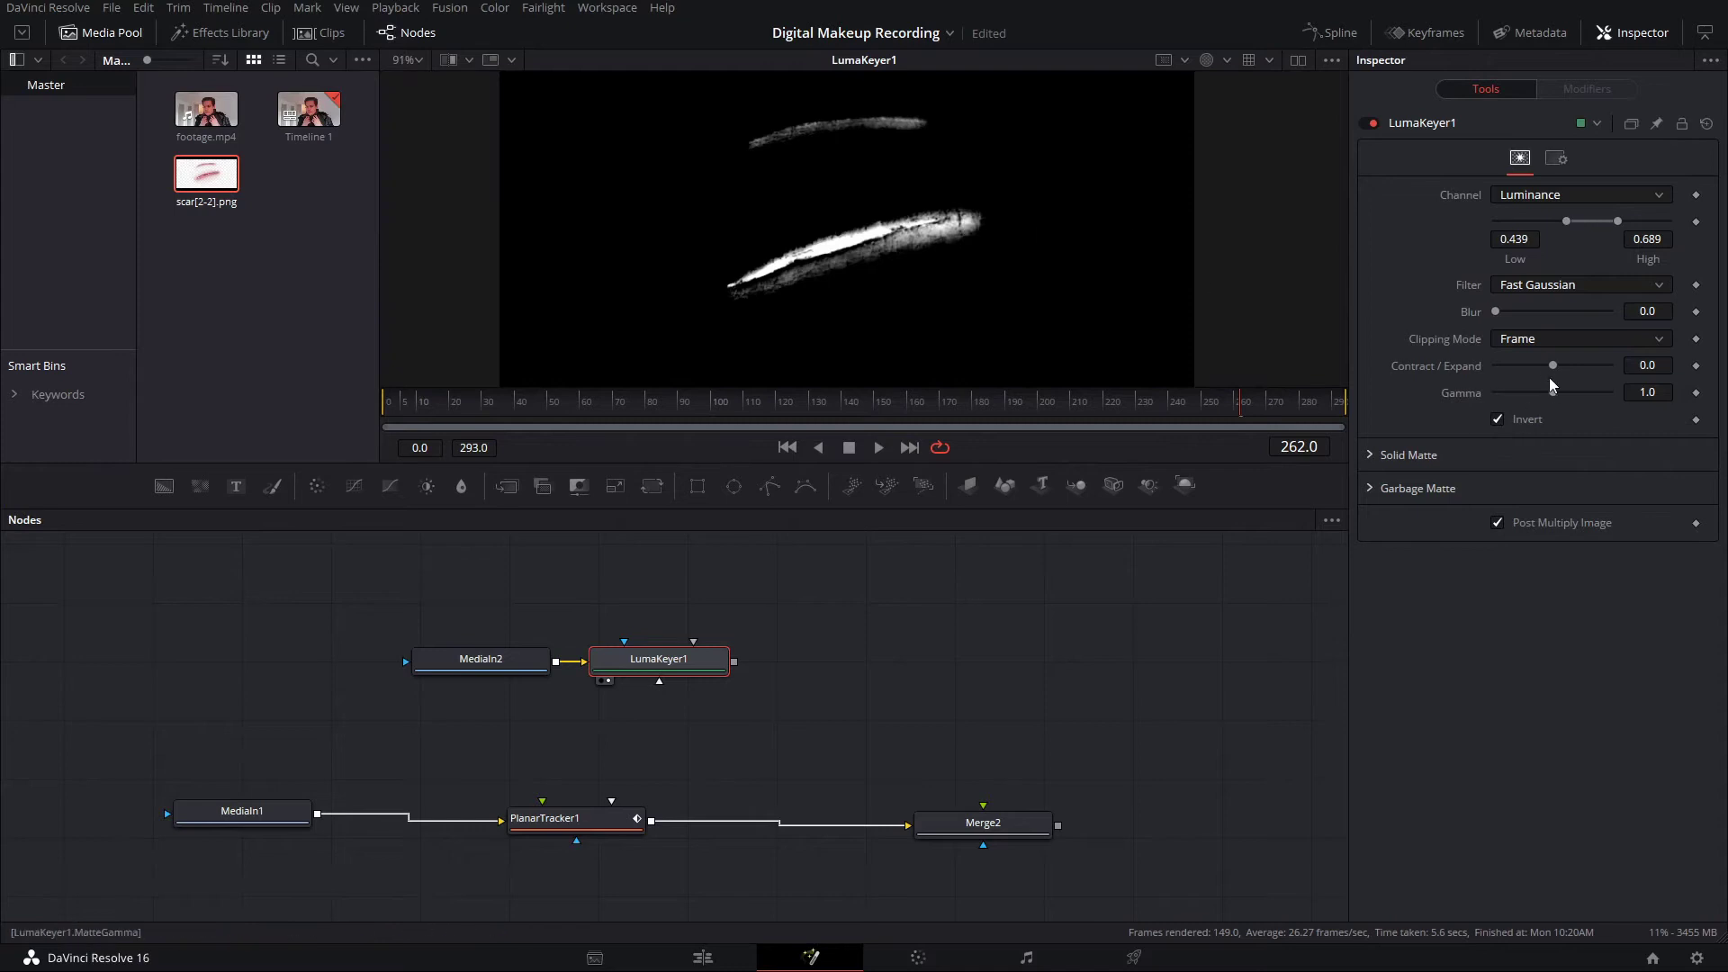
pyautogui.moveTo(1496, 312); pyautogui.dragTo(1524, 319)
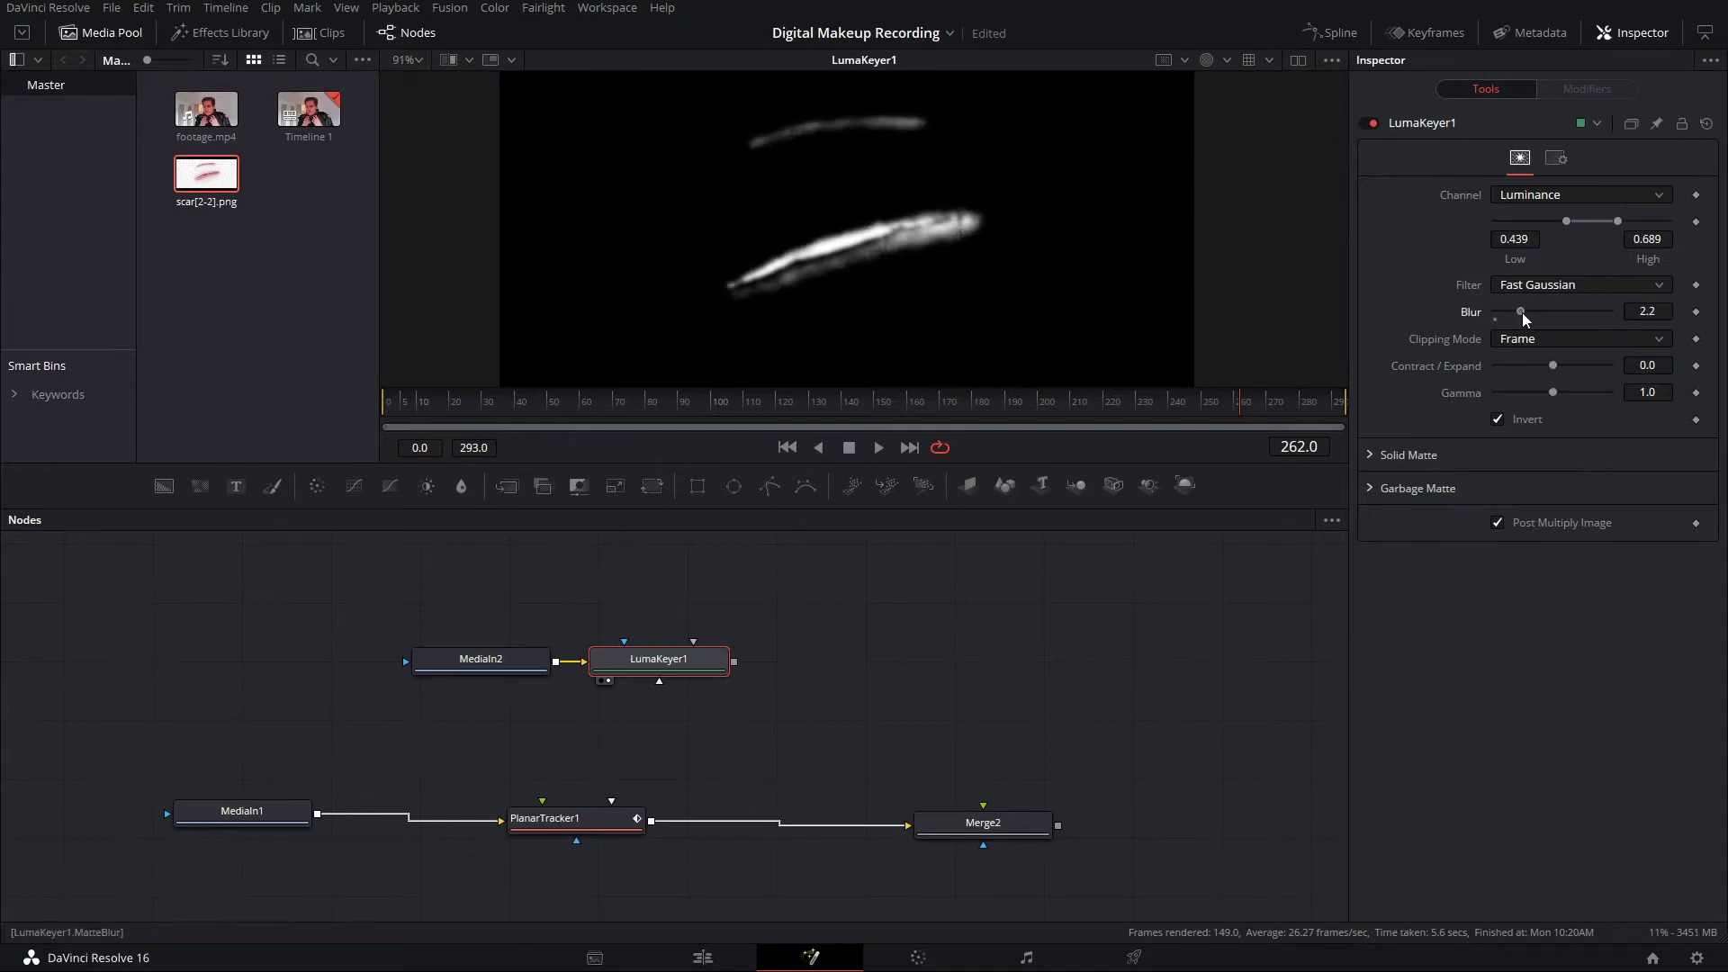
pyautogui.moveTo(958, 207); pyautogui.dragTo(926, 261)
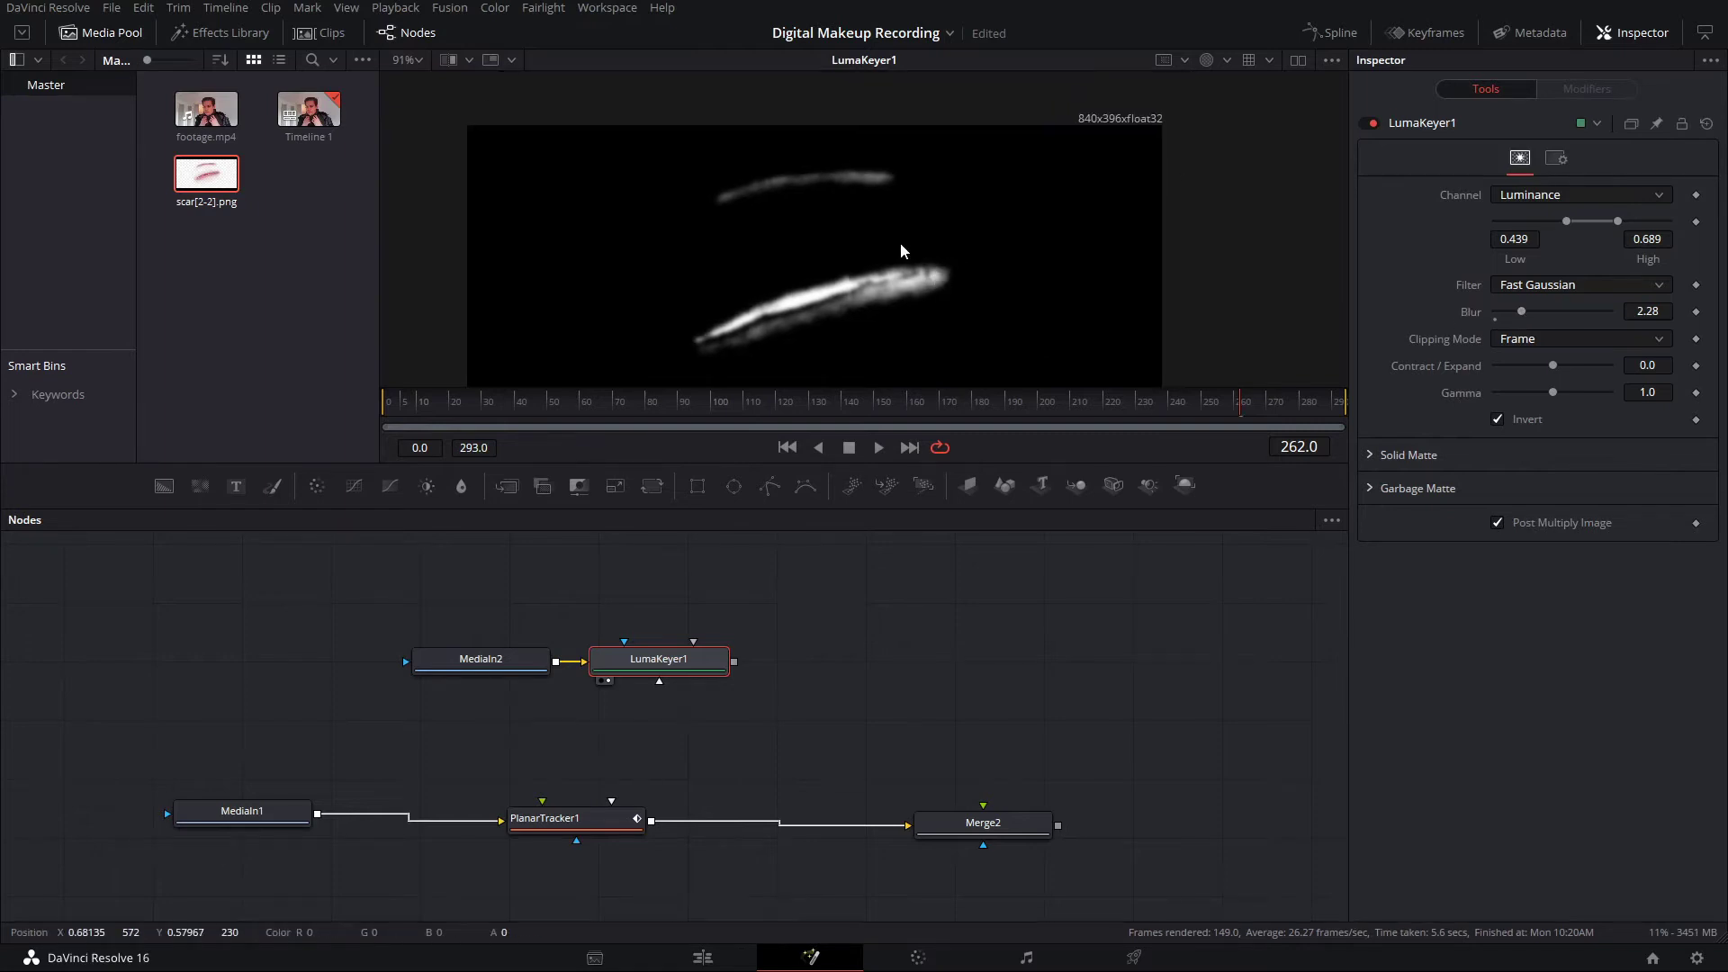
pyautogui.press('c')
# - Draw a closed polygon mask around the faint upper scar and connect it to the Luma Keyer's garbage matte input
pyautogui.moveTo(761, 707); pyautogui.dragTo(844, 731)
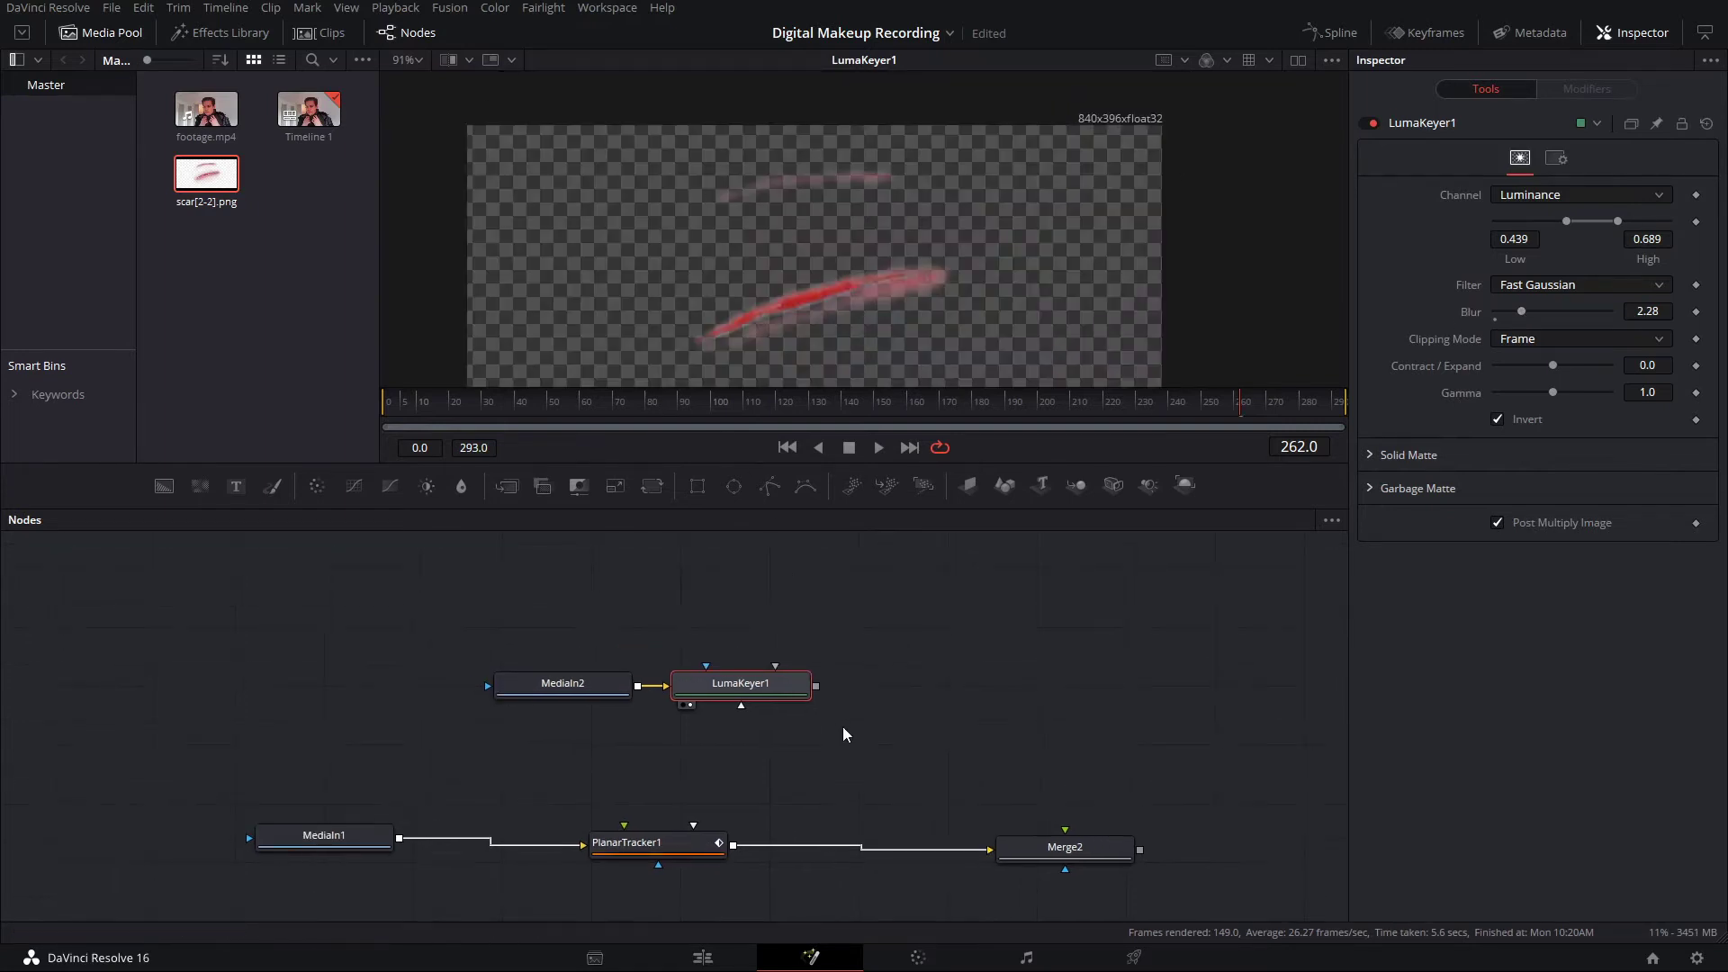
pyautogui.click(738, 553)
pyautogui.click(769, 486)
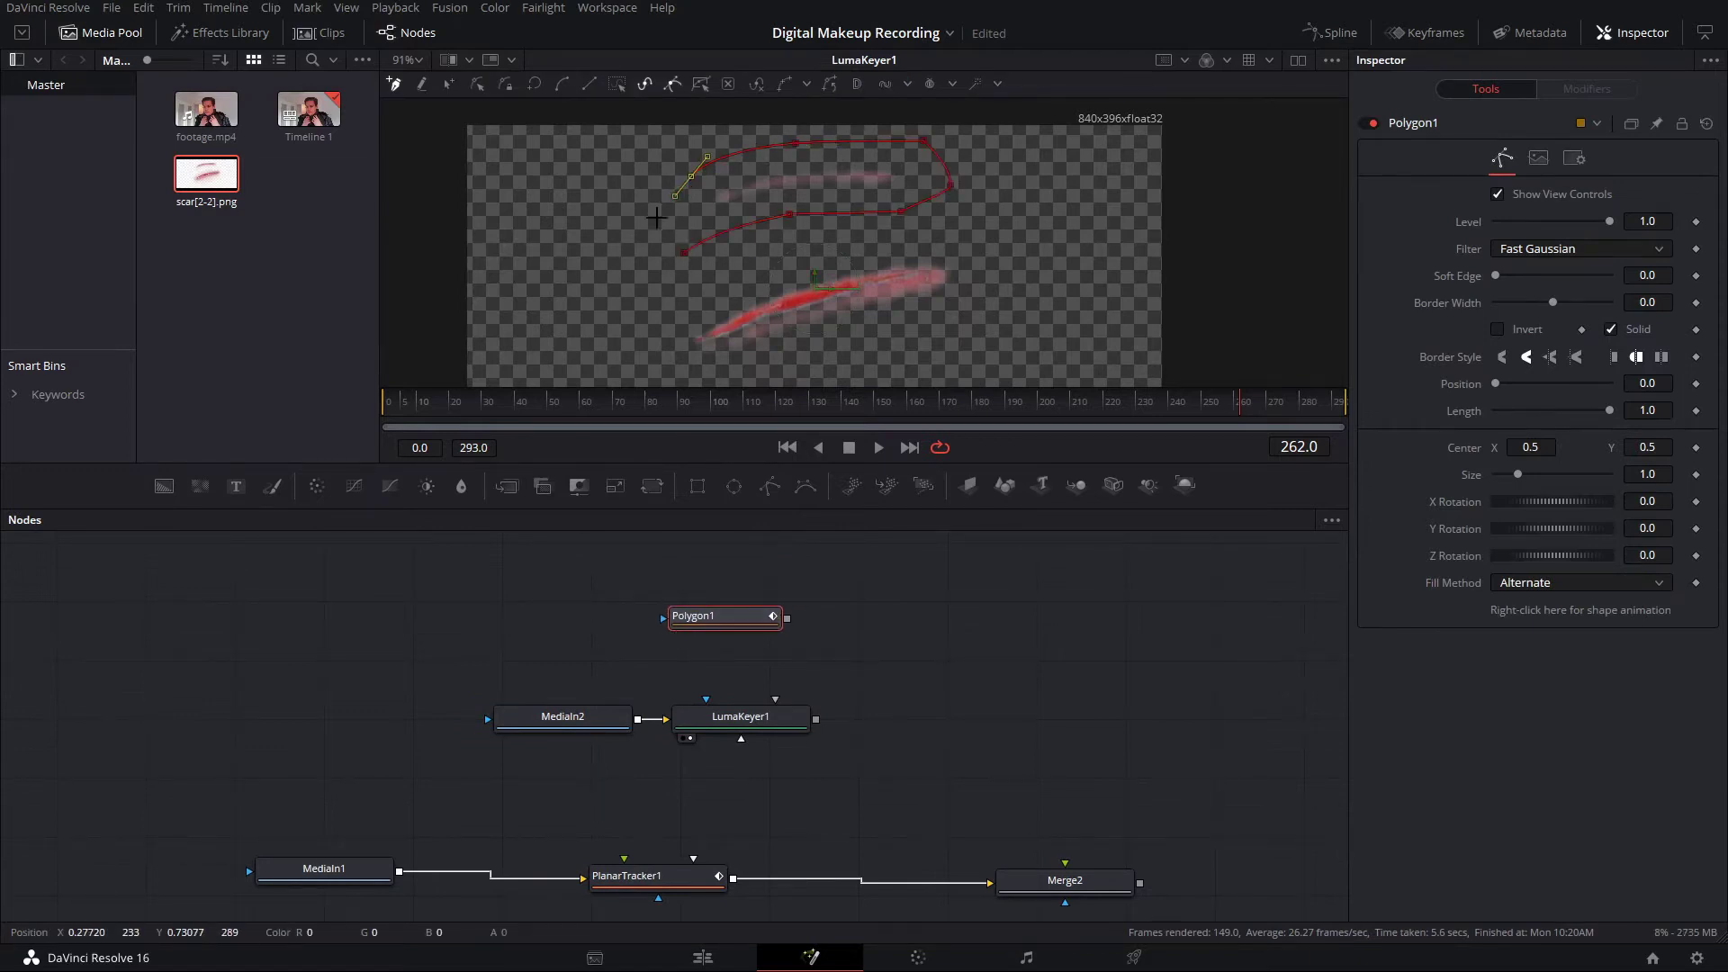
pyautogui.click(679, 251)
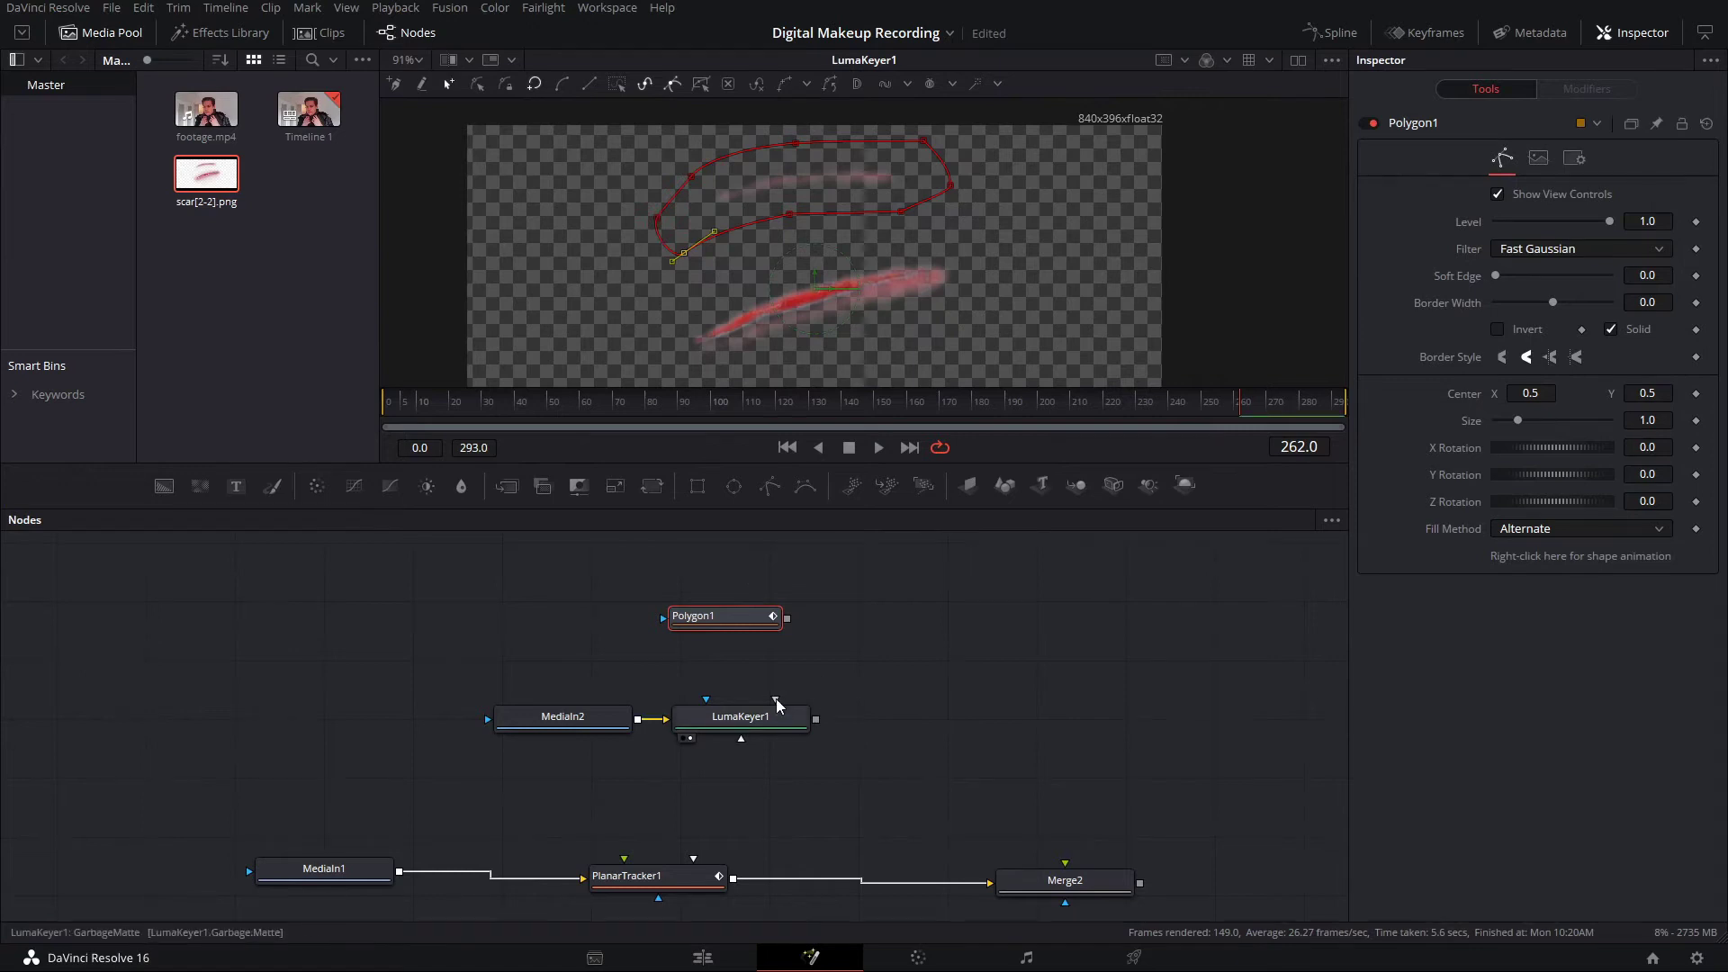
pyautogui.moveTo(777, 703); pyautogui.dragTo(769, 635)
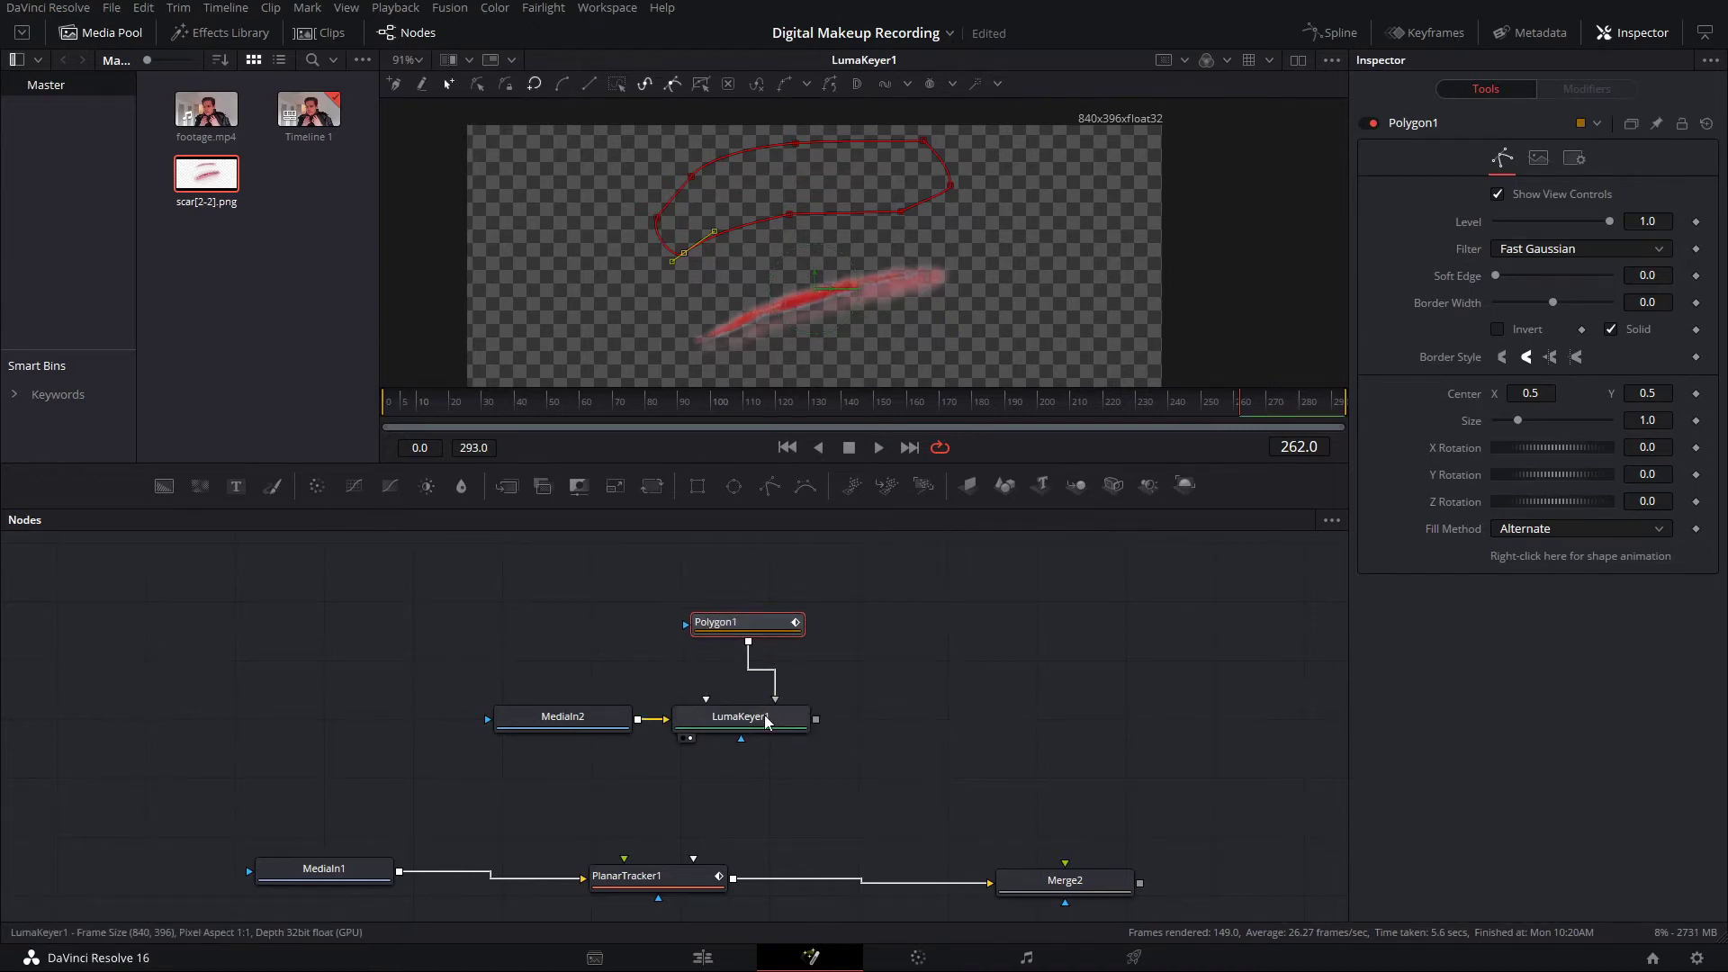
# - Reposition the scar nodes, connect the Luma Keyer's output to PlanarTracker1, and show the tracker in the viewer
pyautogui.click(766, 721)
pyautogui.scroll(-3, 906, 205)
pyautogui.moveTo(973, 542); pyautogui.dragTo(621, 743)
pyautogui.moveTo(756, 729); pyautogui.dragTo(655, 878)
pyautogui.click(655, 873)
pyautogui.press('1')
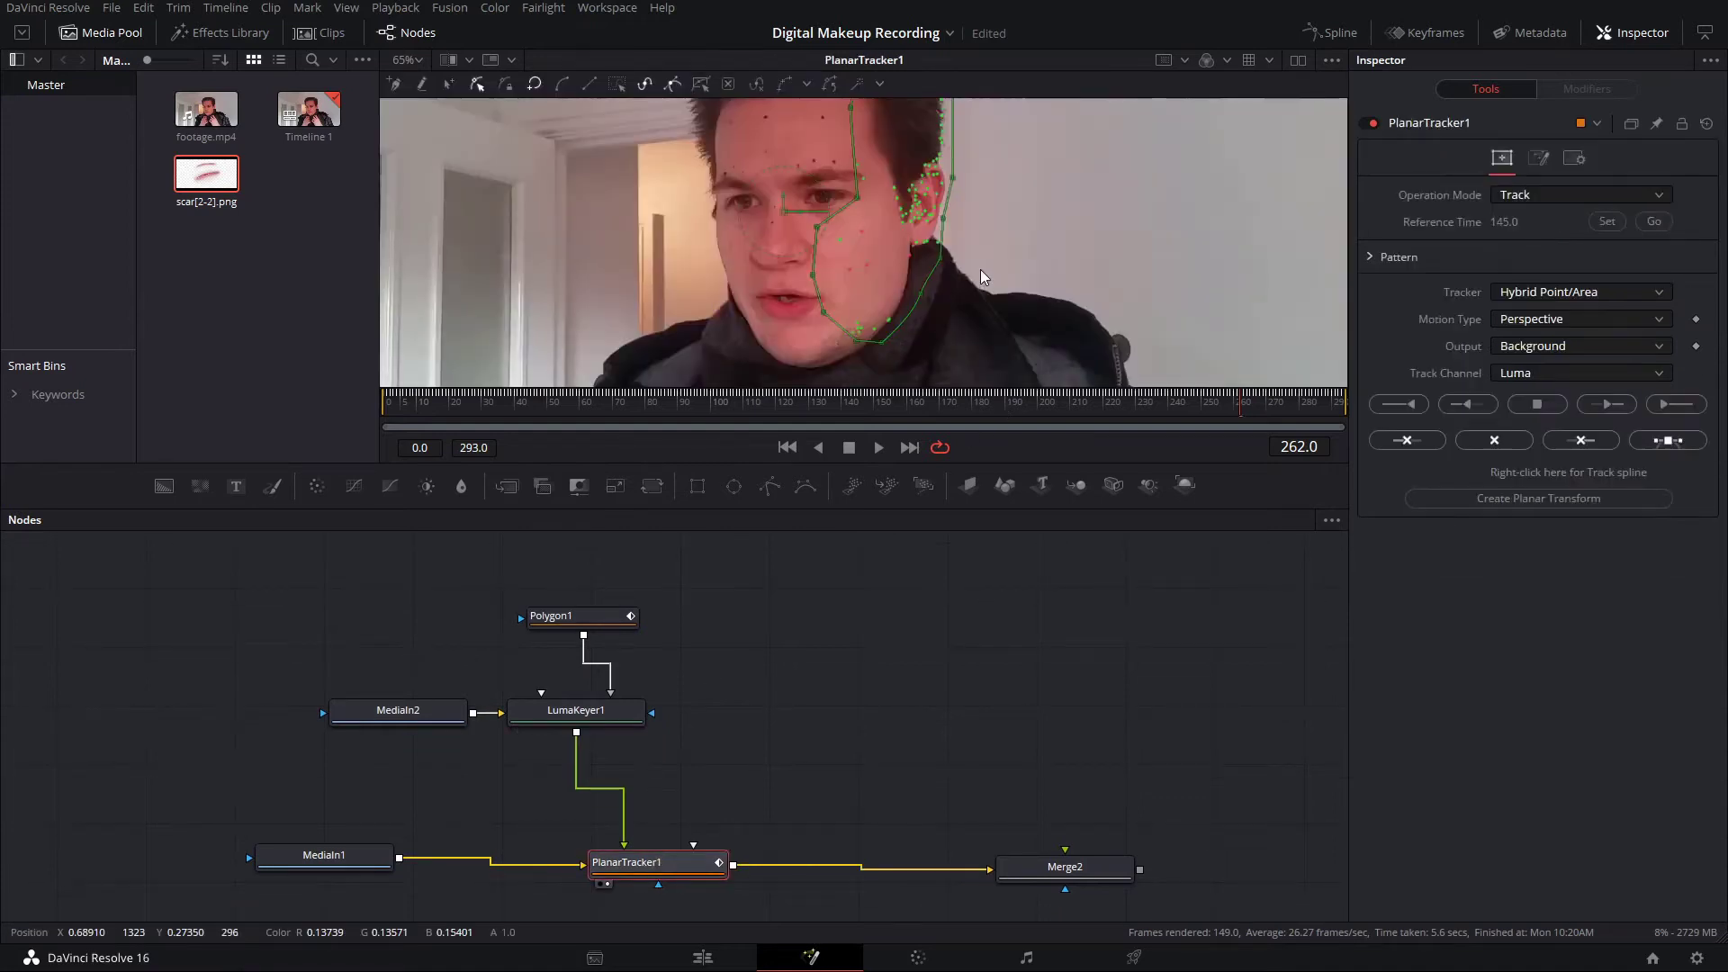
# - Switch PlanarTracker1's operation mode to Corner Pin with the whole frame in view
pyautogui.scroll(-3, 829, 324)
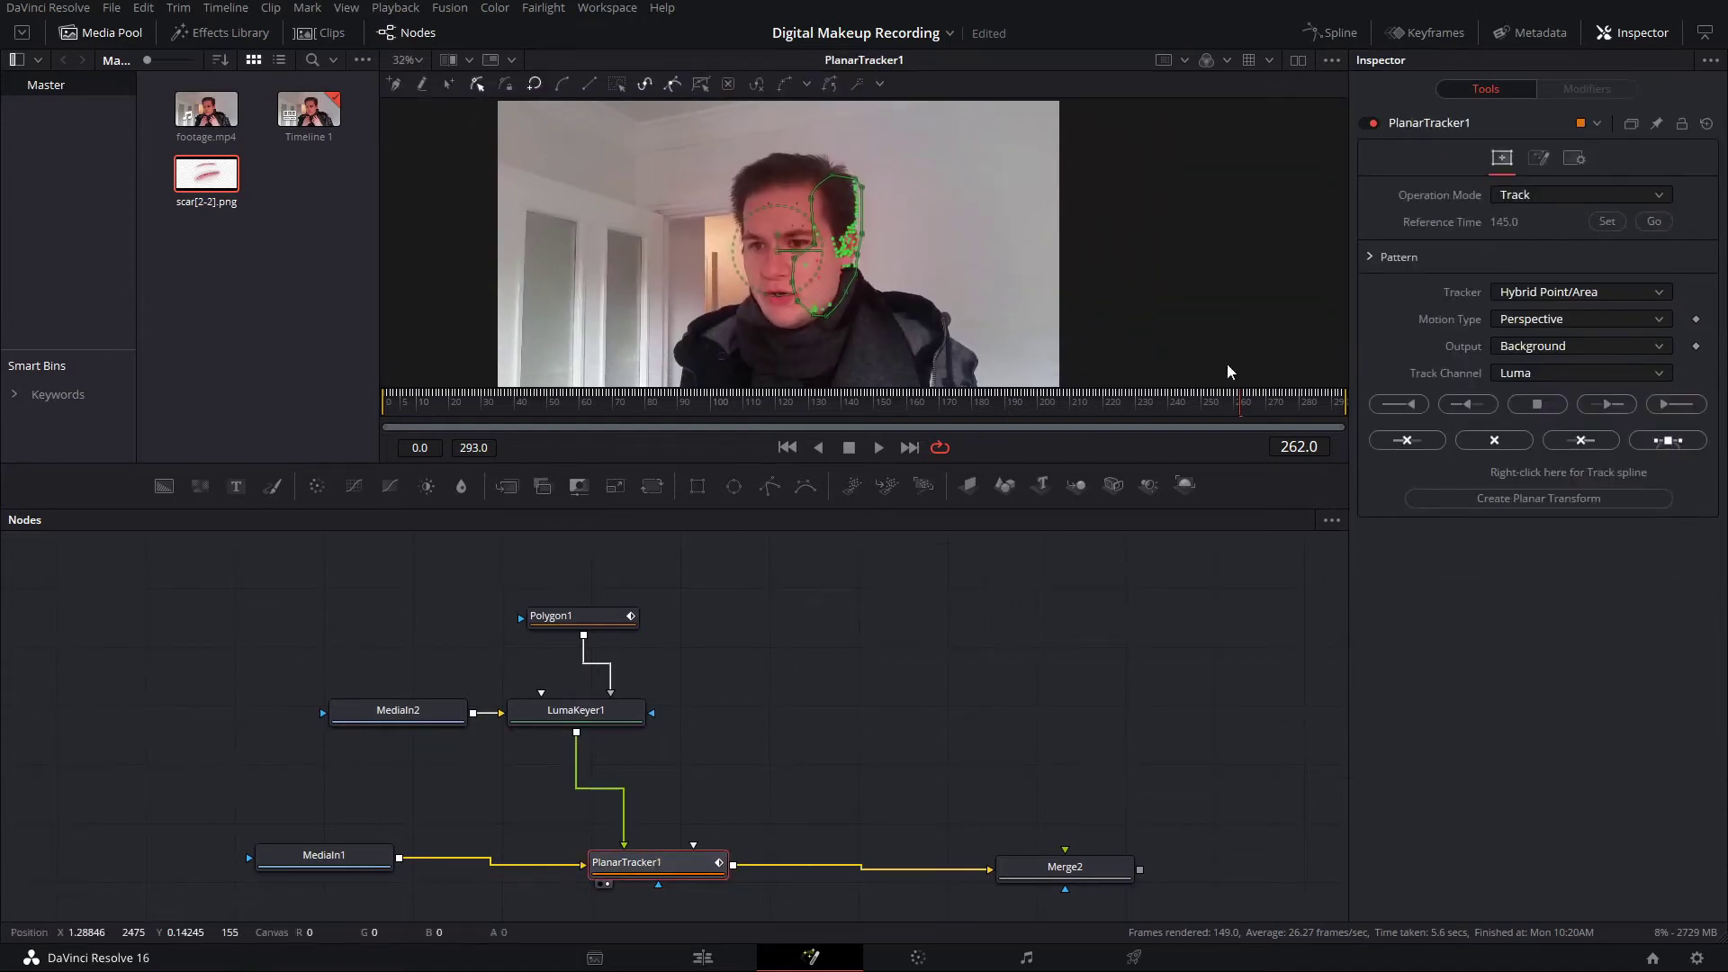
pyautogui.click(1548, 199)
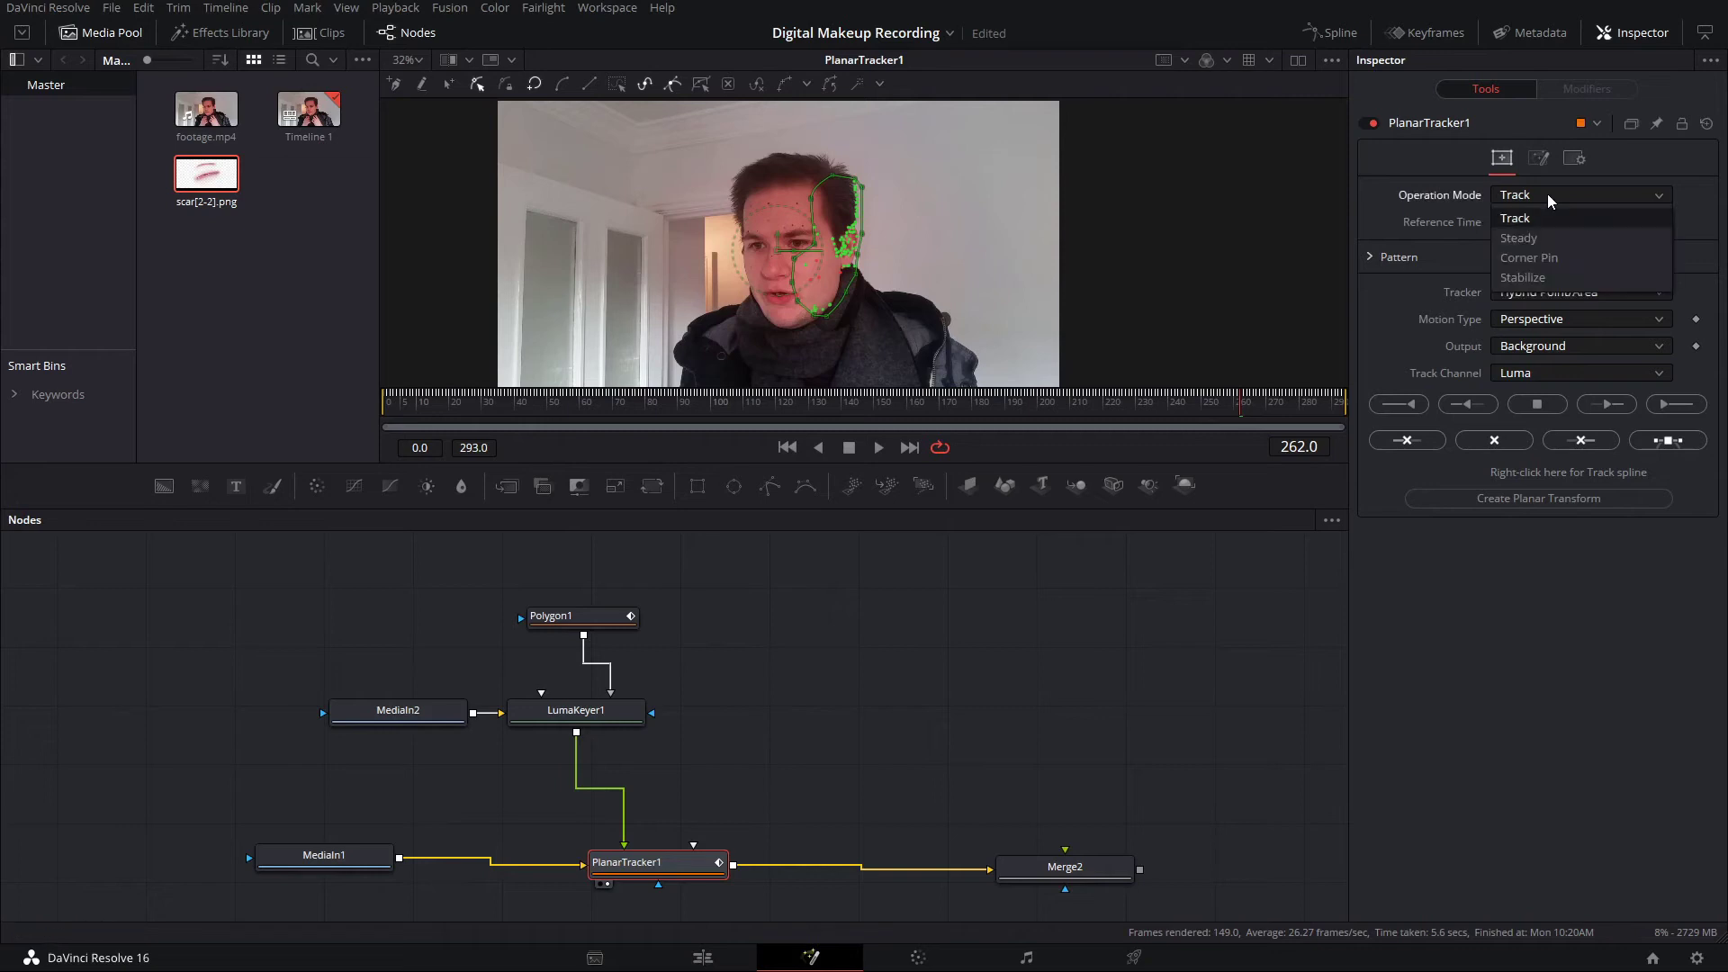
pyautogui.click(1536, 256)
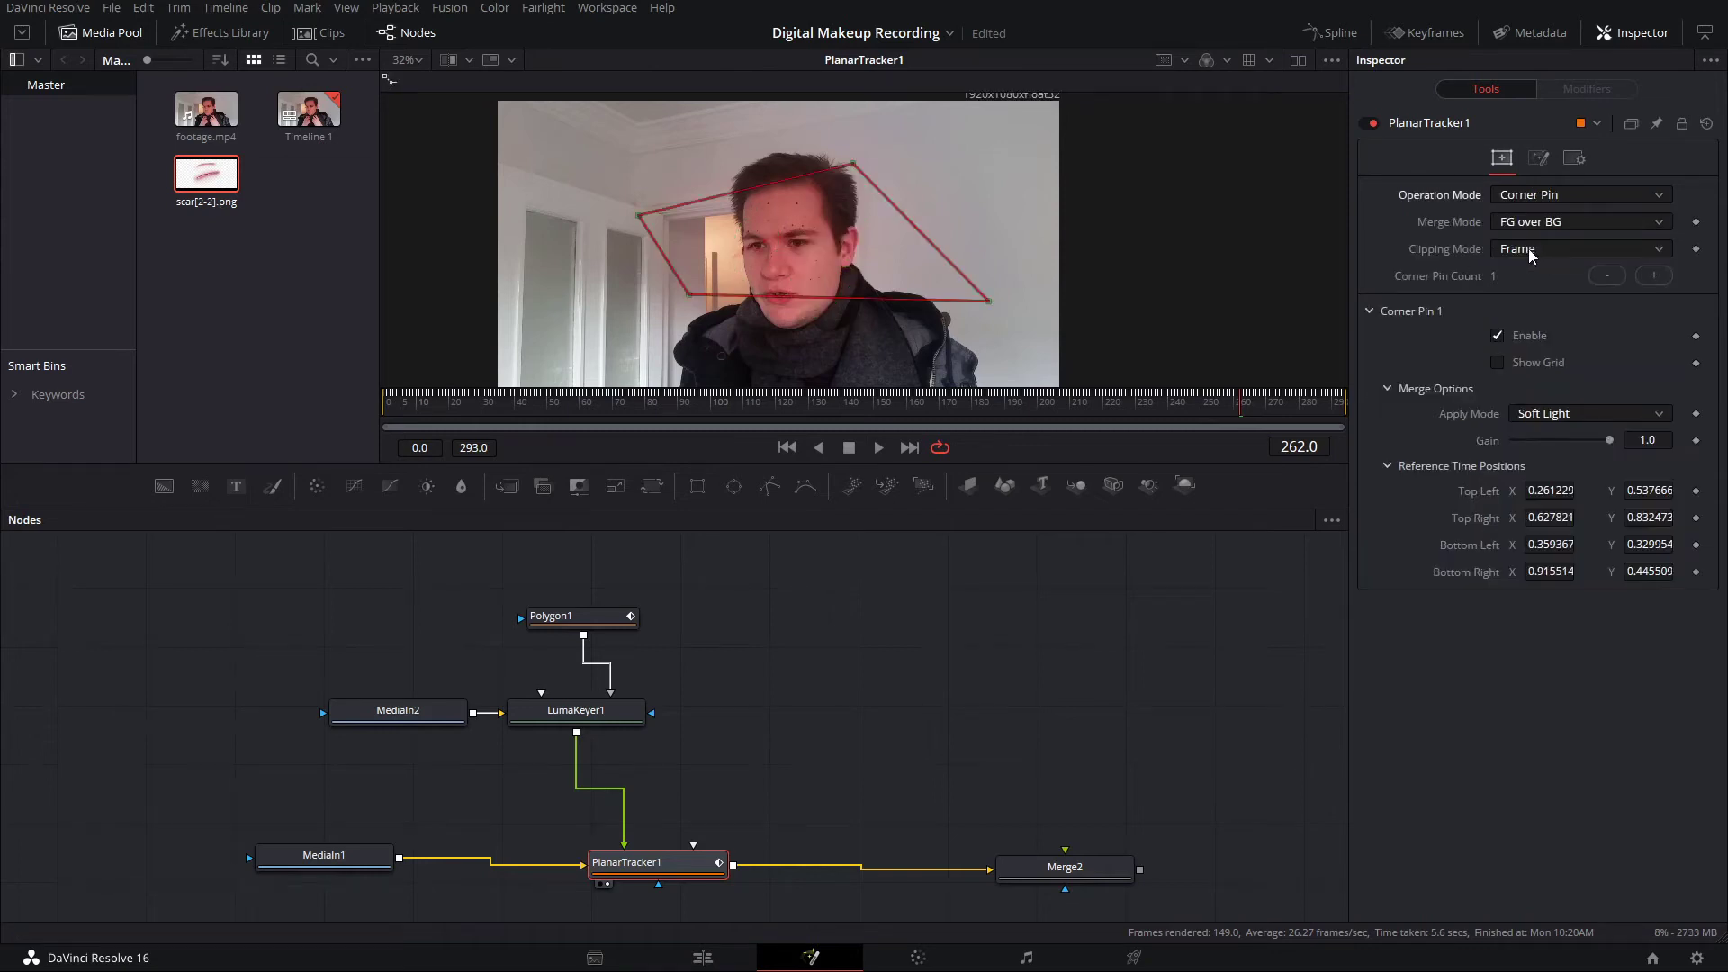
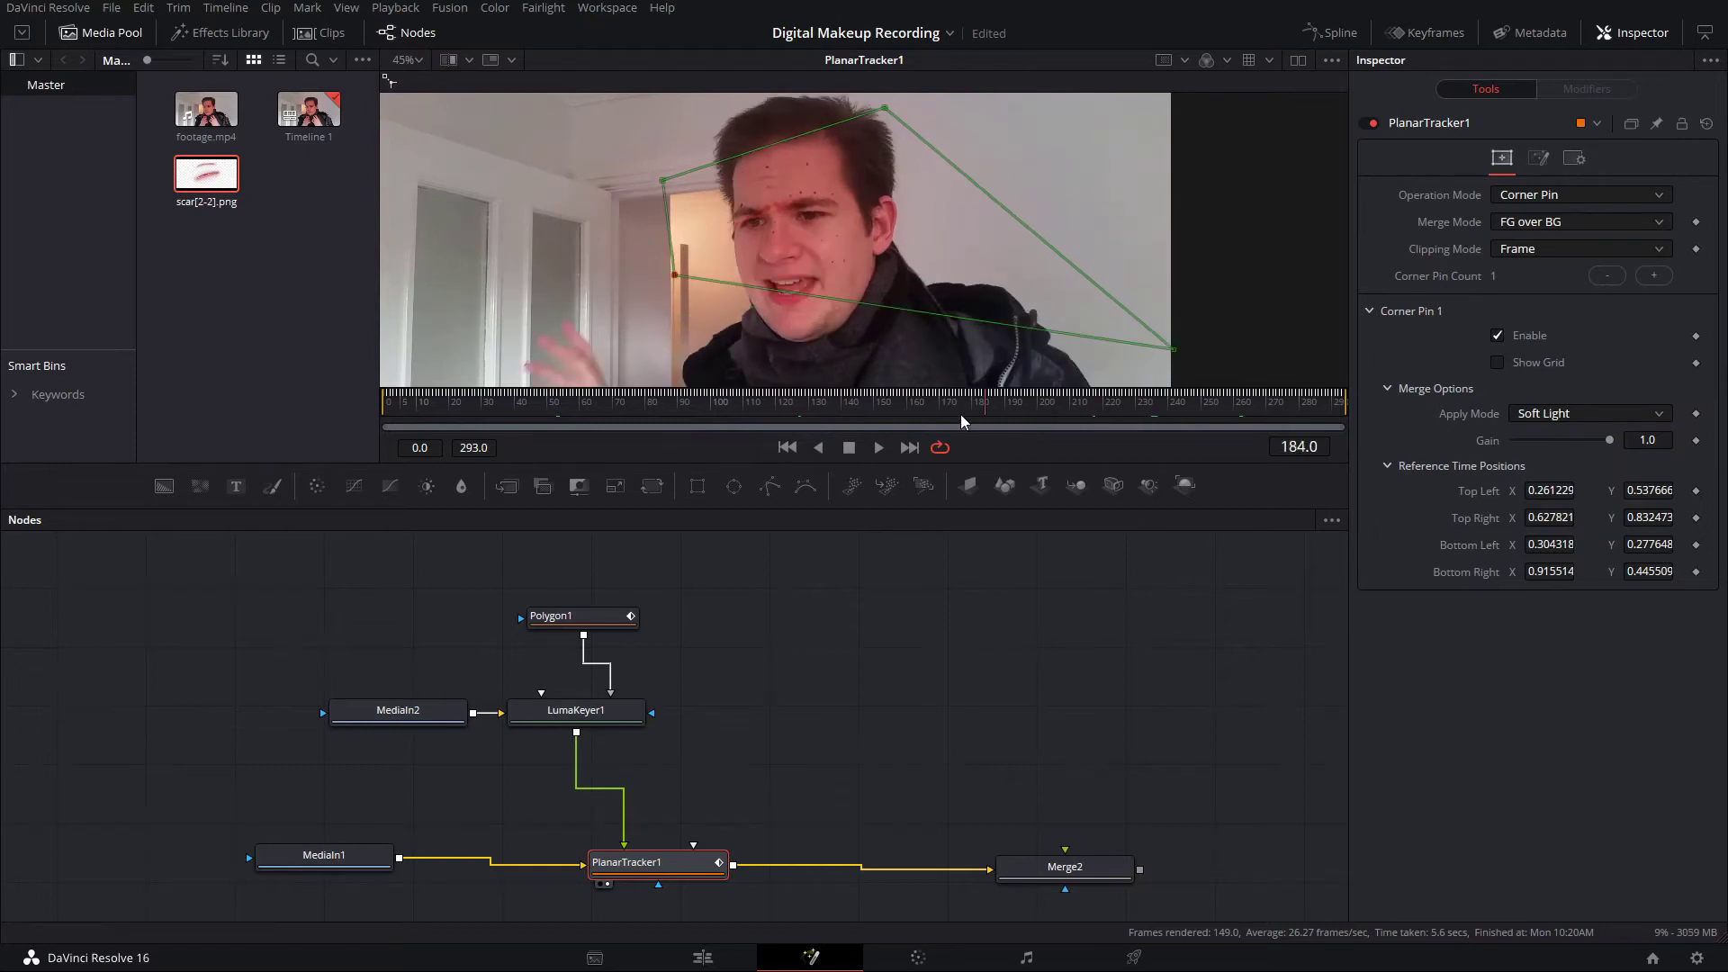
# - Pull PlanarTracker1's four corner pin points in tightly around the man's cheek at frame 57
pyautogui.moveTo(431, 427); pyautogui.dragTo(1057, 410)
pyautogui.moveTo(736, 414); pyautogui.dragTo(569, 410)
pyautogui.moveTo(648, 286); pyautogui.dragTo(801, 299)
pyautogui.moveTo(1090, 336); pyautogui.dragTo(871, 270)
pyautogui.moveTo(629, 180); pyautogui.dragTo(754, 144)
pyautogui.moveTo(870, 119); pyautogui.dragTo(865, 126)
pyautogui.moveTo(870, 270); pyautogui.dragTo(877, 276)
pyautogui.moveTo(755, 145); pyautogui.dragTo(800, 238)
pyautogui.moveTo(862, 131); pyautogui.dragTo(844, 192)
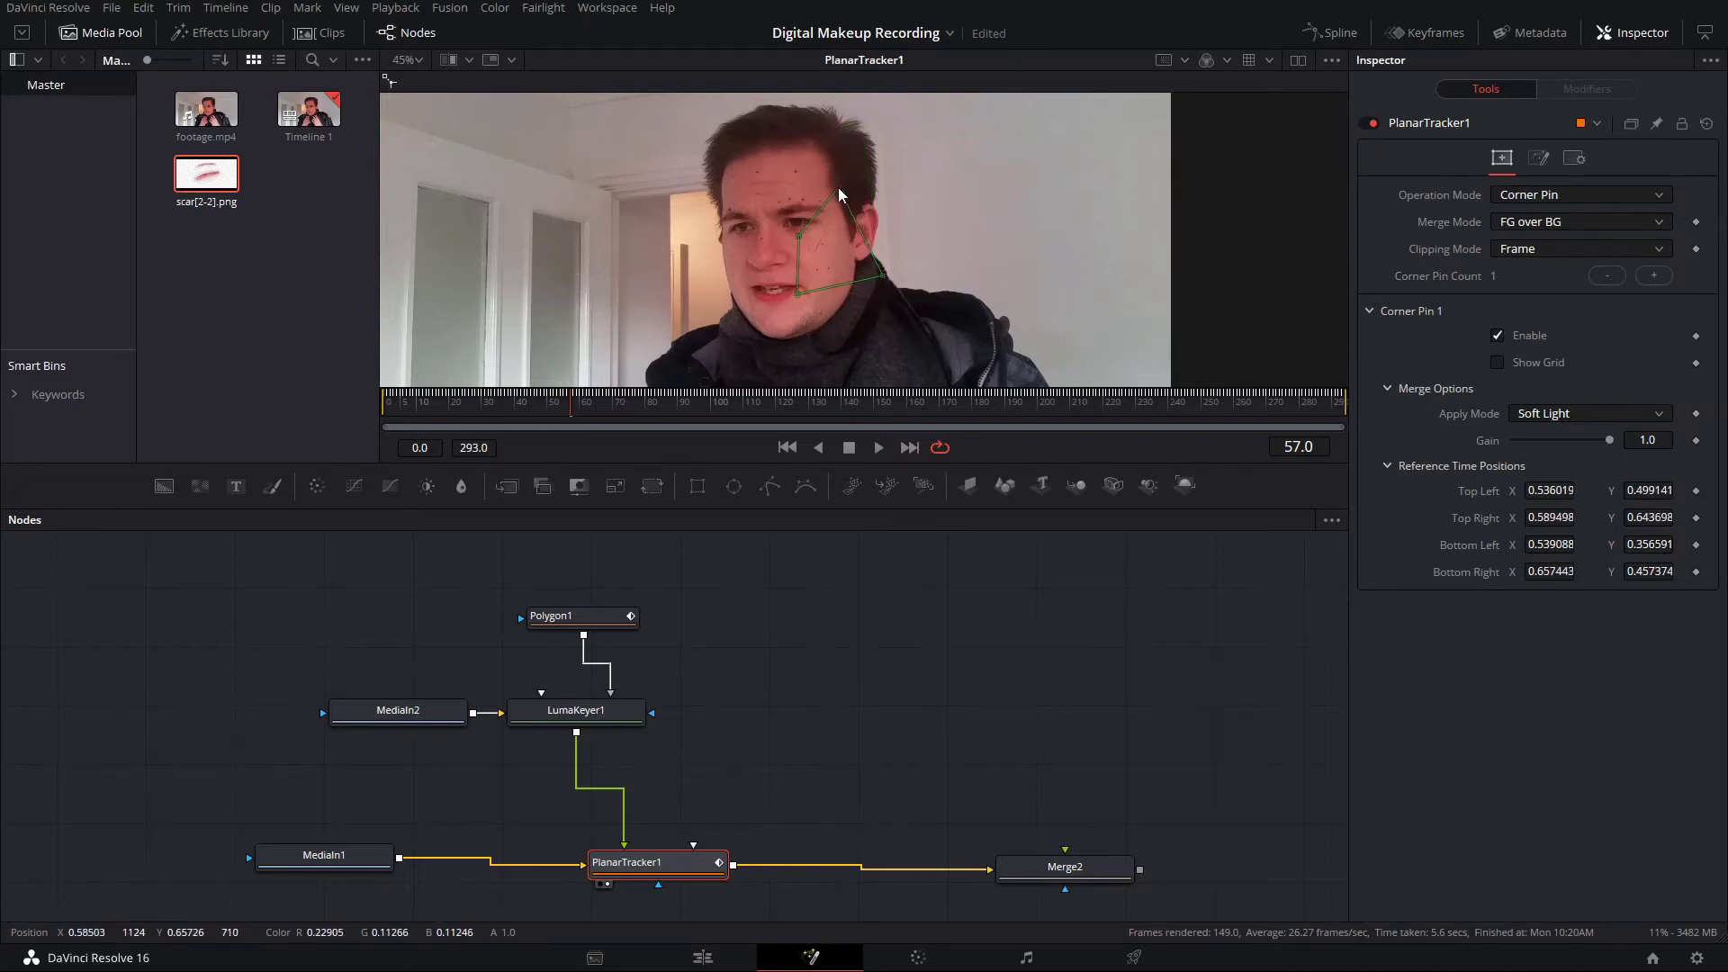
# - Enlarge the corner pin along the side of the face and switch PlanarTracker1 to Track mode to compare it with the tracked outline
pyautogui.moveTo(886, 278); pyautogui.dragTo(804, 334)
pyautogui.moveTo(797, 237); pyautogui.dragTo(763, 144)
pyautogui.moveTo(833, 203); pyautogui.dragTo(865, 125)
pyautogui.click(1571, 194)
pyautogui.click(1555, 225)
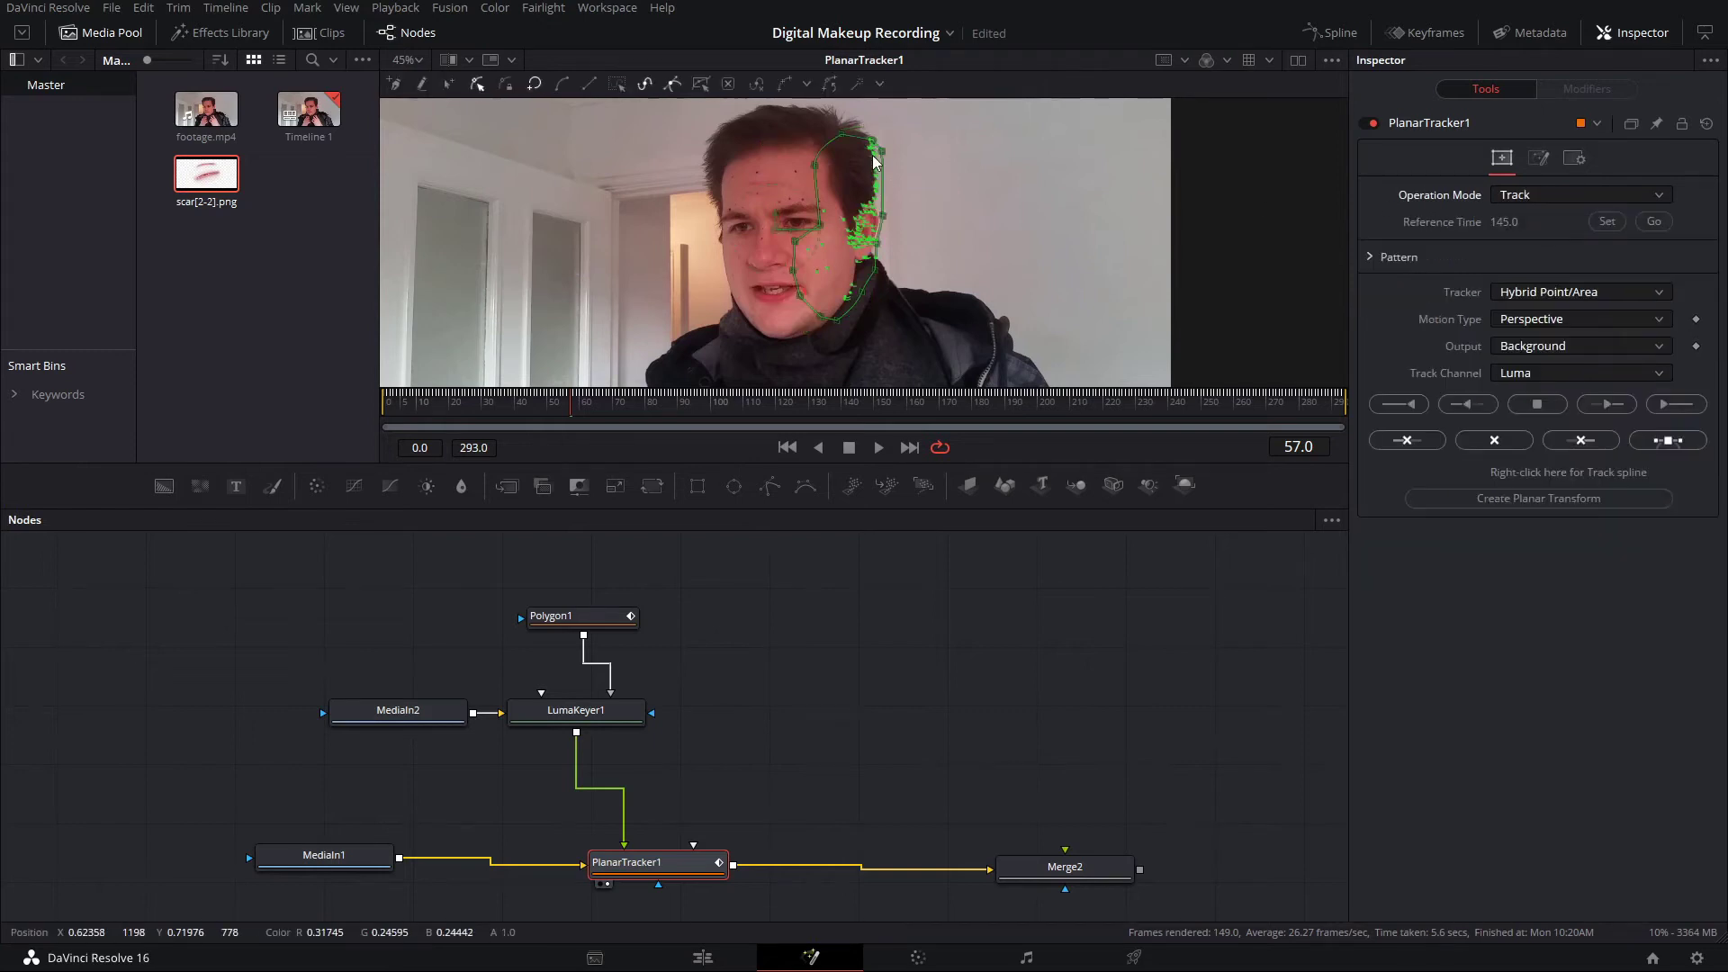
# - Return PlanarTracker1 to Corner Pin mode, straighten the pin's corners along the side of the face, and scrub the shot to check the scar
pyautogui.click(1551, 196)
pyautogui.click(1556, 258)
pyautogui.moveTo(767, 150); pyautogui.dragTo(875, 147)
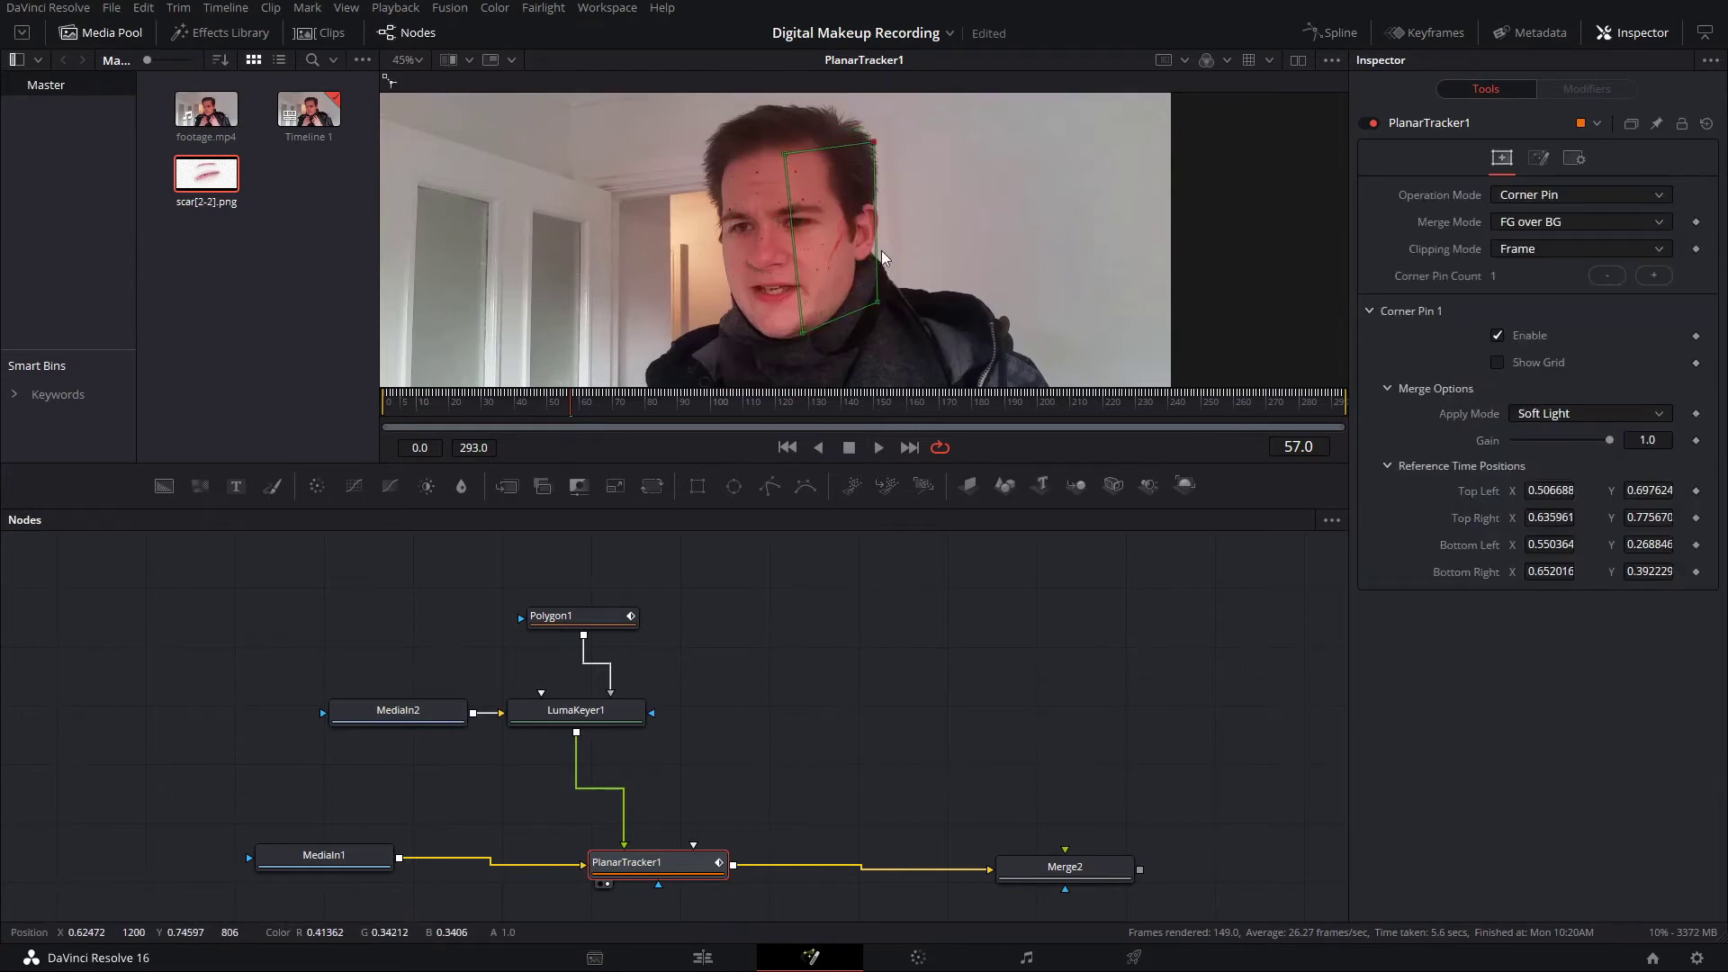
pyautogui.moveTo(880, 307); pyautogui.dragTo(880, 300)
pyautogui.moveTo(832, 405); pyautogui.dragTo(935, 408)
pyautogui.moveTo(656, 396); pyautogui.dragTo(516, 403)
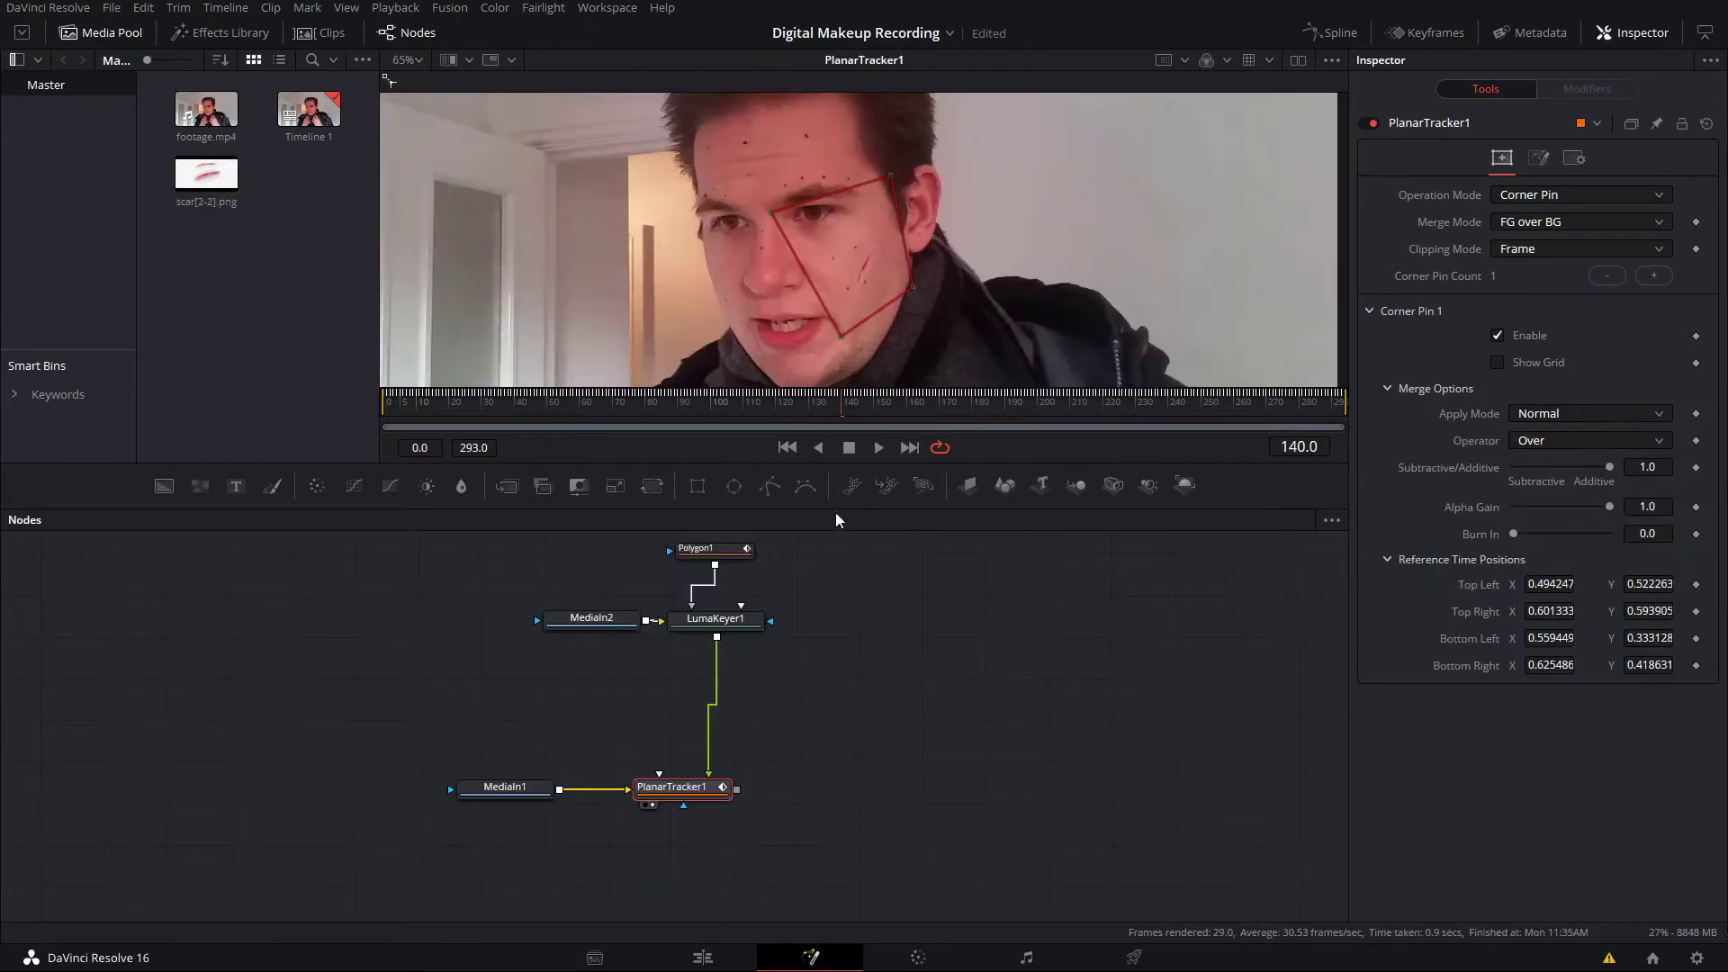
# - Insert a Transform node between LumaKeyer1 and PlanarTracker1 and line it up above the tracker
pyautogui.moveTo(859, 654); pyautogui.dragTo(662, 641)
pyautogui.scroll(2, 552, 615)
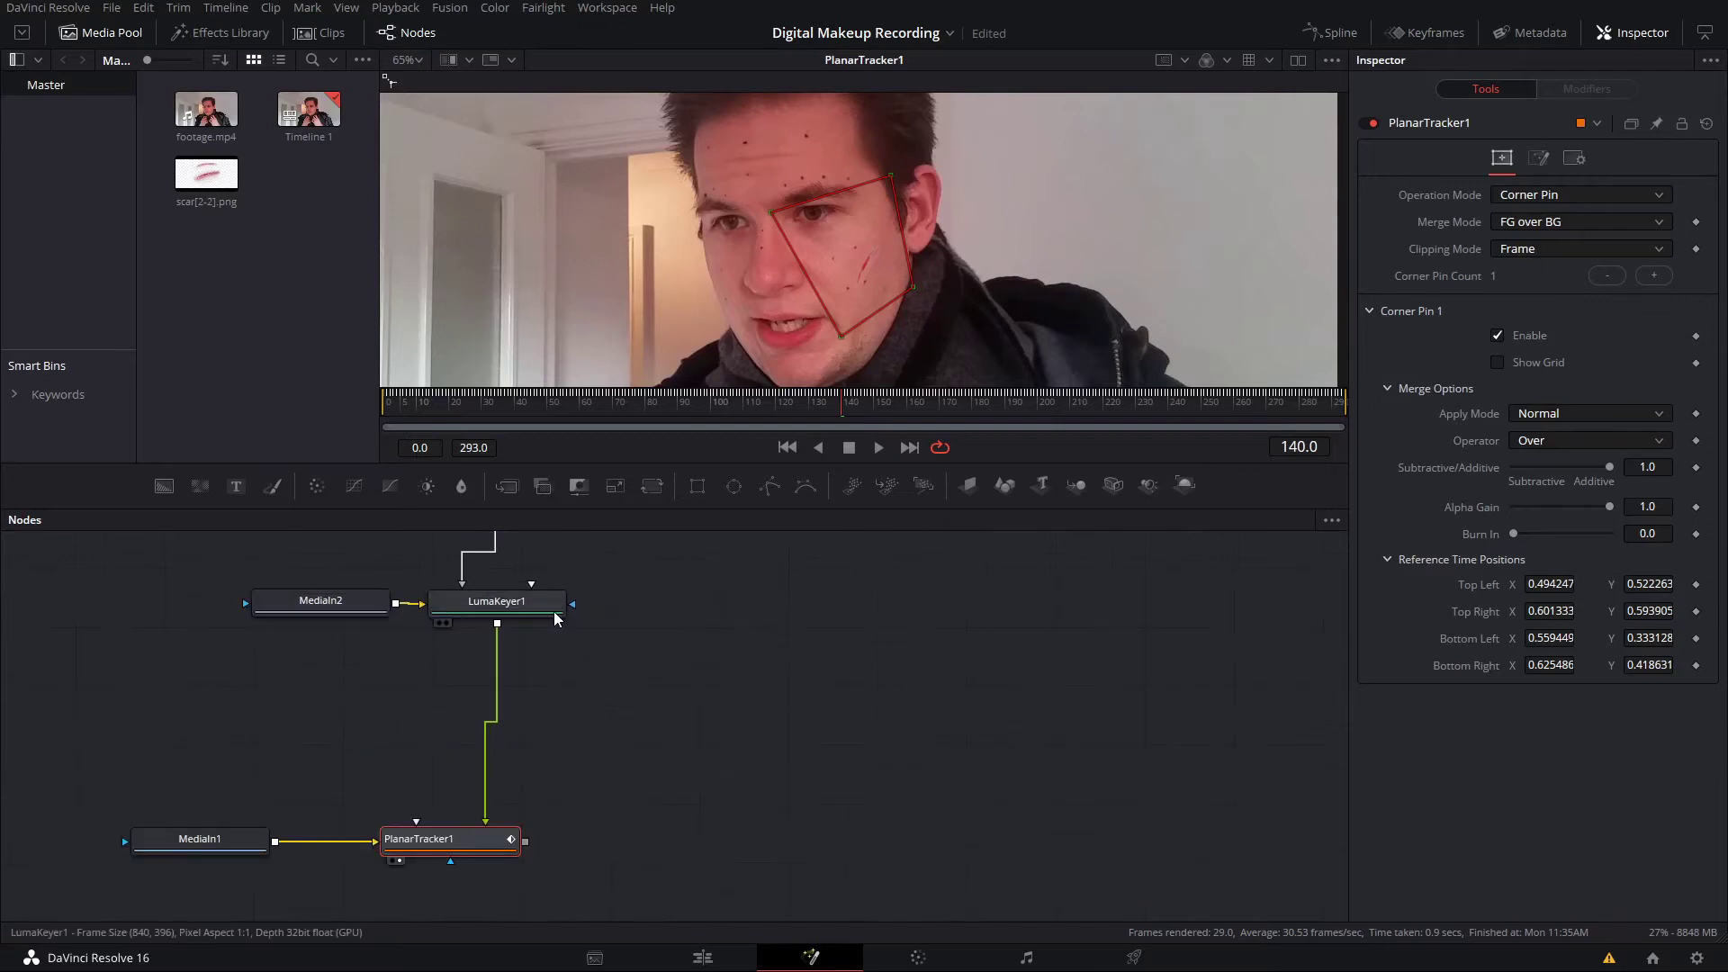
pyautogui.moveTo(554, 613); pyautogui.dragTo(644, 648)
pyautogui.click(677, 608)
pyautogui.click(612, 634)
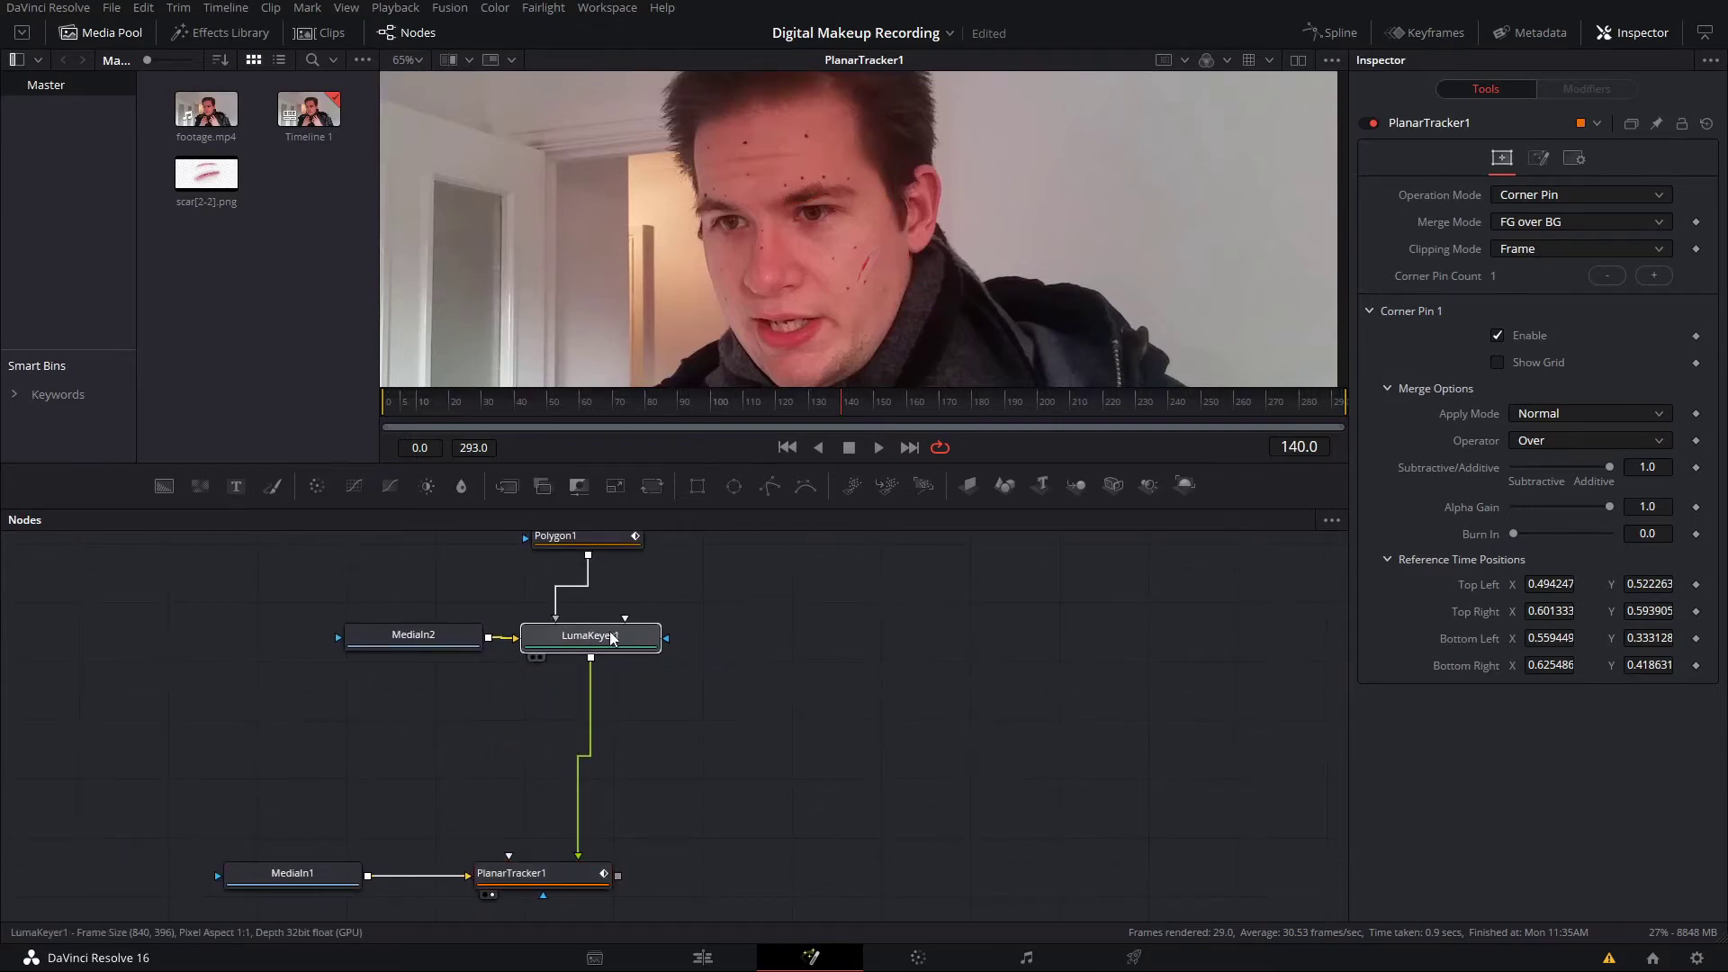
pyautogui.hotkey('shift', 'space')
pyautogui.write('xf')
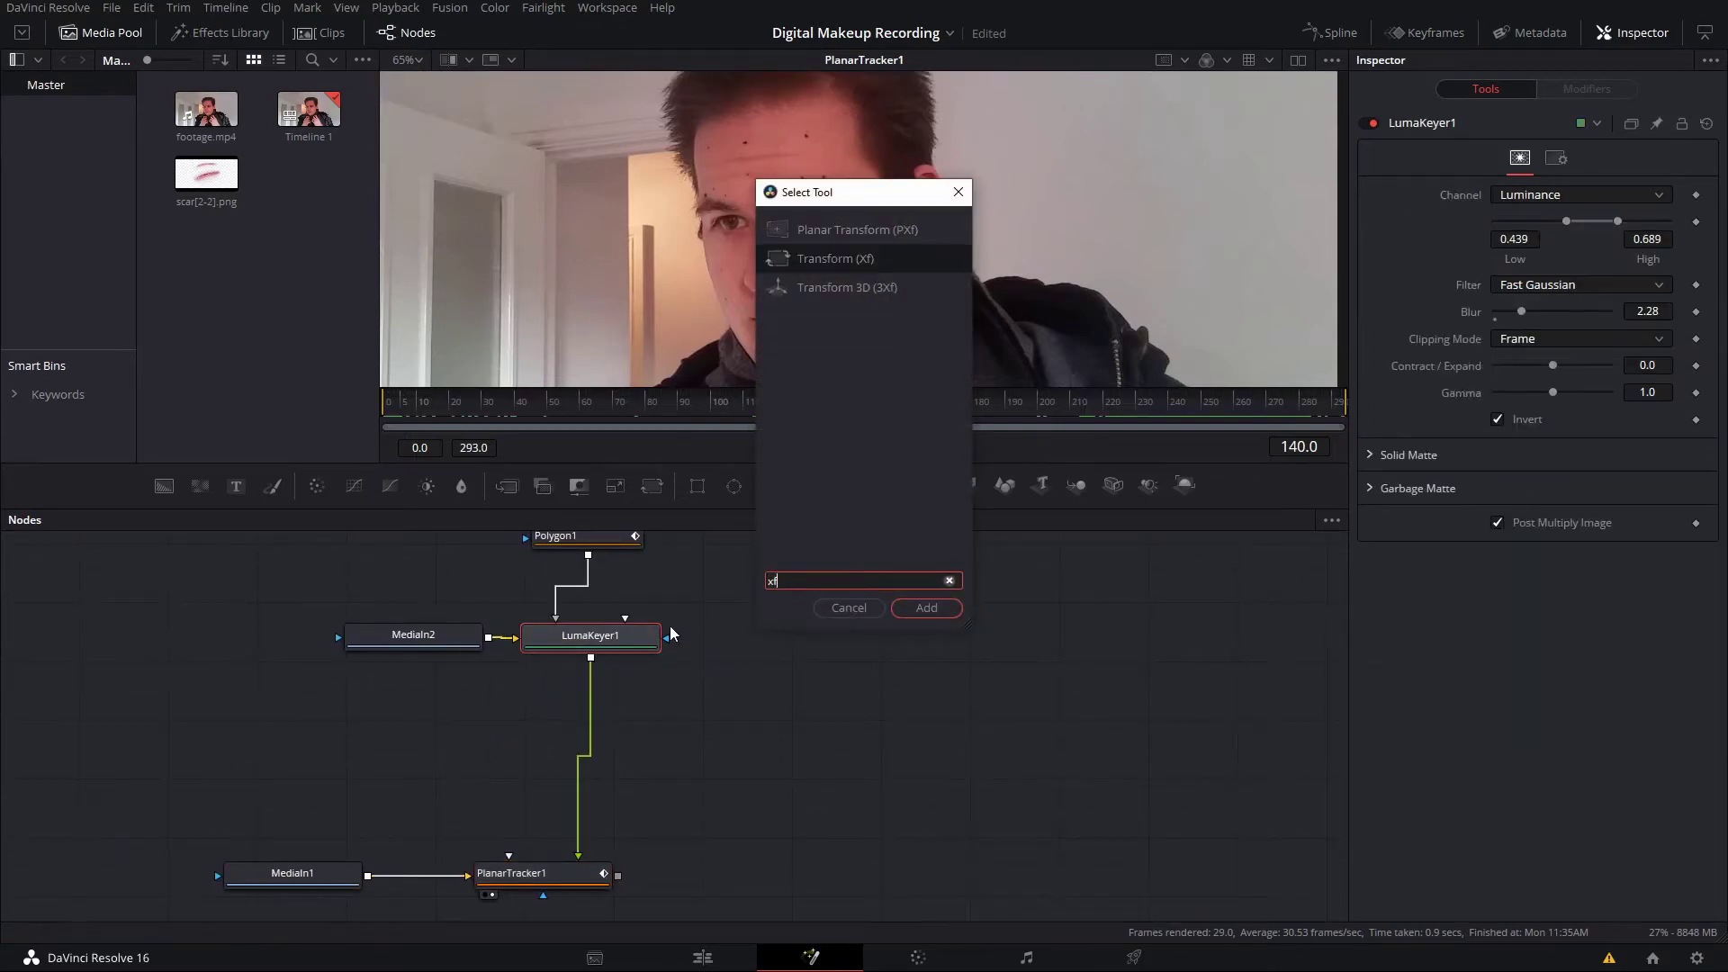
pyautogui.press('Return')
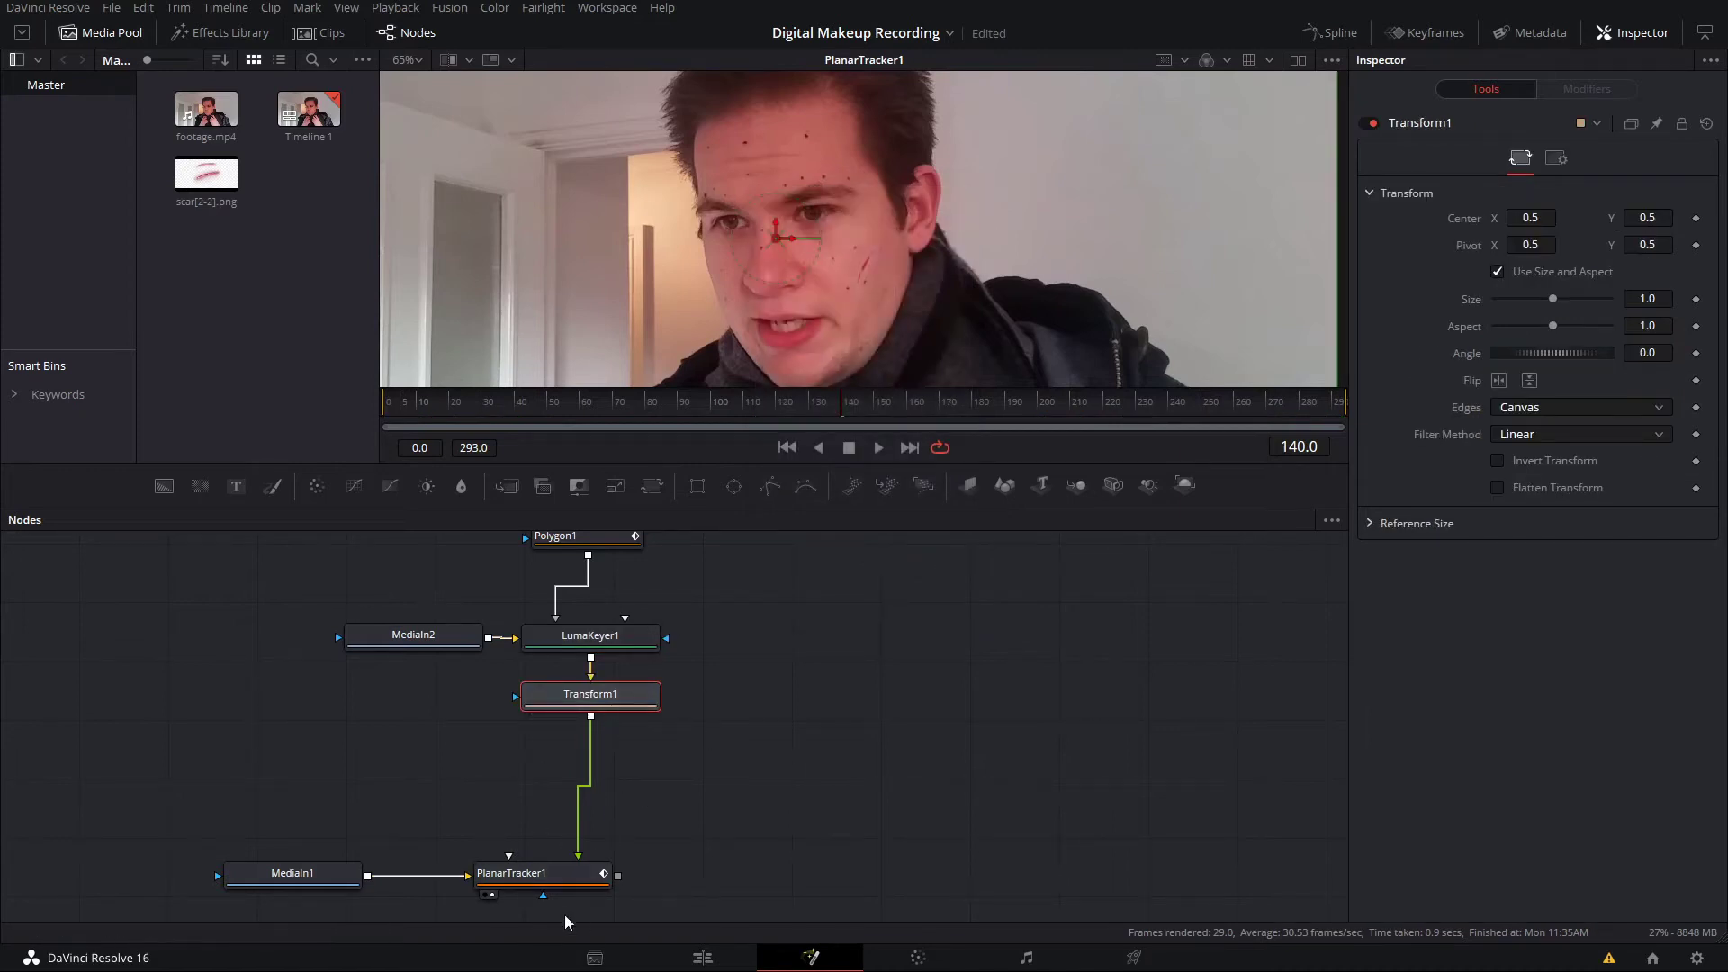
pyautogui.moveTo(586, 699); pyautogui.dragTo(572, 710)
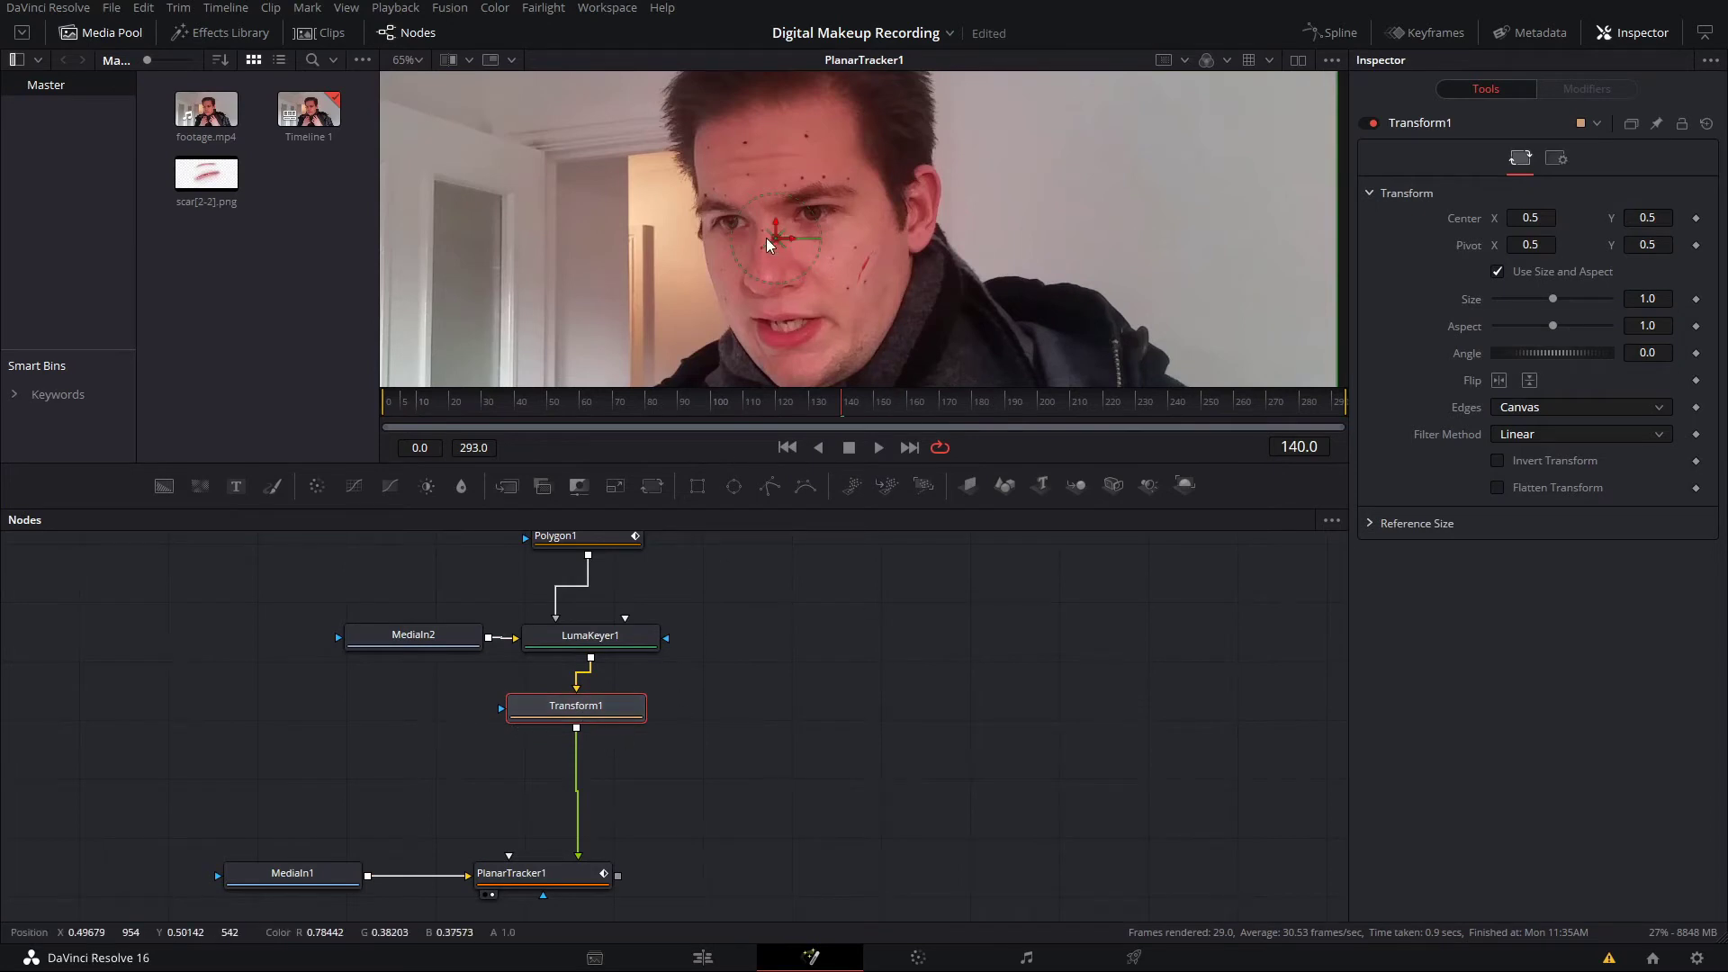
# - Scale the scar to 1.63 with Transform1 and shift its center to about 0.490, 0.526
pyautogui.moveTo(773, 239); pyautogui.dragTo(776, 289)
pyautogui.hotkey('ctrl', 'z')
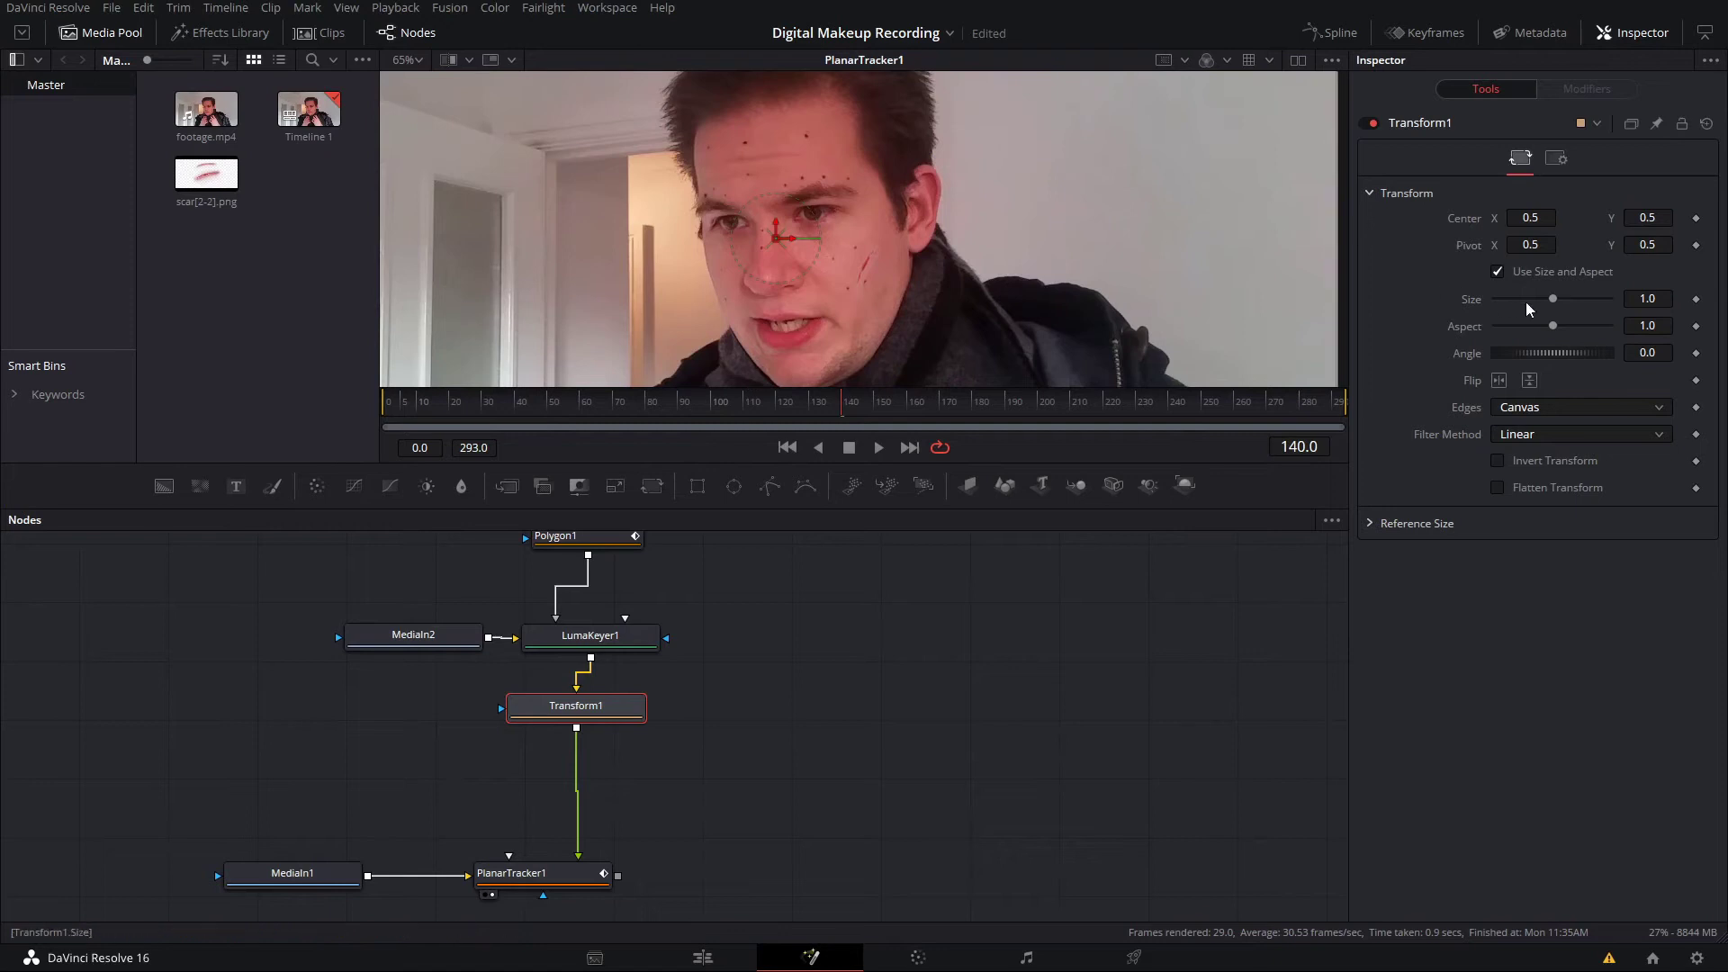
pyautogui.moveTo(1554, 300); pyautogui.dragTo(1560, 300)
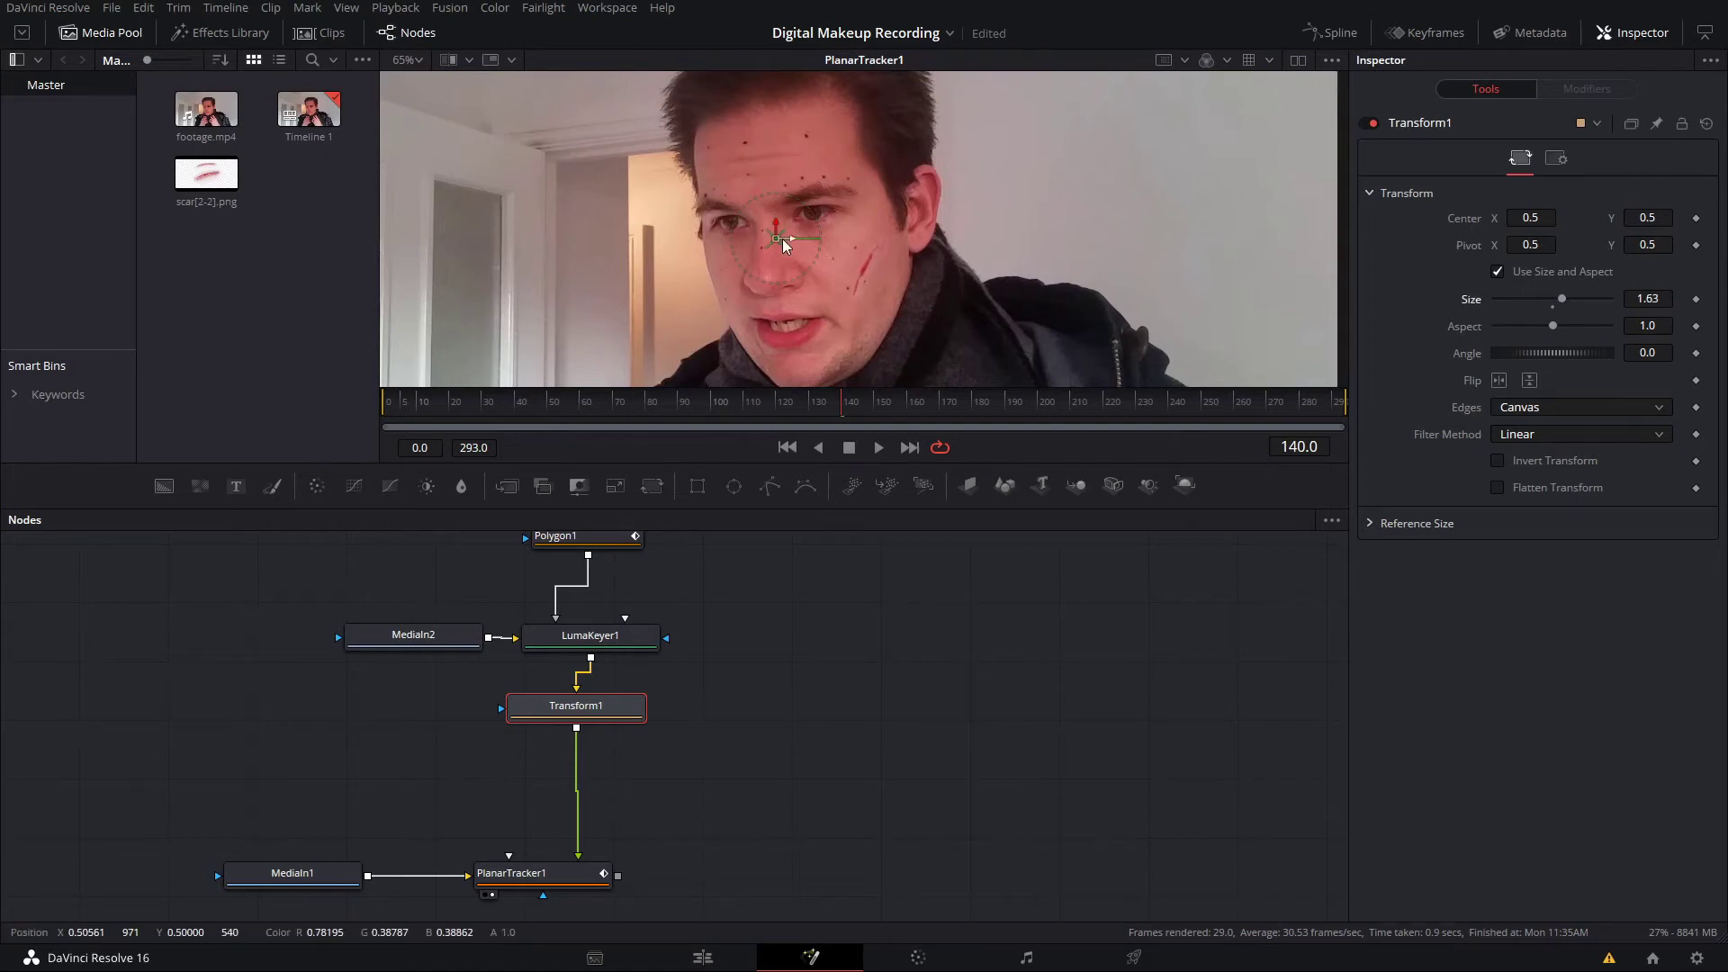
pyautogui.moveTo(779, 245); pyautogui.dragTo(769, 226)
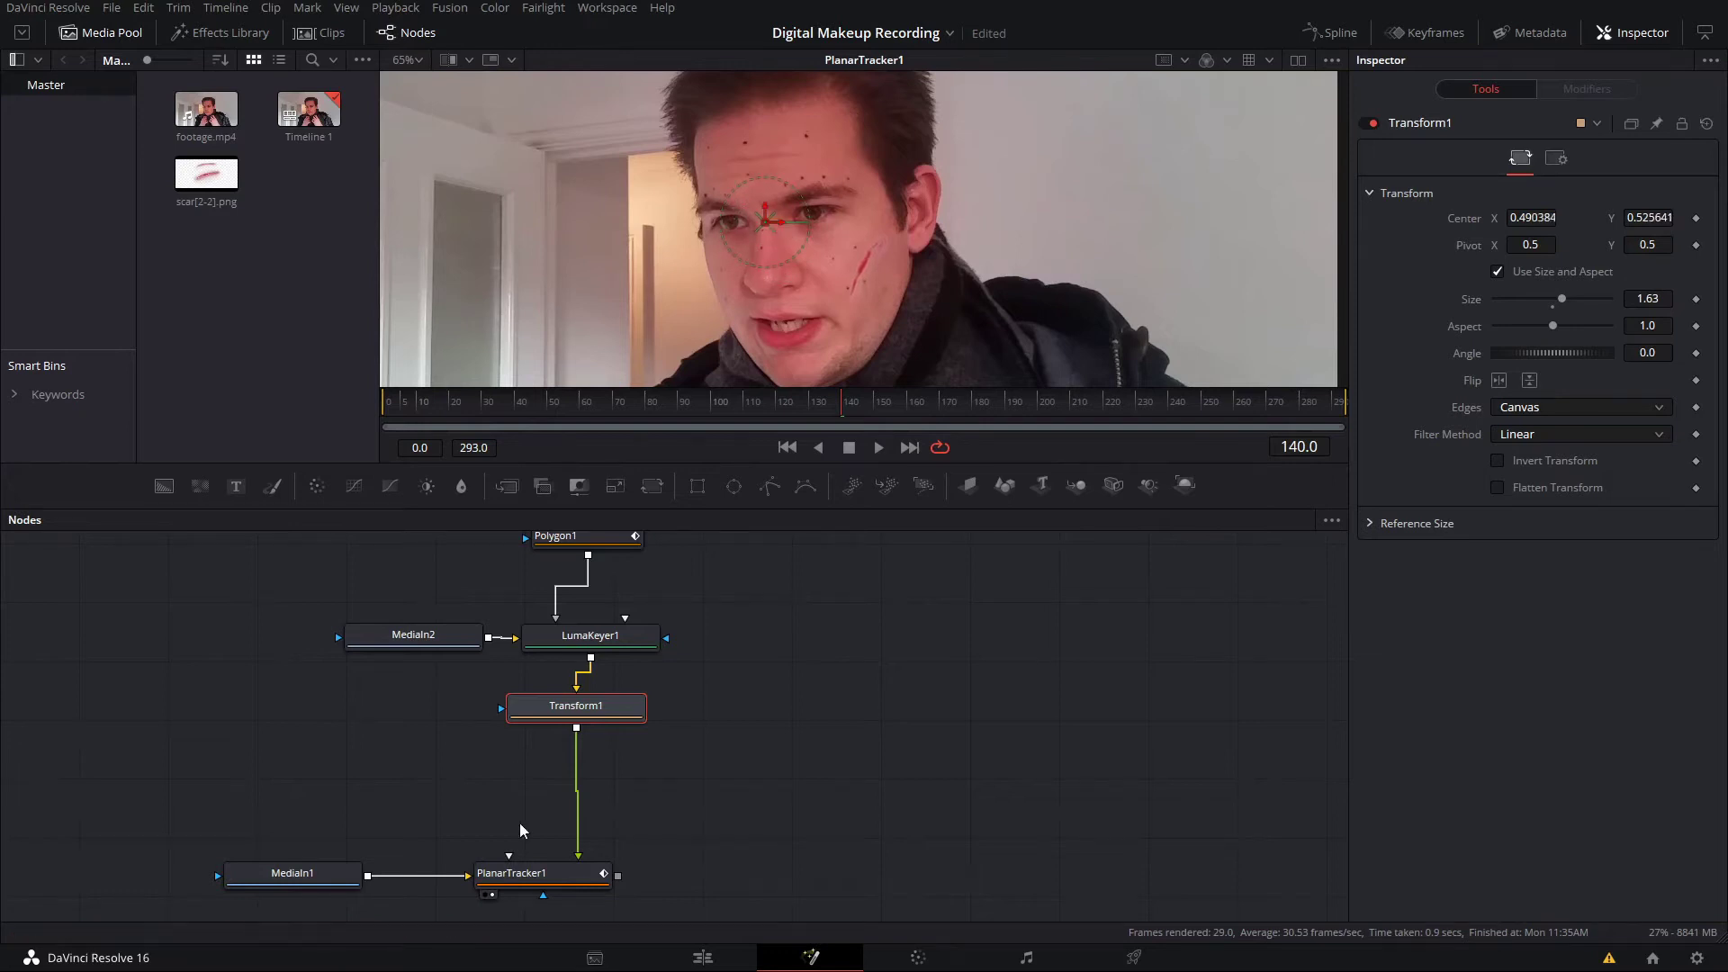
# - Set the apply mode of PlanarTracker1's corner pin to Soft Light
pyautogui.click(531, 879)
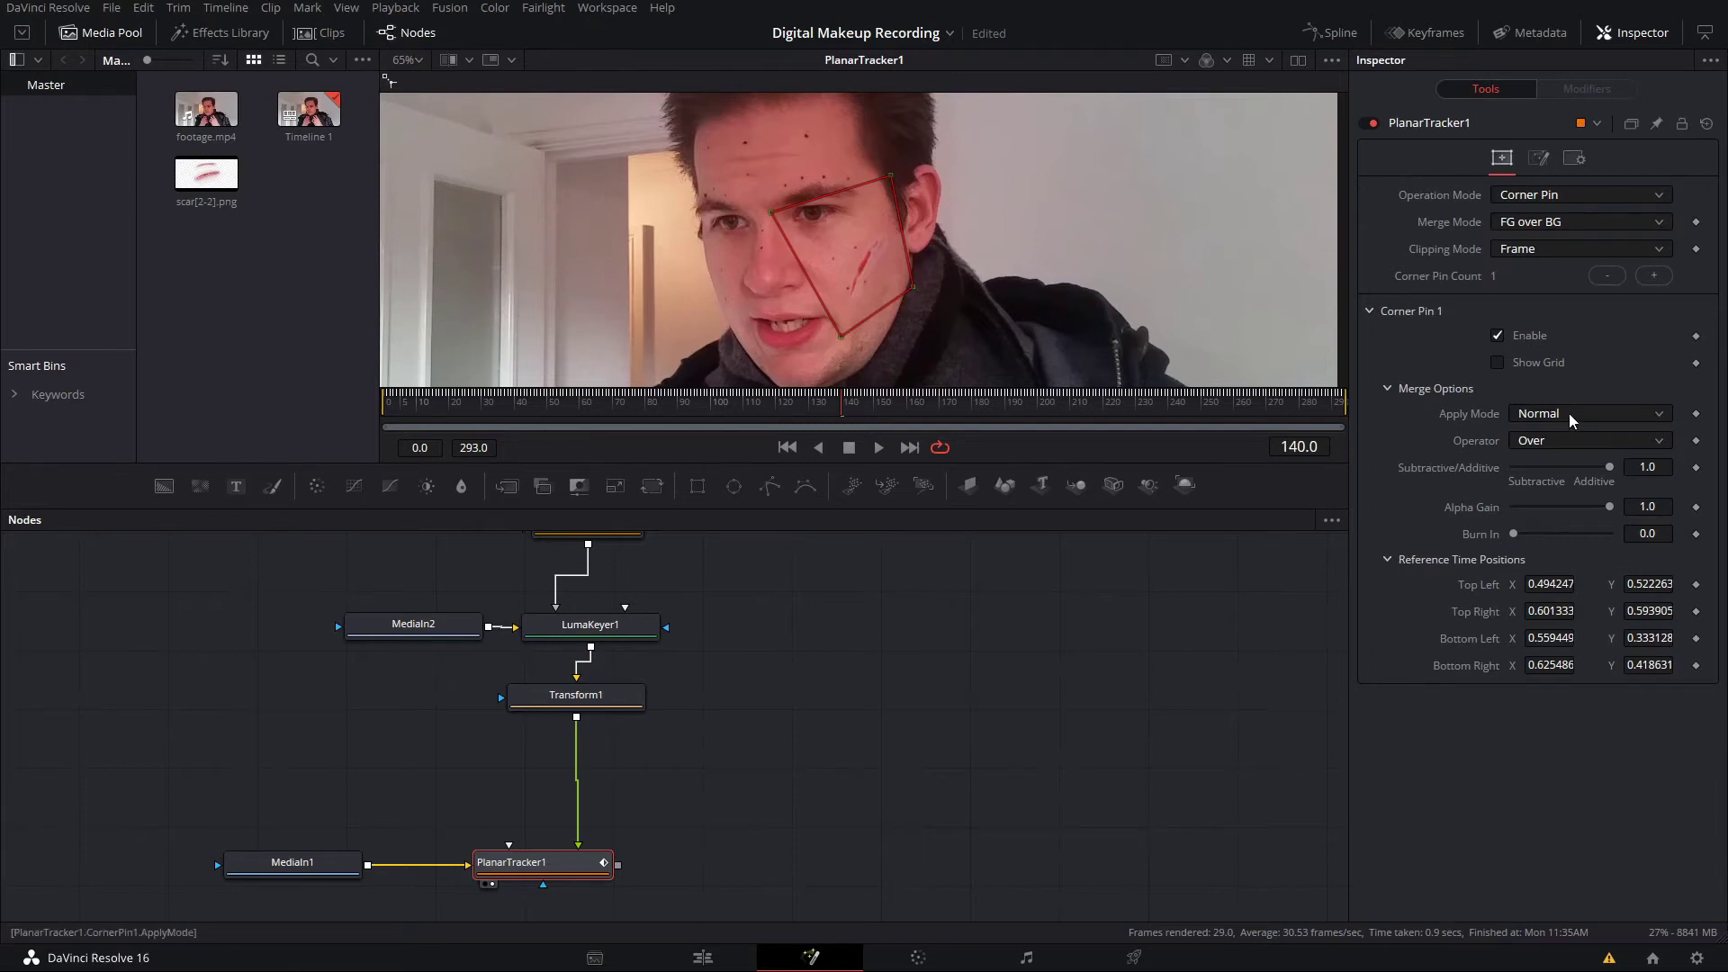
pyautogui.click(1543, 413)
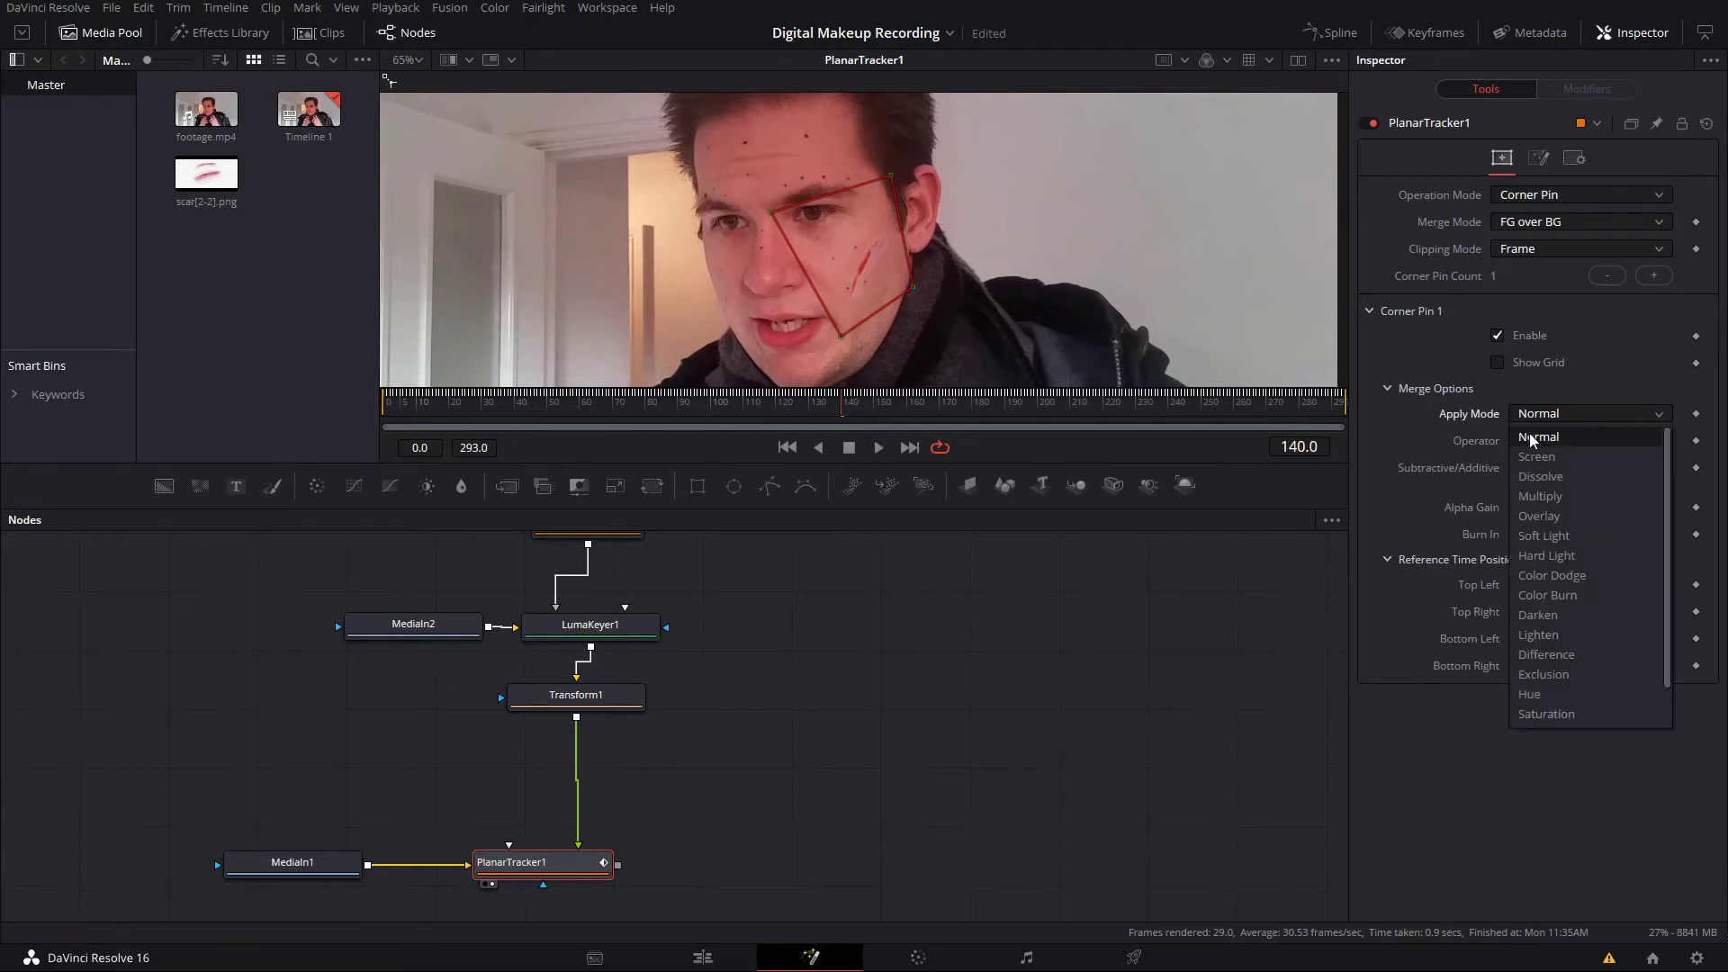
pyautogui.click(1567, 536)
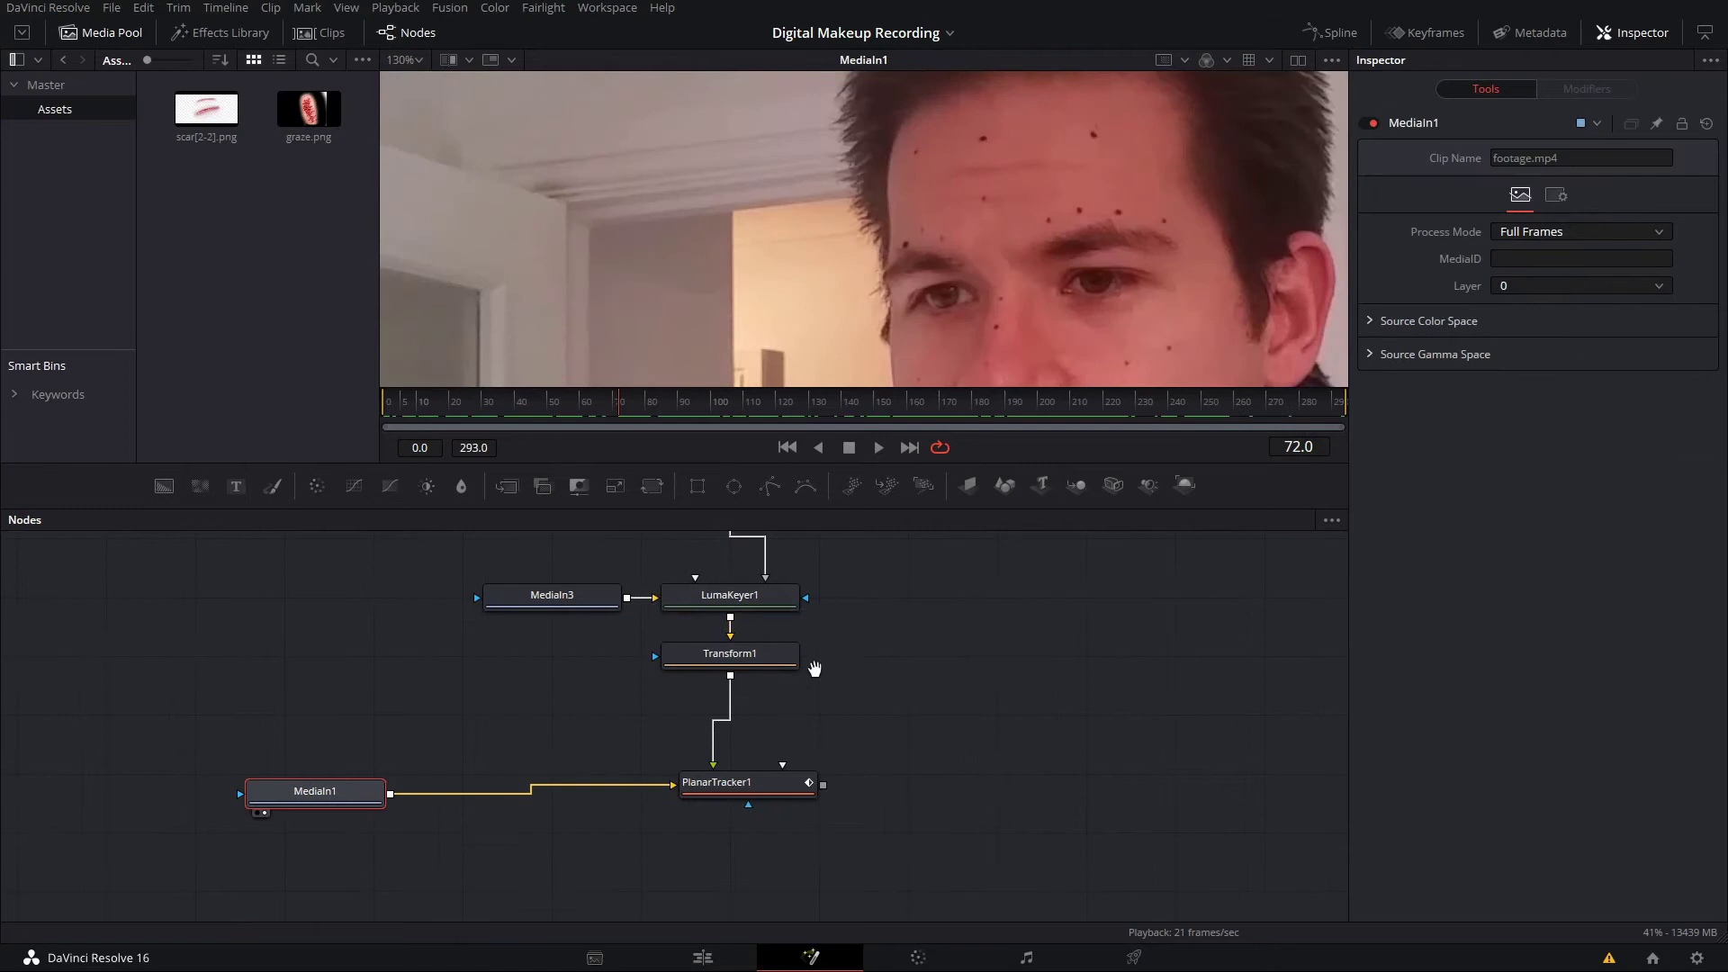
# - Rearrange the node graph so the scar branch with PlanarTracker1 sits apart from MediaIn1, leaving room for another branch
pyautogui.moveTo(814, 669); pyautogui.dragTo(738, 649)
pyautogui.scroll(-2, 960, 335)
pyautogui.moveTo(972, 337); pyautogui.dragTo(974, 277)
pyautogui.moveTo(666, 774); pyautogui.dragTo(981, 342)
pyautogui.scroll(2, 996, 305)
pyautogui.moveTo(767, 687); pyautogui.dragTo(931, 600)
pyautogui.moveTo(458, 696); pyautogui.dragTo(483, 731)
# - Add a second Planar Tracker below PlanarTracker1, connect MediaIn1 to its background input, and show it in the viewer
pyautogui.hotkey('shift', 'space')
pyautogui.write('plan')
pyautogui.press('Return')
pyautogui.moveTo(641, 720); pyautogui.dragTo(754, 796)
pyautogui.moveTo(506, 725); pyautogui.dragTo(842, 813)
pyautogui.press('1')
# - Draw a closed tracking polygon around the man's forehead at frame 261, from the eyebrows up to the hairline
pyautogui.scroll(3, 1147, 308)
pyautogui.scroll(2, 886, 231)
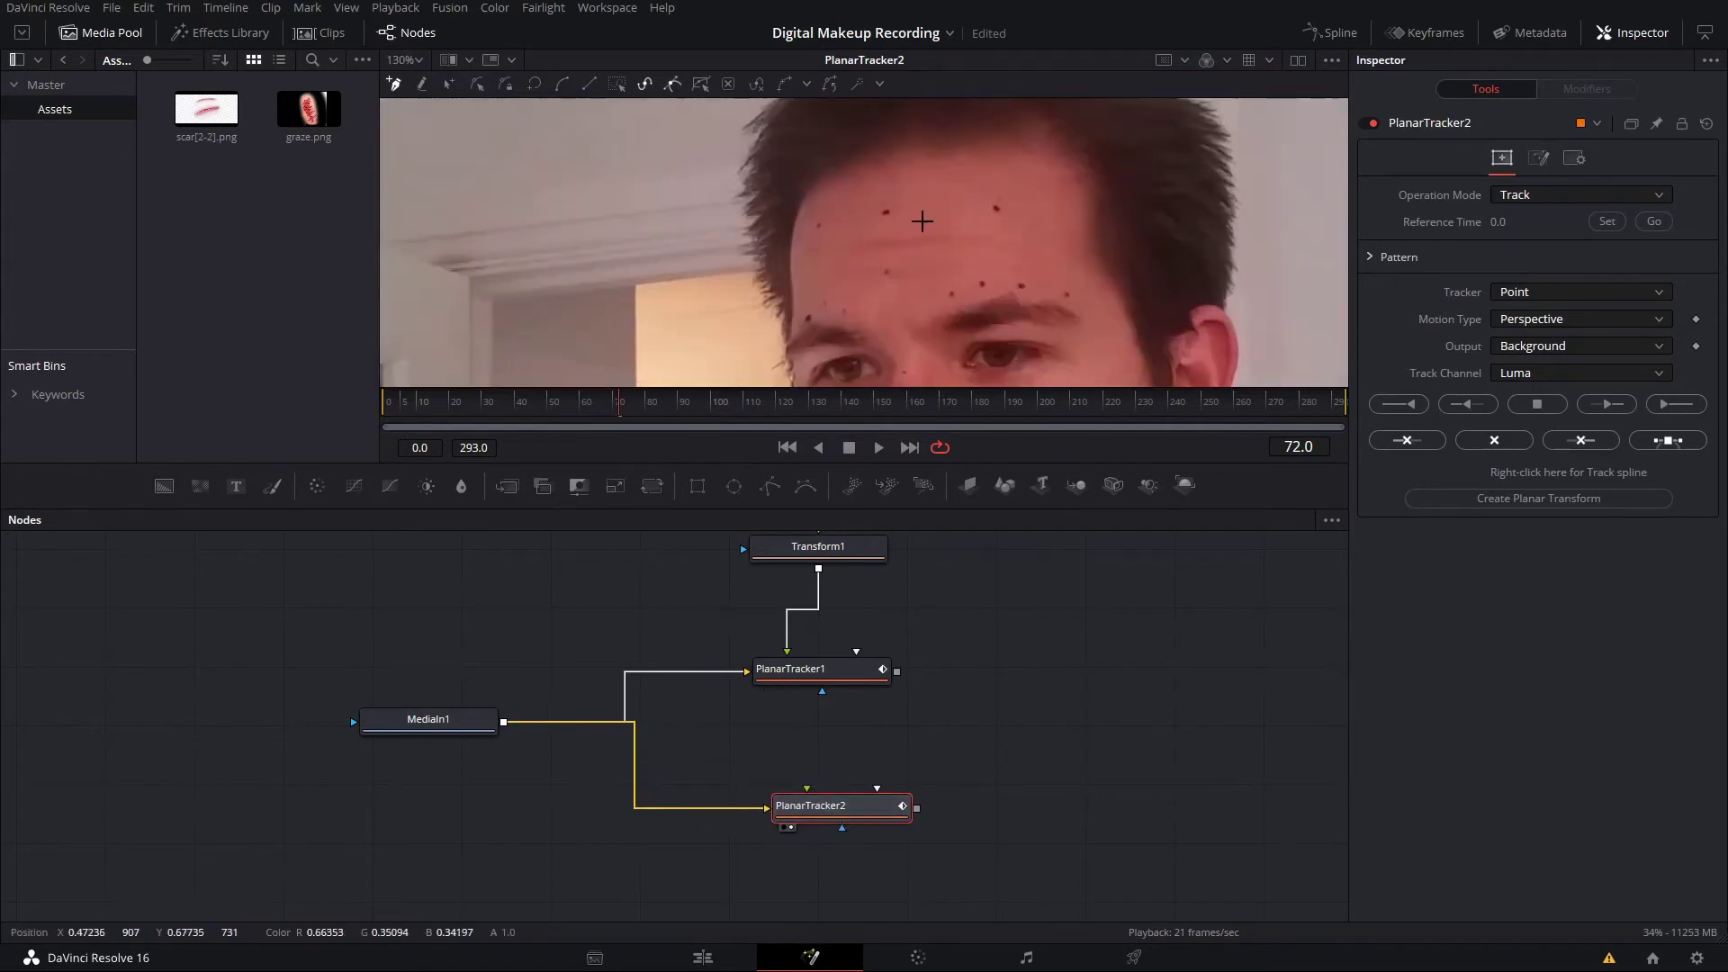
pyautogui.scroll(-6, 791, 311)
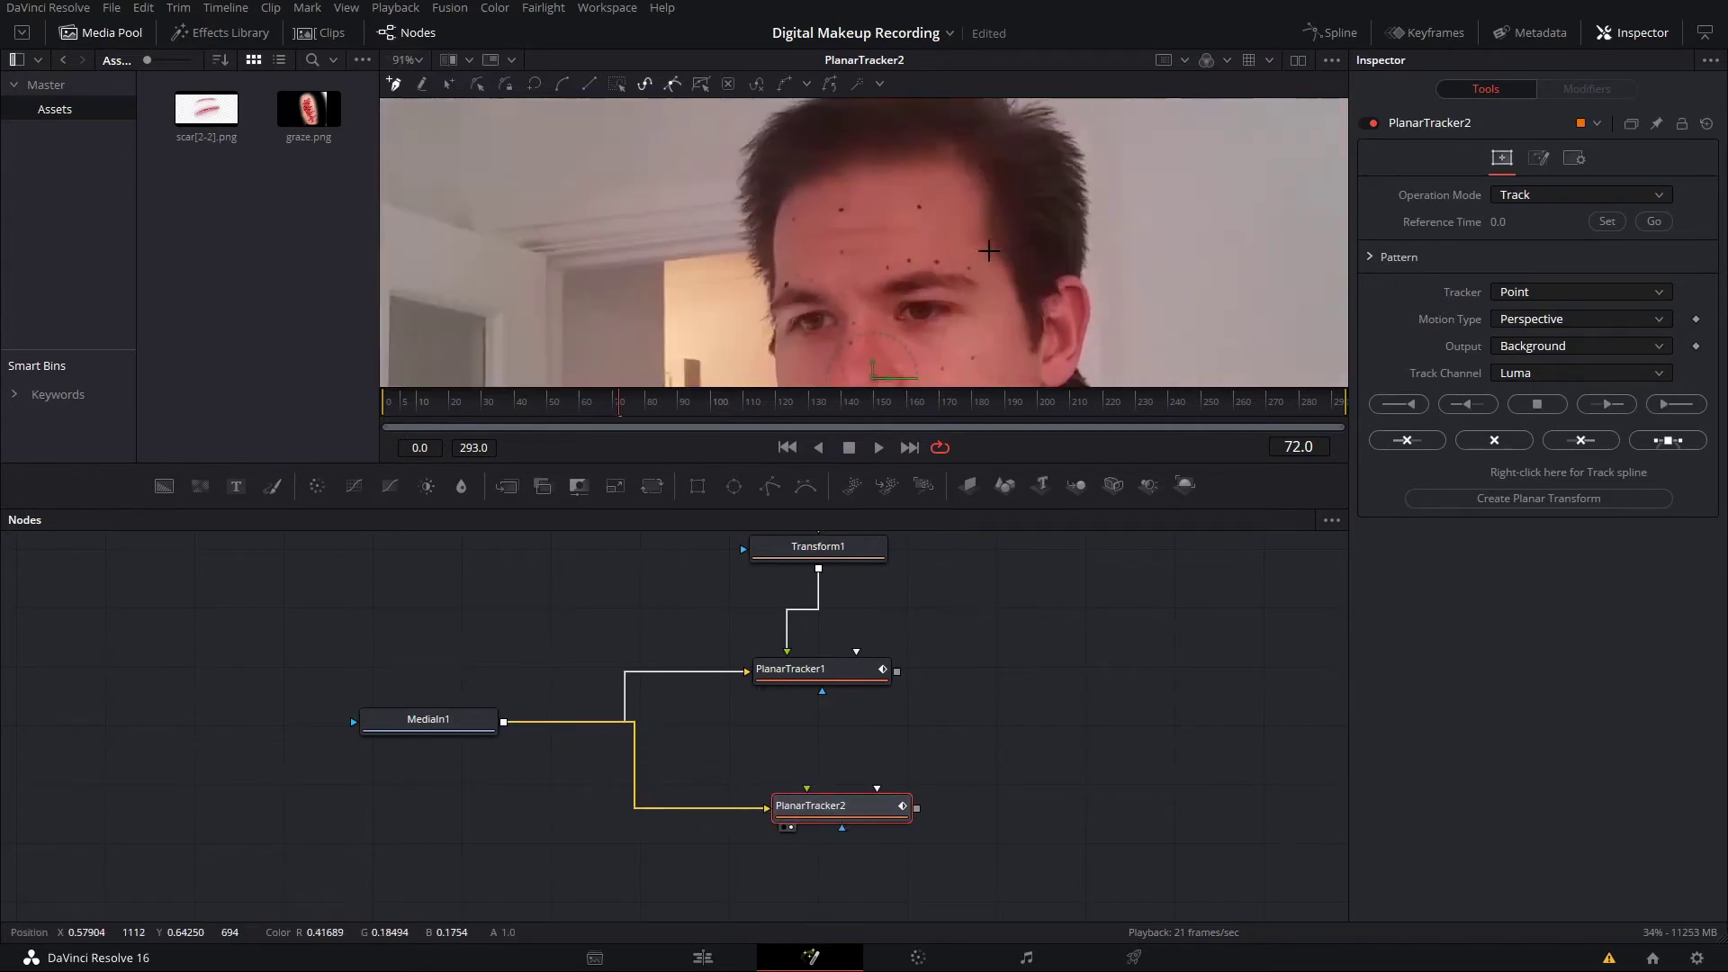
pyautogui.moveTo(1053, 392); pyautogui.dragTo(1236, 423)
pyautogui.scroll(5, 921, 176)
pyautogui.moveTo(922, 175); pyautogui.dragTo(790, 204)
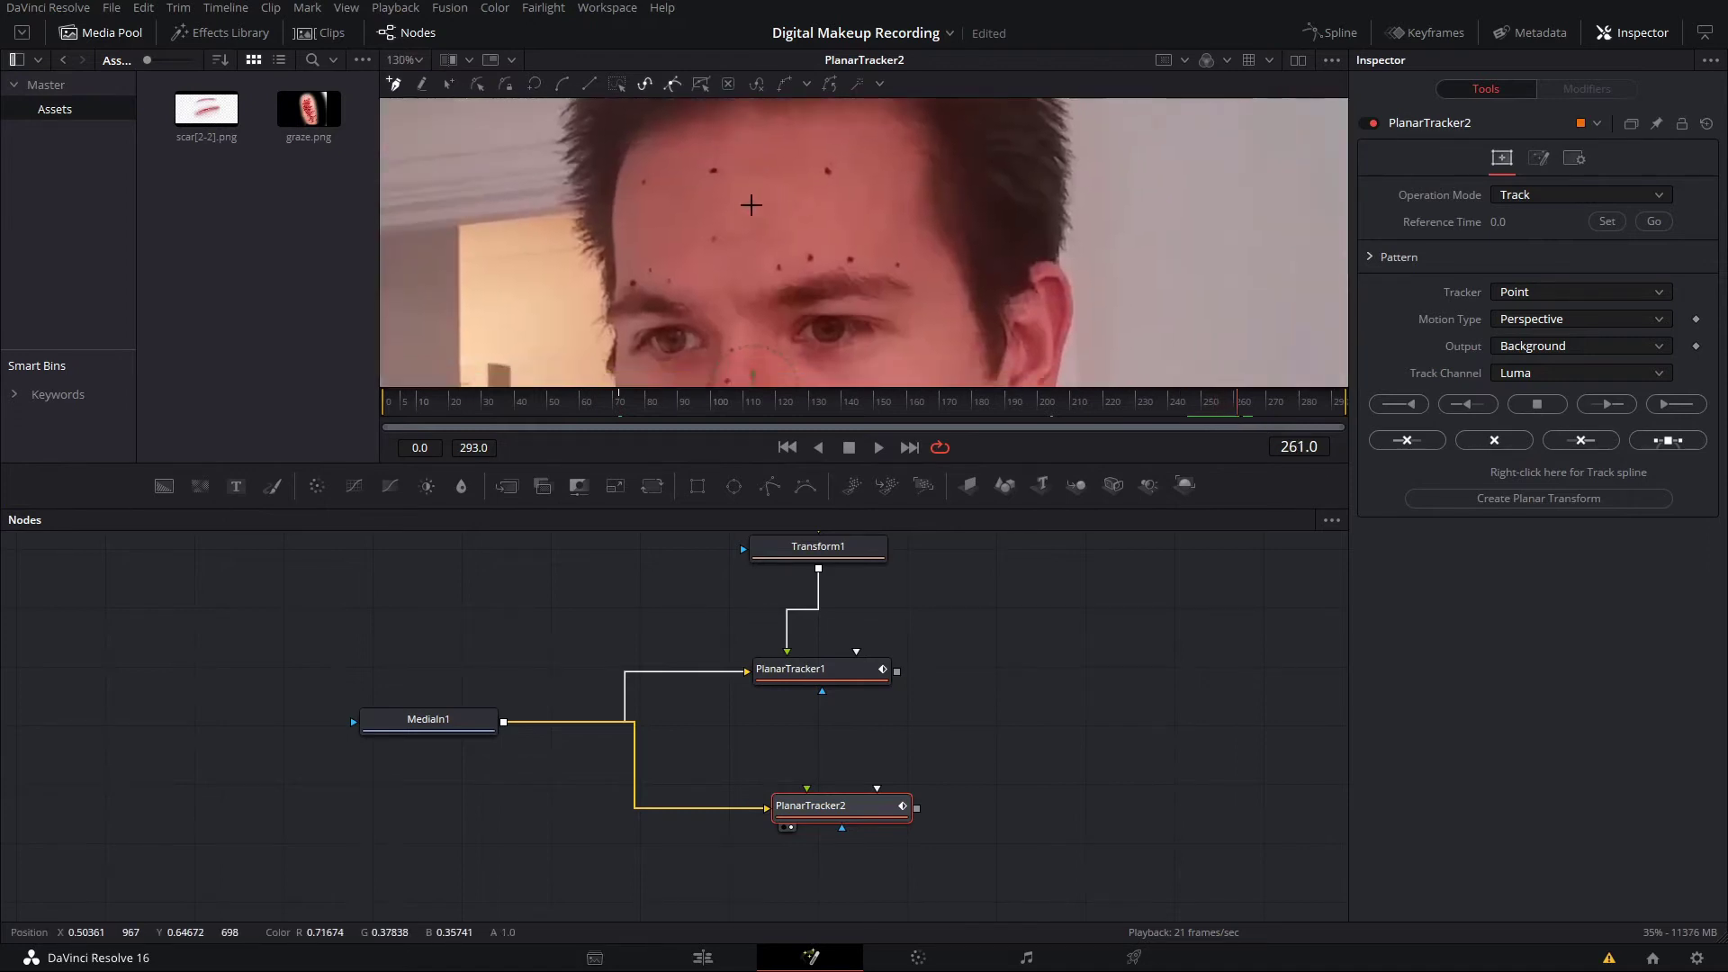
pyautogui.scroll(2, 764, 205)
pyautogui.click(605, 147)
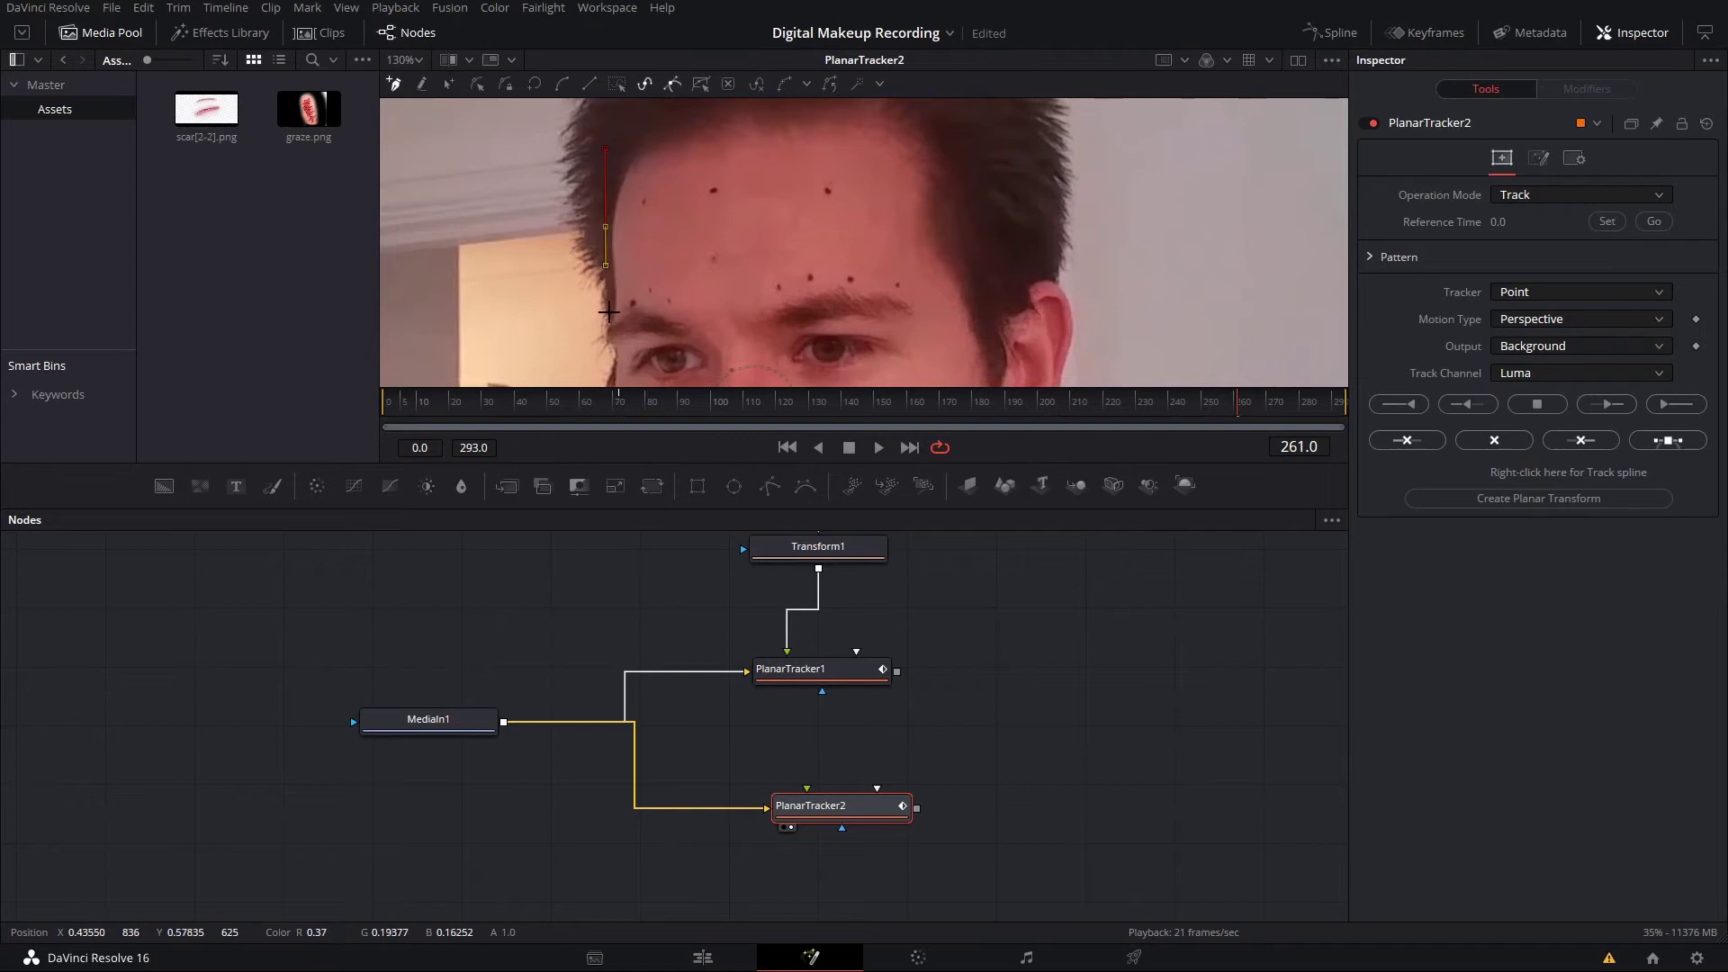
pyautogui.click(743, 320)
pyautogui.click(952, 217)
pyautogui.moveTo(955, 221); pyautogui.dragTo(1003, 335)
pyautogui.click(986, 221)
pyautogui.click(877, 208)
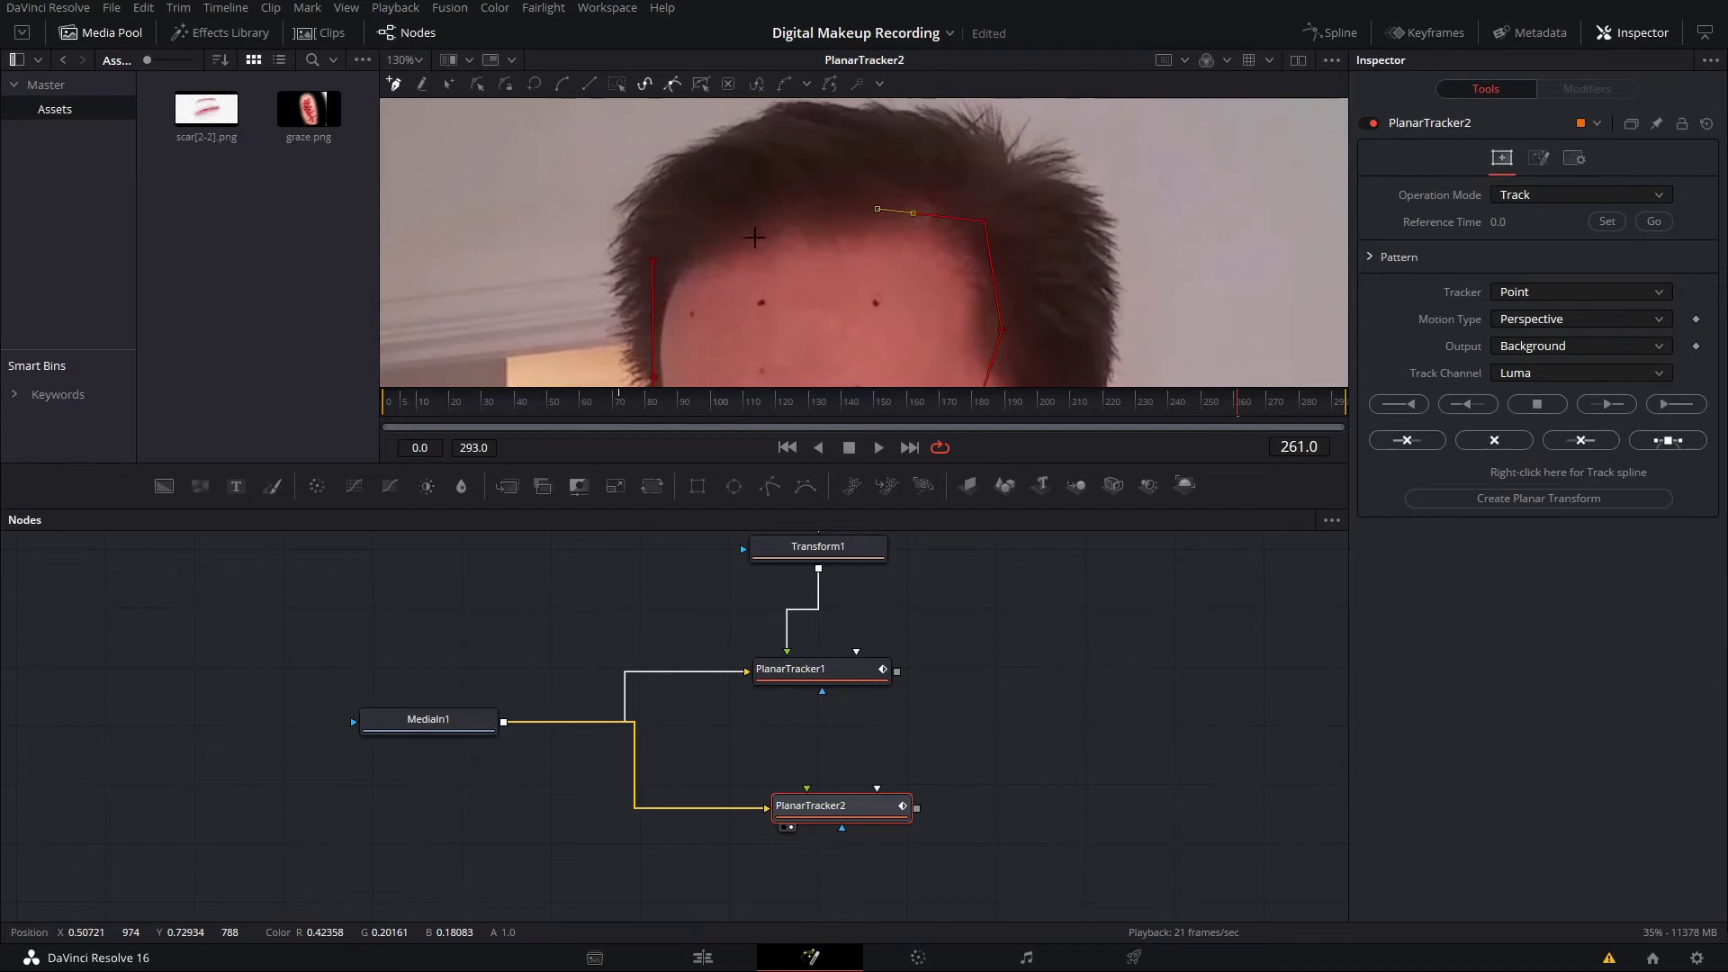
pyautogui.click(653, 262)
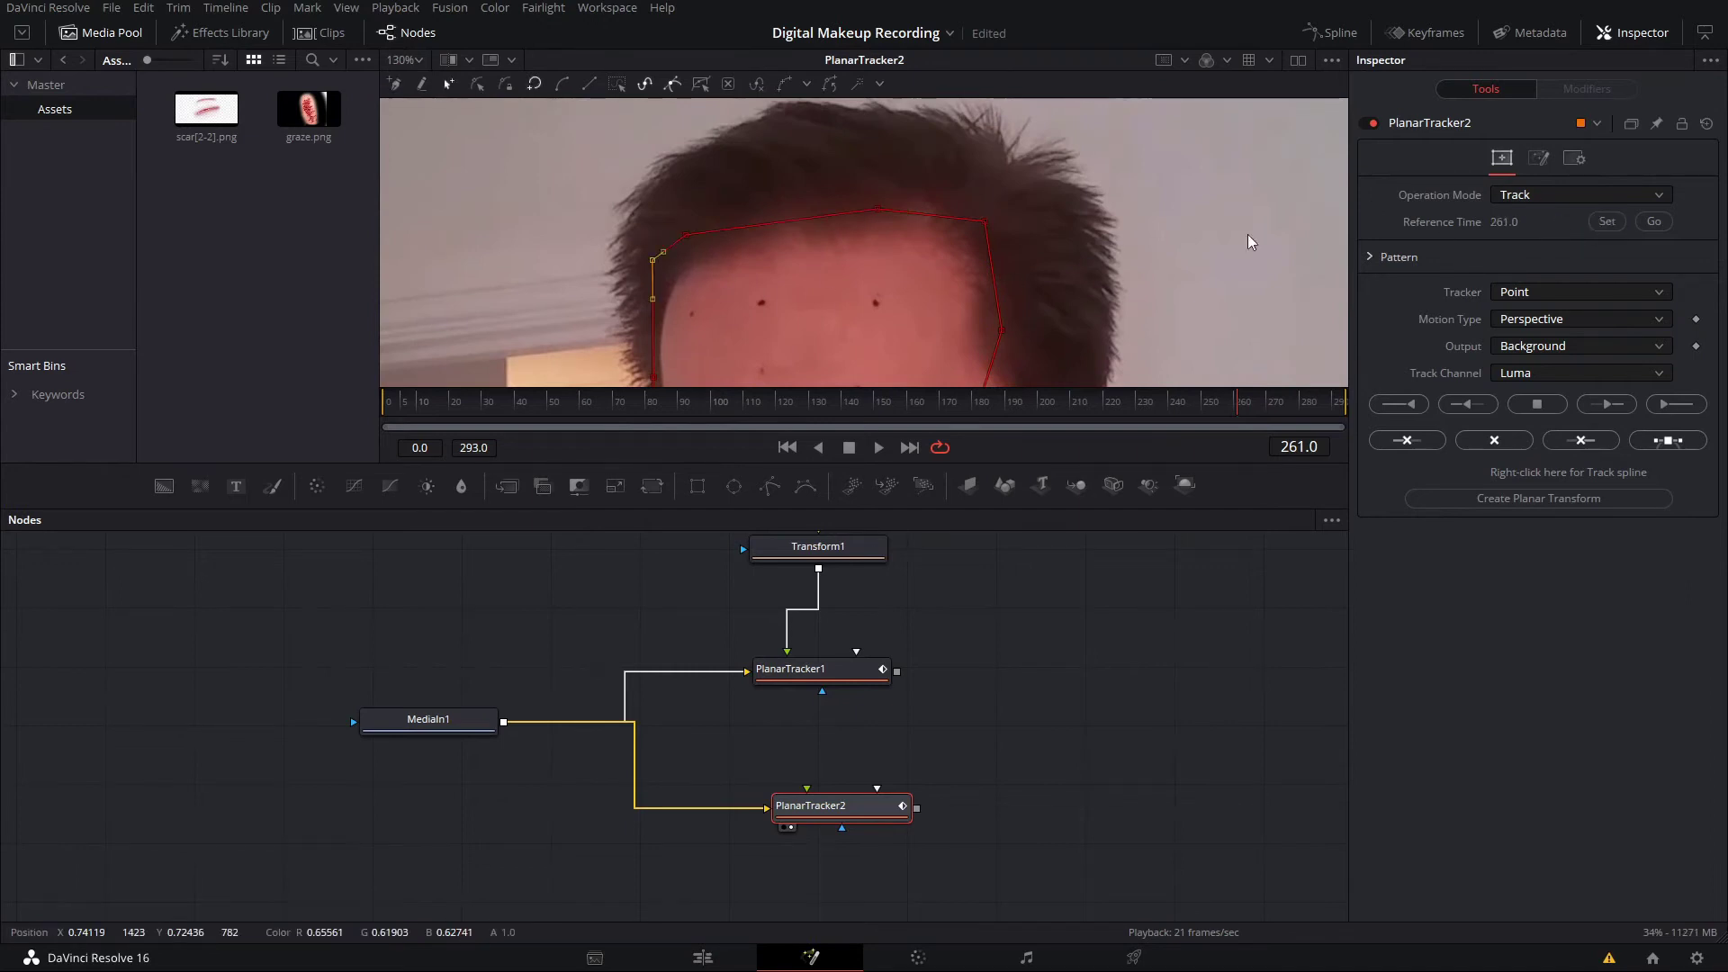
# - Set PlanarTracker2's tracker to Hybrid Point/Area and track the forehead forward from frame 261 to the end of the clip
pyautogui.scroll(-2, 1003, 208)
pyautogui.click(1542, 293)
pyautogui.click(1549, 336)
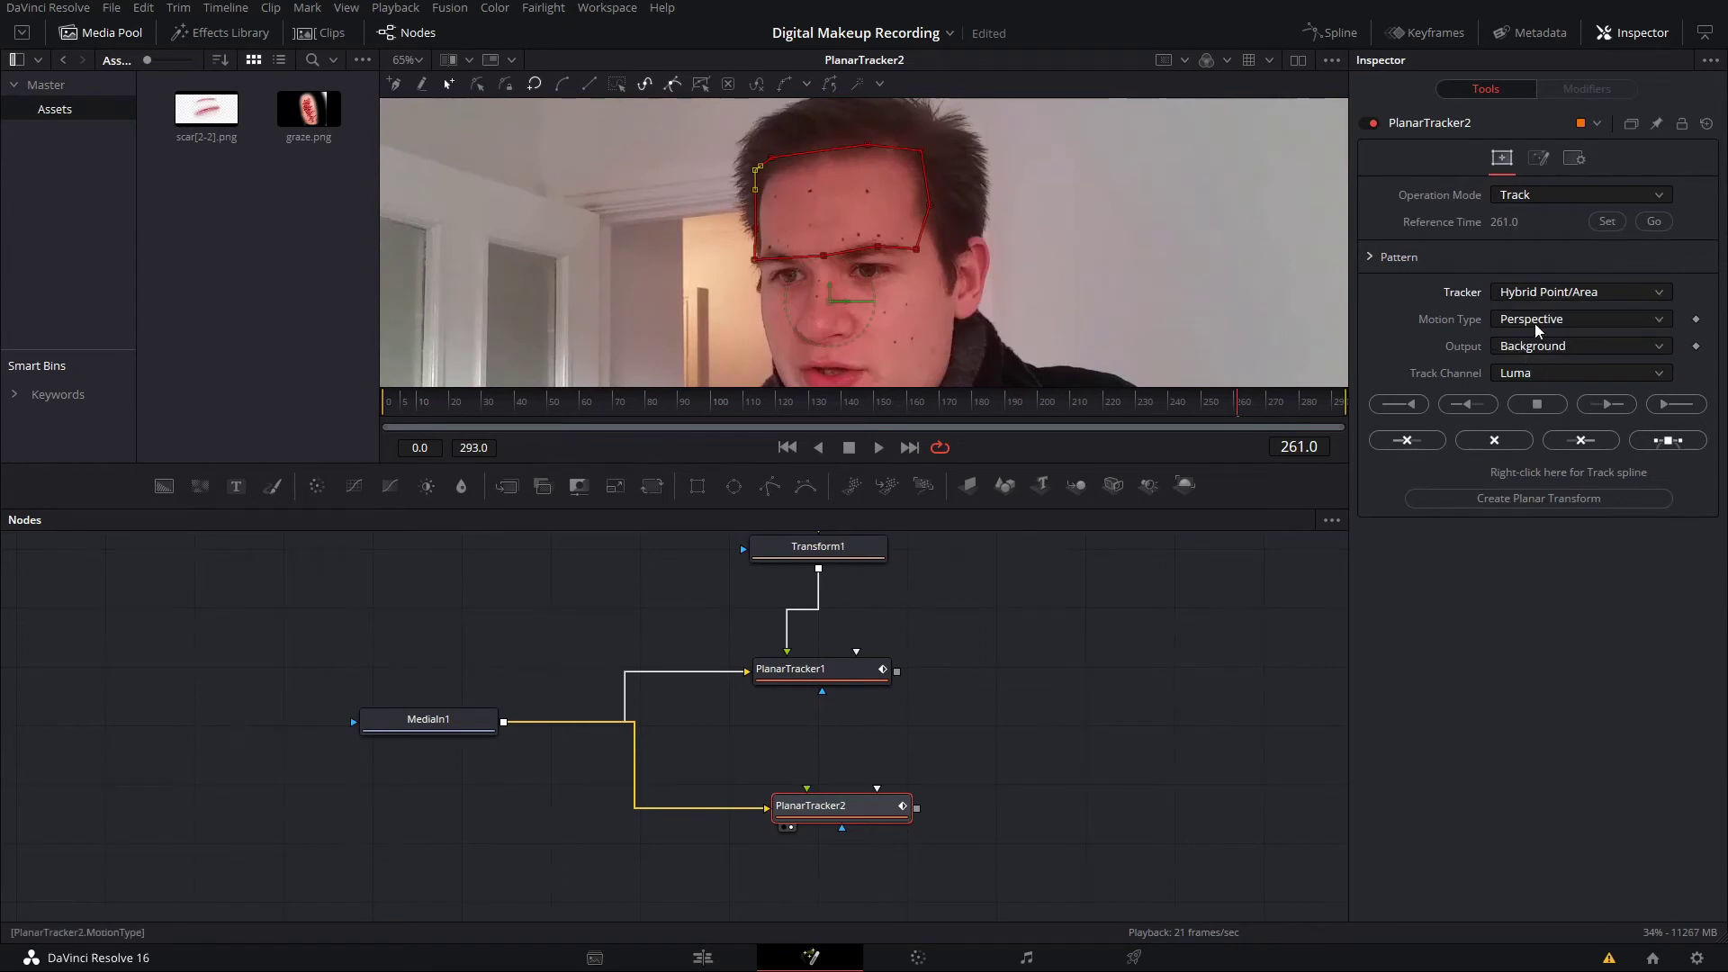
pyautogui.click(1686, 408)
# - Go back to frame 262 and track the forehead backward toward the start of the clip
pyautogui.moveTo(1319, 402); pyautogui.dragTo(1242, 402)
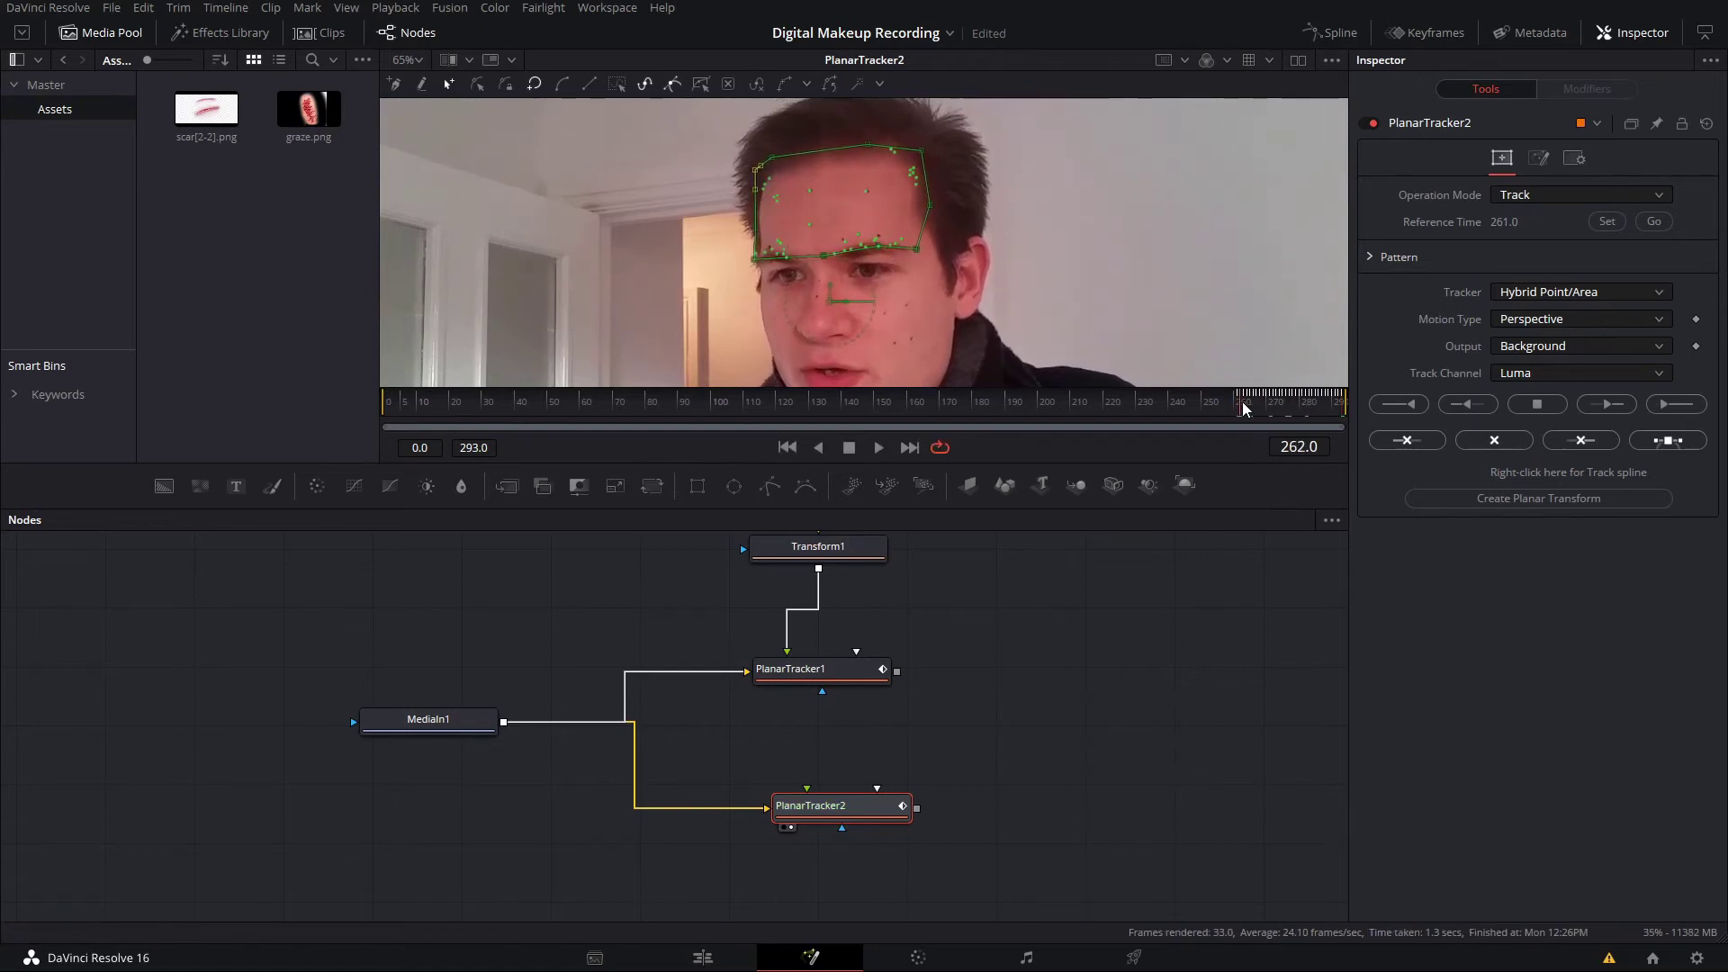
pyautogui.click(1399, 404)
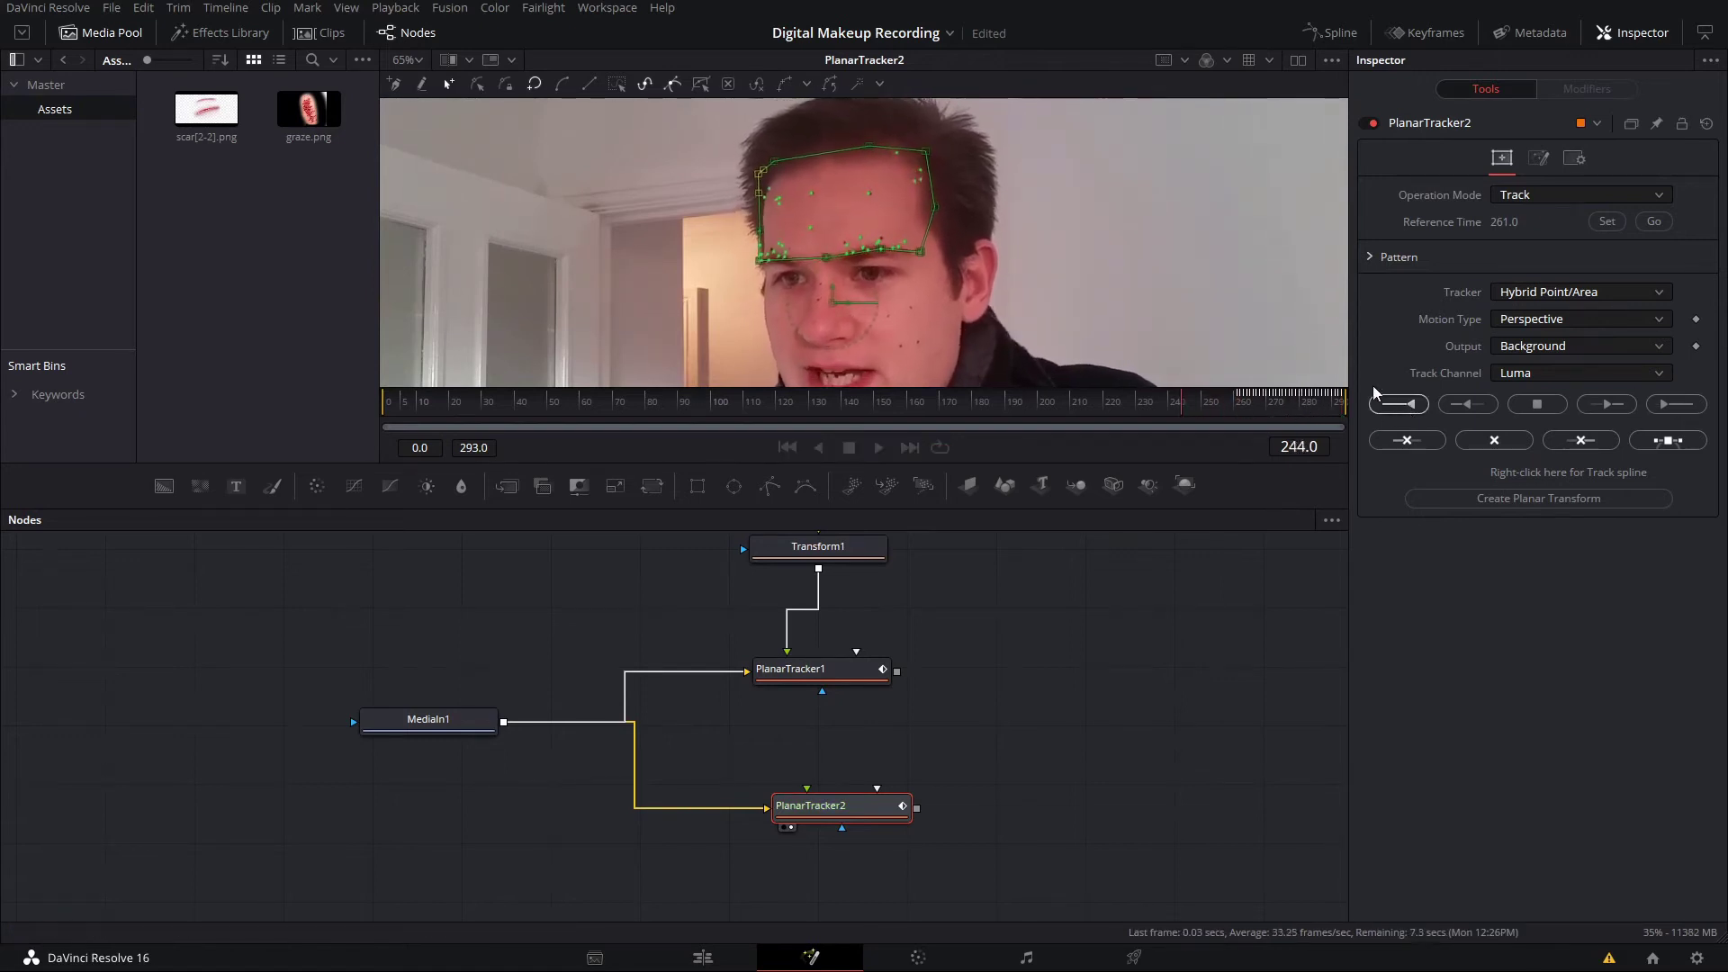
pyautogui.scroll(-2, 916, 256)
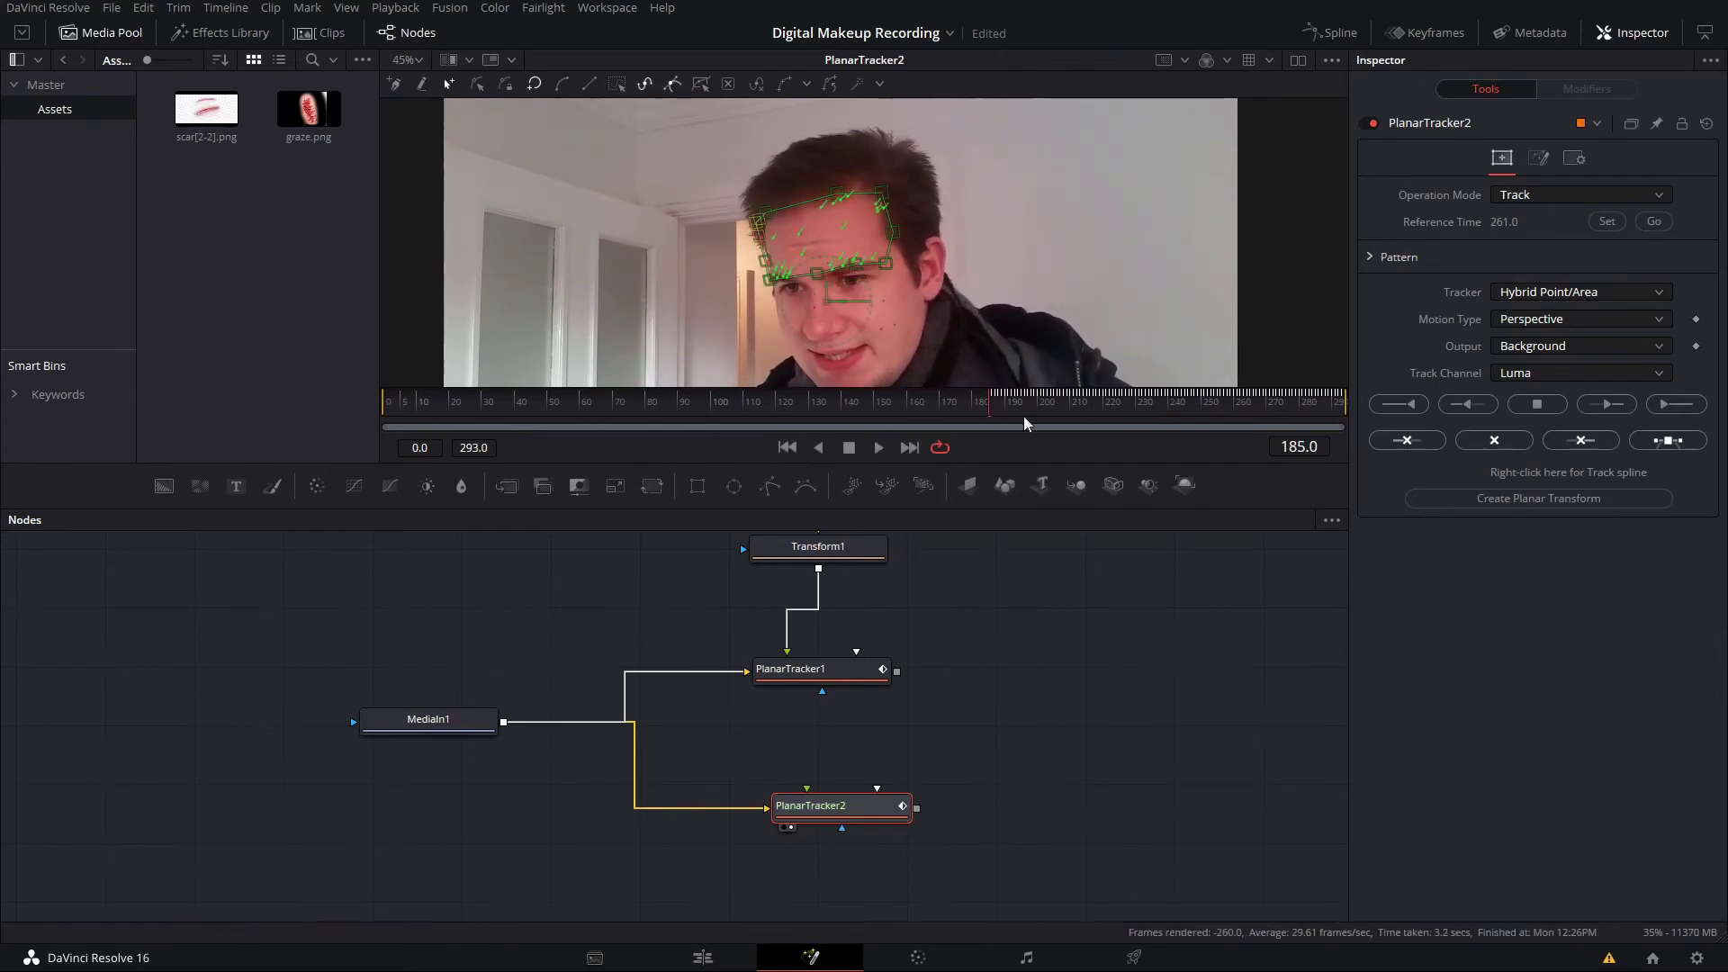
# - Inspect the forehead outline around frames 185 to 196 and set PlanarTracker2's track channel to Red, briefly previewing the red channel
pyautogui.moveTo(986, 405)
pyautogui.mouseDown()
pyautogui.moveTo(1019, 407)
pyautogui.moveTo(992, 403)
pyautogui.mouseUp()
pyautogui.scroll(5, 830, 238)
pyautogui.moveTo(901, 278); pyautogui.dragTo(893, 240)
pyautogui.moveTo(994, 407); pyautogui.dragTo(1024, 403)
pyautogui.scroll(-3, 1044, 241)
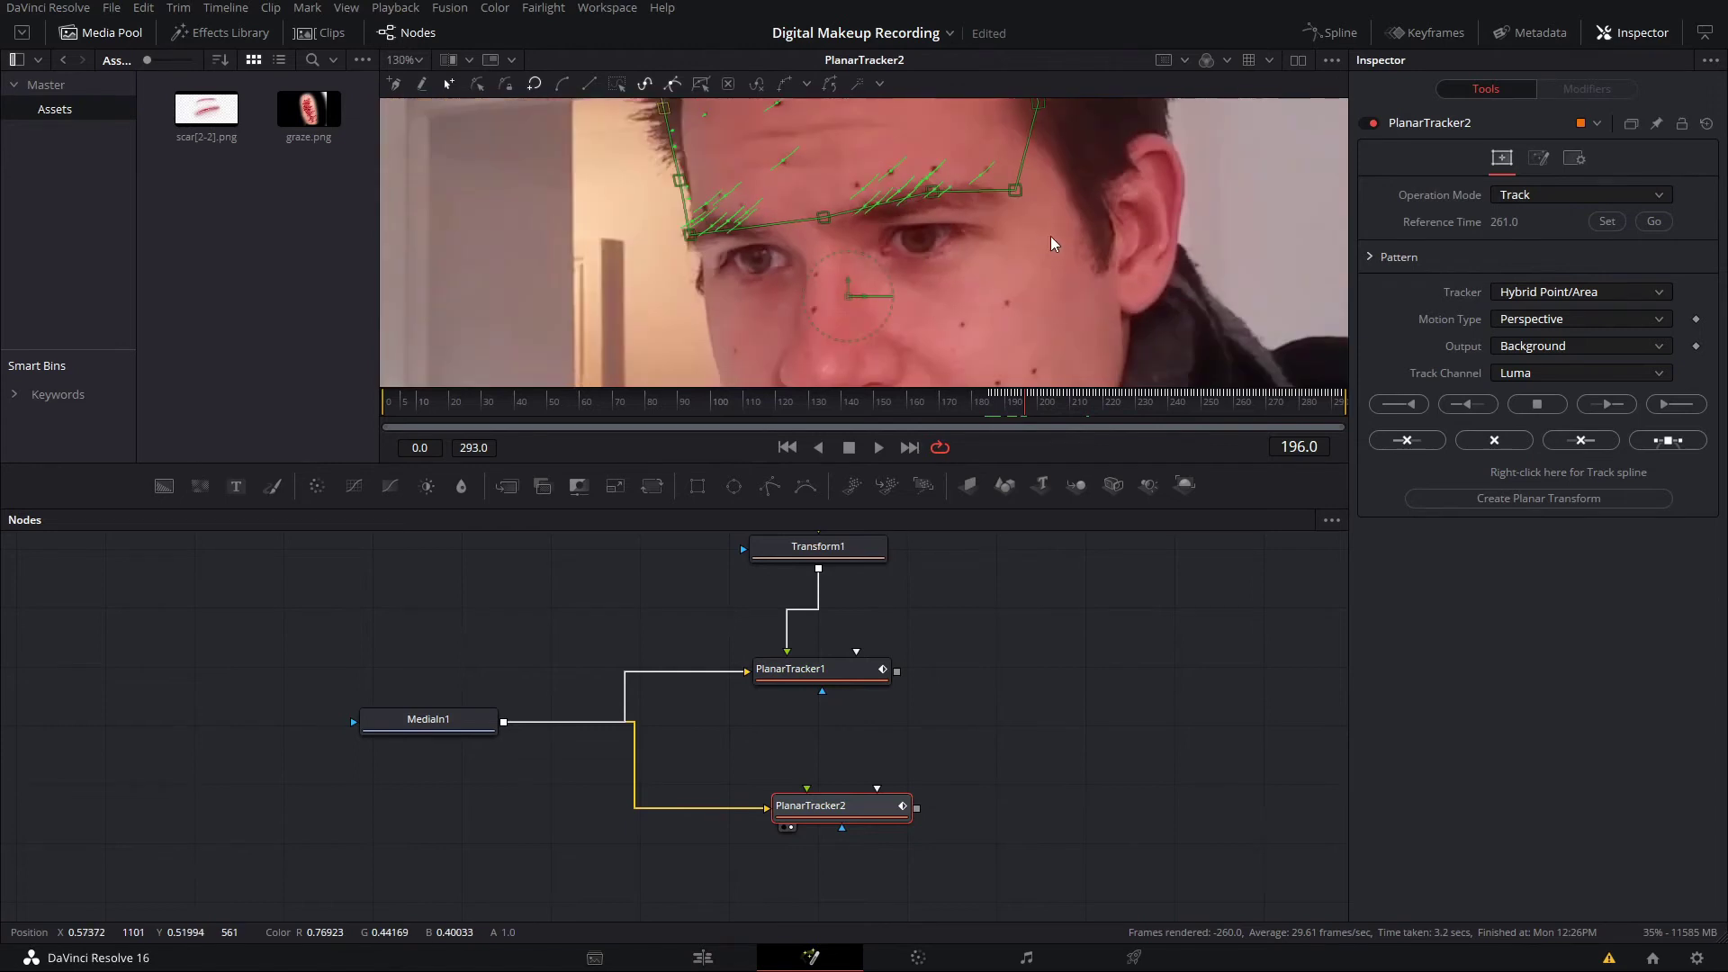
pyautogui.scroll(-2, 1039, 239)
pyautogui.click(1502, 374)
pyautogui.click(1530, 401)
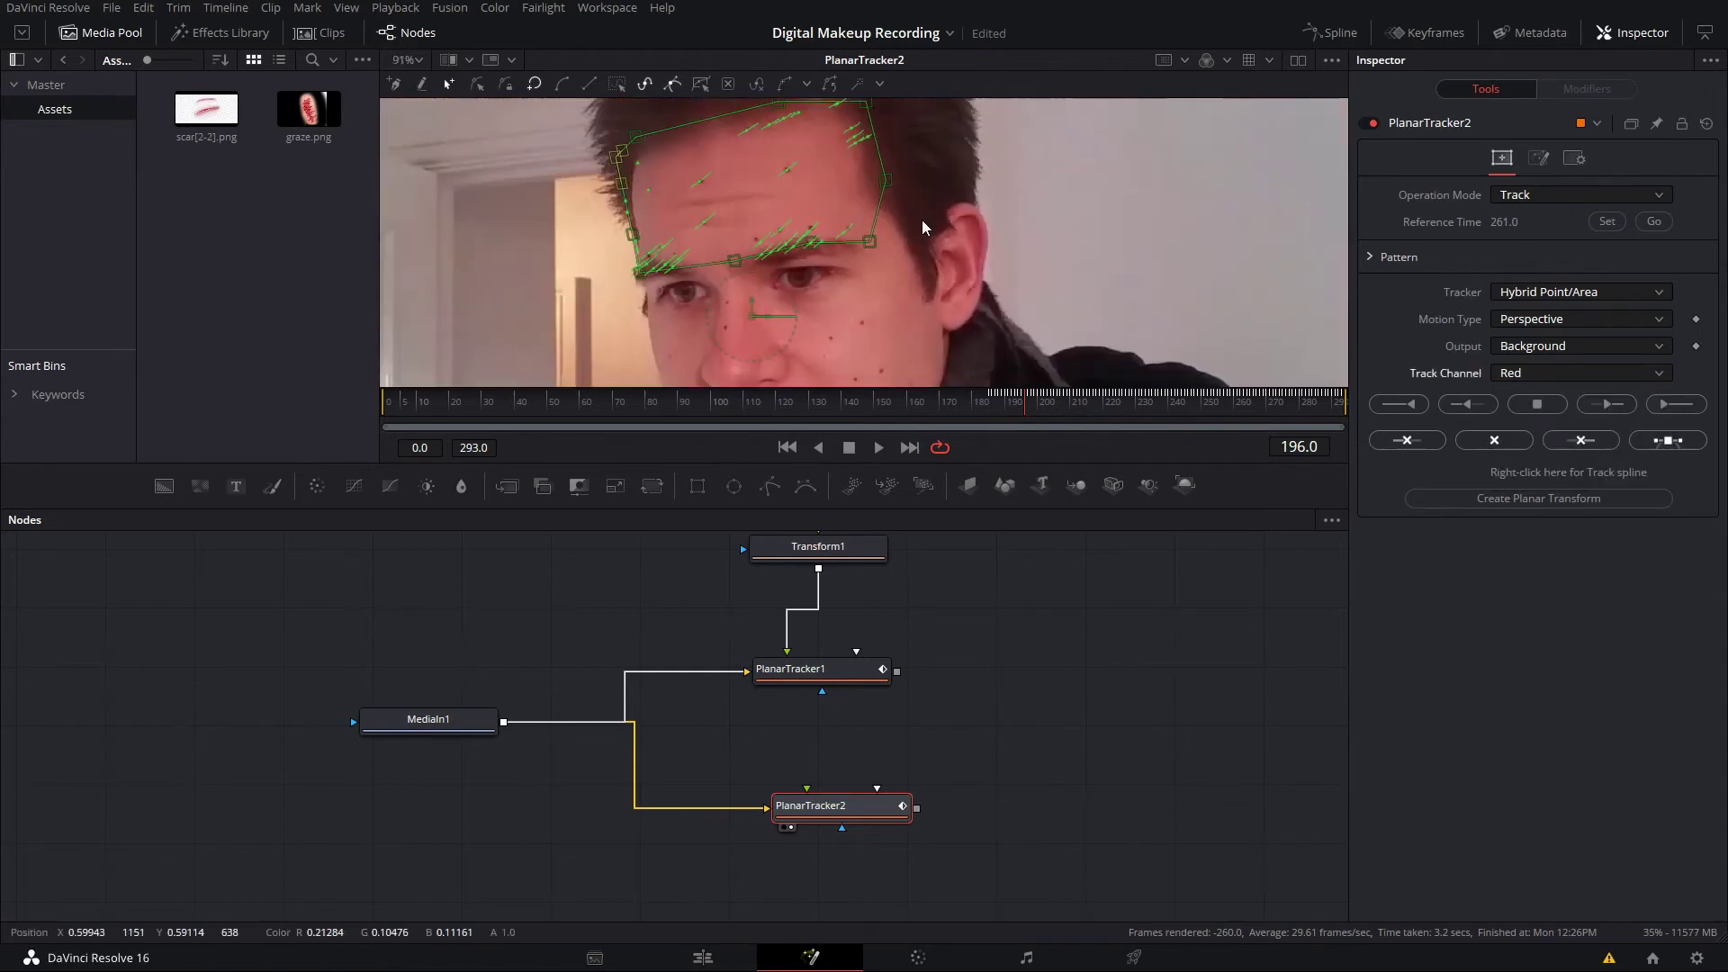
pyautogui.press('r')
pyautogui.press('c')
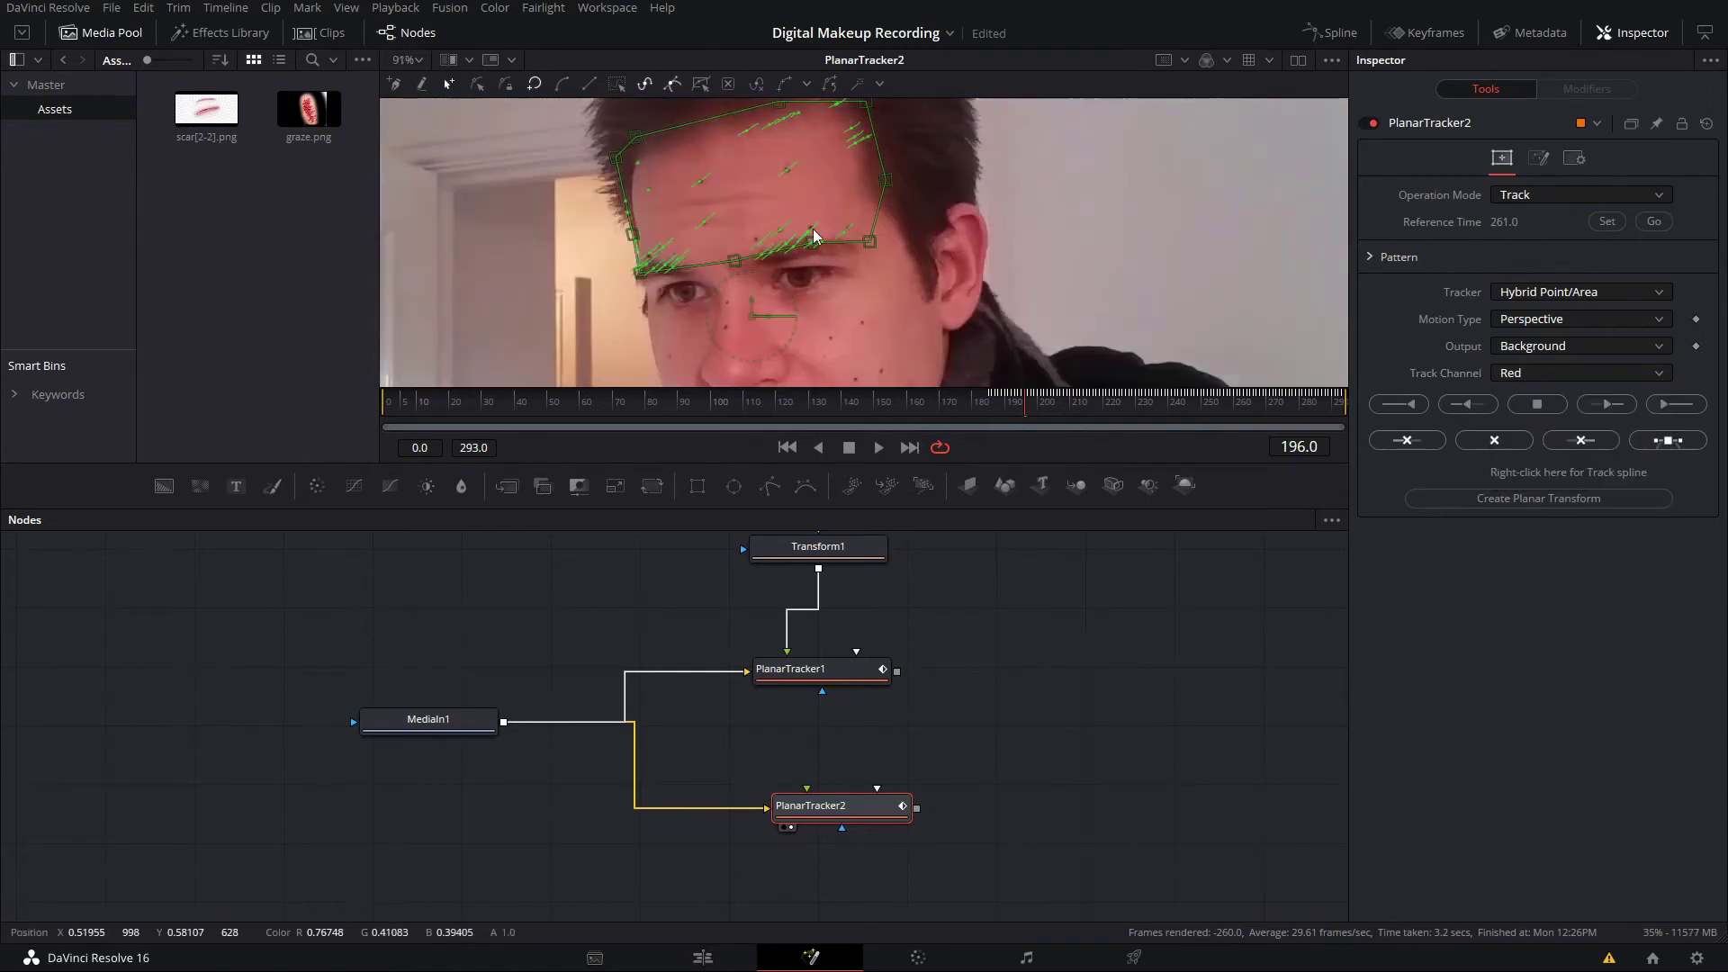
# - Try to track the forehead backward from frame 196 using the Red channel, and stop the tracking
pyautogui.scroll(-1, 913, 241)
pyautogui.scroll(-2, 910, 241)
pyautogui.click(1473, 407)
pyautogui.click(1400, 405)
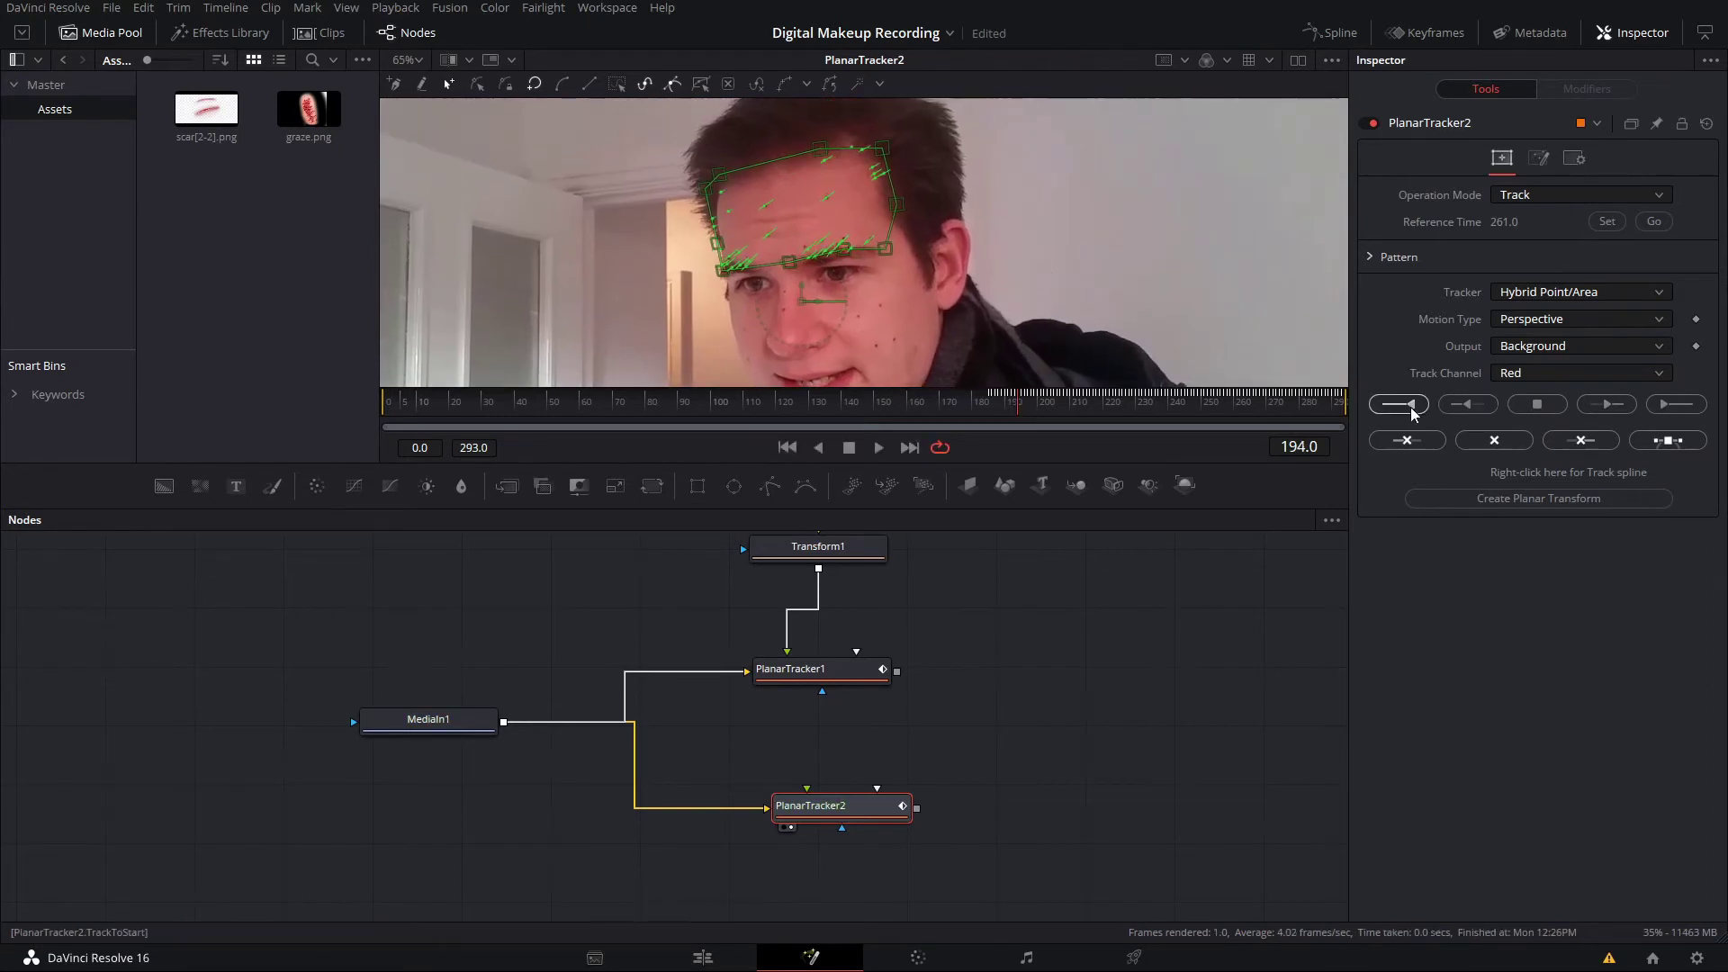
pyautogui.click(1559, 411)
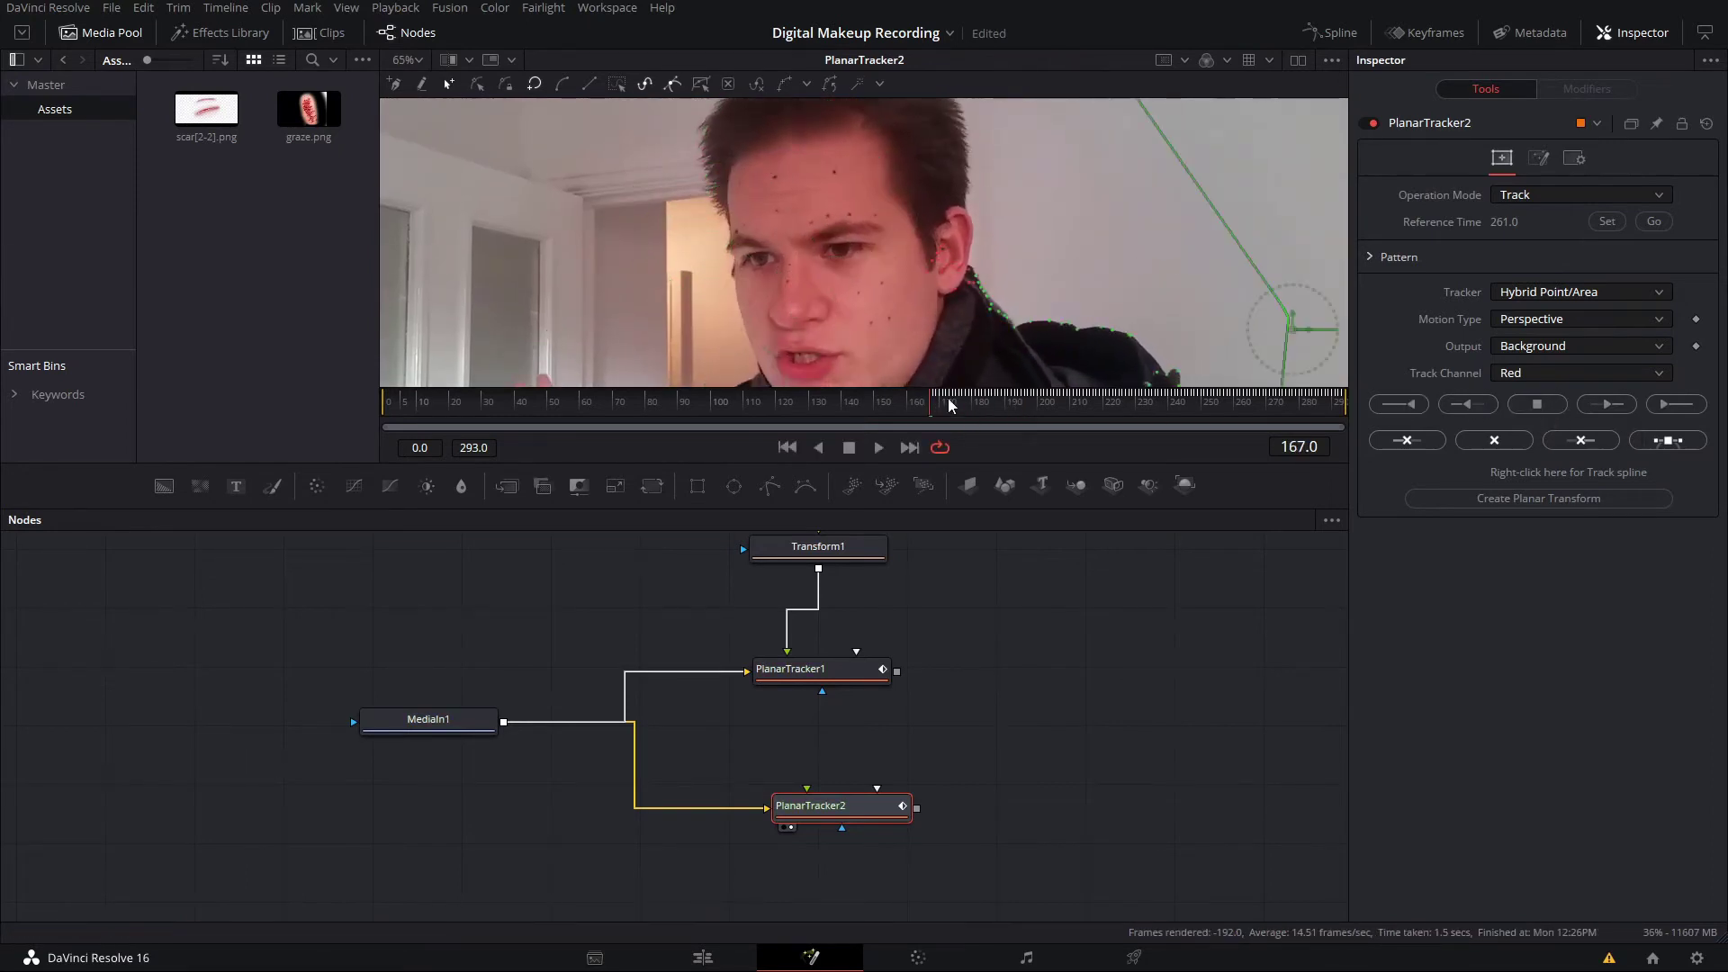
# - Go to frame 191 and reposition the points of the forehead tracking polygon so its lower edge and sides fit the brow and forehead
pyautogui.moveTo(952, 397); pyautogui.dragTo(1010, 406)
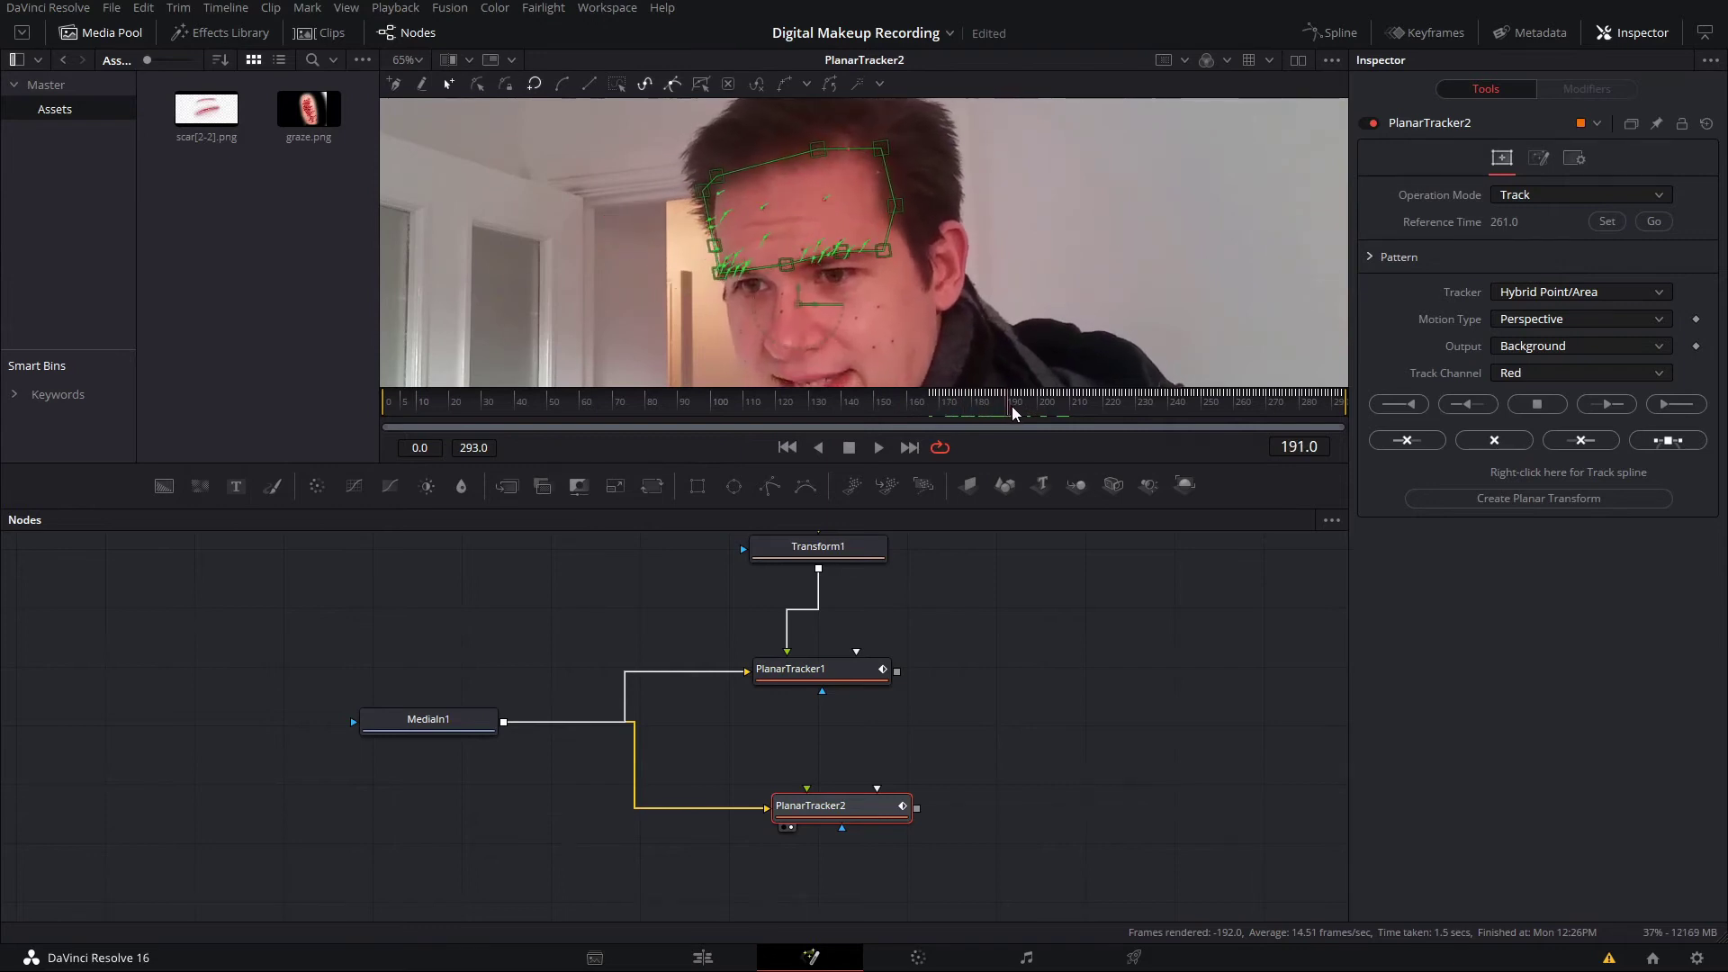
pyautogui.scroll(4, 1013, 301)
pyautogui.moveTo(1046, 316); pyautogui.dragTo(509, 213)
pyautogui.moveTo(950, 235); pyautogui.dragTo(950, 250)
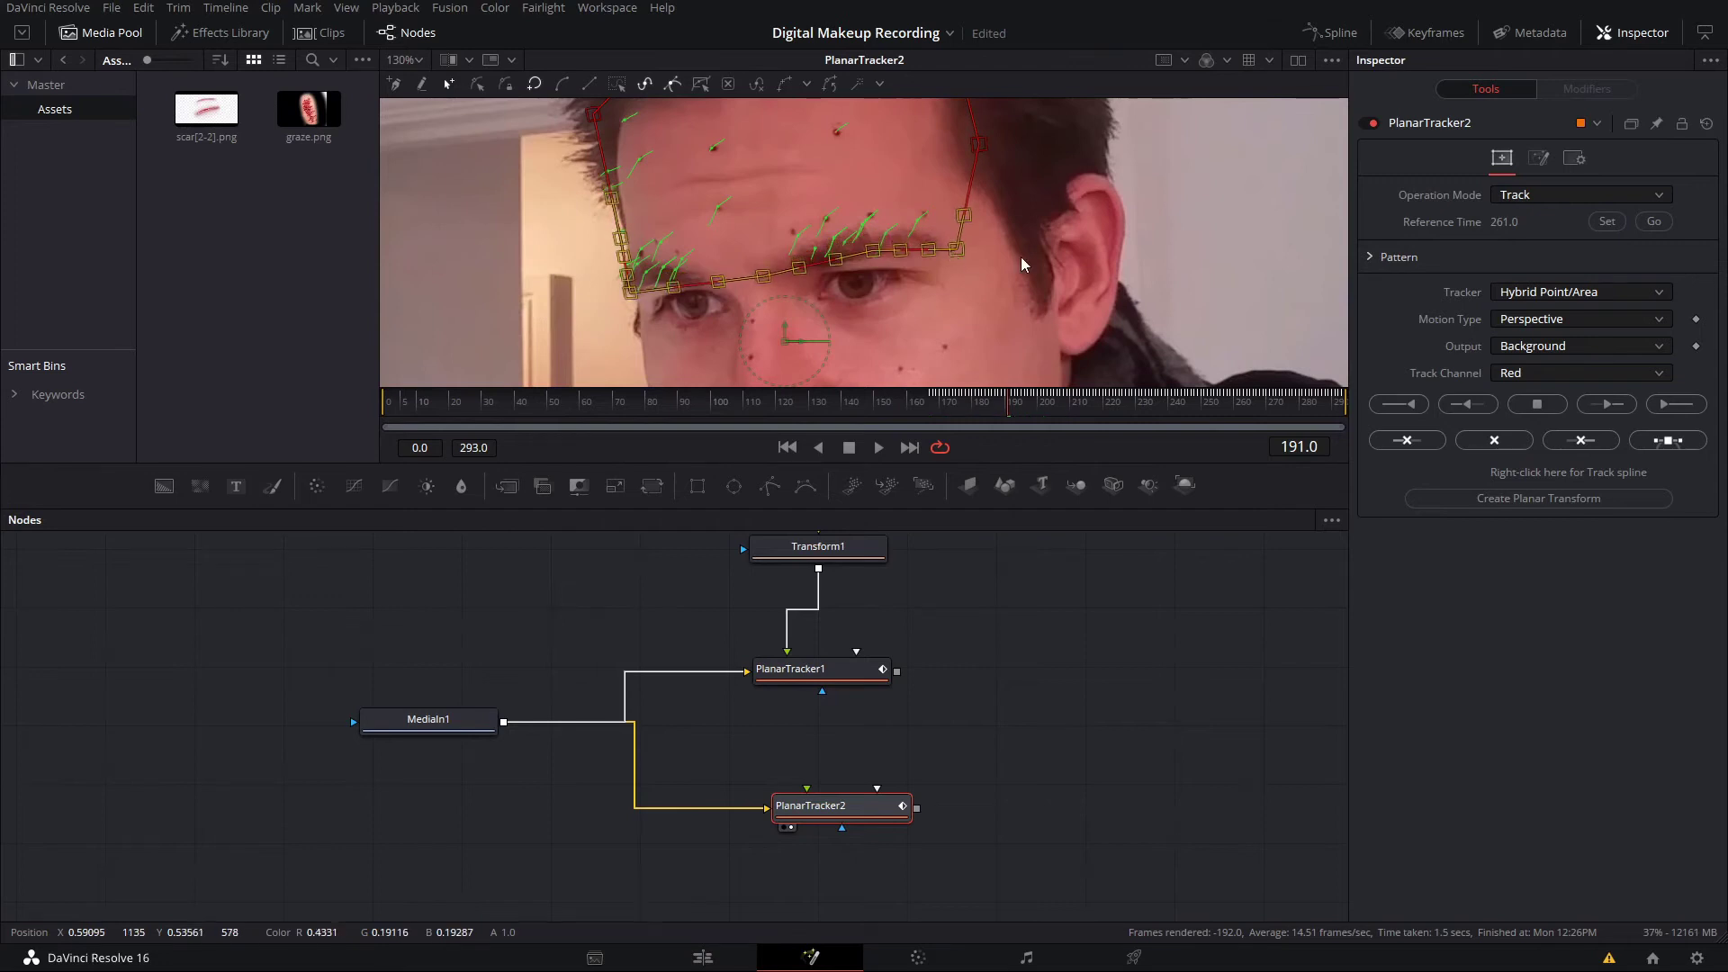
pyautogui.click(1020, 245)
pyautogui.moveTo(699, 185); pyautogui.dragTo(704, 264)
pyautogui.moveTo(598, 192); pyautogui.dragTo(615, 198)
pyautogui.moveTo(722, 216); pyautogui.dragTo(682, 324)
pyautogui.moveTo(972, 164); pyautogui.dragTo(515, 327)
pyautogui.moveTo(587, 271); pyautogui.dragTo(582, 222)
pyautogui.scroll(-3, 932, 281)
pyautogui.moveTo(948, 305)
pyautogui.mouseDown()
pyautogui.moveTo(942, 358)
pyautogui.moveTo(954, 294)
pyautogui.mouseUp()
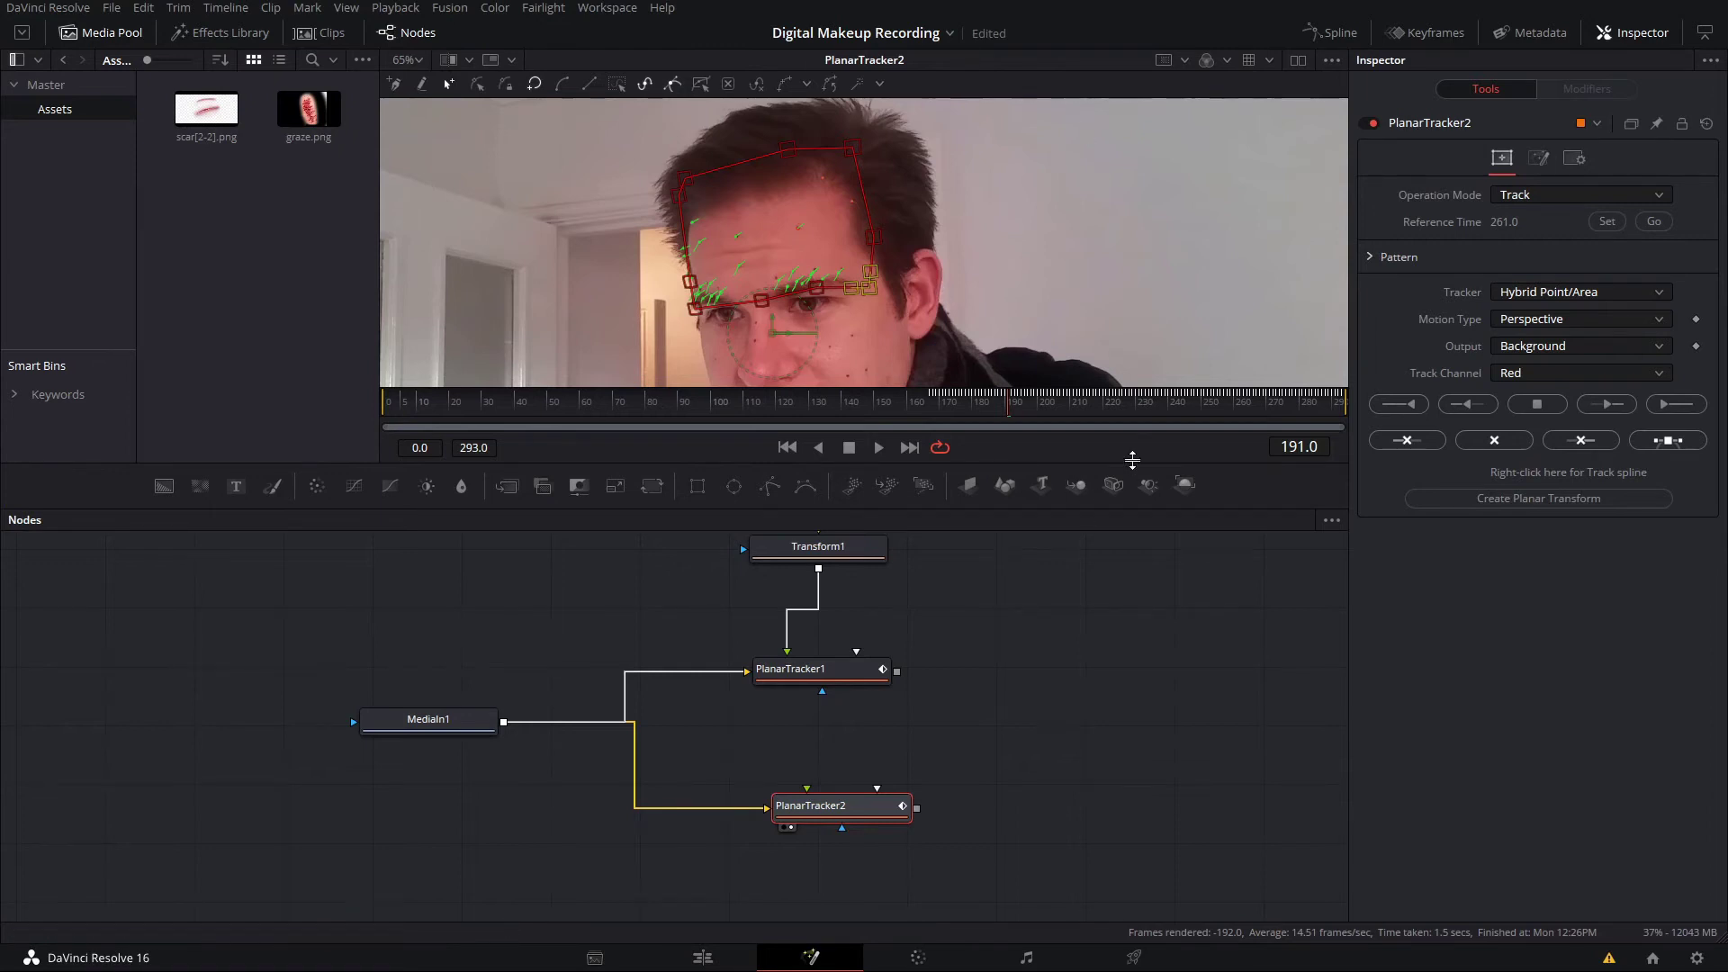
# - Try to track the adjusted forehead outline backward from frame 191, and stop the tracking
pyautogui.click(1411, 408)
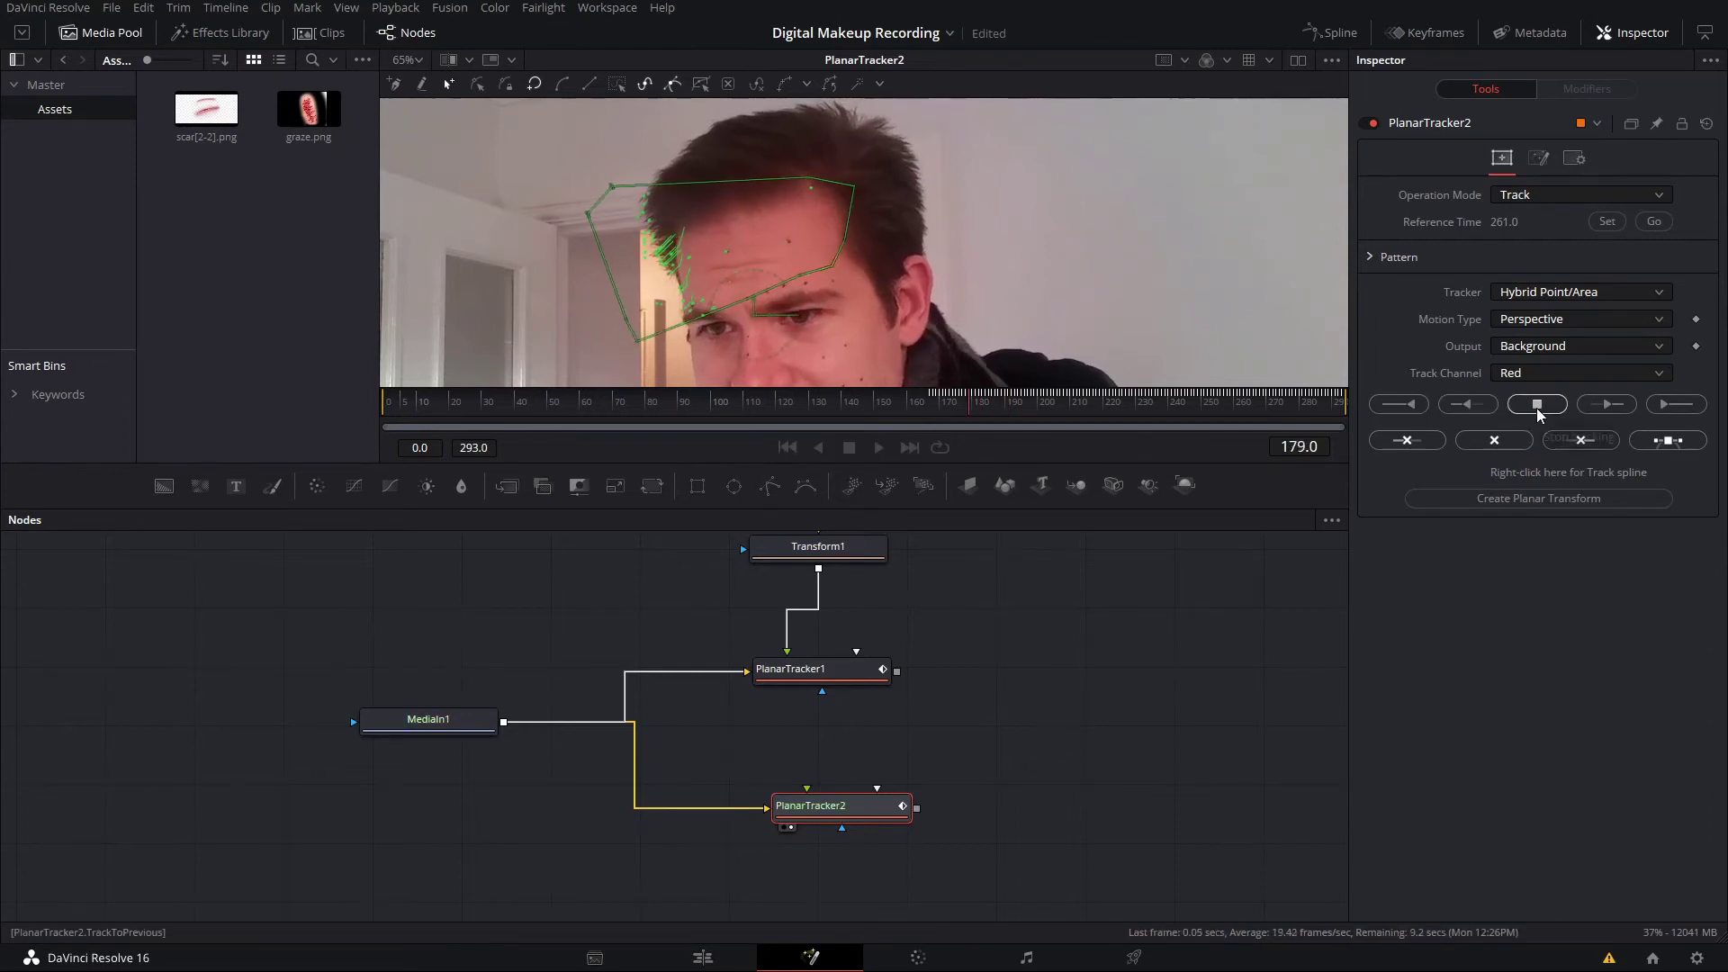
pyautogui.click(1536, 405)
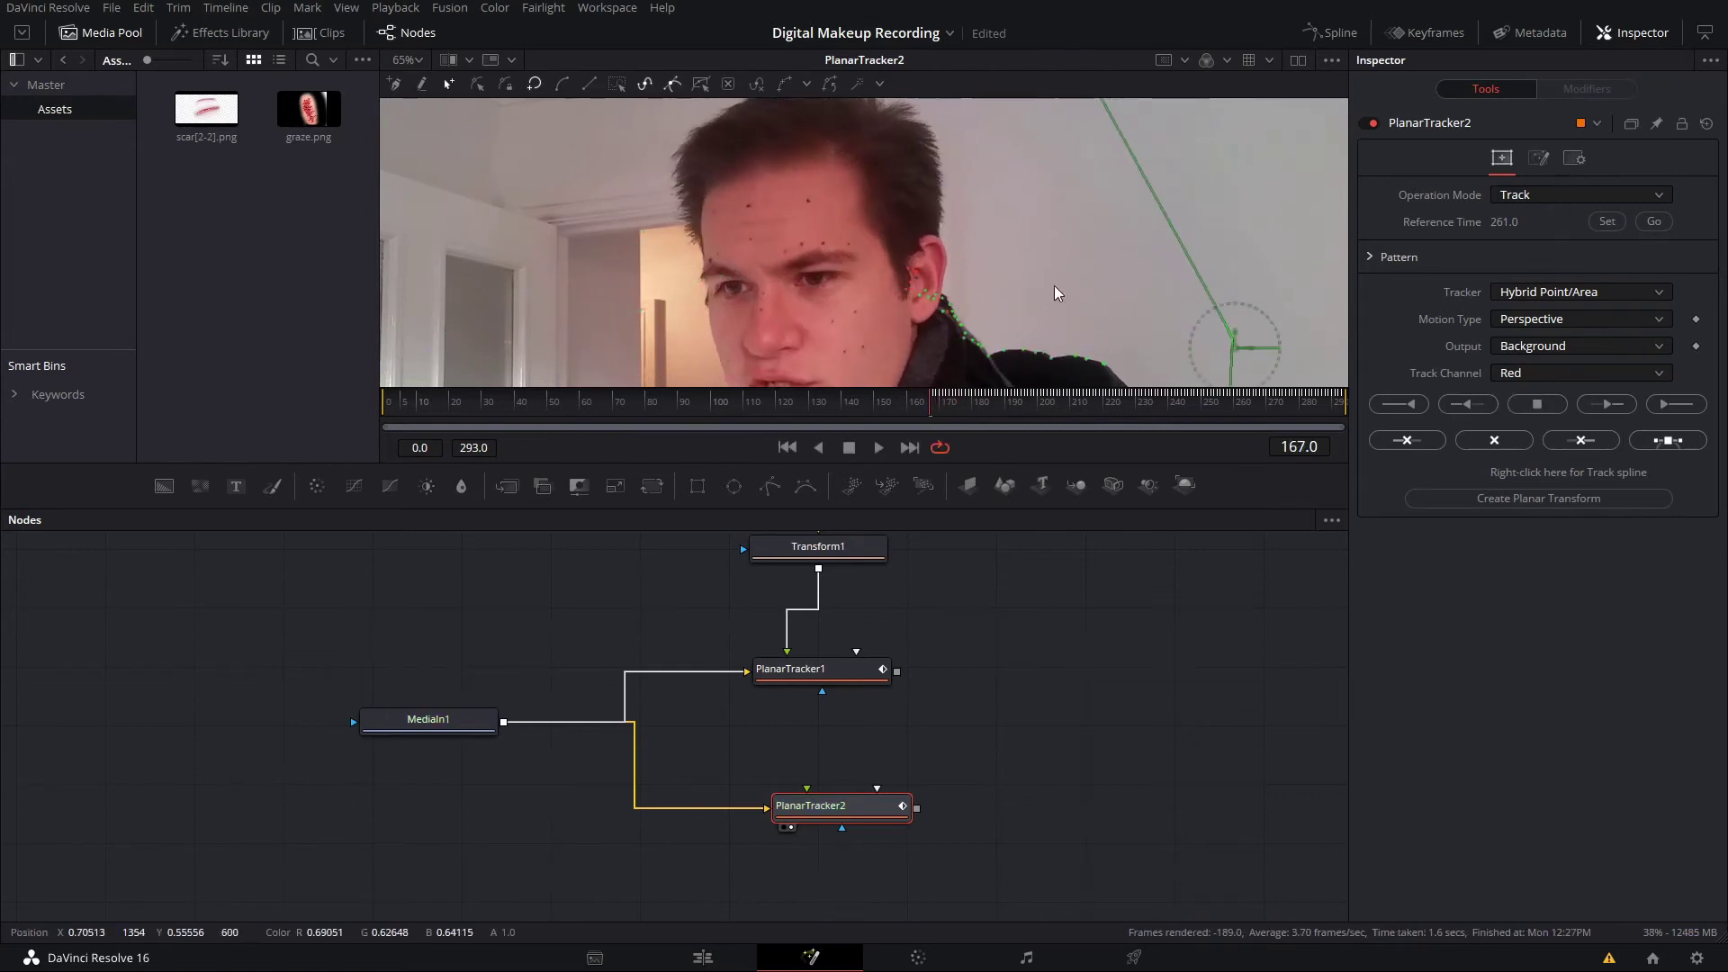
# - Go to frame 189 and reposition the left side of PlanarTracker2's tracking polygon so the outline fits the forehead and brow
pyautogui.click(964, 400)
pyautogui.moveTo(964, 399); pyautogui.dragTo(1002, 397)
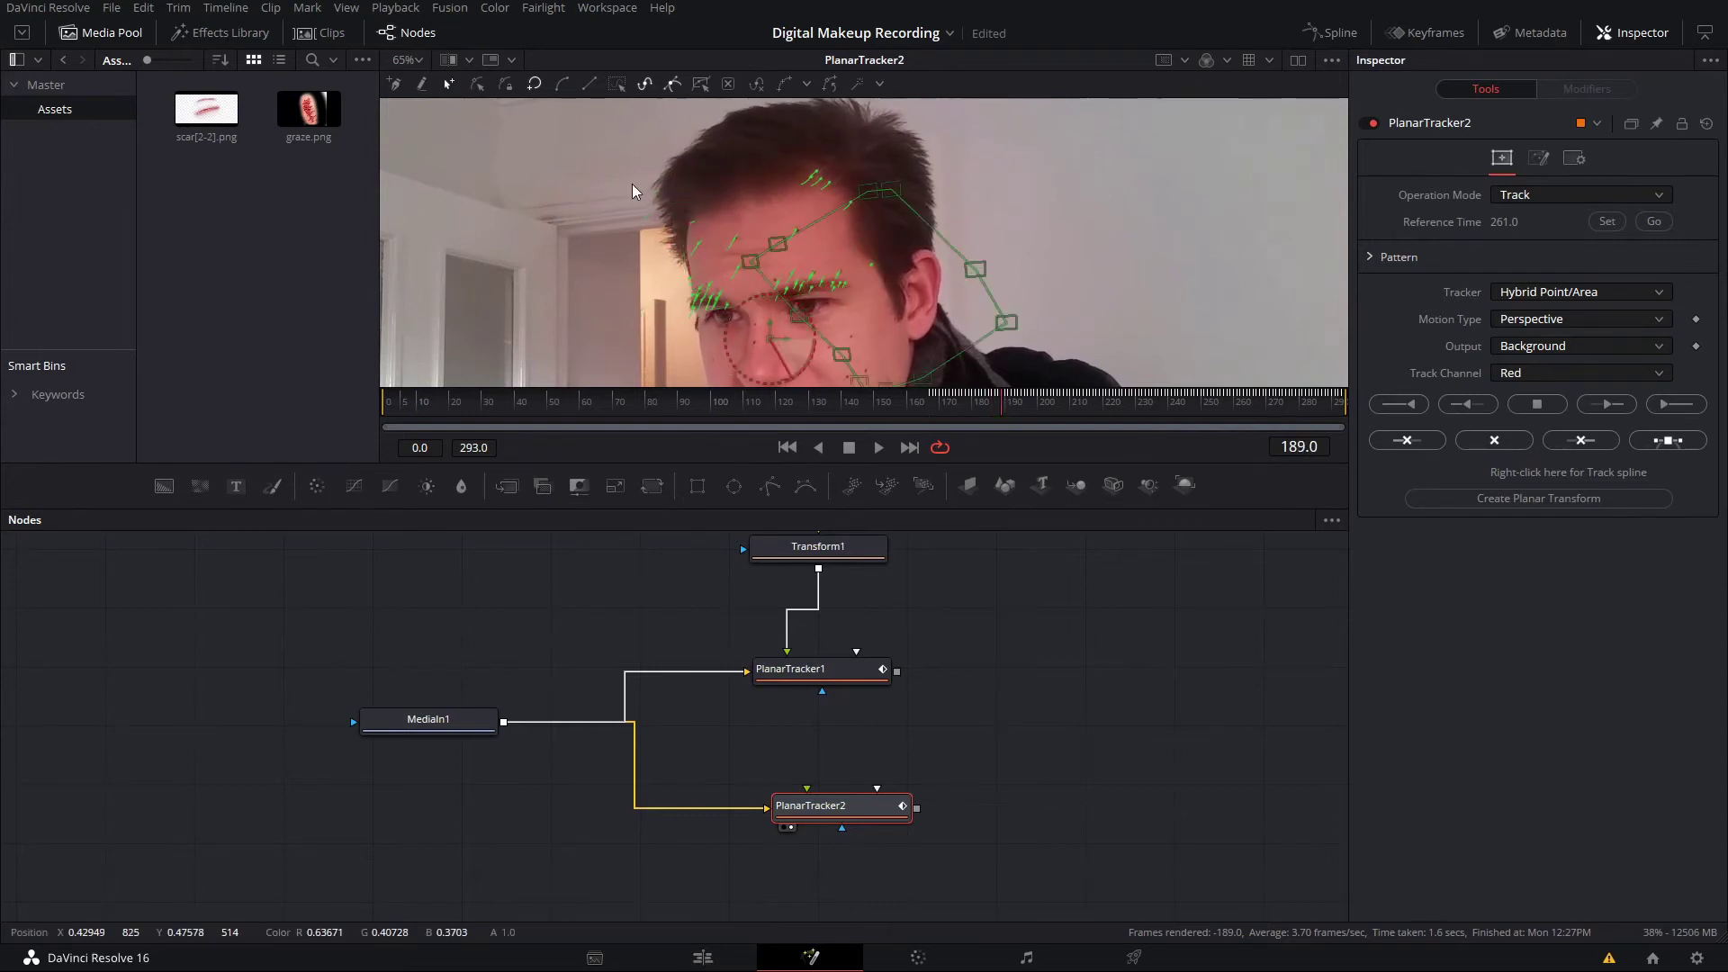
pyautogui.moveTo(682, 297); pyautogui.dragTo(700, 176)
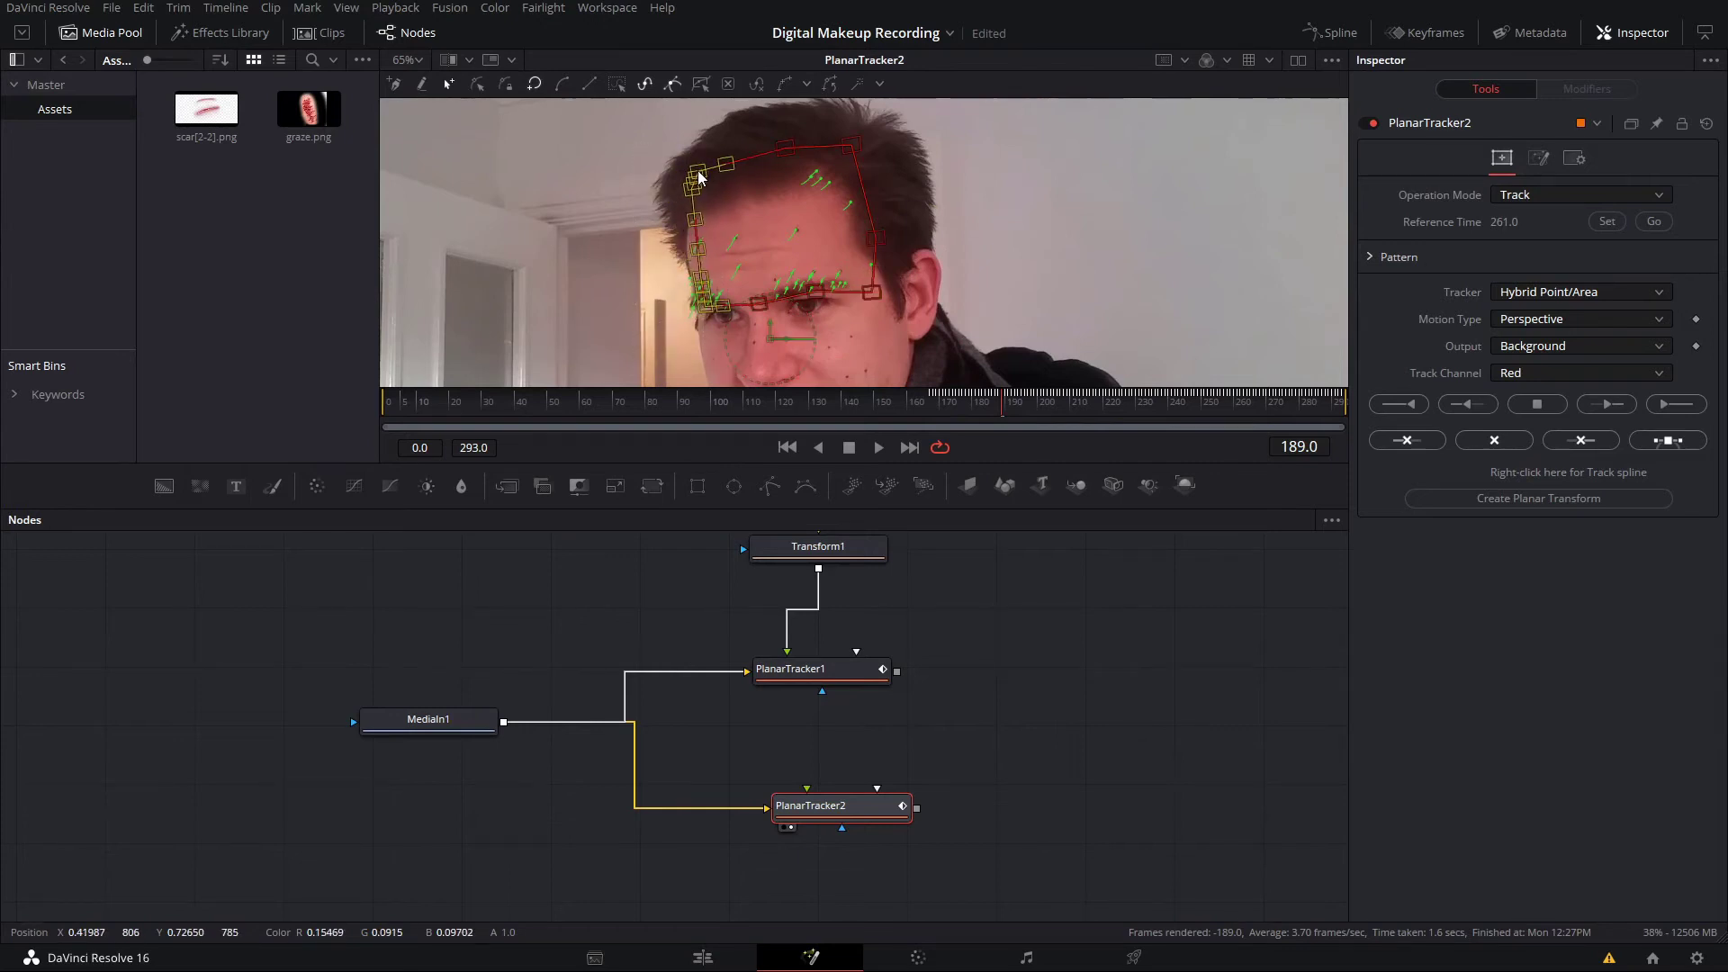
# - Track the adjusted forehead outline backward from frame 189, first frame by frame and then continuously, and stop the tracking
pyautogui.click(1458, 410)
pyautogui.click(1458, 410)
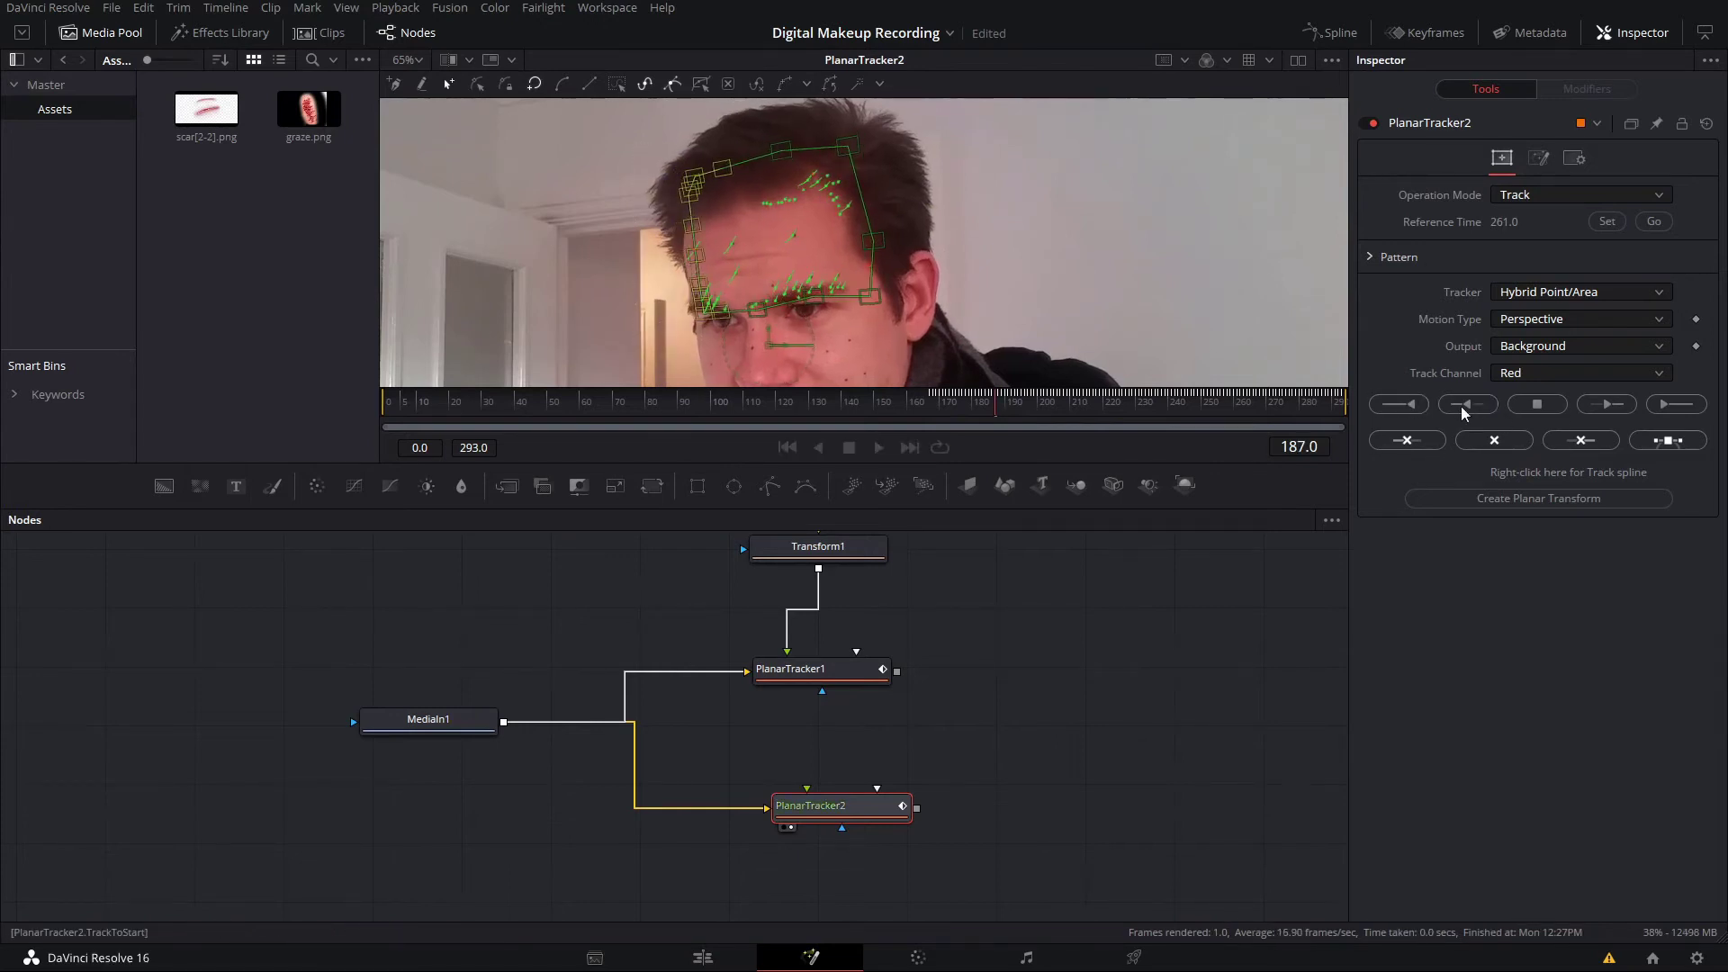
pyautogui.click(1416, 405)
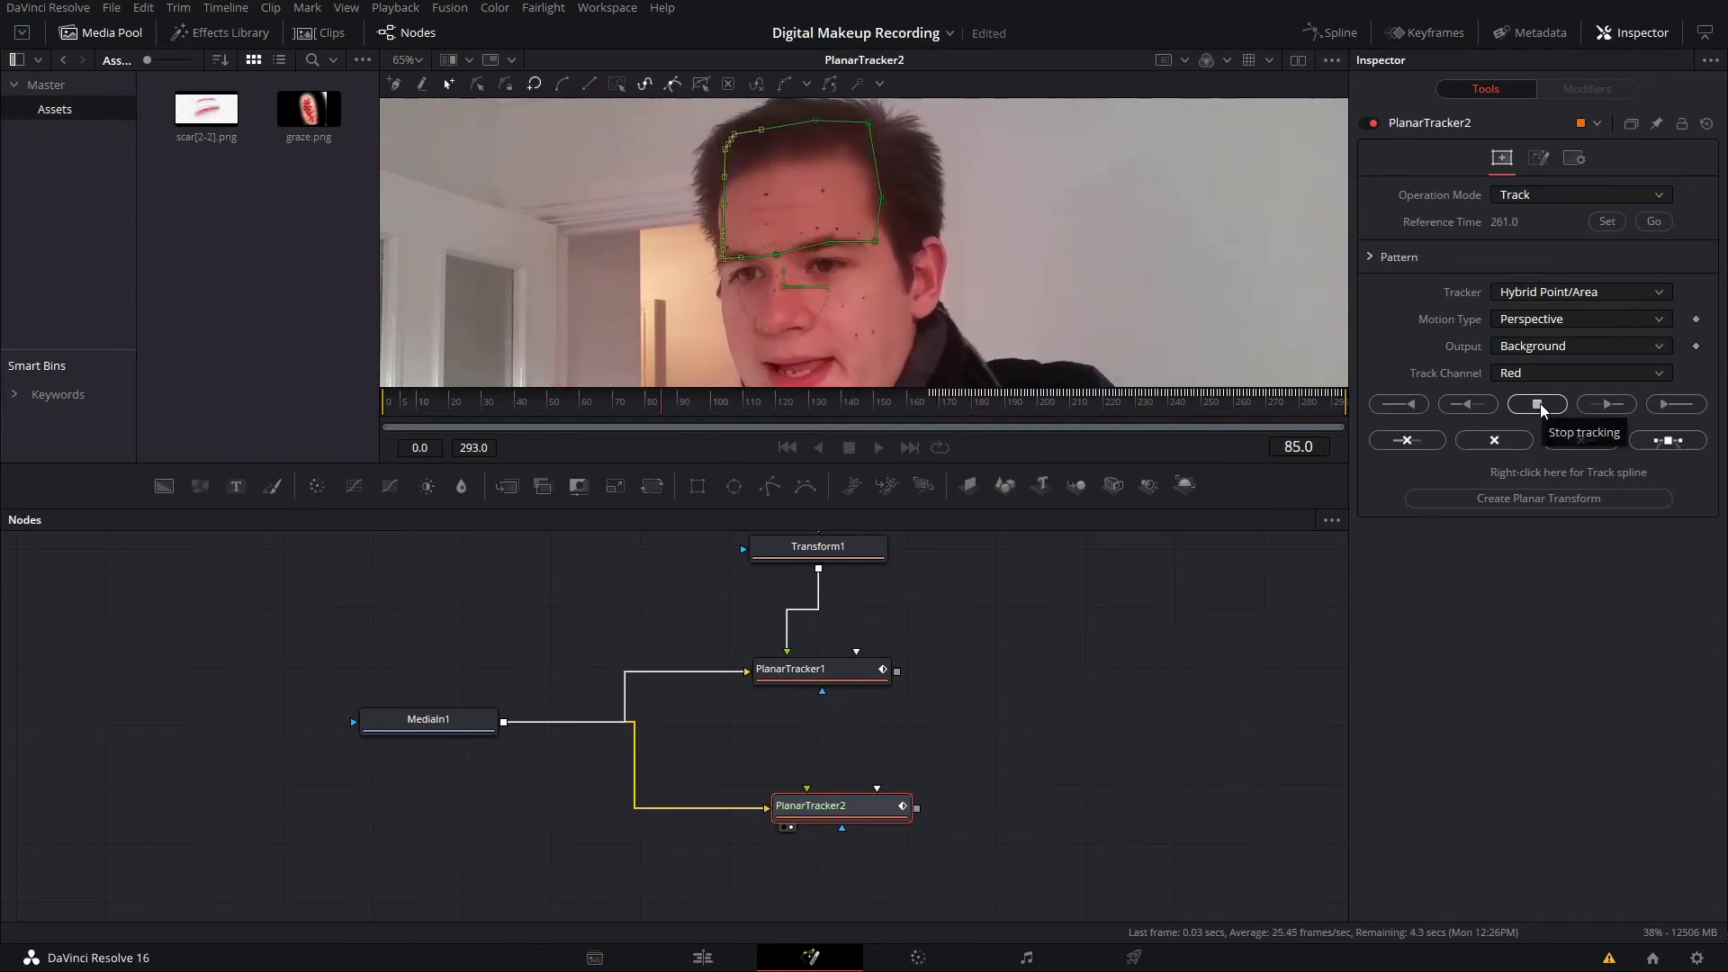
pyautogui.click(1537, 404)
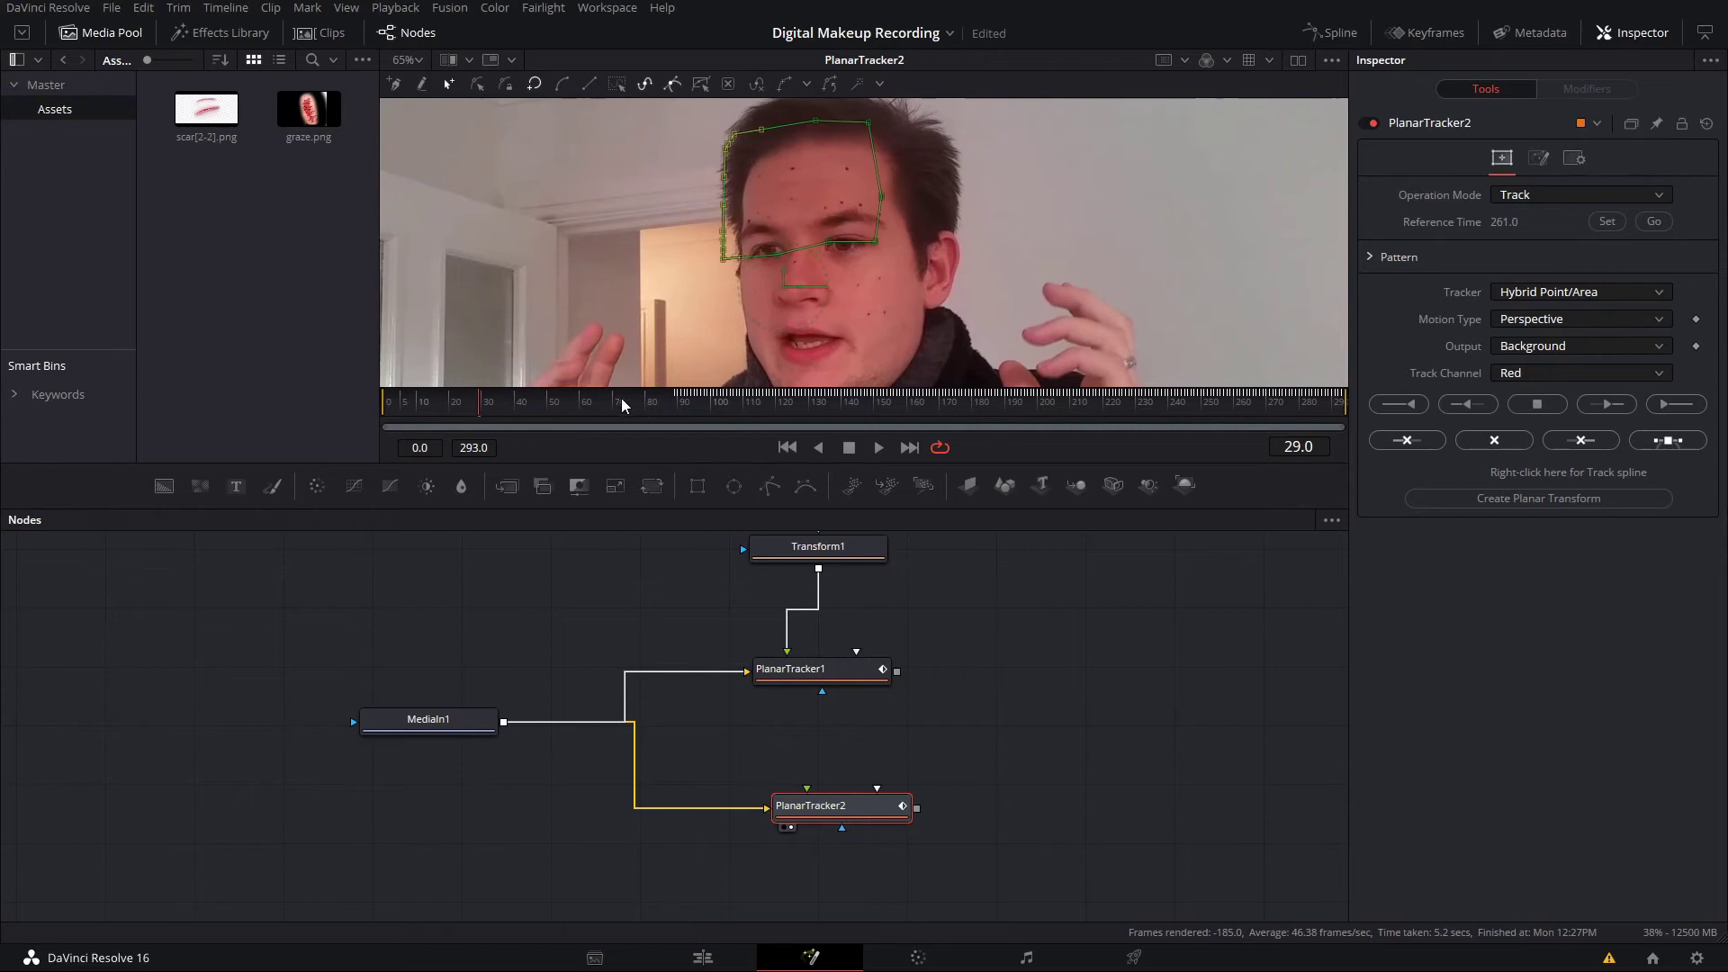
# - Resume the backward forehead track from frame 89 through to frame 0, and scrub through the tracked frames to check it
pyautogui.click(677, 403)
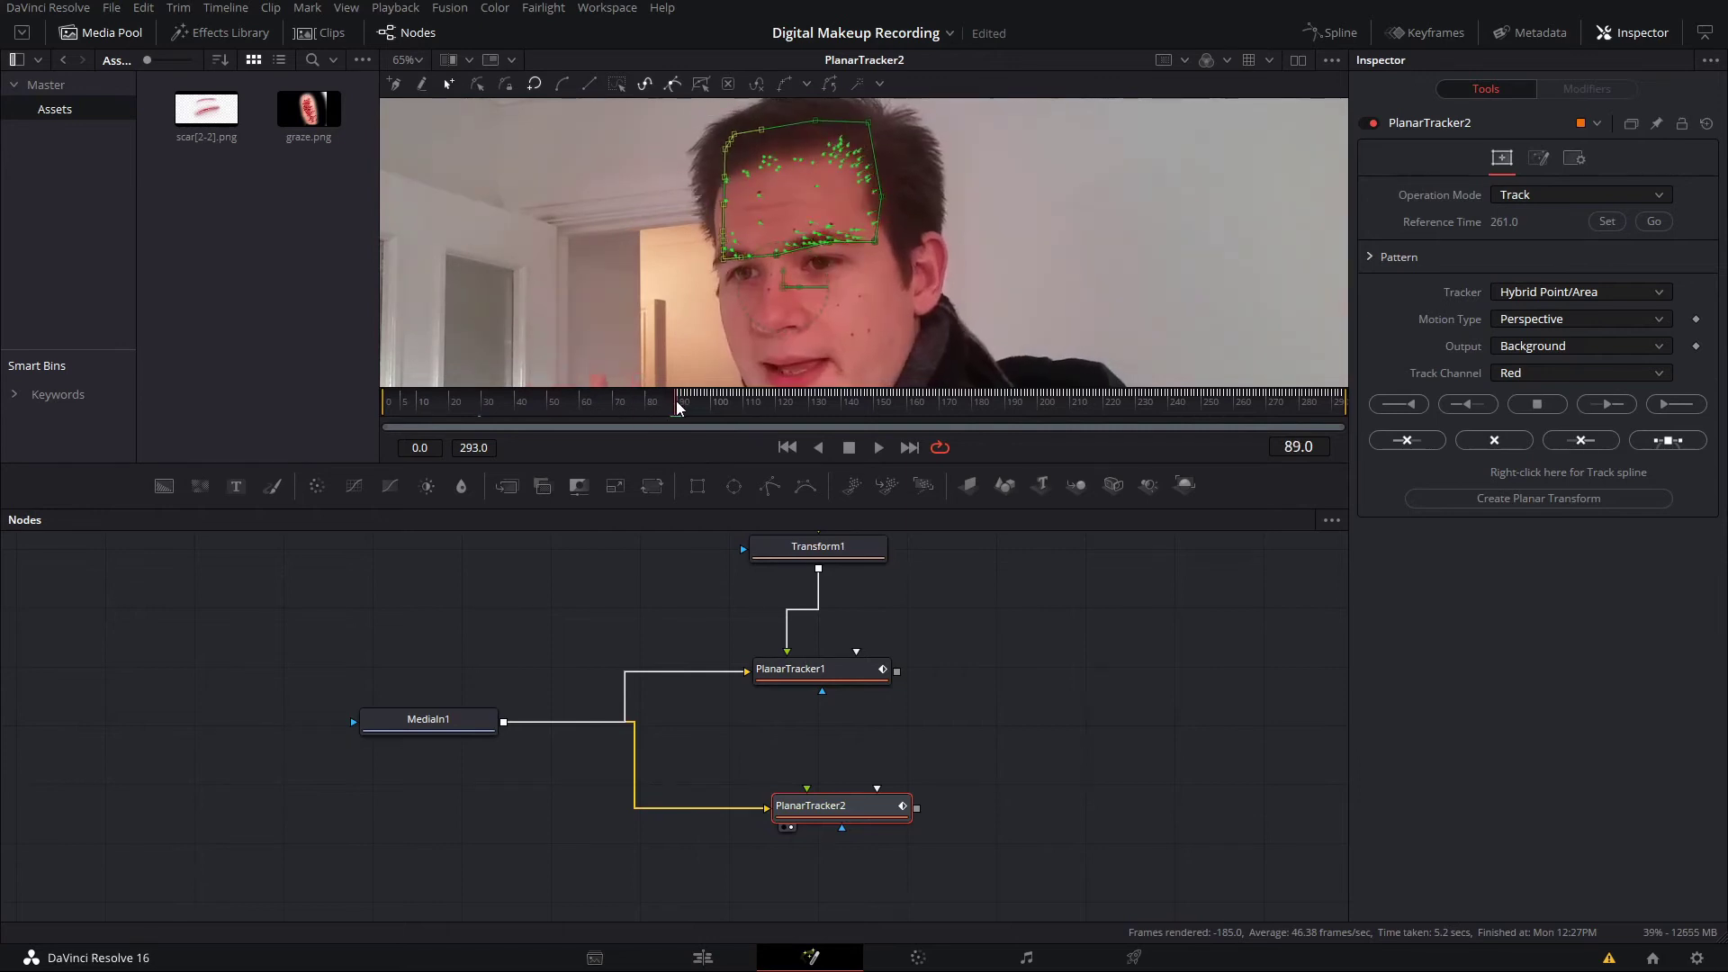
pyautogui.click(1472, 407)
pyautogui.click(1473, 407)
pyautogui.click(1472, 407)
pyautogui.click(1472, 407)
pyautogui.click(1407, 405)
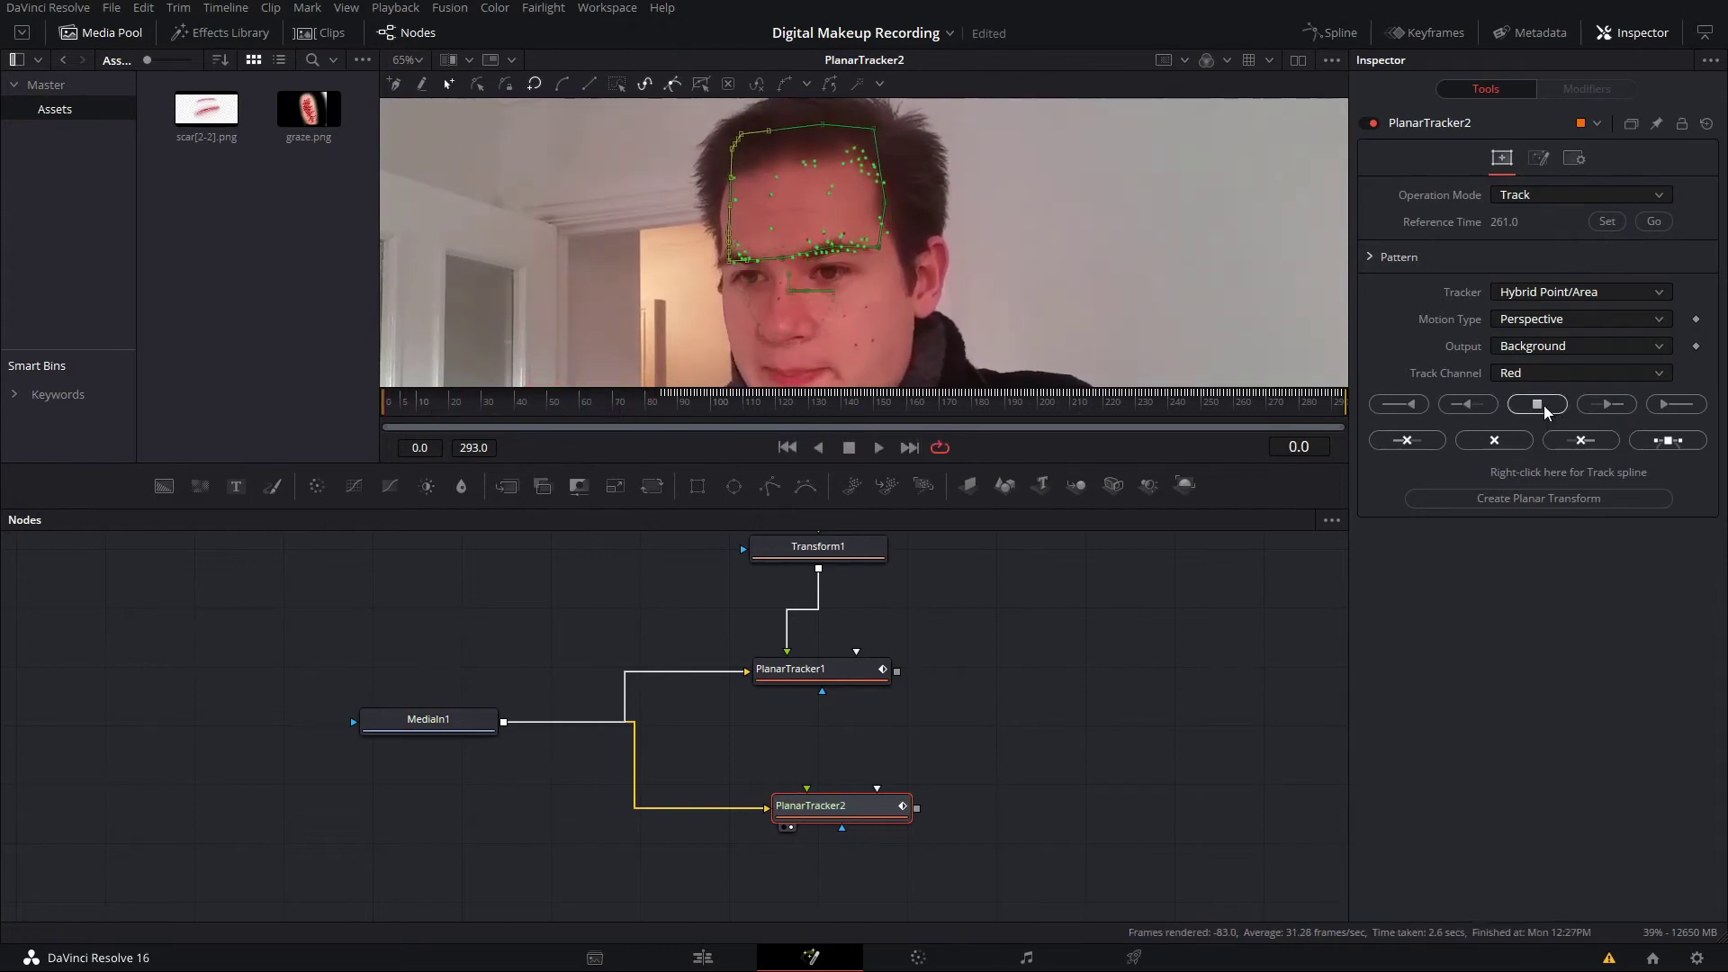
pyautogui.click(776, 400)
pyautogui.moveTo(855, 408); pyautogui.dragTo(792, 414)
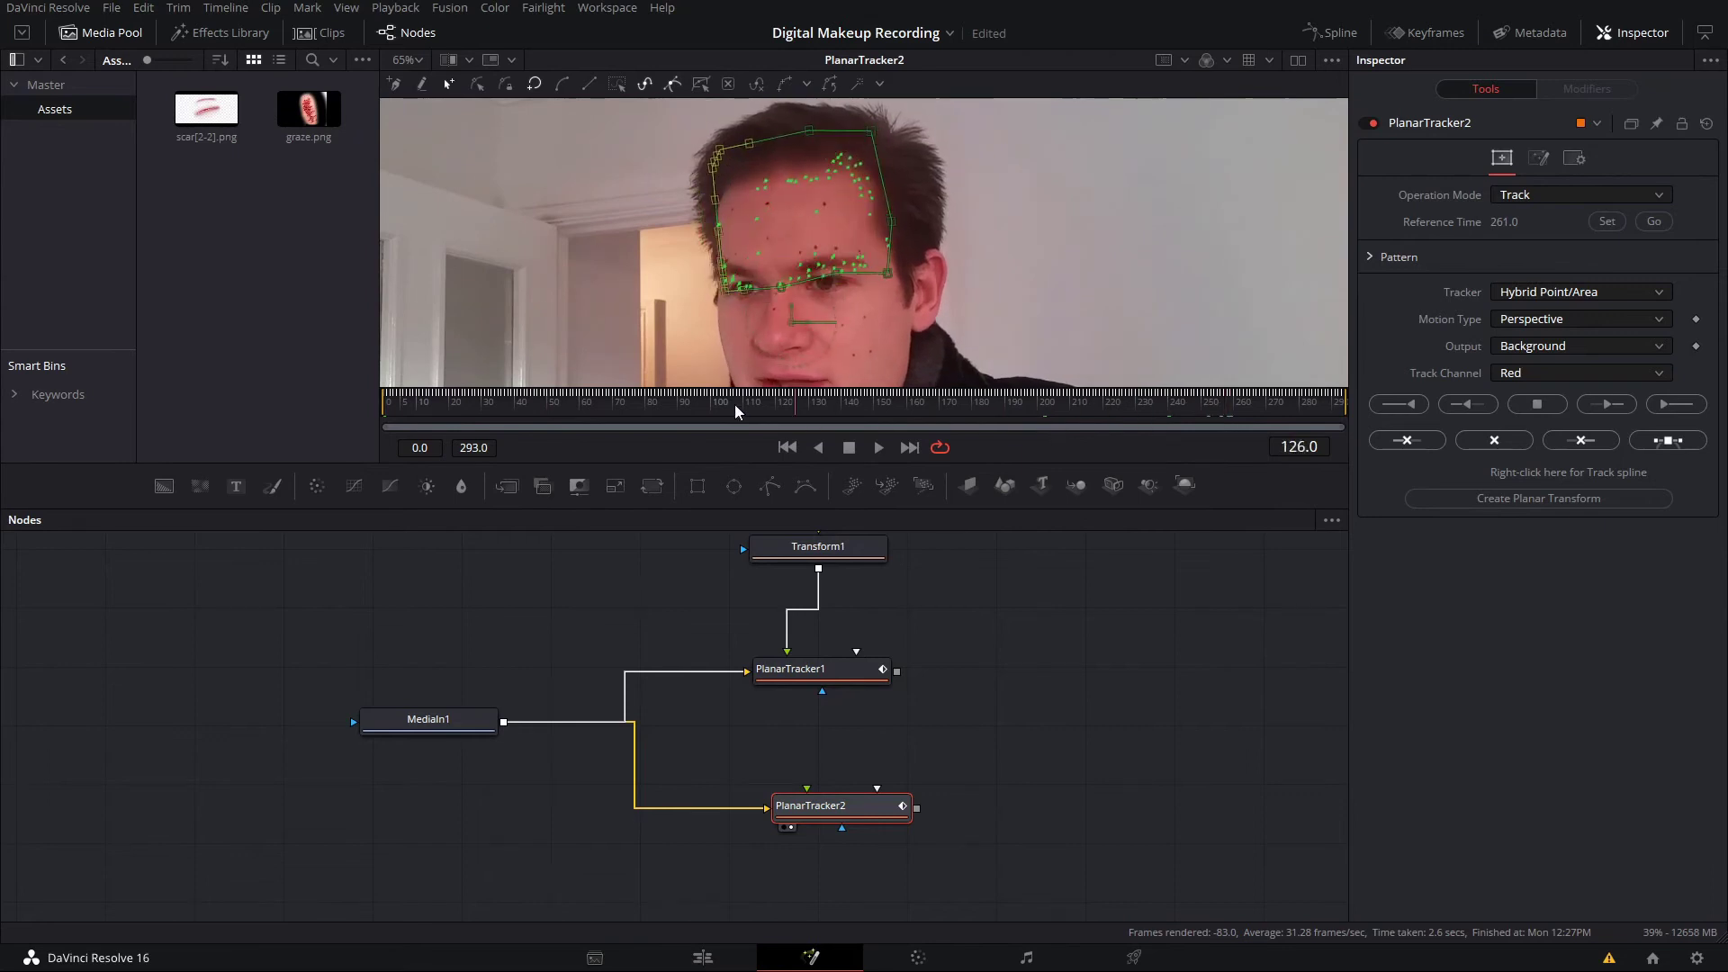
# - Move PlanarTracker2 aside, add graze.png from the Assets bin as a node above it, and show the graze in the viewer
pyautogui.moveTo(891, 804); pyautogui.dragTo(1147, 745)
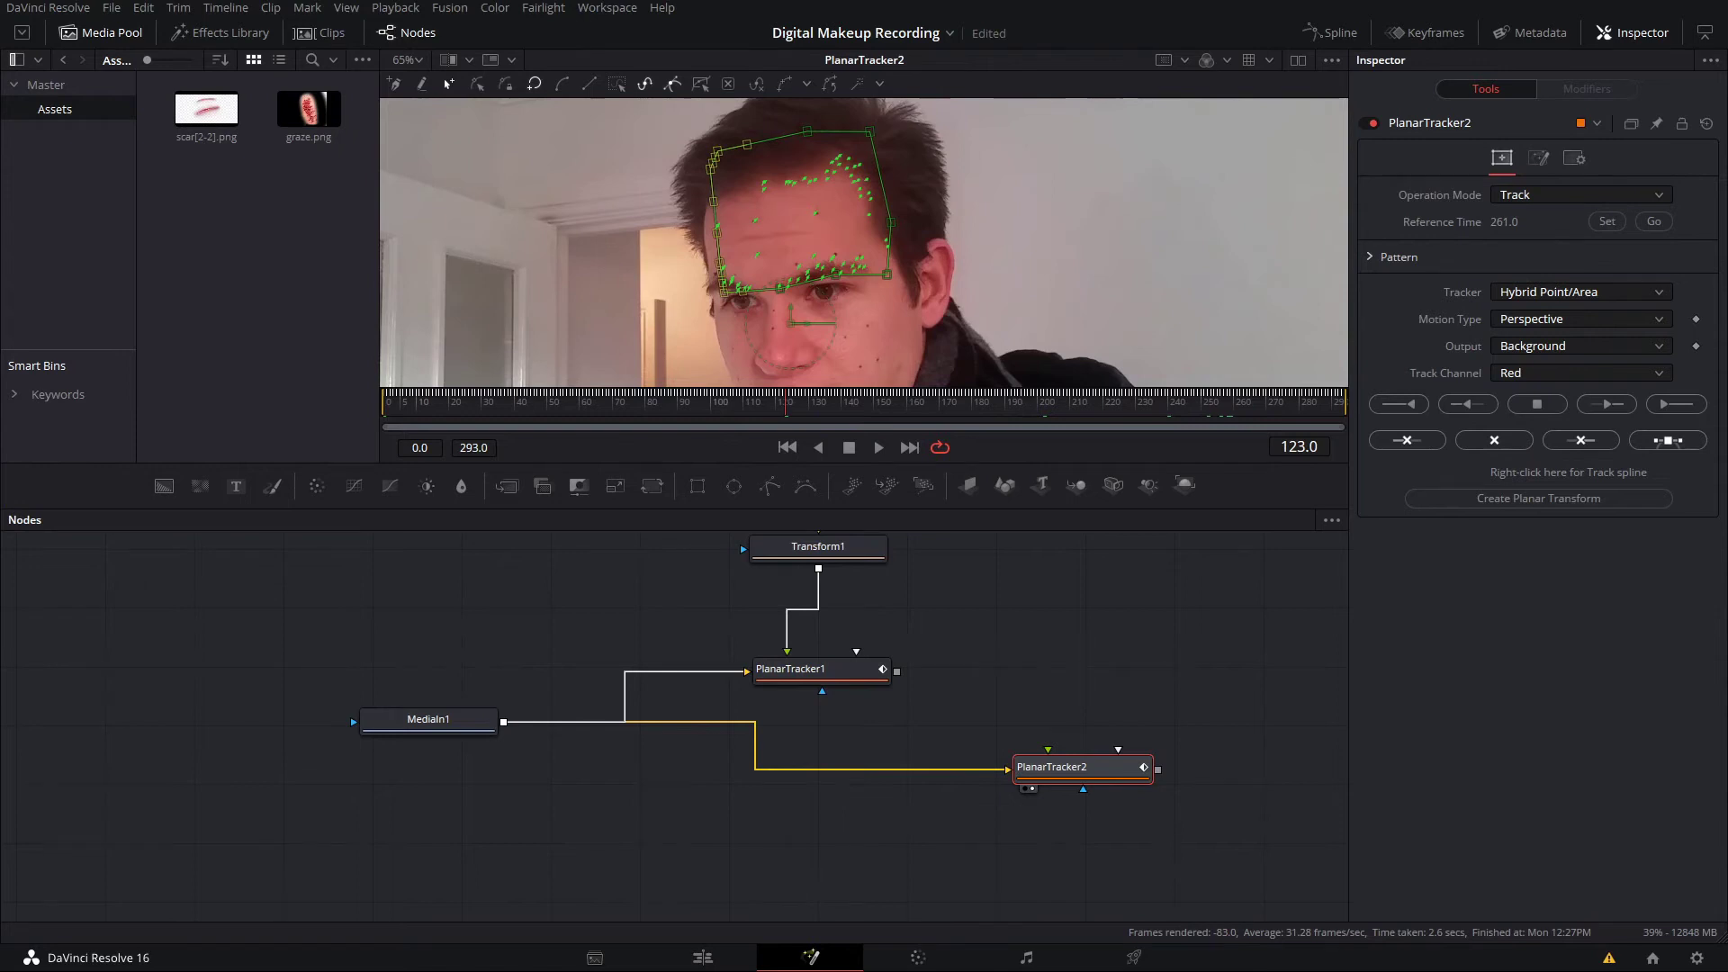
pyautogui.click(50, 85)
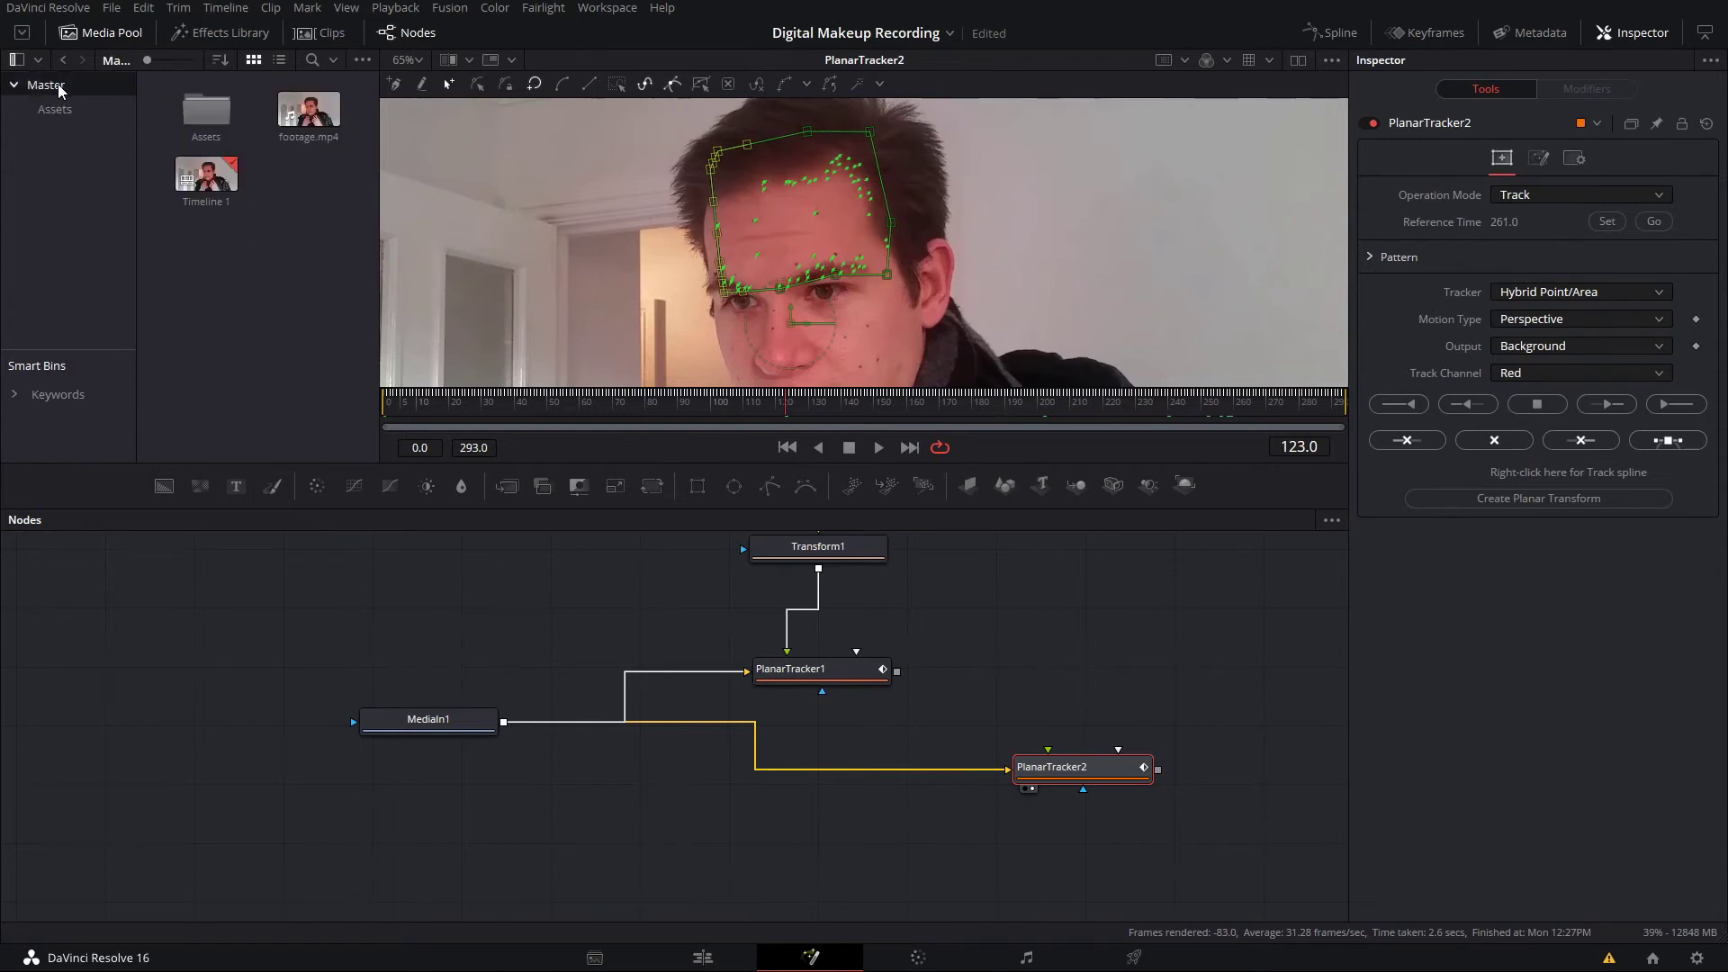
pyautogui.doubleClick(214, 119)
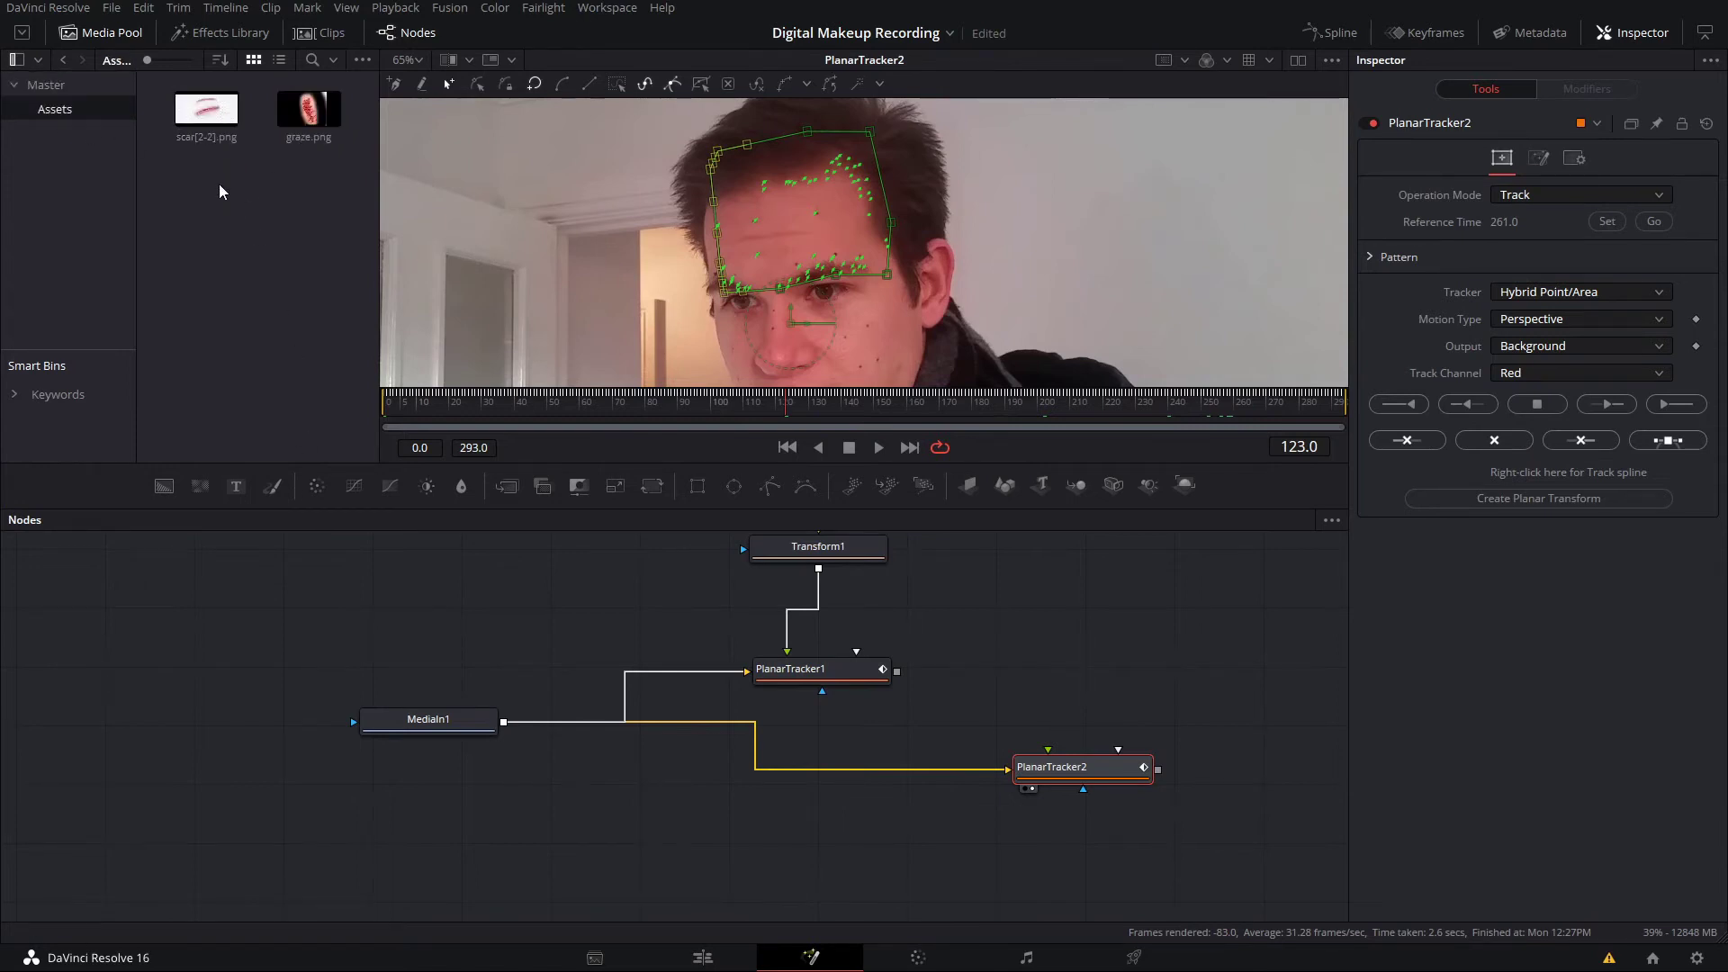
pyautogui.moveTo(291, 117); pyautogui.dragTo(1083, 622)
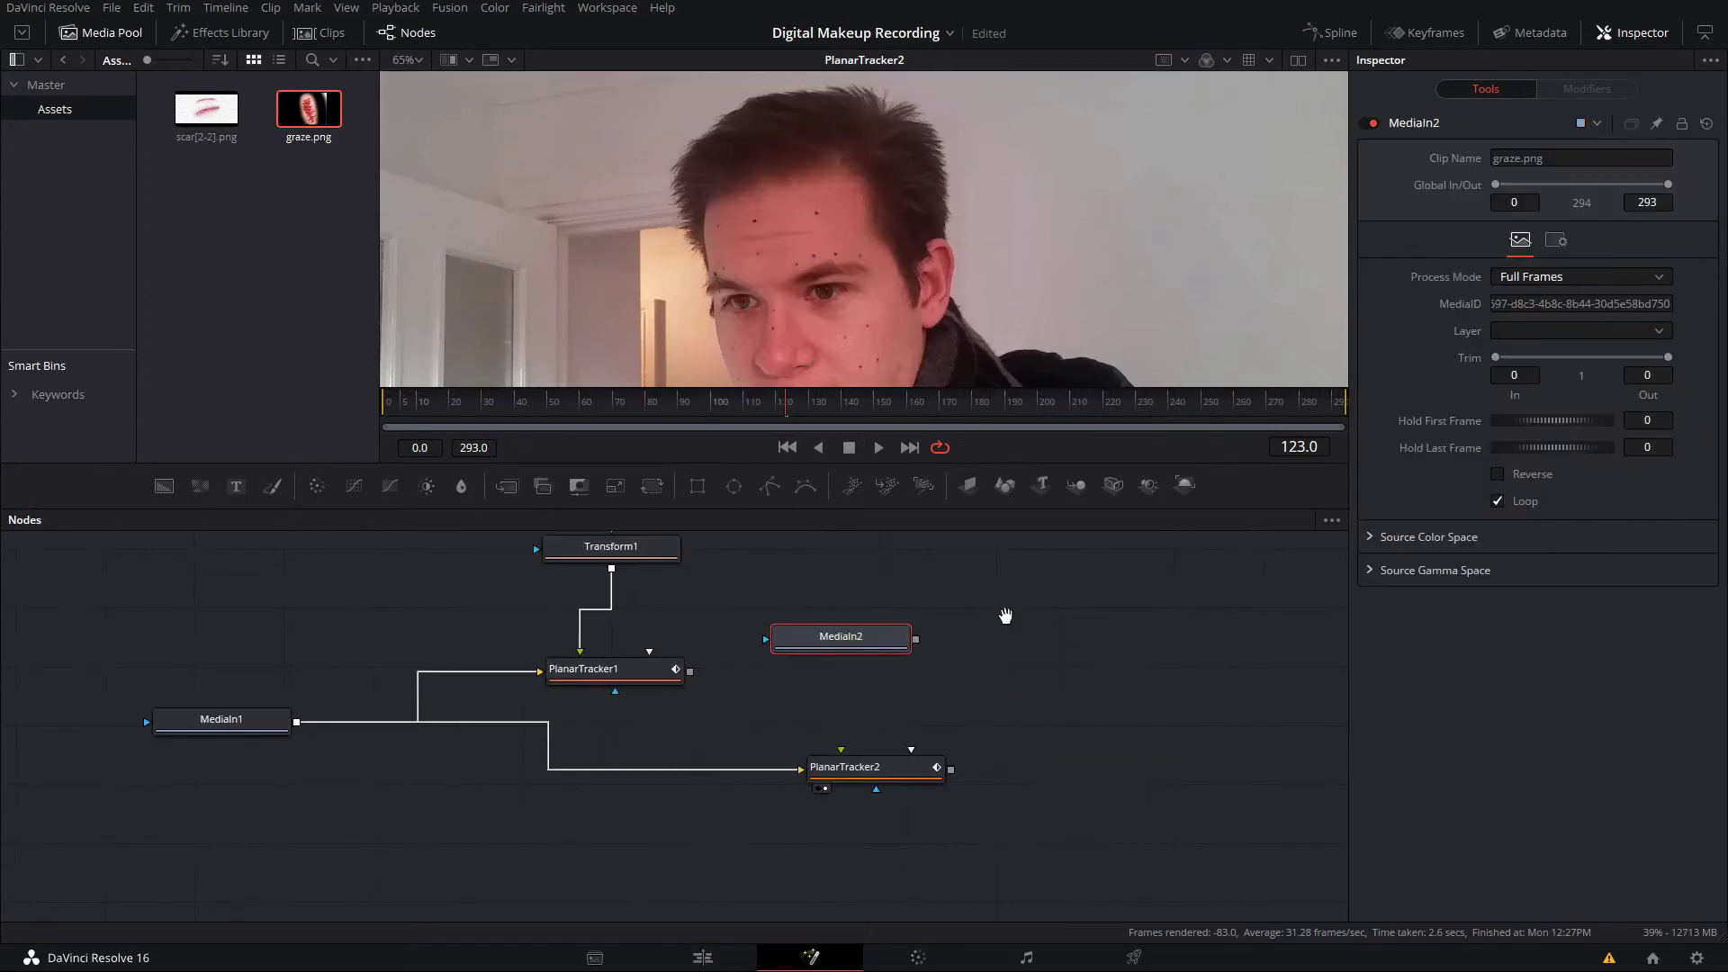
pyautogui.moveTo(801, 648); pyautogui.dragTo(794, 598)
pyautogui.press('1')
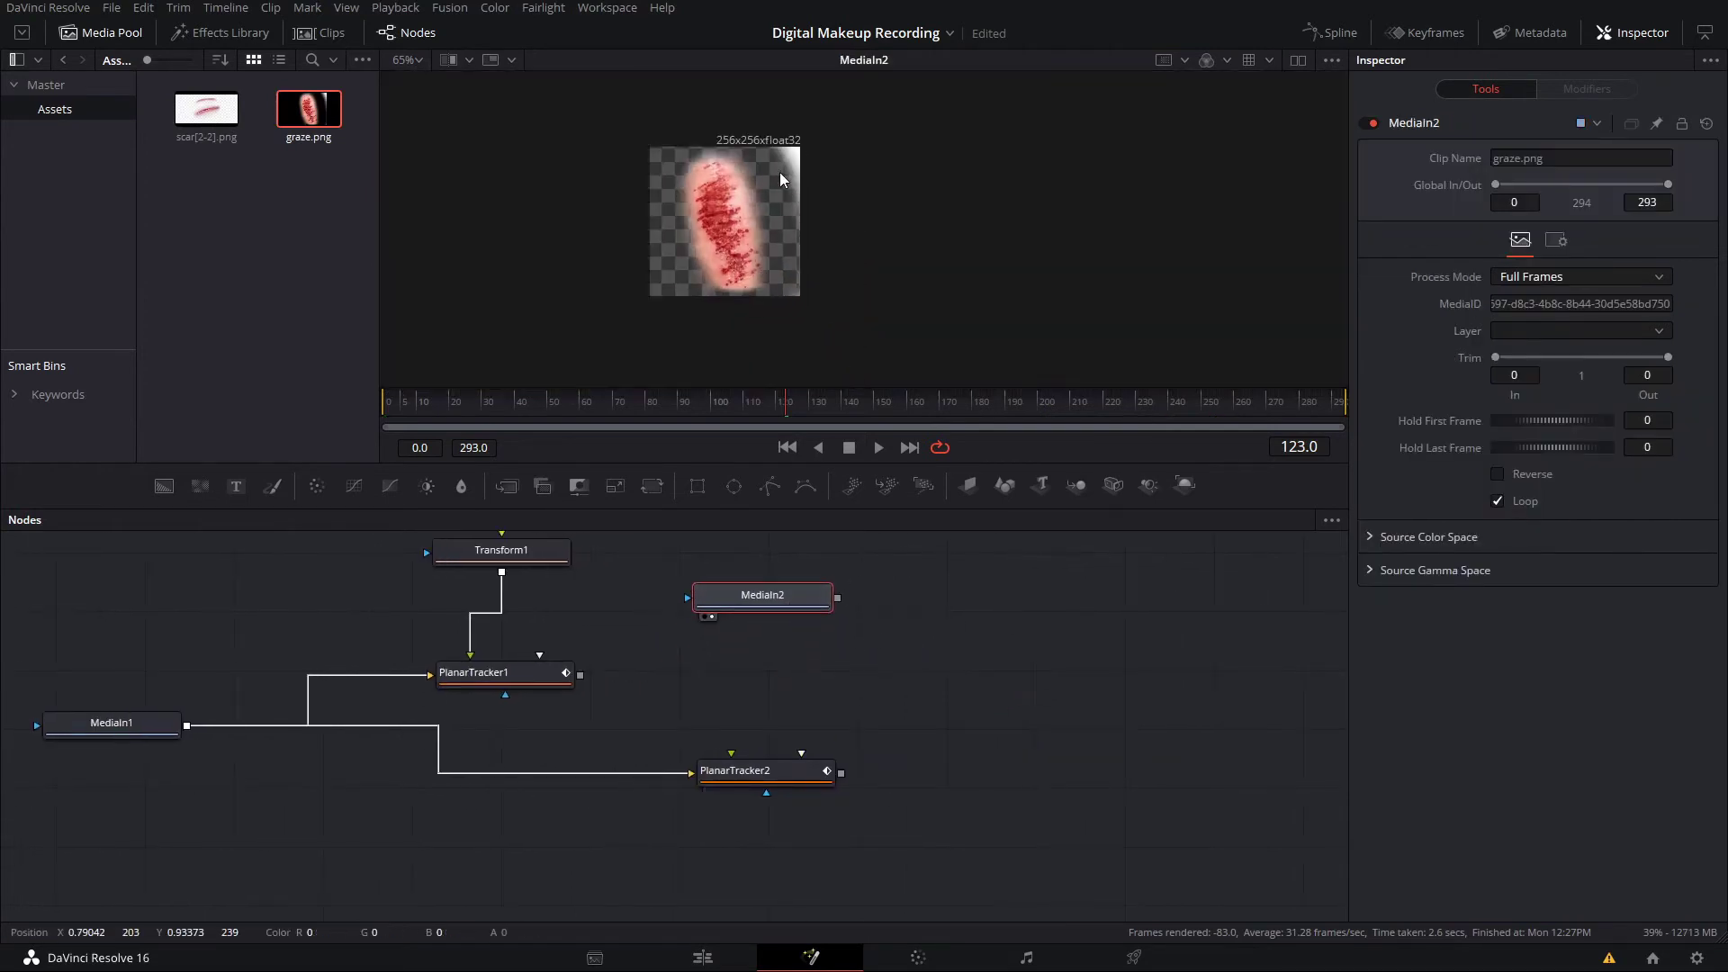
pyautogui.moveTo(864, 603); pyautogui.dragTo(884, 695)
# - Draw a closed polygon mask around the graze to exclude the white corner, connect it to MediaIn2, and adjust the mask's edge settings
pyautogui.click(752, 548)
pyautogui.click(771, 487)
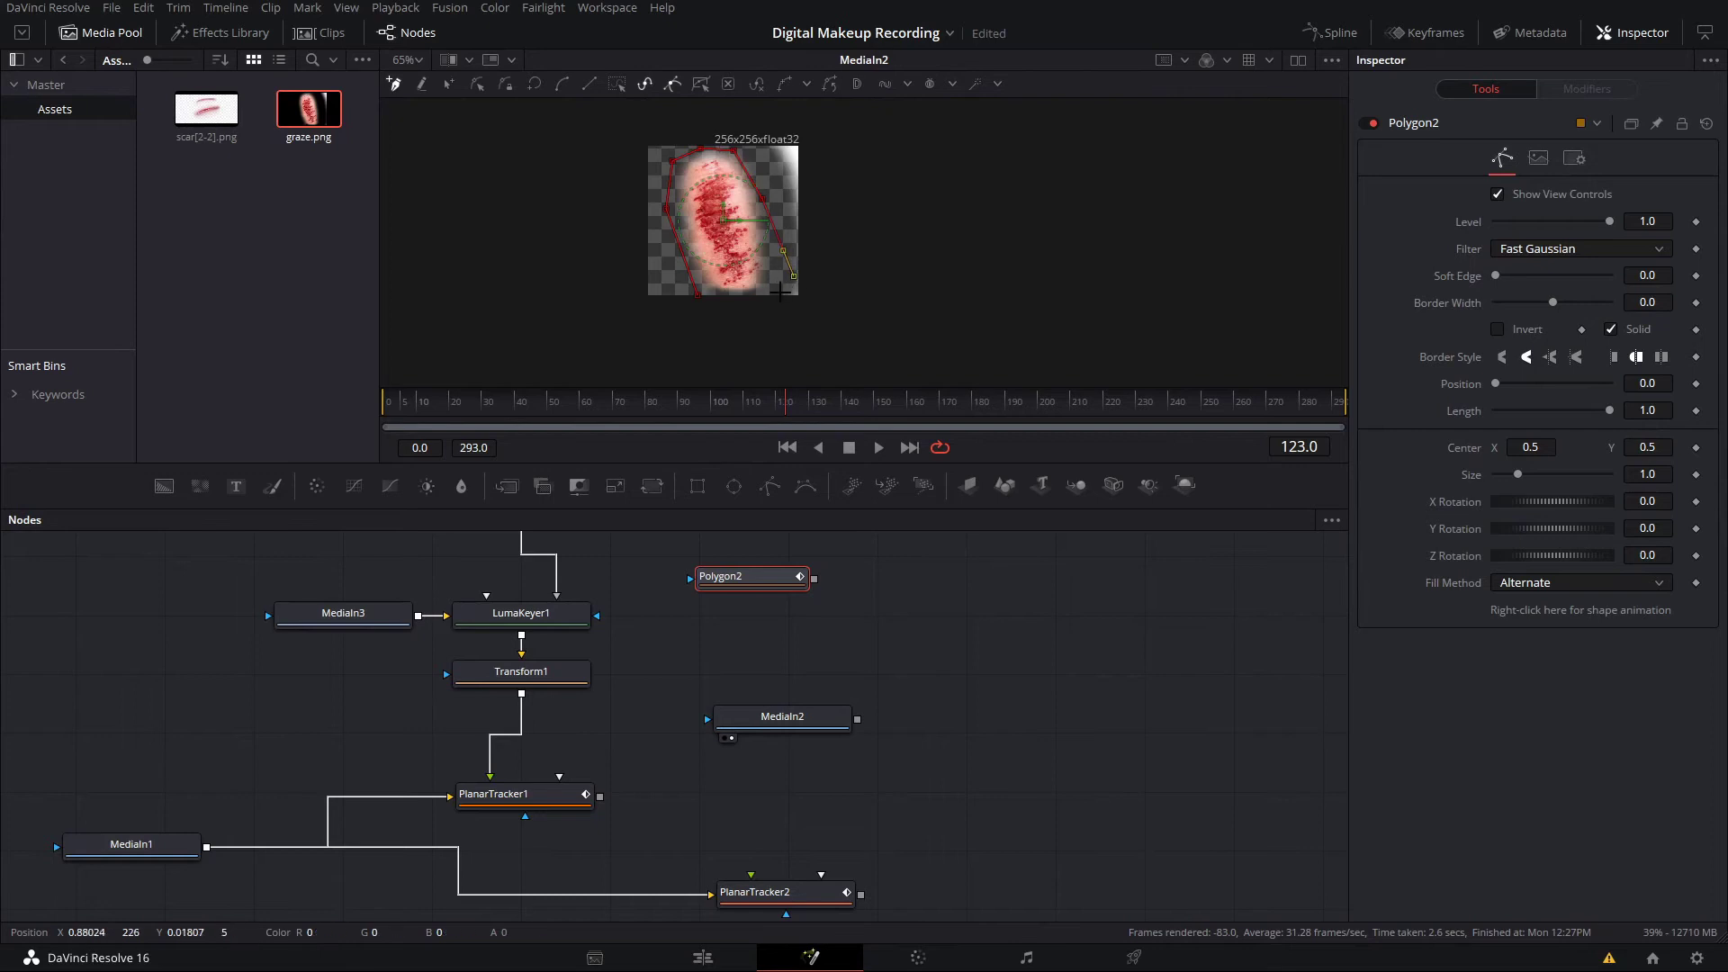
pyautogui.click(701, 296)
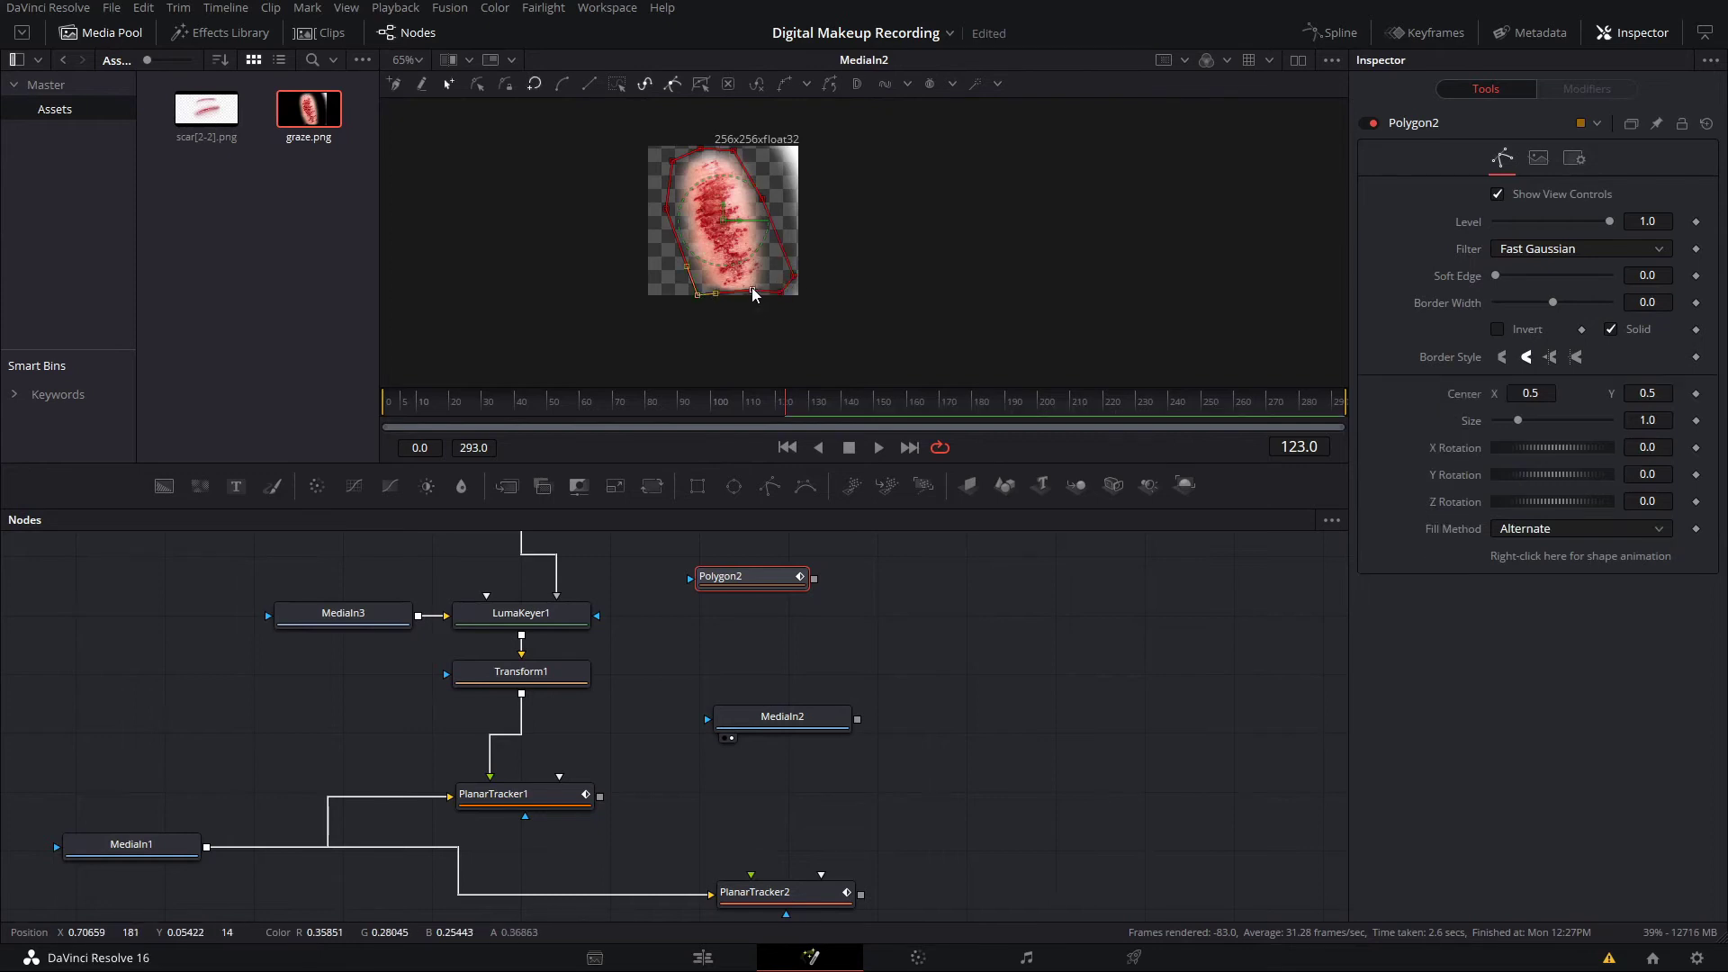
pyautogui.moveTo(813, 709); pyautogui.dragTo(771, 692)
pyautogui.click(955, 645)
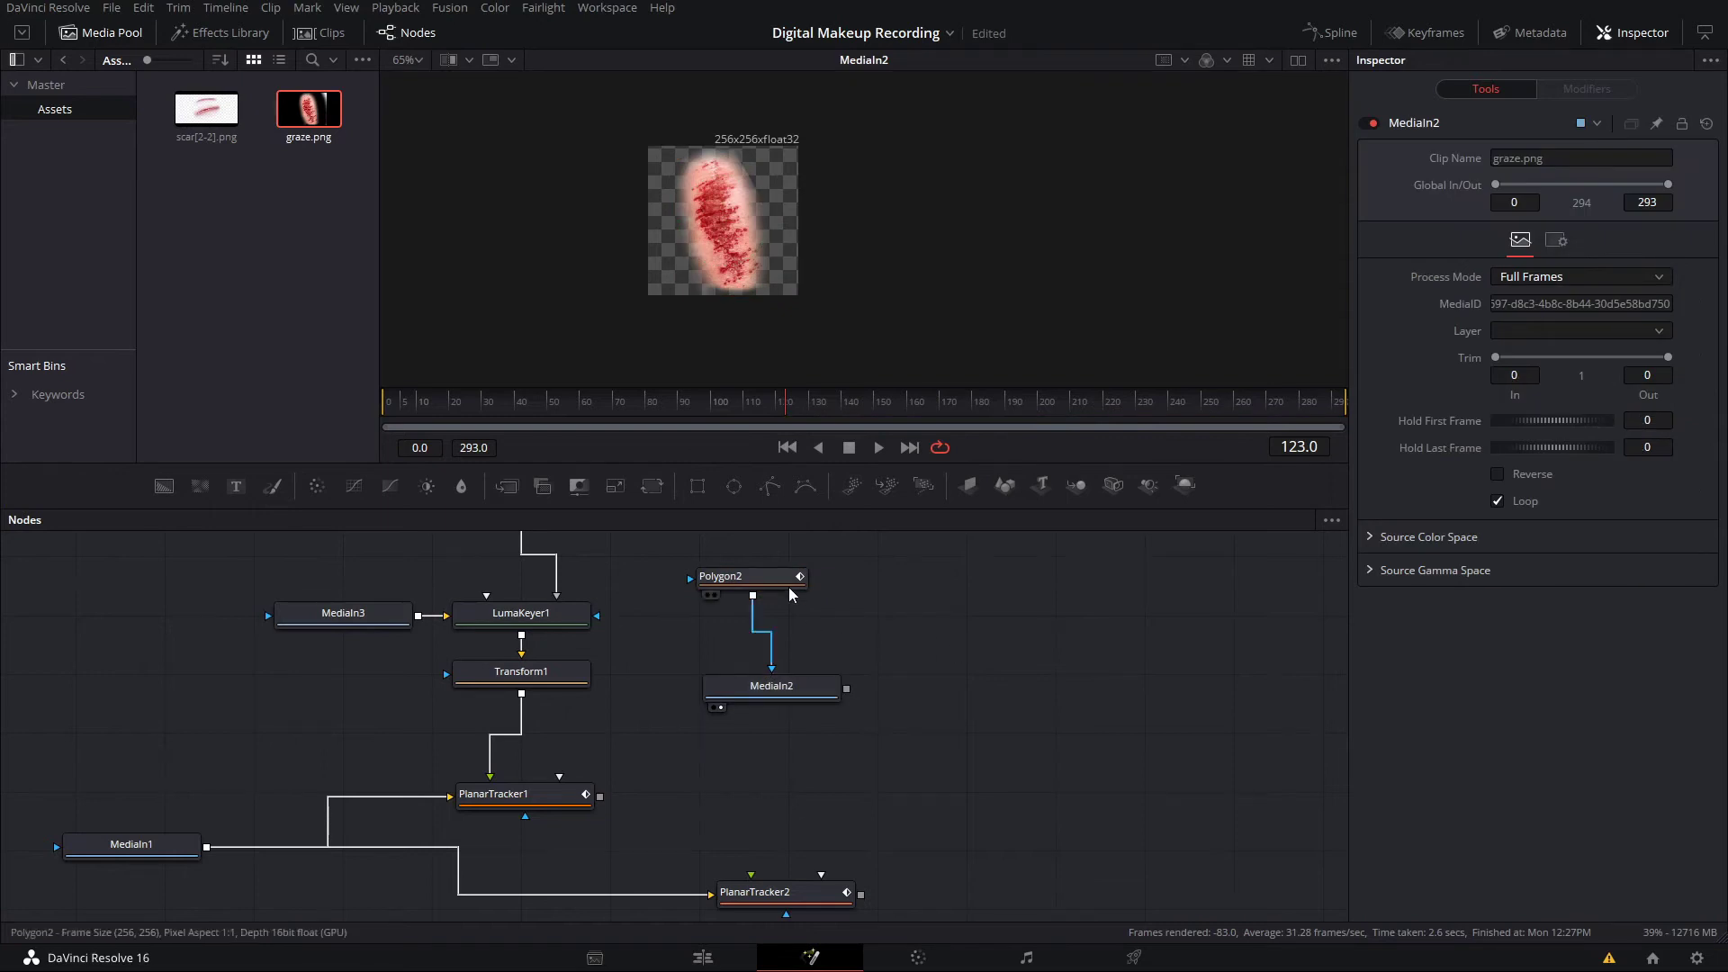
pyautogui.click(737, 578)
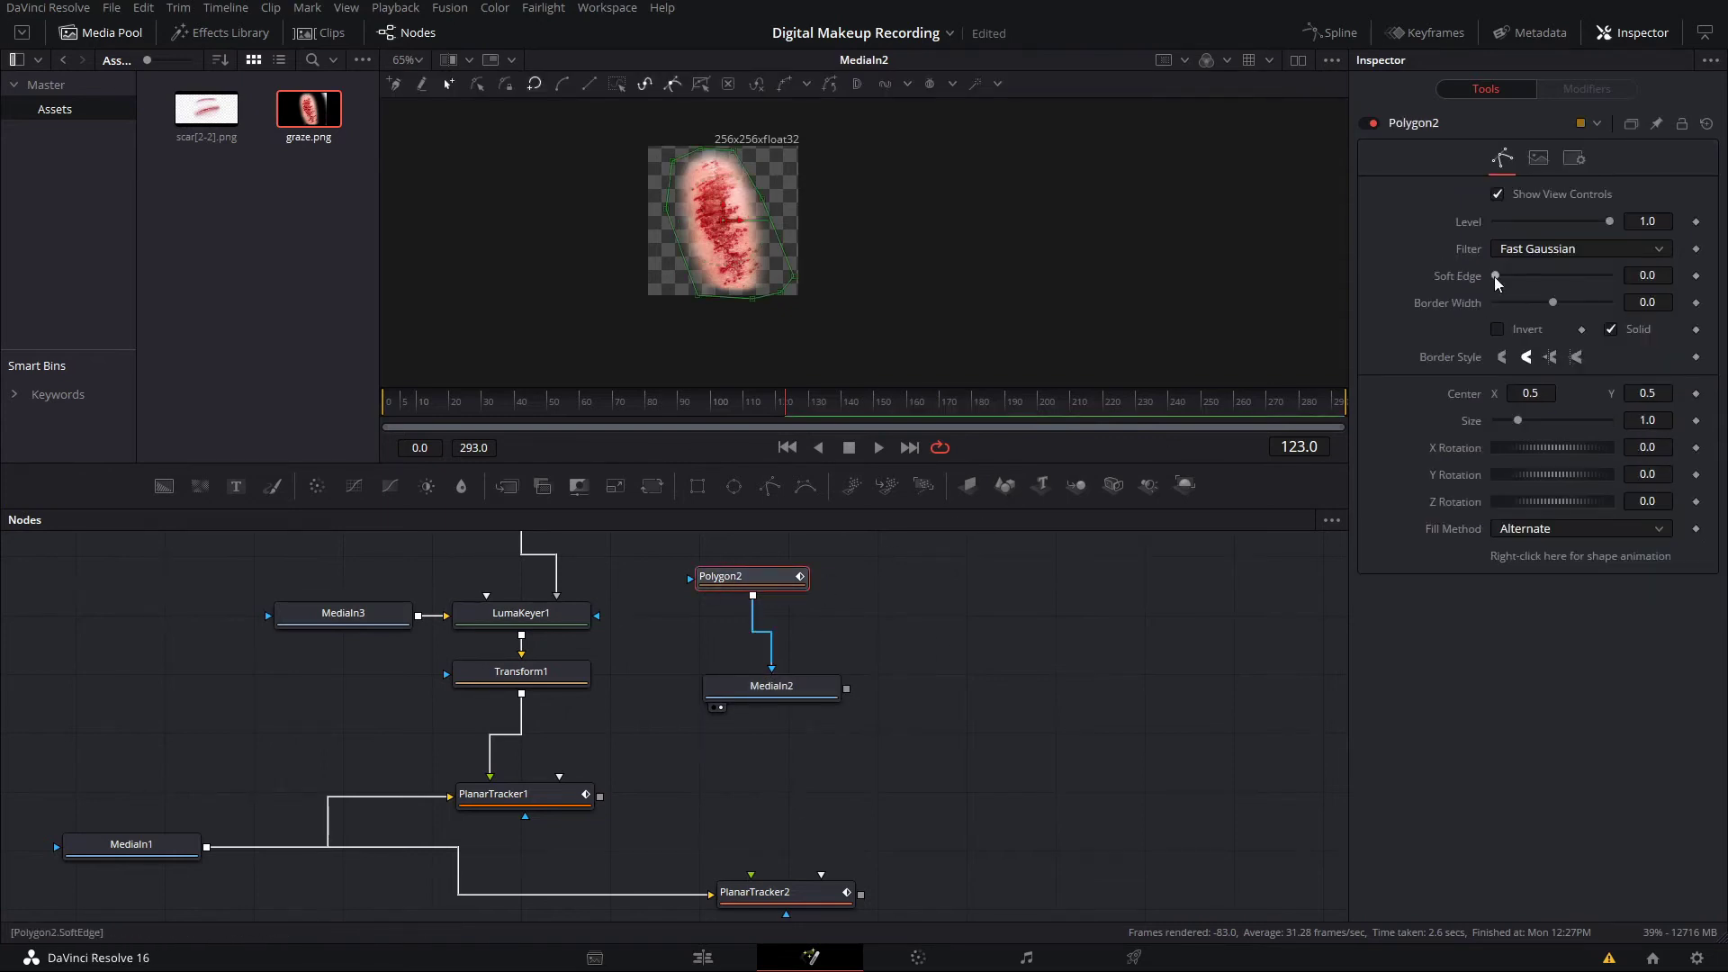
pyautogui.moveTo(1550, 303); pyautogui.dragTo(1510, 303)
# - Connect the masked graze to PlanarTracker2's corner pin input, view the tracker, and set its operation mode to Corner Pin
pyautogui.moveTo(846, 689); pyautogui.dragTo(768, 894)
pyautogui.click(768, 895)
pyautogui.press('2')
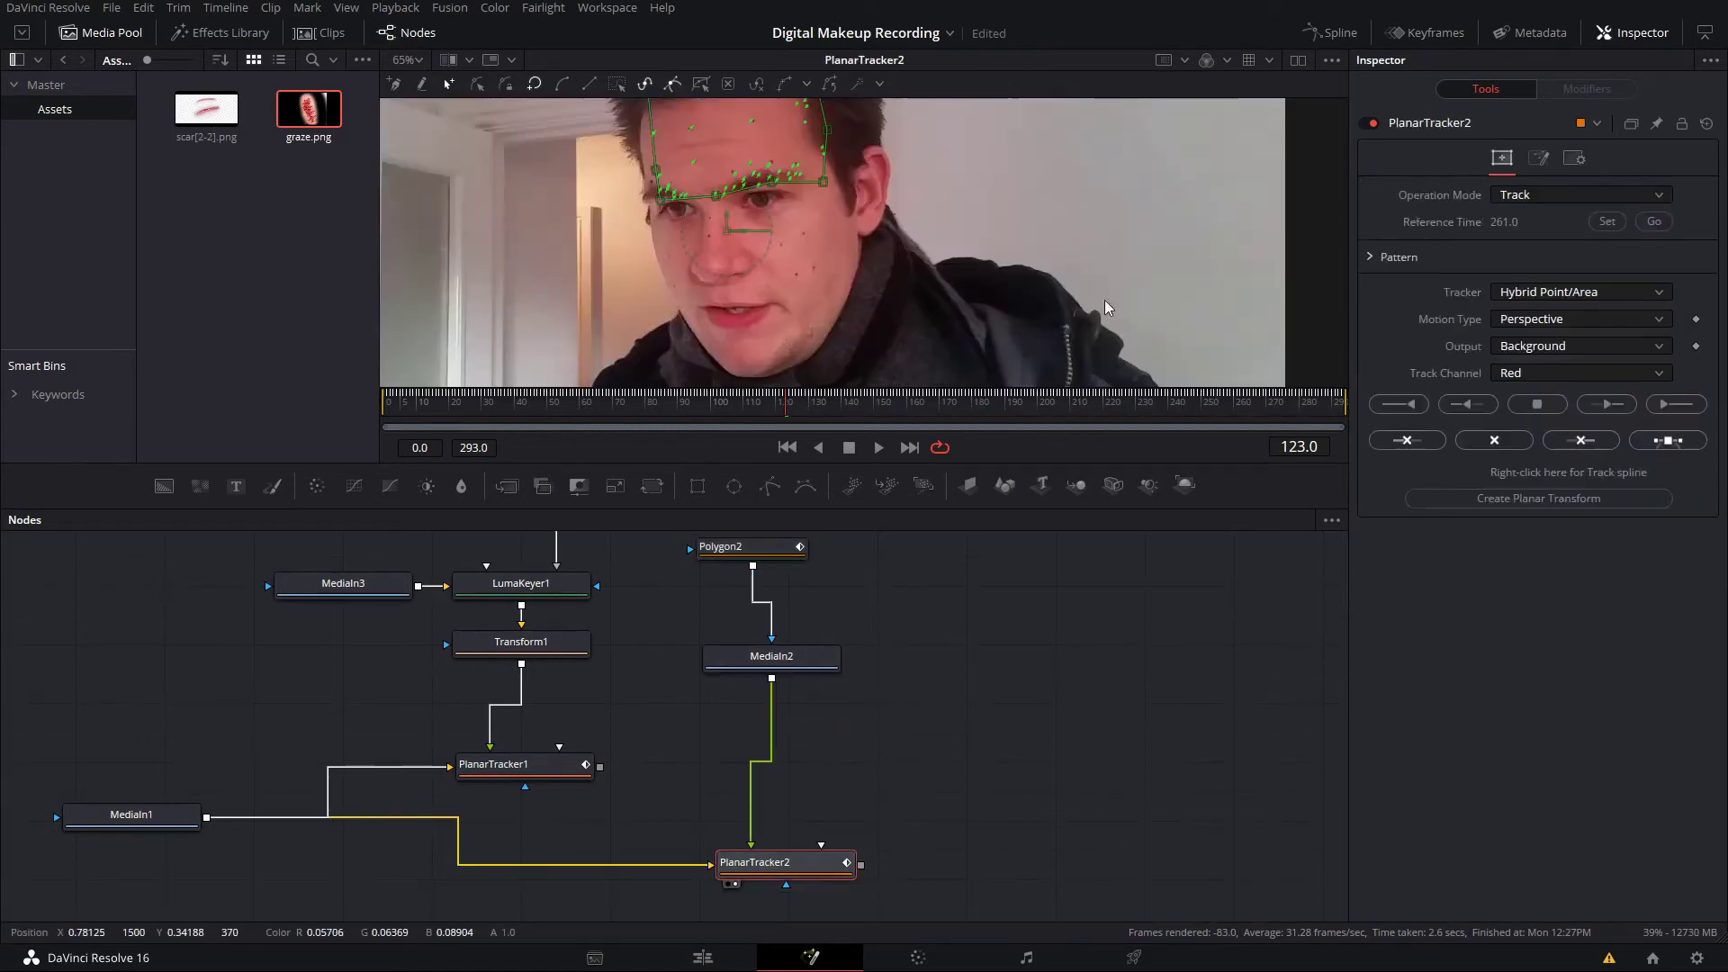
pyautogui.click(1546, 192)
pyautogui.click(1547, 256)
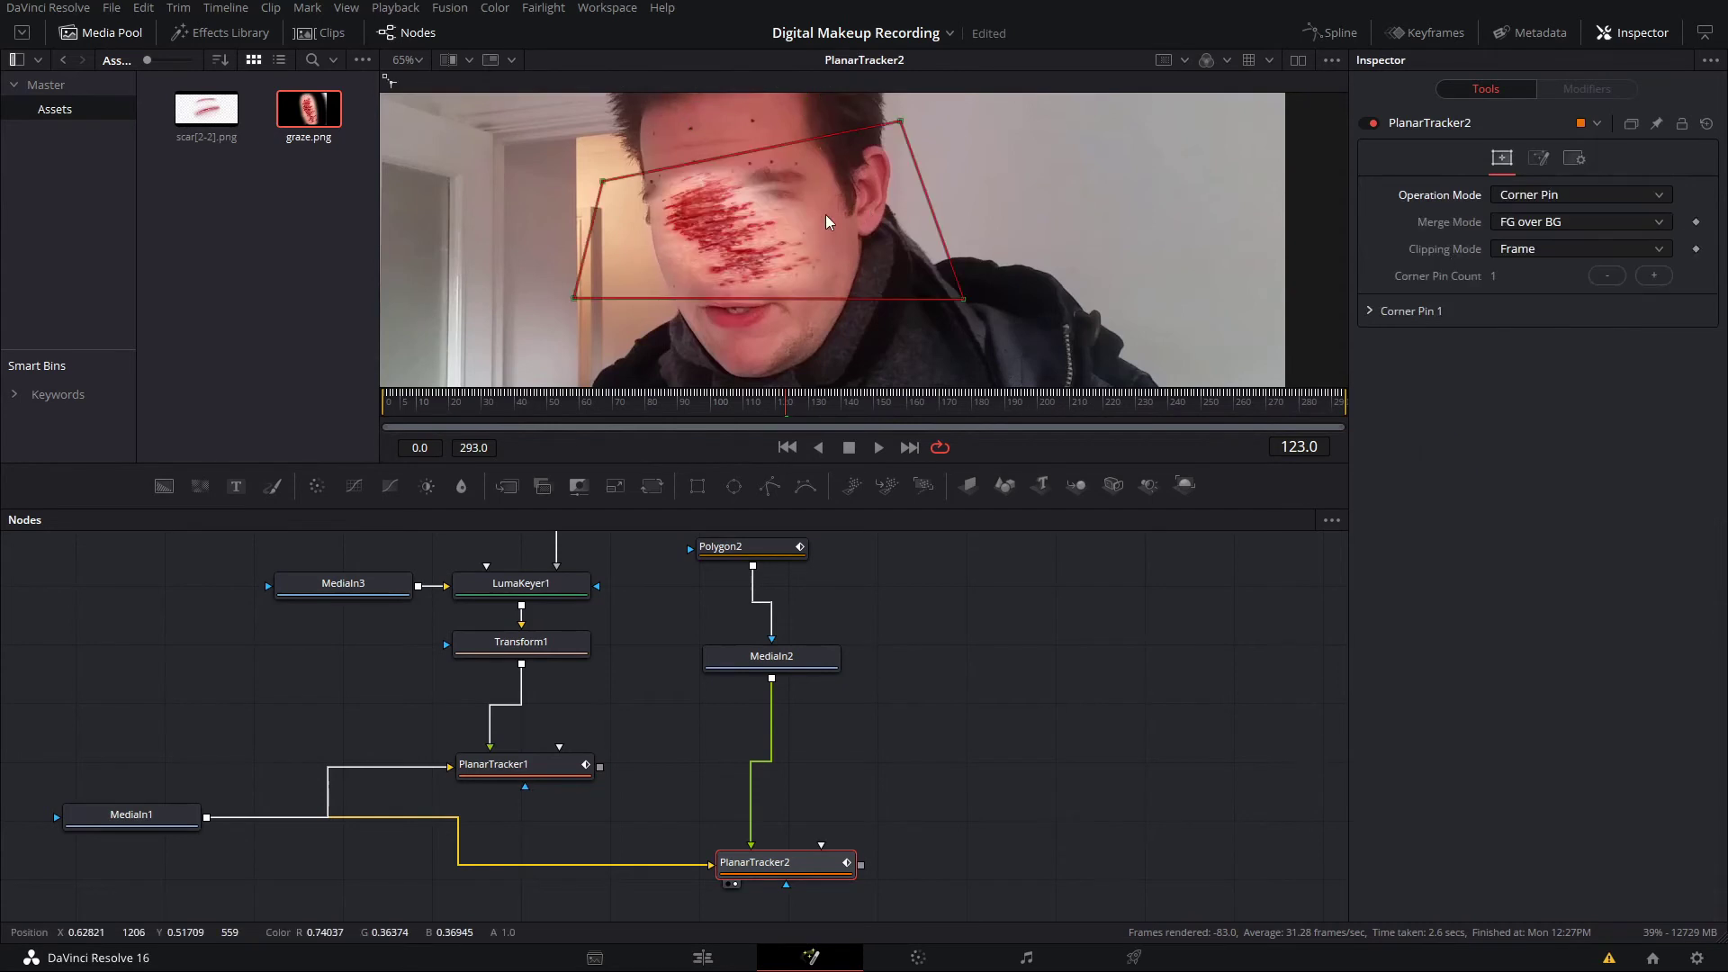
# - Move the four corner pin points to fit the graze onto the forehead, then play and scrub the clip to check it
pyautogui.scroll(-2, 842, 270)
pyautogui.scroll(2, 834, 301)
pyautogui.moveTo(677, 234); pyautogui.dragTo(695, 144)
pyautogui.moveTo(972, 182); pyautogui.dragTo(888, 107)
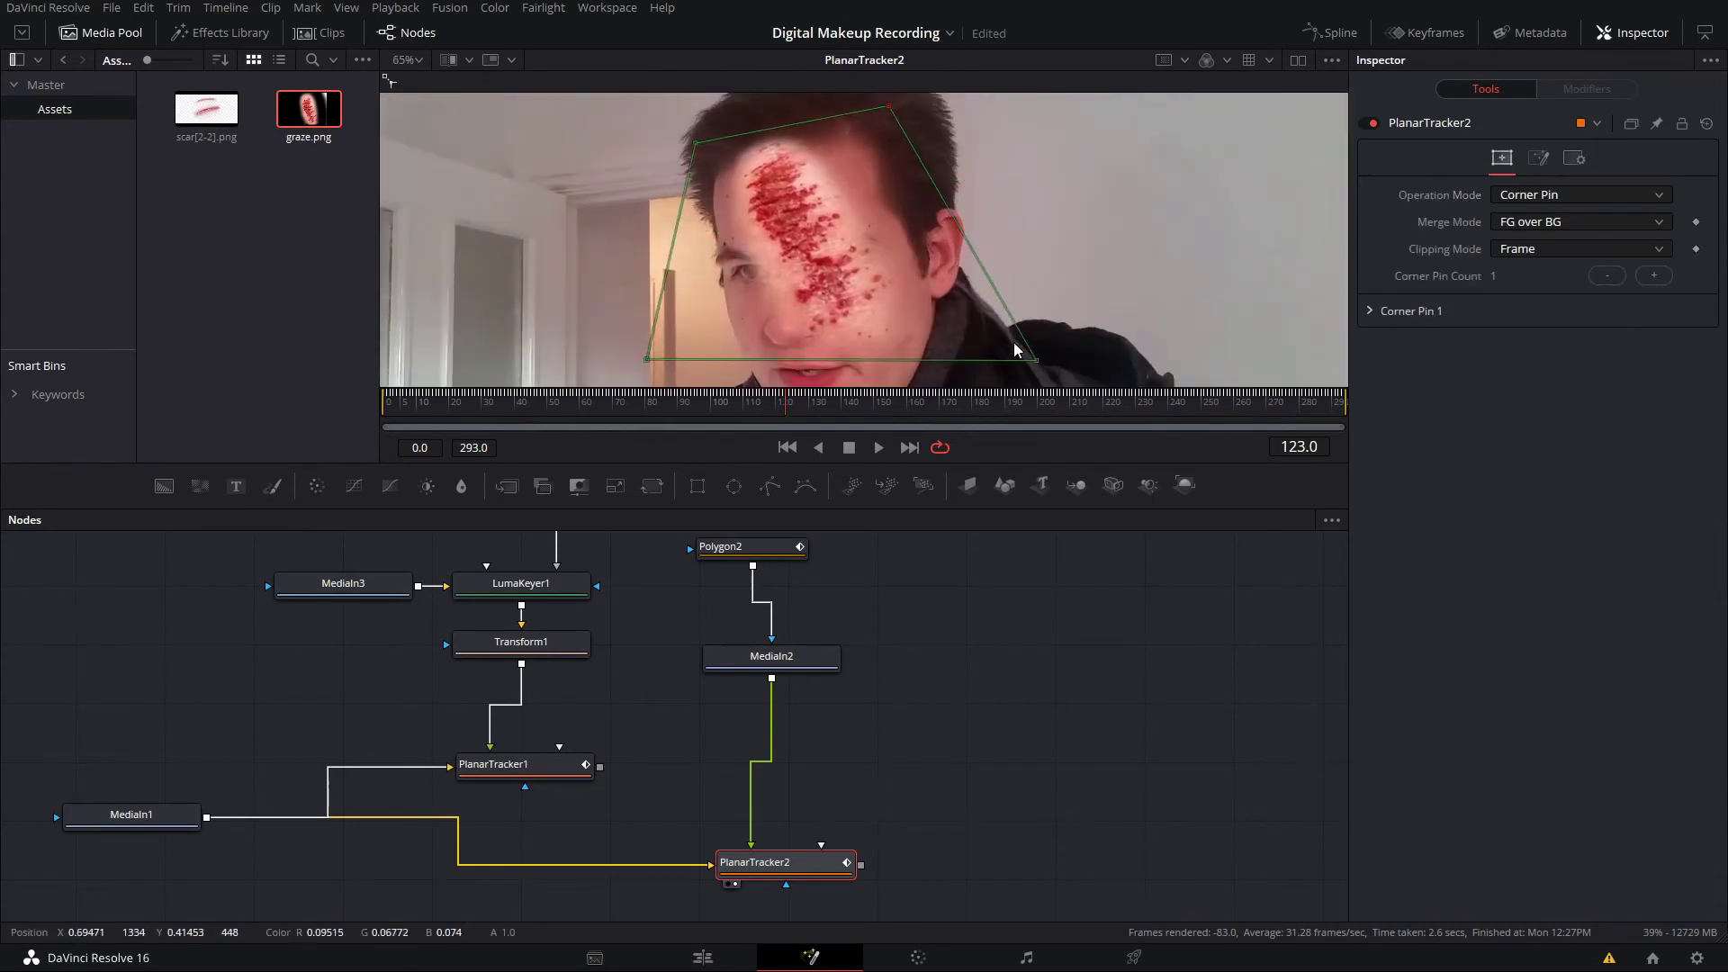
pyautogui.moveTo(1037, 362); pyautogui.dragTo(890, 229)
pyautogui.moveTo(649, 358); pyautogui.dragTo(704, 261)
pyautogui.press('space')
pyautogui.click(1114, 755)
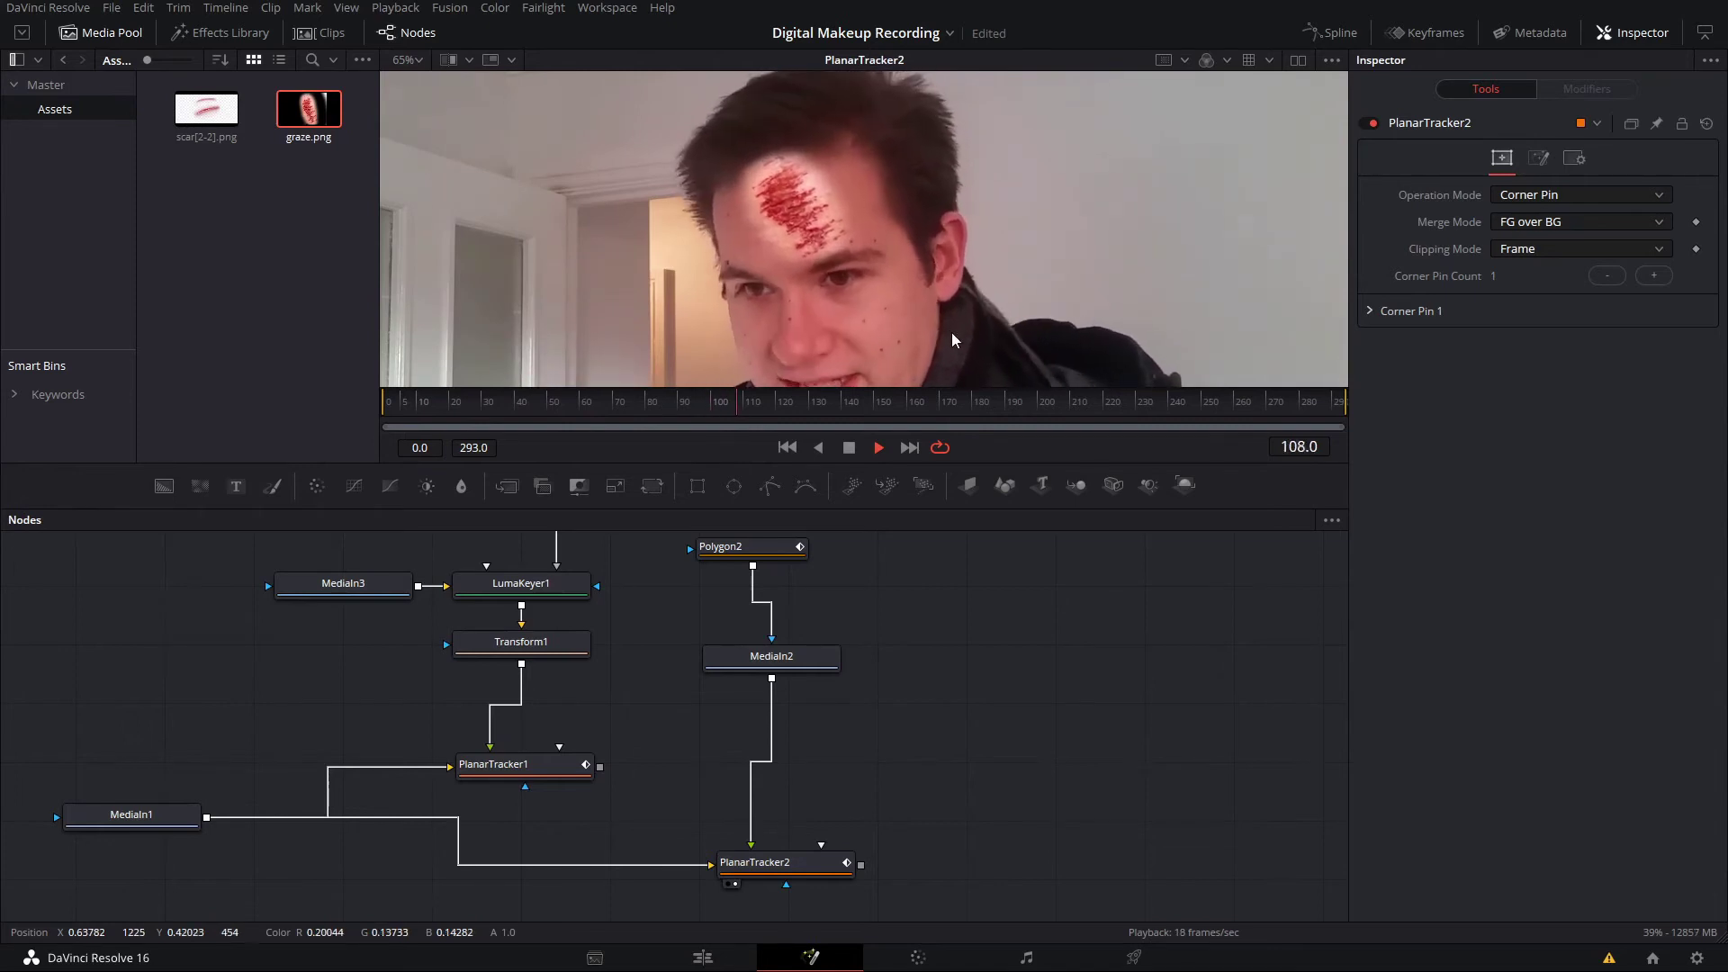
pyautogui.click(851, 449)
pyautogui.moveTo(1105, 407); pyautogui.dragTo(461, 405)
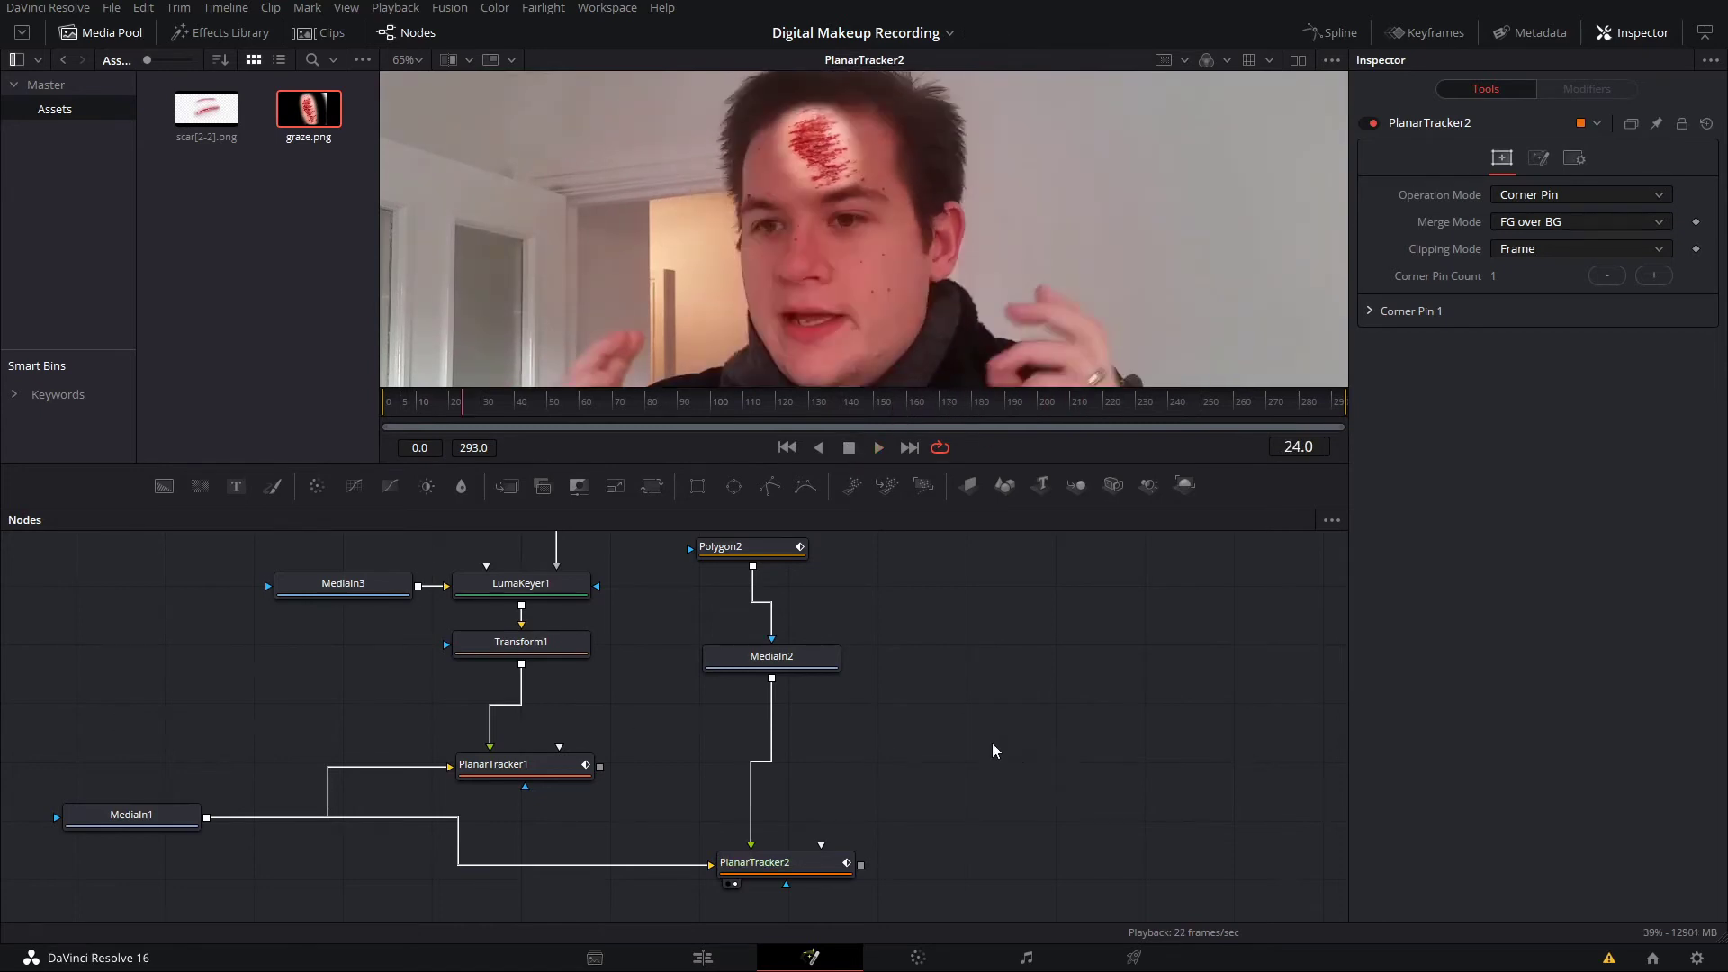
# - Insert a Transform node between MediaIn2 and PlanarTracker2
pyautogui.click(807, 660)
pyautogui.hotkey('shift', 'space')
pyautogui.write('plan')
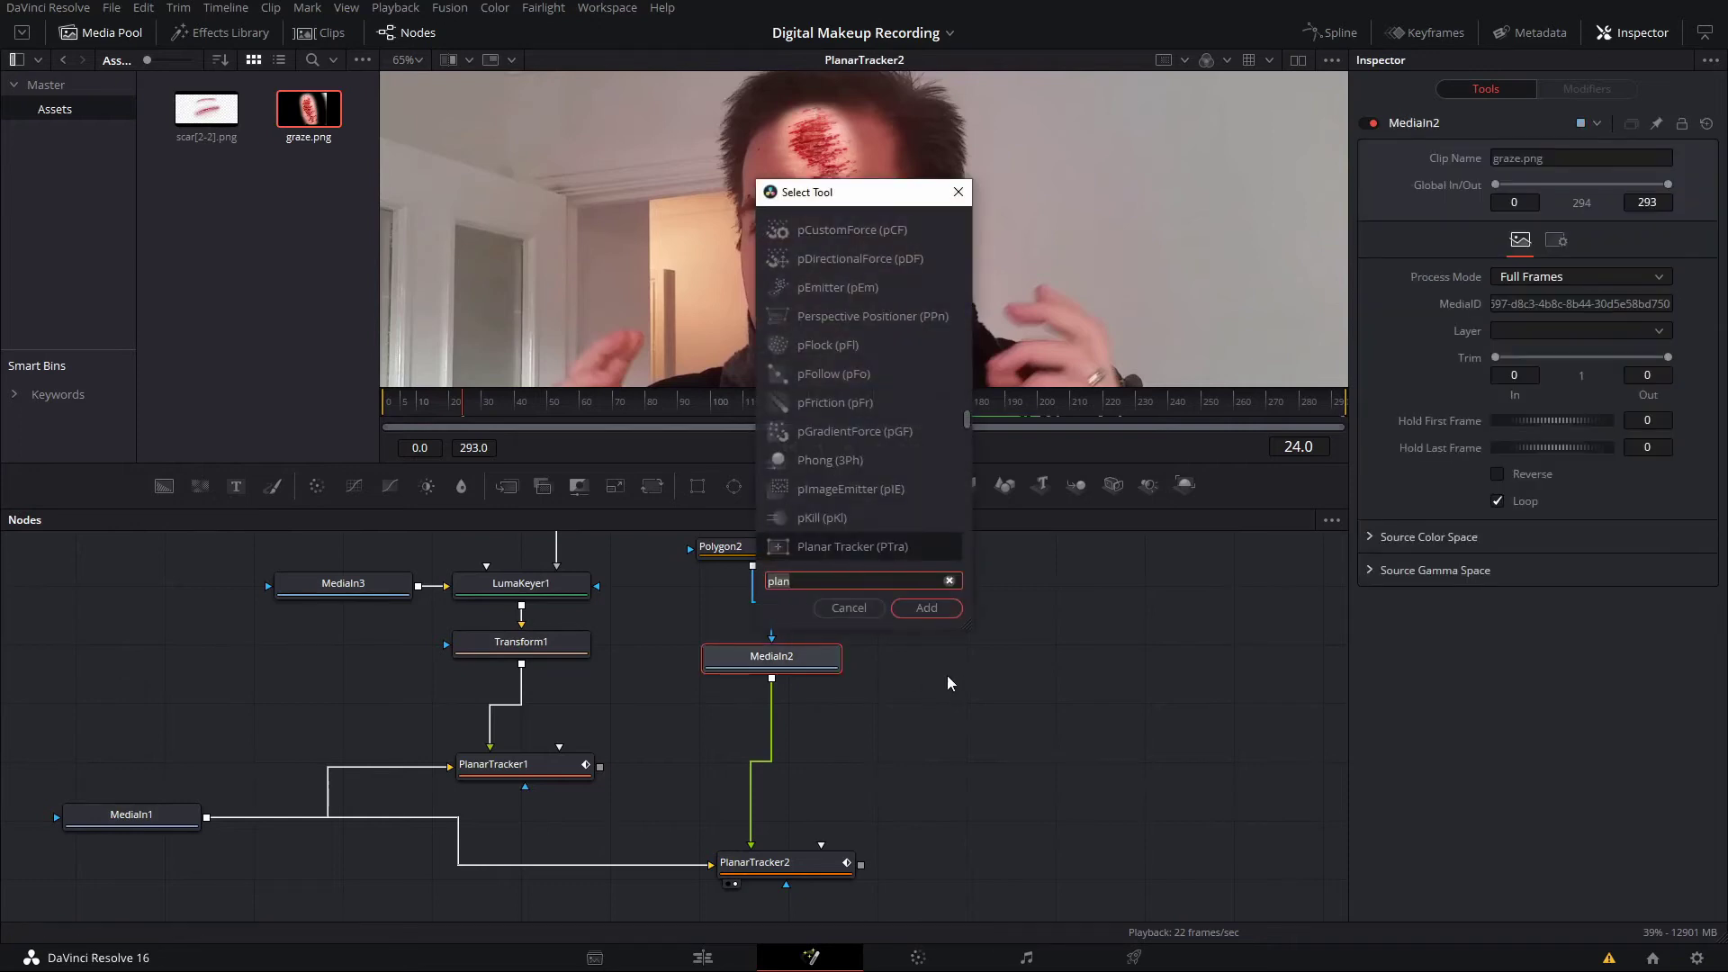
pyautogui.press('BackSpace')
pyautogui.press('BackSpace')
pyautogui.press('BackSpace')
pyautogui.press('BackSpace')
pyautogui.write('xf')
pyautogui.press('Return')
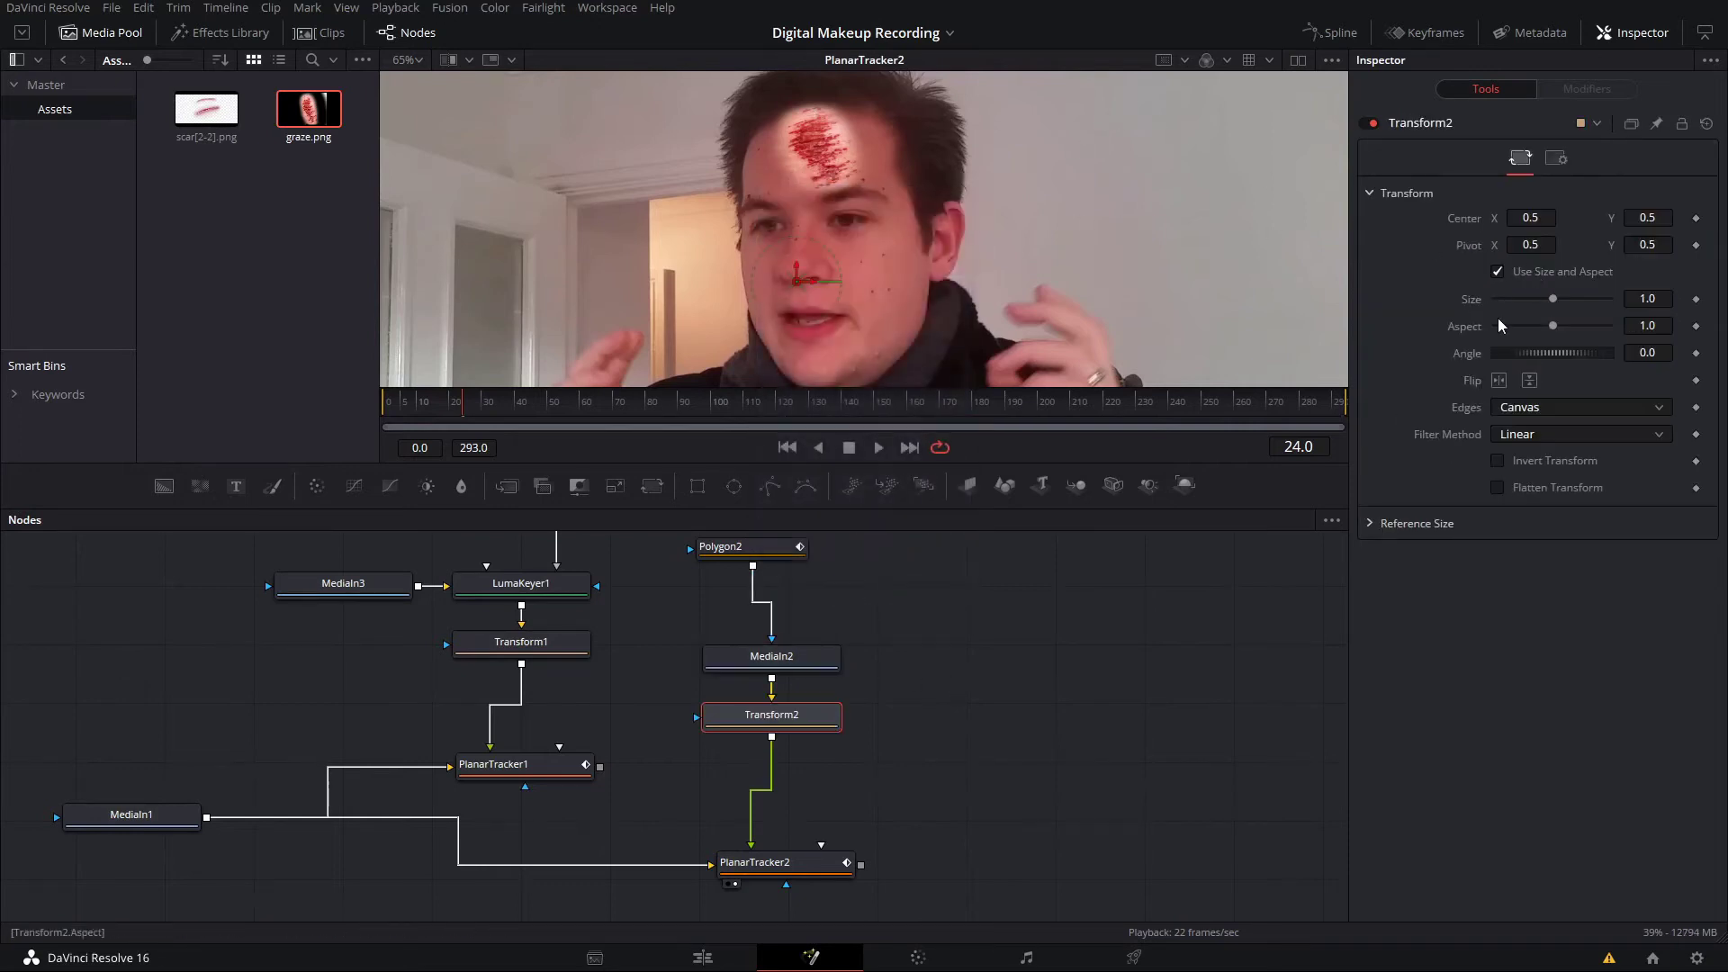
# - Set the graze transform's center to 0.434294, 0.410256, its size to 0.78 and its angle to 33.9, and play back the result
pyautogui.moveTo(1552, 297); pyautogui.dragTo(1537, 353)
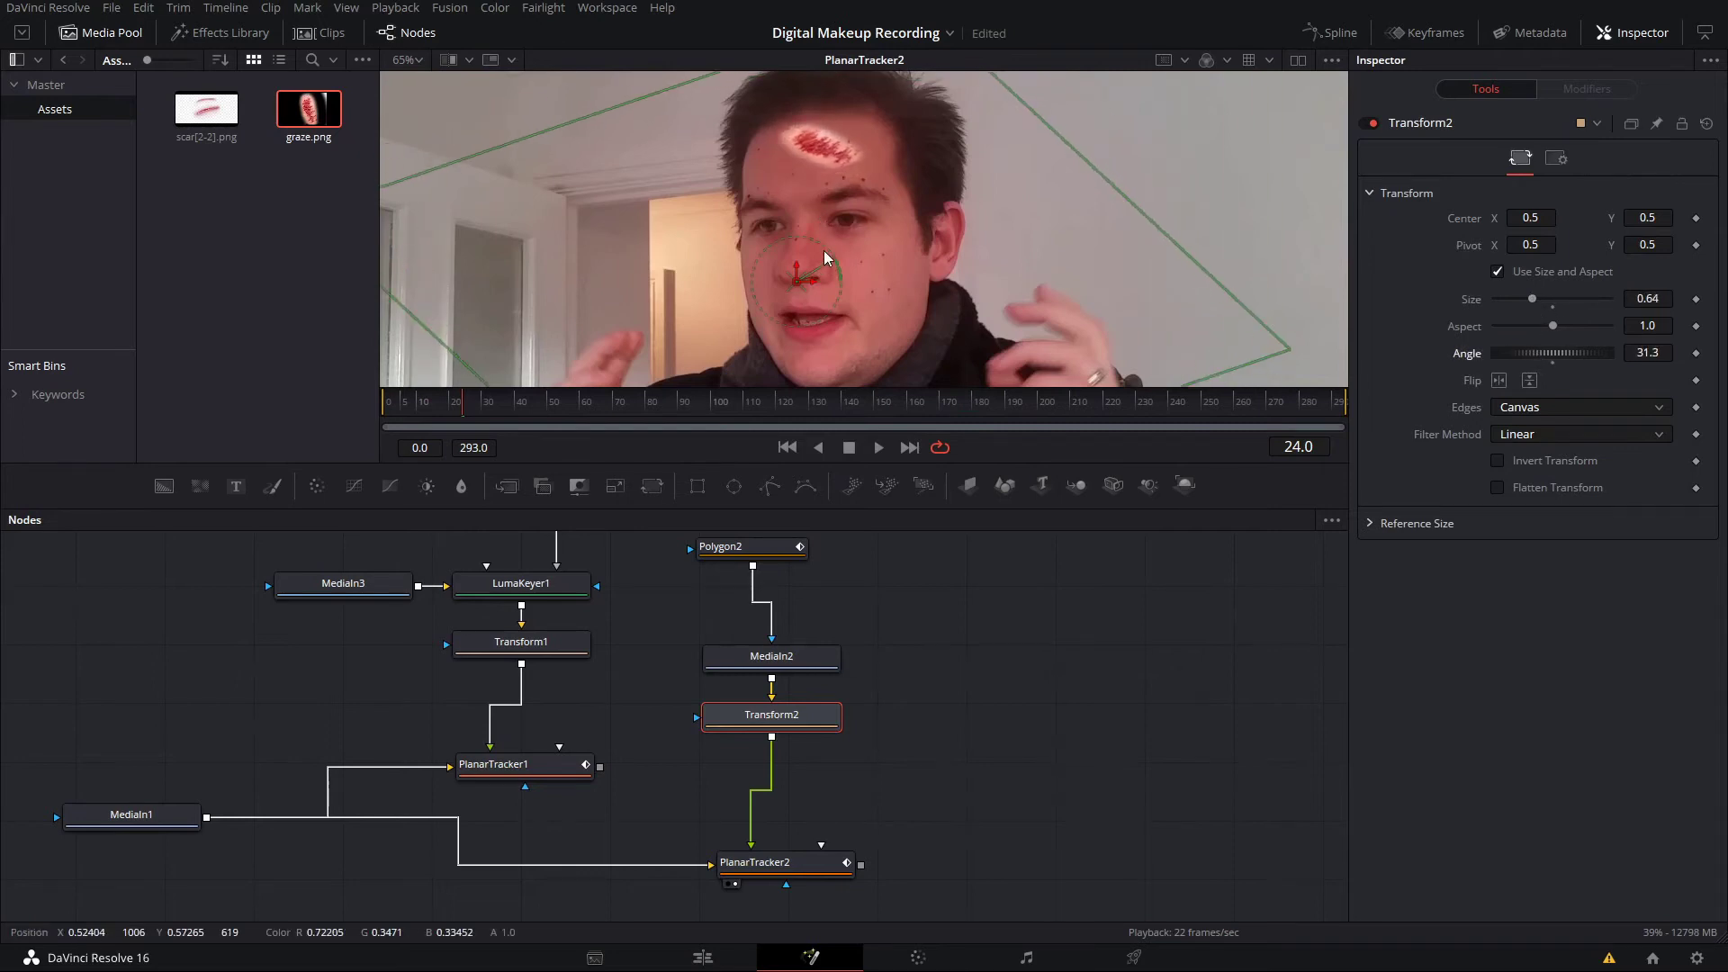
pyautogui.moveTo(801, 281); pyautogui.dragTo(727, 339)
pyautogui.scroll(3, 841, 88)
pyautogui.scroll(1, 844, 94)
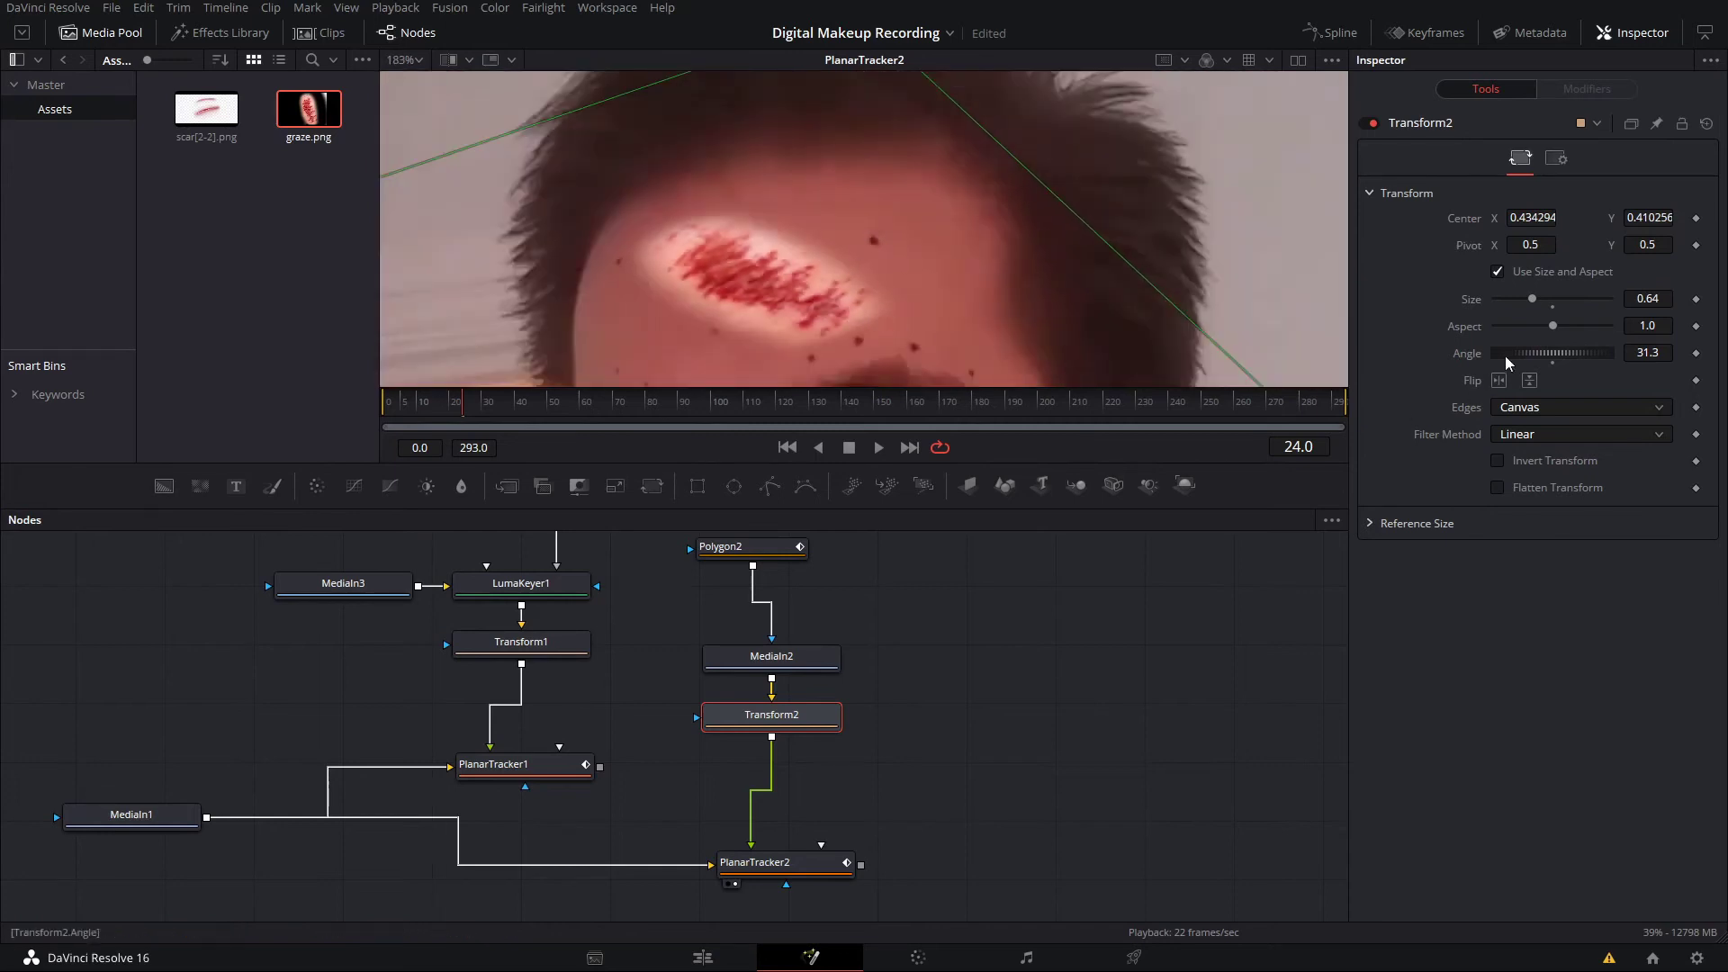
pyautogui.moveTo(1533, 299); pyautogui.dragTo(1536, 354)
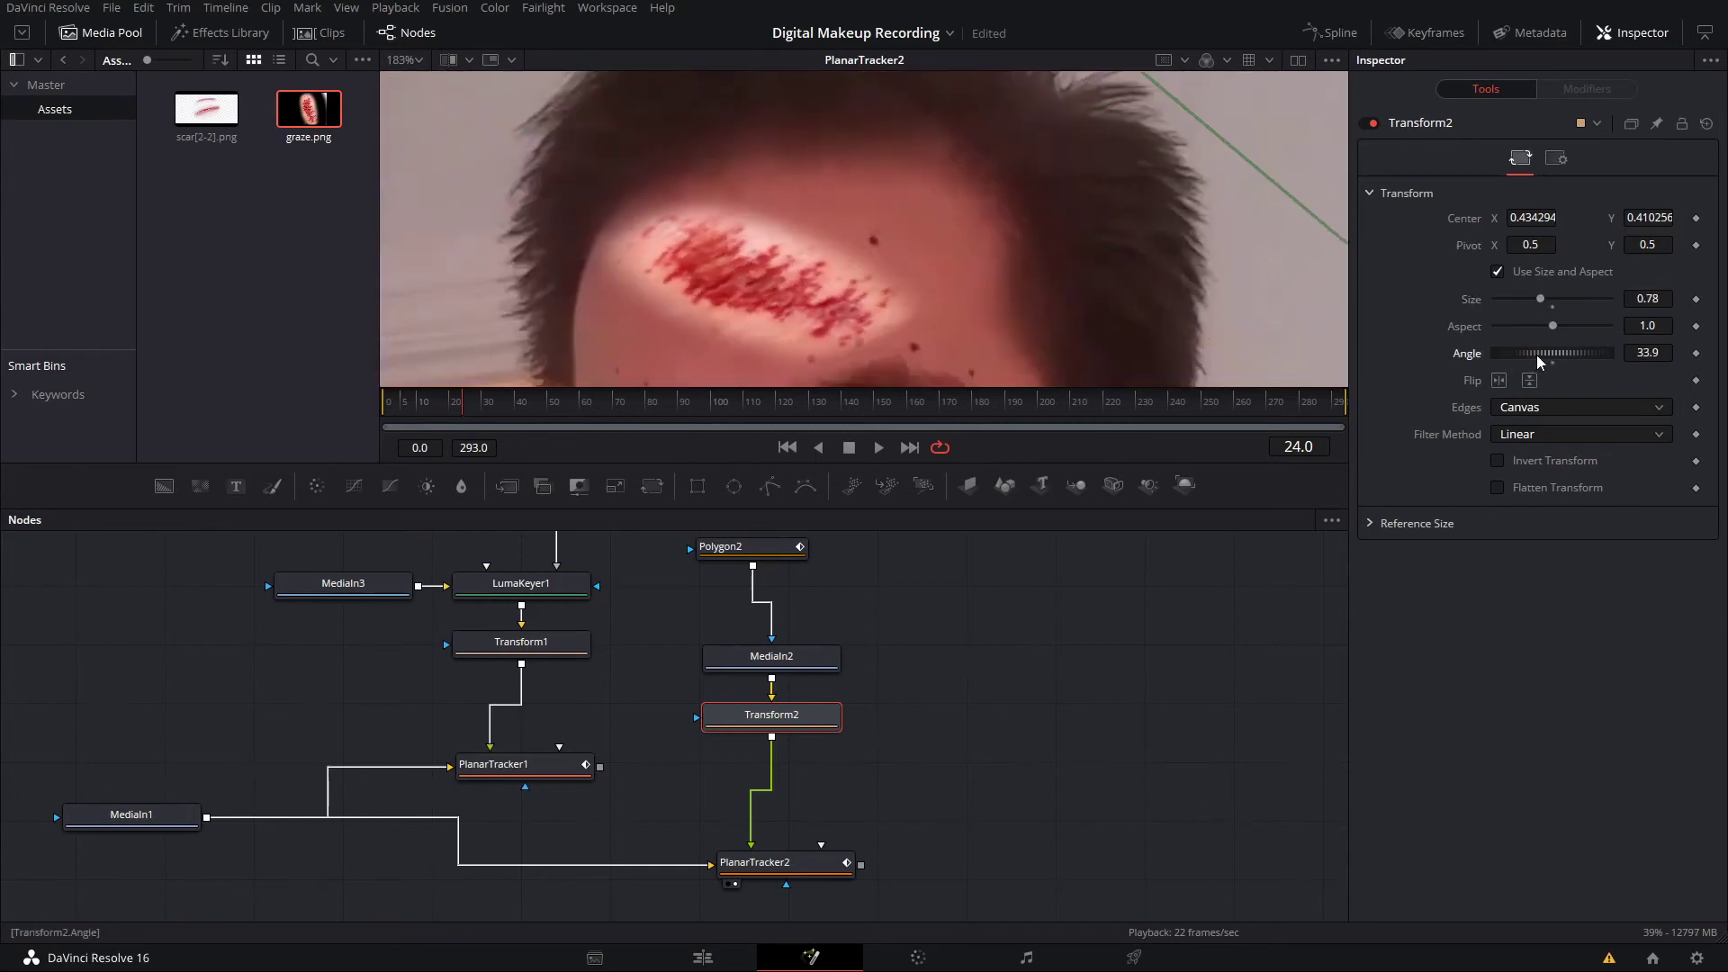
pyautogui.click(1186, 571)
pyautogui.scroll(-3, 1035, 292)
pyautogui.press('space')
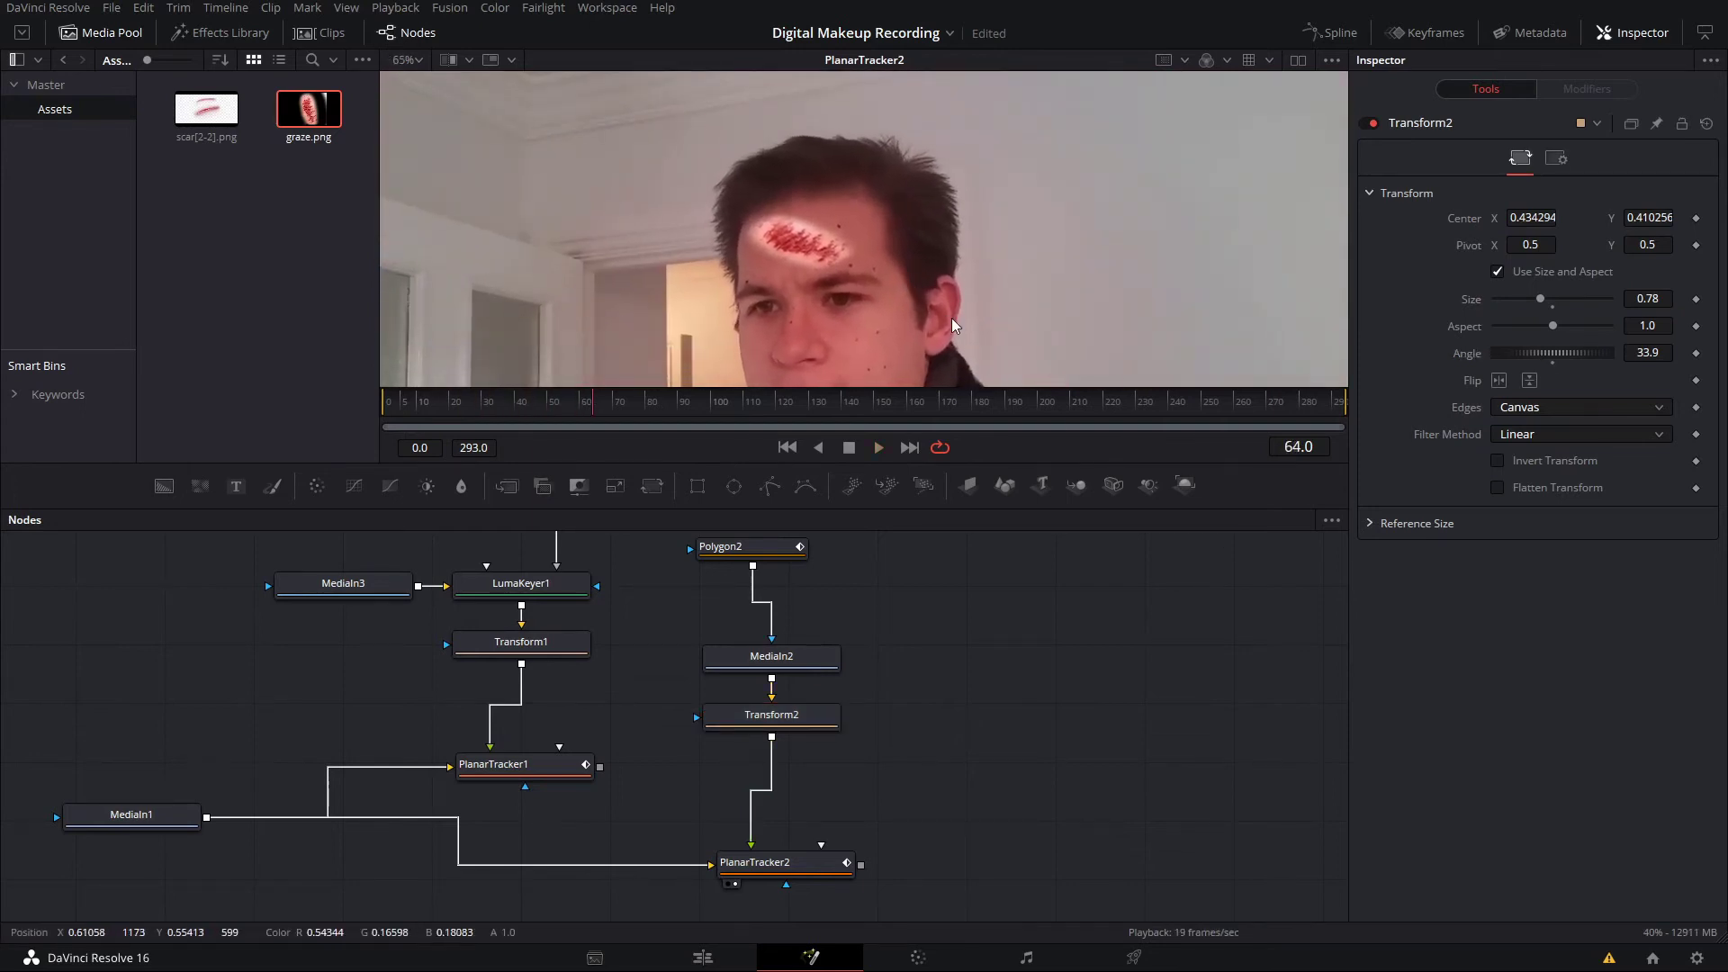
# - Set PlanarTracker2's corner pin apply mode to Soft Light and inspect the blended graze up close across several frames
pyautogui.click(788, 862)
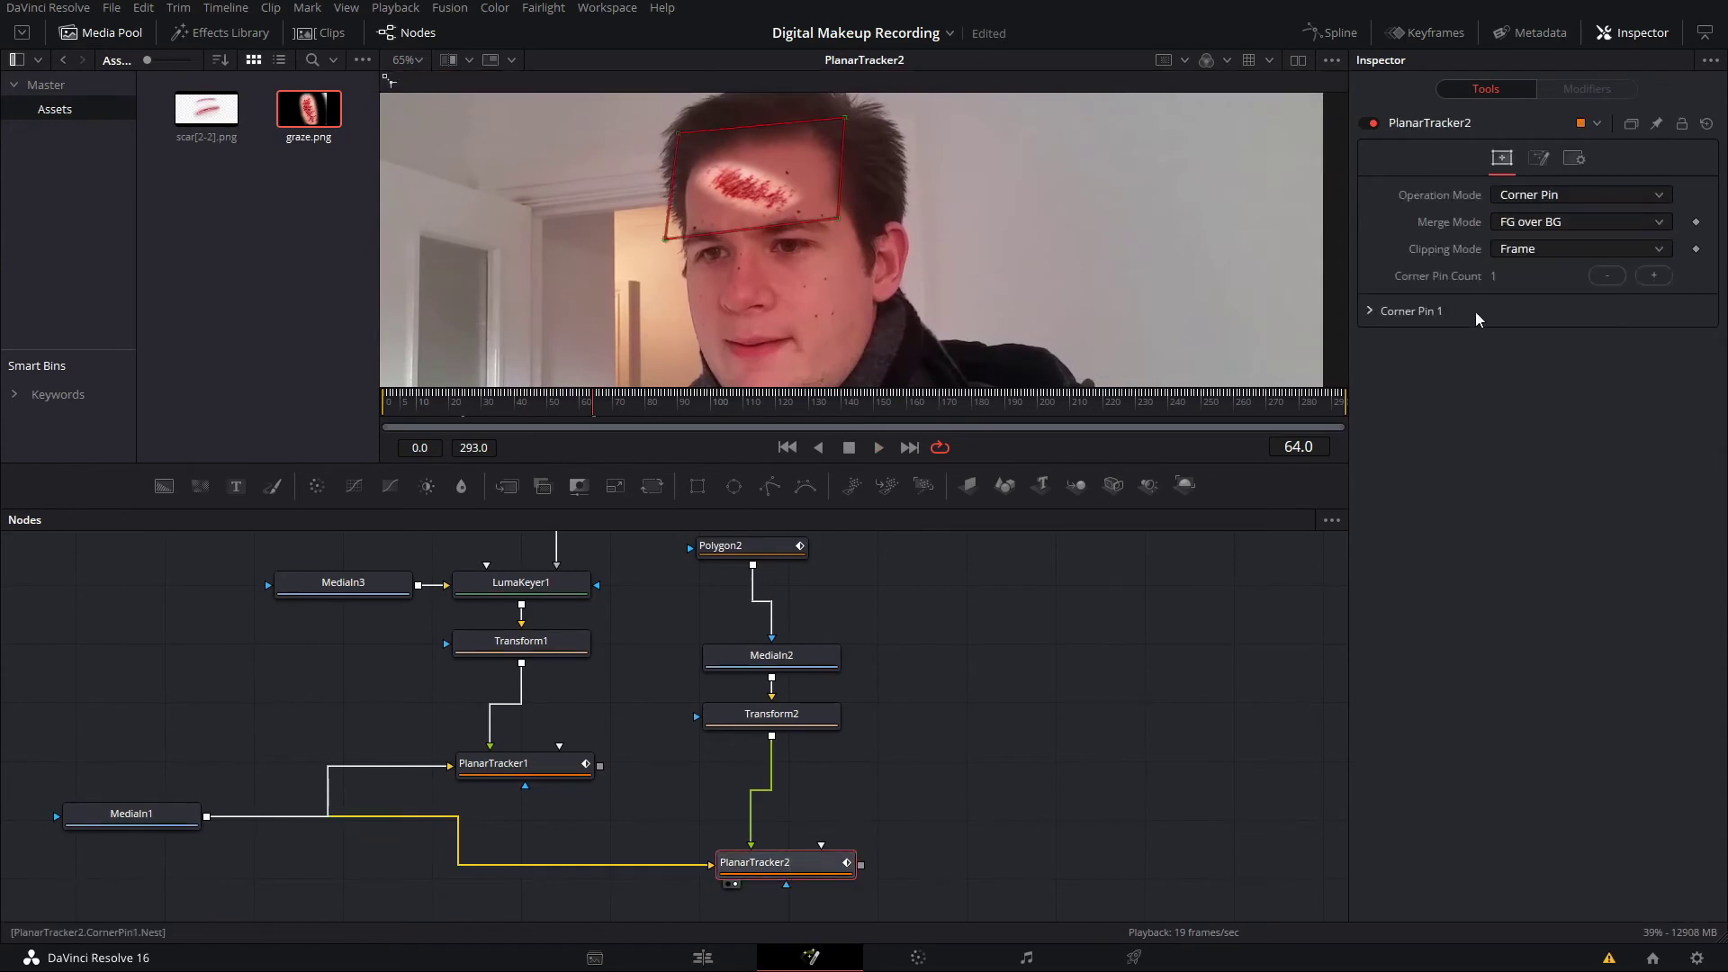
pyautogui.click(1384, 313)
pyautogui.click(1557, 413)
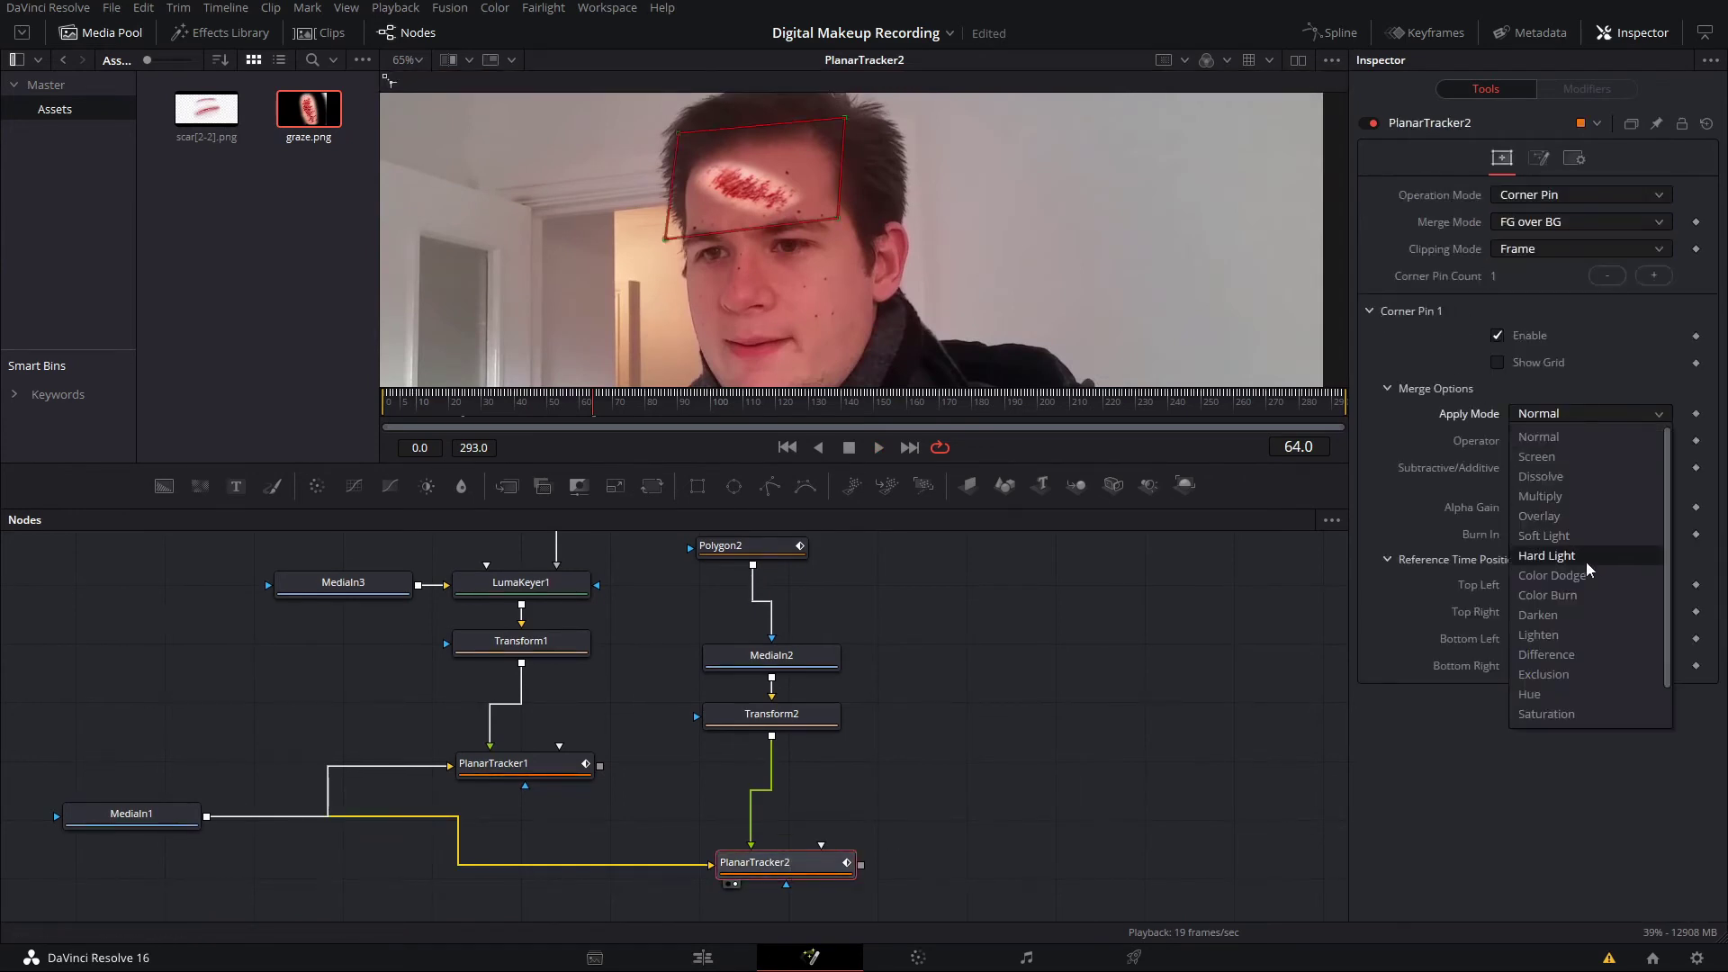
pyautogui.click(1584, 538)
pyautogui.click(1199, 576)
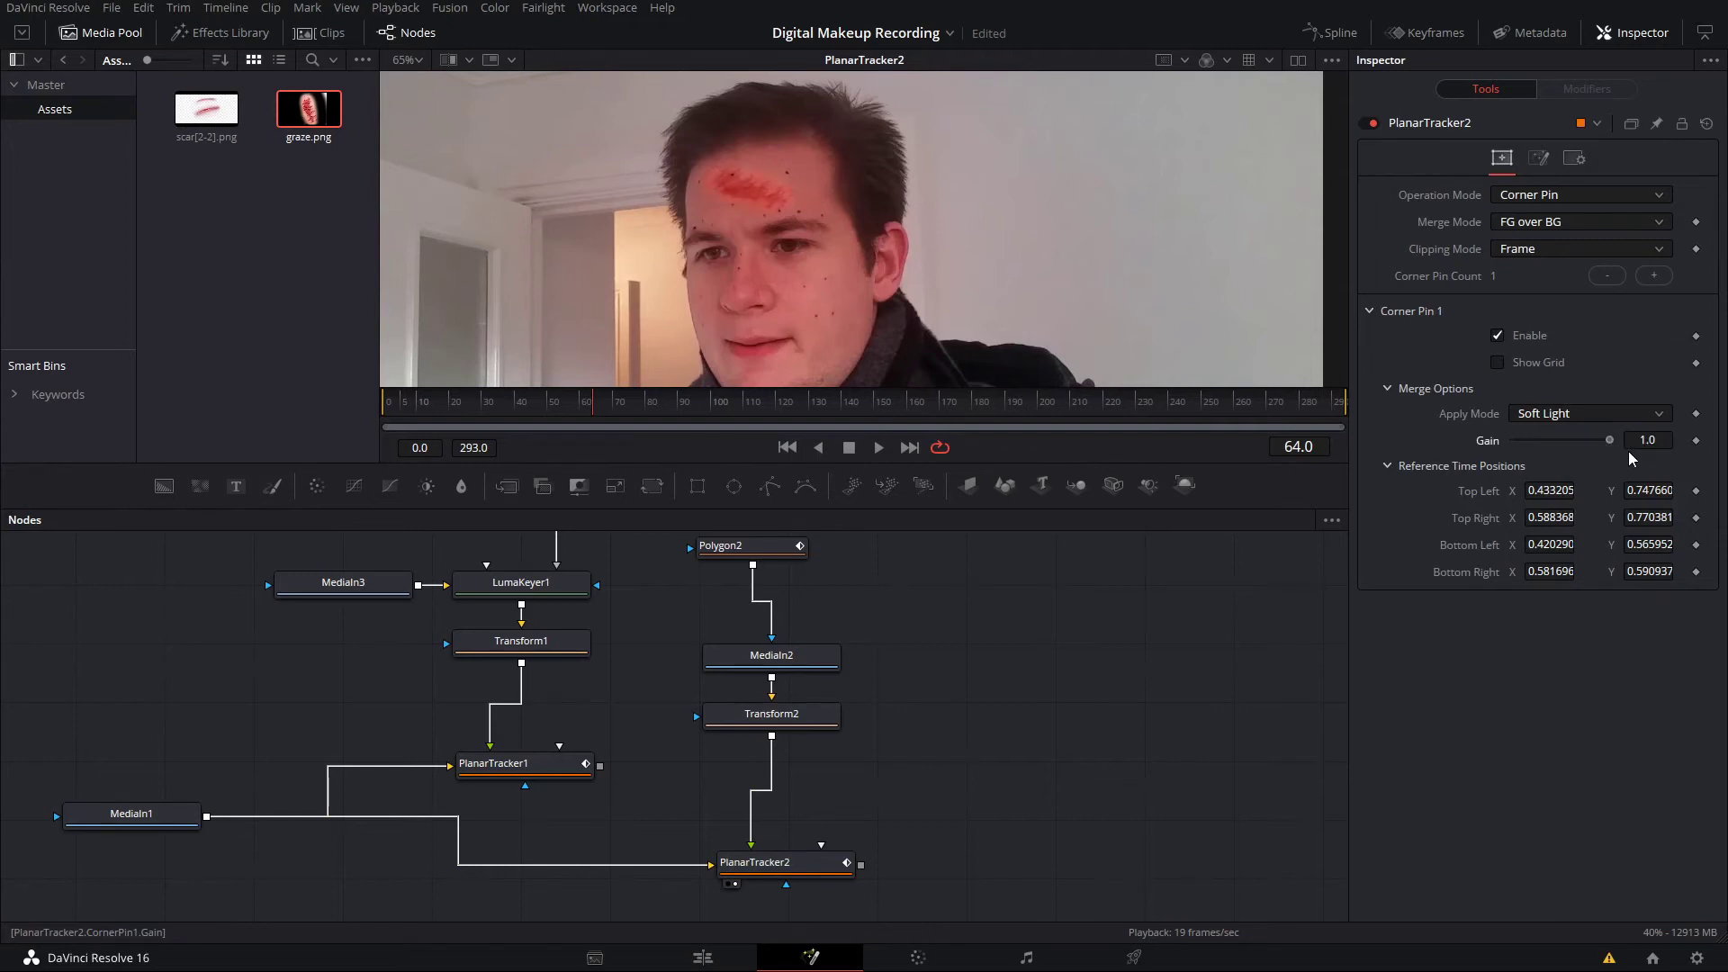
pyautogui.scroll(-2, 1011, 240)
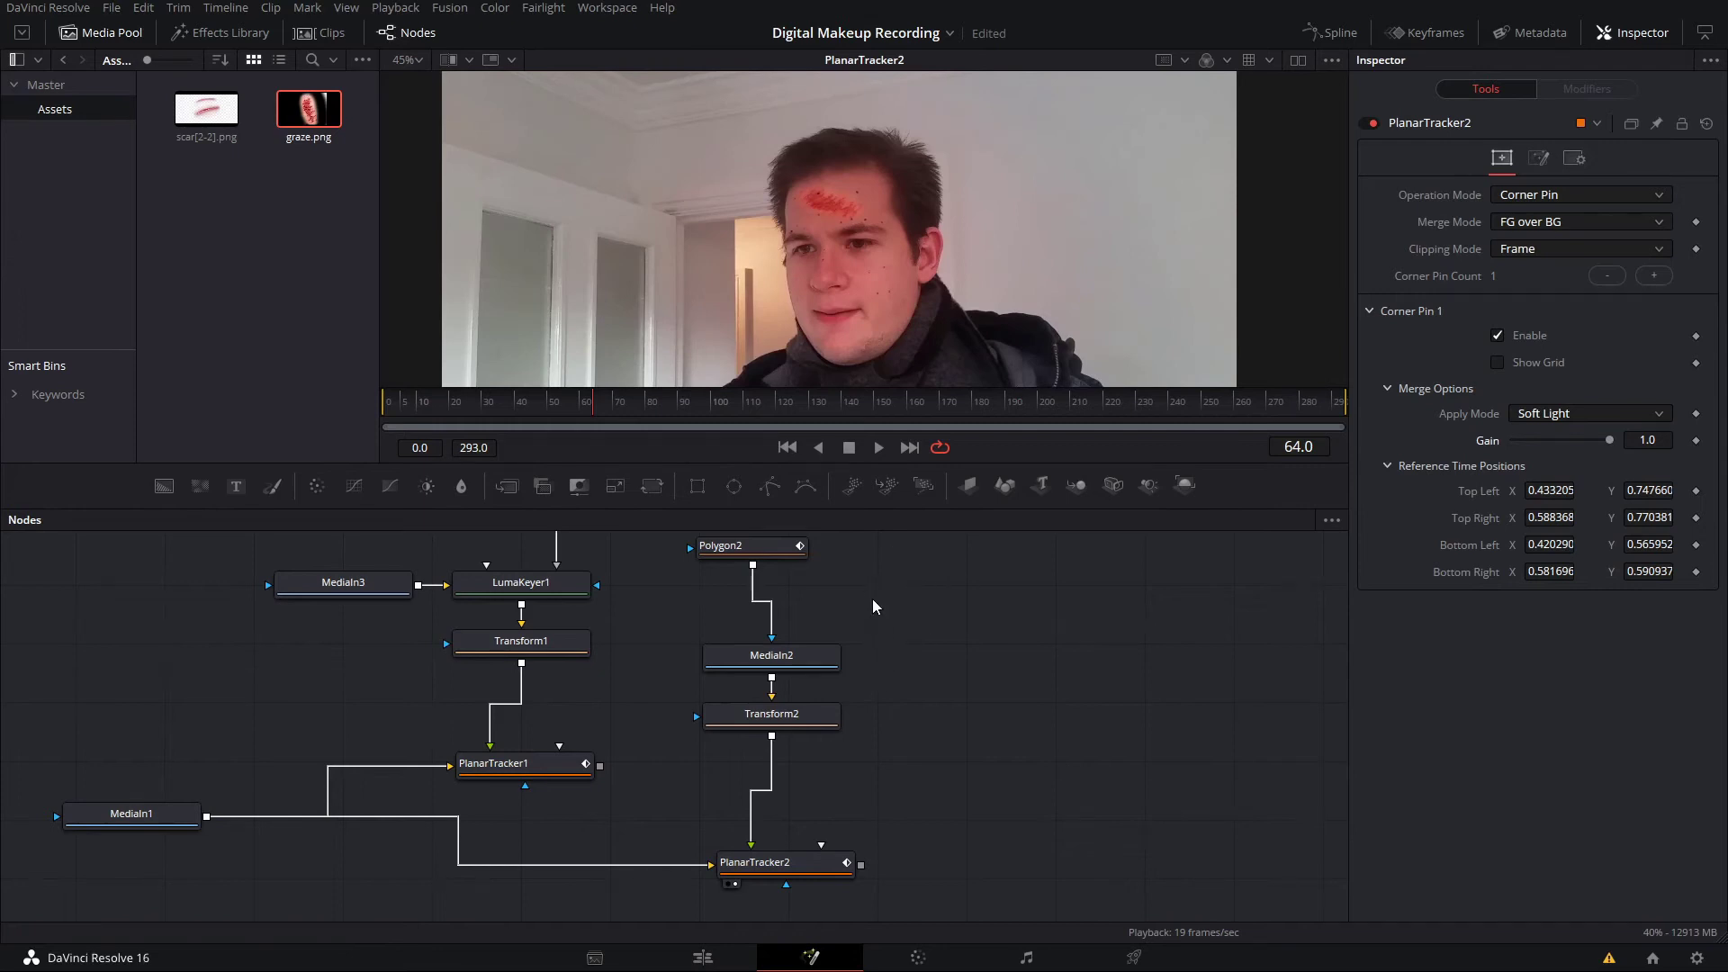
pyautogui.scroll(4, 887, 224)
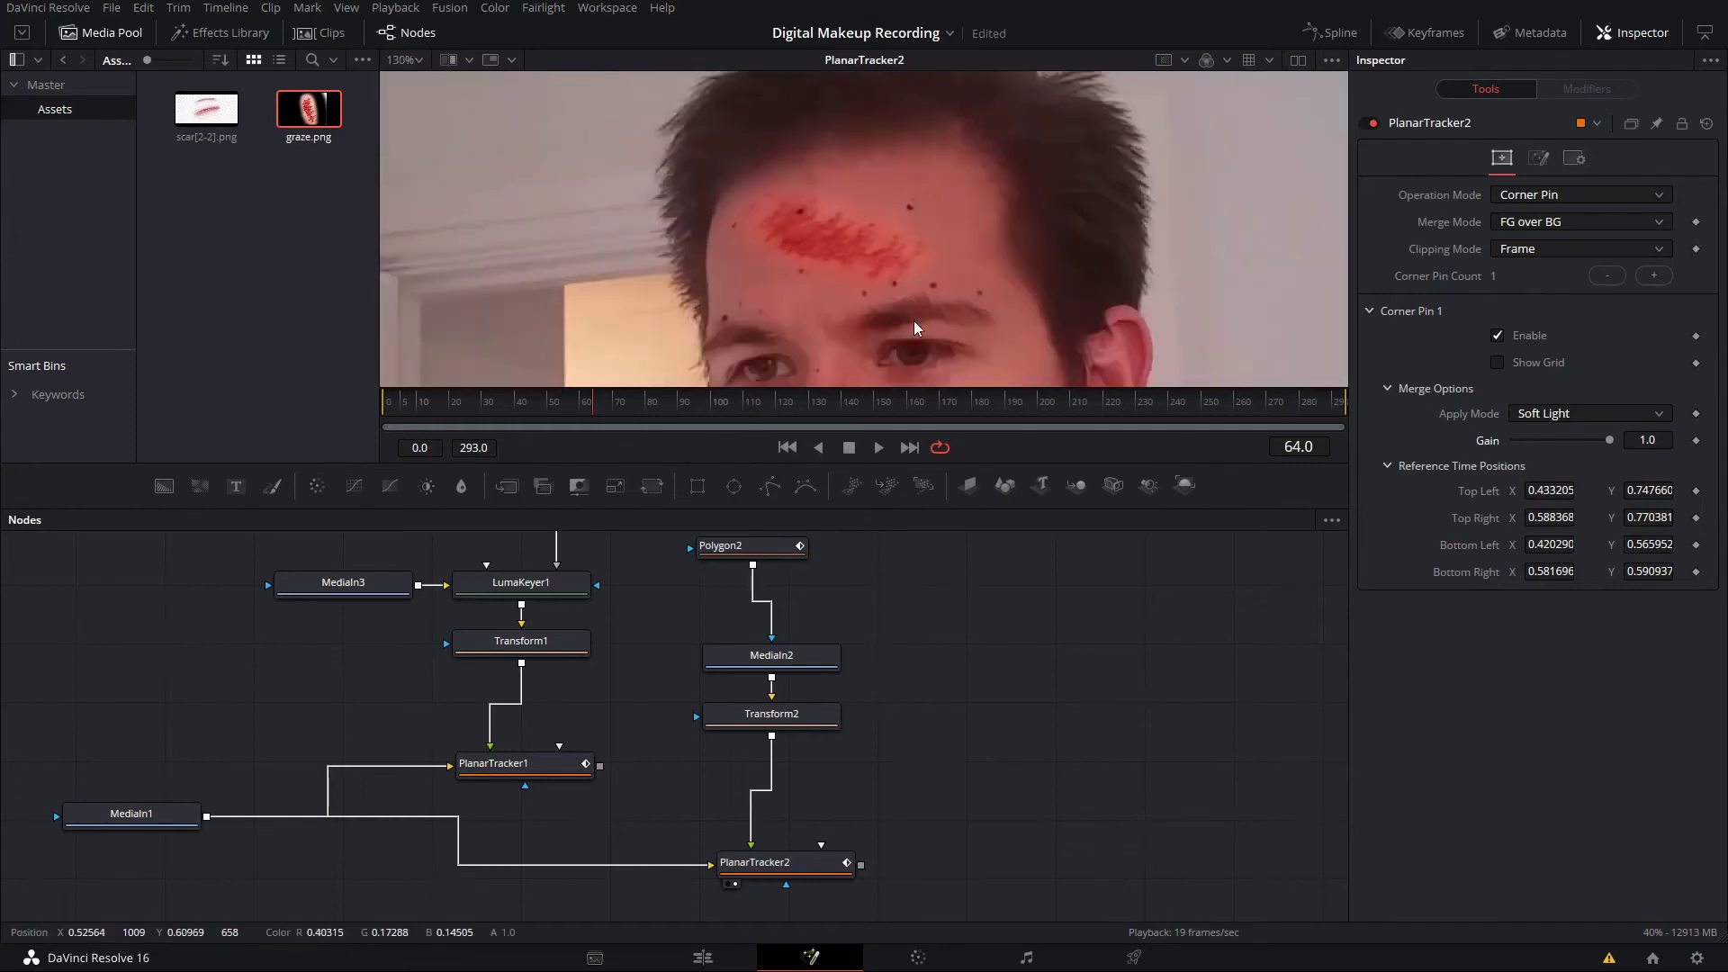
pyautogui.moveTo(868, 403); pyautogui.dragTo(737, 396)
pyautogui.scroll(-4, 892, 343)
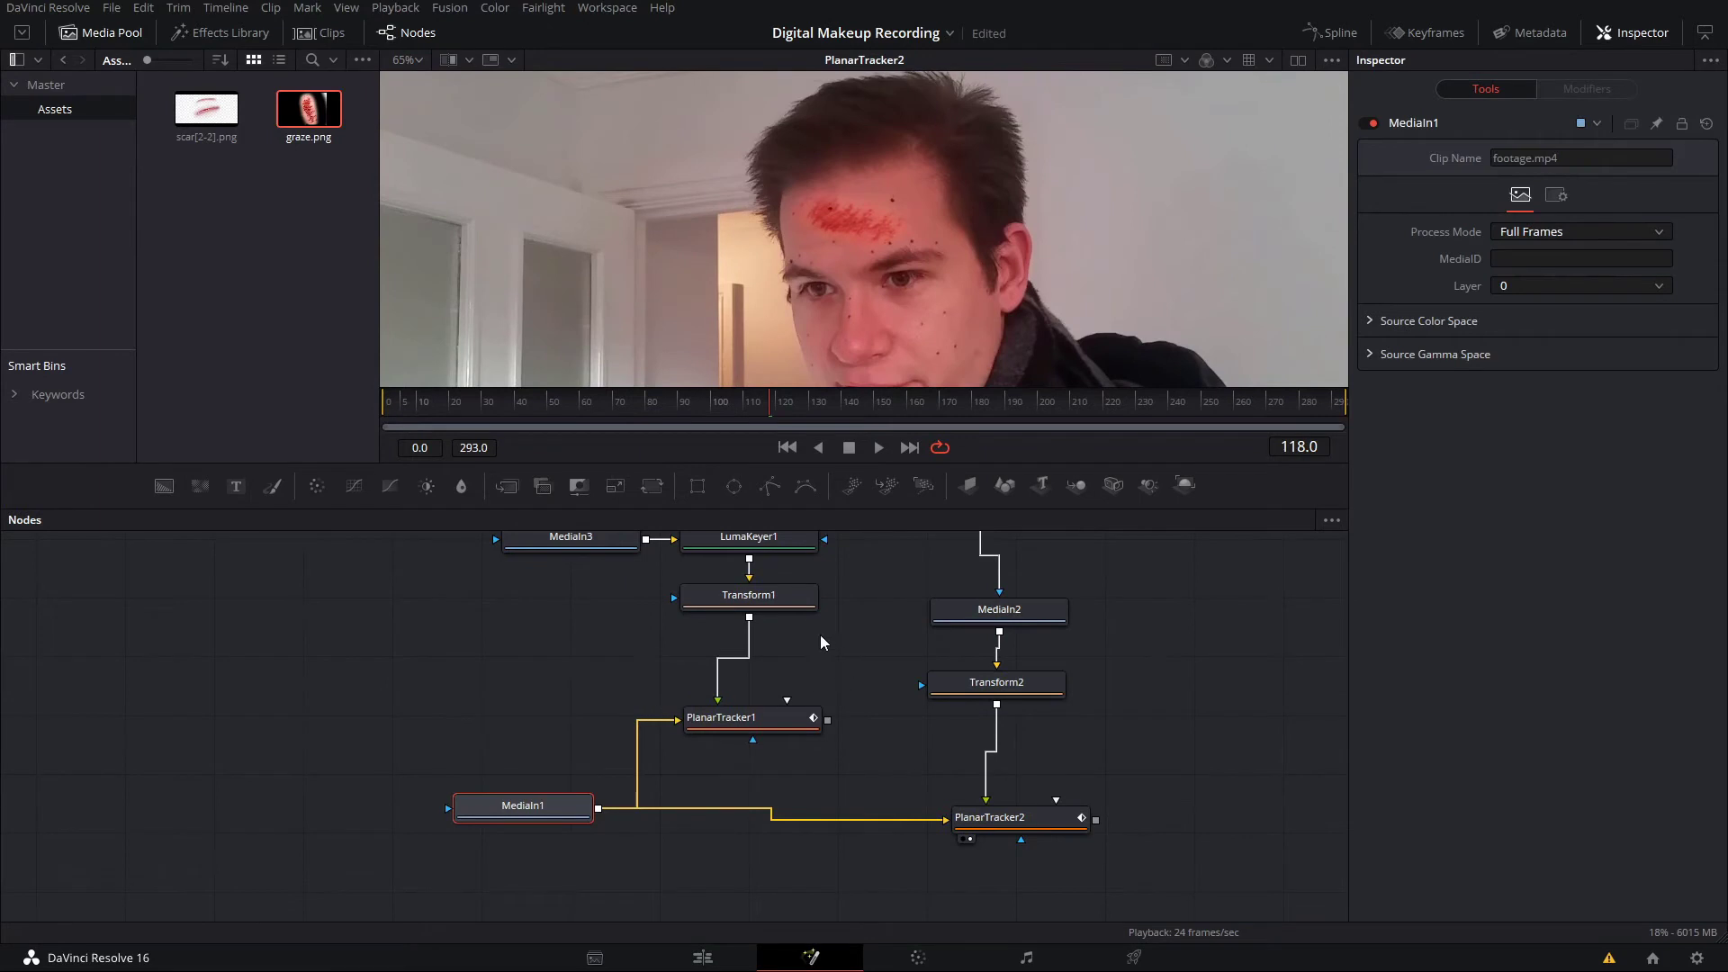
# - Rearrange the node graph so the scar and graze chains form compact, separate vertical branches beside MediaIn1
pyautogui.moveTo(819, 635); pyautogui.dragTo(601, 716)
pyautogui.scroll(-3, 610, 664)
pyautogui.moveTo(623, 578); pyautogui.dragTo(385, 824)
pyautogui.moveTo(534, 812); pyautogui.dragTo(500, 702)
pyautogui.click(576, 742)
pyautogui.moveTo(374, 882); pyautogui.dragTo(199, 829)
pyautogui.moveTo(529, 644); pyautogui.dragTo(510, 732)
pyautogui.moveTo(576, 624); pyautogui.dragTo(372, 714)
pyautogui.moveTo(488, 707); pyautogui.dragTo(493, 743)
pyautogui.moveTo(511, 585); pyautogui.dragTo(518, 654)
# - Select the scar branch from Polygon1 down to PlanarTracker1 and place an Underlay behind it
pyautogui.moveTo(590, 587); pyautogui.dragTo(256, 837)
pyautogui.hotkey('shift', 'space')
pyautogui.write('under')
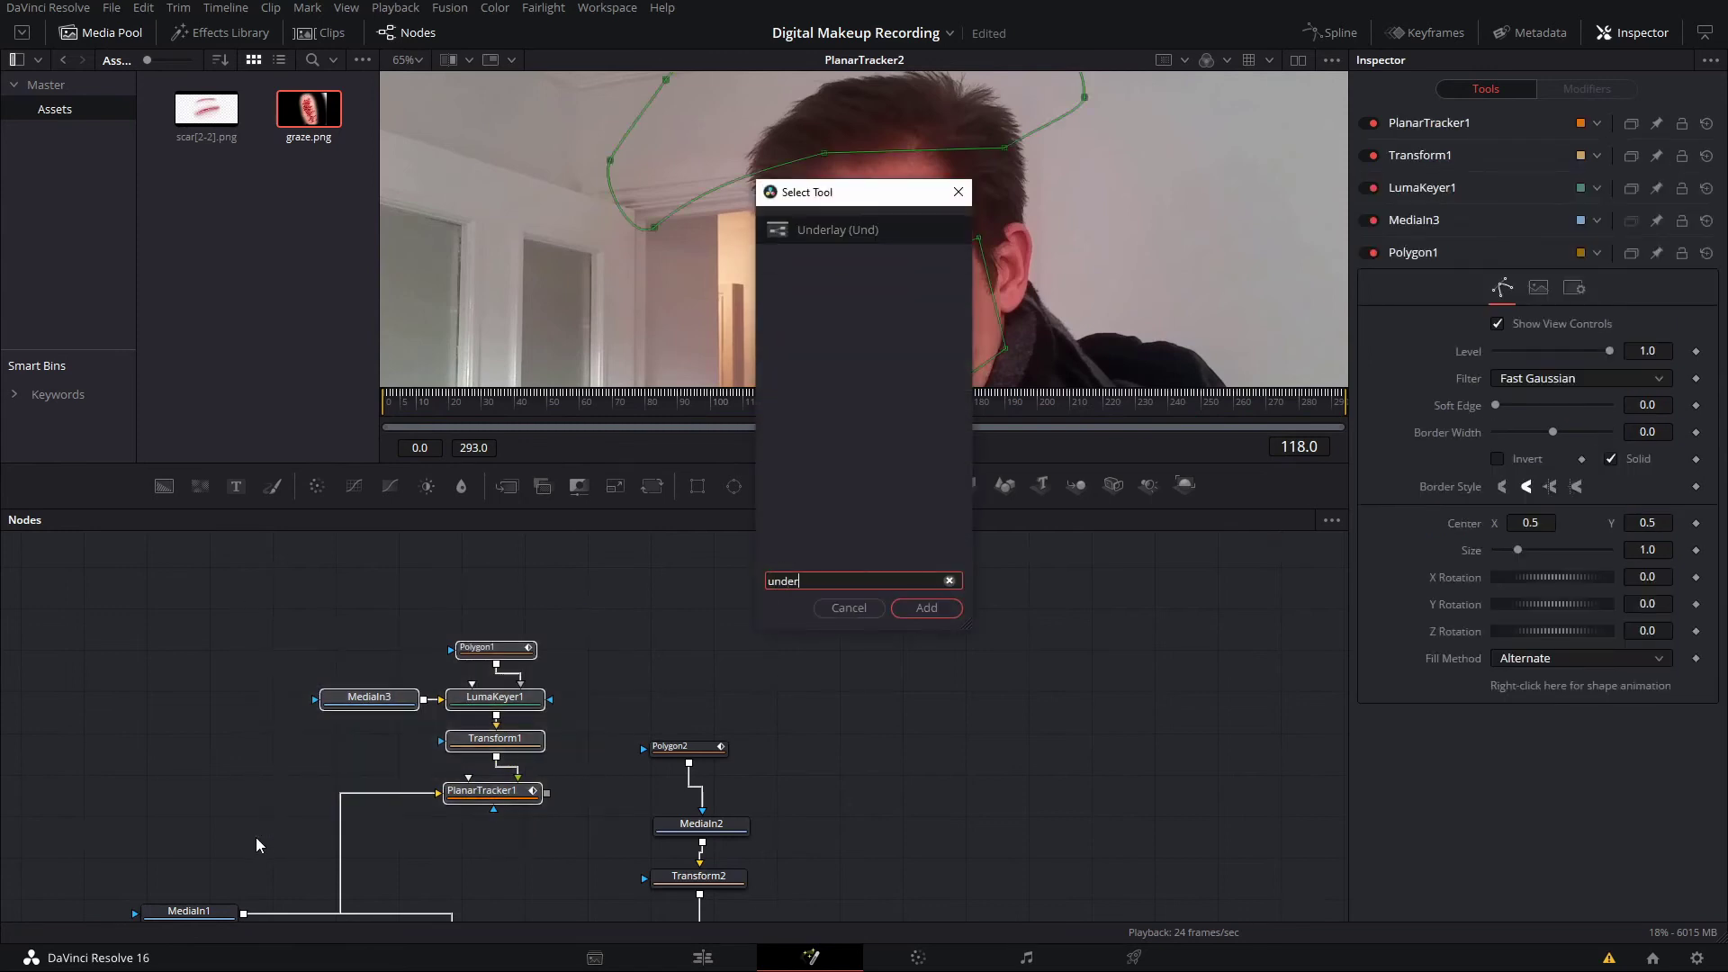
pyautogui.press('Return')
# - Rename the underlay around the scar nodes as Scar
pyautogui.click(556, 631)
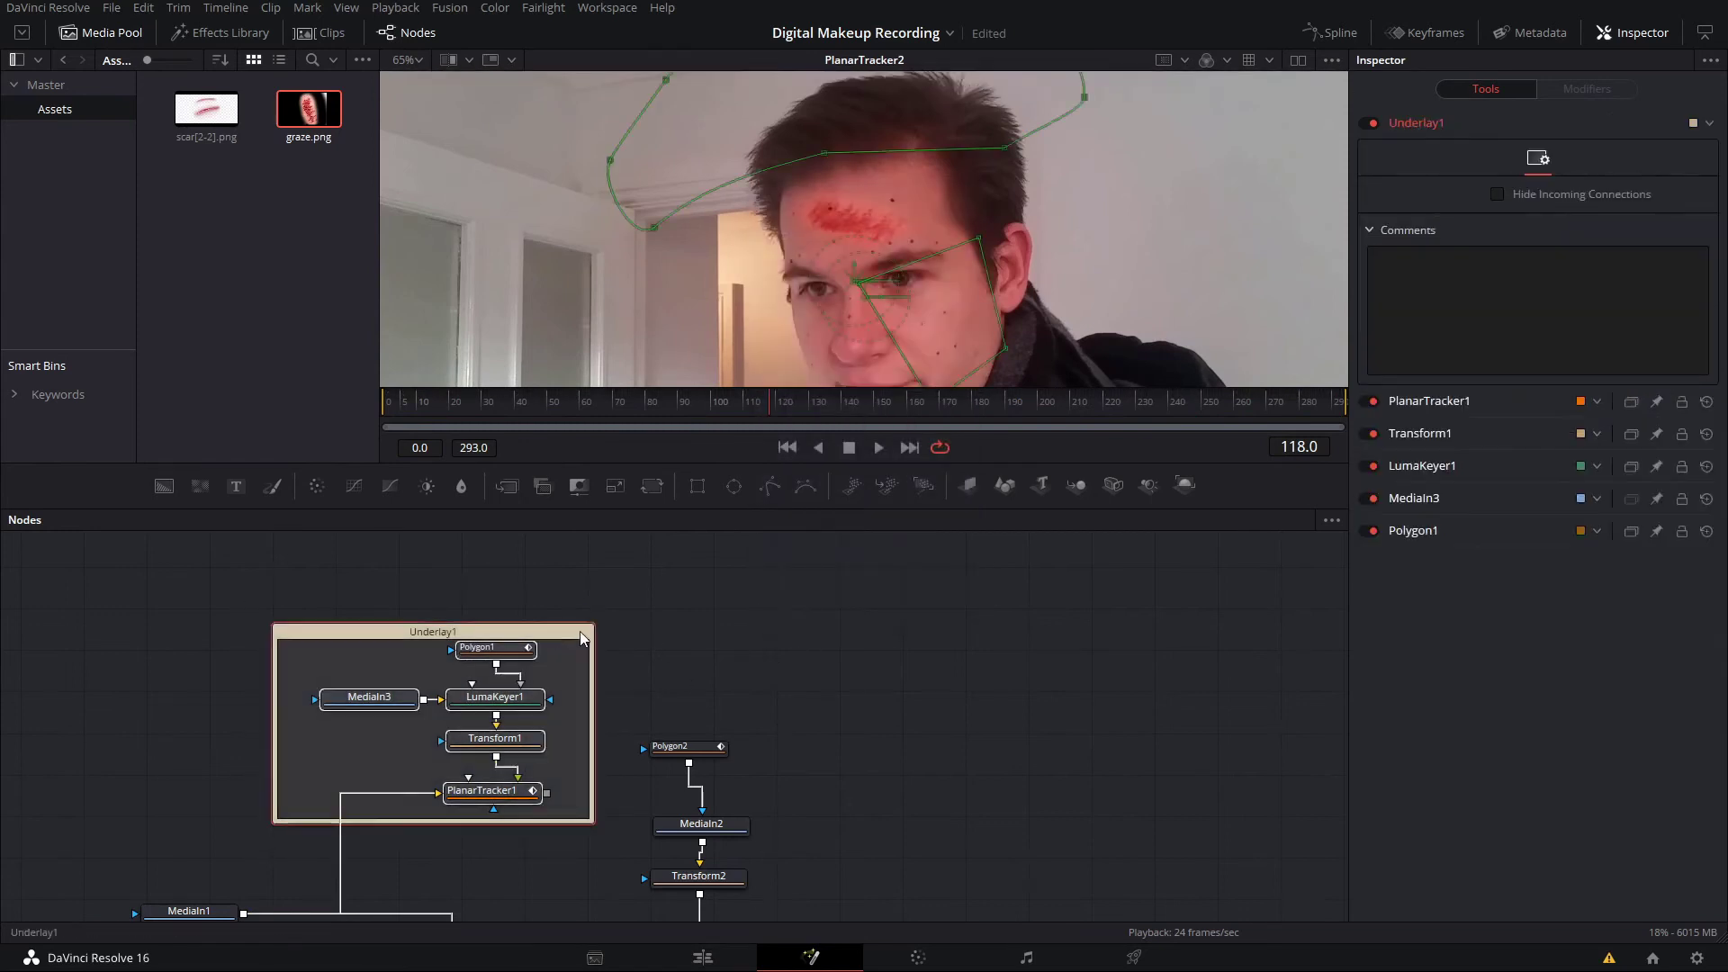
pyautogui.click(634, 619)
pyautogui.keyDown('alt'); pyautogui.click(543, 631); pyautogui.keyUp('alt')
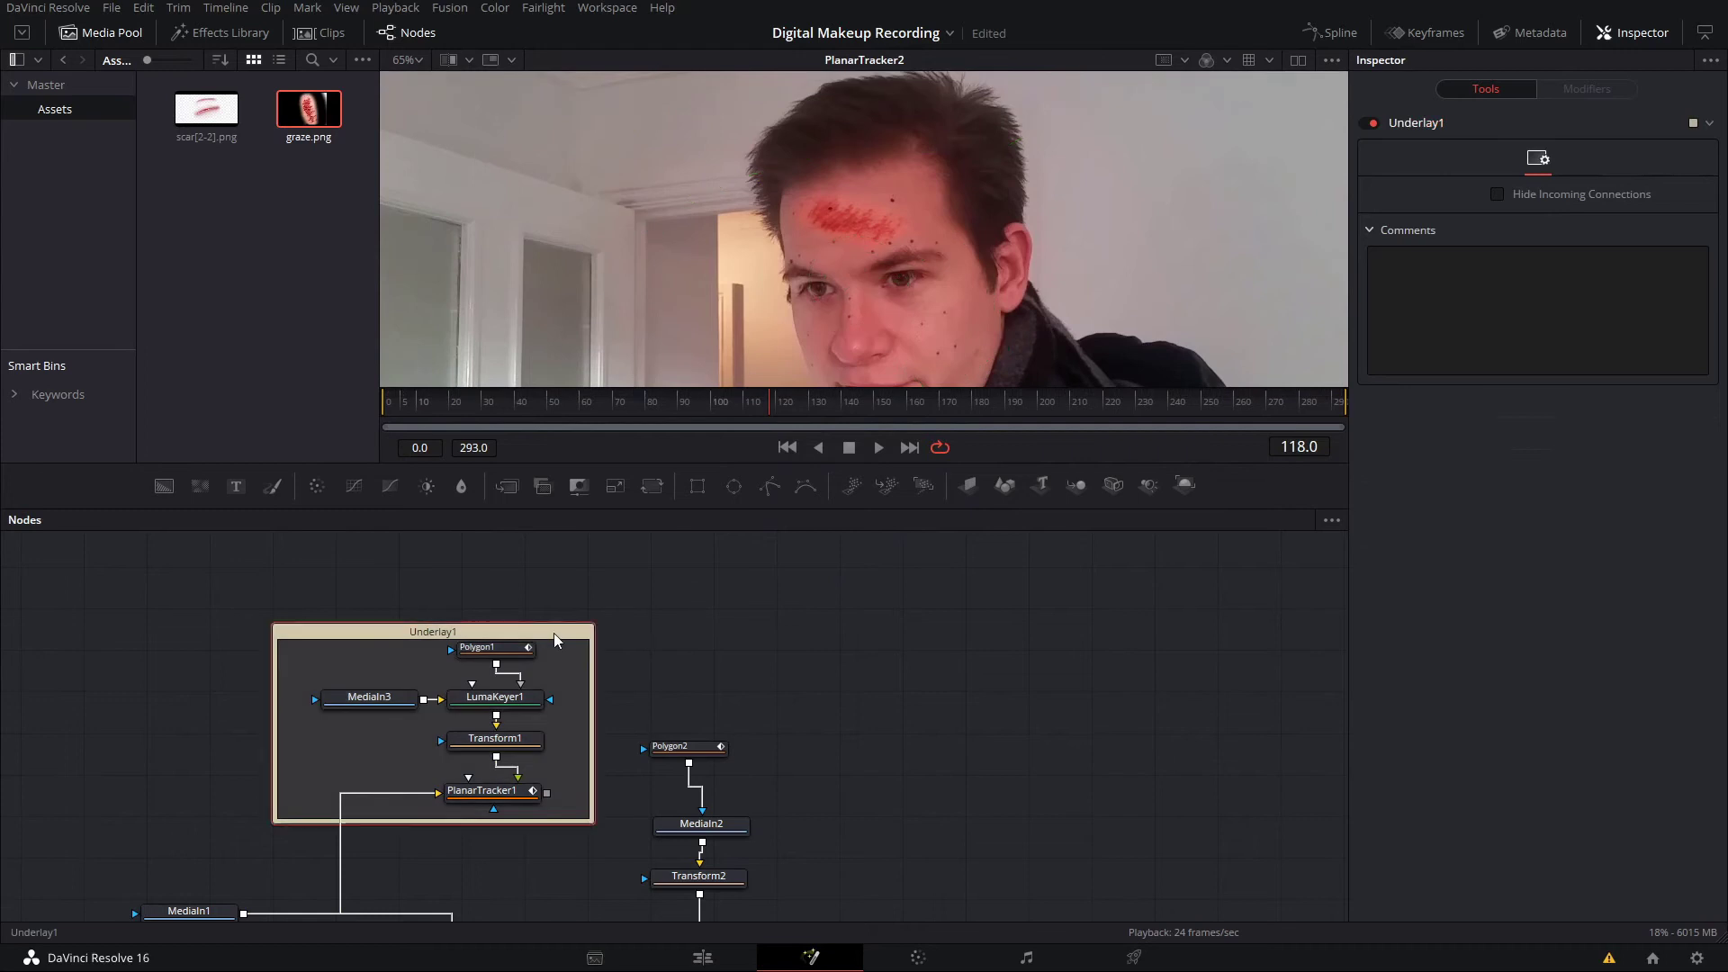
pyautogui.press('F2')
pyautogui.write('Scar')
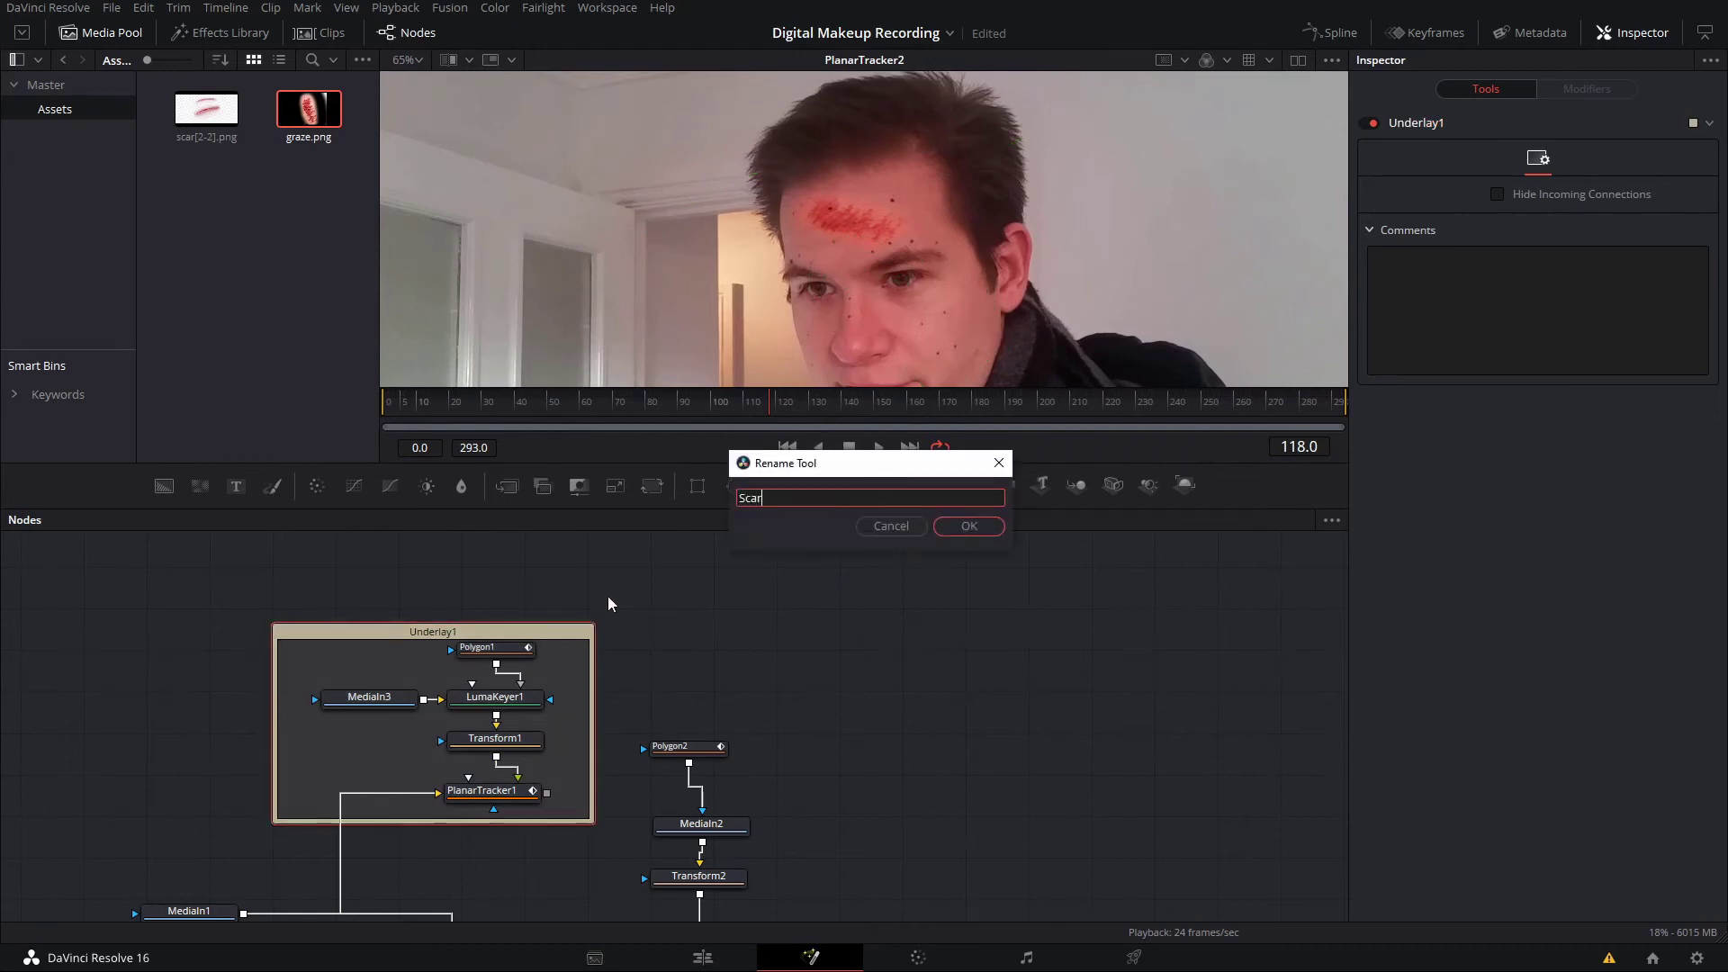
pyautogui.press('Return')
# - Place an Underlay behind the Polygon2, MediaIn2 and Transform2 nodes
pyautogui.scroll(-2, 700, 645)
pyautogui.scroll(-4, 701, 646)
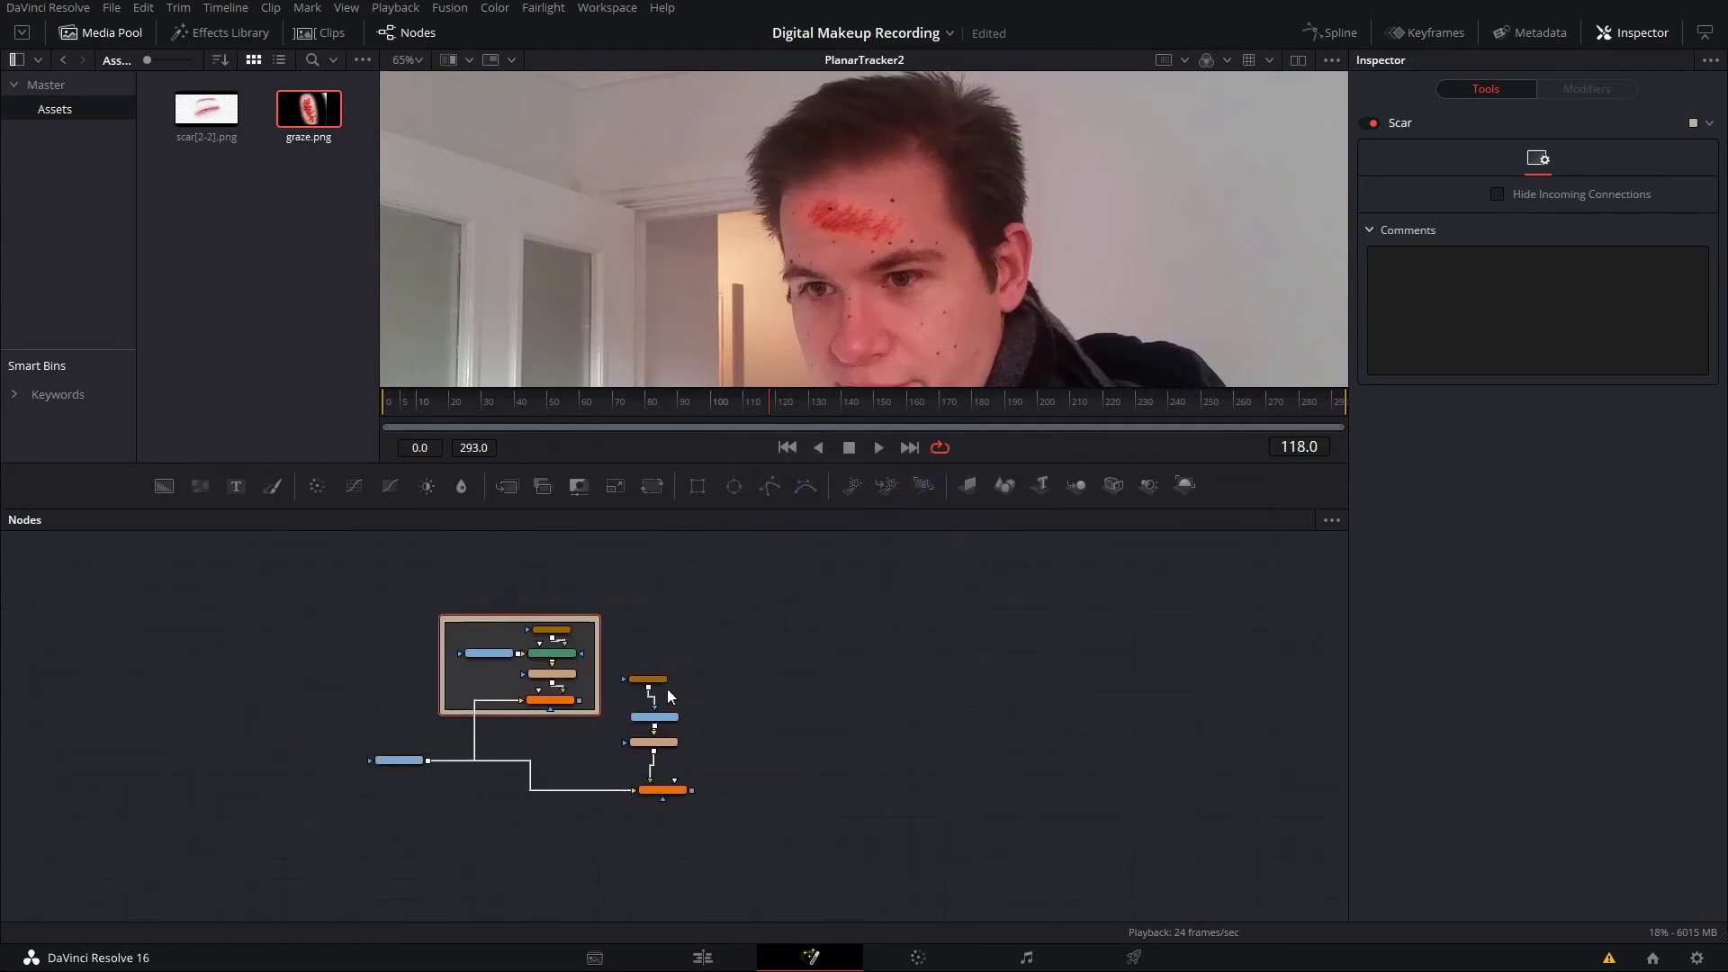
pyautogui.scroll(4, 664, 688)
pyautogui.moveTo(769, 593); pyautogui.dragTo(609, 794)
pyautogui.moveTo(628, 790); pyautogui.dragTo(650, 714)
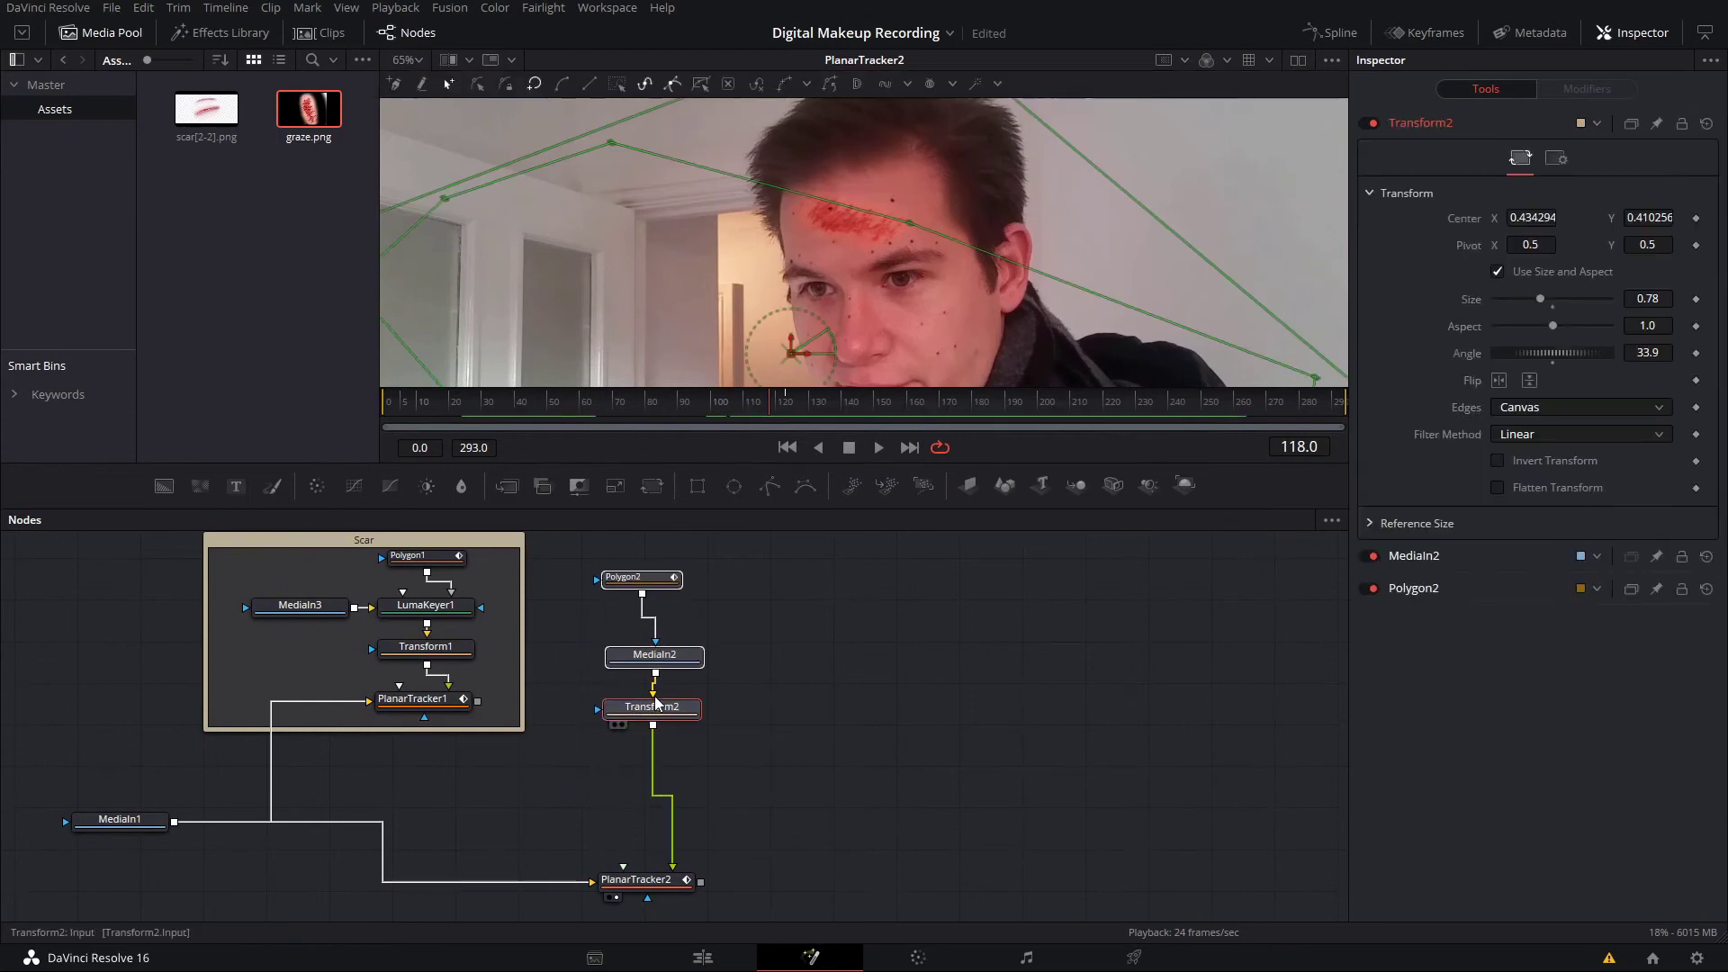
pyautogui.hotkey('shift', 'space')
pyautogui.write('under')
pyautogui.press('Return')
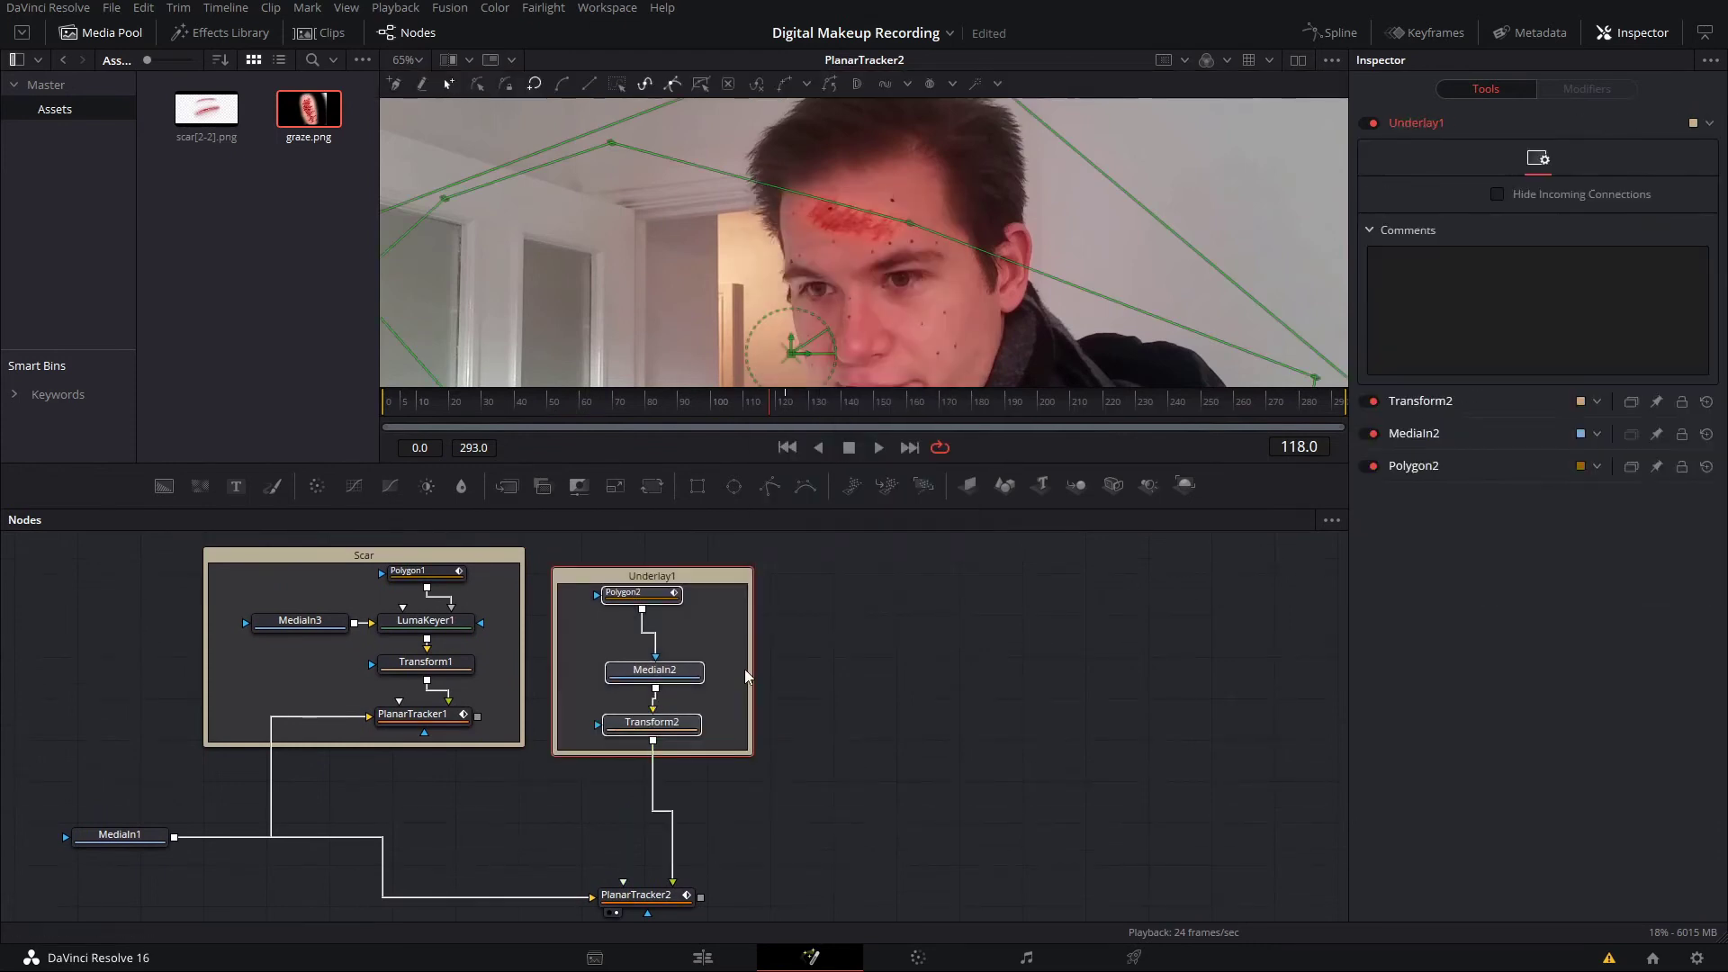
# - Rename the underlay around the graze nodes as Graze and move it up level with the Scar underlay
pyautogui.click(759, 587)
pyautogui.click(749, 619)
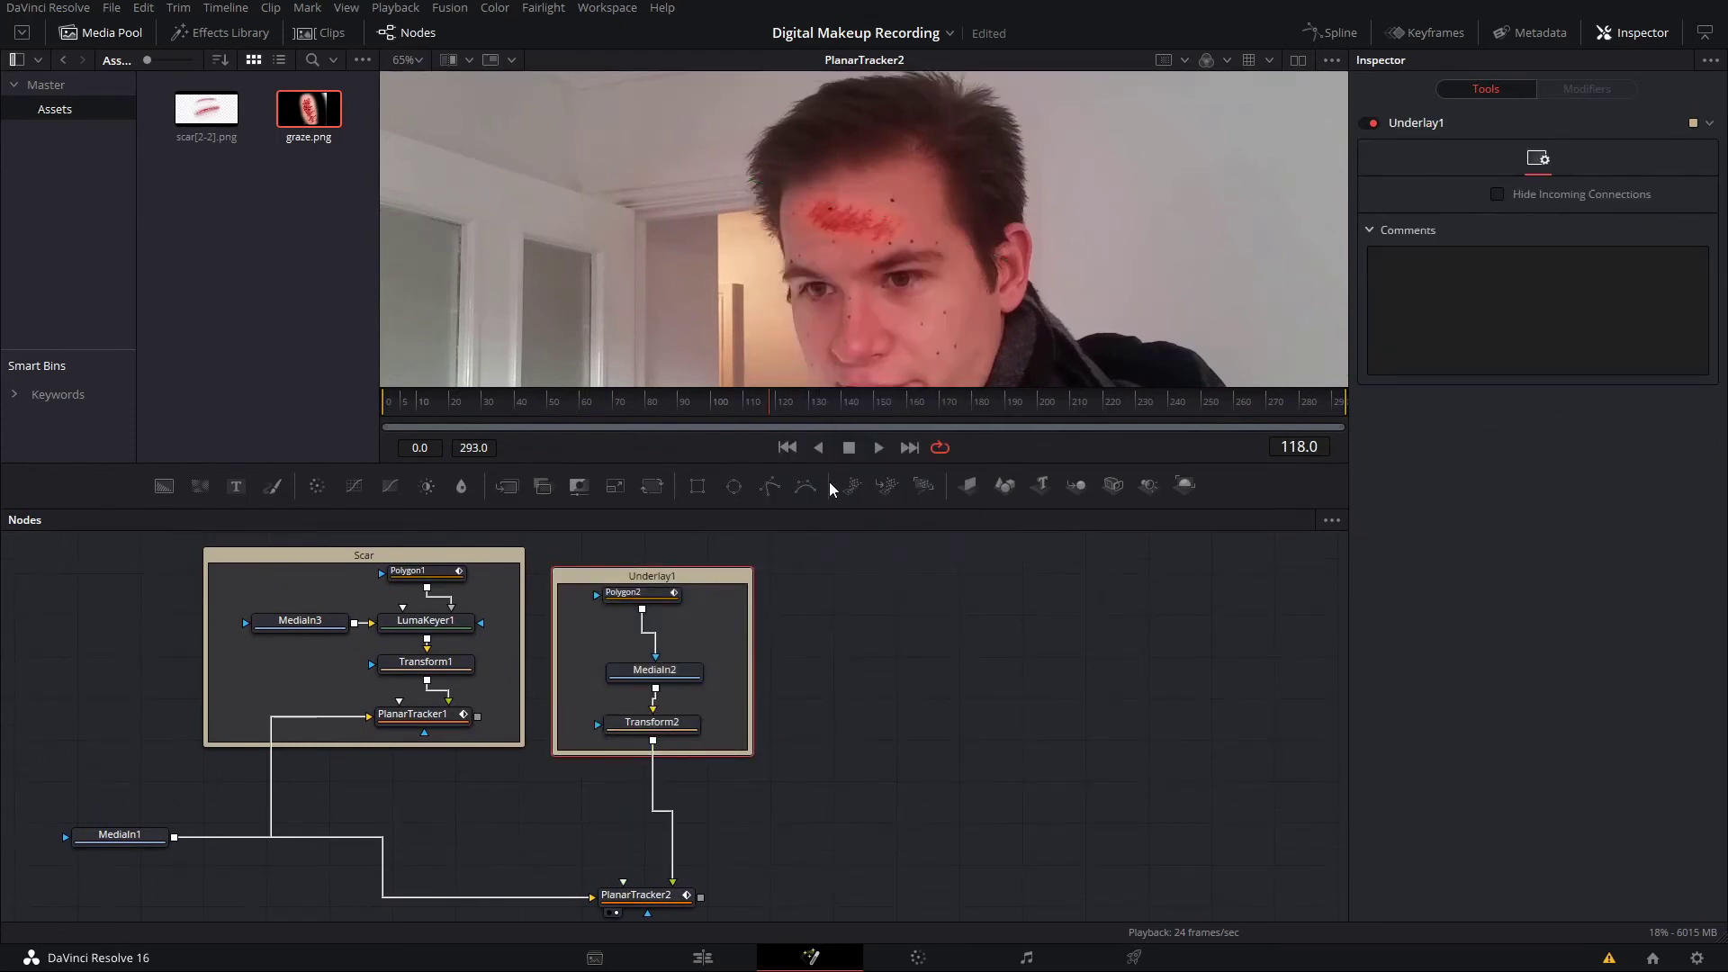
pyautogui.press('F2')
pyautogui.write('Graze')
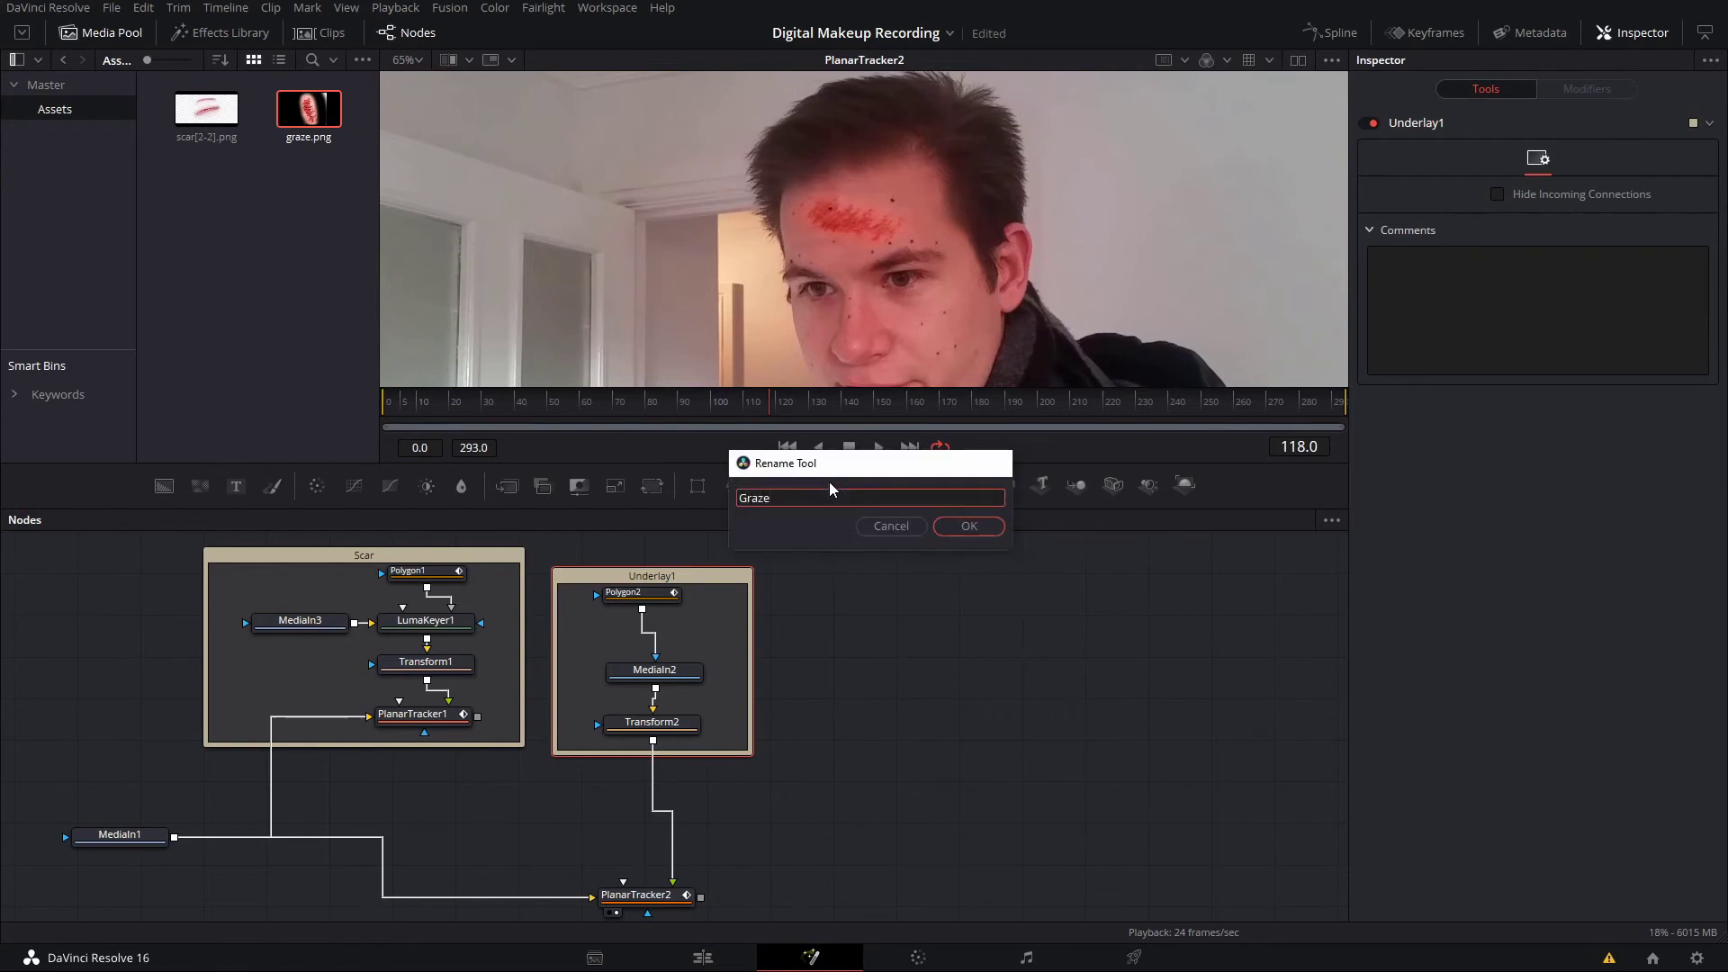
pyautogui.press('Return')
pyautogui.moveTo(744, 581); pyautogui.dragTo(747, 557)
pyautogui.click(856, 633)
pyautogui.moveTo(716, 693); pyautogui.dragTo(919, 626)
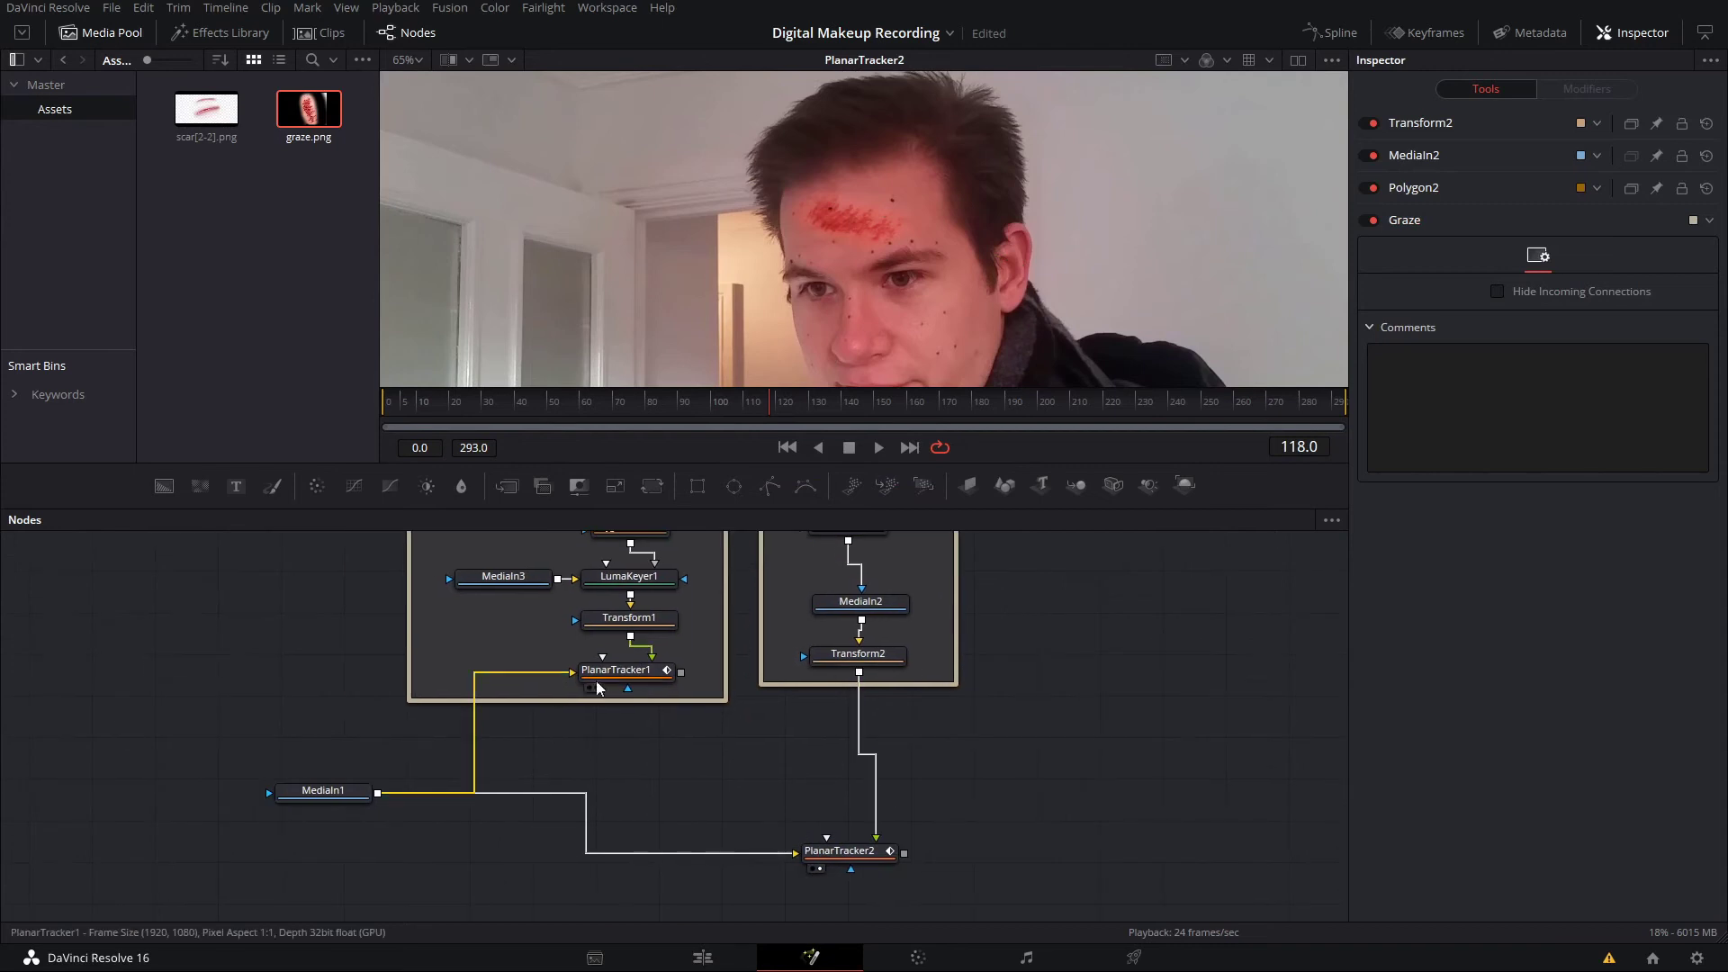
# - View PlanarTracker1 and set its merge mode to FG only and its corner pin apply mode to Normal
pyautogui.click(609, 676)
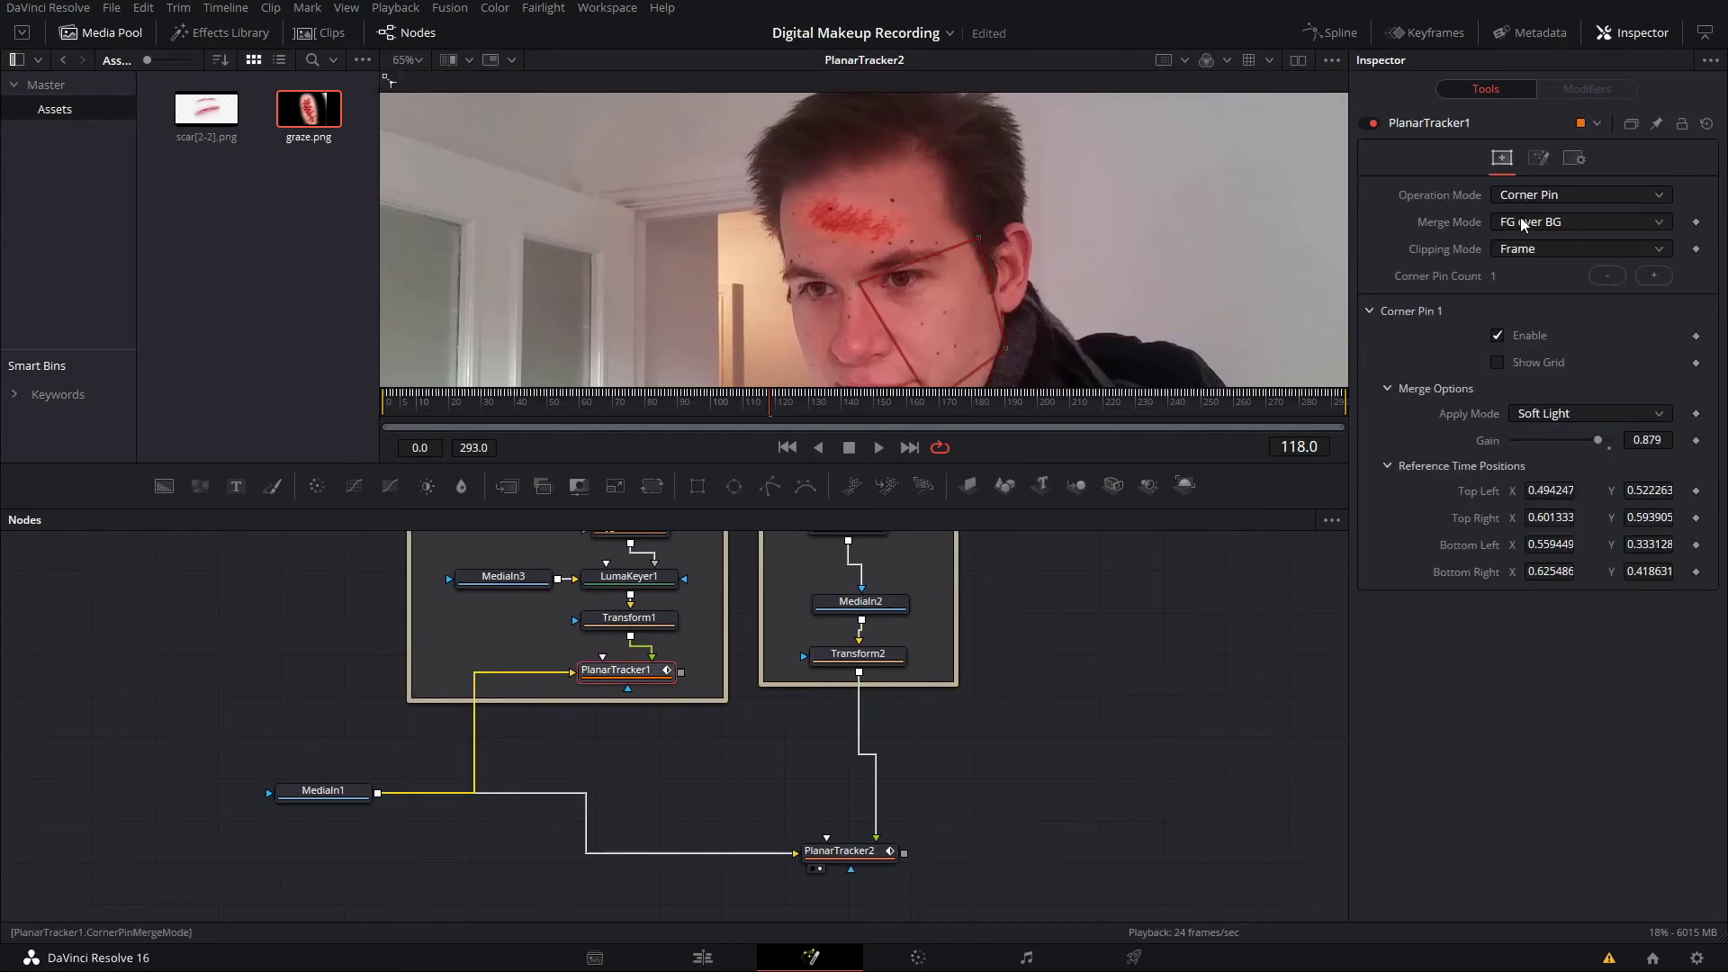
pyautogui.press('1')
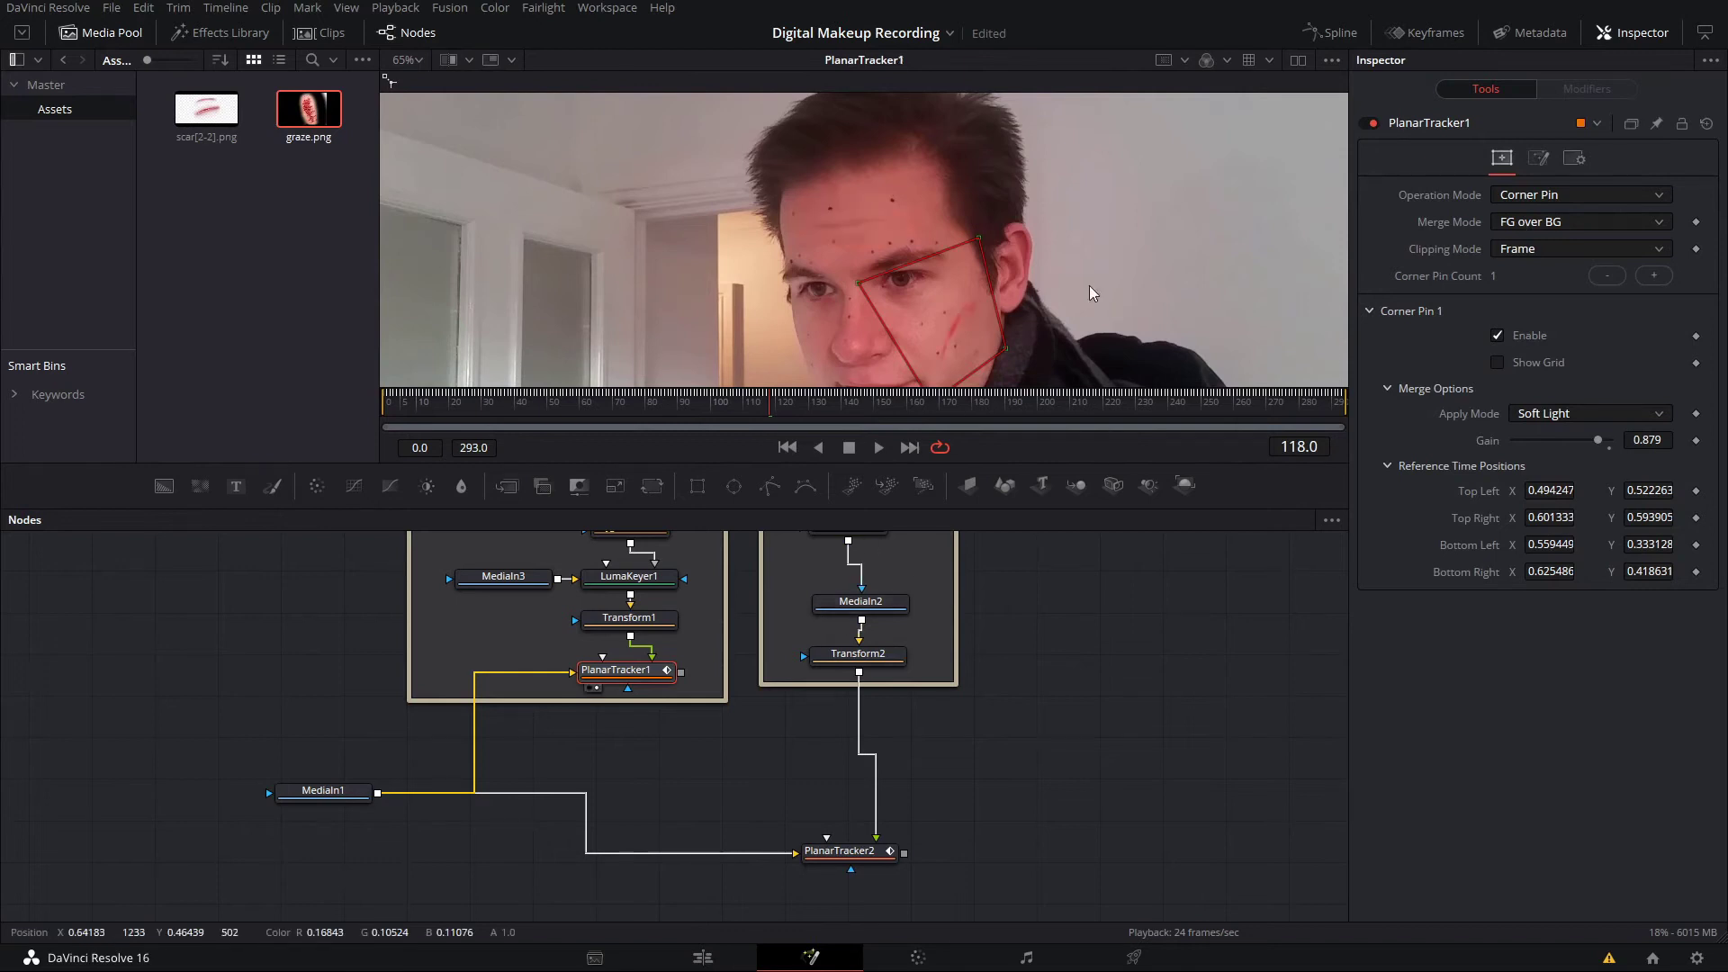
pyautogui.click(1577, 222)
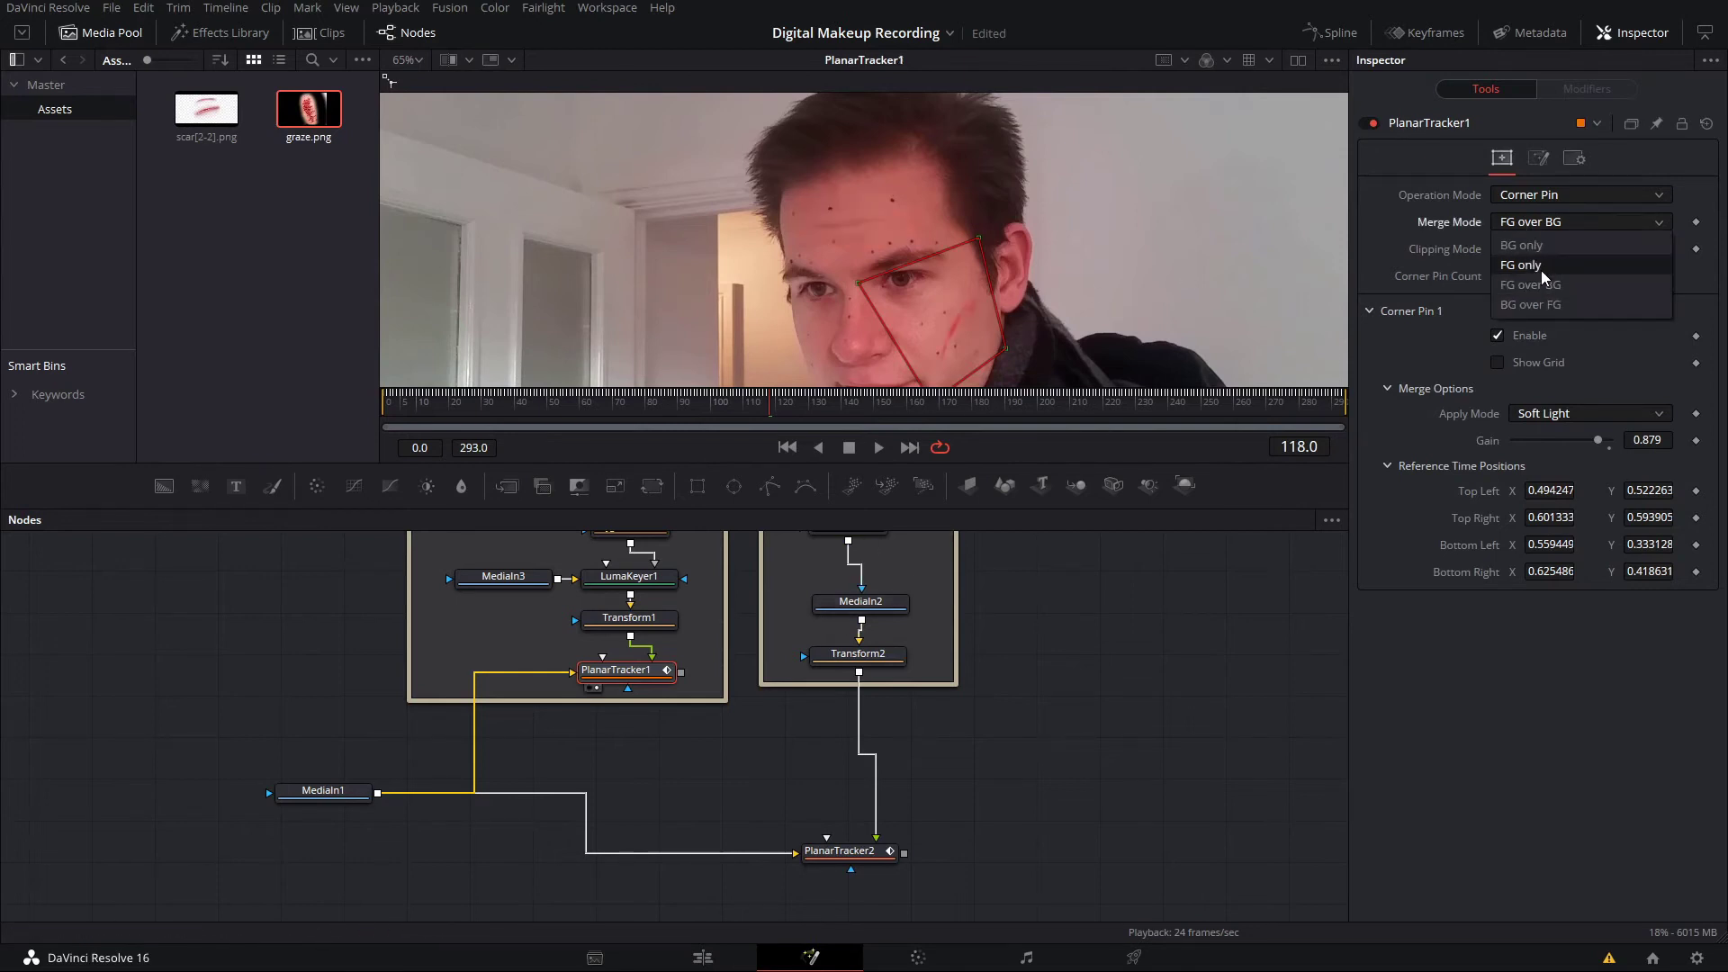
pyautogui.click(1521, 265)
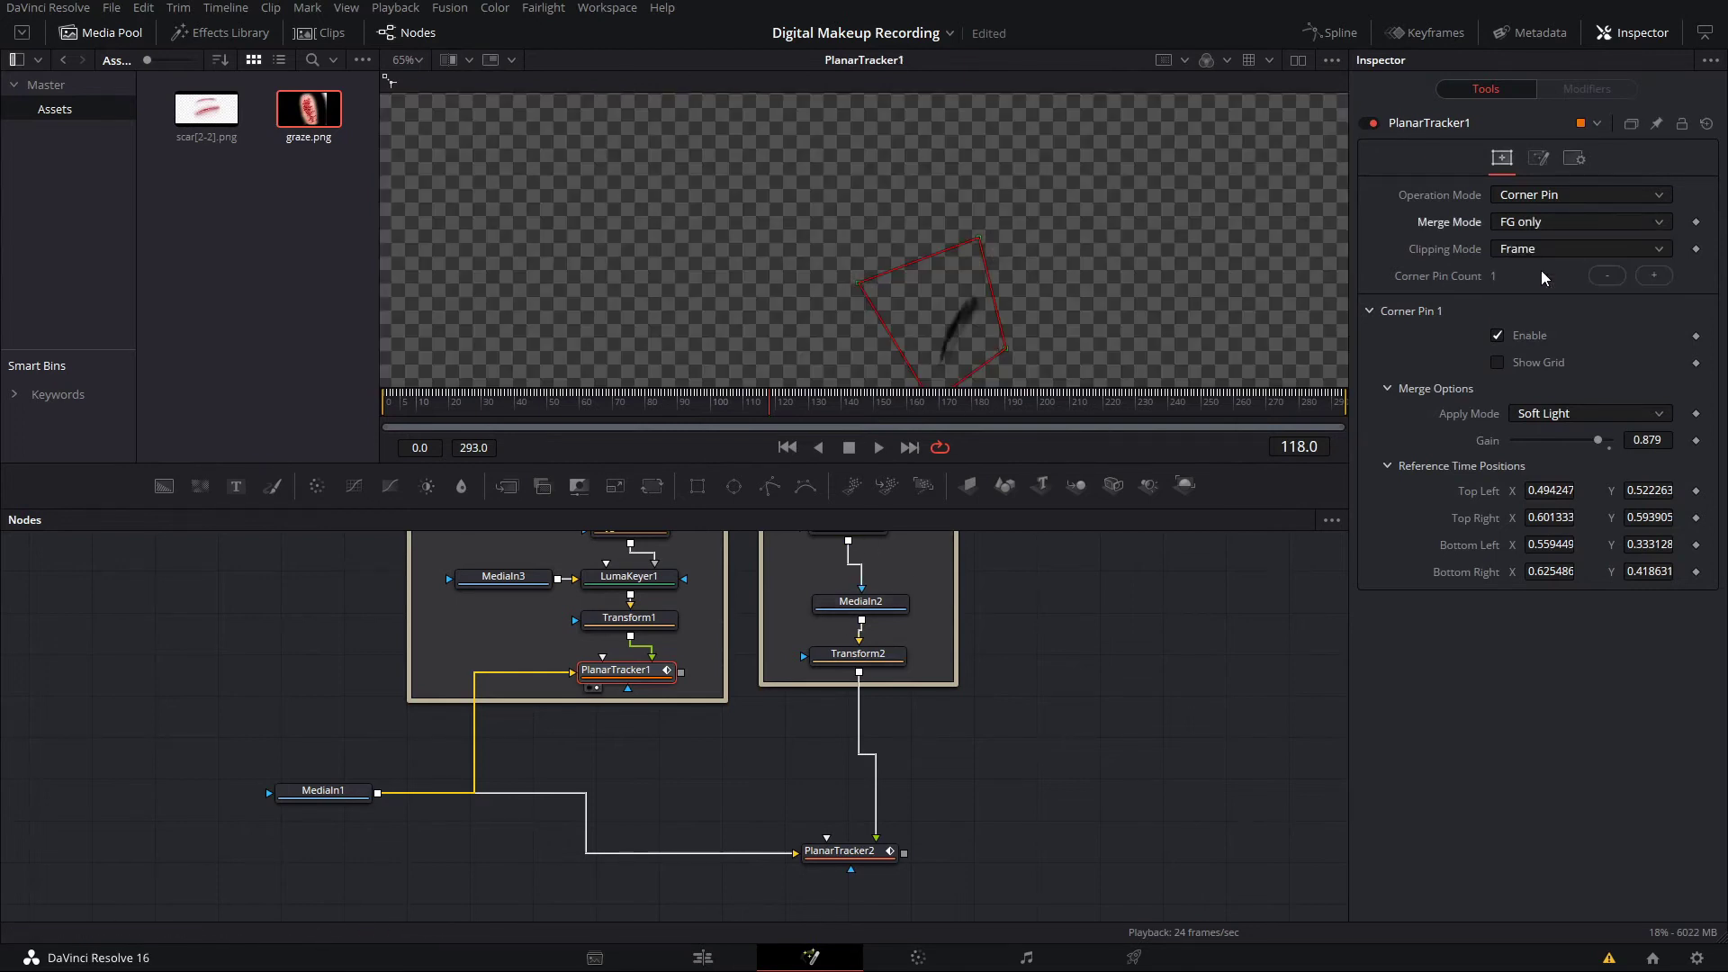
pyautogui.click(1581, 414)
pyautogui.click(1546, 436)
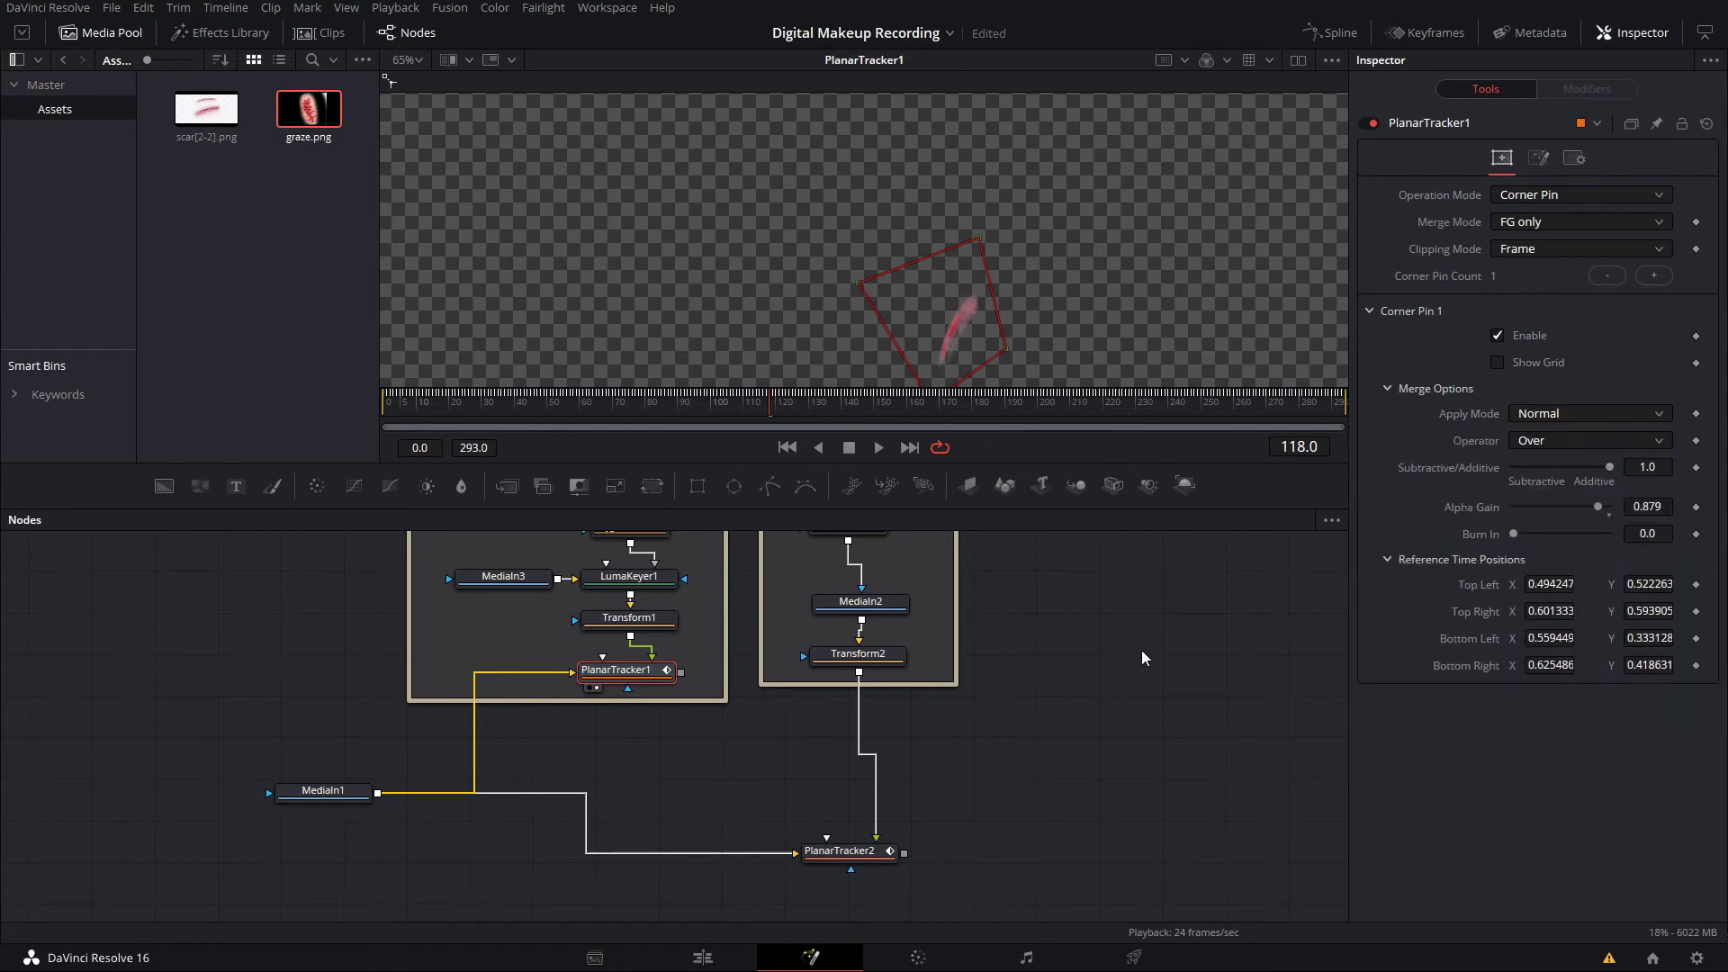
# - Extend the Graze underlay upward, shift its nodes up and move PlanarTracker2 inside it below Transform2
pyautogui.click(852, 662)
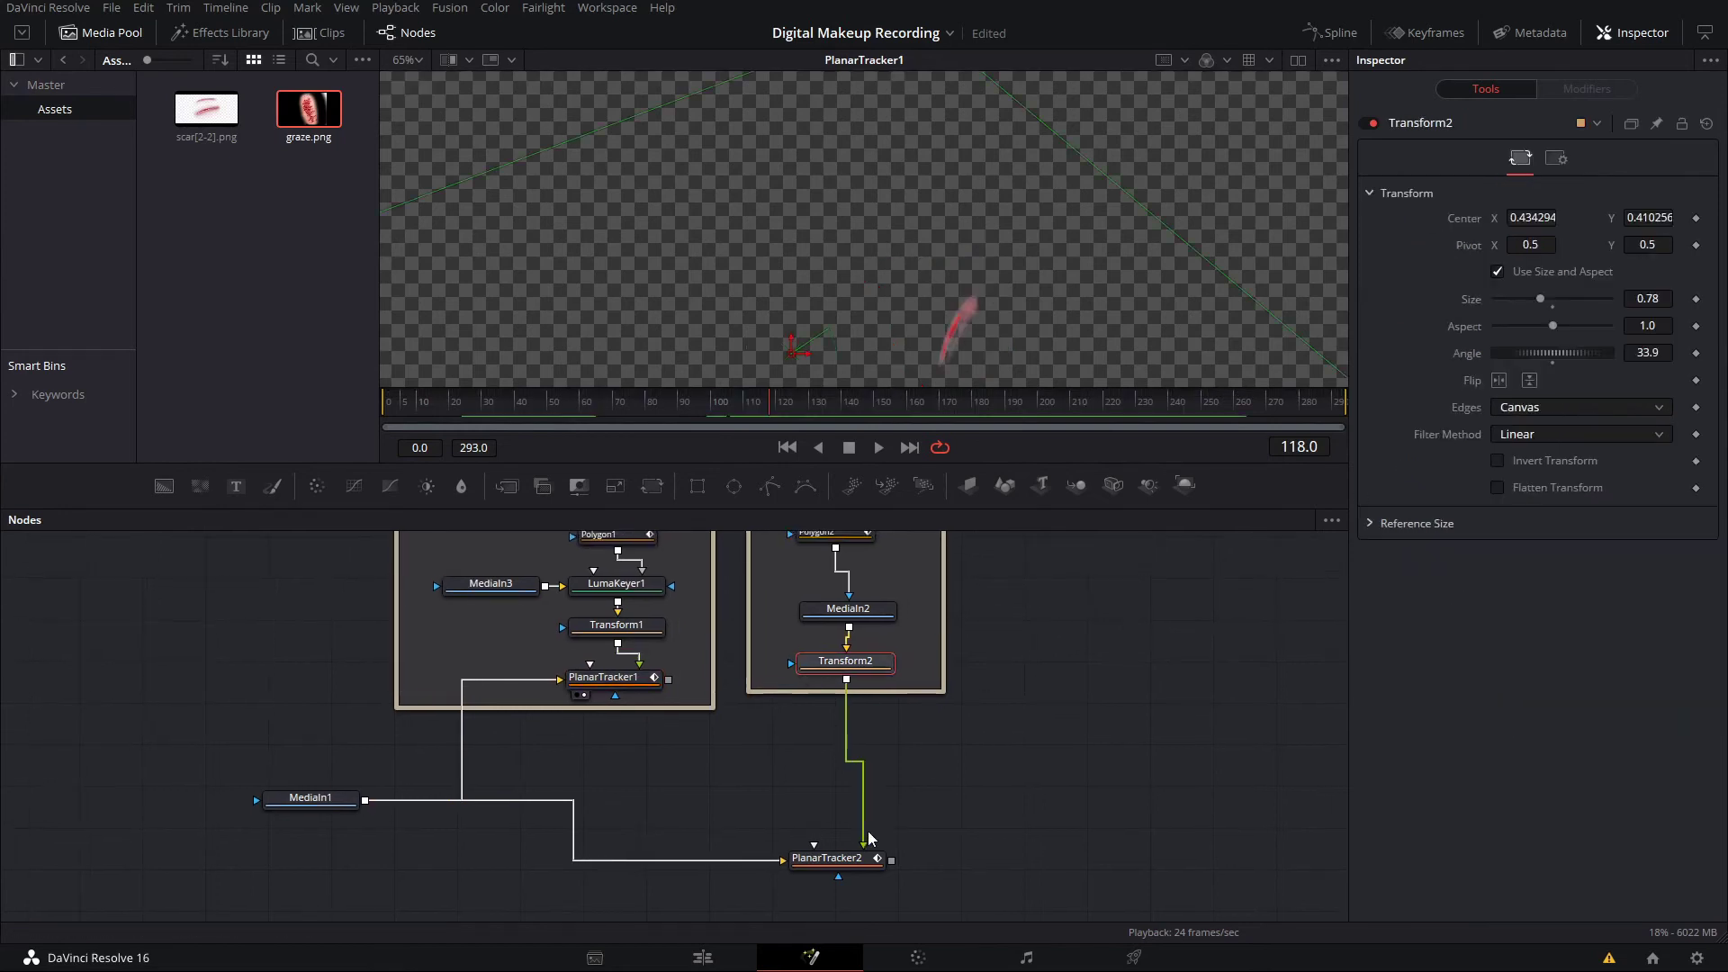
pyautogui.scroll(3, 906, 782)
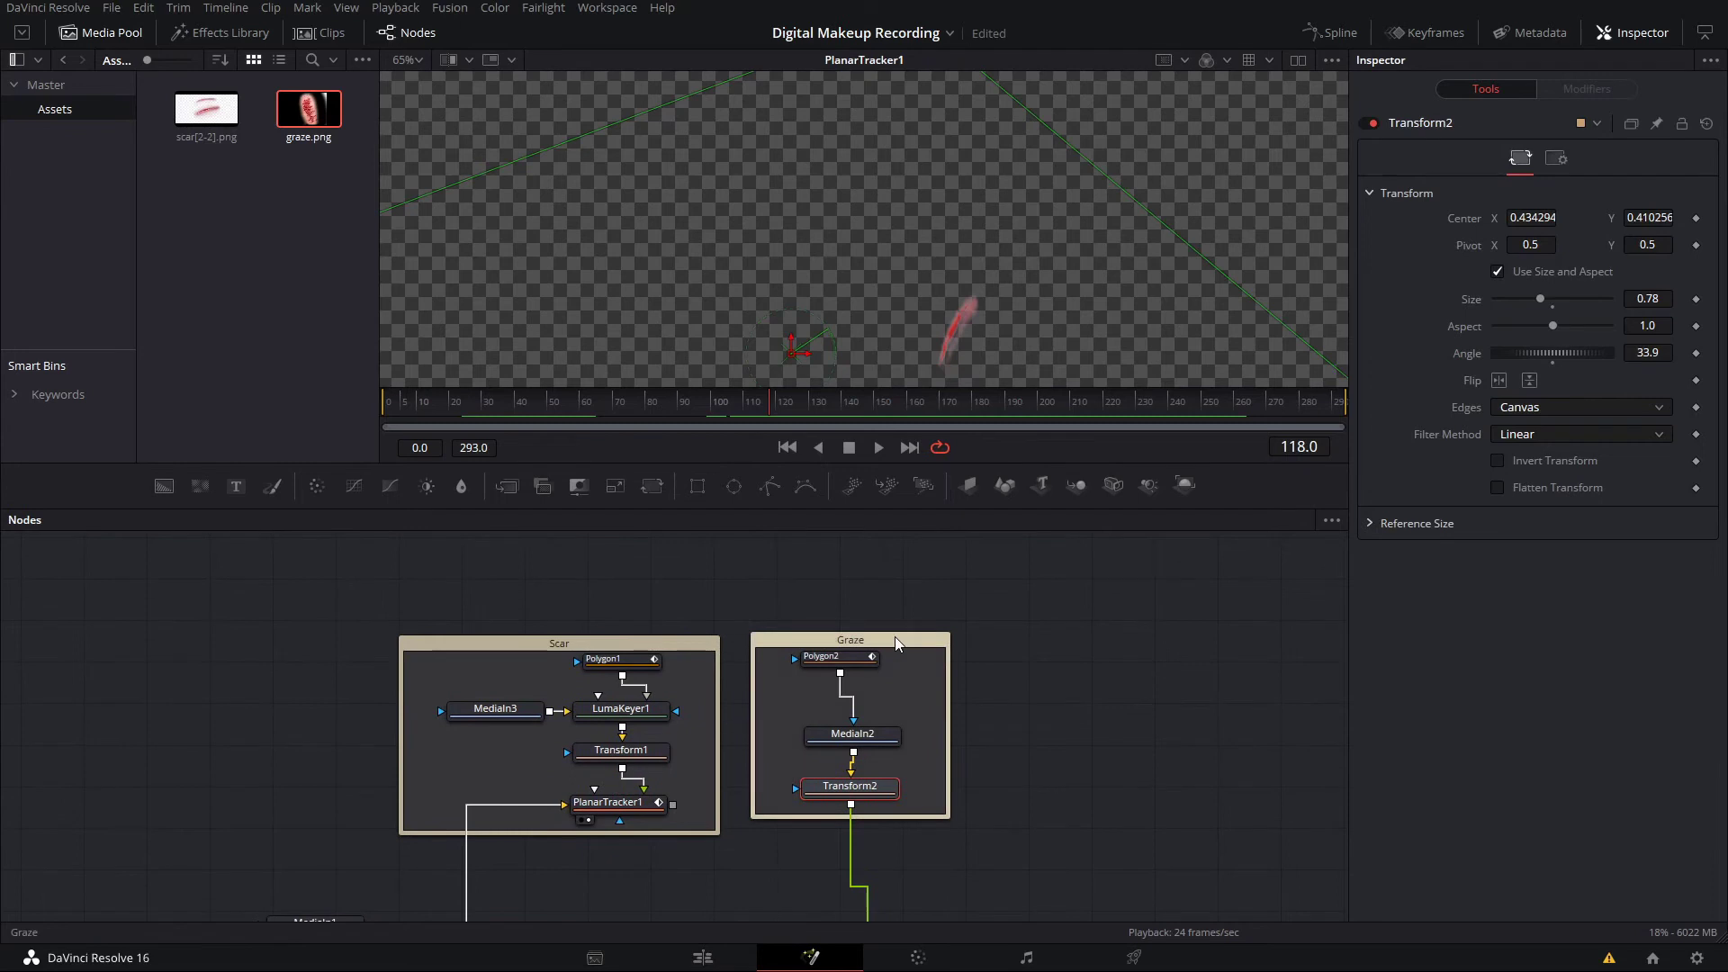
pyautogui.moveTo(894, 633); pyautogui.dragTo(895, 565)
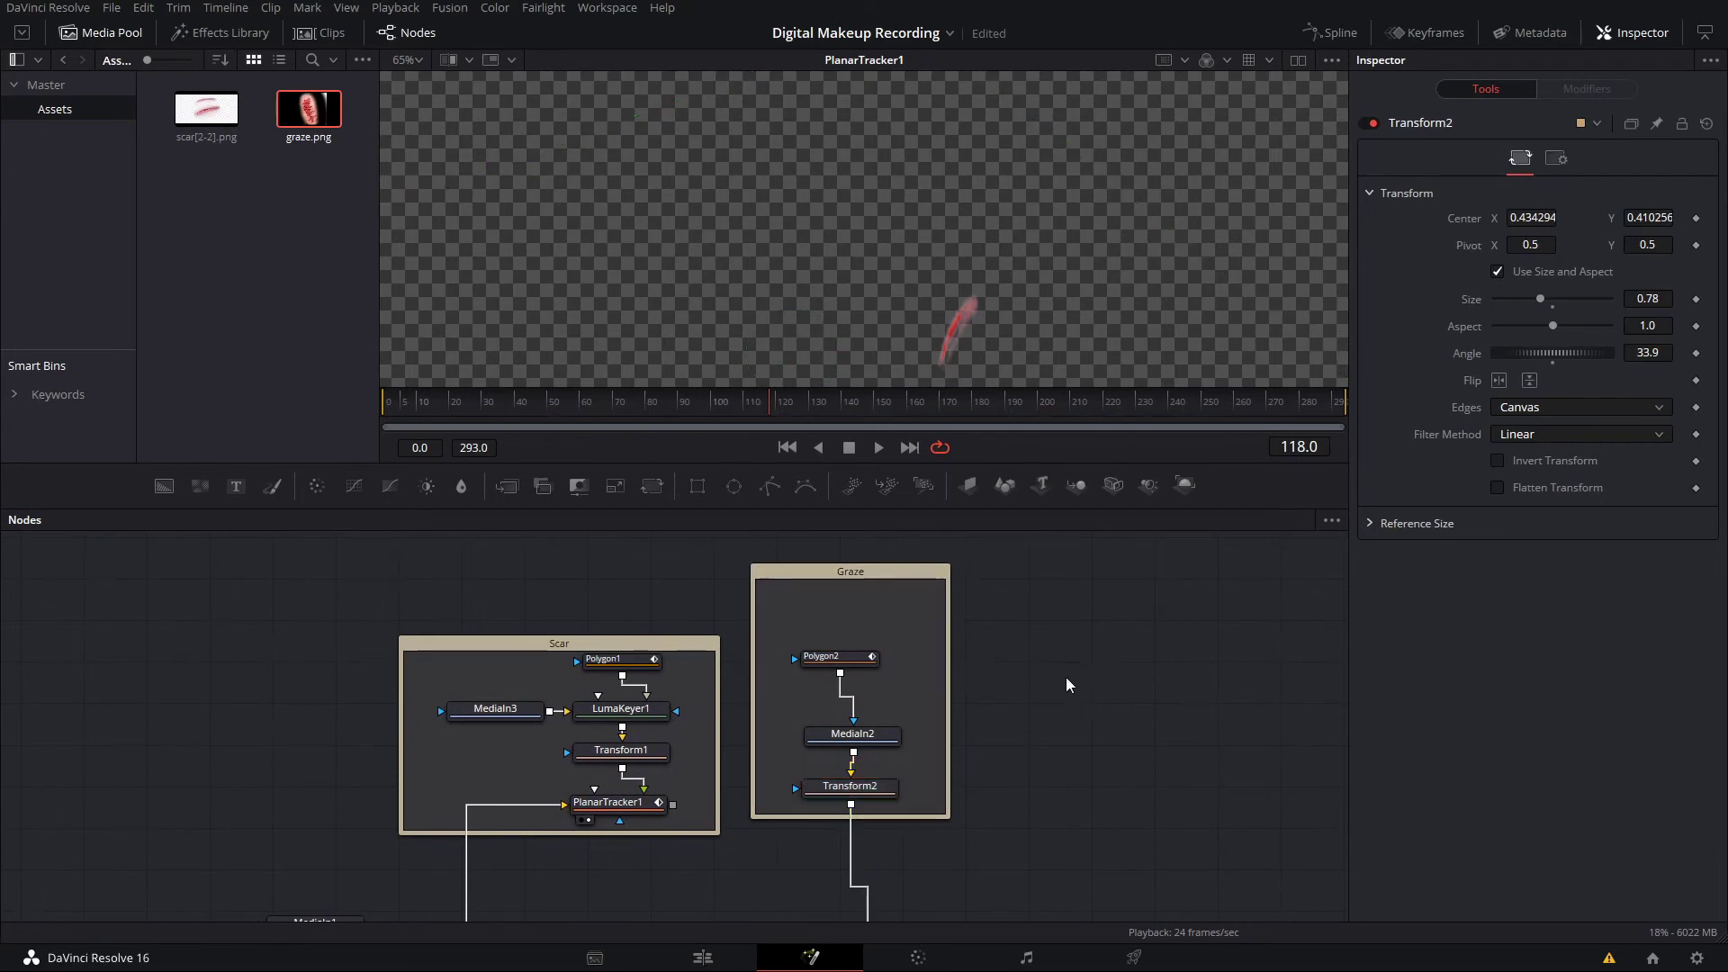
pyautogui.moveTo(913, 655); pyautogui.dragTo(846, 726)
pyautogui.click(1028, 747)
pyautogui.moveTo(1014, 757); pyautogui.dragTo(942, 630)
pyautogui.moveTo(815, 860); pyautogui.dragTo(826, 657)
# - Set PlanarTracker2's merge mode to FG only and its corner pin apply mode to Normal
pyautogui.click(809, 656)
pyautogui.click(1556, 222)
pyautogui.click(1544, 265)
pyautogui.click(1543, 413)
pyautogui.click(1568, 430)
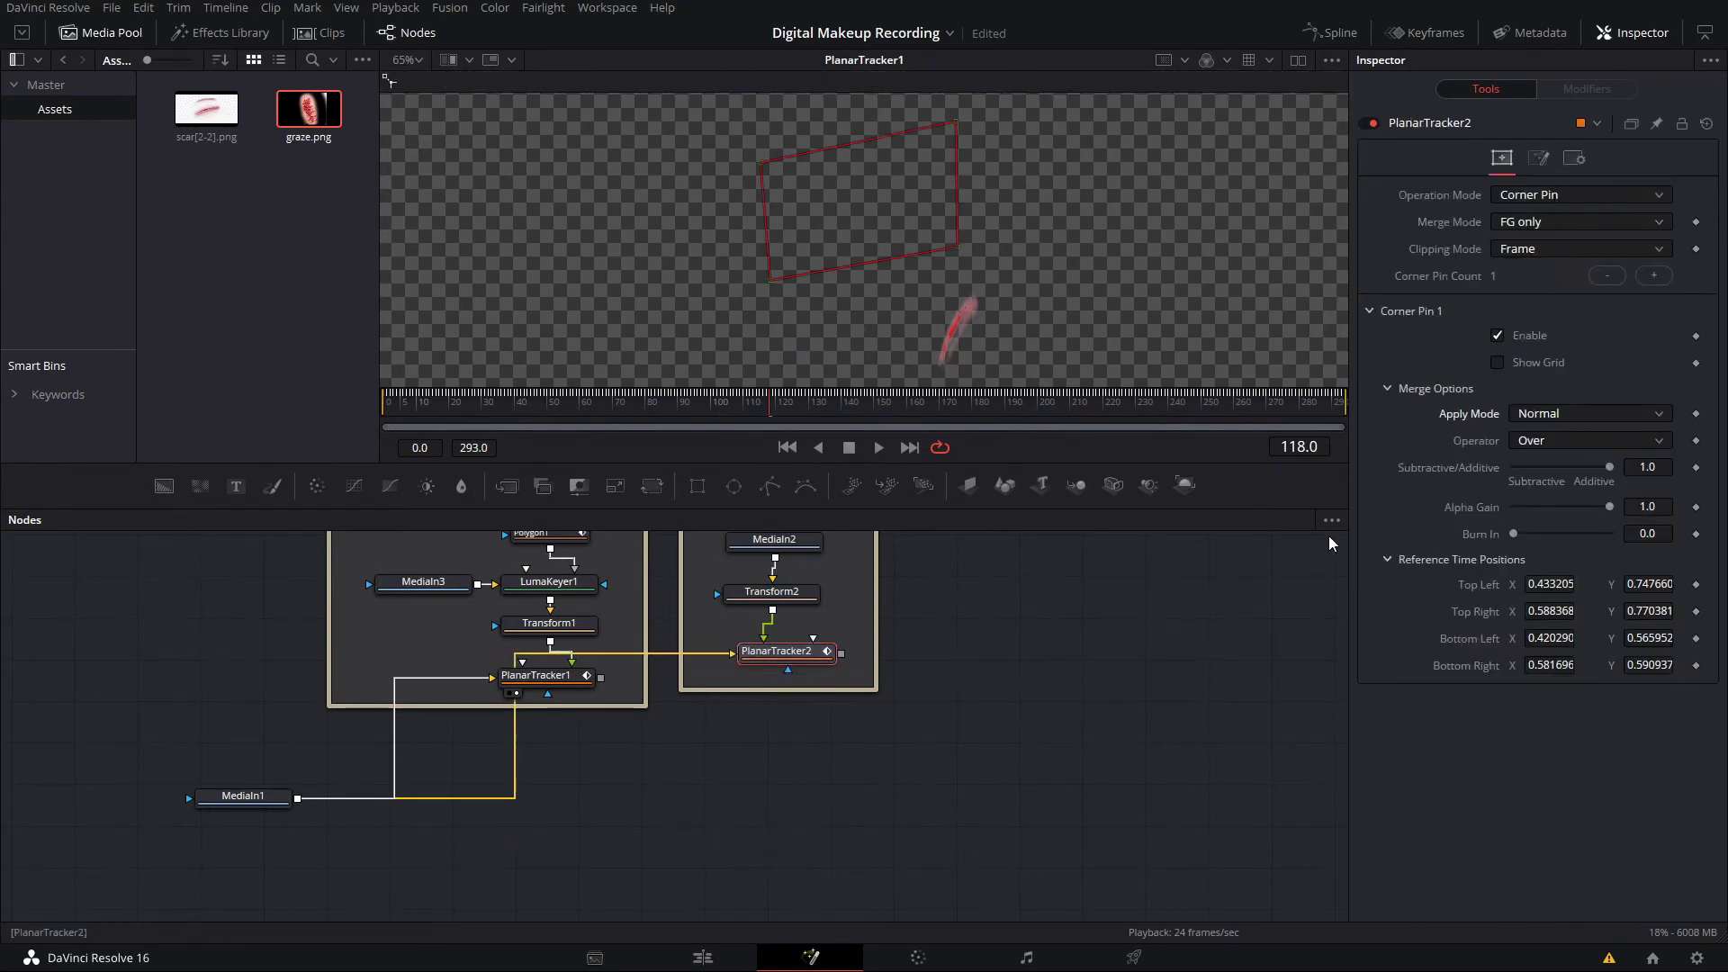
# - Move MediaIn1 closer to the Scar group and rewire its output to the background inputs of PlanarTracker1 and PlanarTracker2
pyautogui.click(1196, 634)
pyautogui.moveTo(927, 706); pyautogui.dragTo(1095, 766)
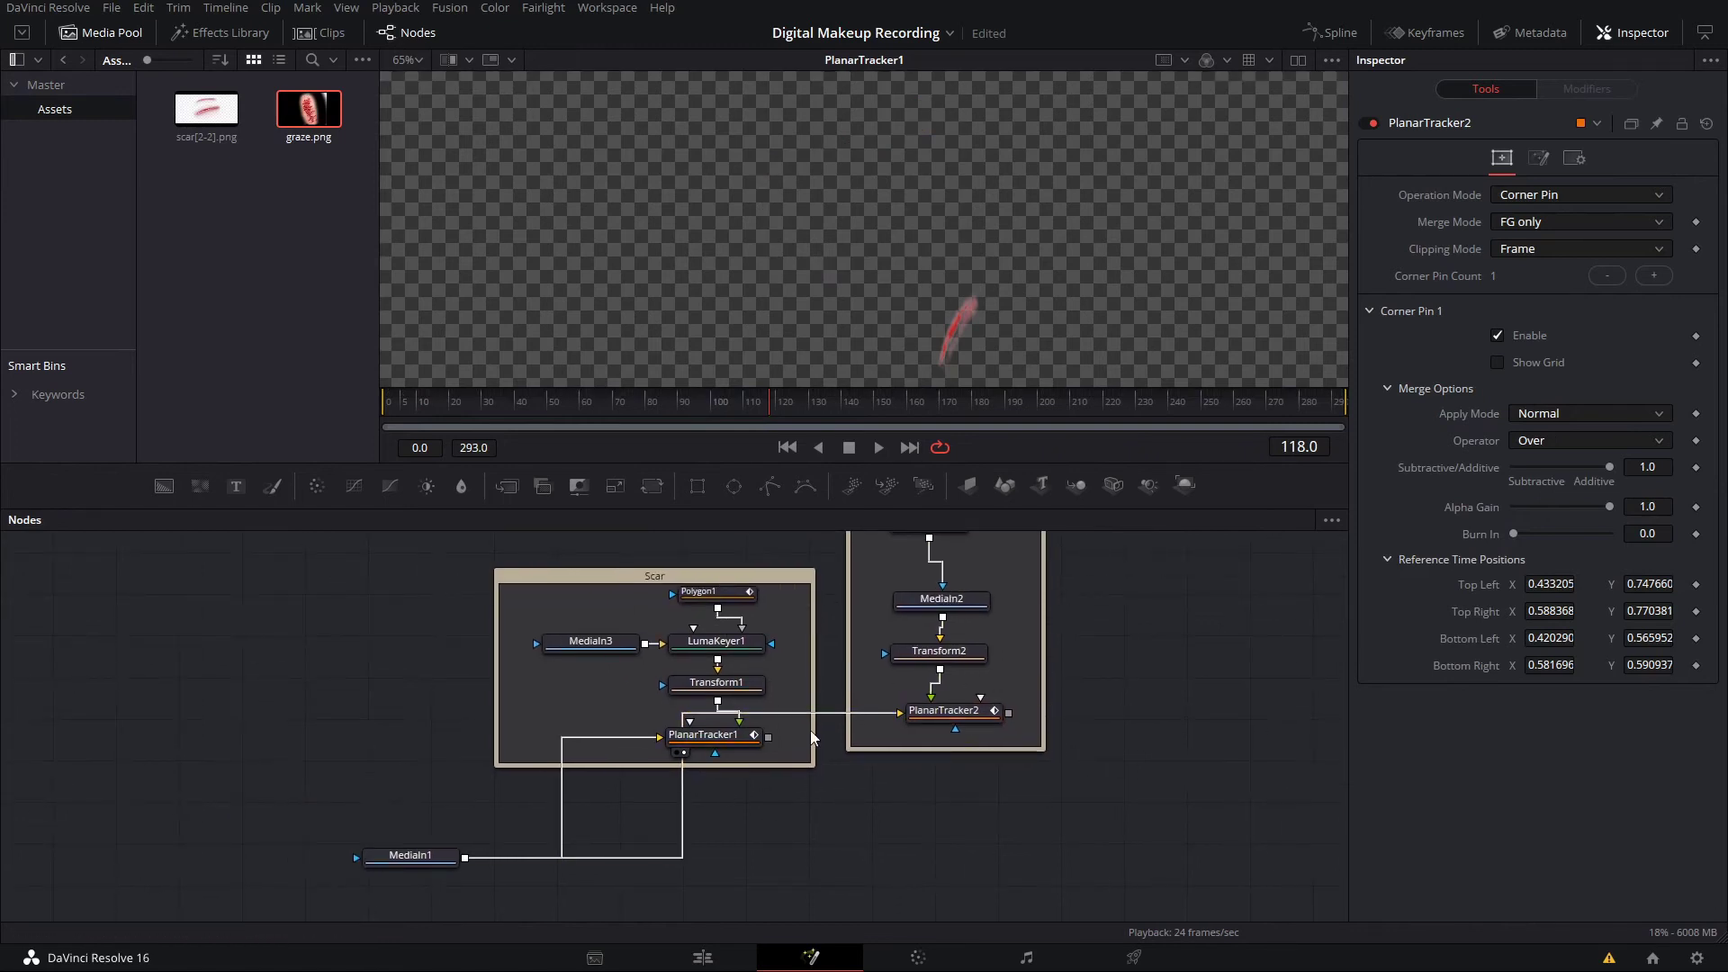
pyautogui.click(834, 714)
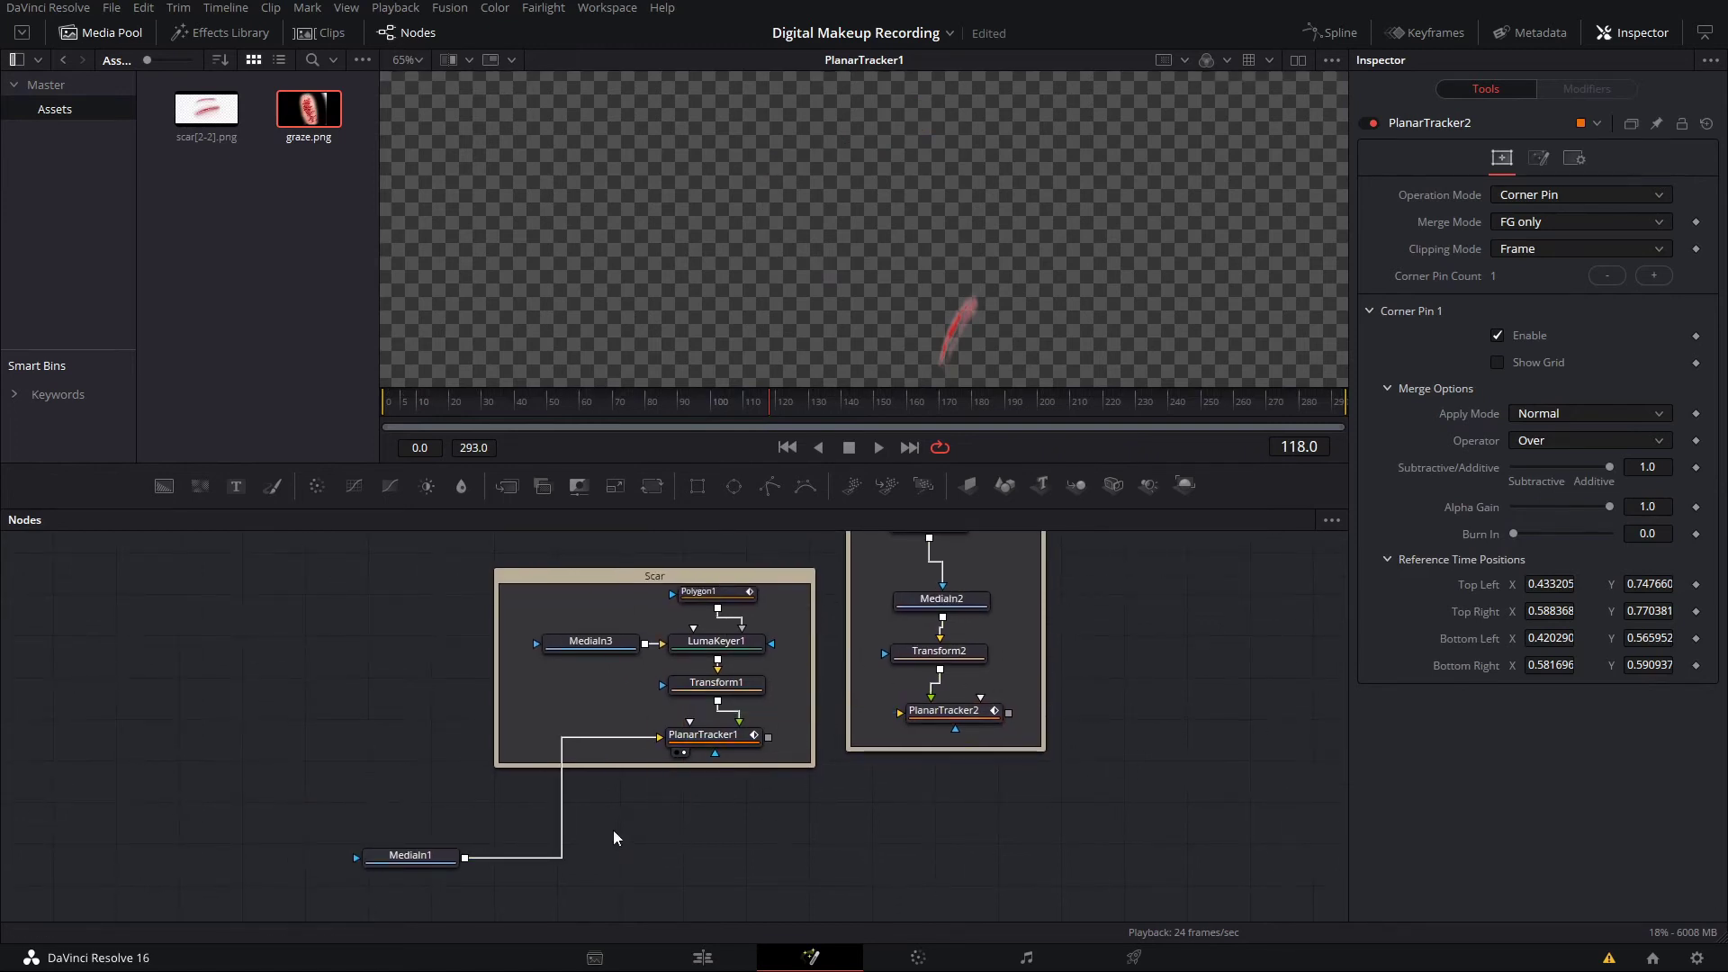
pyautogui.click(630, 738)
pyautogui.moveTo(443, 856); pyautogui.dragTo(659, 737)
pyautogui.moveTo(547, 834); pyautogui.dragTo(901, 713)
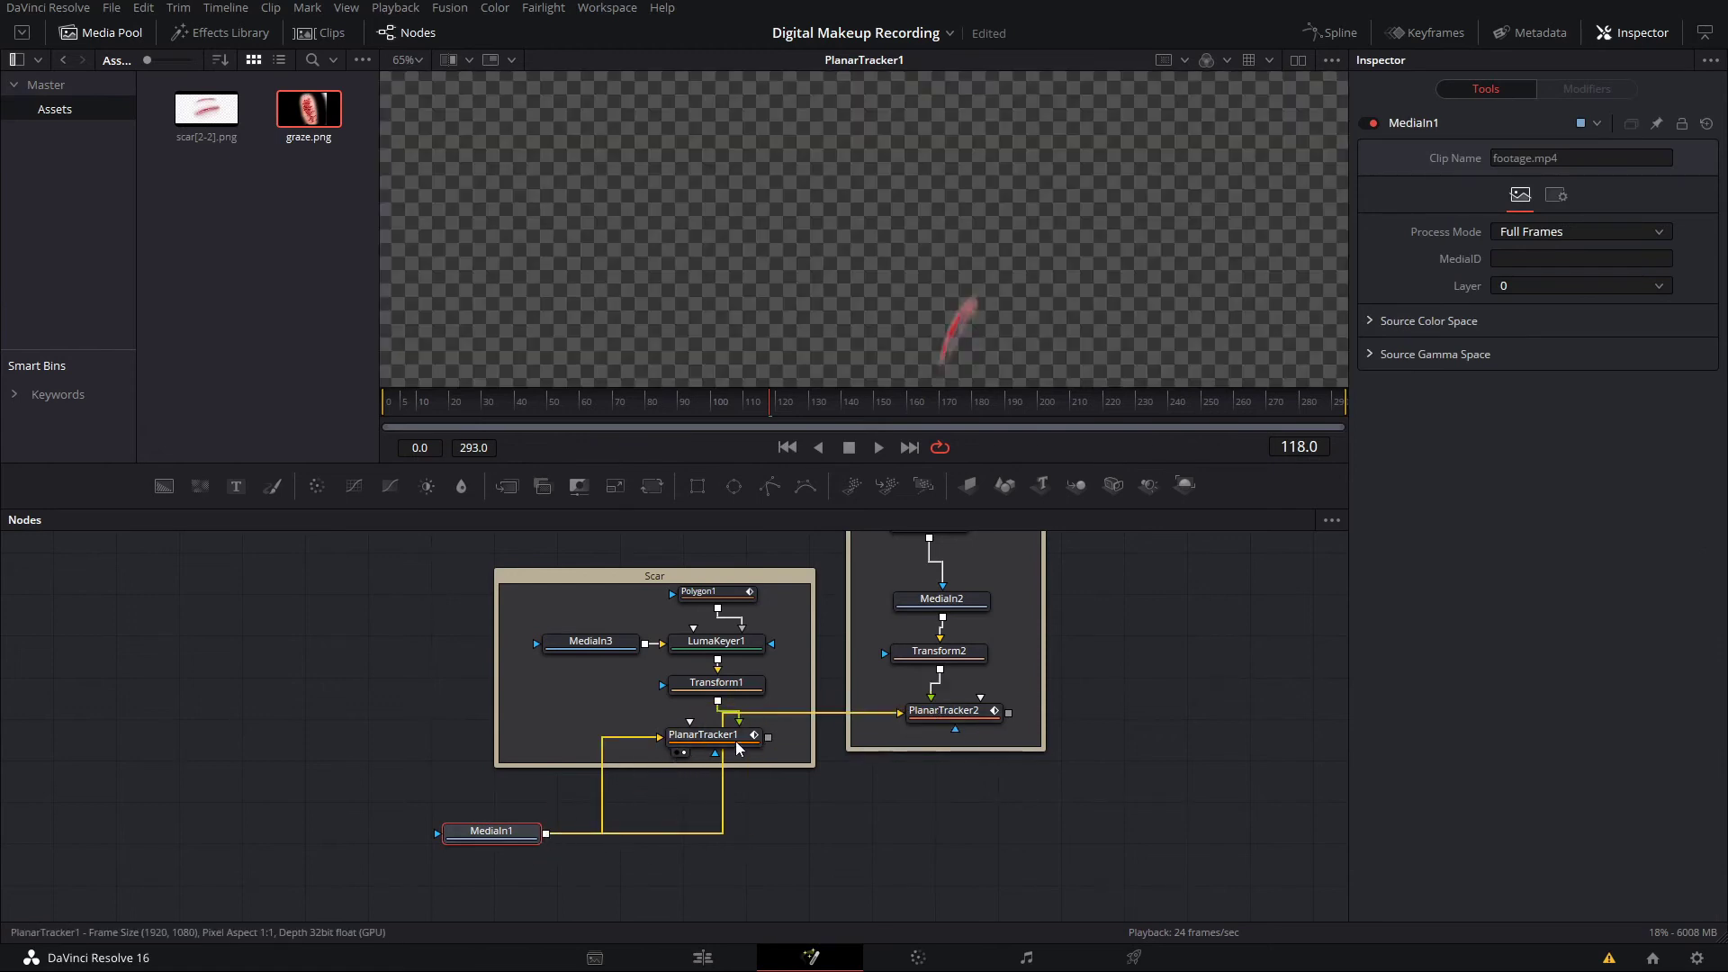
# - Merge PlanarTracker1's output over MediaIn1, place the Merge node beneath the Scar group and view it
pyautogui.moveTo(768, 737); pyautogui.dragTo(546, 836)
pyautogui.moveTo(736, 838)
pyautogui.mouseDown()
pyautogui.moveTo(773, 841)
pyautogui.moveTo(714, 833)
pyautogui.mouseUp()
pyautogui.press('2')
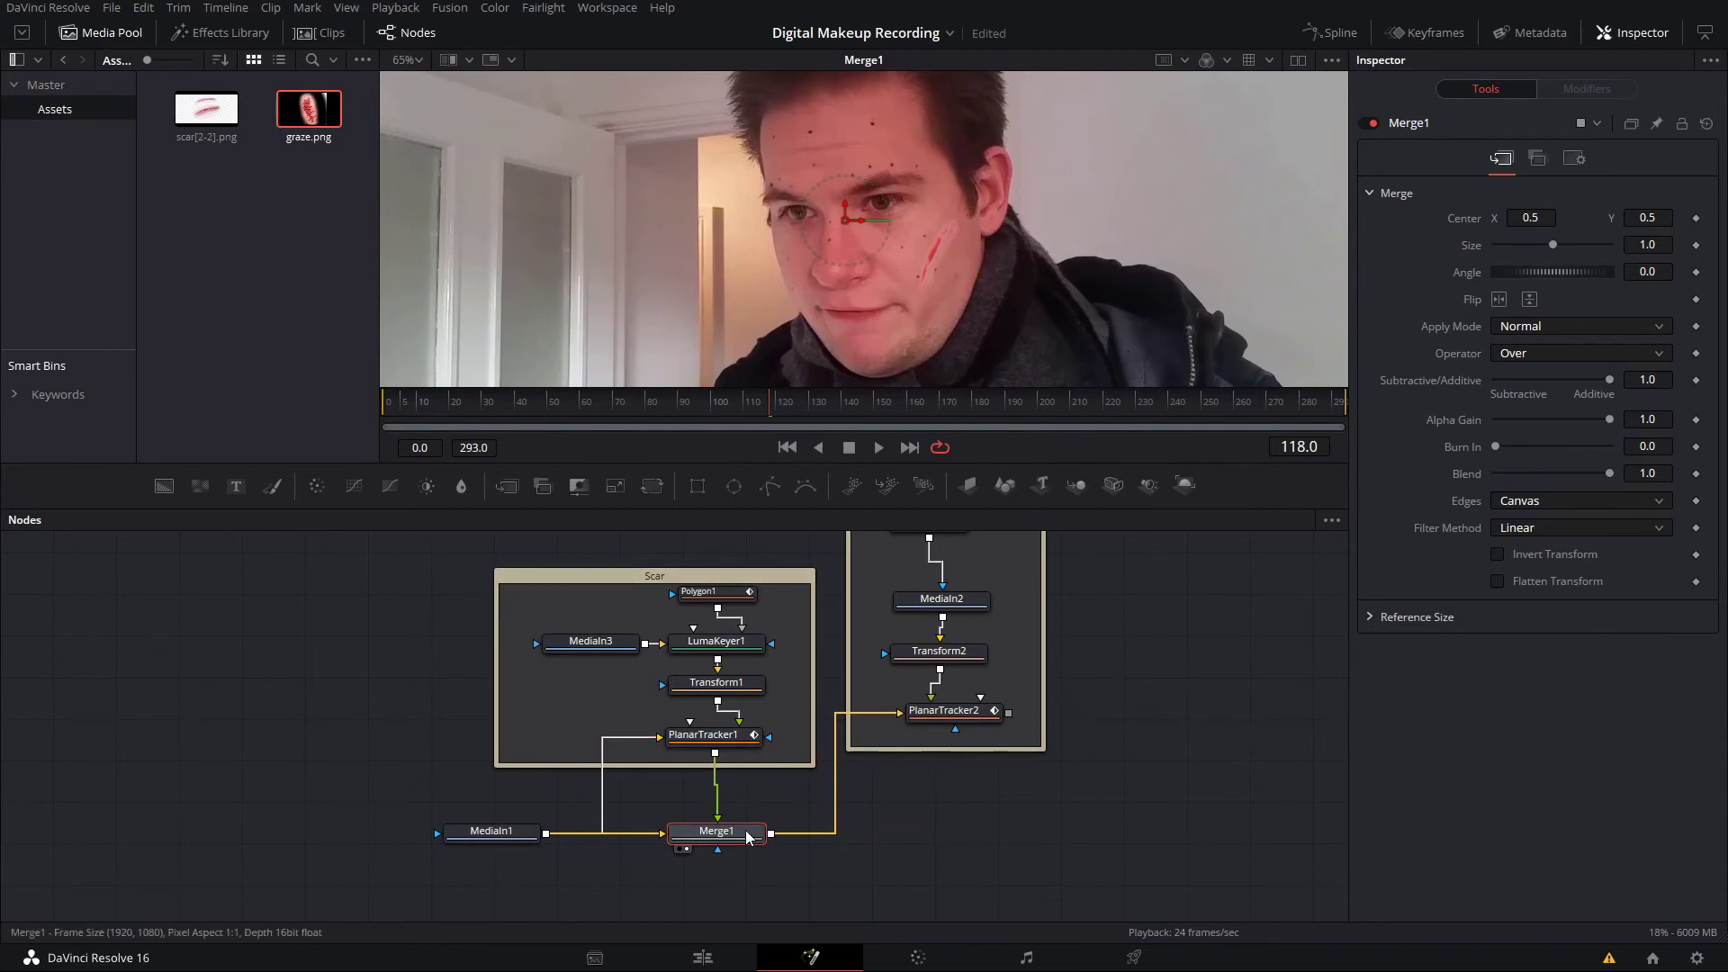
# - Set Merge1's apply mode to Soft Light
pyautogui.click(1543, 358)
pyautogui.click(1502, 378)
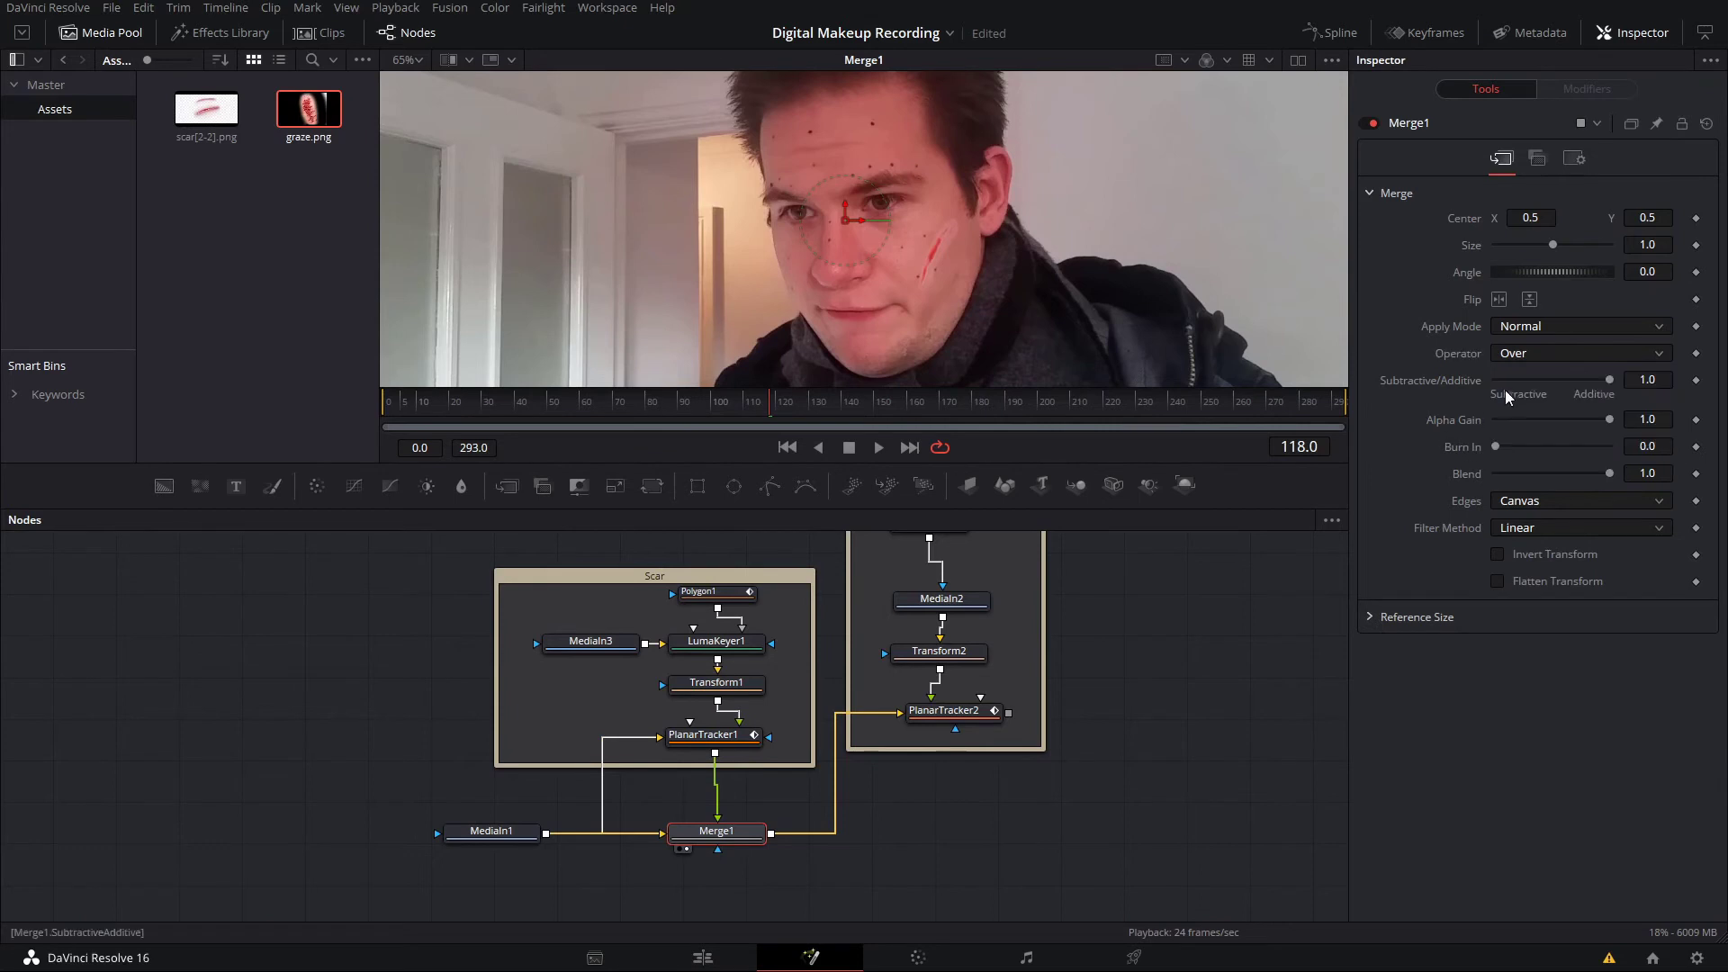
pyautogui.click(1571, 326)
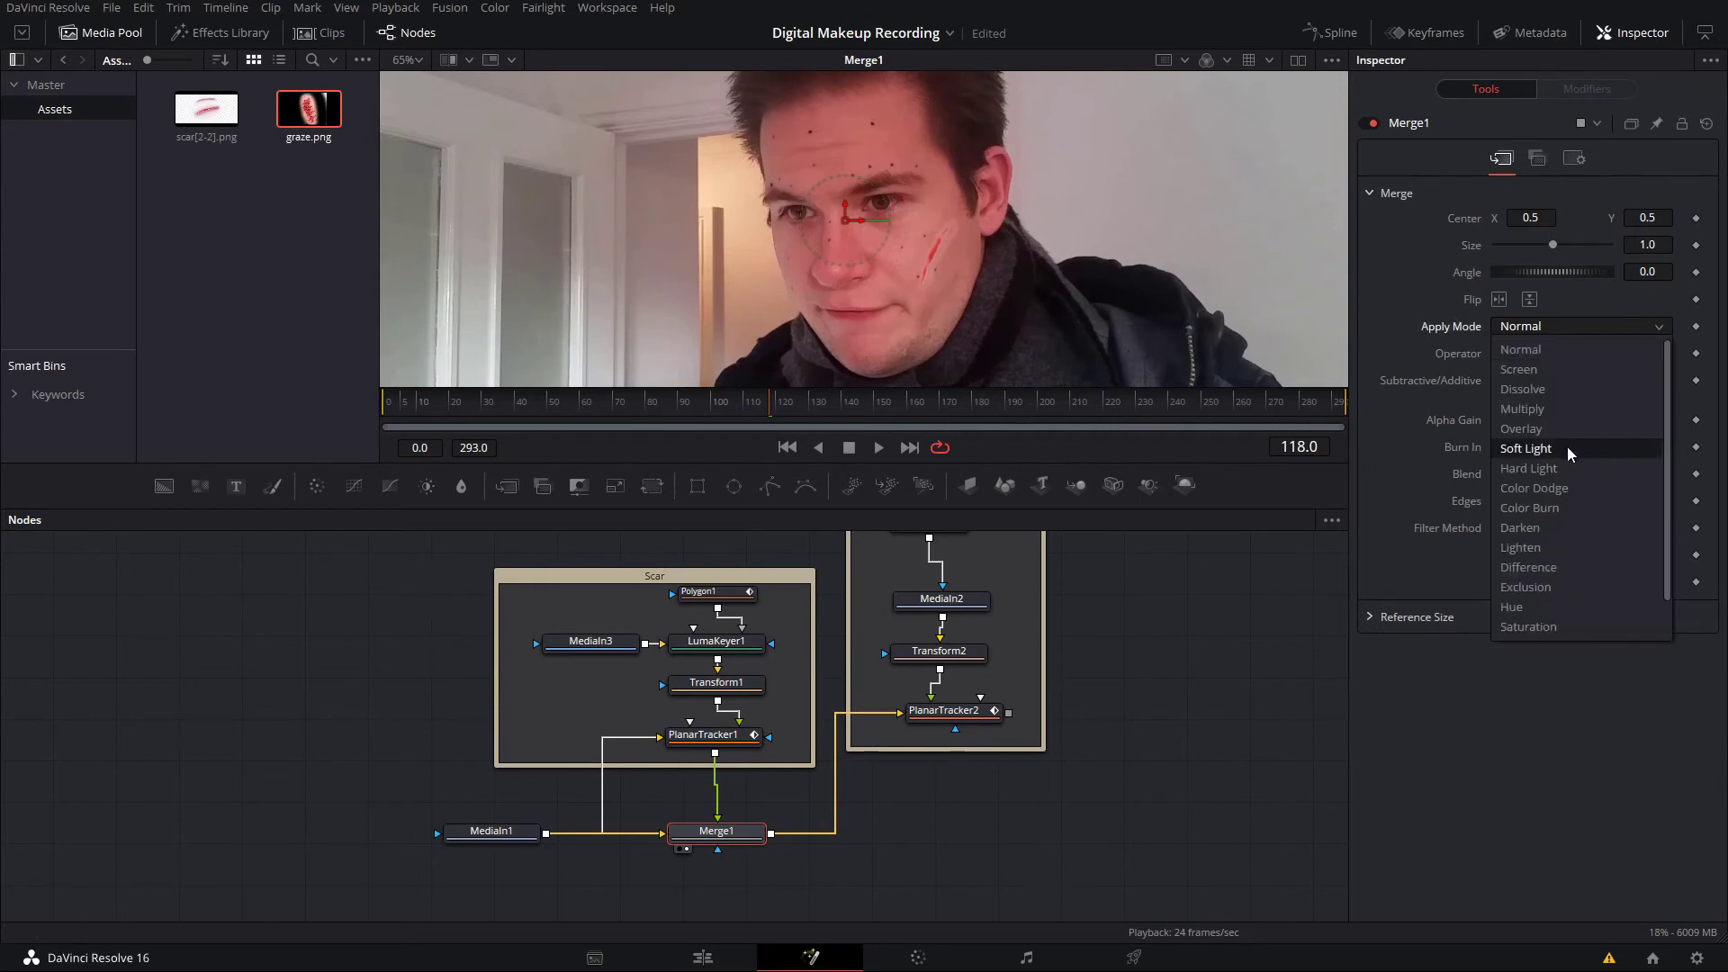
pyautogui.click(1571, 449)
# - Merge PlanarTracker2's output over Merge1, place the new Merge node beneath the Graze group and view it
pyautogui.moveTo(899, 774); pyautogui.dragTo(821, 795)
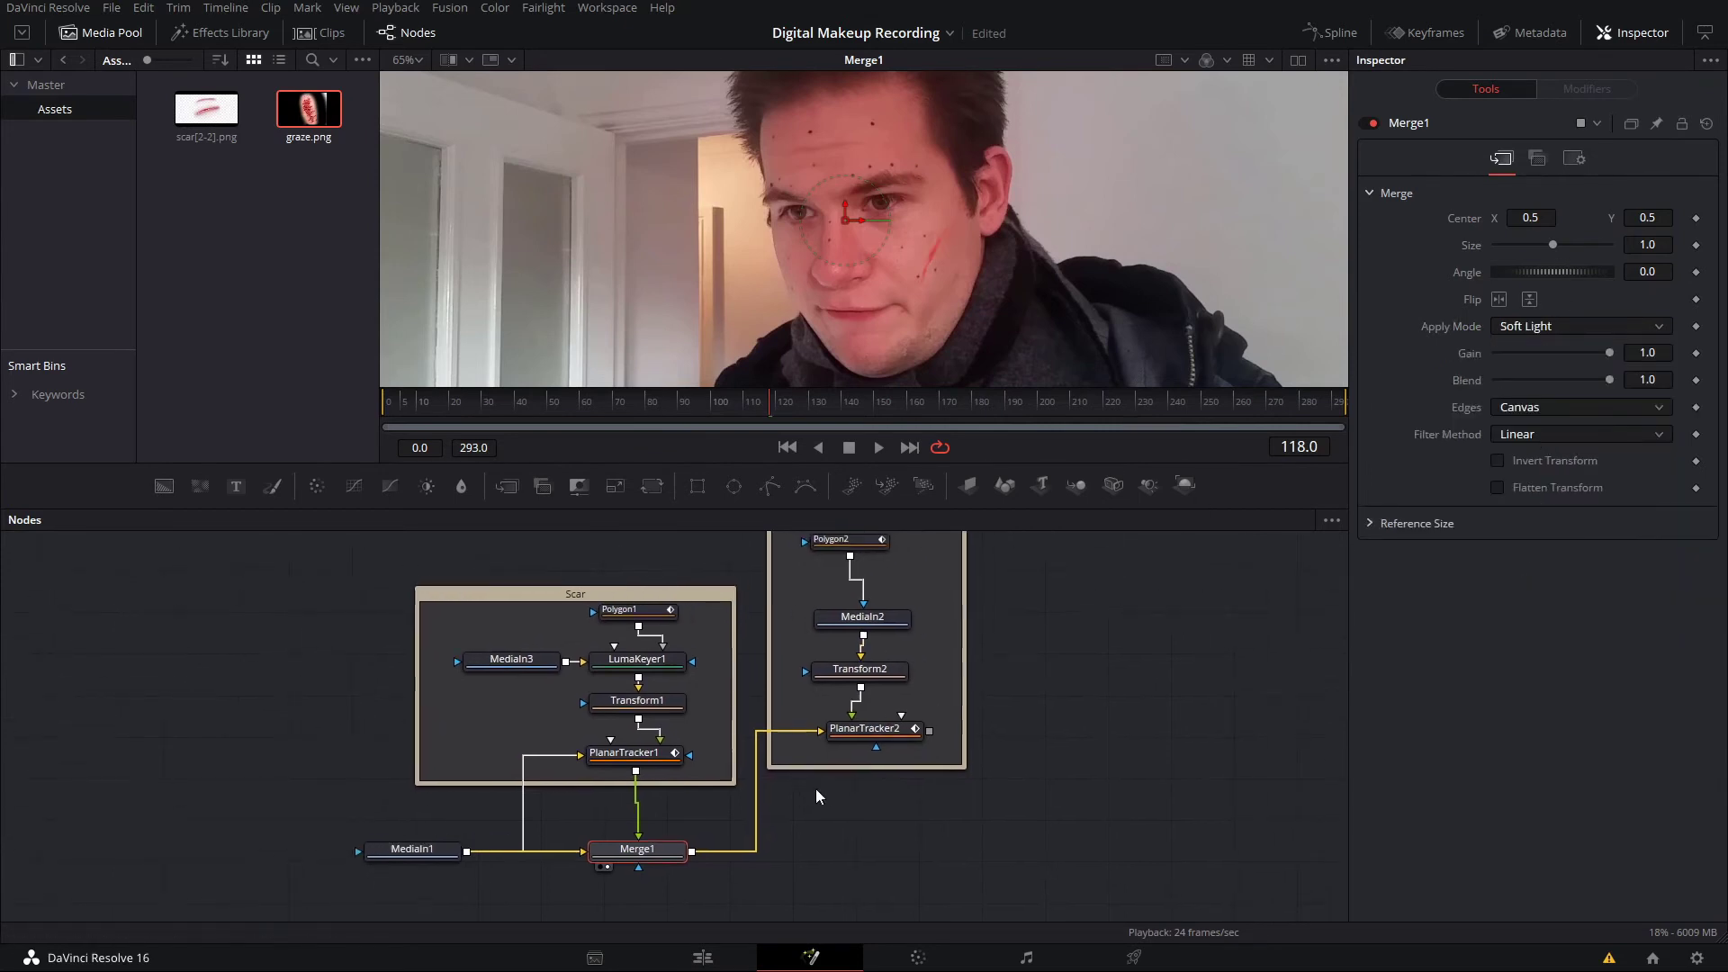
pyautogui.moveTo(929, 731); pyautogui.dragTo(694, 855)
pyautogui.moveTo(877, 851); pyautogui.dragTo(881, 848)
pyautogui.press('2')
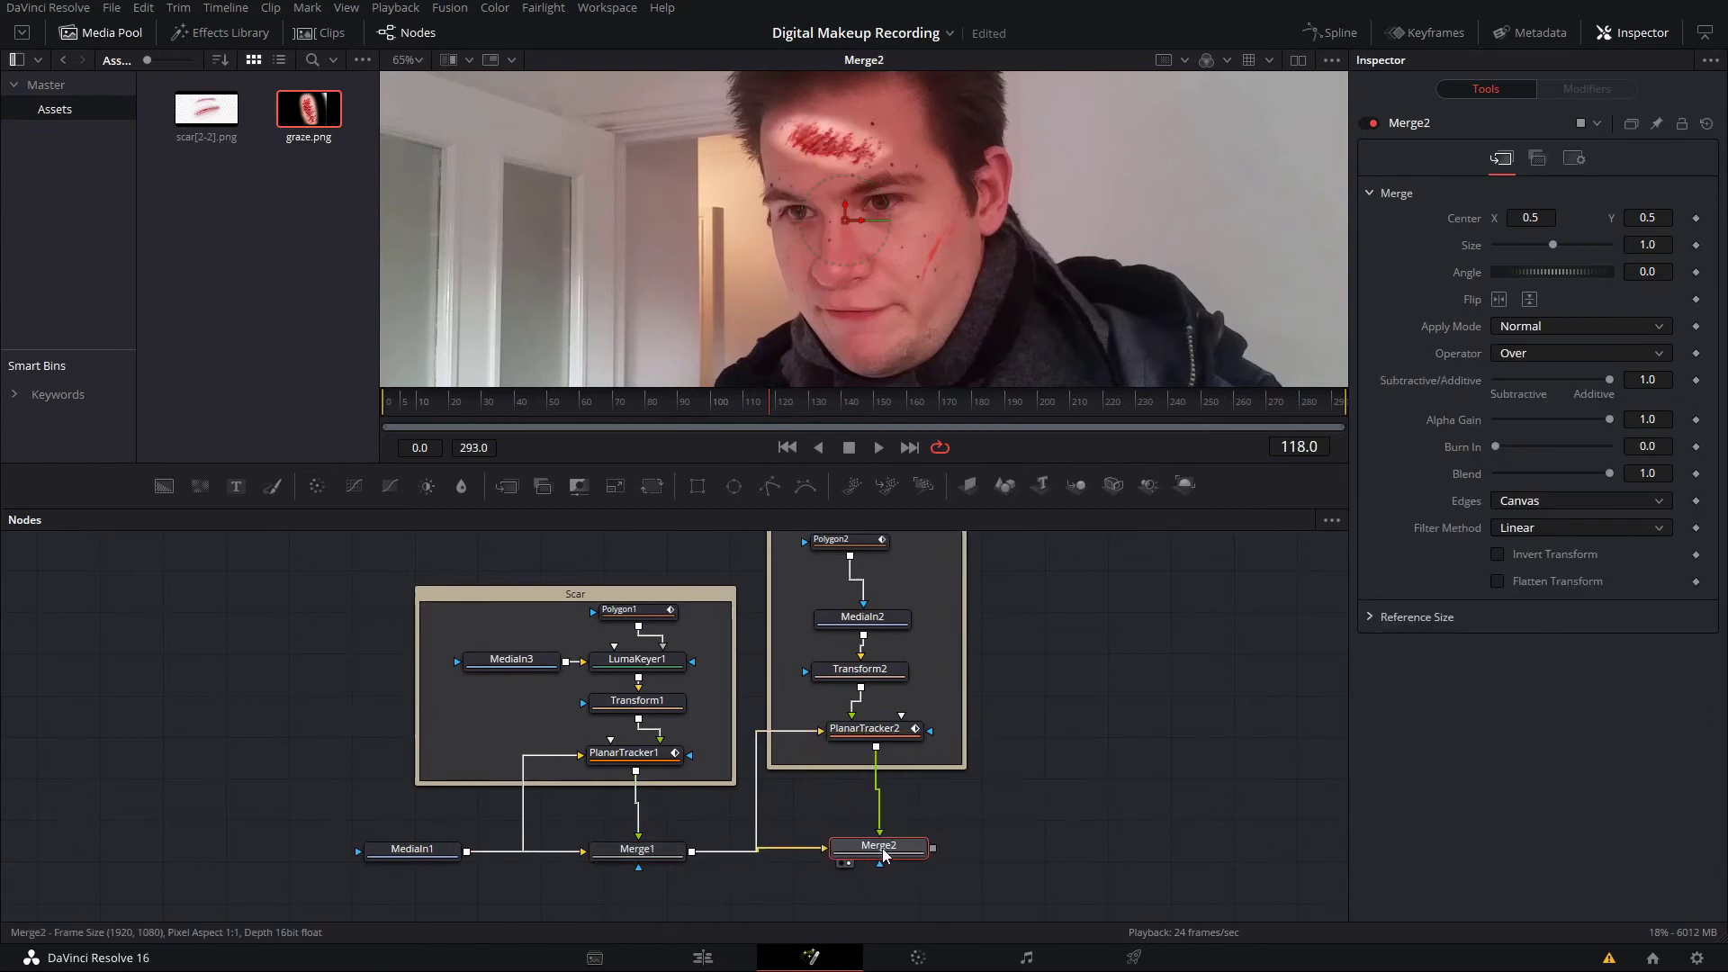
# - Set Merge2's apply mode to Soft Light with a gain of 0.732, and play back the combined makeup
pyautogui.click(1544, 325)
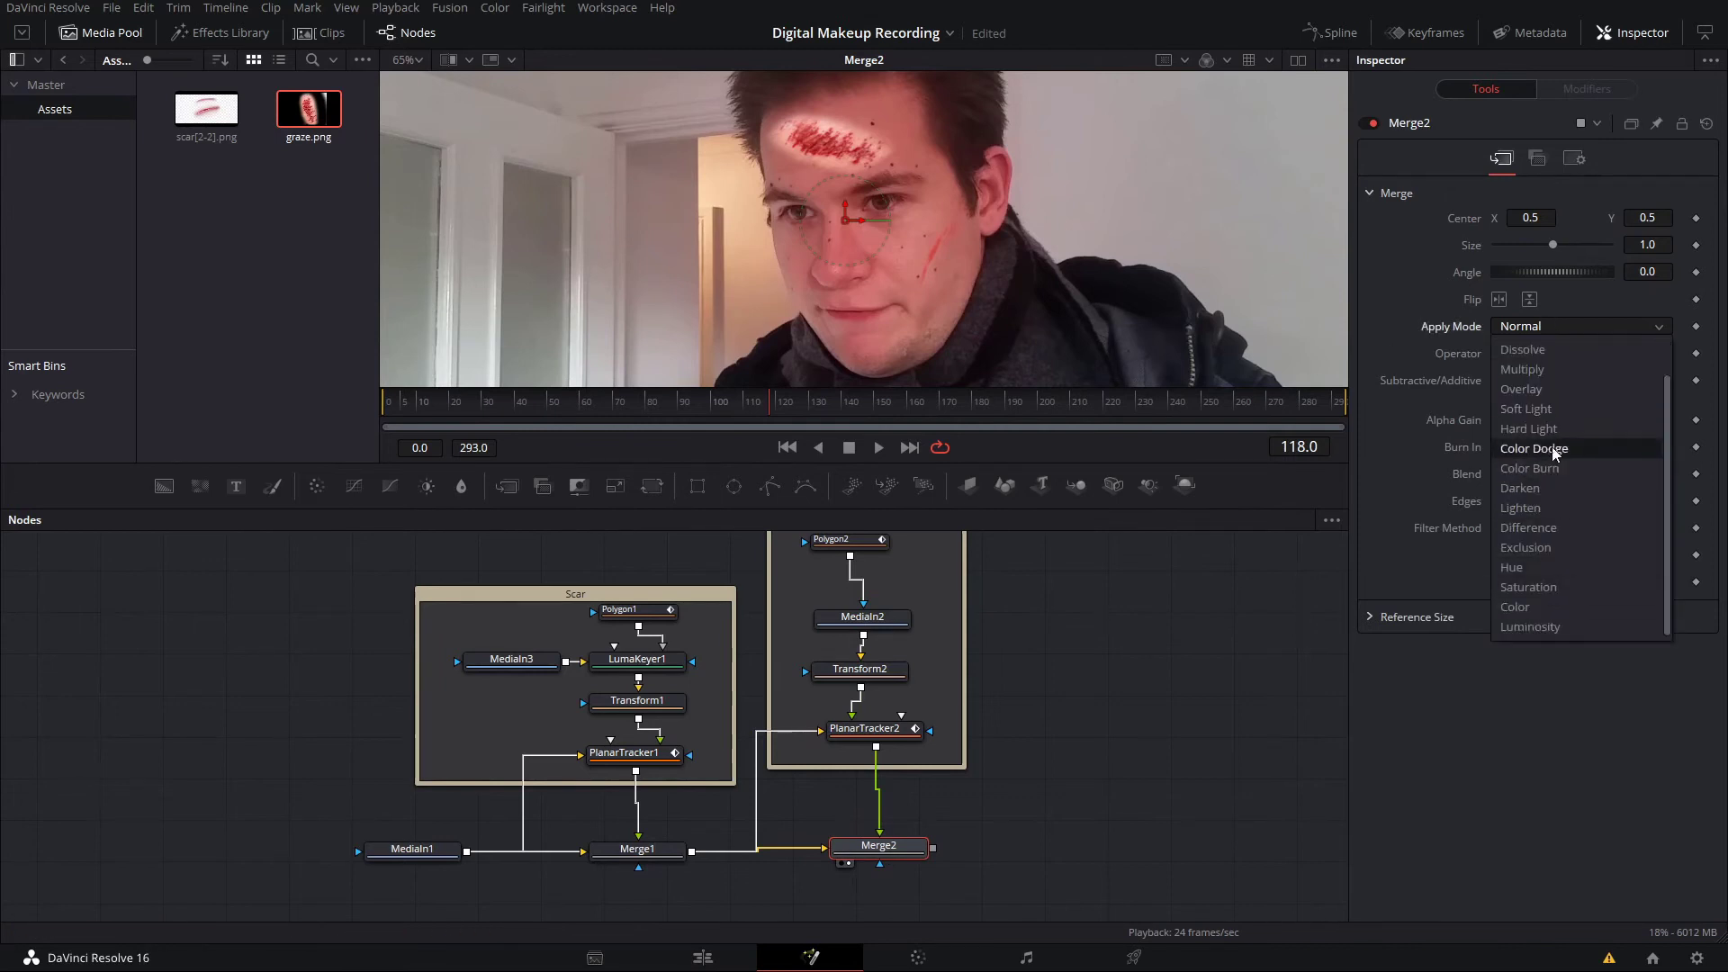
pyautogui.click(1563, 408)
pyautogui.moveTo(1611, 351); pyautogui.dragTo(1578, 360)
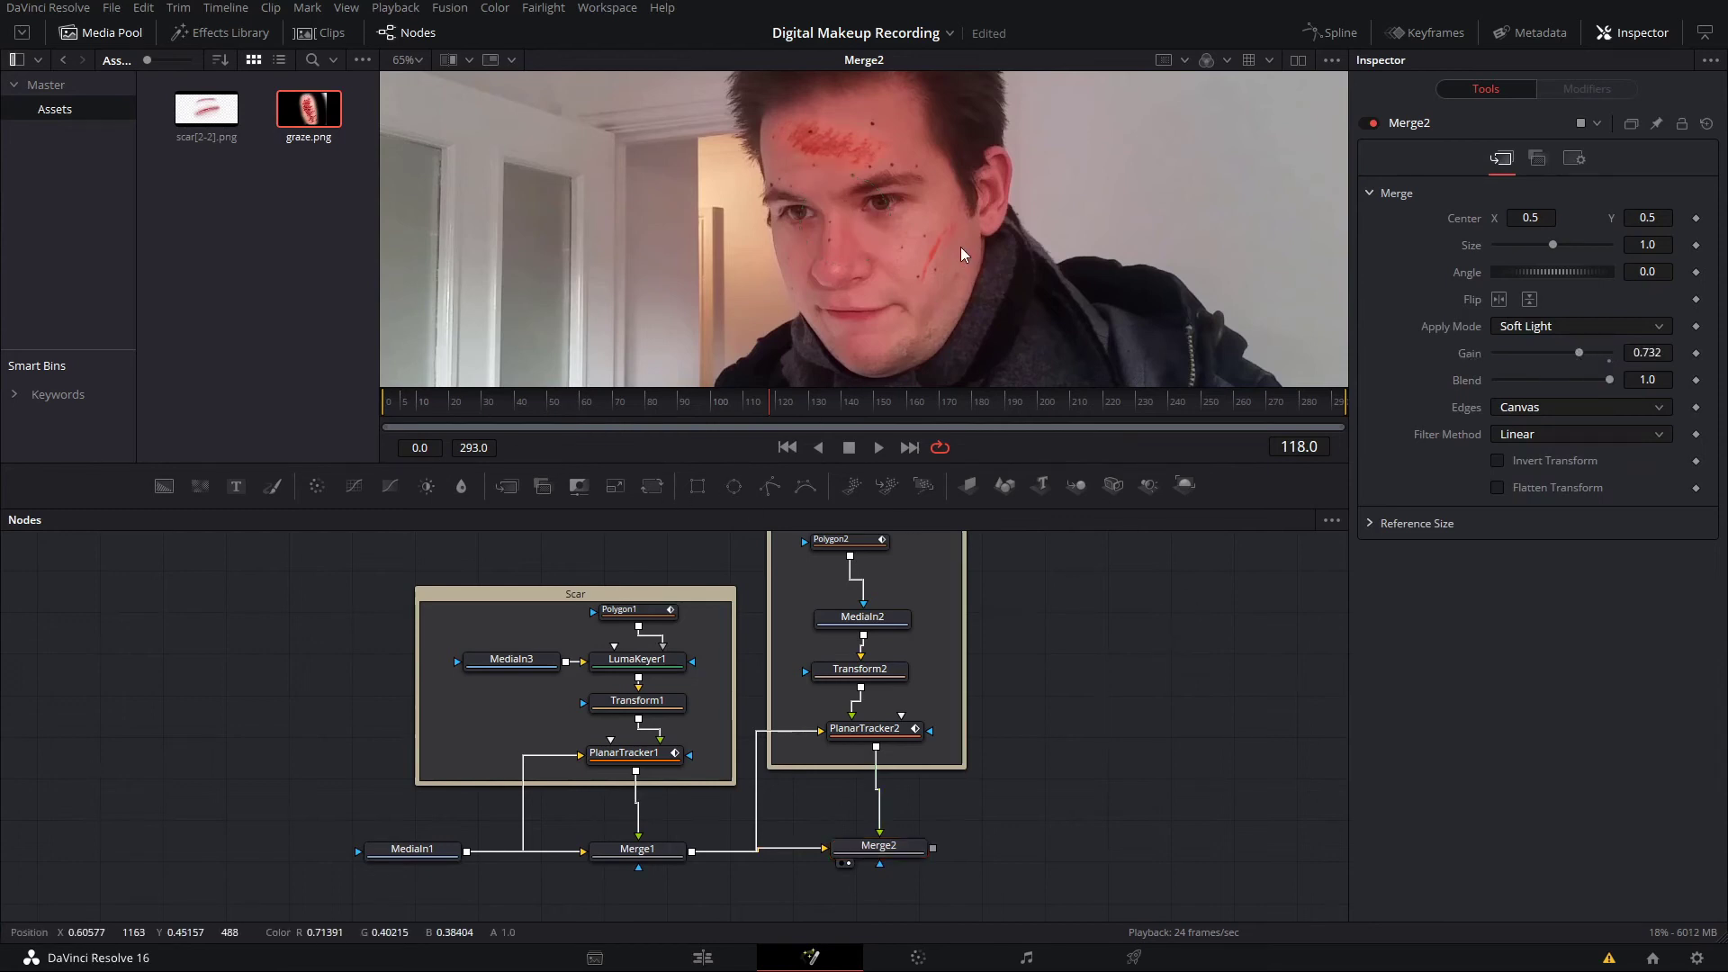
pyautogui.press('space')
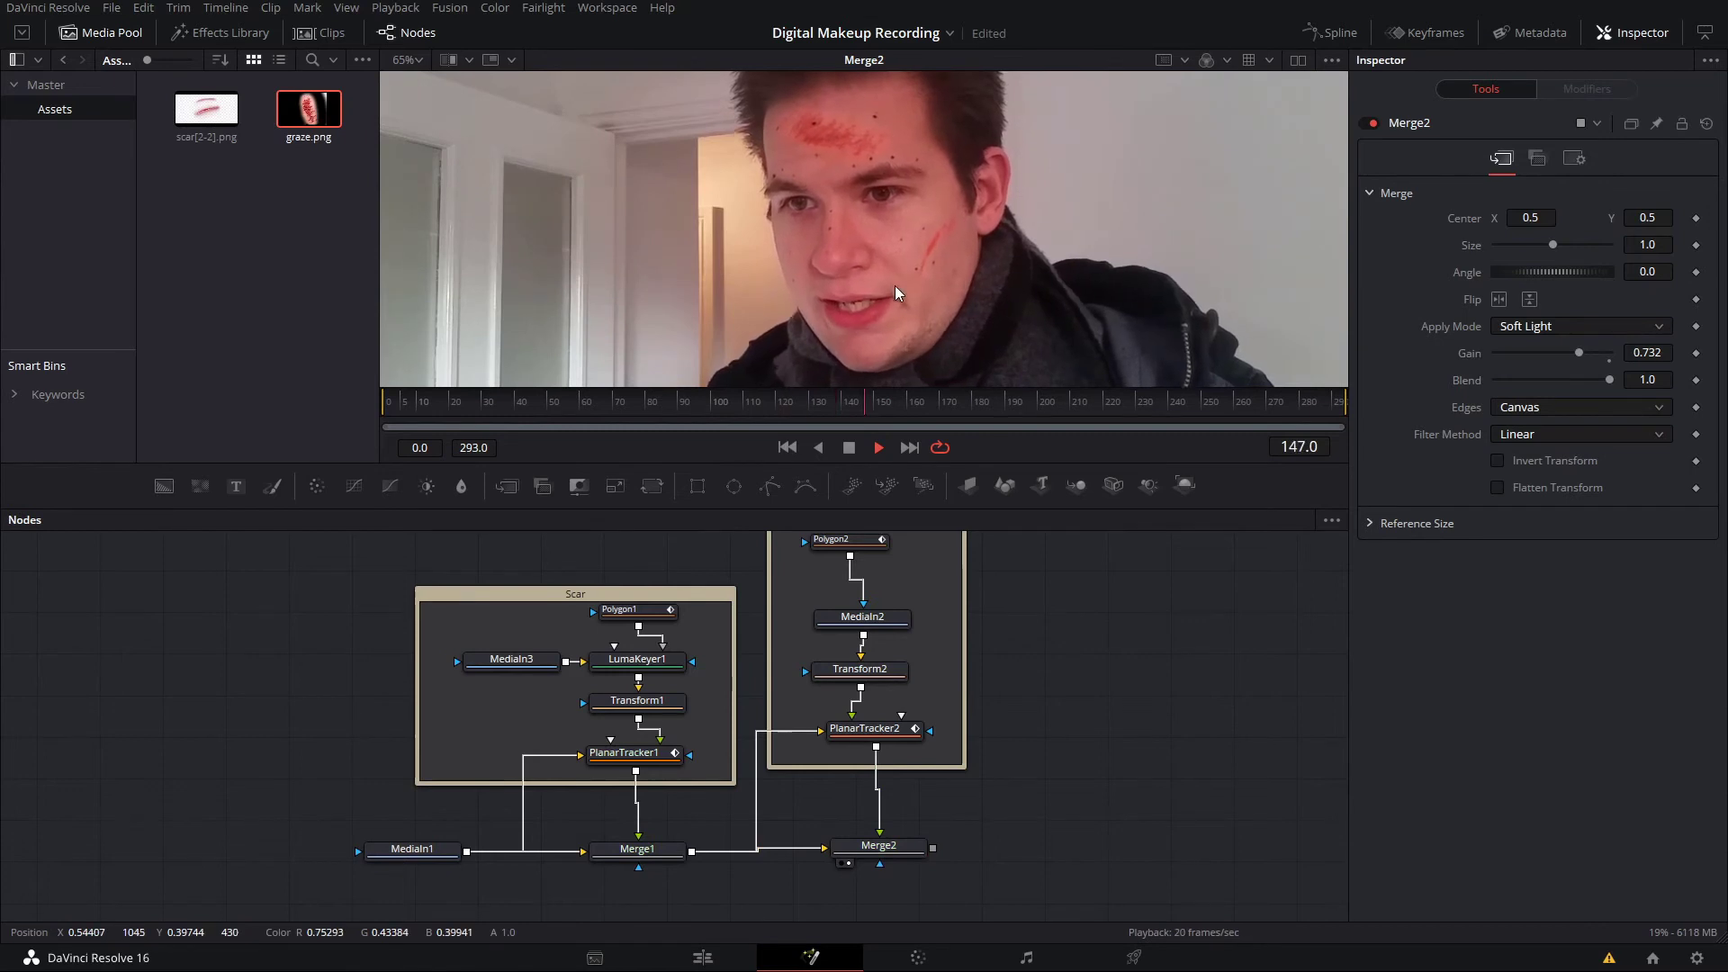
pyautogui.scroll(-2, 882, 305)
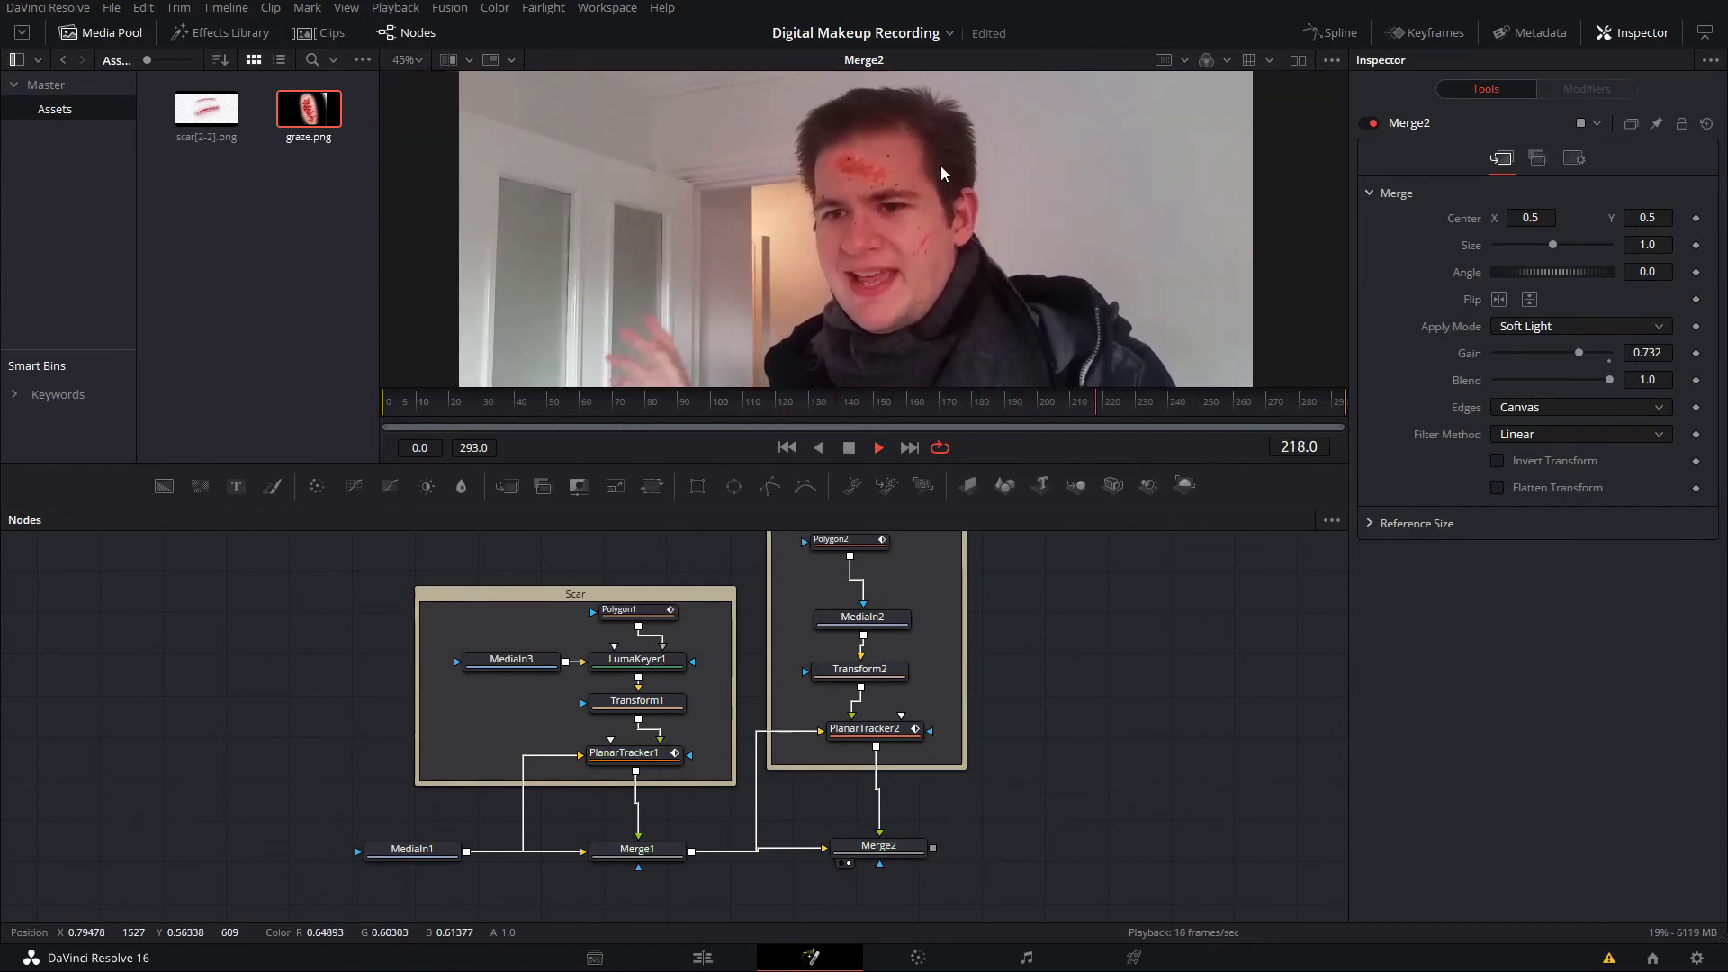
pyautogui.press('space')
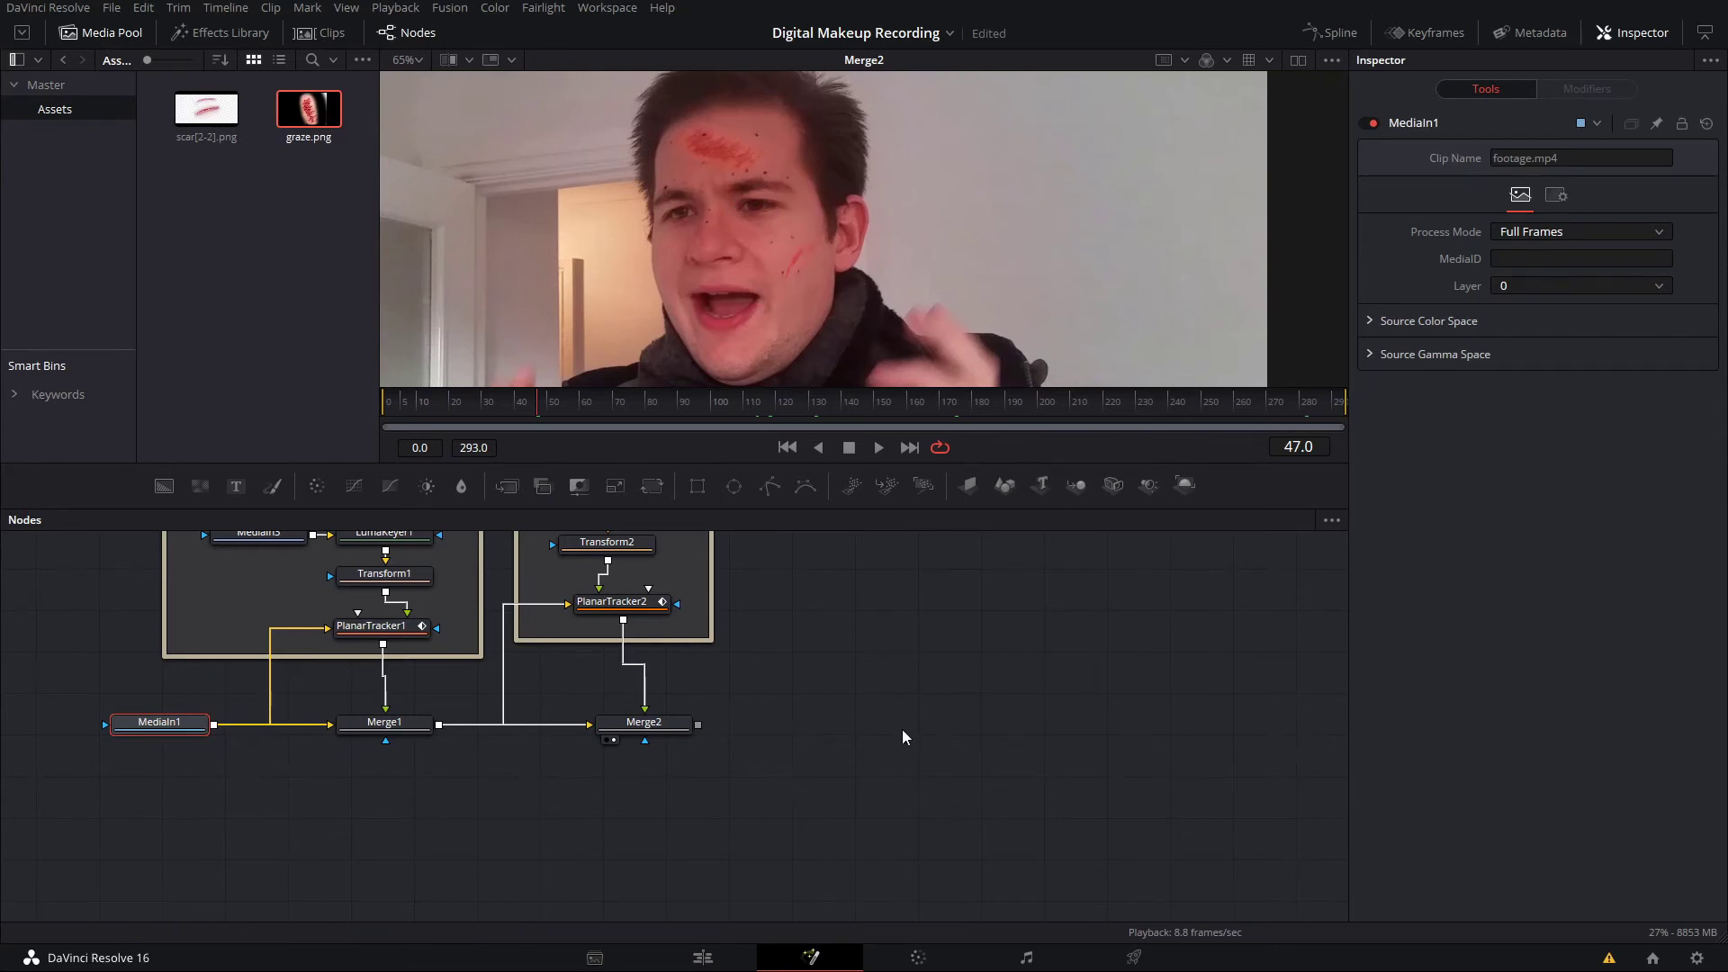
# - Add a Blur node below the merges and feed it from MediaIn1
pyautogui.scroll(-2, 765, 702)
pyautogui.click(747, 743)
pyautogui.hotkey('shift', 'space')
pyautogui.write('blur')
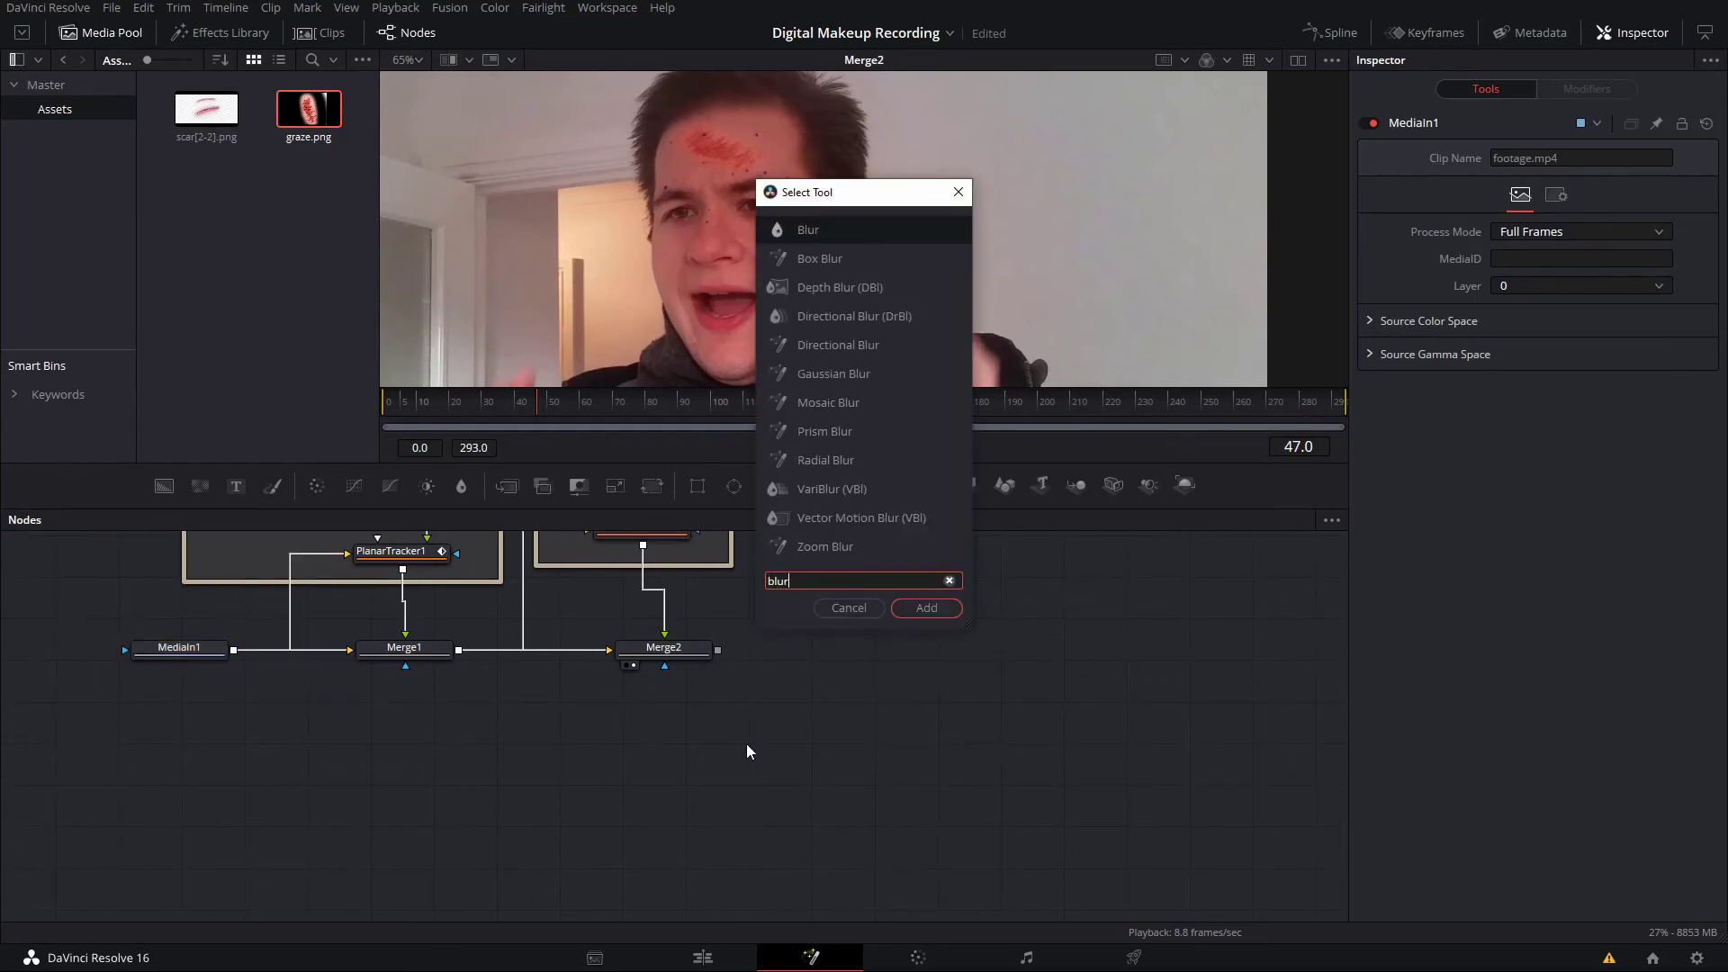
pyautogui.press('Return')
pyautogui.moveTo(747, 751); pyautogui.dragTo(636, 747)
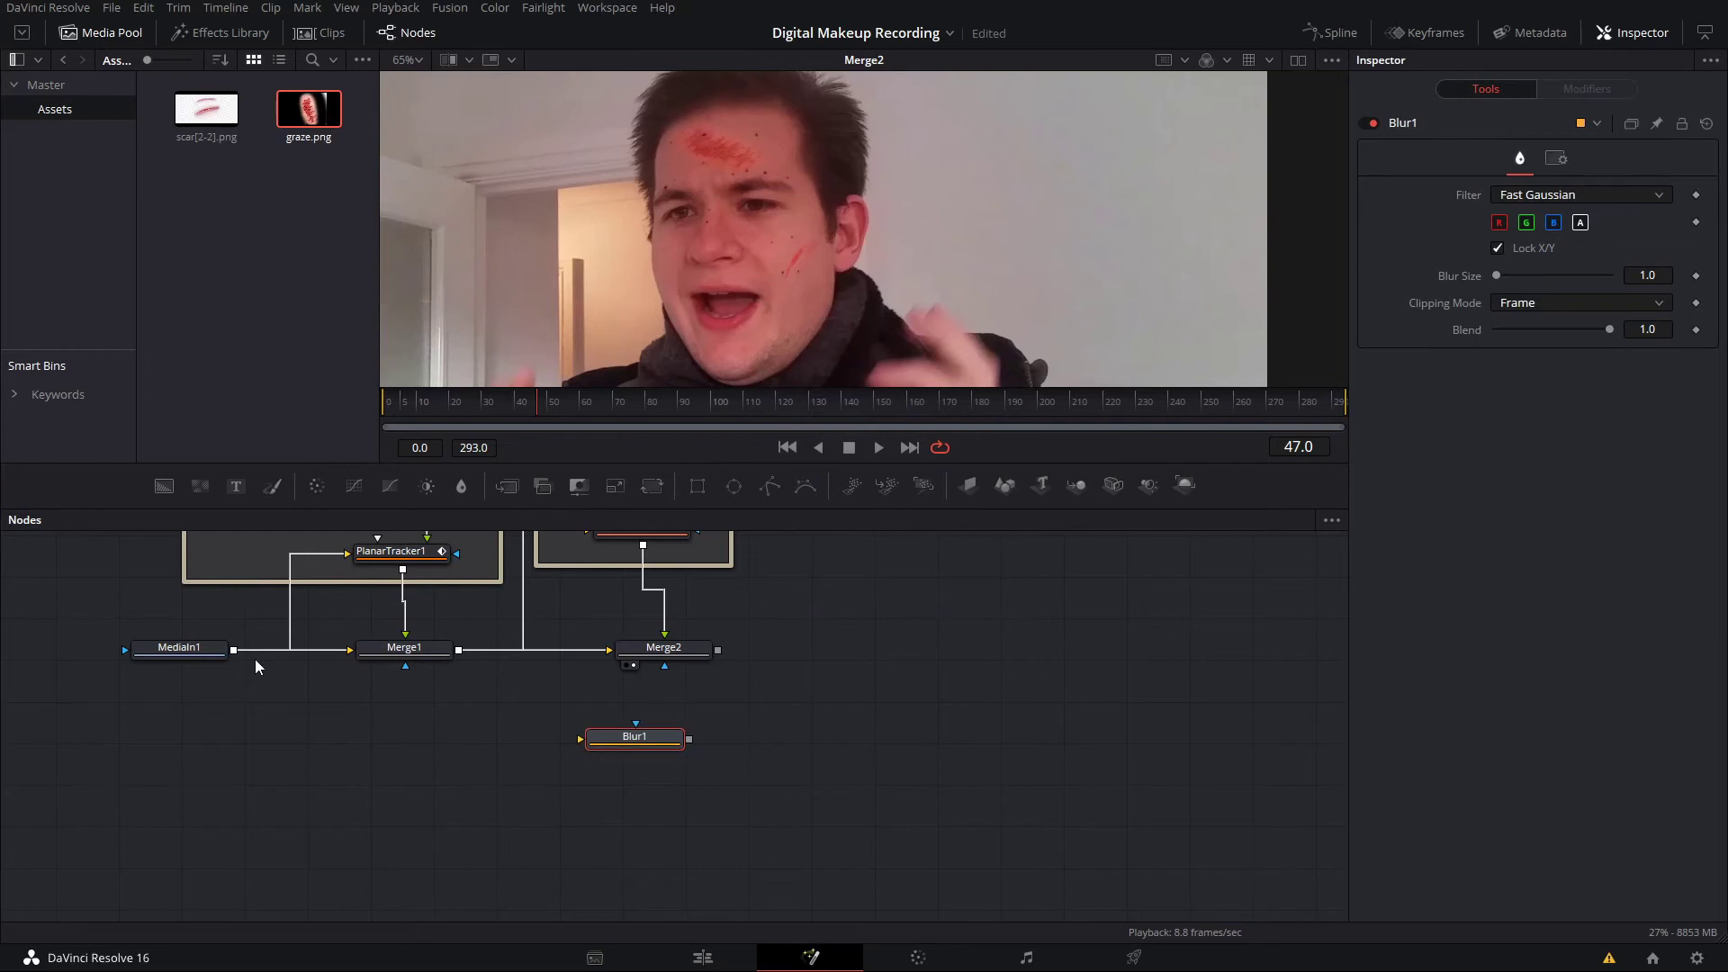
pyautogui.moveTo(240, 651); pyautogui.dragTo(715, 826)
# - View Blur1 zoomed in on the face and set its blur size to 0.0
pyautogui.press('1')
pyautogui.scroll(2, 841, 225)
pyautogui.moveTo(1498, 276)
pyautogui.mouseDown()
pyautogui.moveTo(1516, 278)
pyautogui.moveTo(1481, 276)
pyautogui.mouseUp()
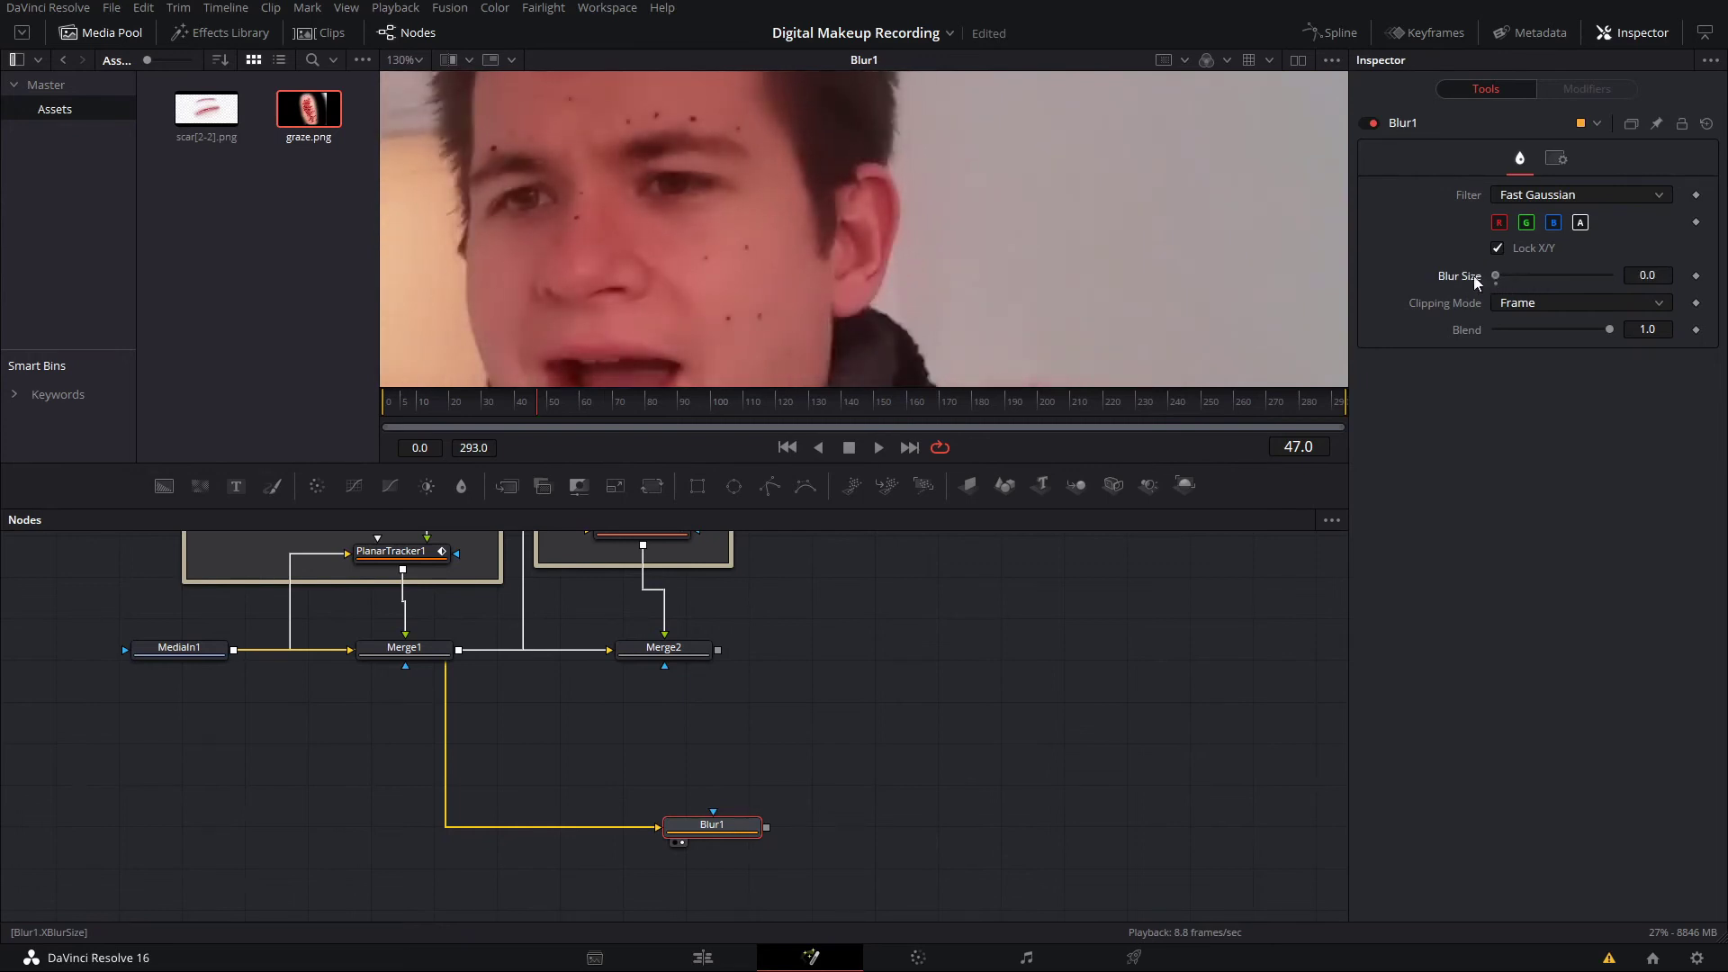
# - Mask Blur1 with an Ellipse node, shrink it to about 0.01 wide and high, and place it over a tracking dot on the cheek
pyautogui.click(734, 486)
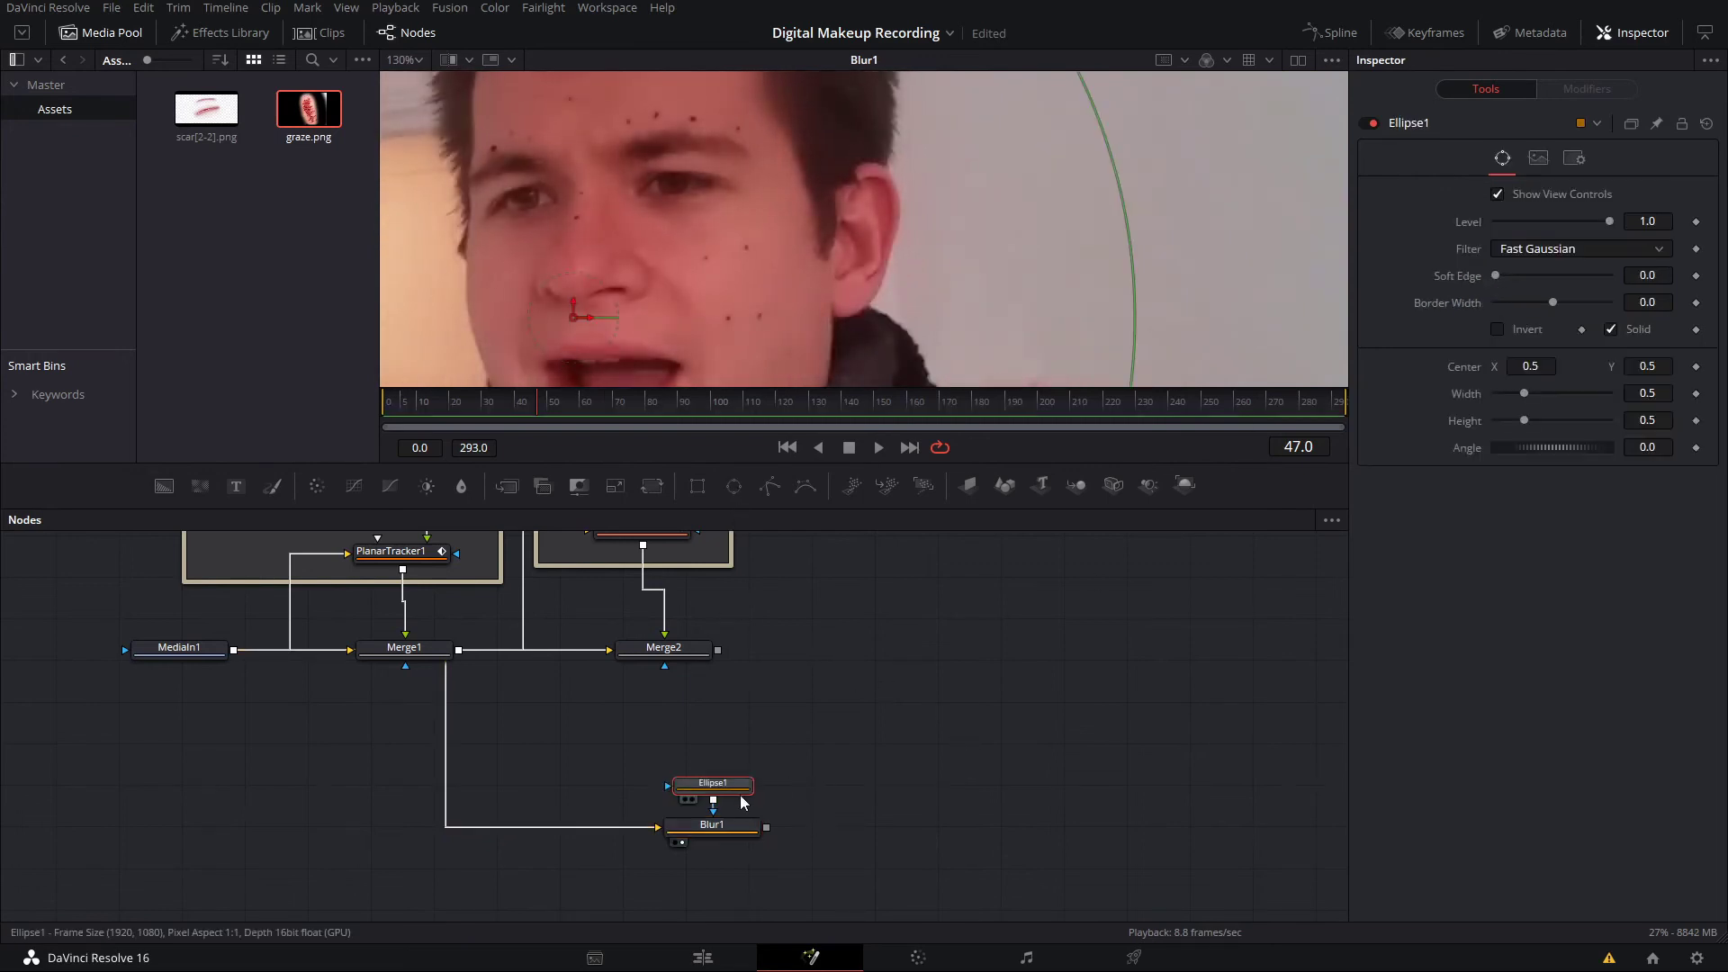
pyautogui.moveTo(742, 797); pyautogui.dragTo(747, 754)
pyautogui.scroll(-3, 837, 278)
pyautogui.moveTo(850, 371); pyautogui.dragTo(883, 262)
pyautogui.scroll(4, 663, 262)
pyautogui.scroll(2, 880, 269)
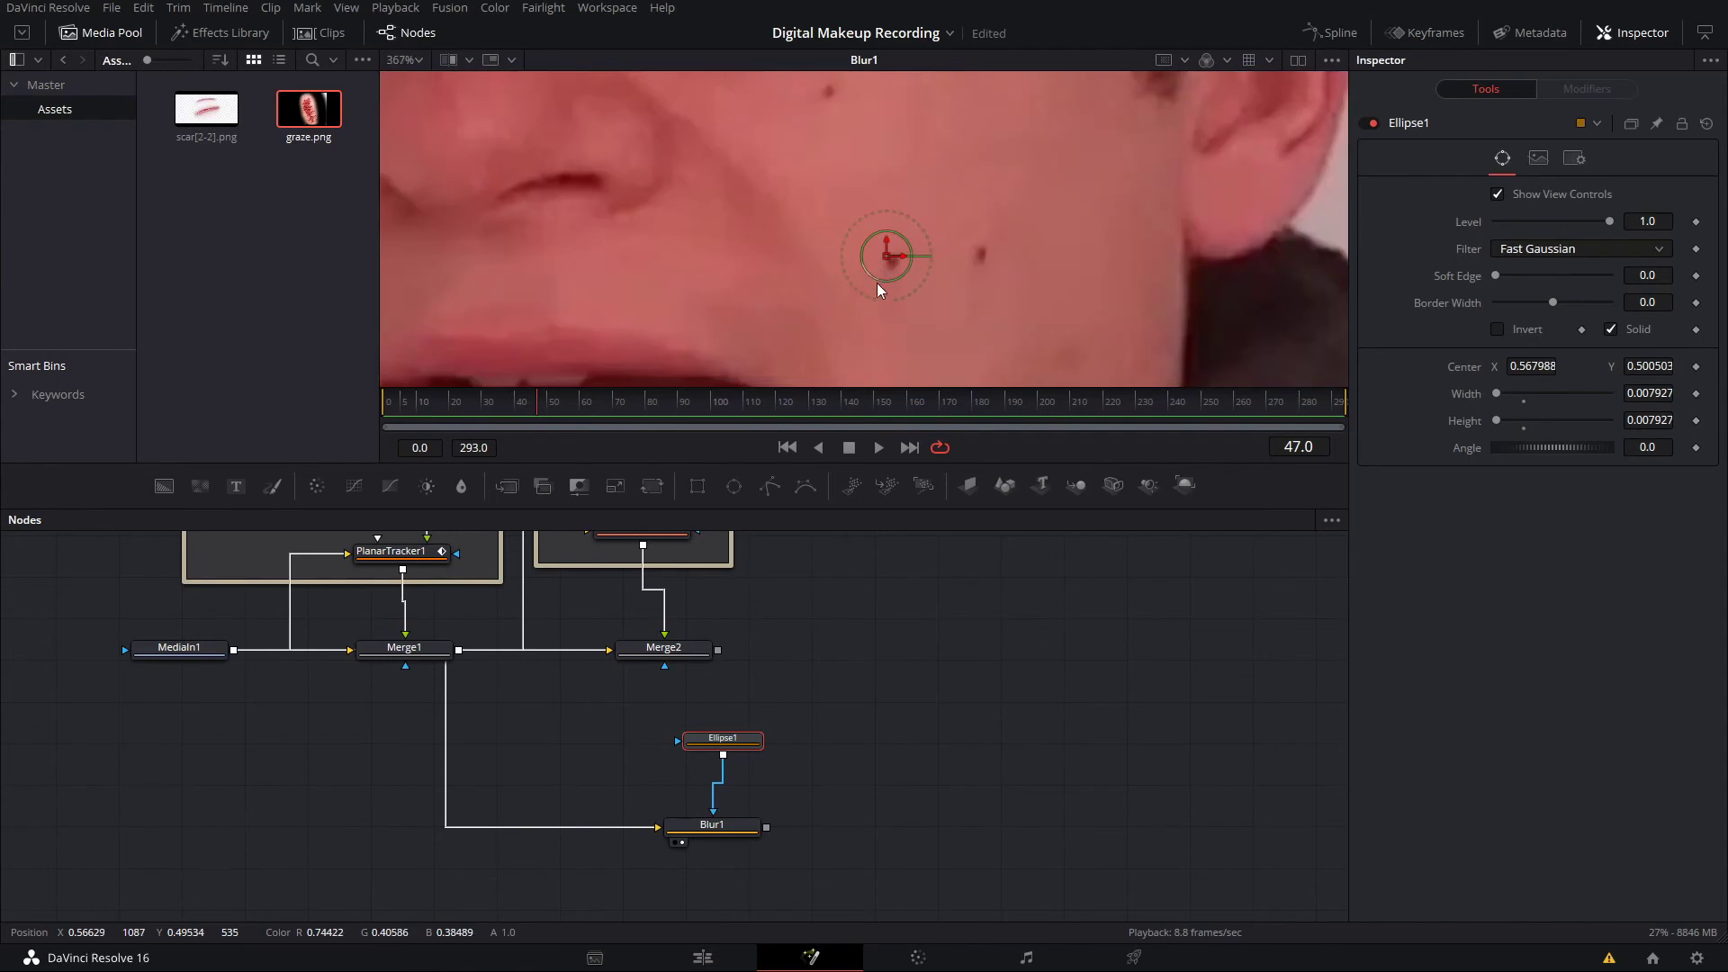
pyautogui.moveTo(887, 245); pyautogui.dragTo(813, 206)
pyautogui.click(910, 642)
# - Set Blur1's blur size to 3.03 to soften the masked tracking dot
pyautogui.click(748, 837)
pyautogui.scroll(-2, 1030, 197)
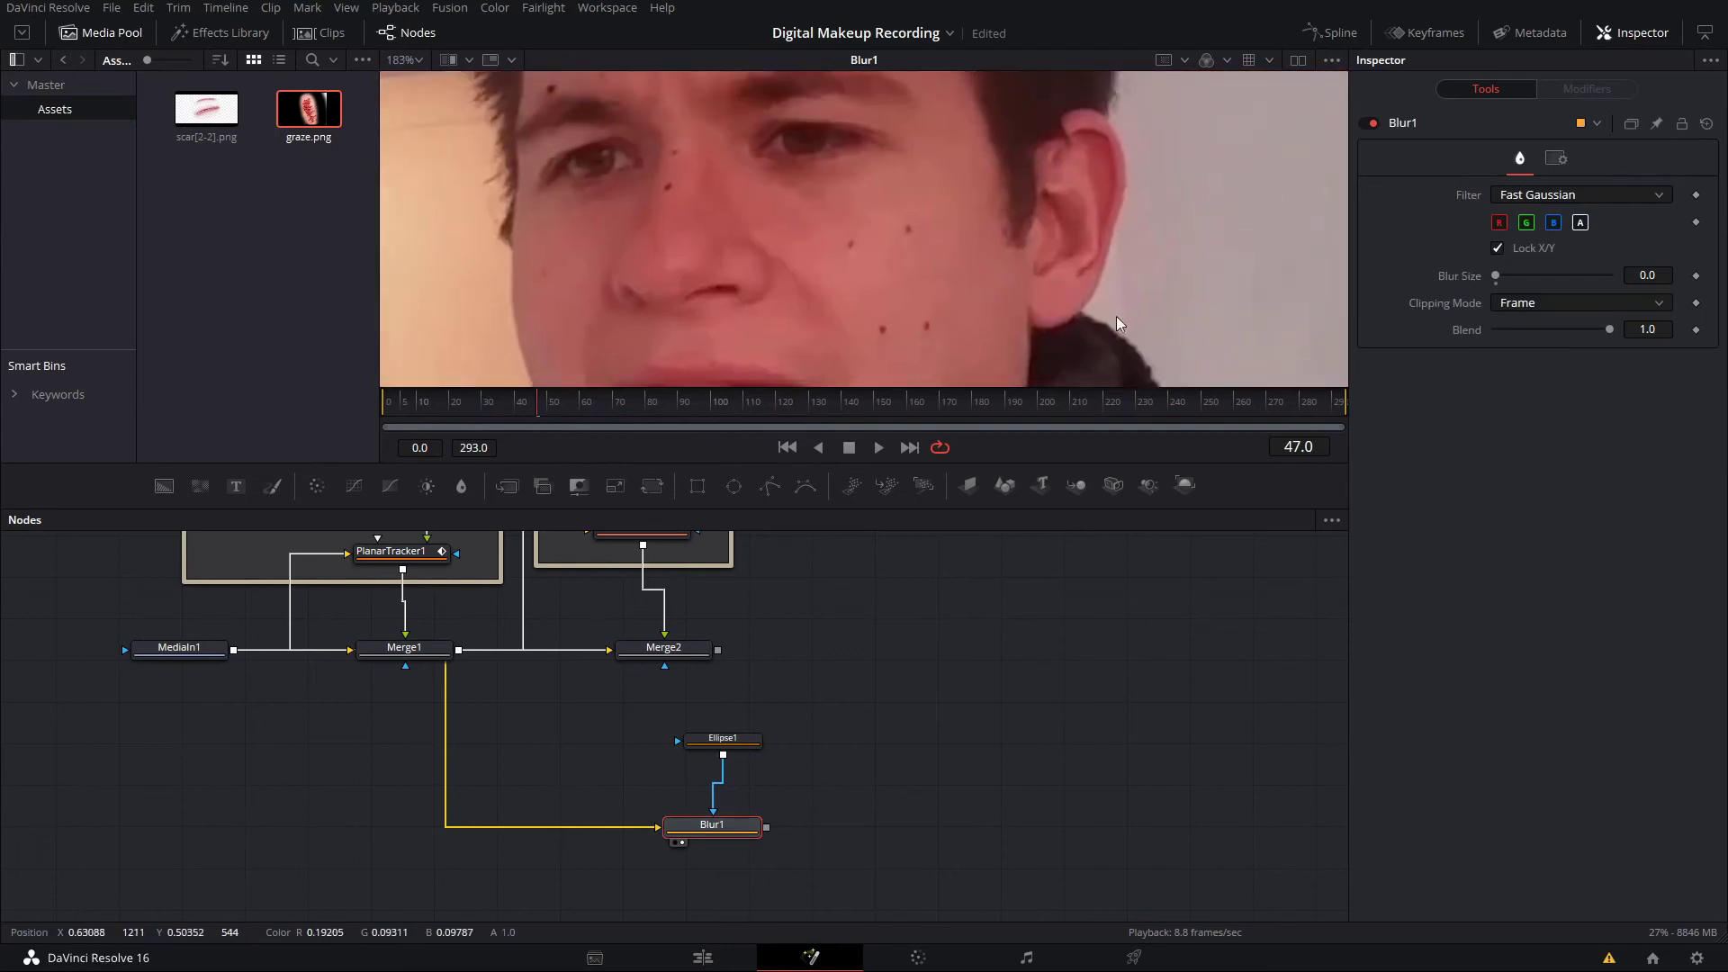
pyautogui.moveTo(1495, 275)
pyautogui.mouseDown()
pyautogui.moveTo(1570, 280)
pyautogui.moveTo(1487, 277)
pyautogui.moveTo(1503, 279)
pyautogui.mouseUp()
pyautogui.scroll(-1, 1137, 239)
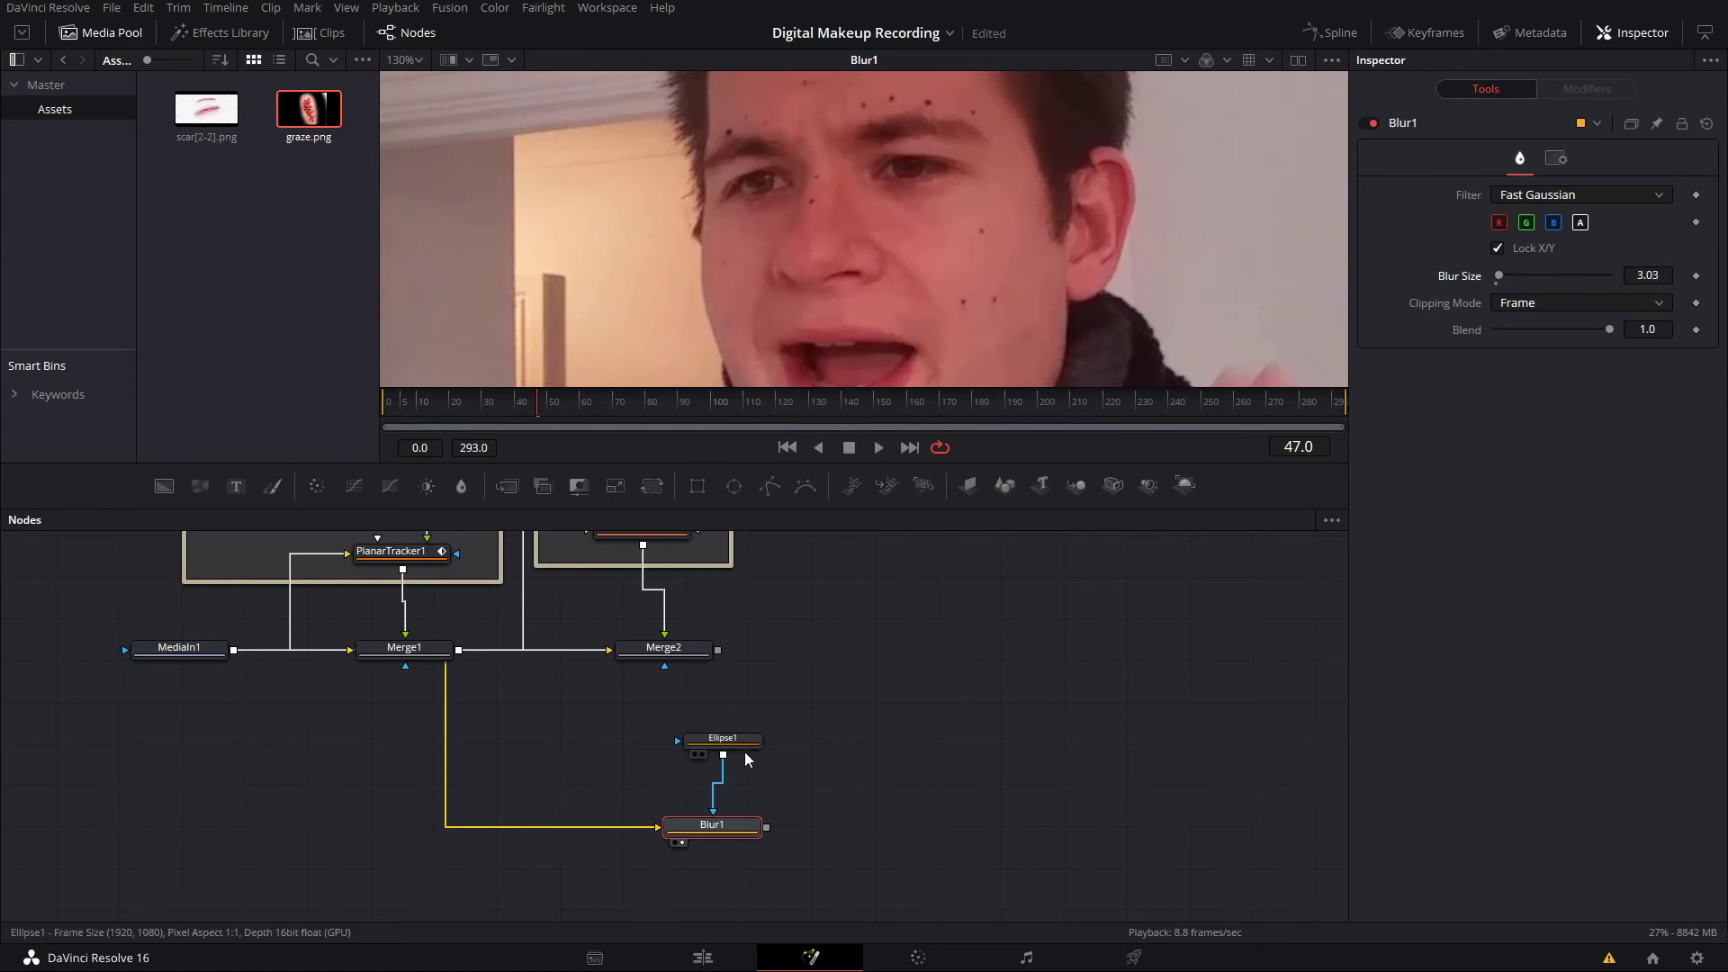
# - Examine Ellipse1's placement and the tracked areas of PlanarTracker1 and PlanarTracker2 on the face
pyautogui.moveTo(730, 740); pyautogui.dragTo(745, 700)
pyautogui.scroll(-2, 896, 227)
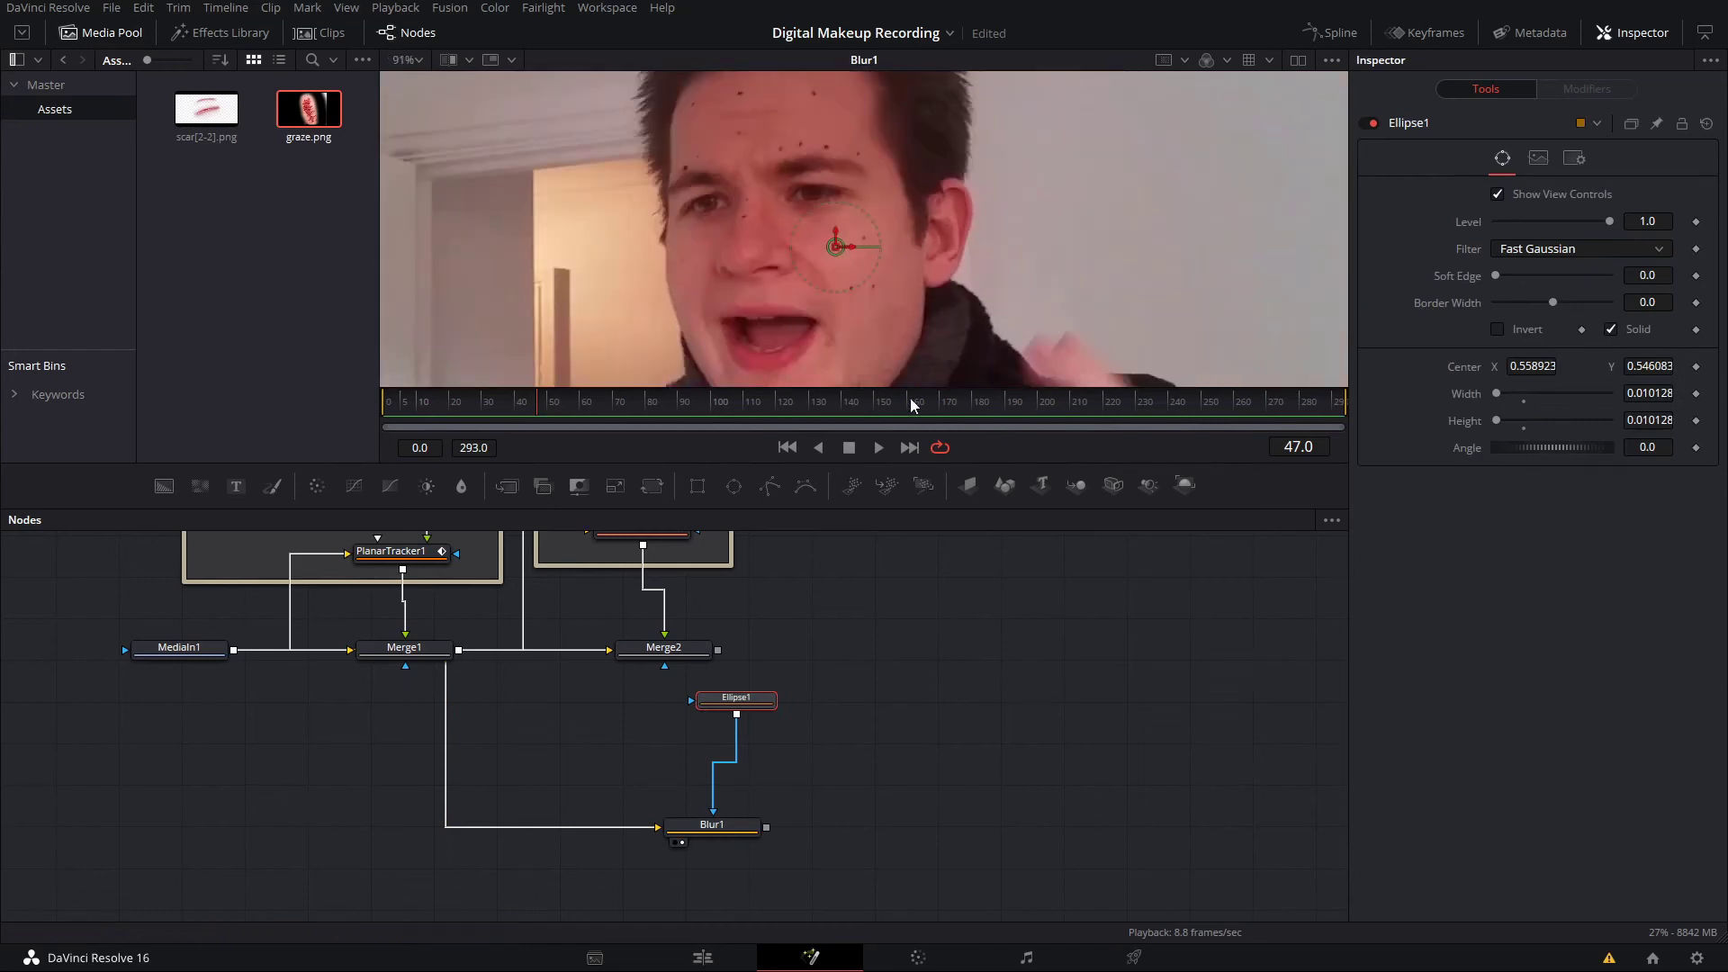
pyautogui.click(795, 590)
pyautogui.scroll(3, 834, 727)
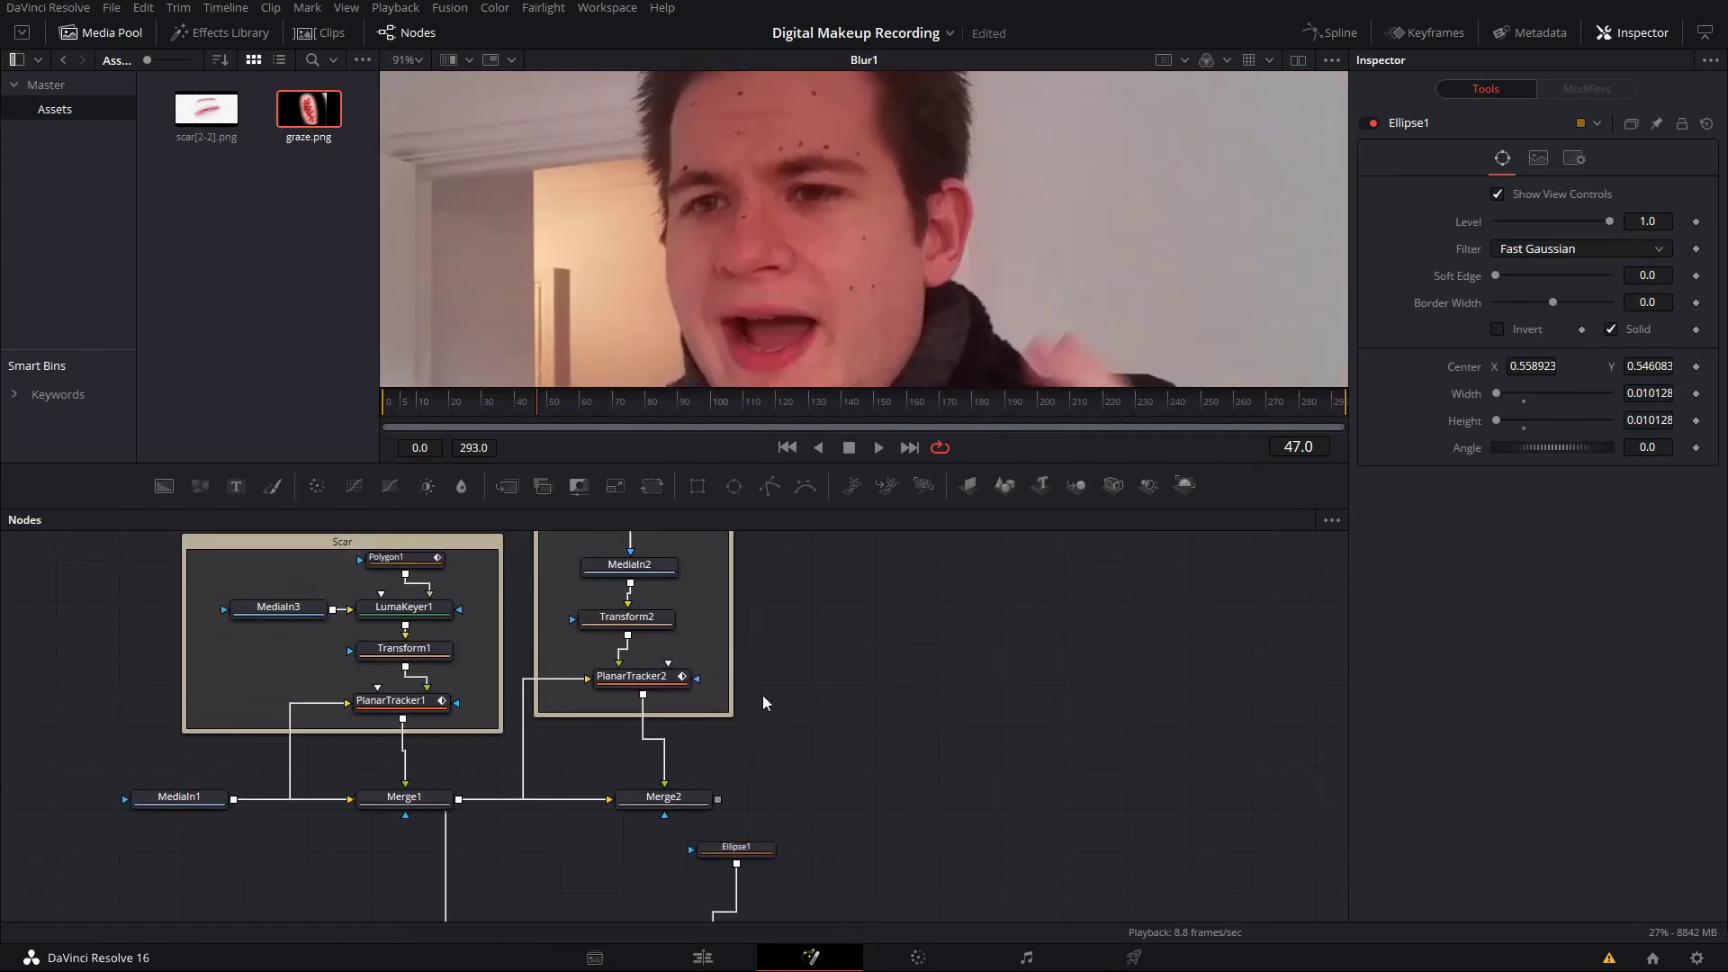
pyautogui.click(412, 701)
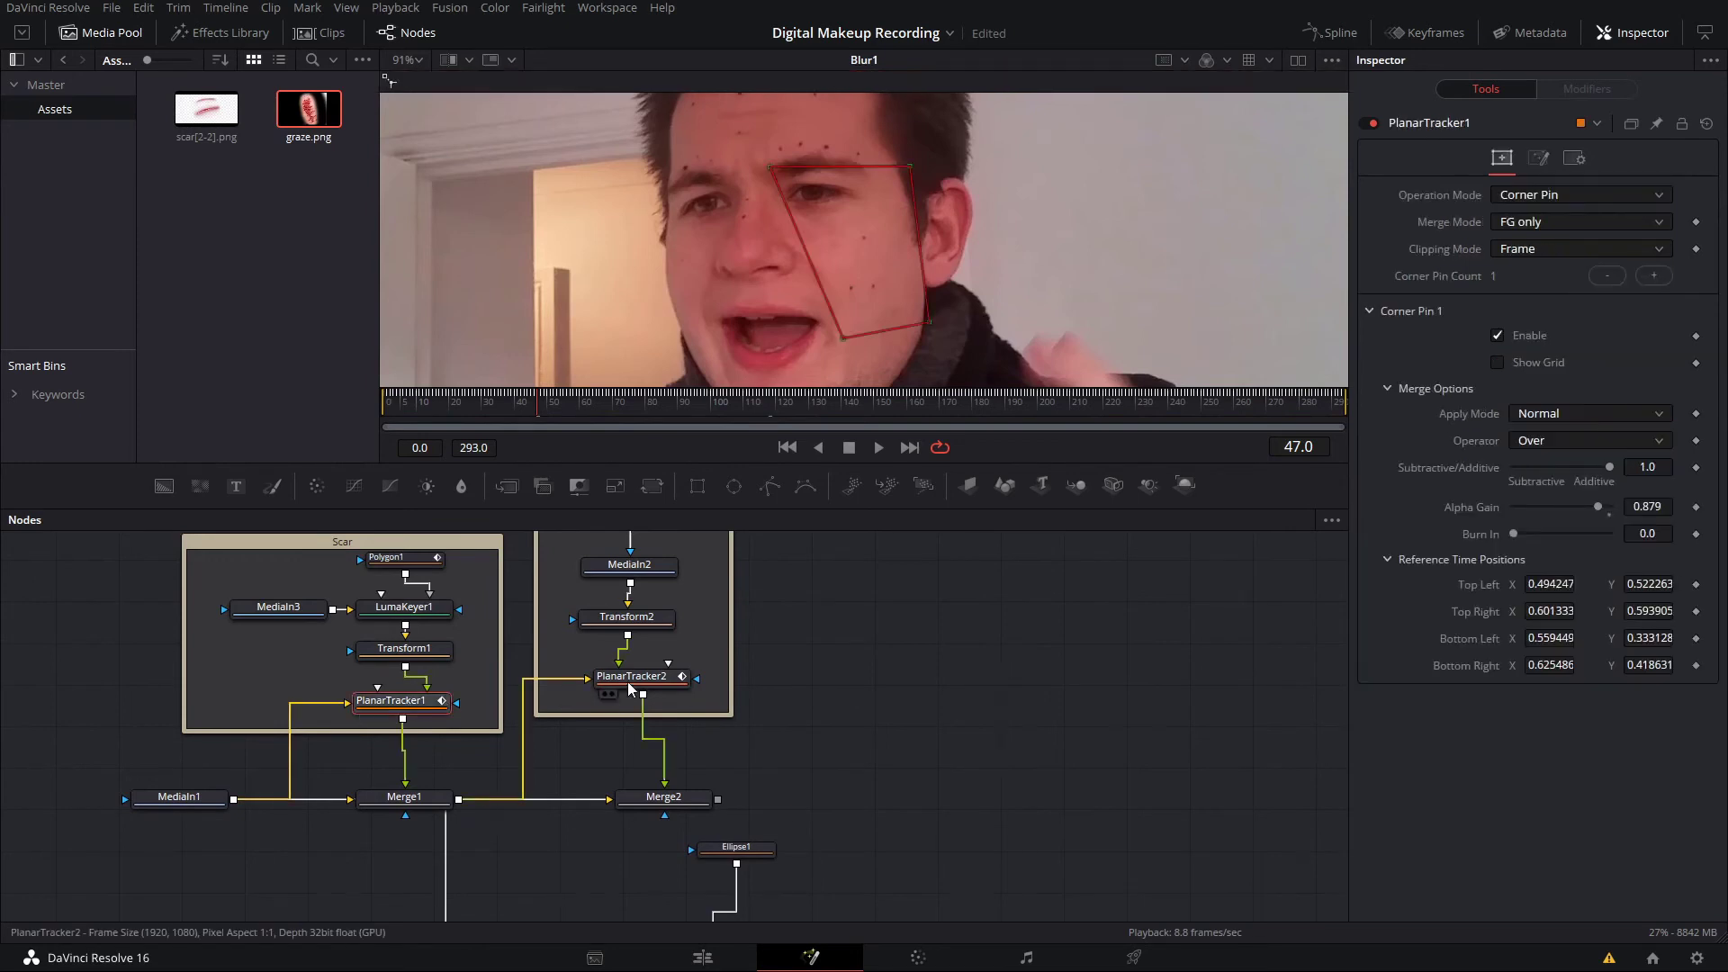
pyautogui.click(628, 682)
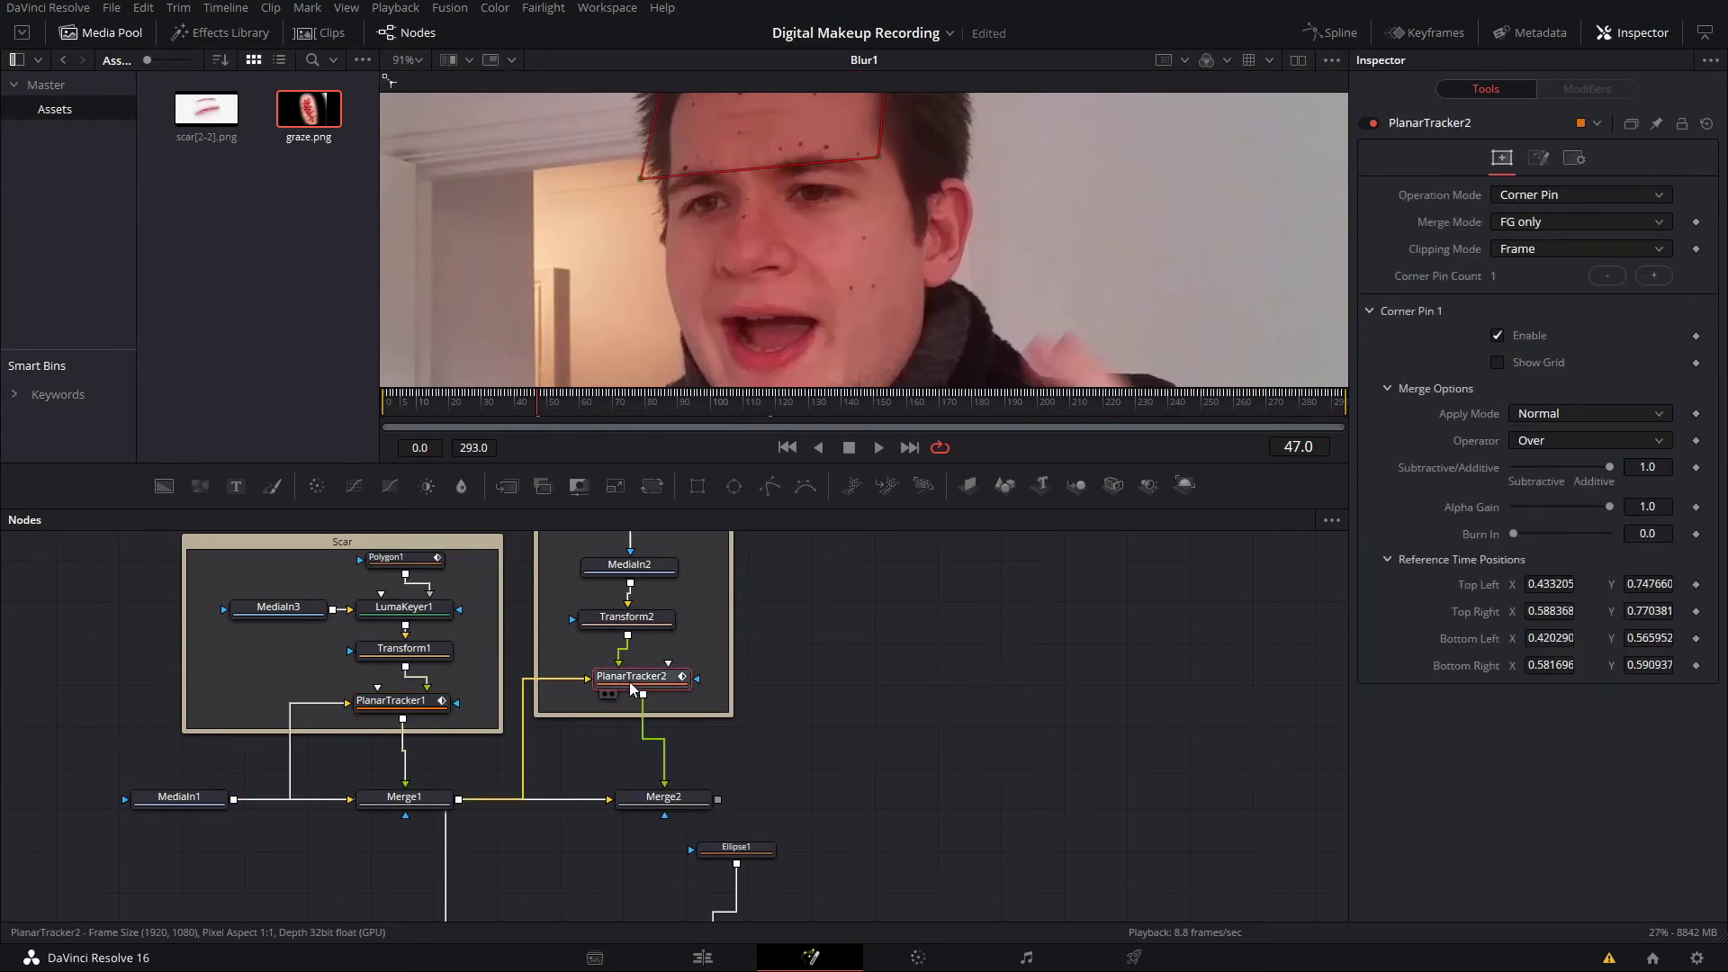
pyautogui.scroll(-3, 684, 792)
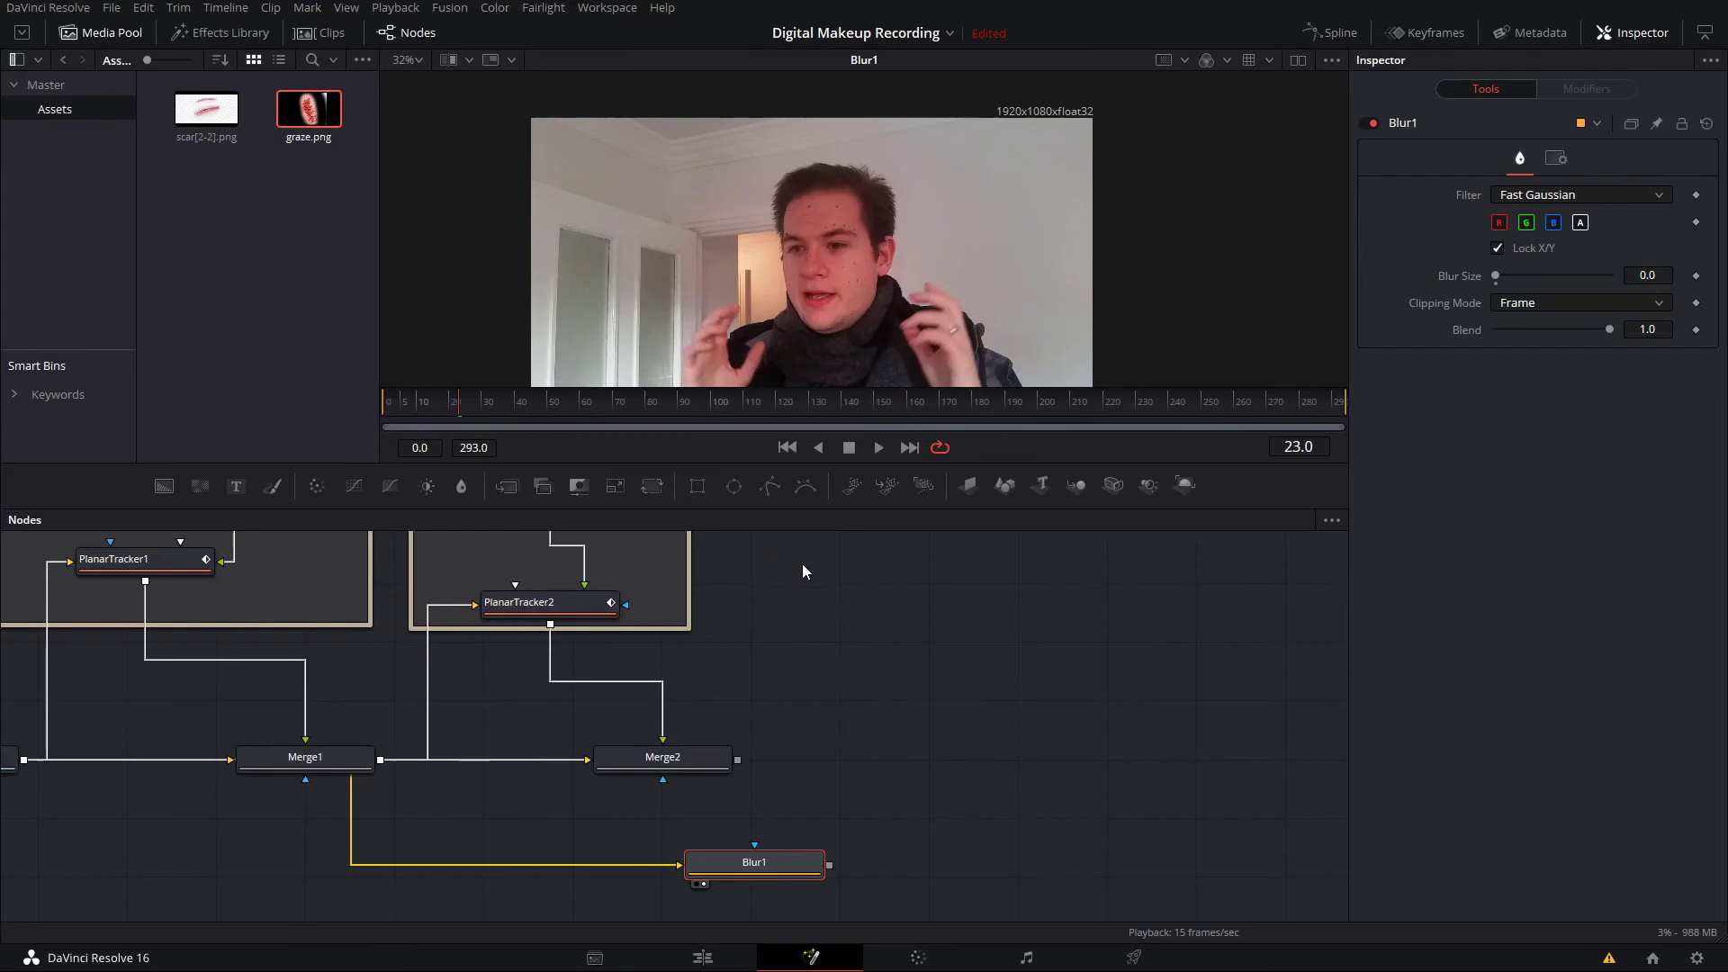
# - Switch PlanarTracker2 to Track mode, create a planar transform from it, and place the new node in the free area beside Merge2
pyautogui.scroll(2, 191, 560)
pyautogui.moveTo(657, 682); pyautogui.dragTo(663, 663)
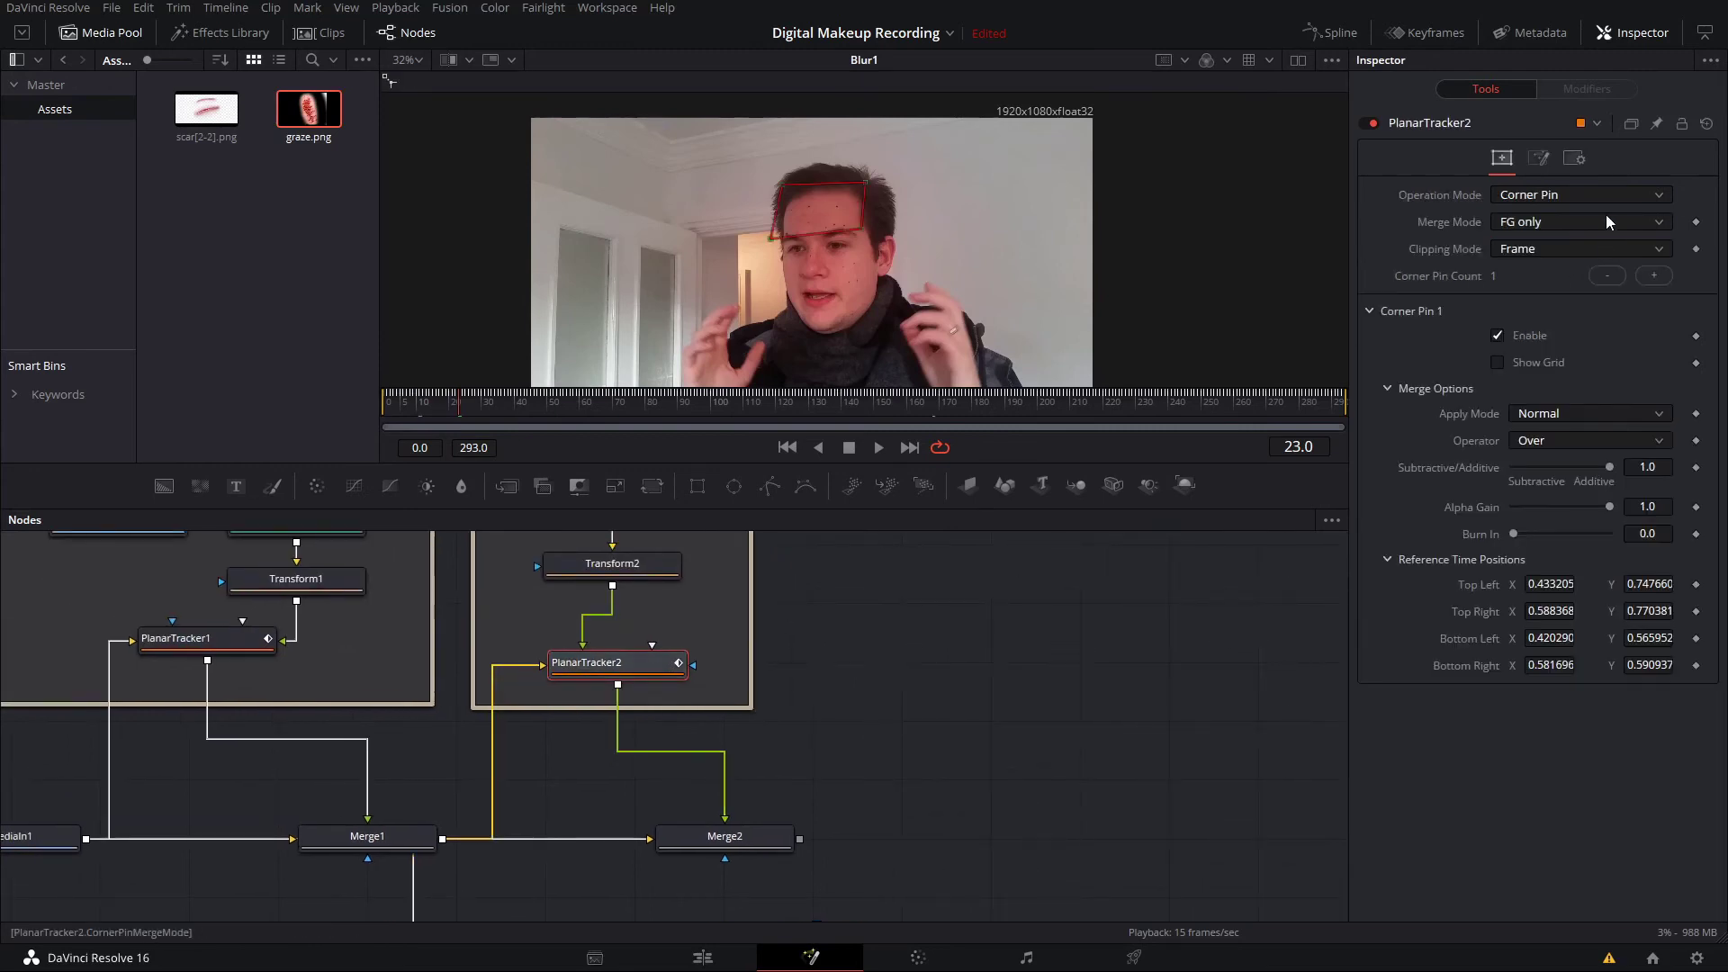
pyautogui.click(1584, 194)
pyautogui.click(1562, 212)
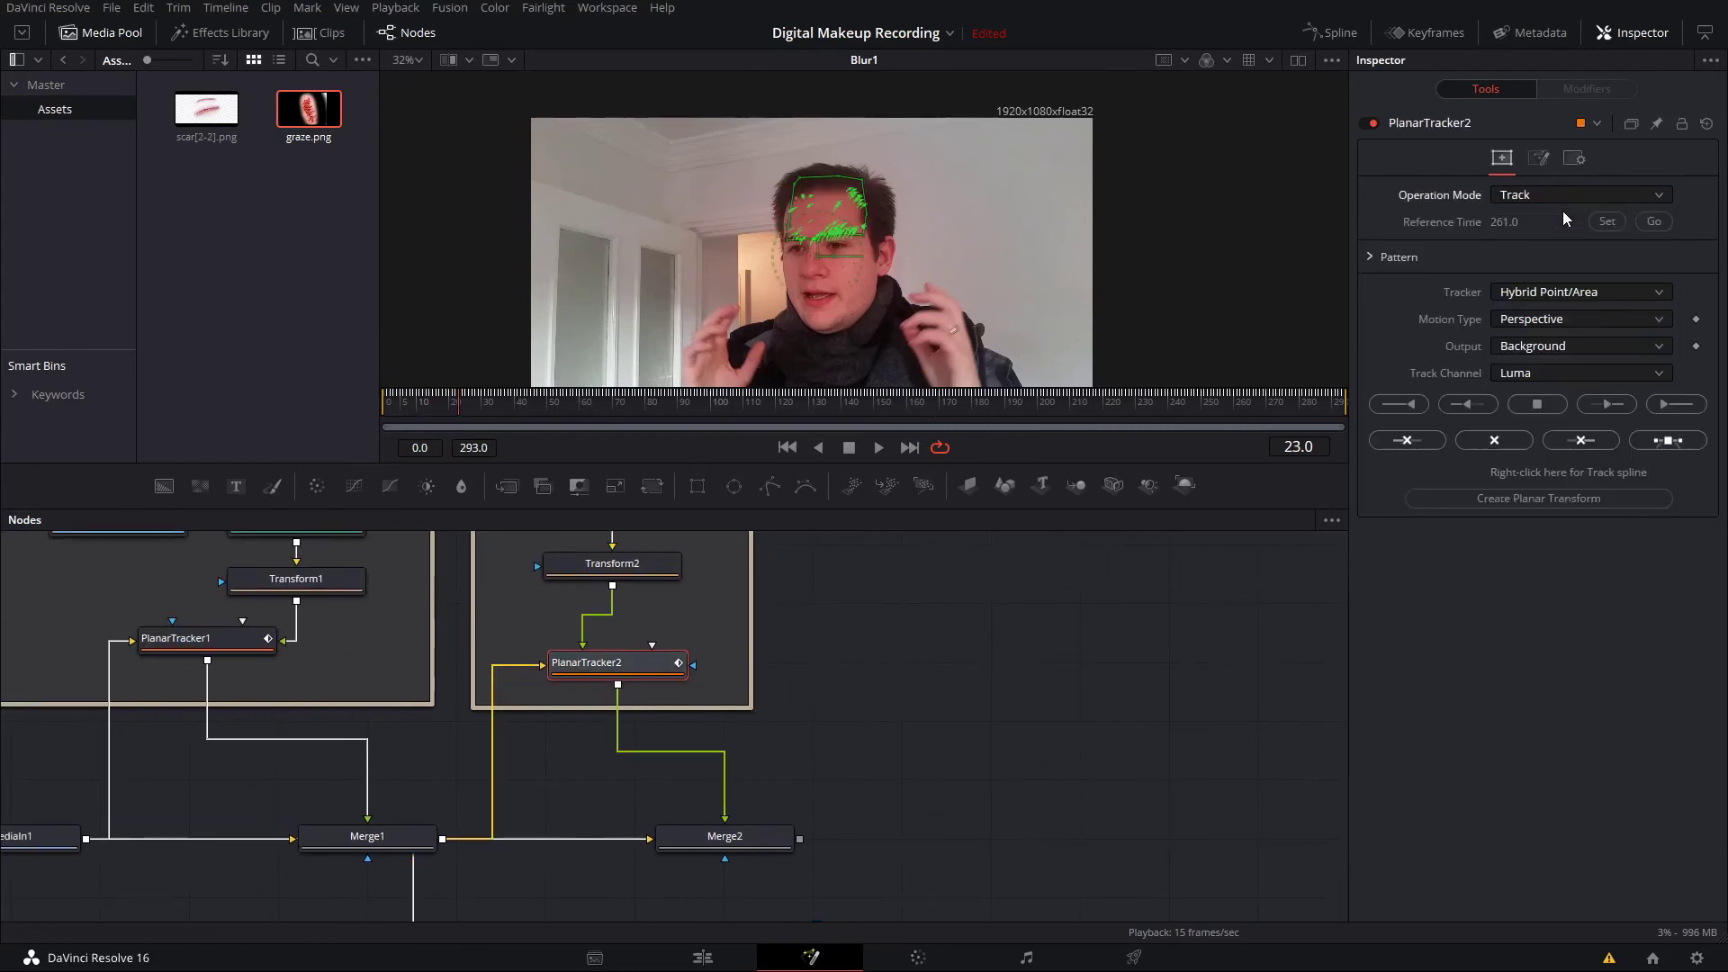
pyautogui.click(1530, 498)
pyautogui.moveTo(756, 817); pyautogui.dragTo(942, 667)
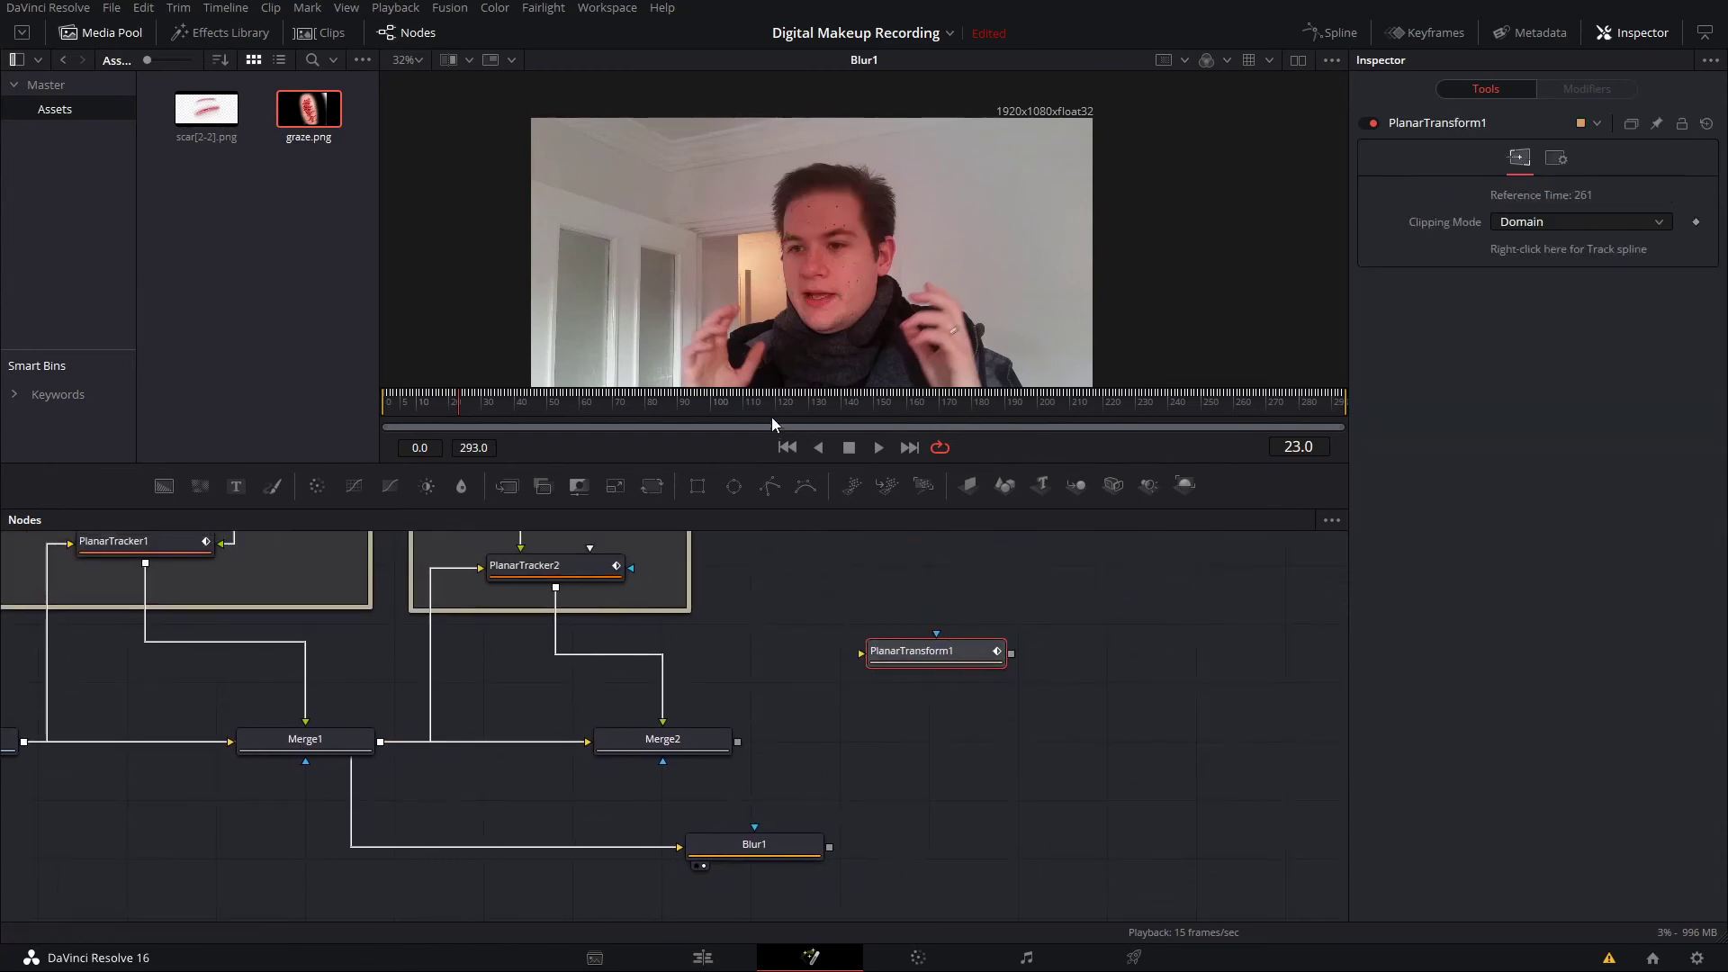
# - Go to frame 182 and set PlanarTracker2's operation mode back to Corner Pin
pyautogui.moveTo(850, 396); pyautogui.dragTo(979, 415)
pyautogui.moveTo(1005, 571); pyautogui.dragTo(1038, 749)
pyautogui.click(522, 747)
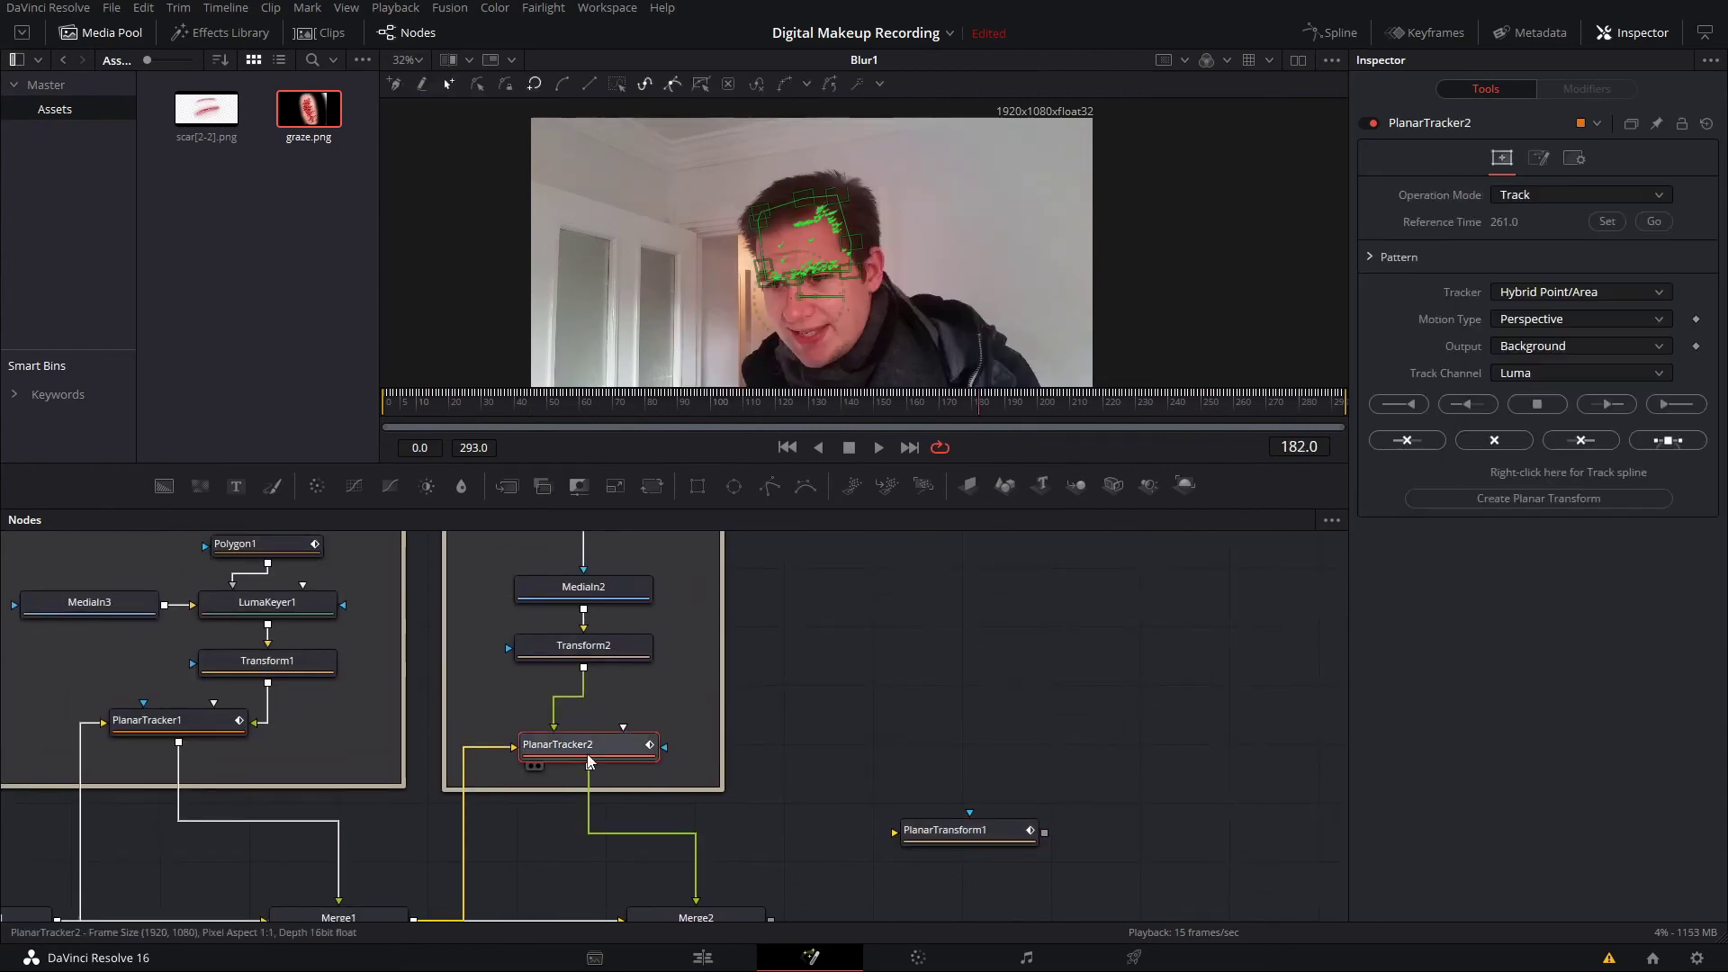
pyautogui.click(1525, 193)
pyautogui.click(1532, 256)
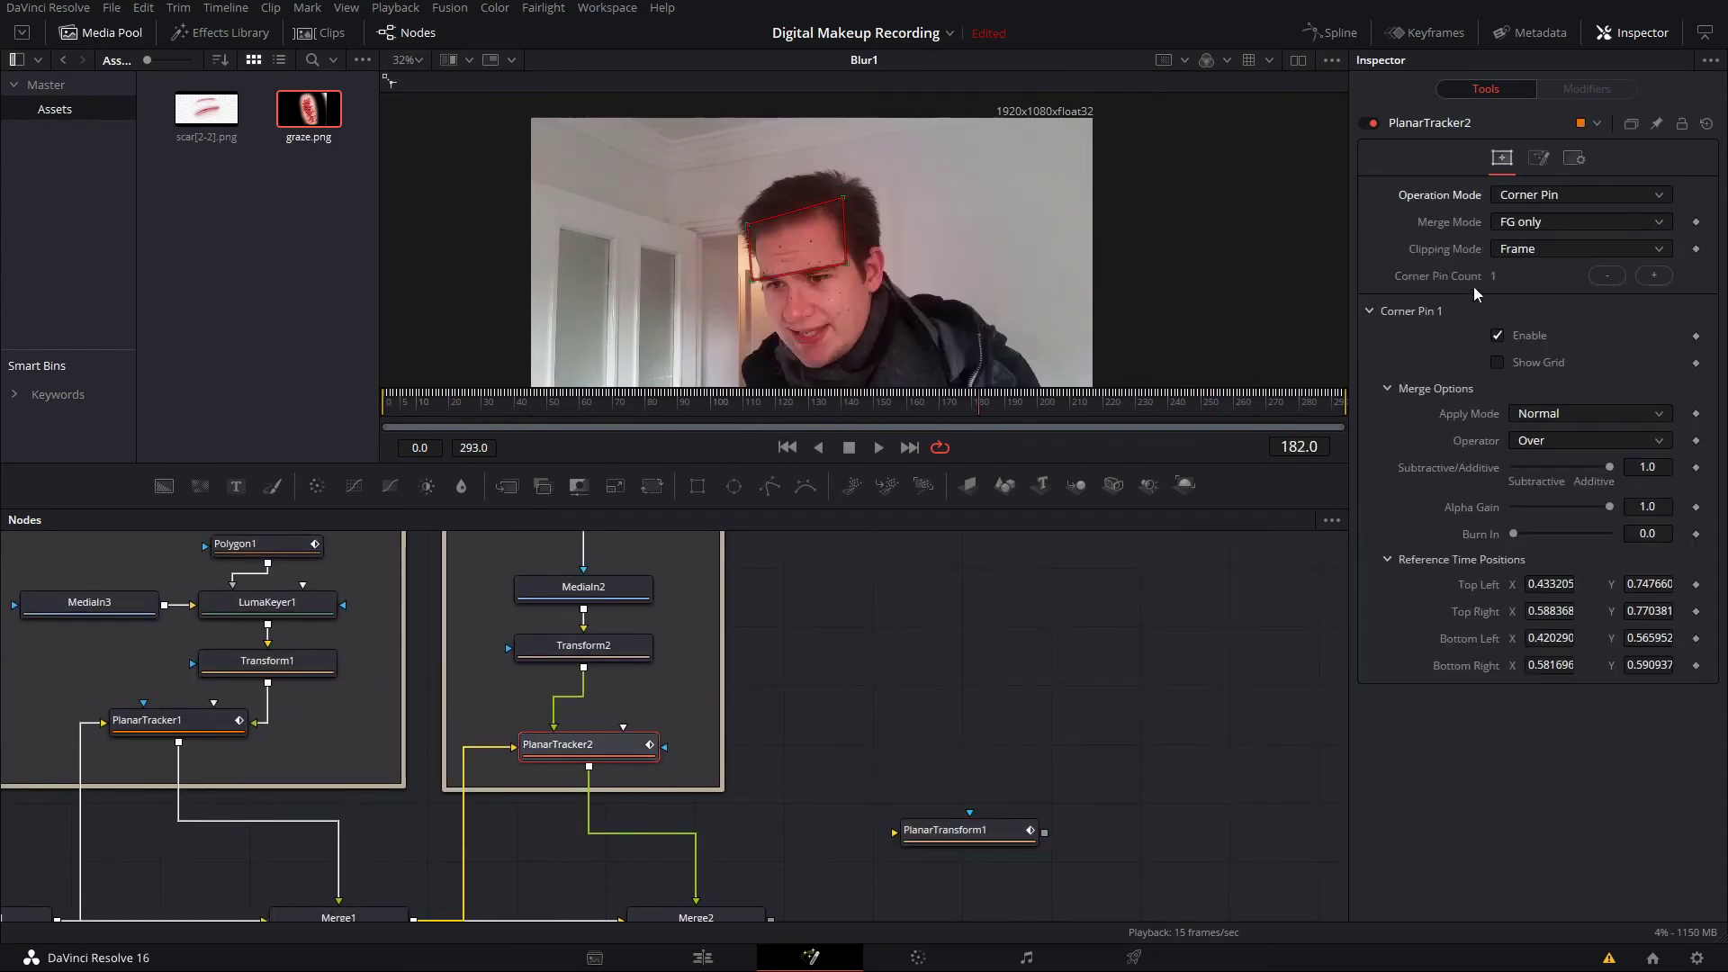
# - Move PlanarTransform1 farther from Blur1 and add a Background node between it and the Graze group
pyautogui.scroll(-3, 955, 675)
pyautogui.moveTo(967, 706); pyautogui.dragTo(1170, 745)
pyautogui.moveTo(963, 664); pyautogui.dragTo(788, 546)
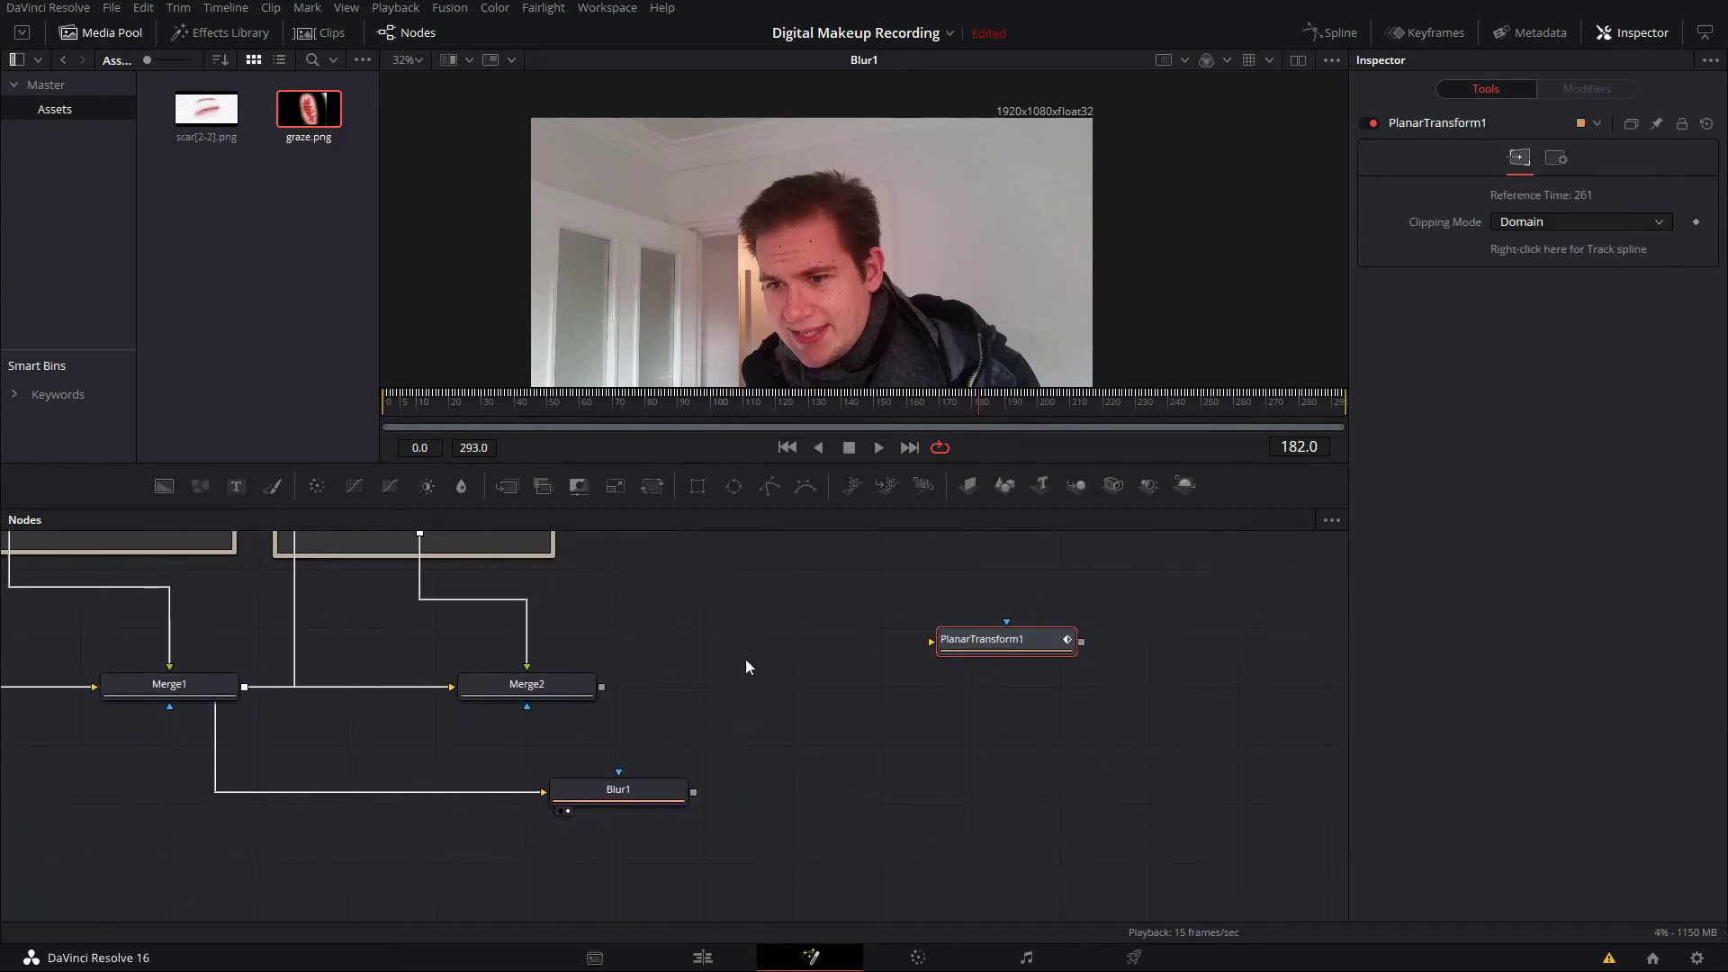
pyautogui.hotkey('shift', 'space')
pyautogui.write('bg')
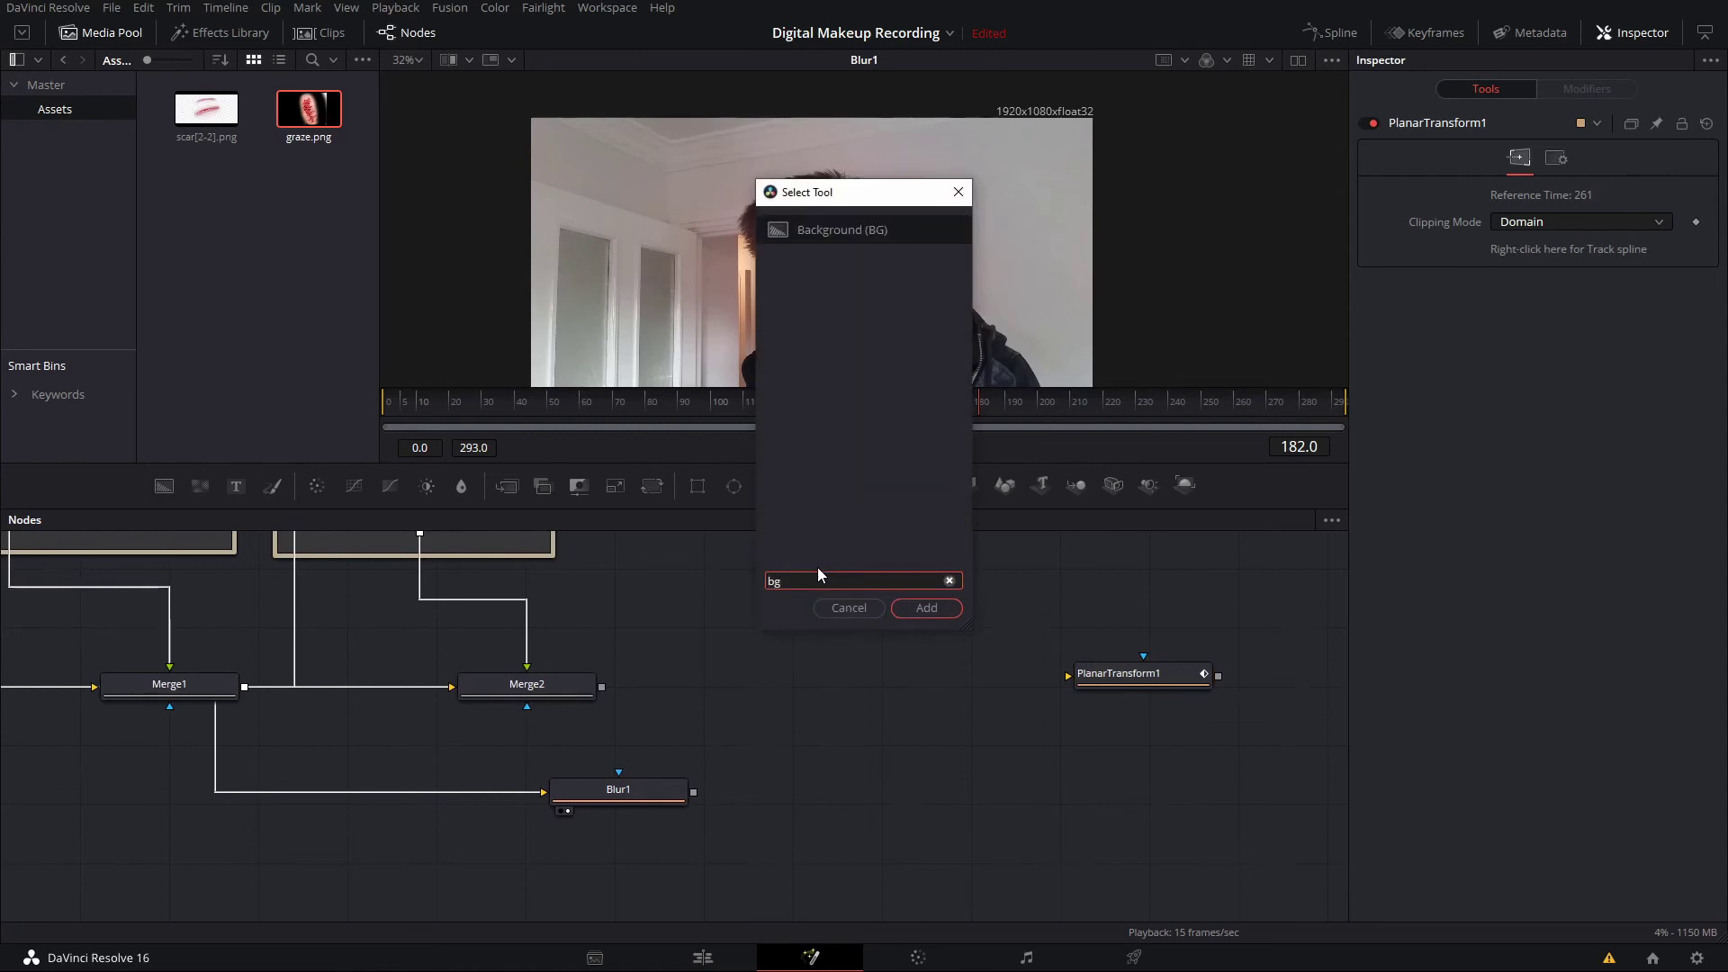
pyautogui.press('Return')
pyautogui.moveTo(851, 568); pyautogui.dragTo(792, 567)
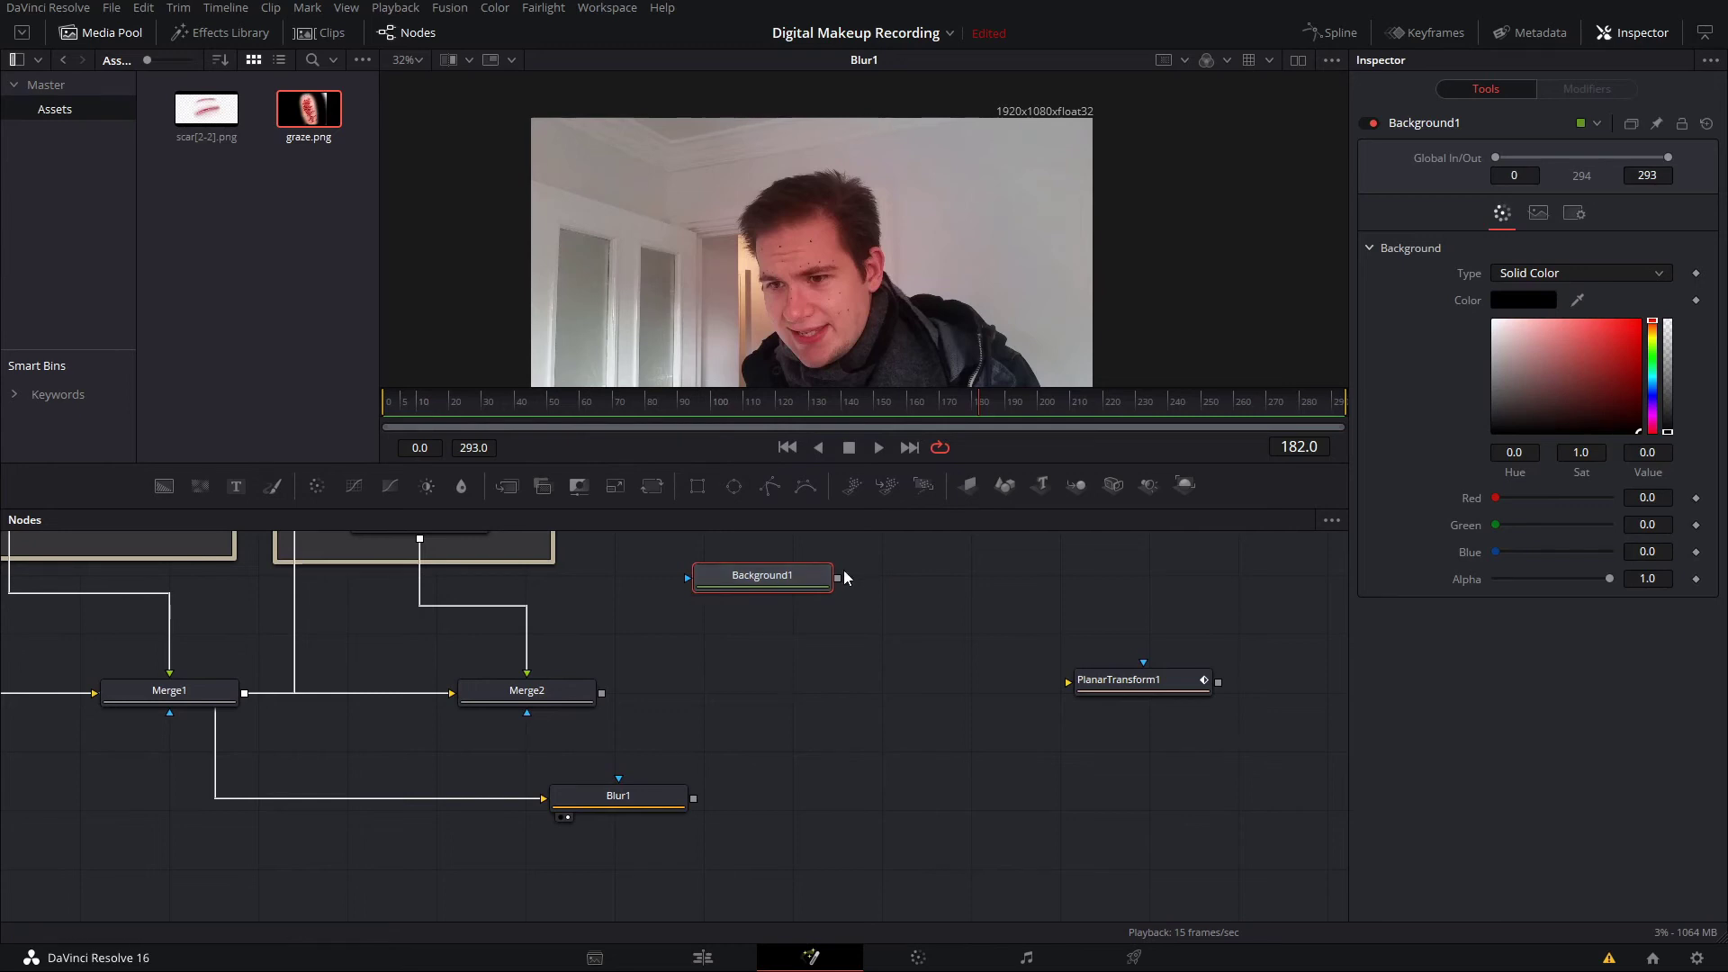
# - Duplicate the Background node so the copy merges over the original, and shift both Background nodes away from Merge3
pyautogui.hotkey('ctrl', 'c')
pyautogui.hotkey('ctrl', 'v')
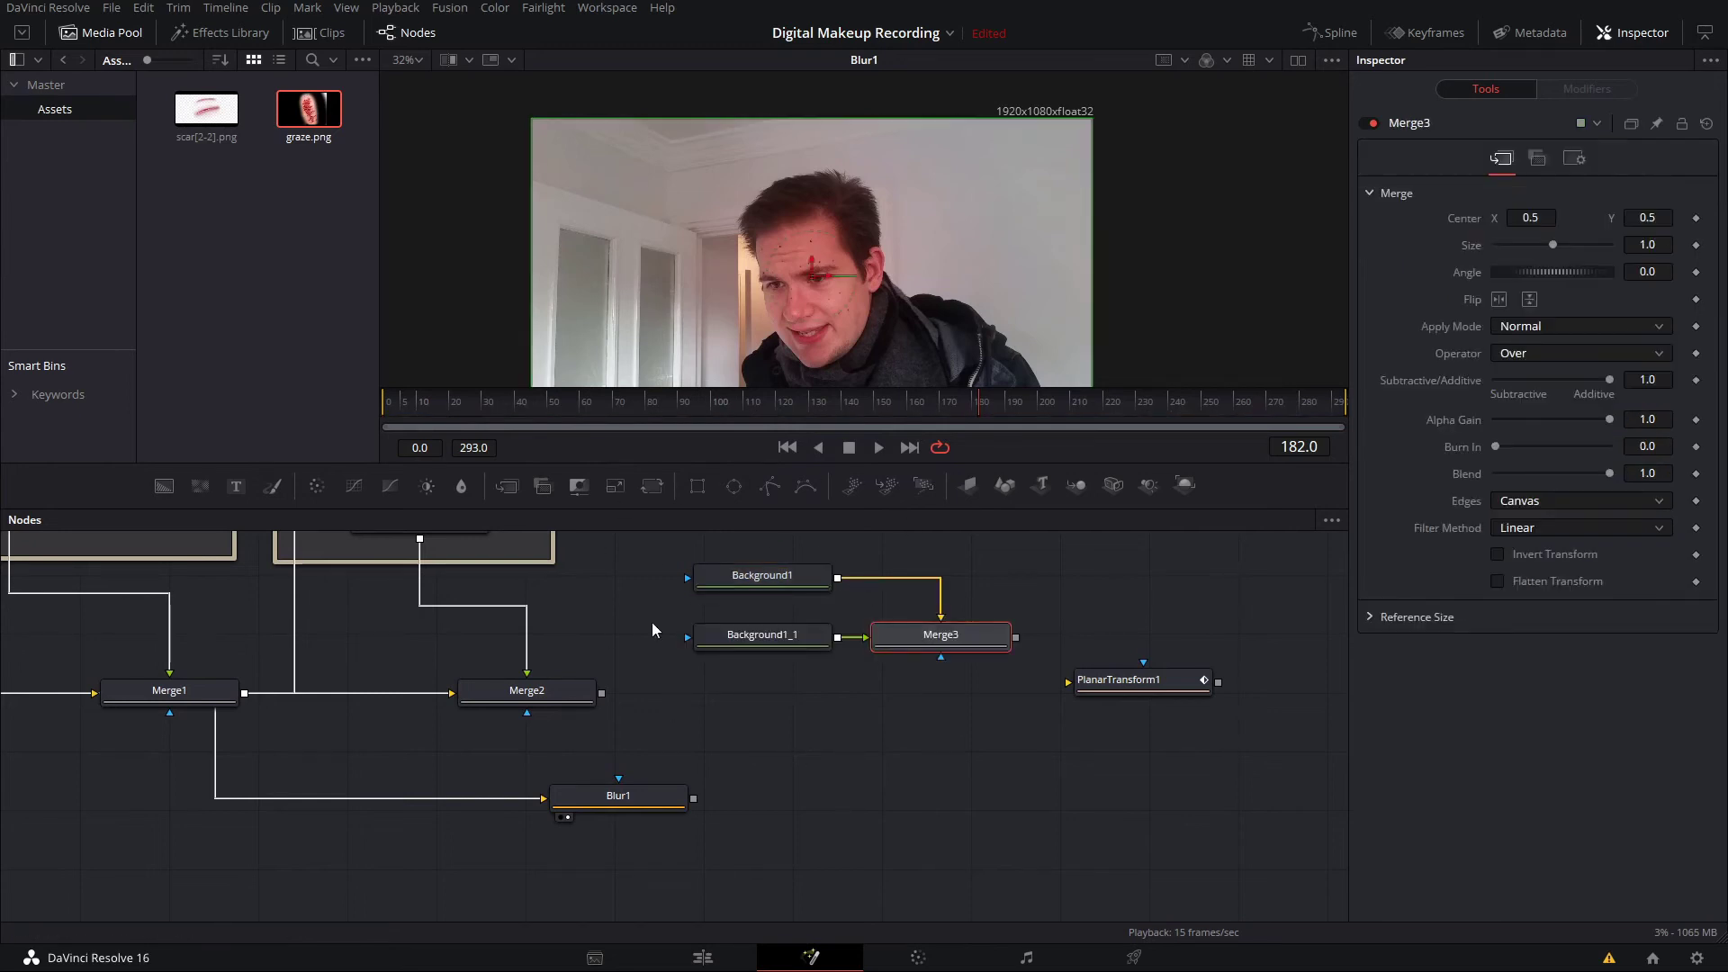
pyautogui.moveTo(815, 551); pyautogui.dragTo(736, 624)
pyautogui.click(865, 564)
# - View Background1 and make it fully transparent black with an alpha of 0.0
pyautogui.click(796, 553)
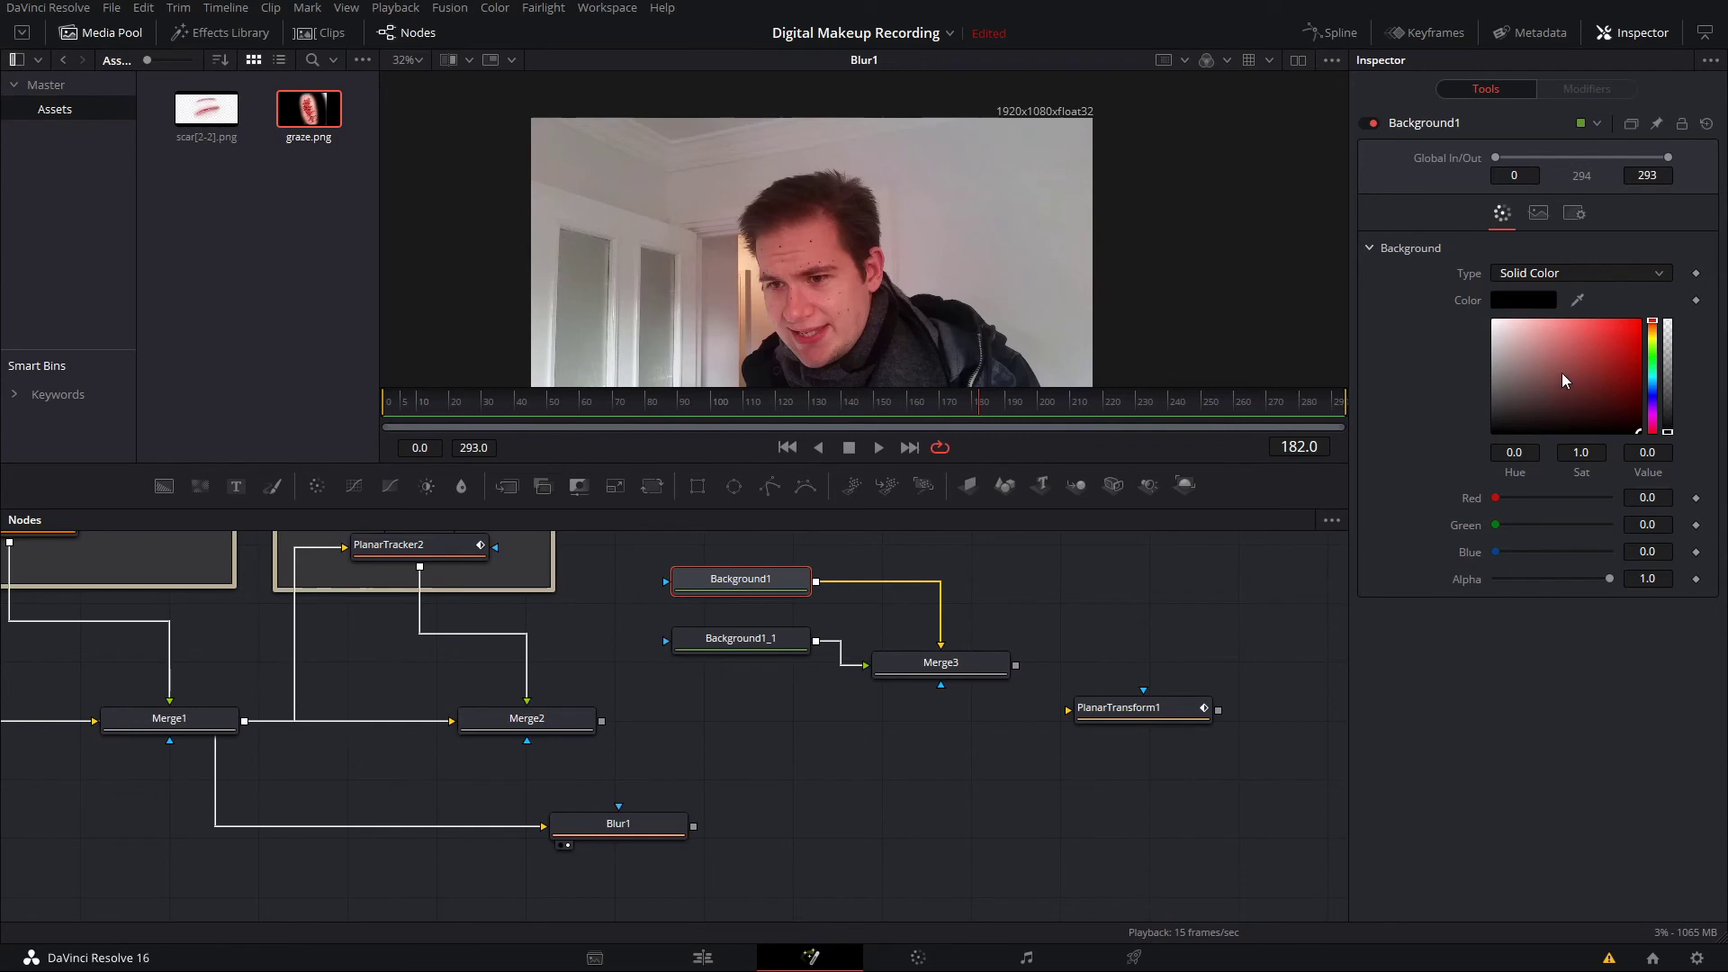
pyautogui.moveTo(1569, 371); pyautogui.dragTo(1451, 301)
pyautogui.moveTo(1686, 396); pyautogui.dragTo(1685, 358)
pyautogui.click(945, 668)
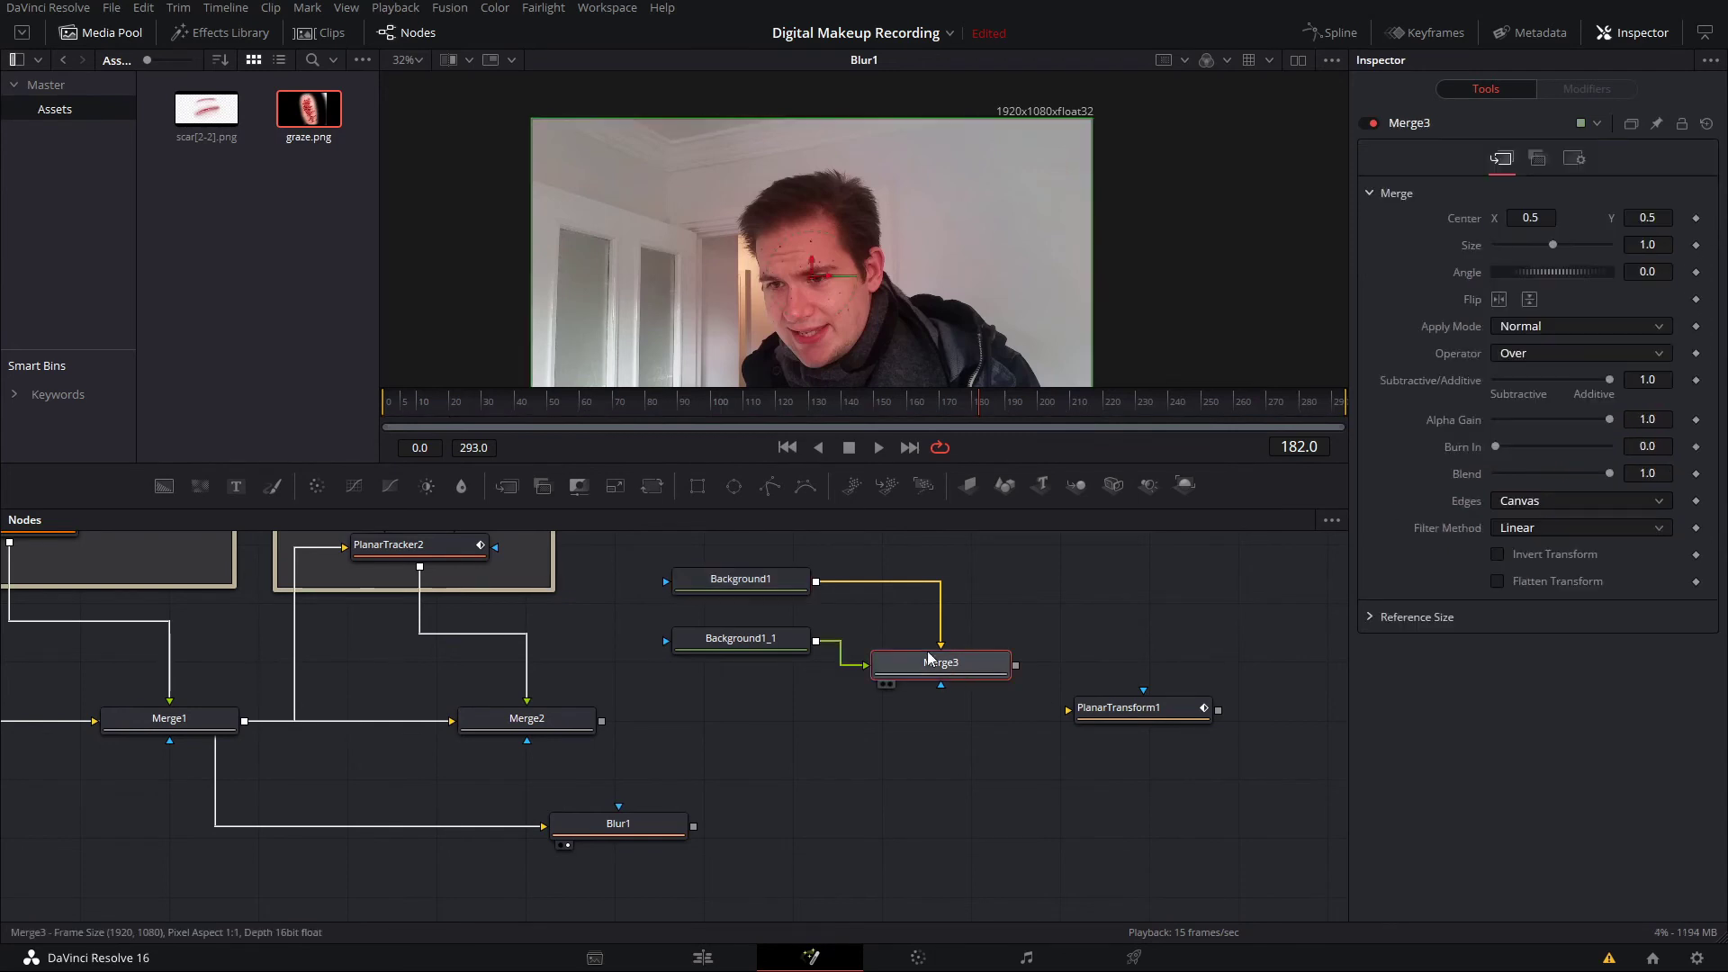
pyautogui.click(760, 584)
pyautogui.press('1')
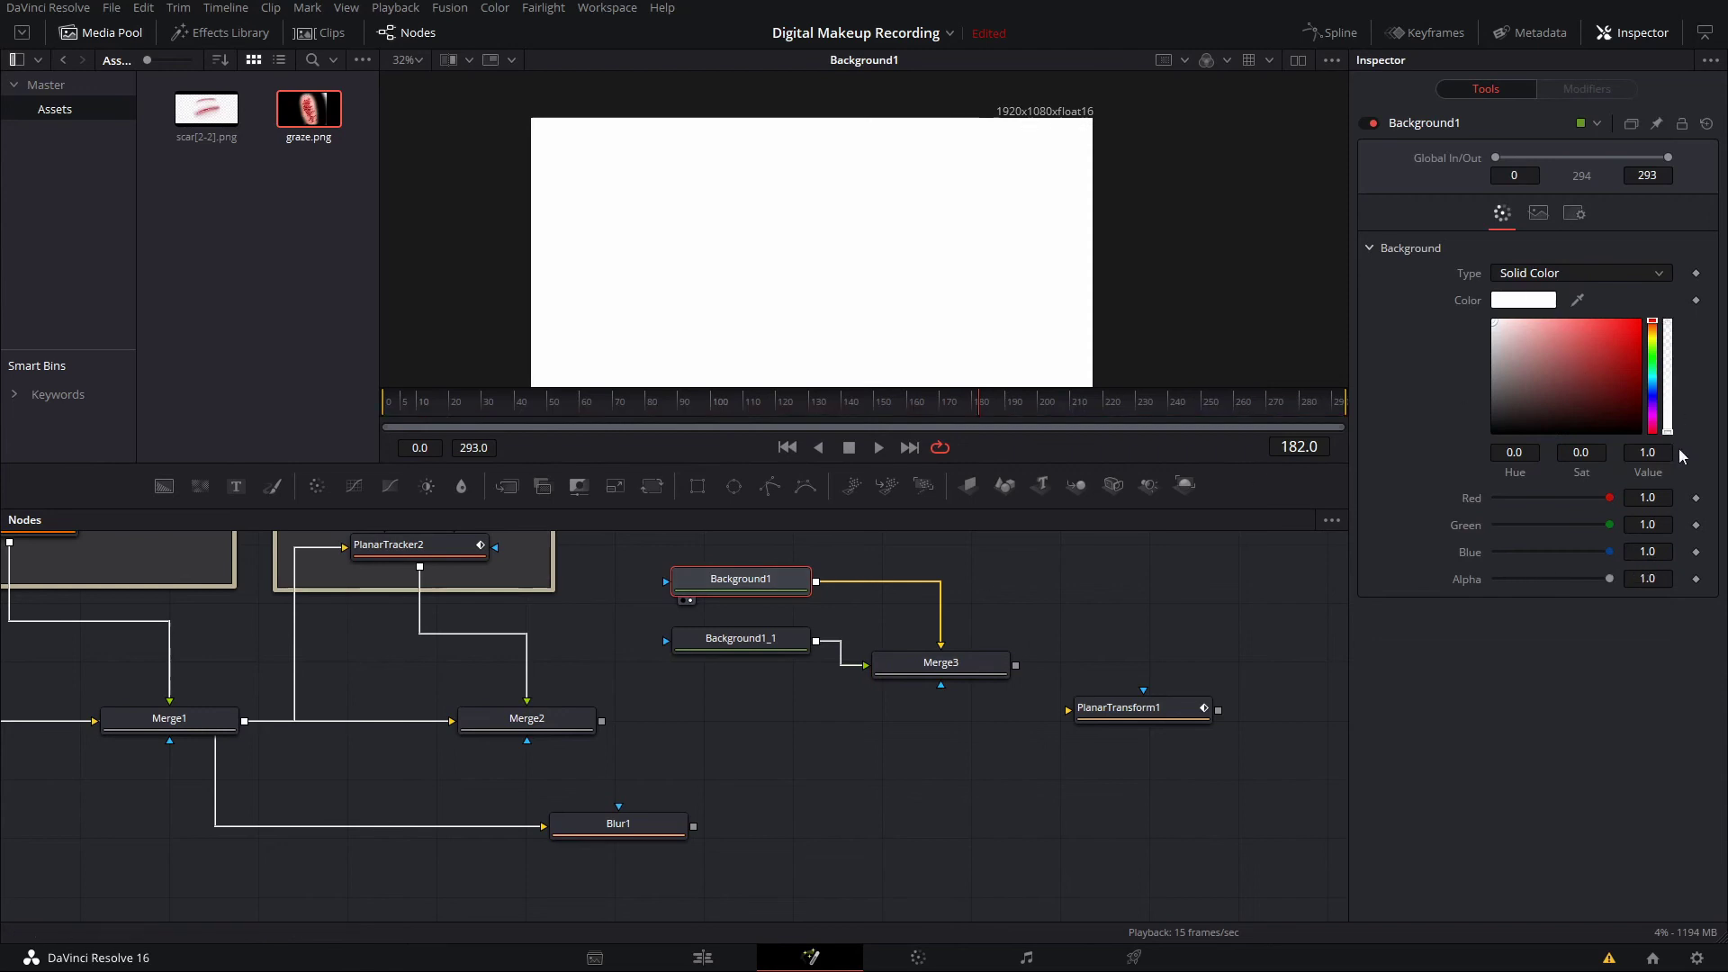
pyautogui.moveTo(1680, 340); pyautogui.dragTo(1677, 319)
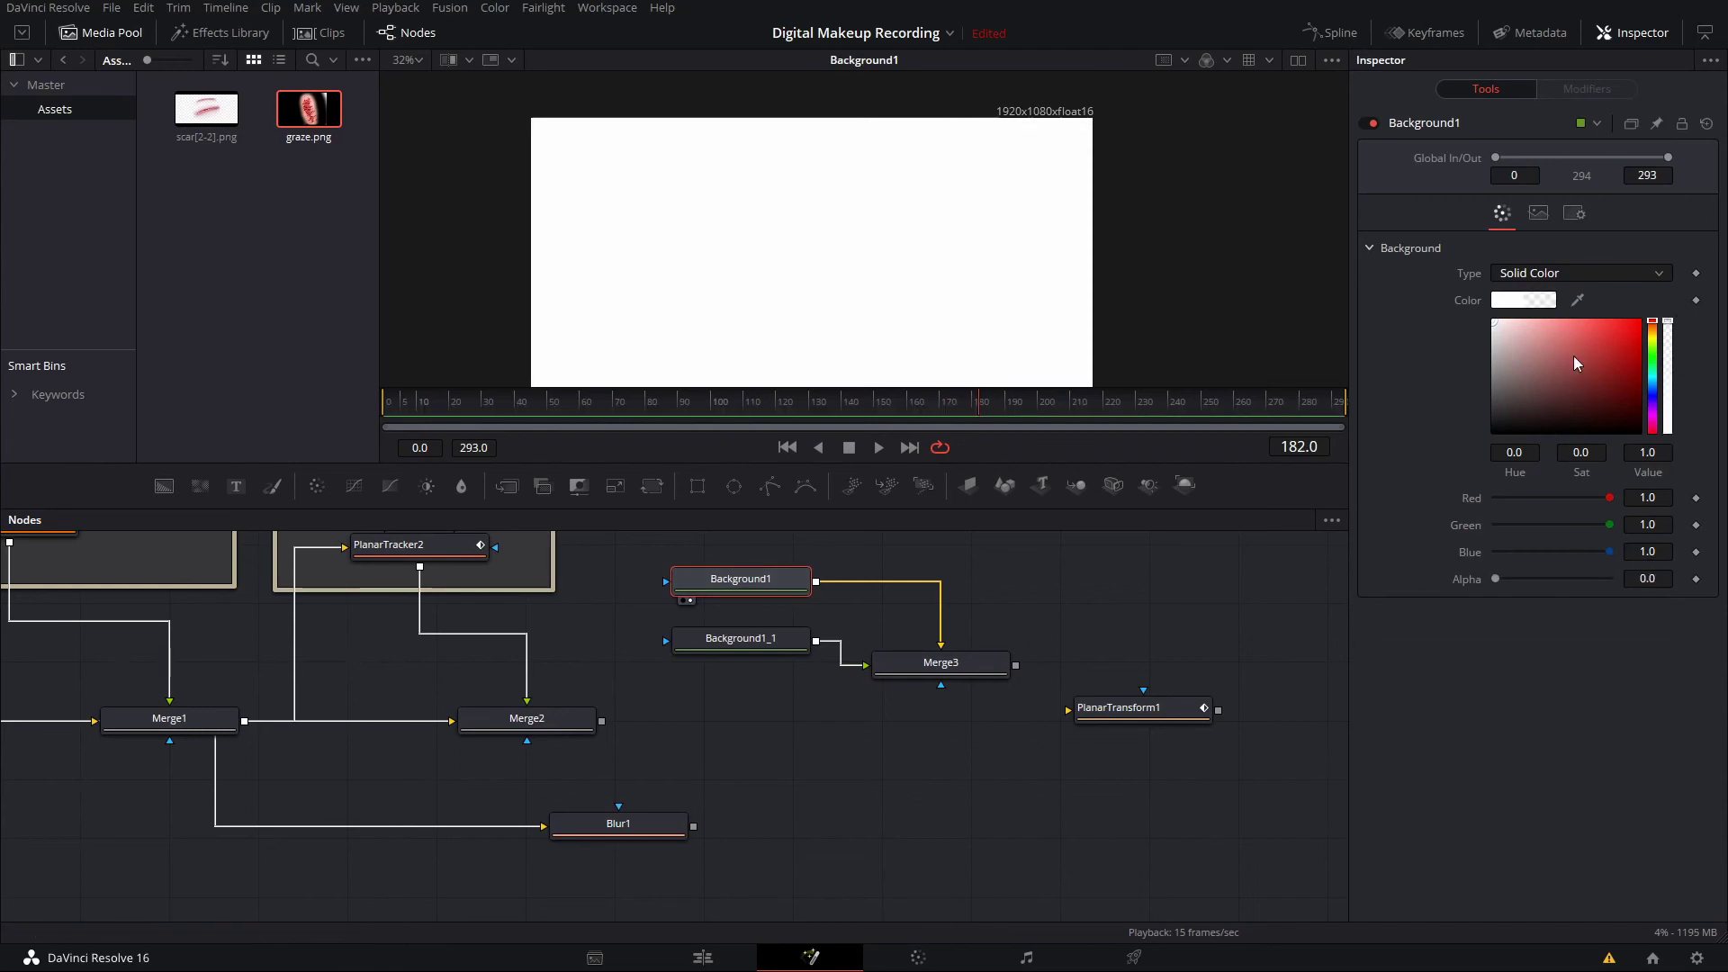
pyautogui.moveTo(1527, 395); pyautogui.dragTo(1440, 472)
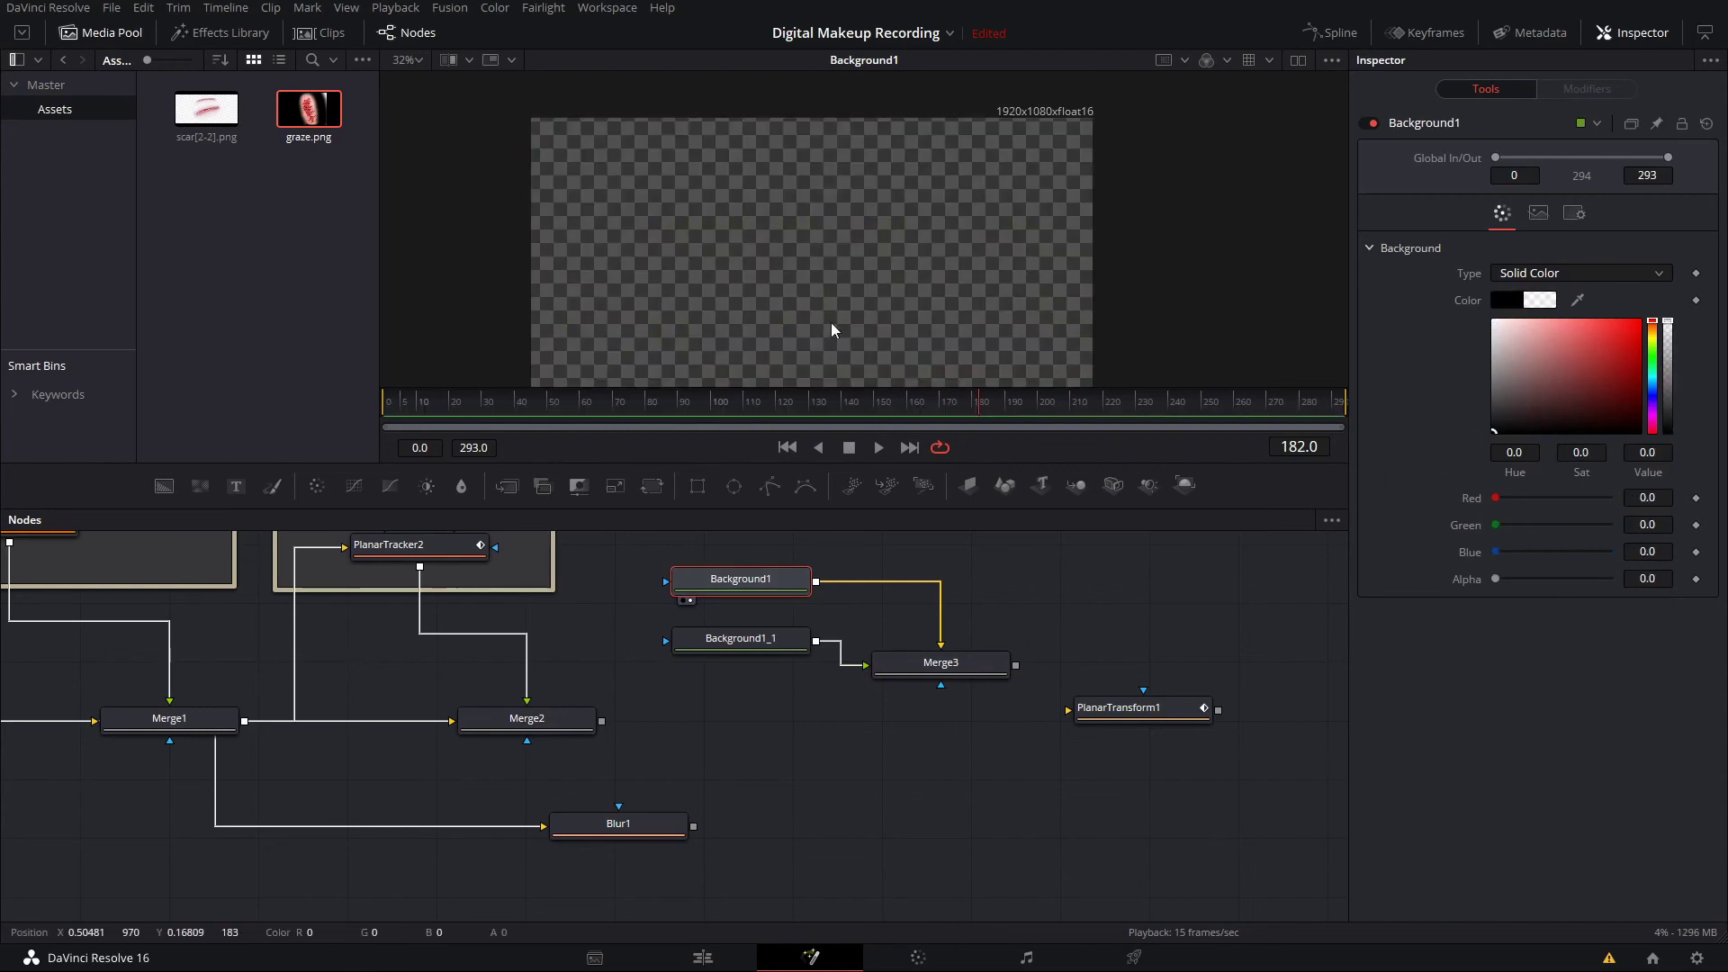
# - Align Background1_1 with Merge3 and view it, and route Merge3 through PlanarTransform1 into Blur1's effect mask
pyautogui.moveTo(743, 646); pyautogui.dragTo(736, 670)
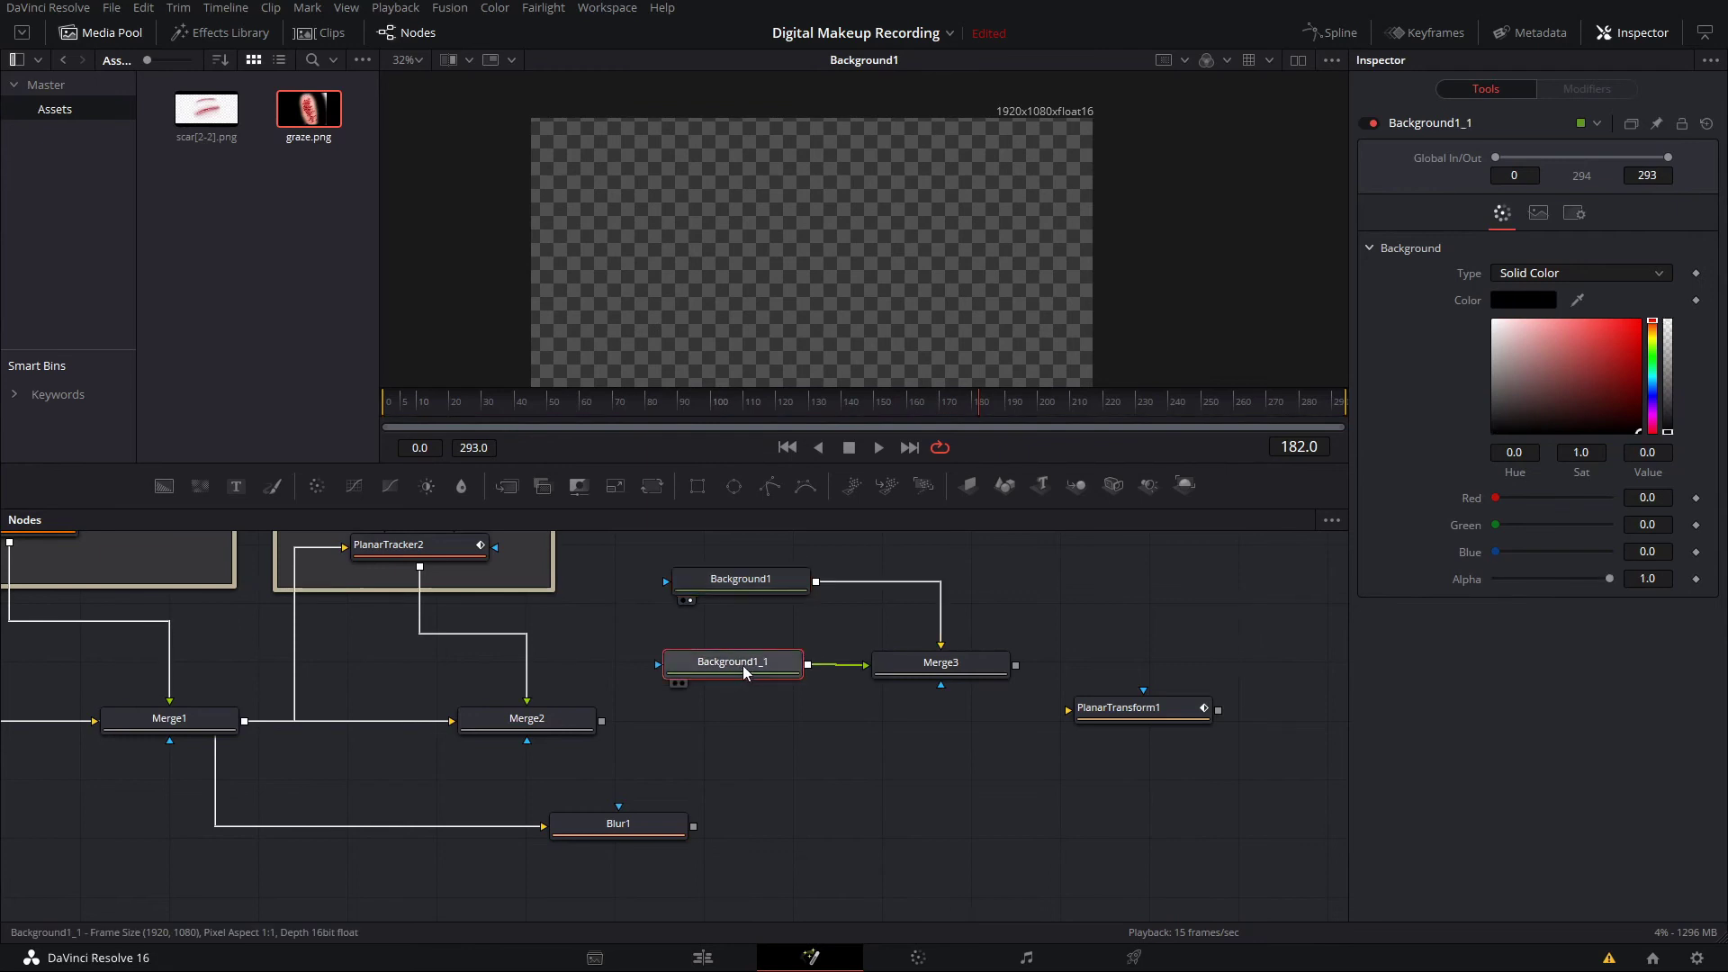
pyautogui.press('1')
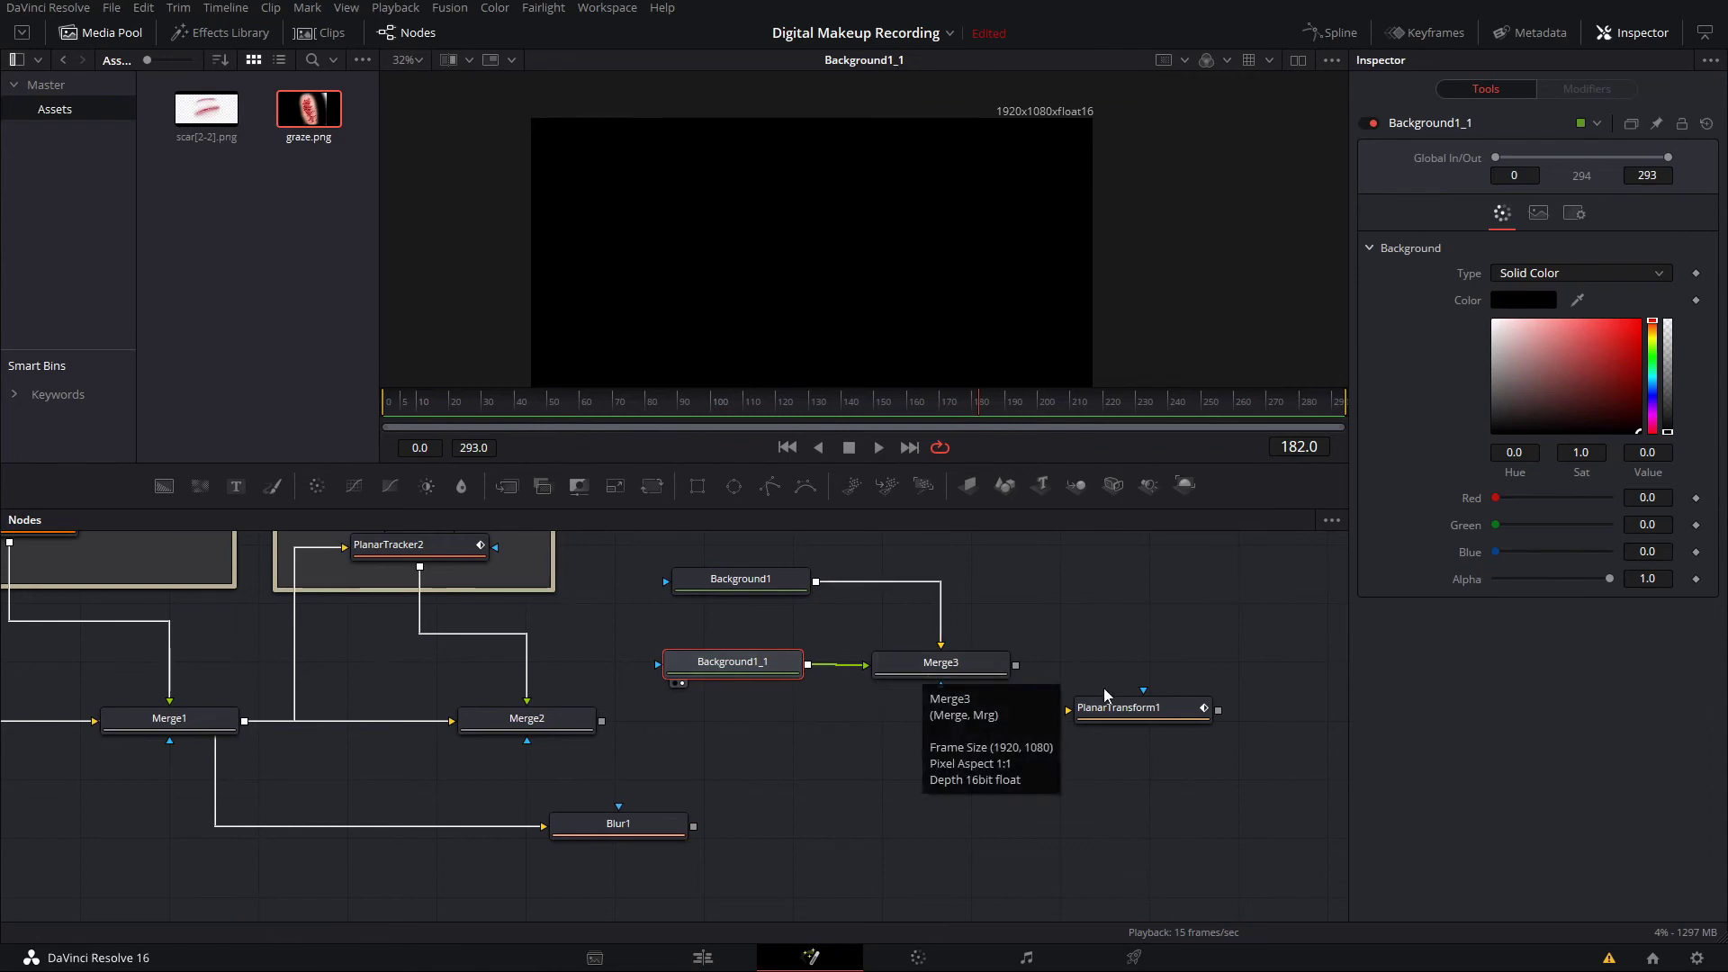
pyautogui.moveTo(1153, 721); pyautogui.dragTo(824, 775)
pyautogui.click(985, 672)
pyautogui.click(837, 774)
pyautogui.moveTo(1015, 665); pyautogui.dragTo(621, 824)
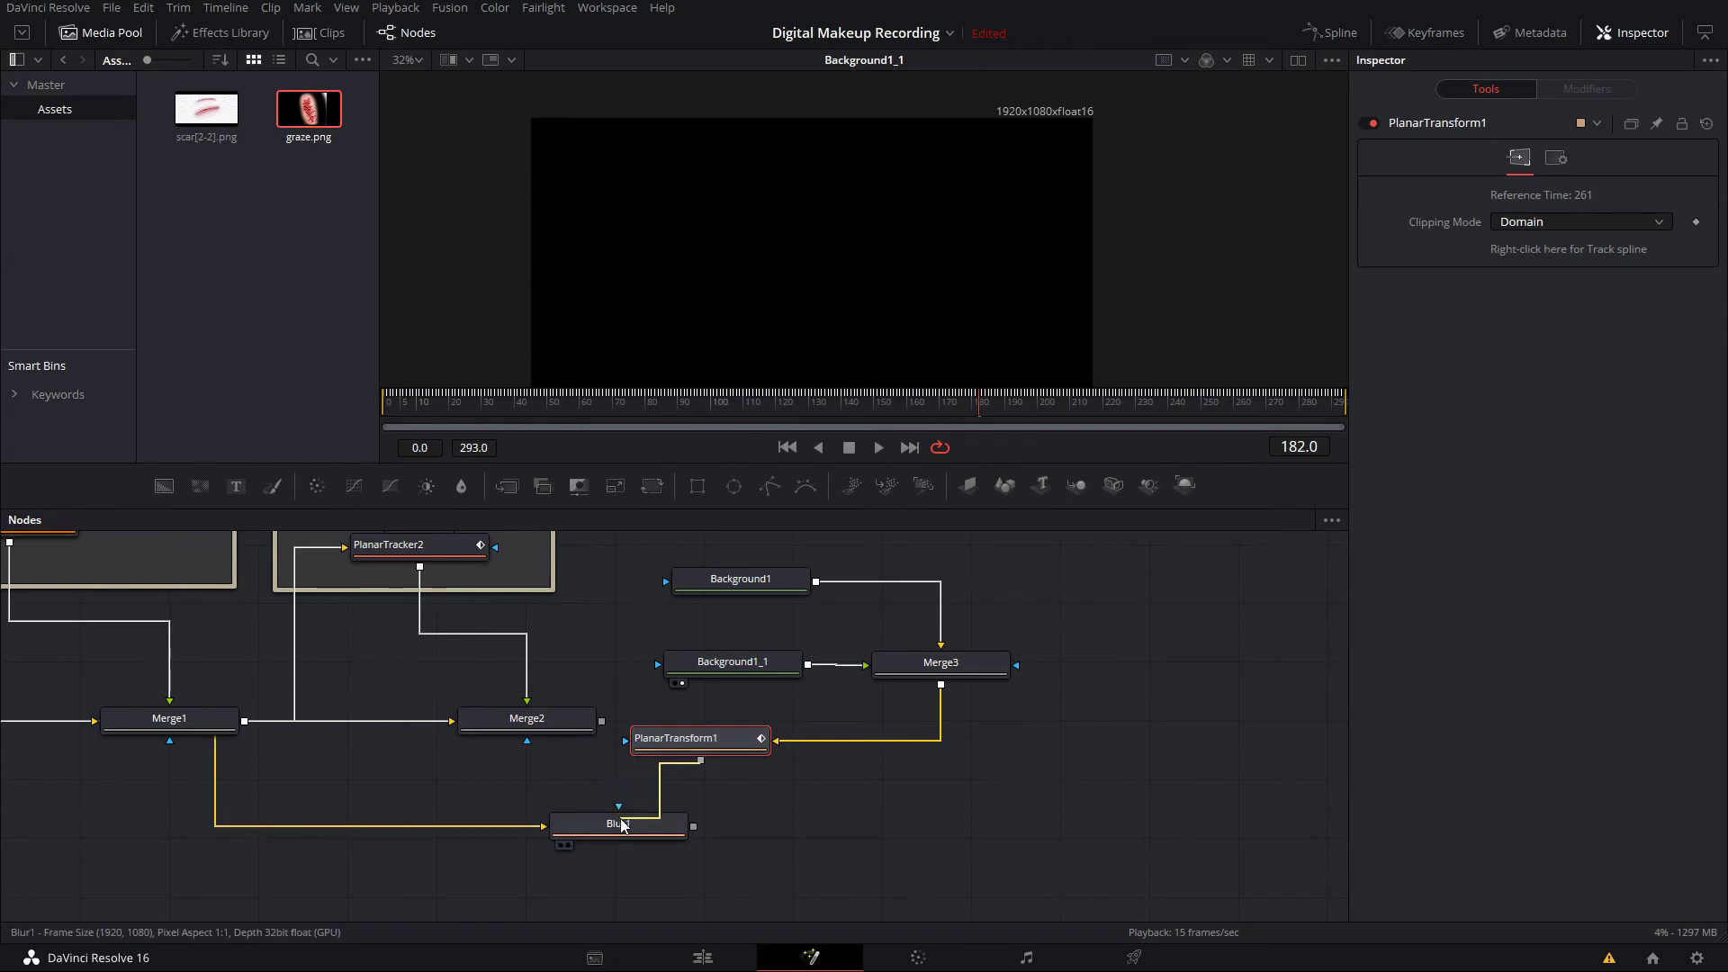
# - View Blur1, set its blur size to 9.4, and play back the result
pyautogui.click(632, 824)
pyautogui.press('1')
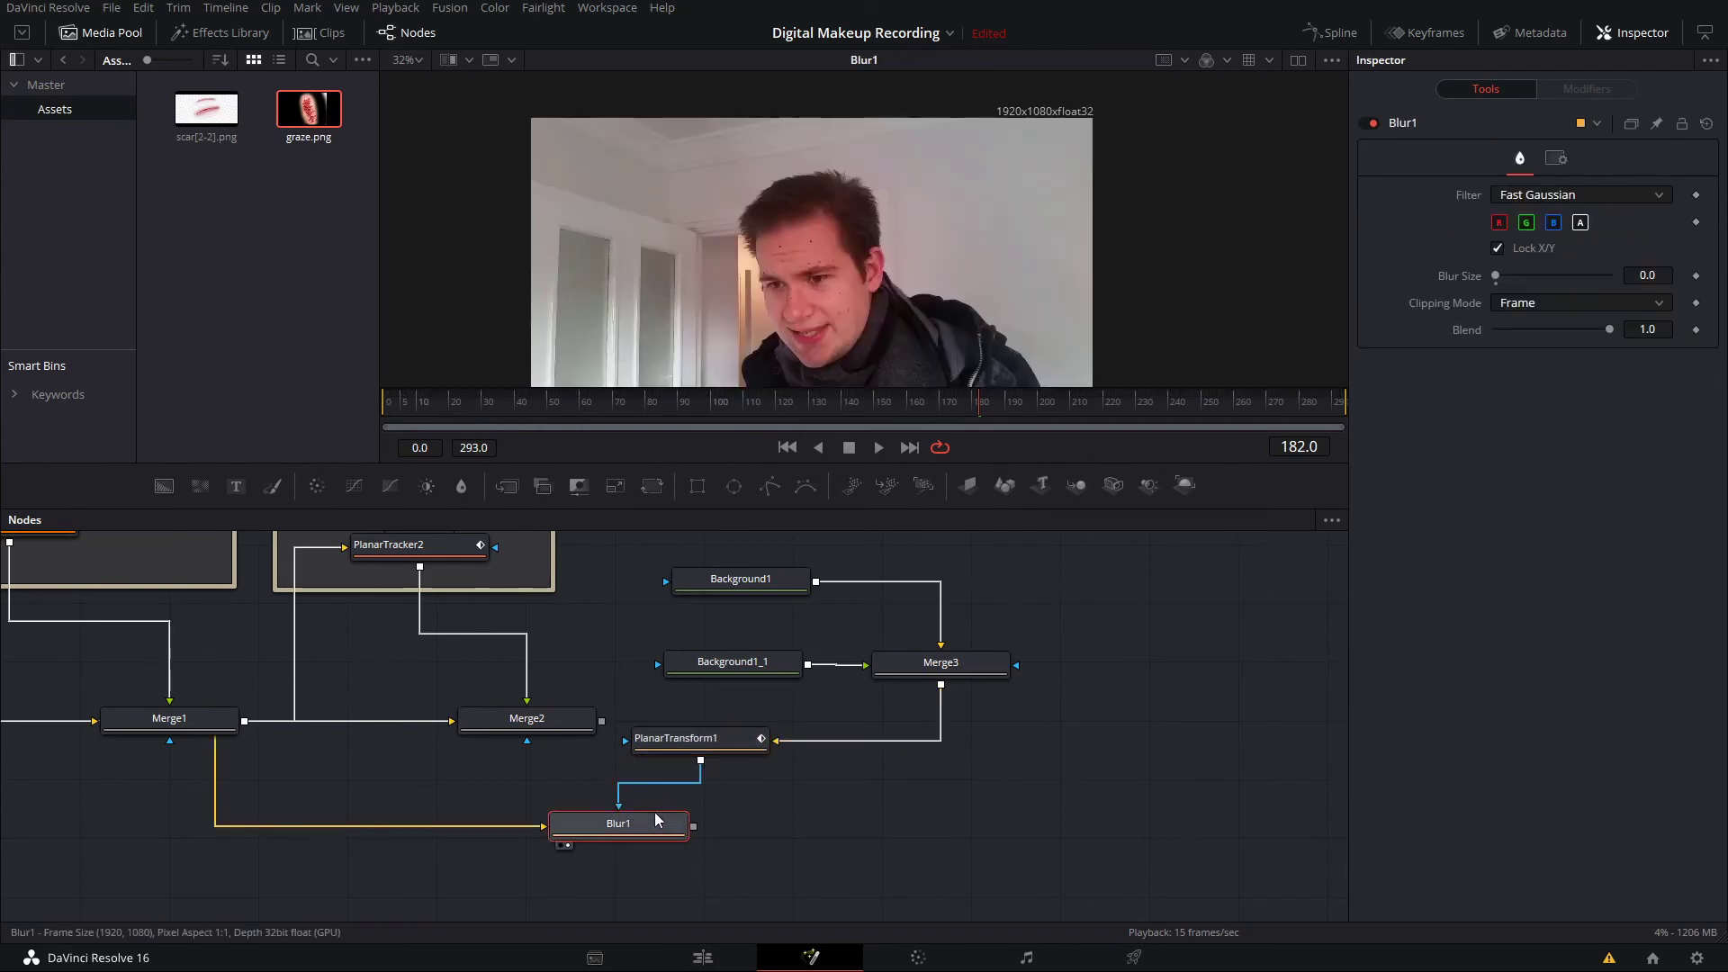
pyautogui.moveTo(1497, 276); pyautogui.dragTo(1507, 284)
pyautogui.press('space')
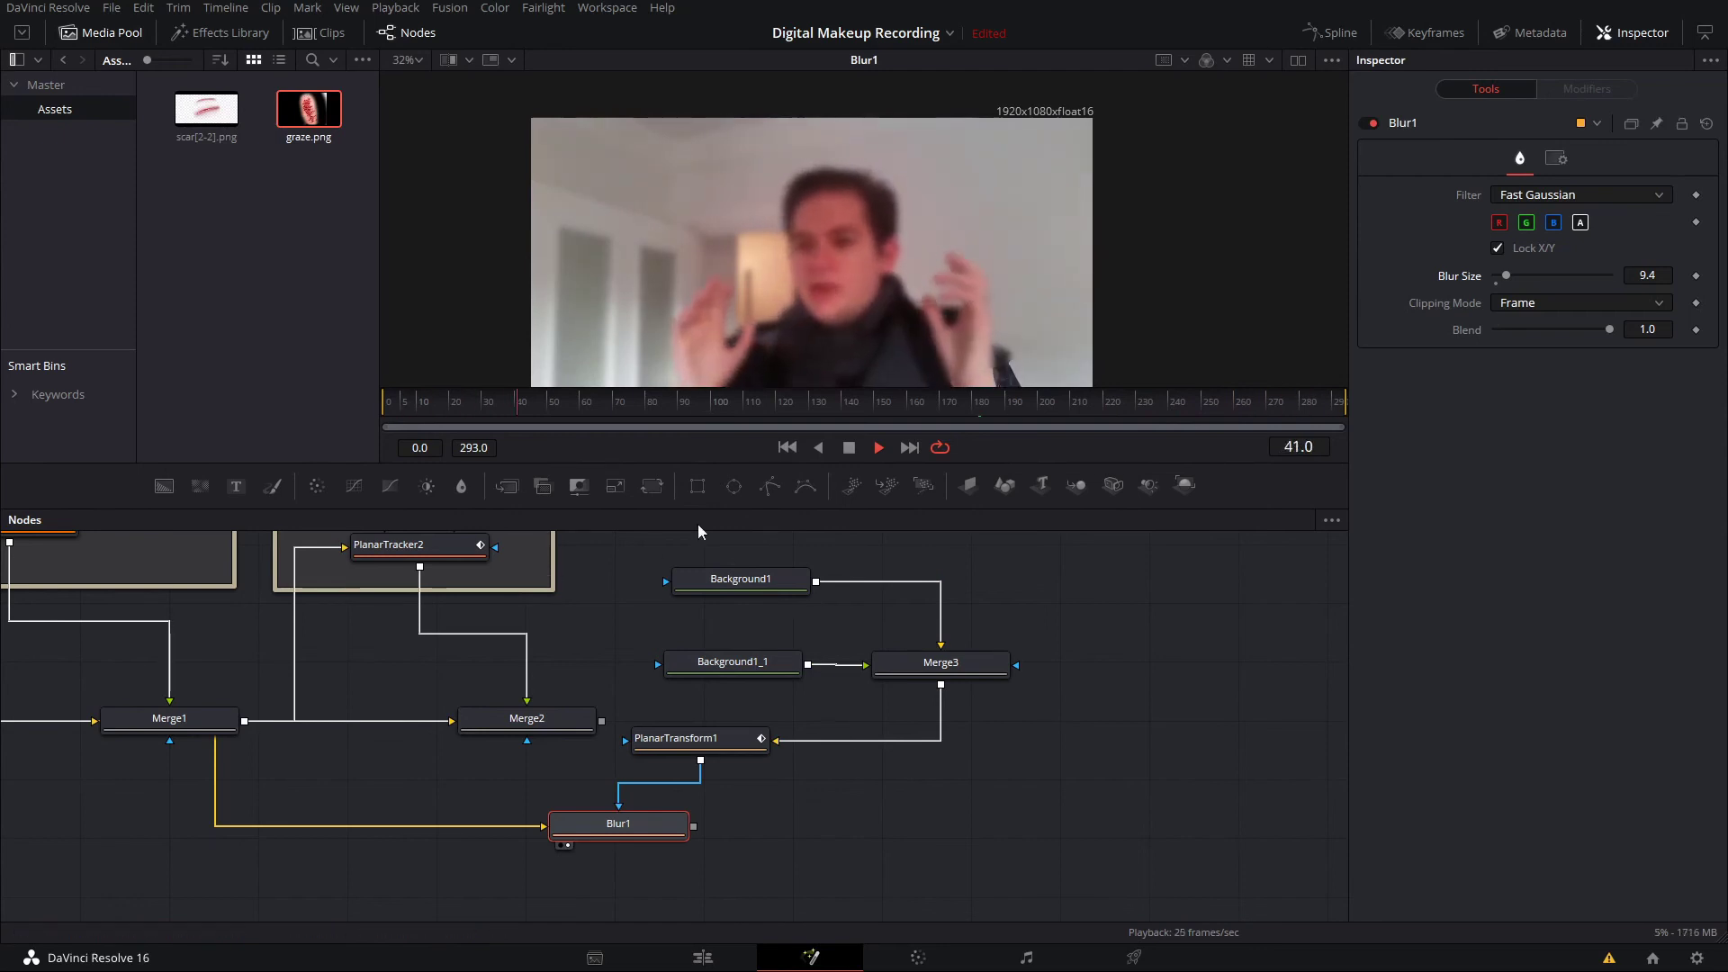
# - Examine the outputs of Merge3 and PlanarTransform1 during playback
pyautogui.click(951, 671)
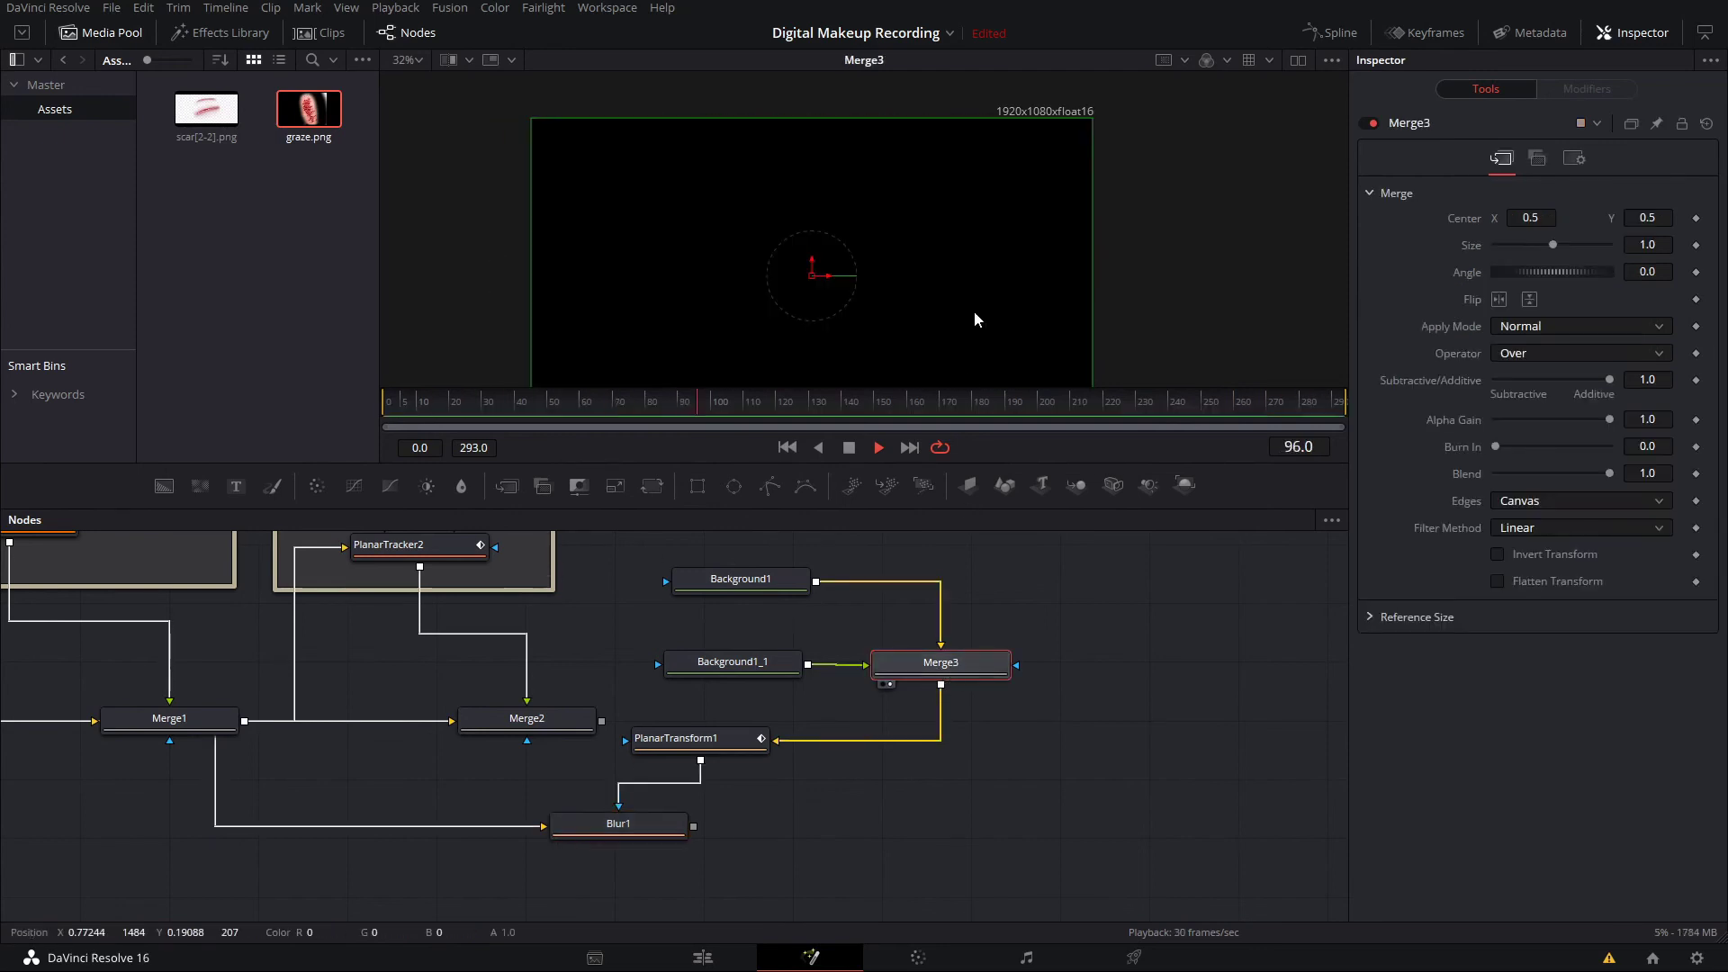
pyautogui.click(710, 739)
pyautogui.click(1179, 652)
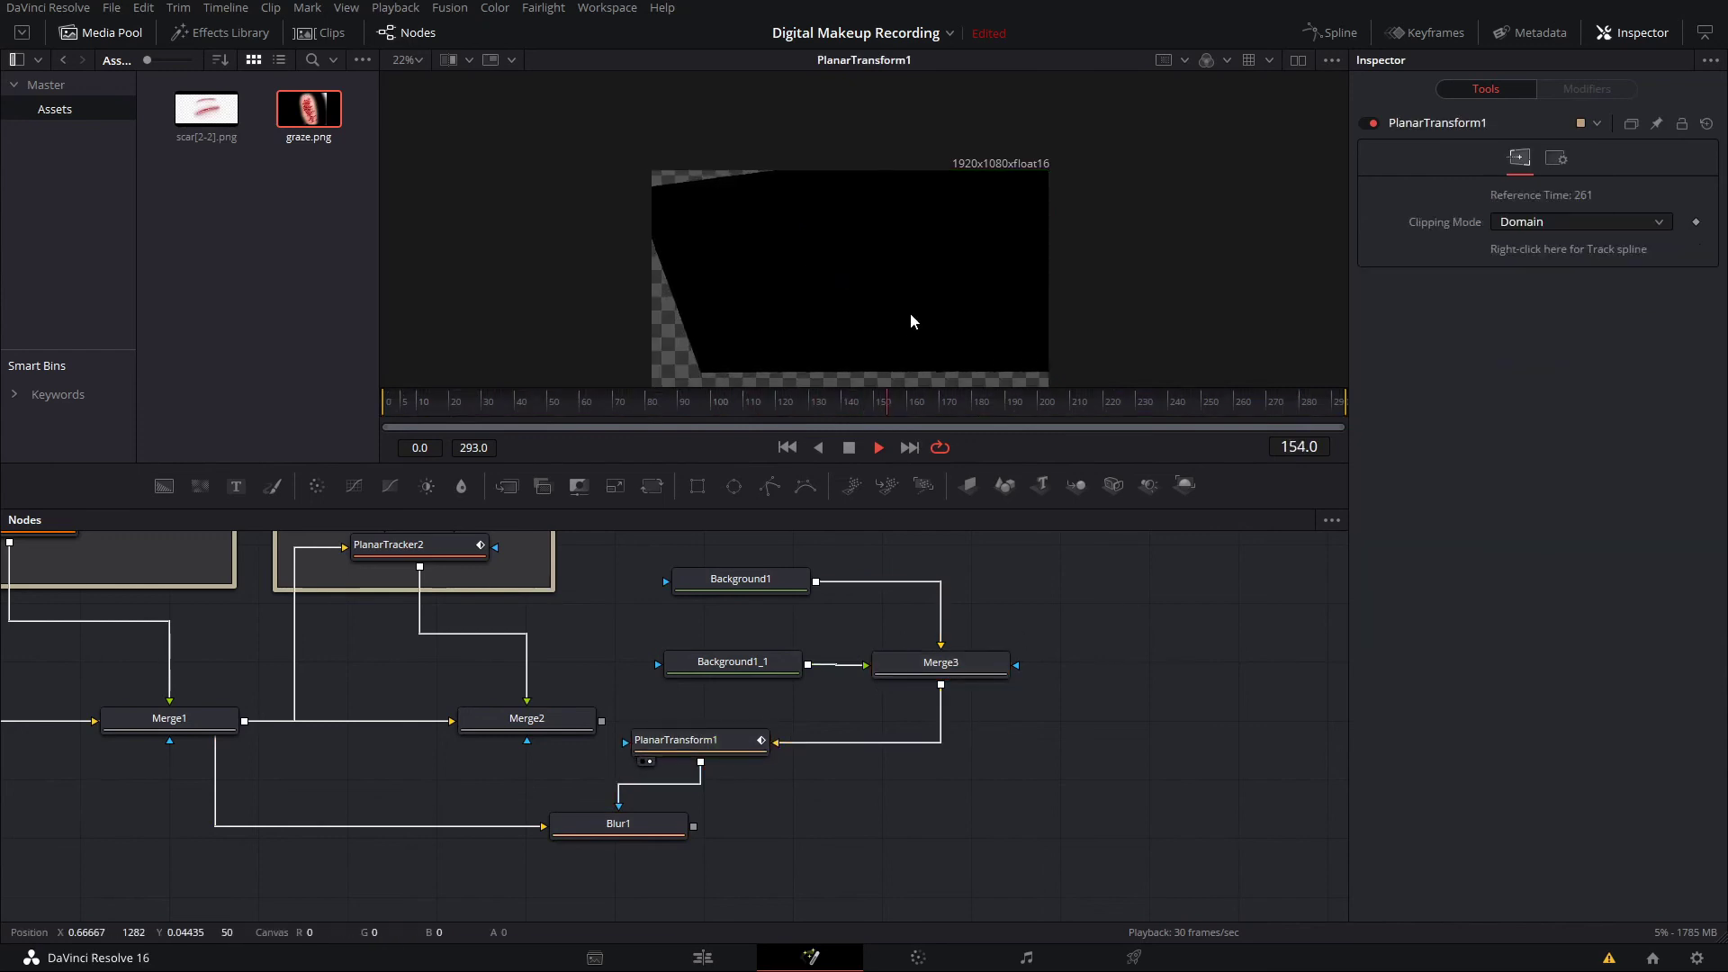
pyautogui.moveTo(907, 335); pyautogui.dragTo(962, 279)
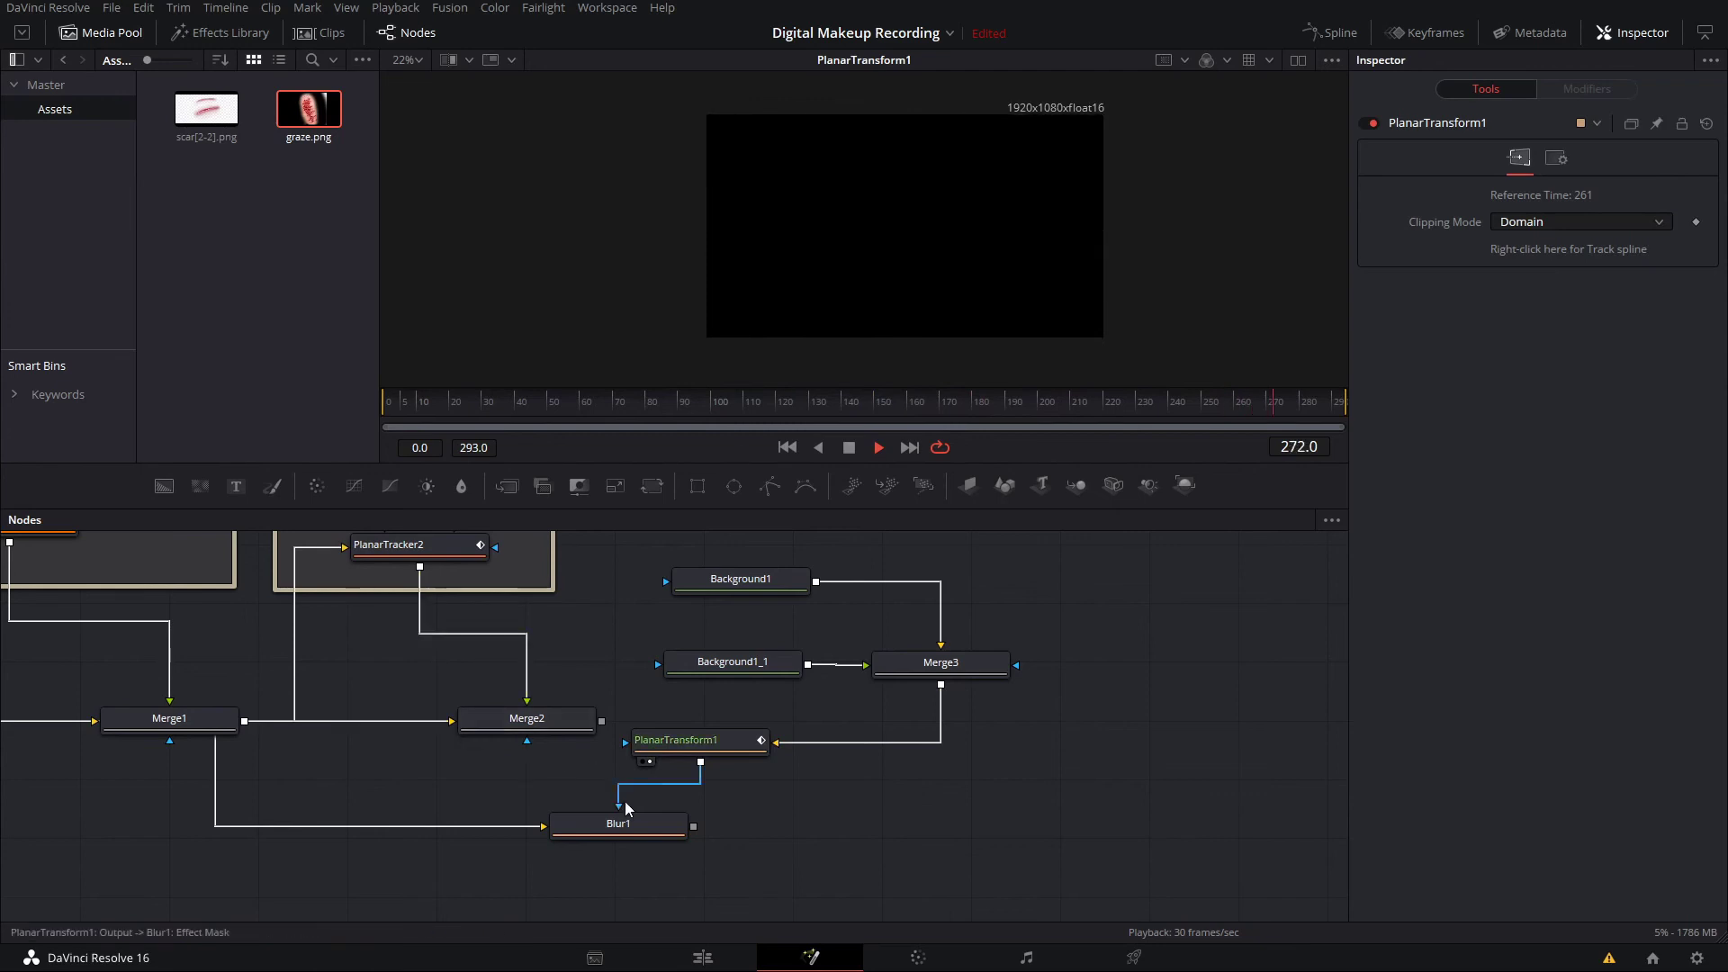
# - View Blur1 again, stop playback, and set its blur size to 0.0
pyautogui.click(629, 824)
pyautogui.press('space')
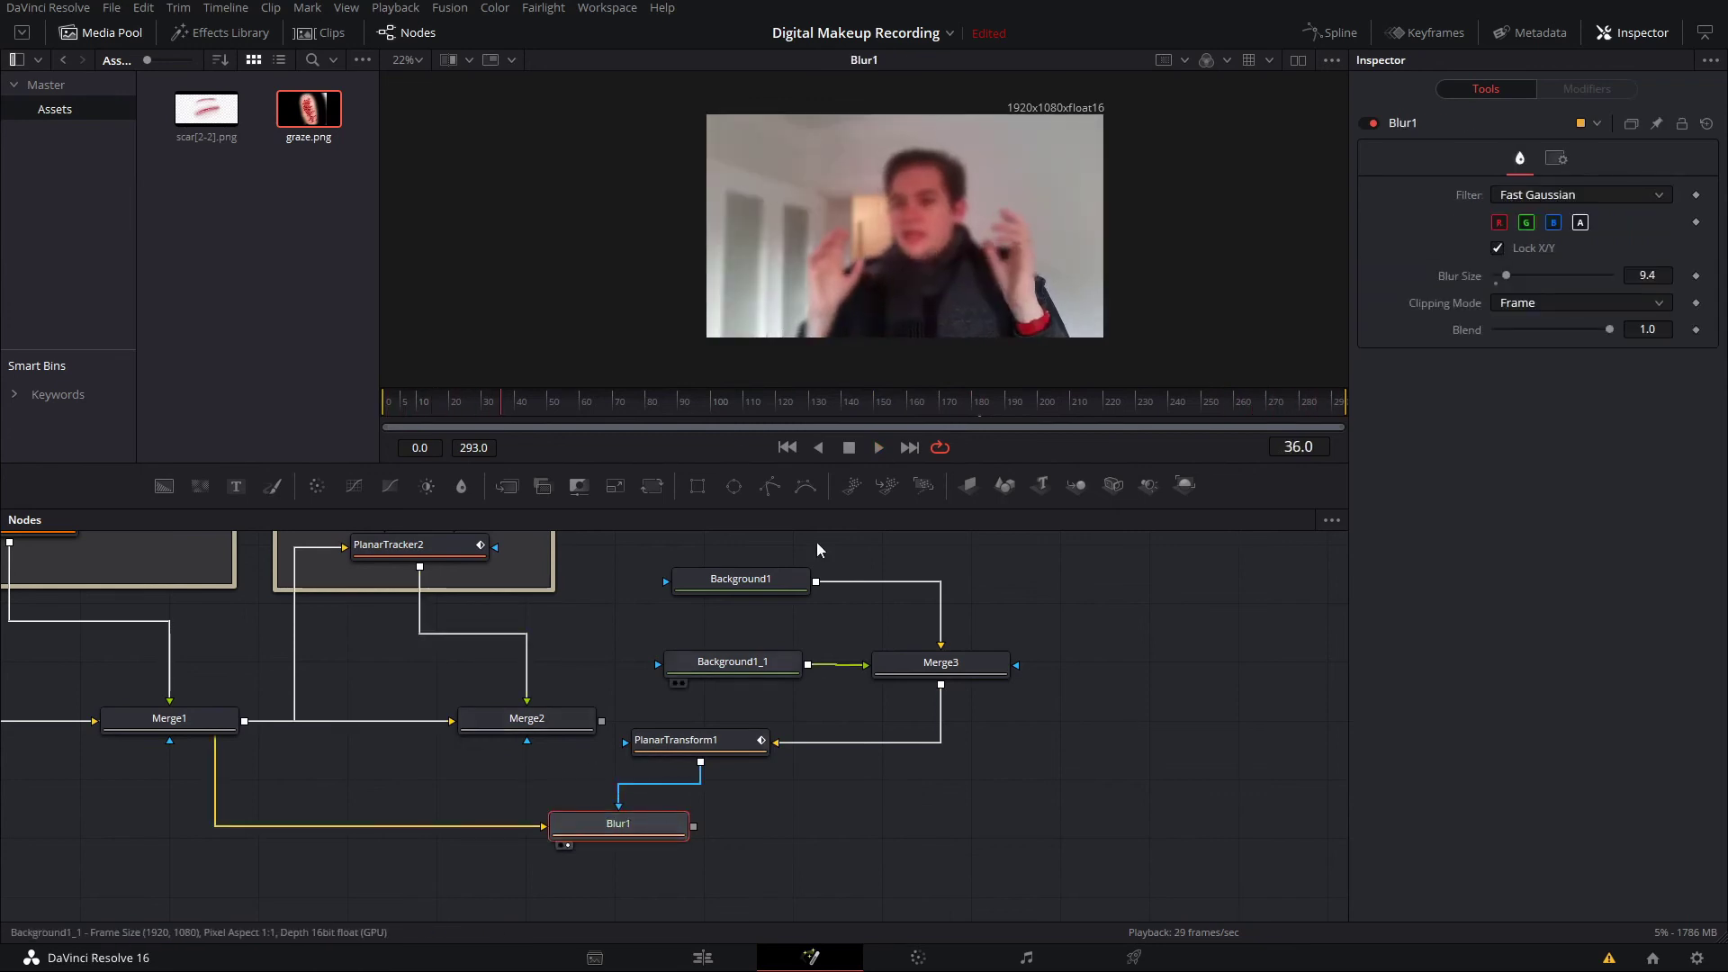
pyautogui.moveTo(1510, 279); pyautogui.dragTo(1485, 278)
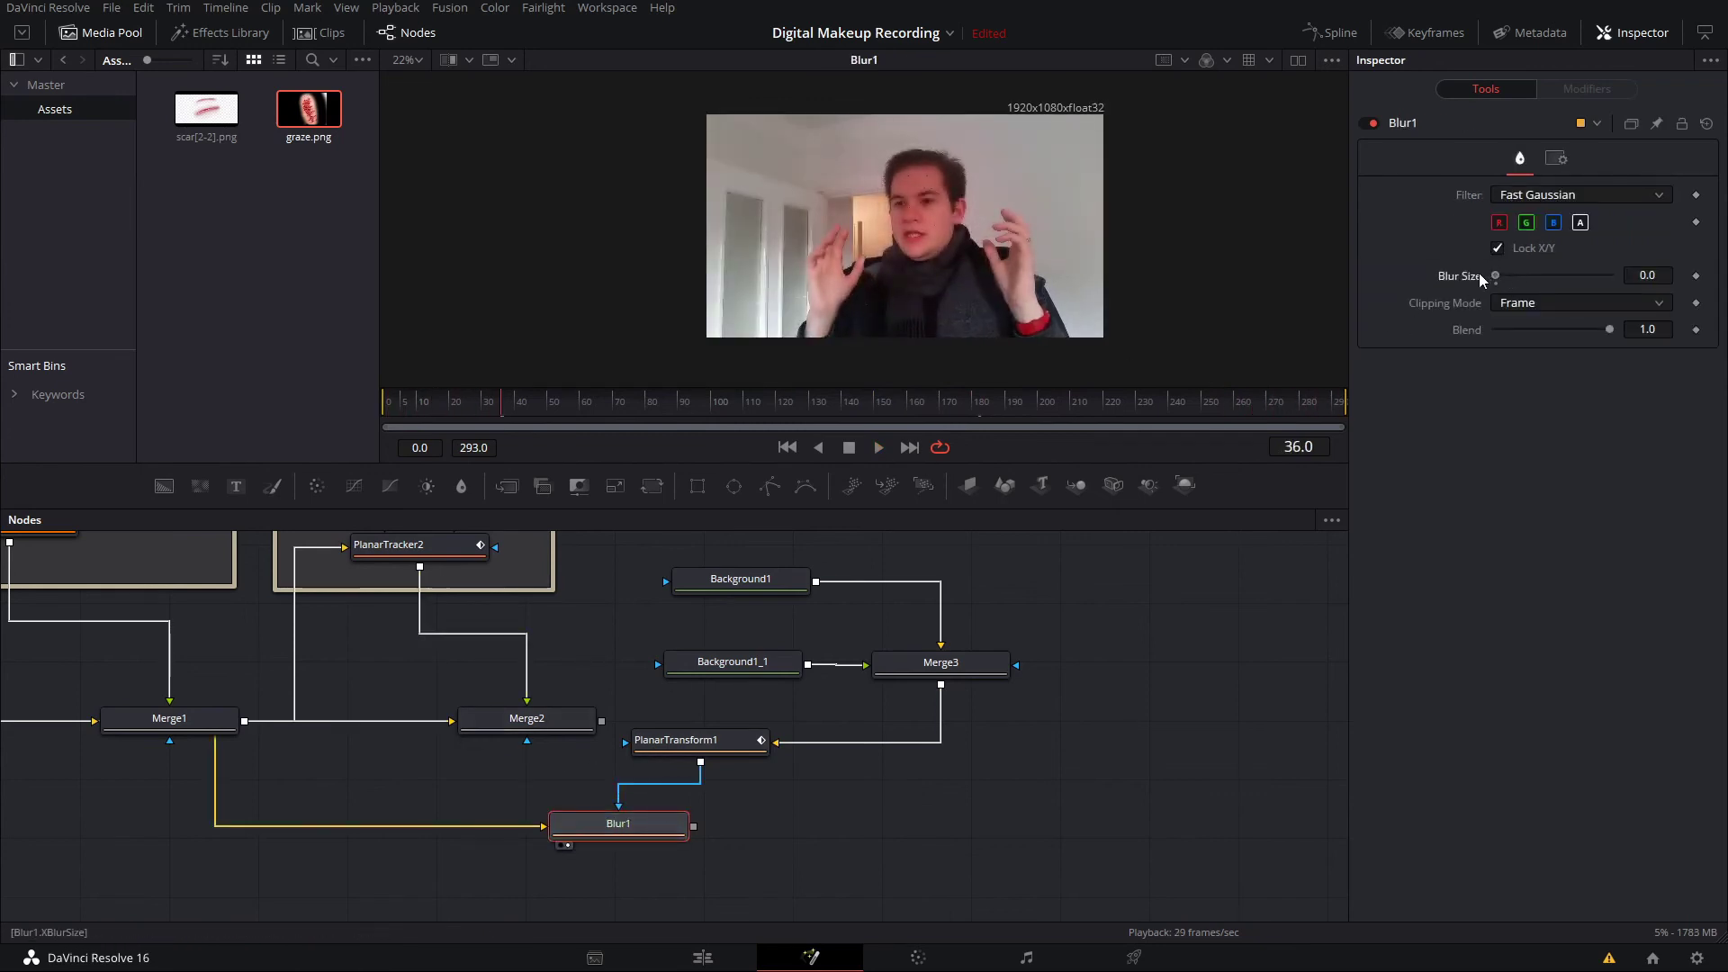
# - Move Merge3 closer to Background1_1 and add a standalone Ellipse mask node in the empty space beside it
pyautogui.moveTo(999, 666); pyautogui.dragTo(975, 665)
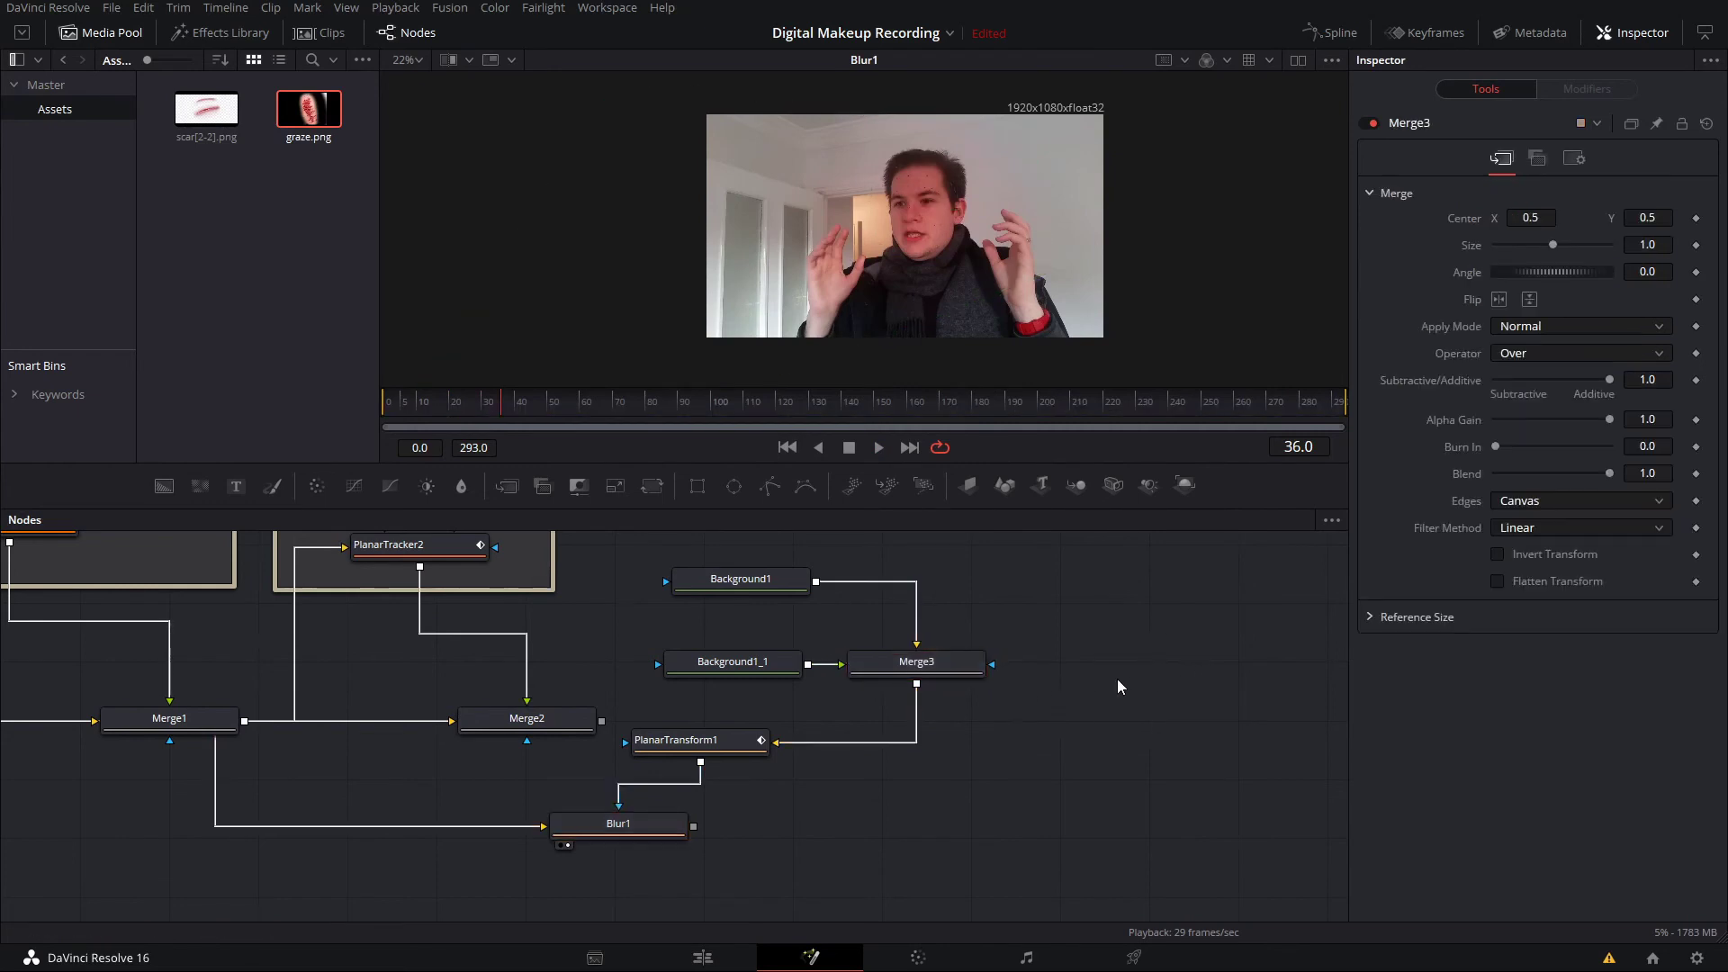
pyautogui.click(952, 657)
pyautogui.click(1123, 621)
pyautogui.click(760, 488)
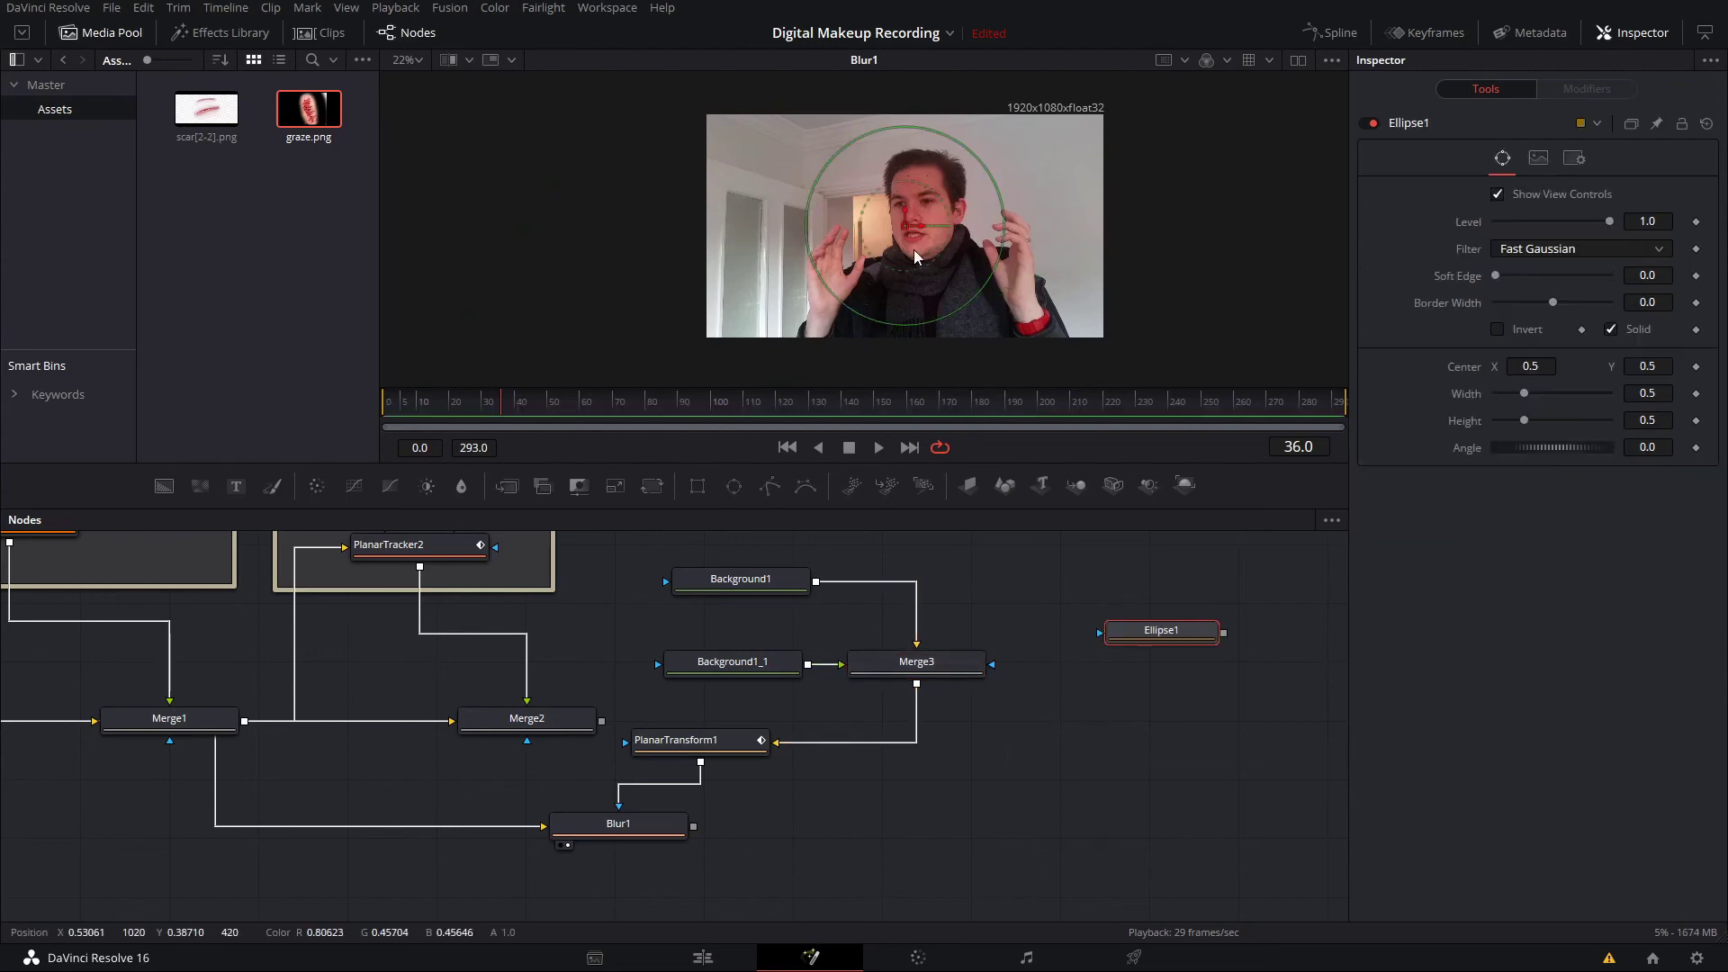
# - Shrink Ellipse1 to about 0.018 in width and height and position it near X 0.509, Y 0.723 on the upper forehead
pyautogui.moveTo(904, 227); pyautogui.dragTo(930, 188)
pyautogui.scroll(4, 1044, 243)
pyautogui.scroll(-2, 1044, 243)
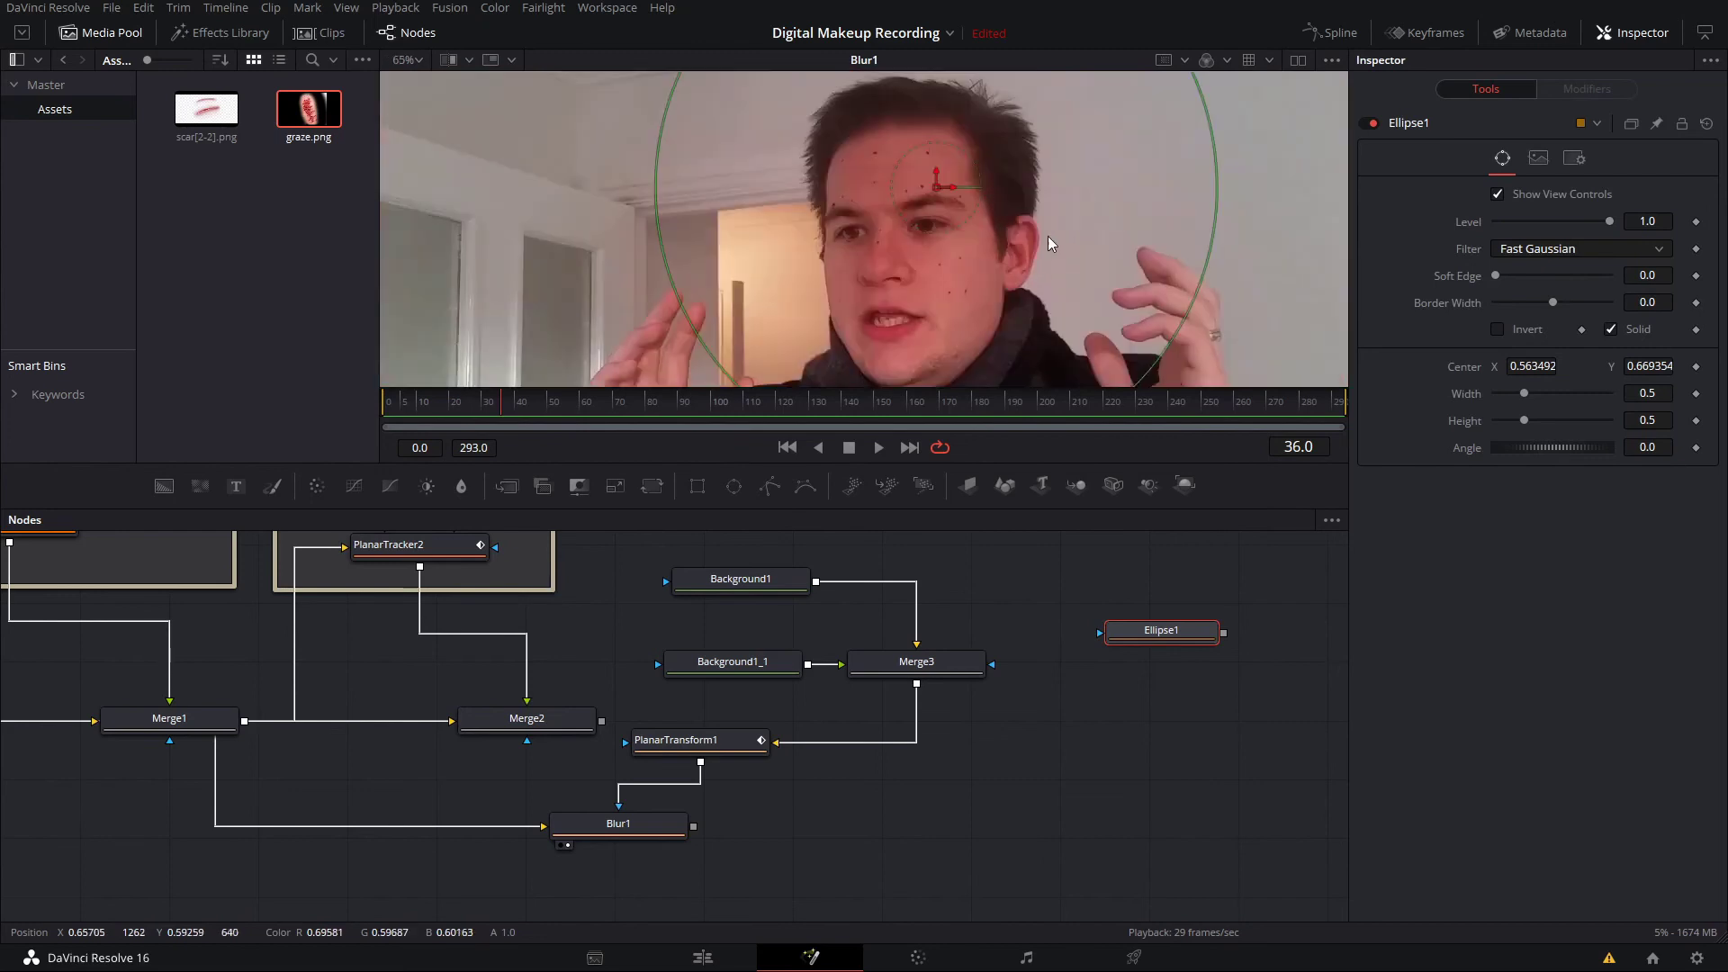
pyautogui.moveTo(1160, 366); pyautogui.dragTo(875, 166)
pyautogui.scroll(6, 874, 157)
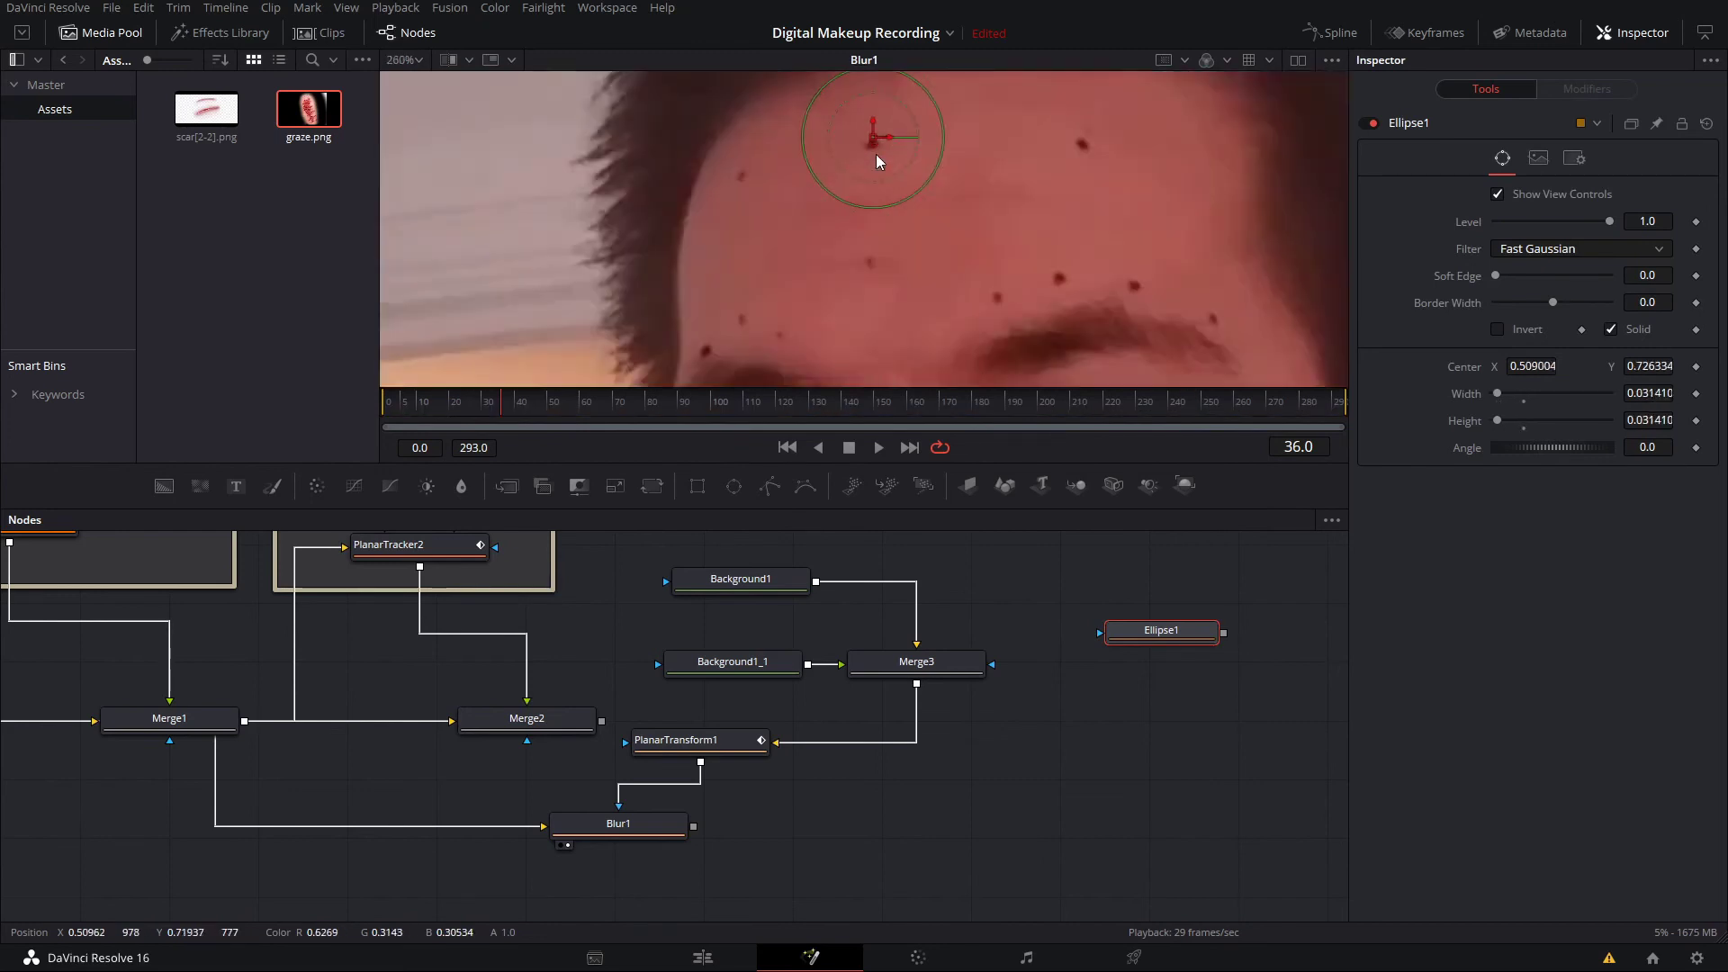
pyautogui.moveTo(936, 289); pyautogui.dragTo(883, 224)
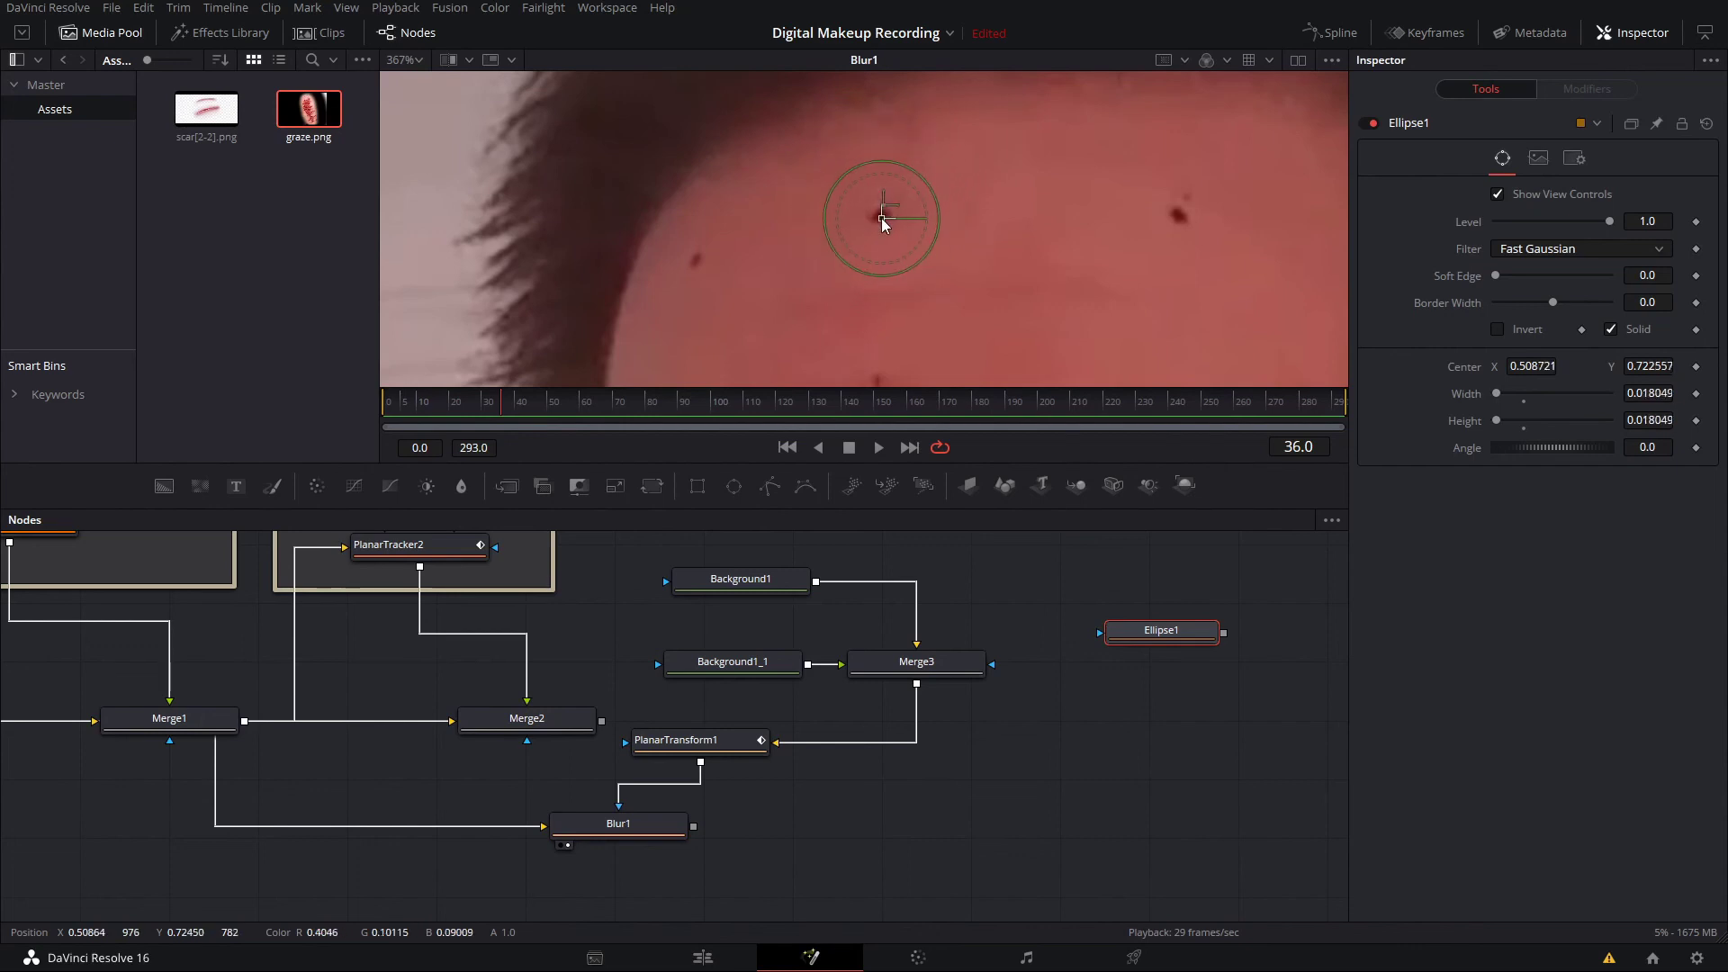
# - Connect Ellipse1 to Merge3's mask input and view Merge3's output
pyautogui.moveTo(1224, 634); pyautogui.dragTo(991, 665)
pyautogui.scroll(-3, 1031, 257)
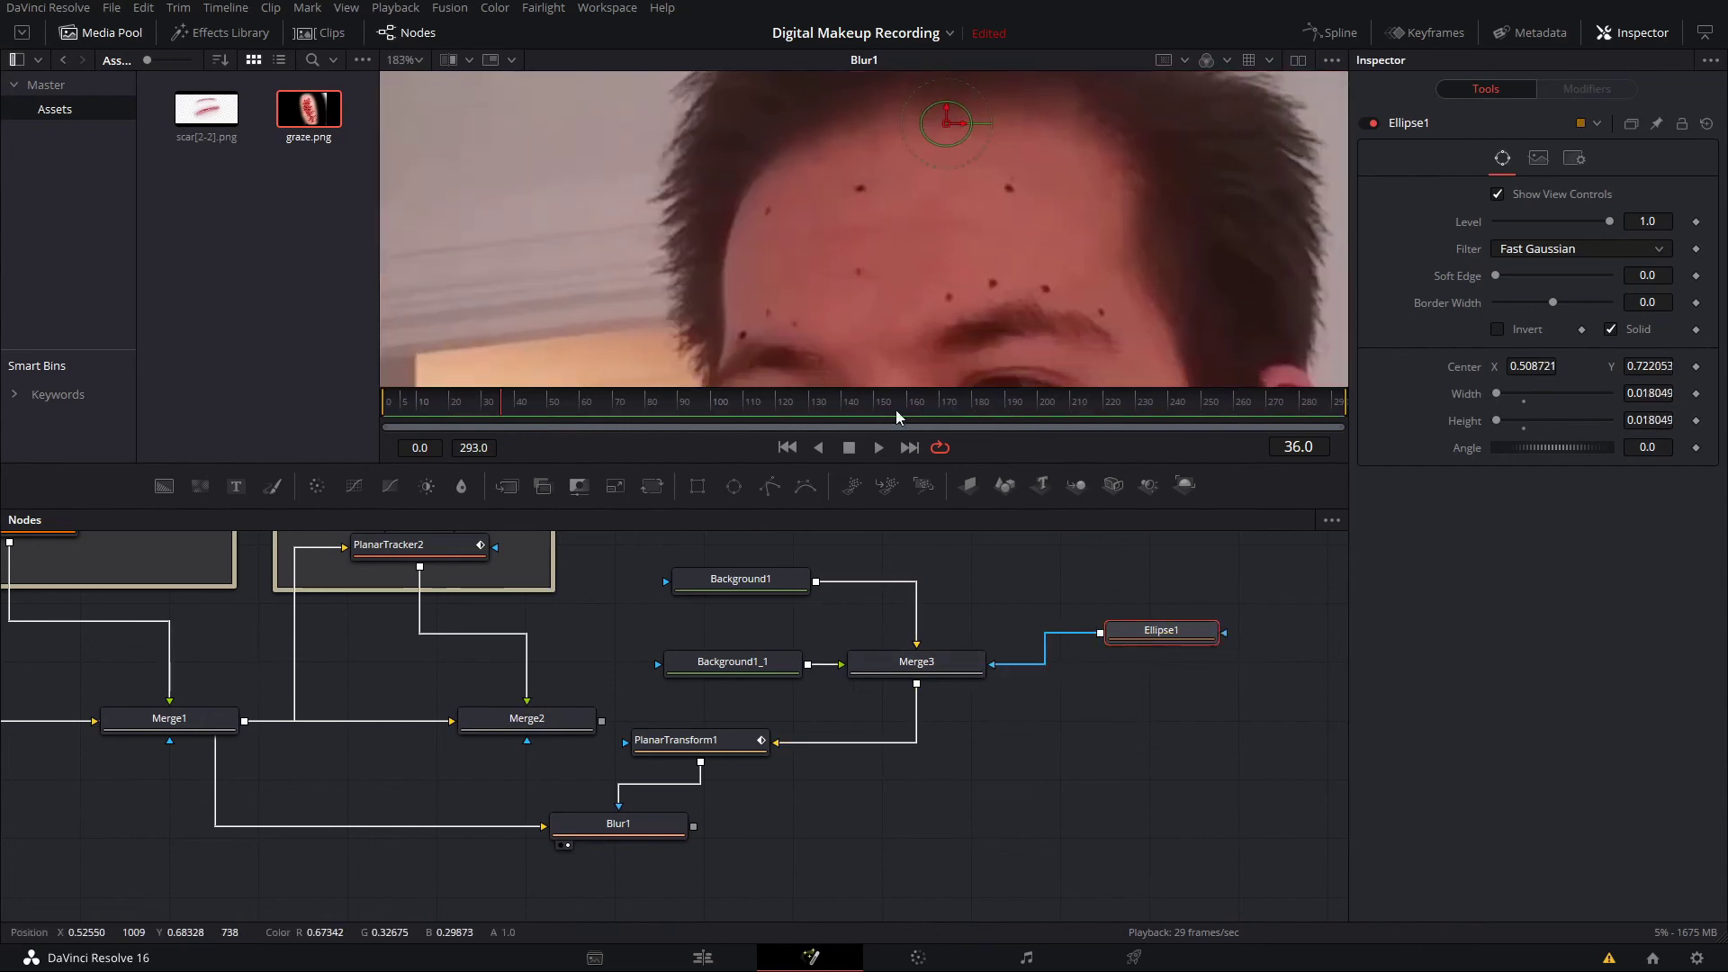
pyautogui.click(920, 667)
pyautogui.press('2')
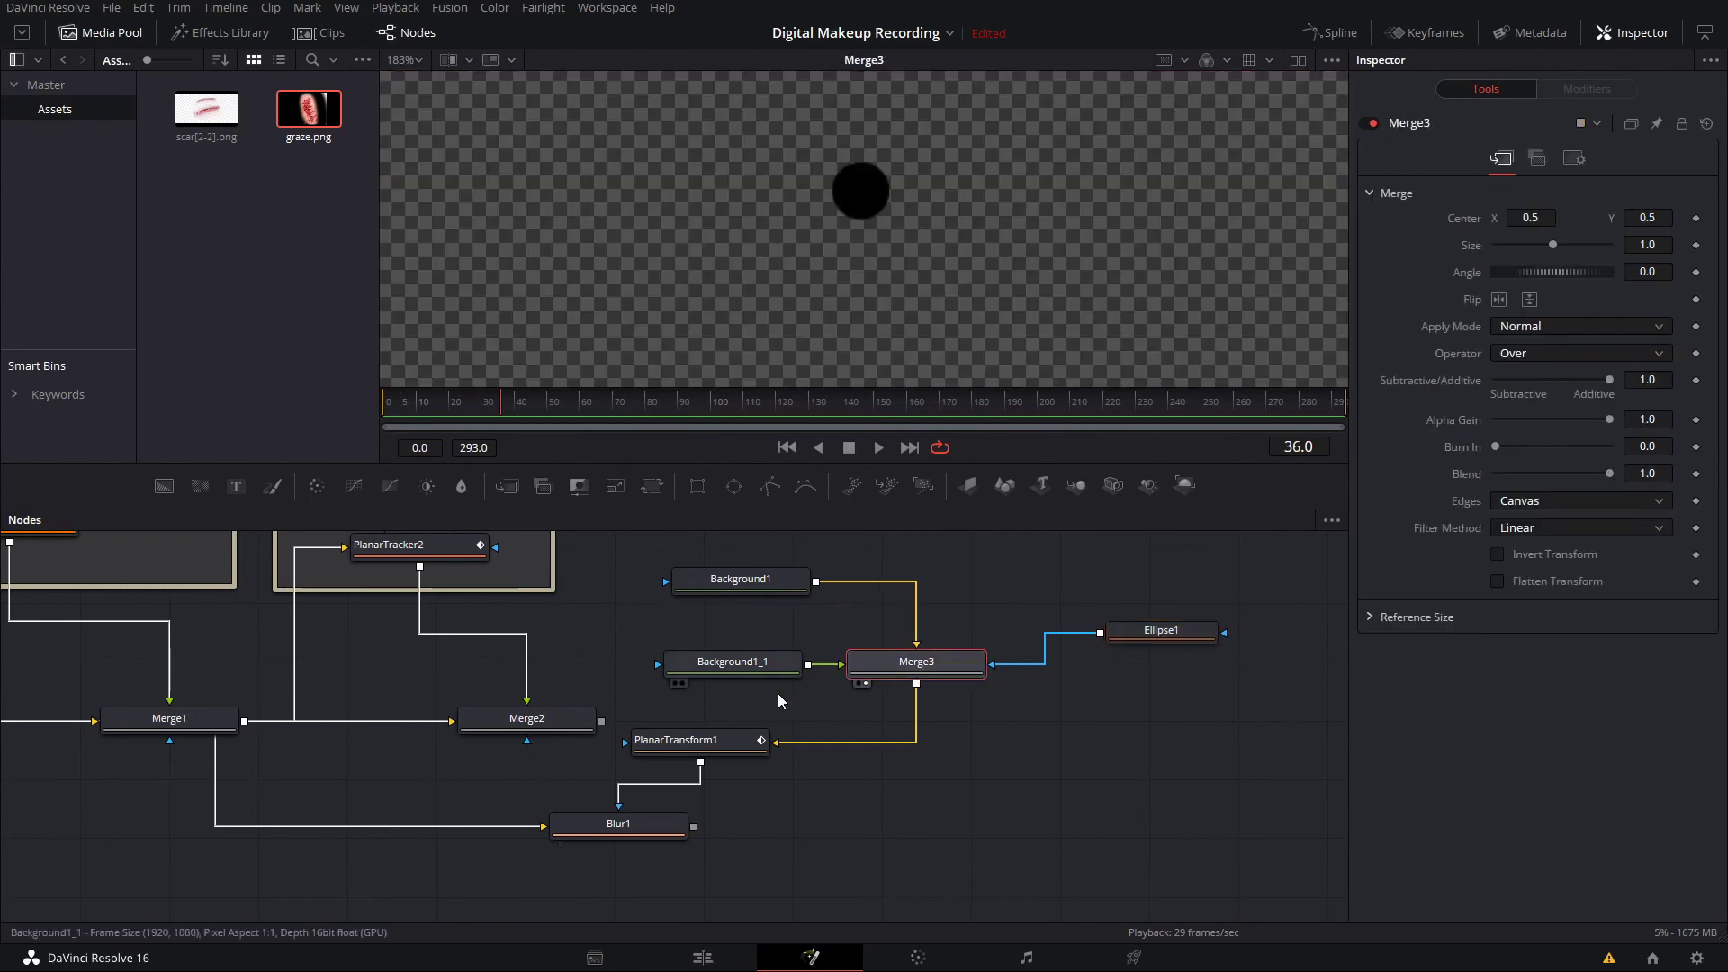
pyautogui.scroll(-2, 1023, 219)
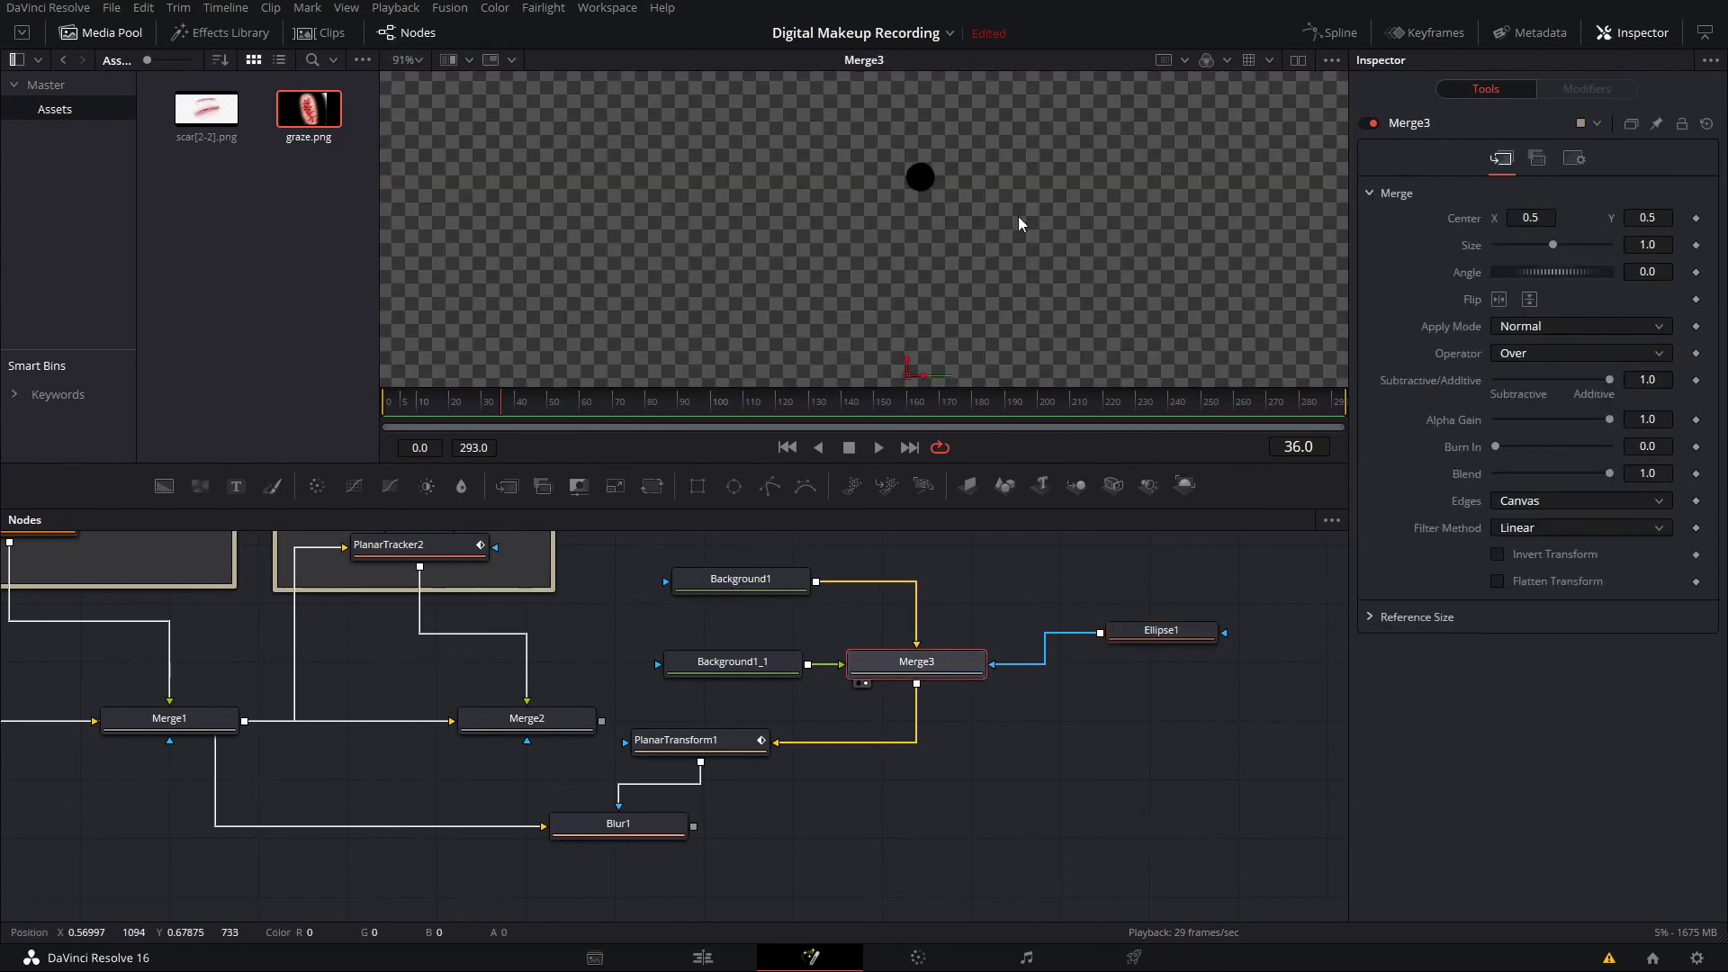
# - View the output of PlanarTransform1 and switch the viewer to Blur1
pyautogui.click(688, 732)
pyautogui.press('1')
pyautogui.click(653, 815)
pyautogui.press('1')
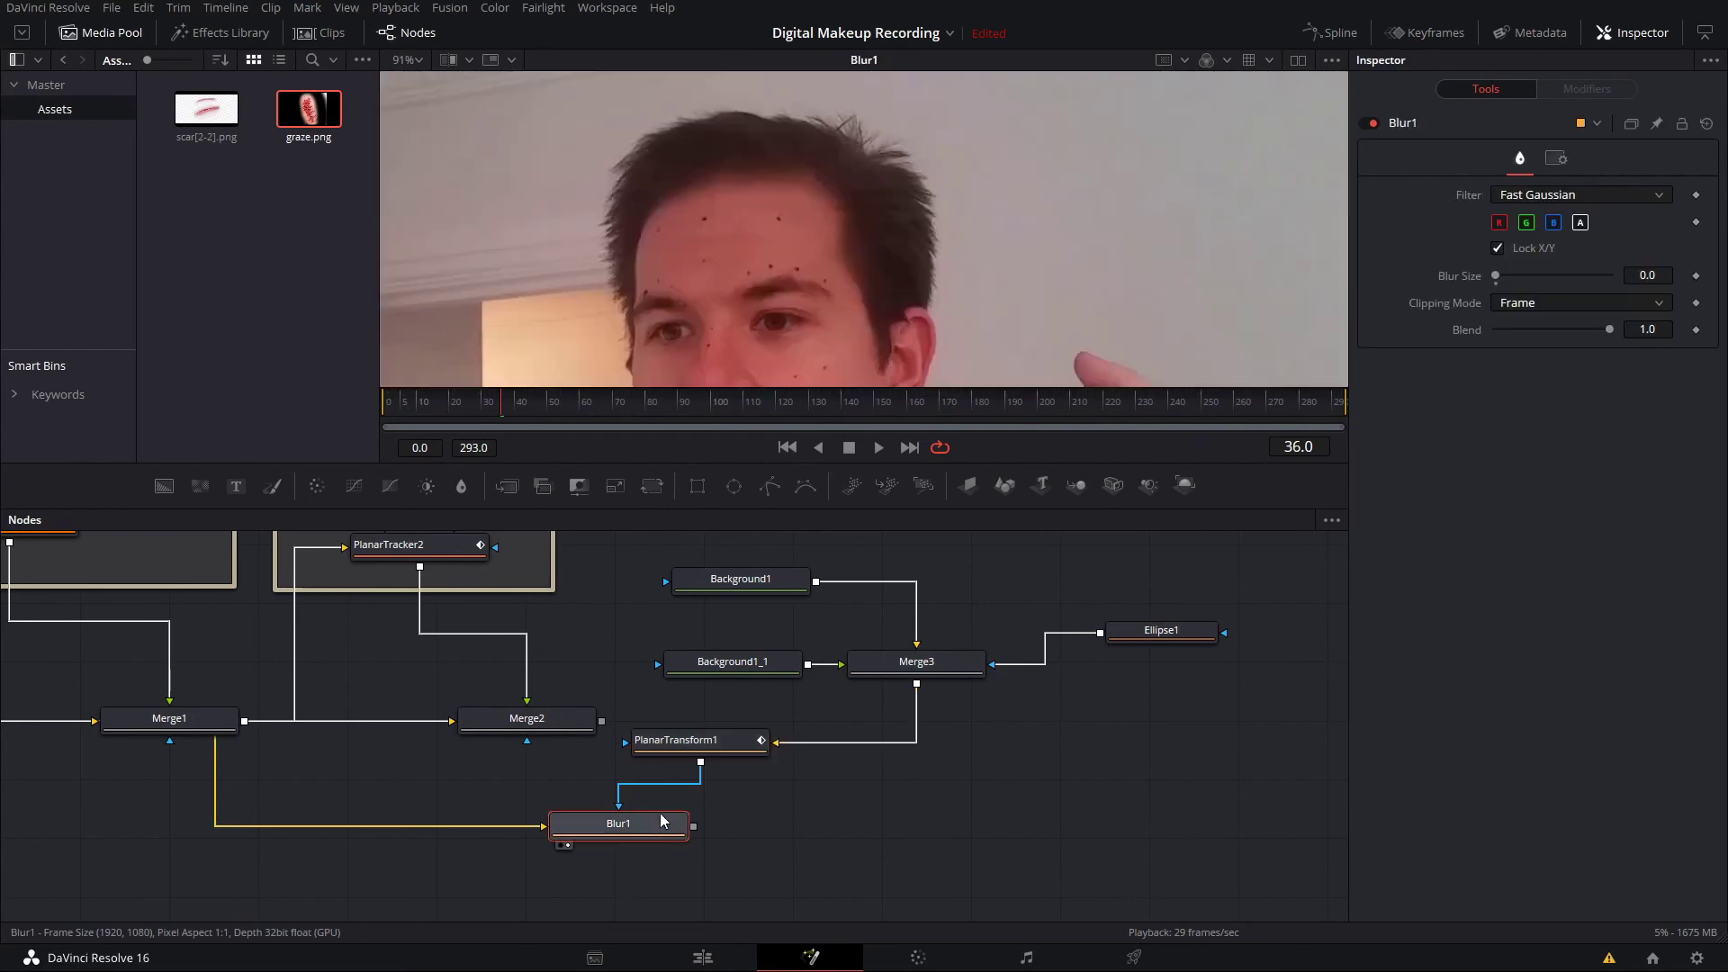
# - Move Ellipse1 over the forehead dot, centred at about X 0.483, Y 0.673, and scrub to frame 68
pyautogui.click(1160, 641)
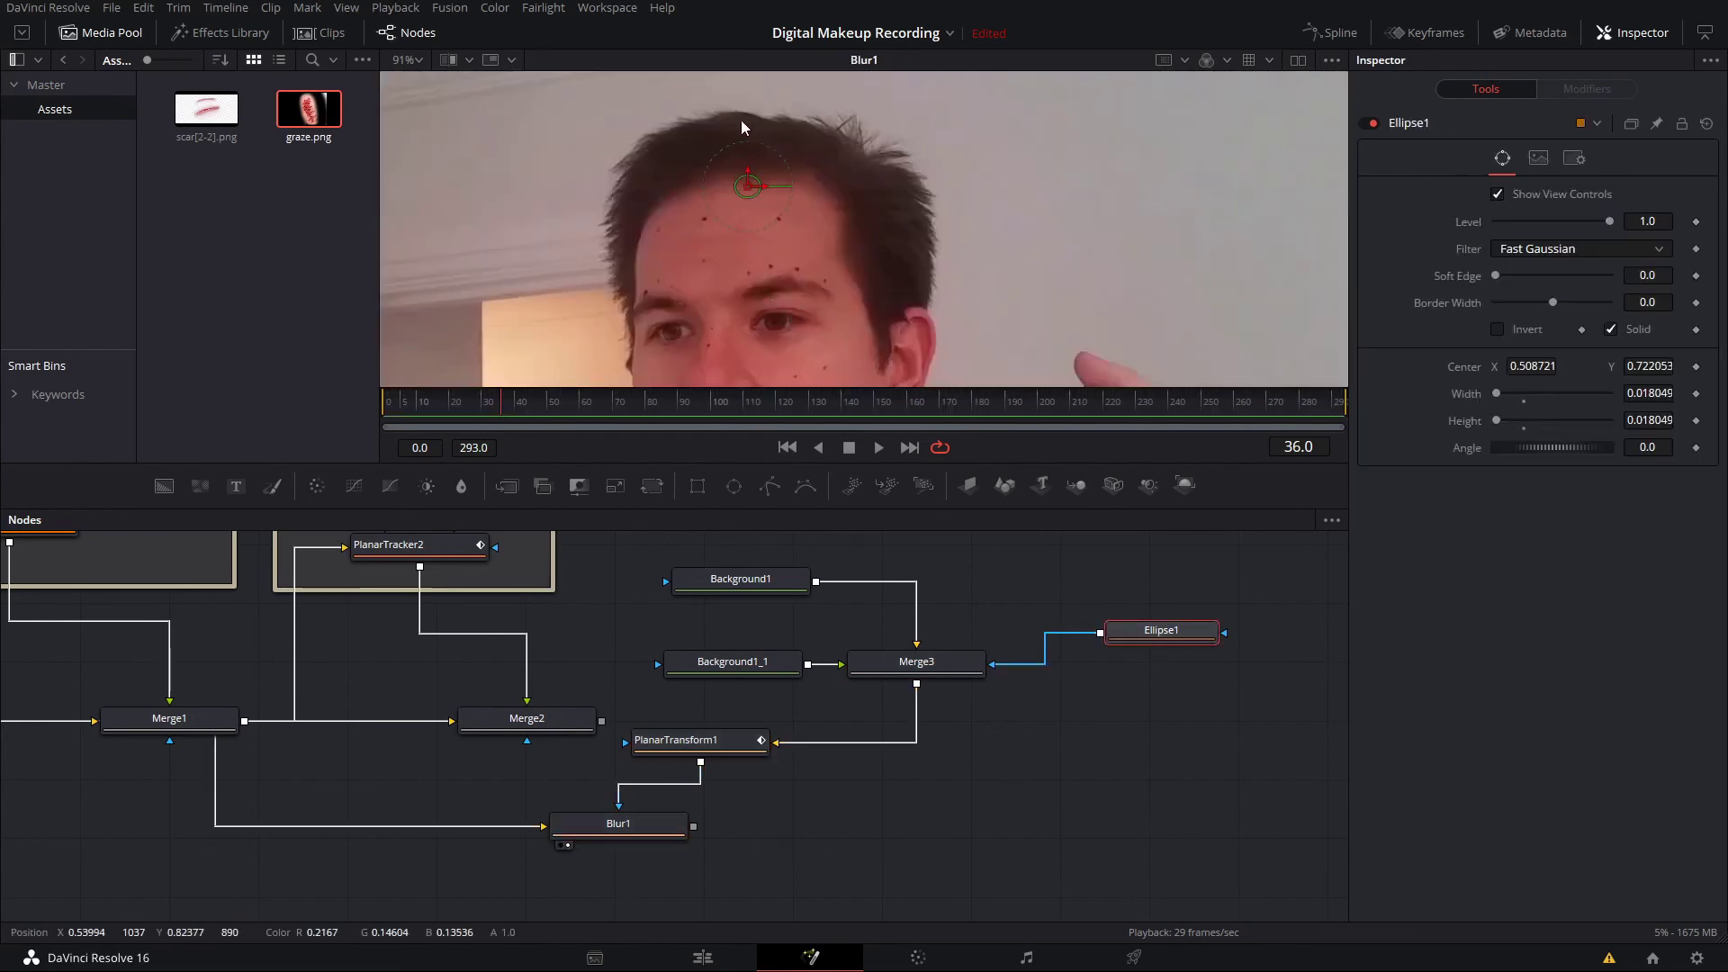
pyautogui.moveTo(753, 190); pyautogui.dragTo(715, 223)
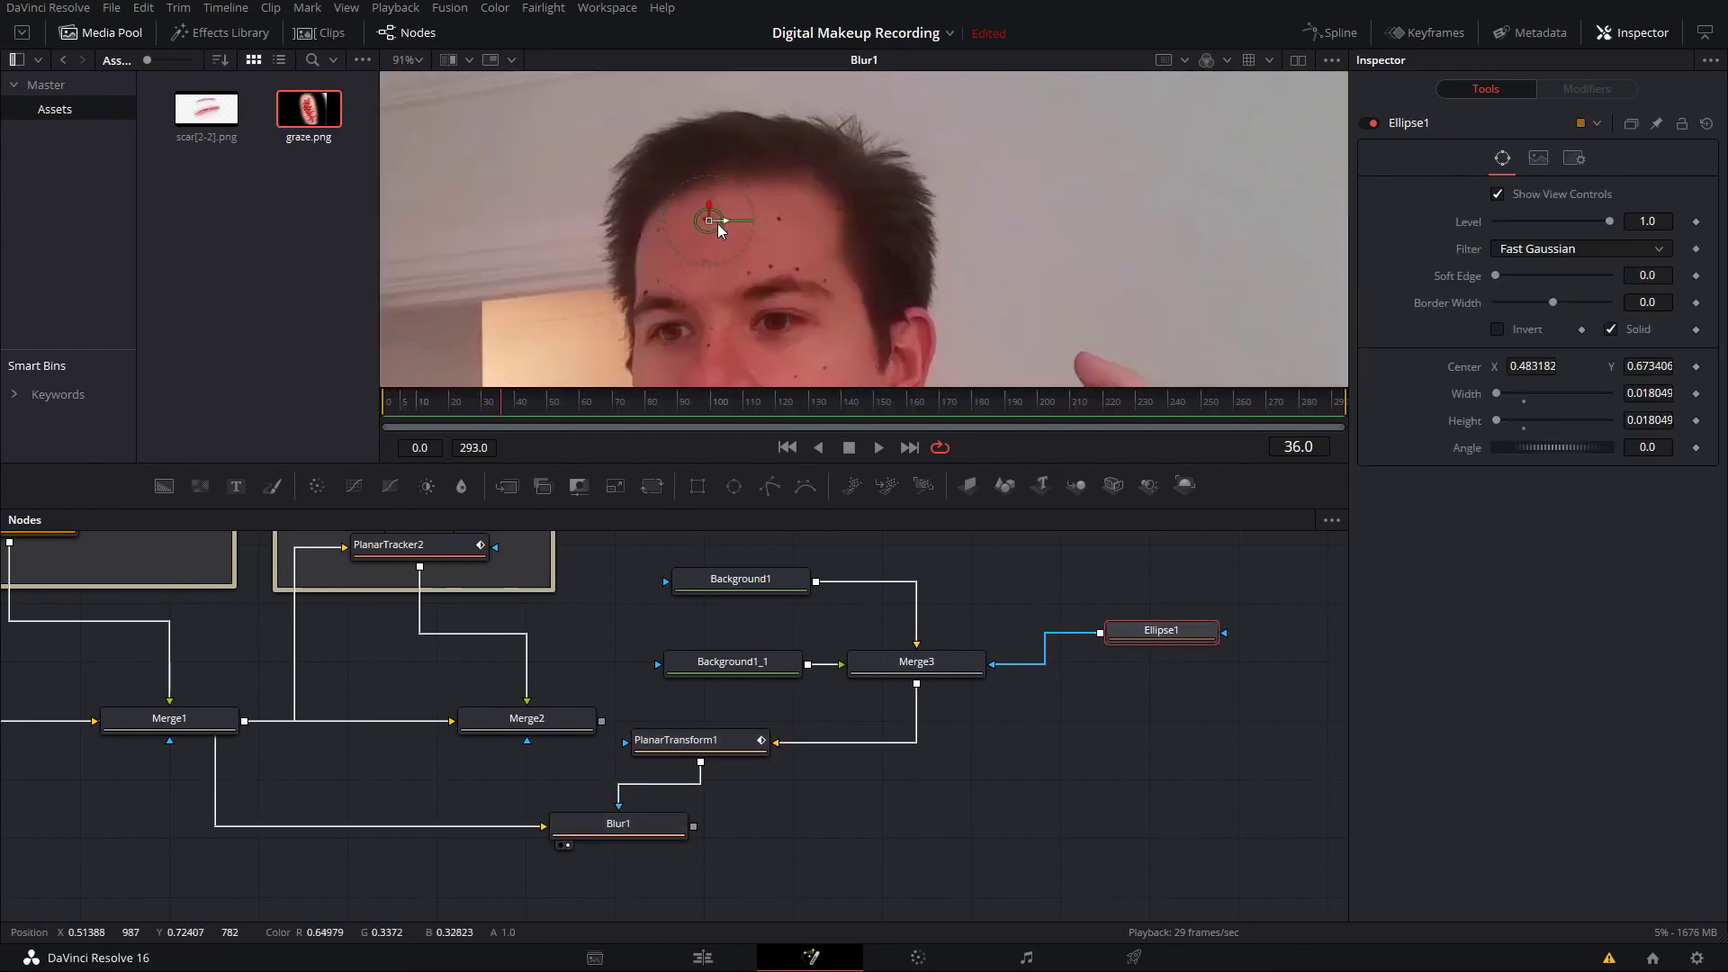
pyautogui.scroll(4, 674, 211)
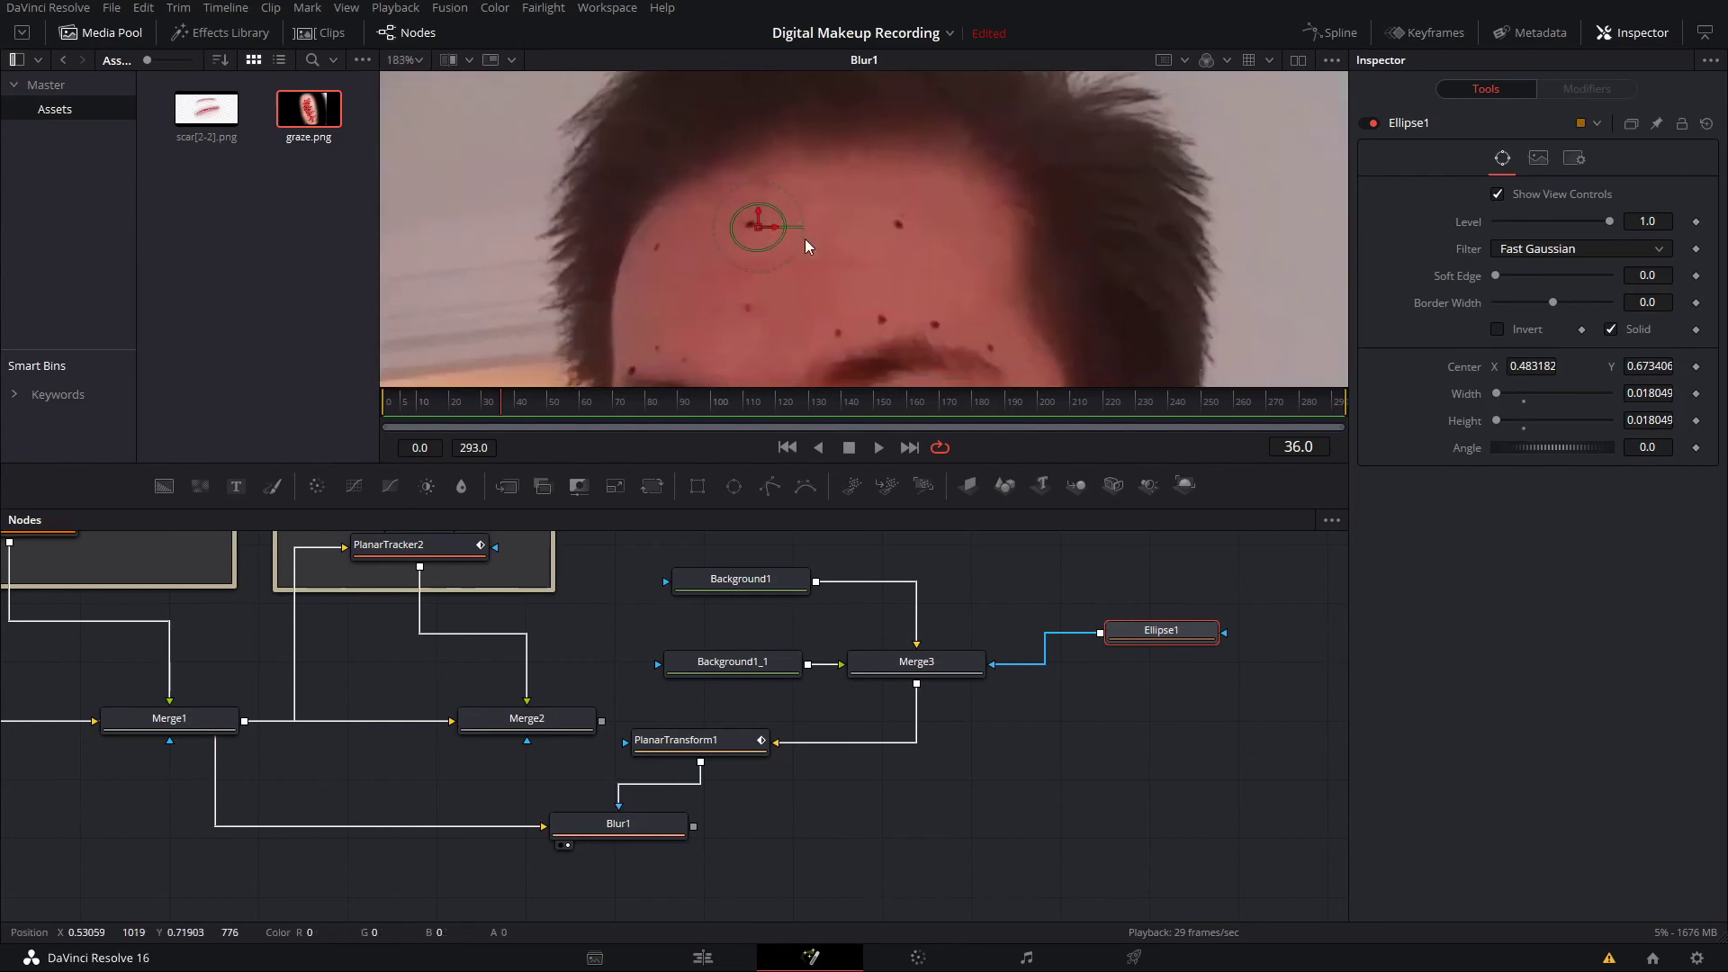
pyautogui.click(547, 402)
pyautogui.moveTo(554, 405); pyautogui.dragTo(605, 407)
# - Set Blur1's blur size to 5.74 and play back the clip up to about frame 182
pyautogui.click(566, 826)
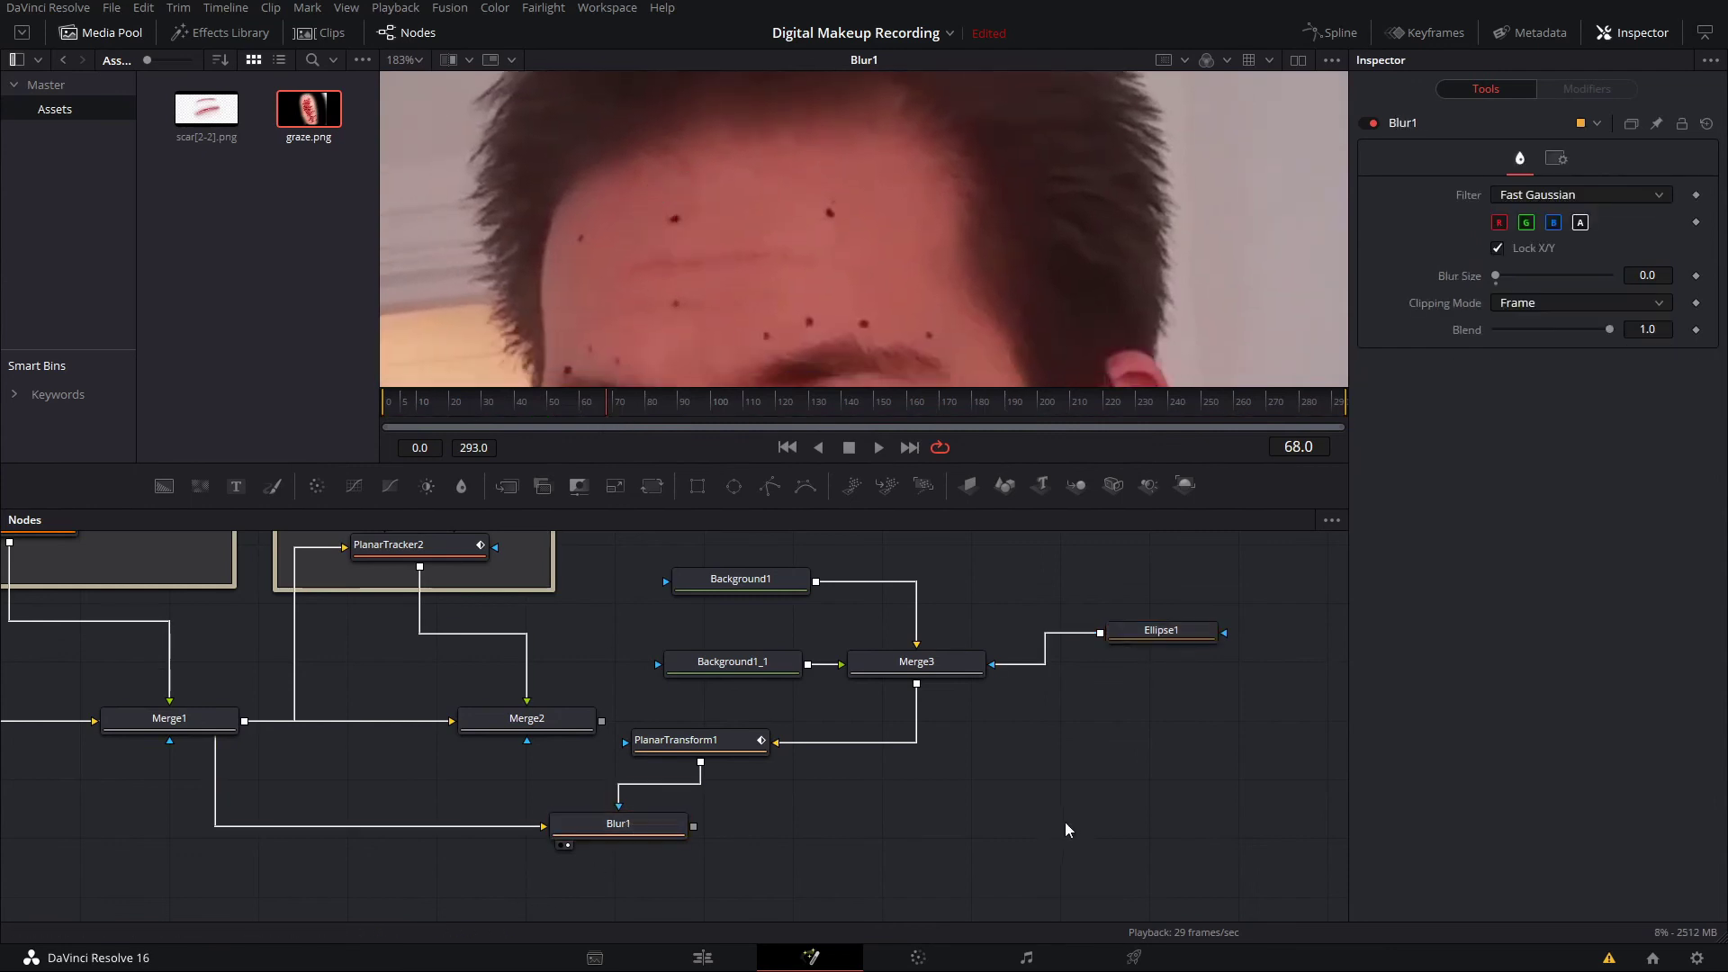
pyautogui.moveTo(1495, 280); pyautogui.dragTo(1504, 278)
pyautogui.press('space')
pyautogui.scroll(-8, 895, 255)
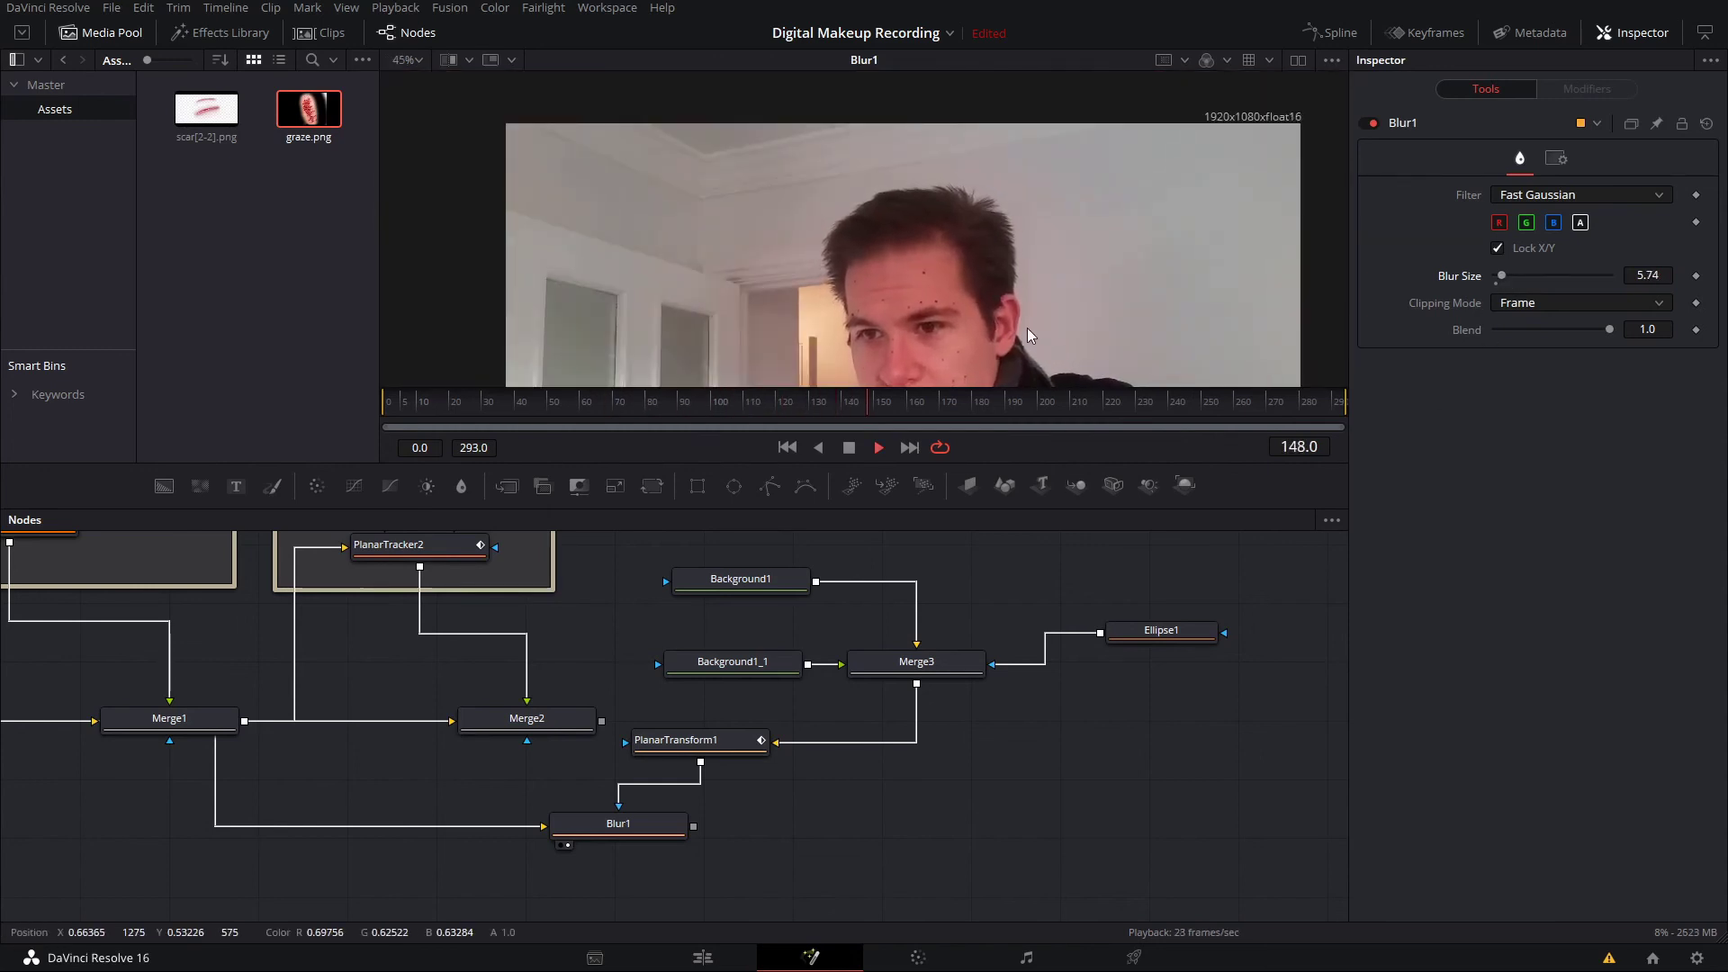
pyautogui.press('space')
# - Reposition Ellipse1 over the forehead dot at about X 0.484, Y 0.665 and play back the masked blur
pyautogui.scroll(6, 941, 324)
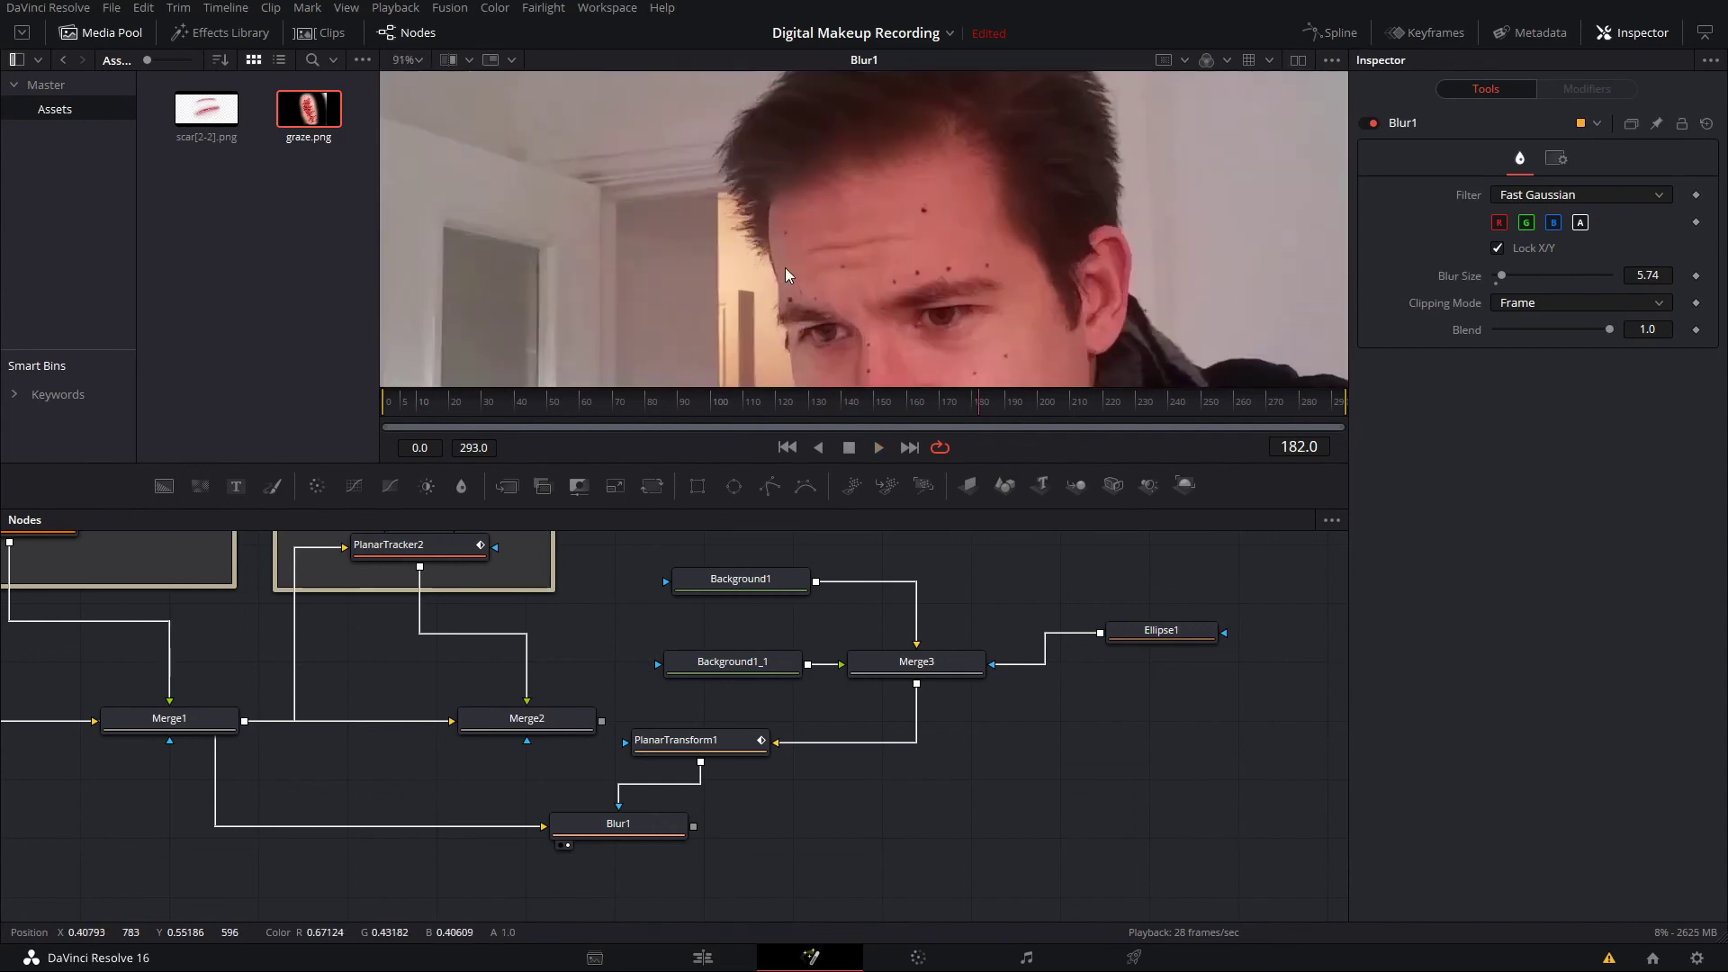
pyautogui.scroll(4, 822, 226)
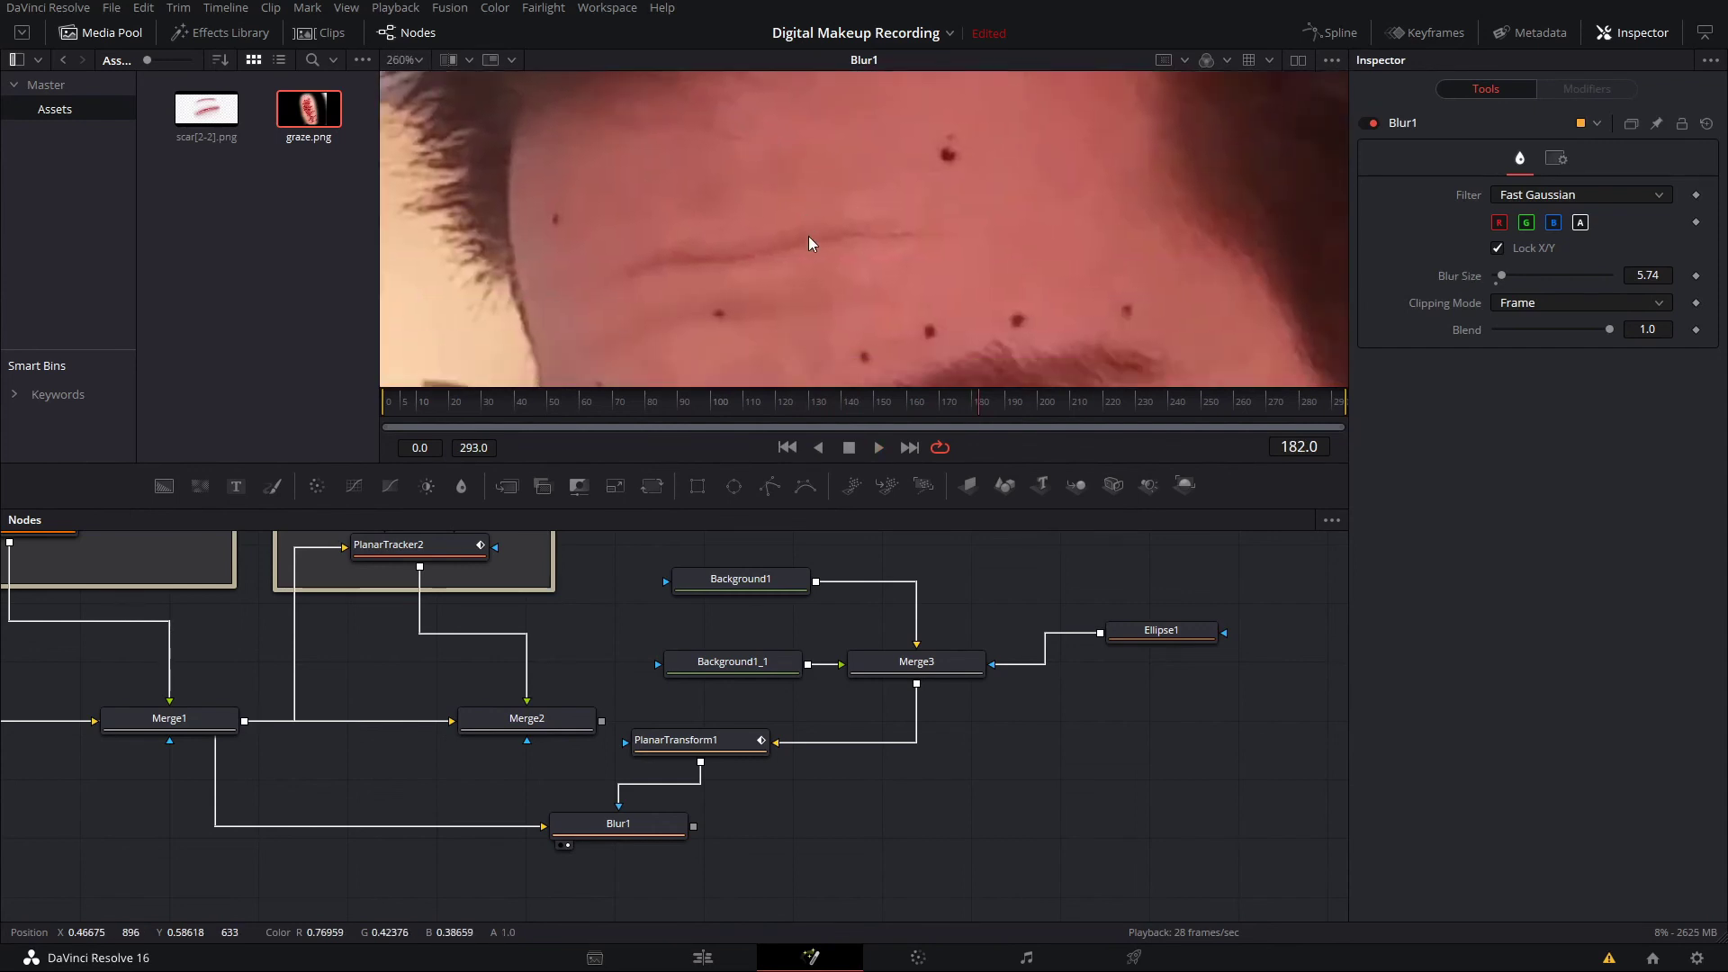
pyautogui.click(1182, 635)
pyautogui.moveTo(701, 185); pyautogui.dragTo(725, 211)
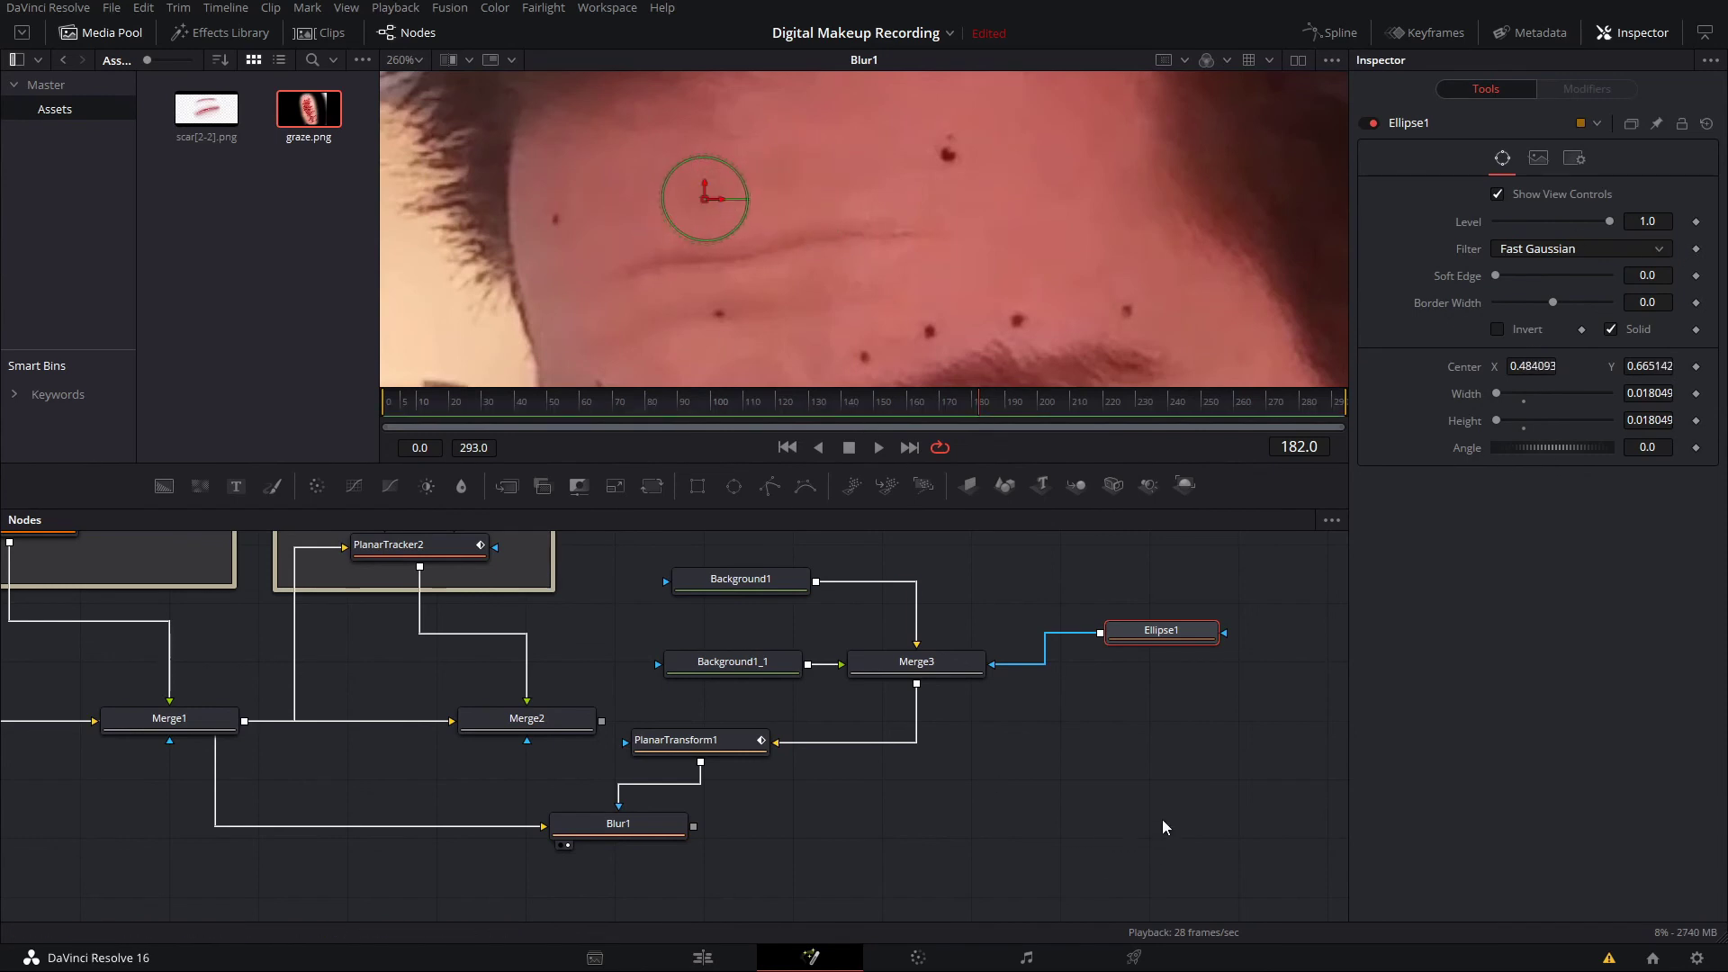
pyautogui.click(981, 792)
pyautogui.press('space')
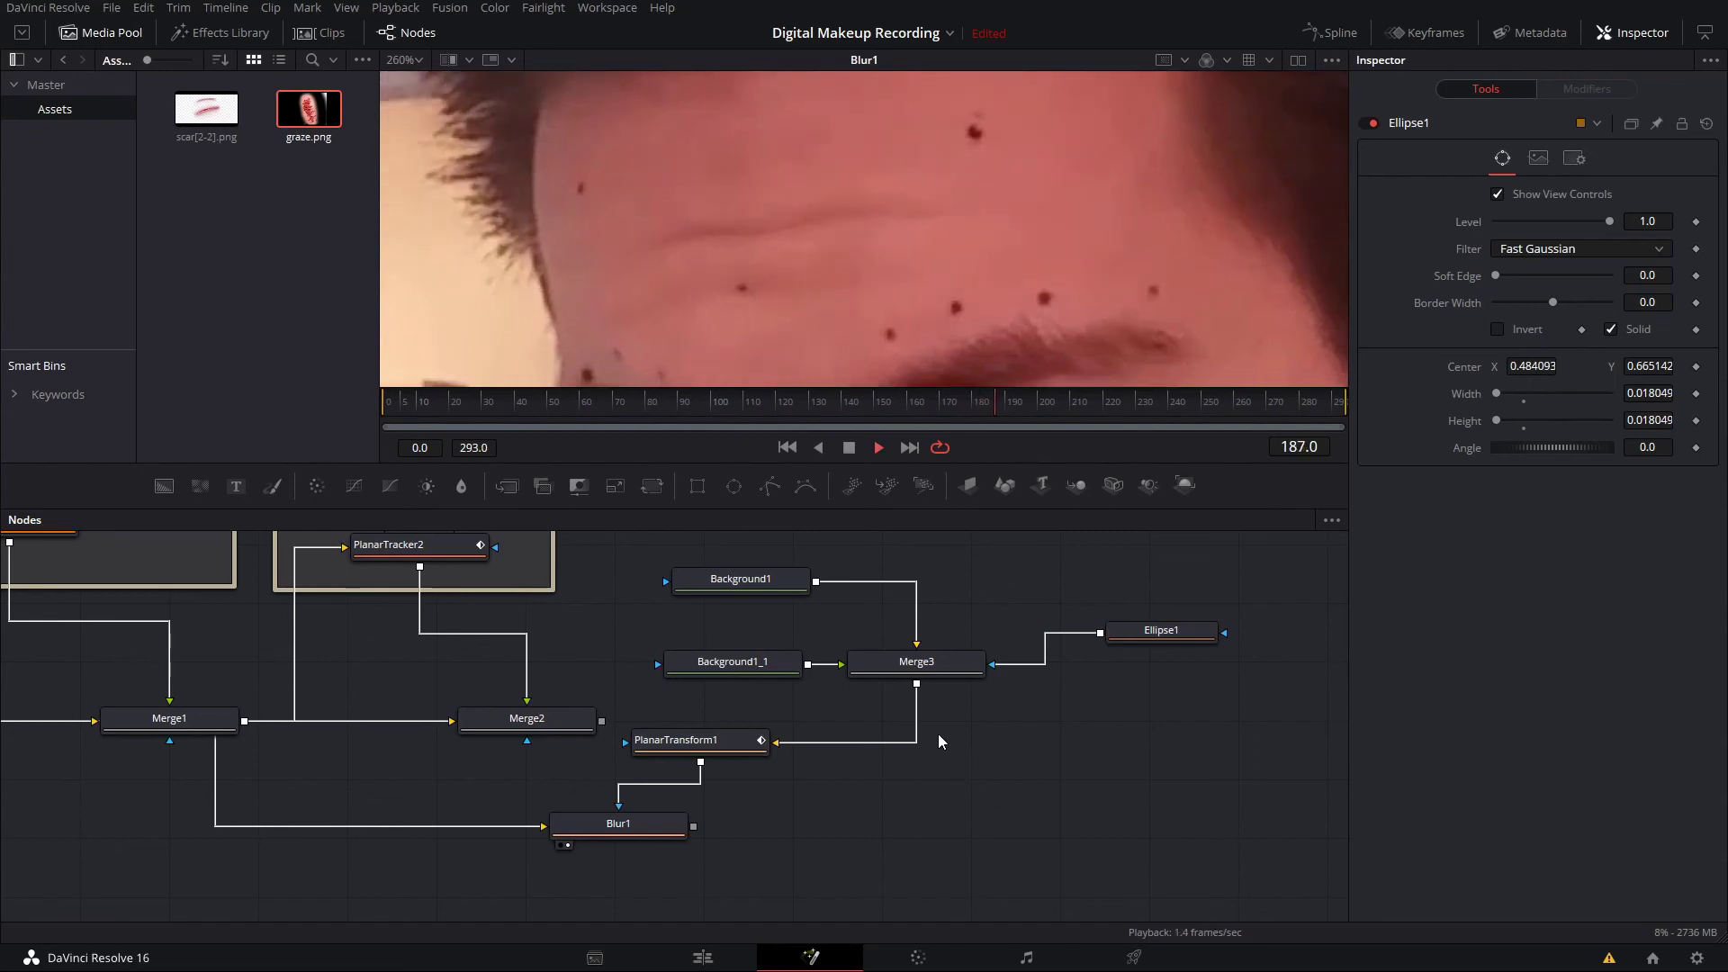
pyautogui.scroll(-2, 990, 200)
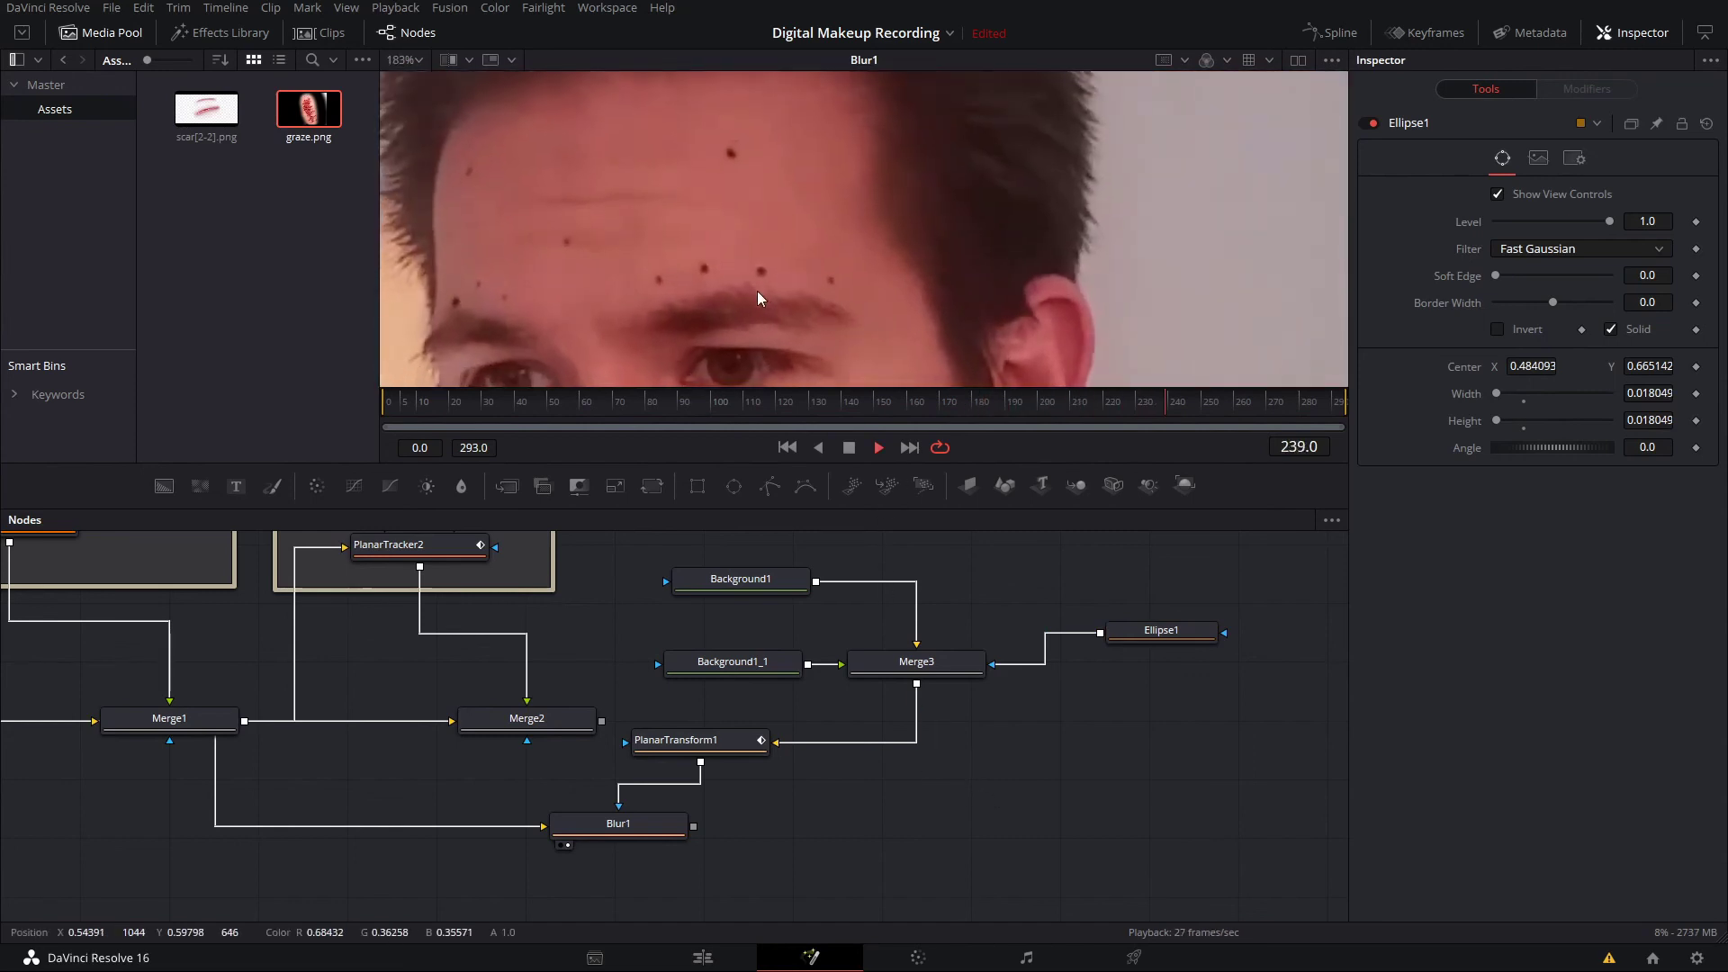
pyautogui.press('space')
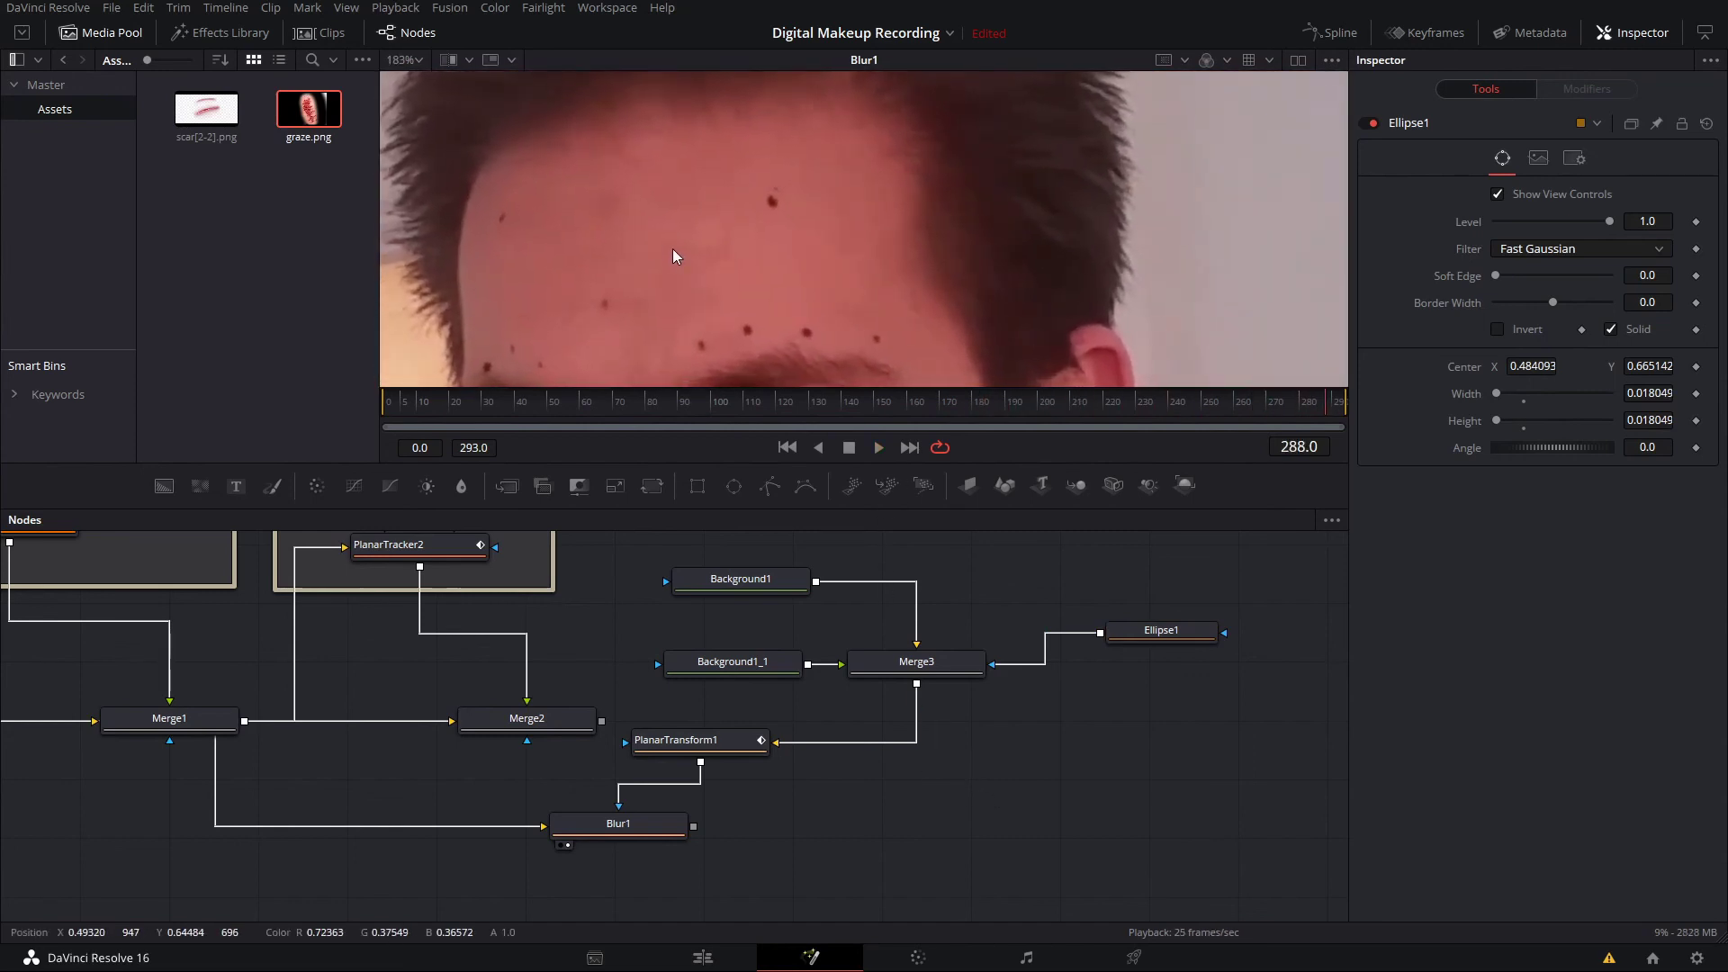
# - Increase Blur1's blur size to 13.4
pyautogui.click(637, 826)
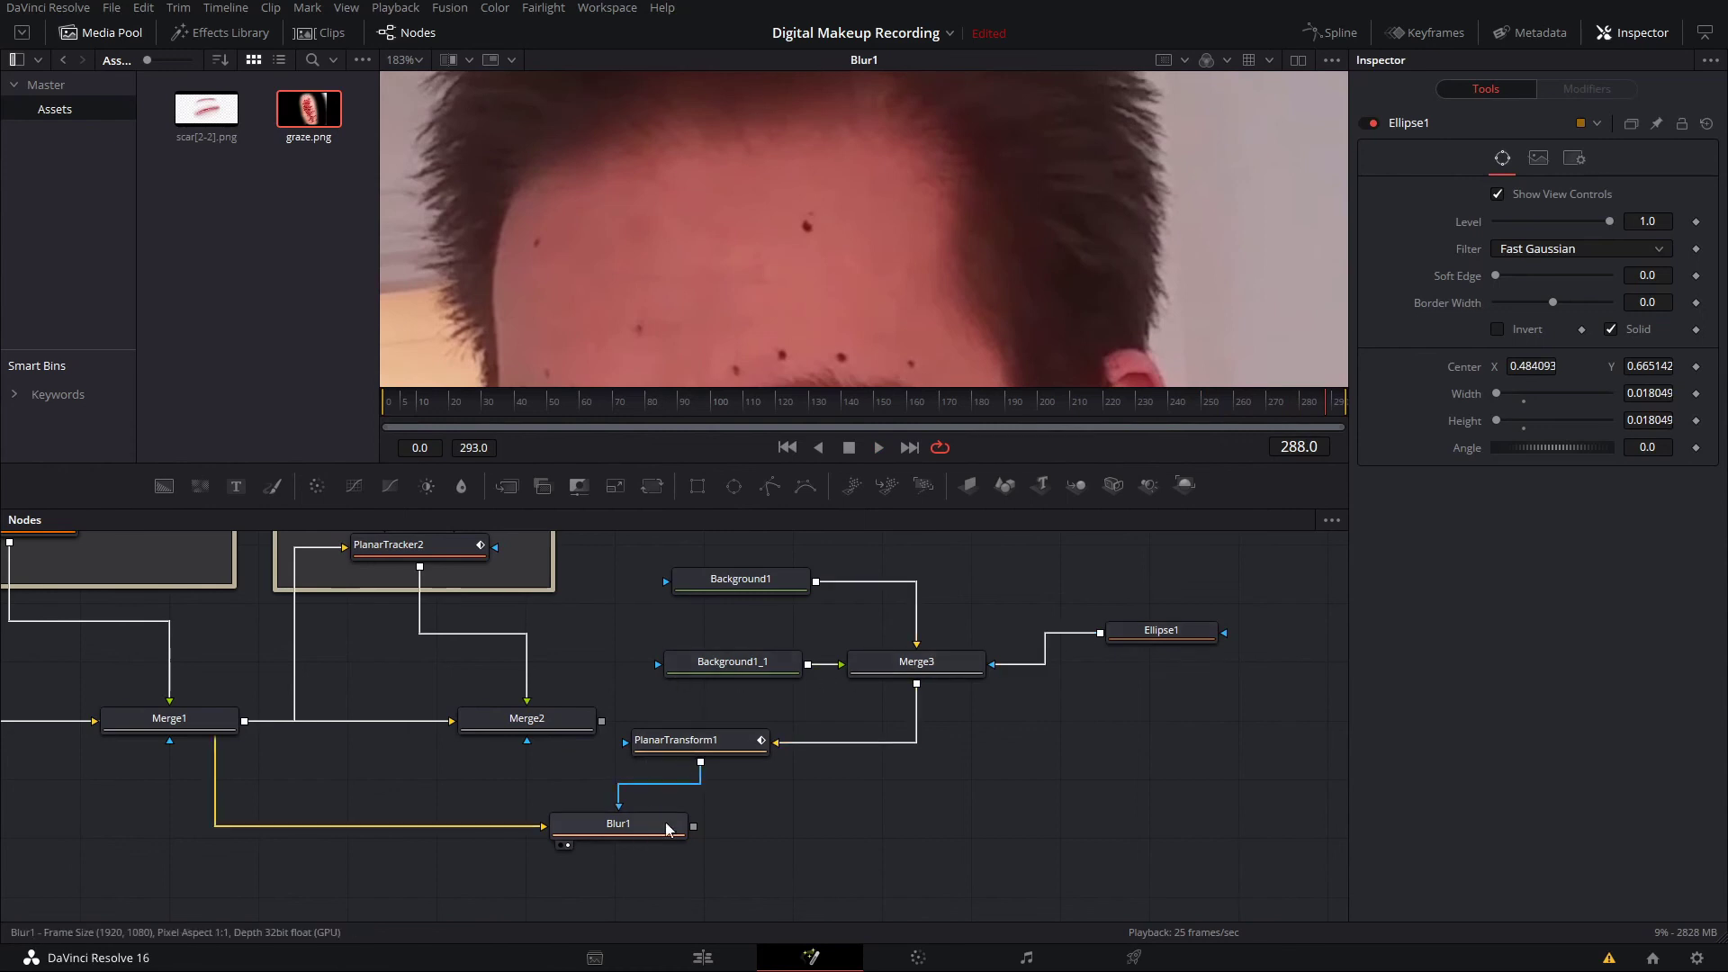
pyautogui.moveTo(1505, 272); pyautogui.dragTo(1515, 273)
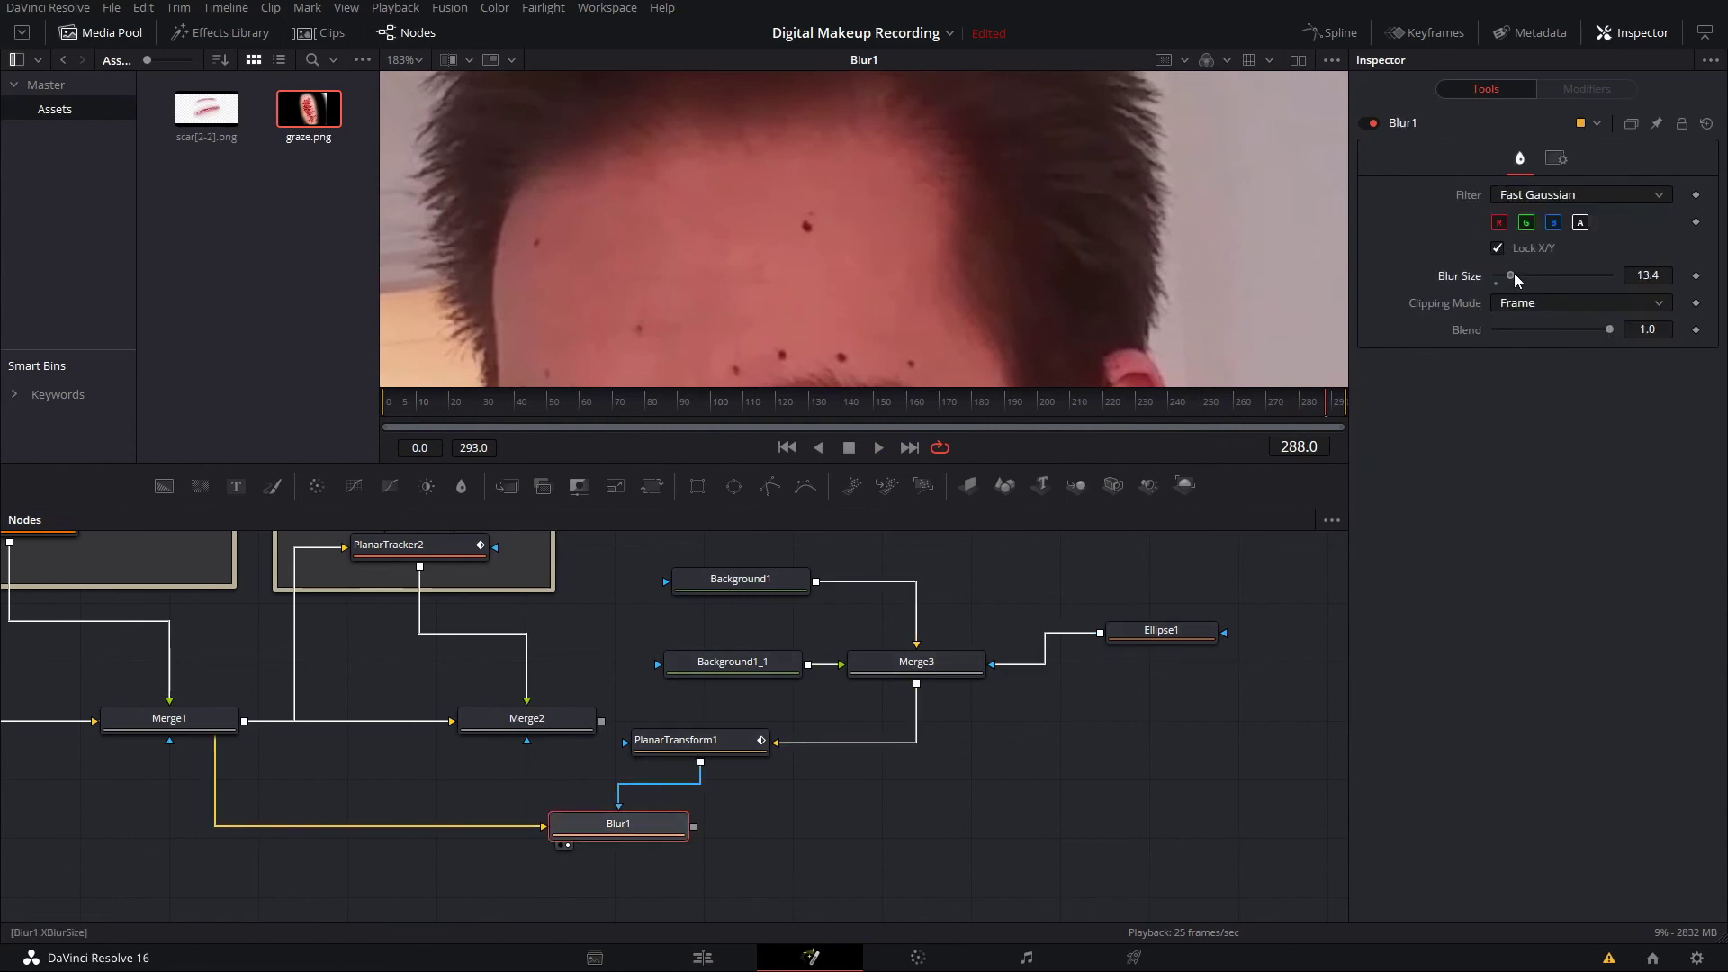
# - Set Ellipse1's soft edge to 0.0016, recentre it at about X 0.483, Y 0.669, and play back the clip
pyautogui.click(1183, 630)
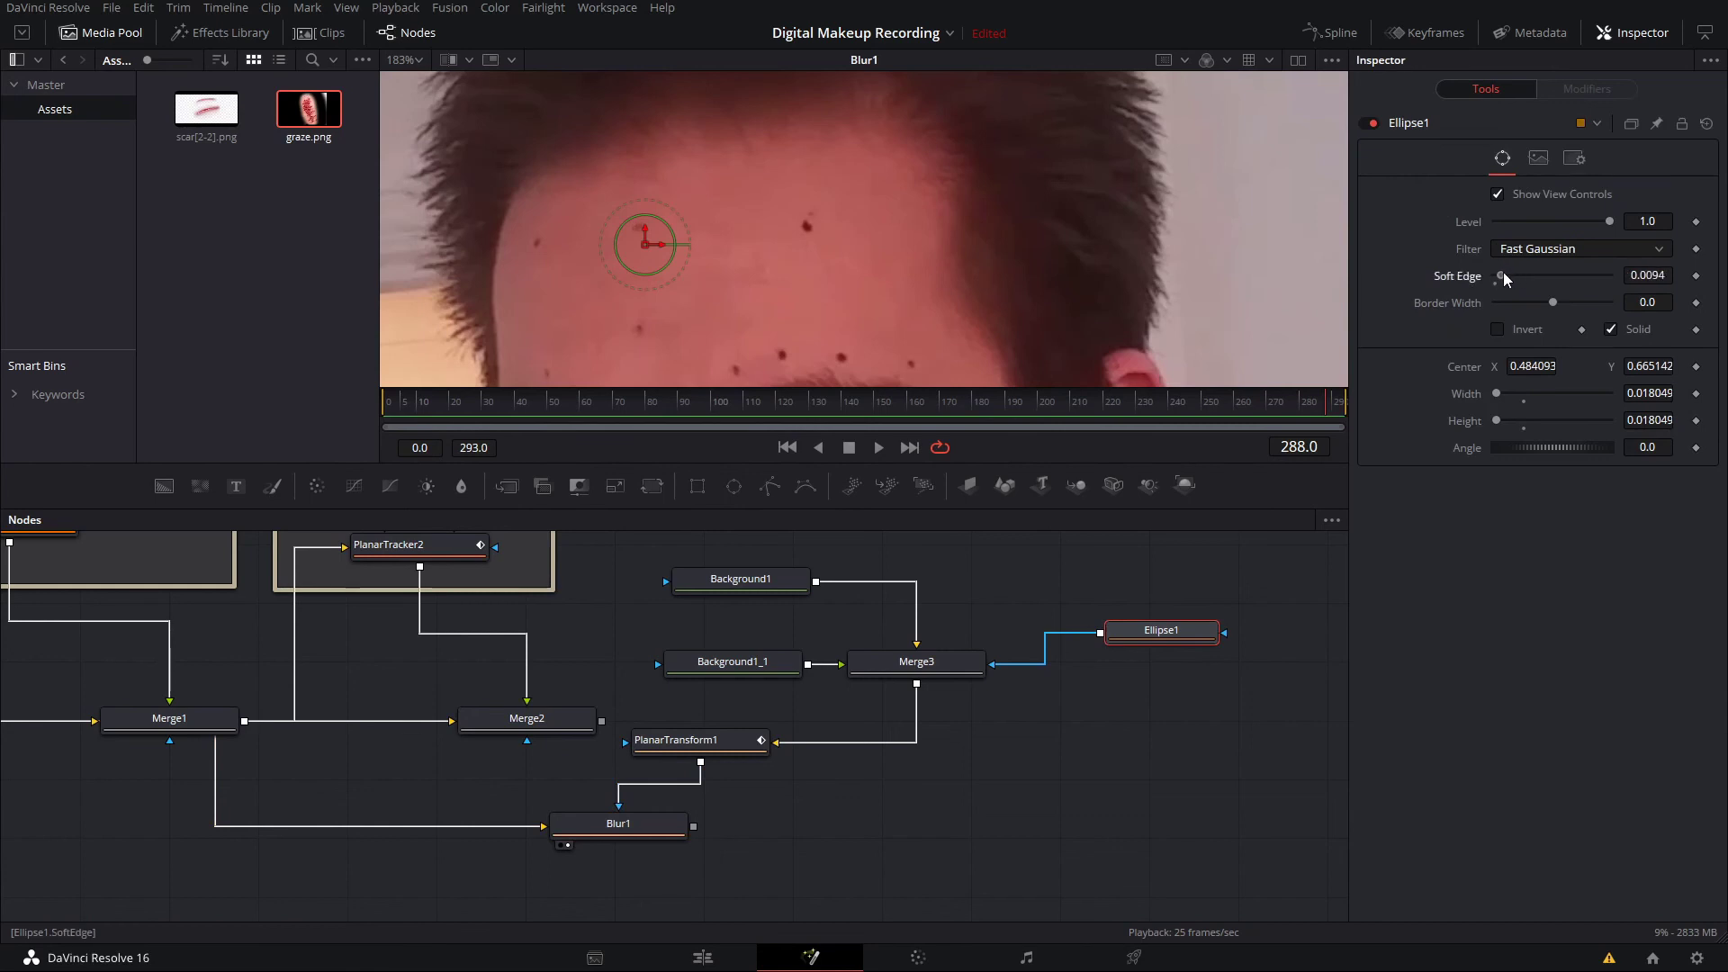
pyautogui.moveTo(645, 245); pyautogui.dragTo(642, 237)
pyautogui.click(1079, 596)
pyautogui.scroll(-2, 790, 279)
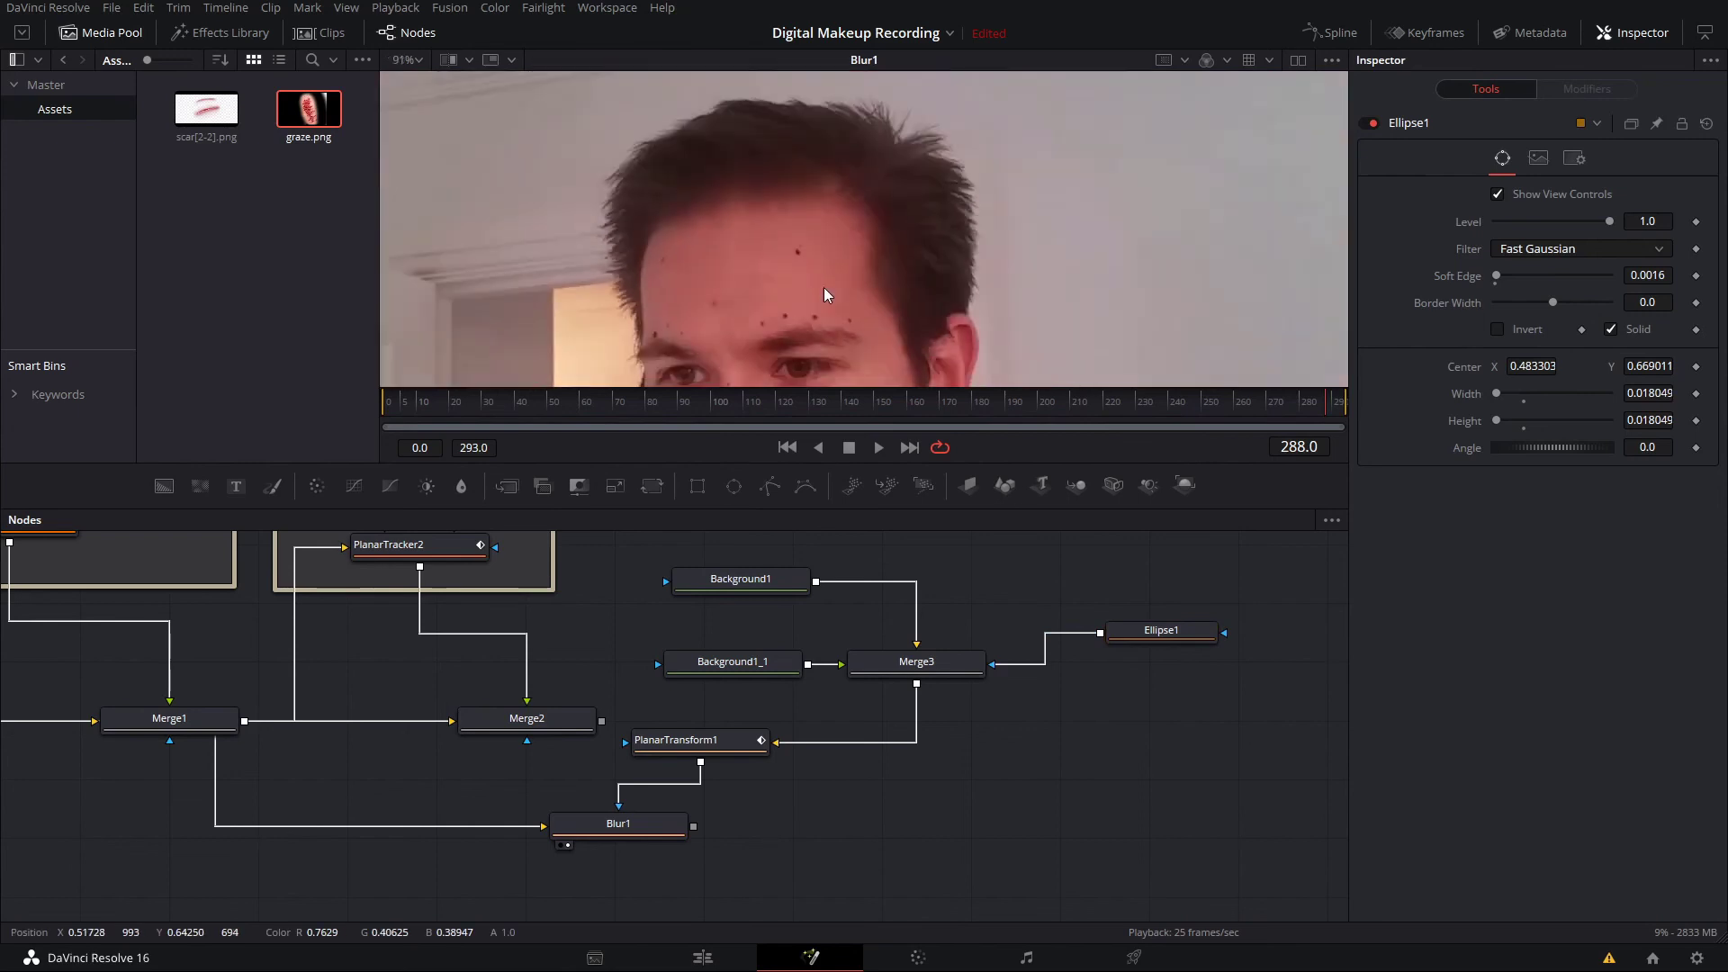
pyautogui.press('space')
pyautogui.scroll(3, 838, 274)
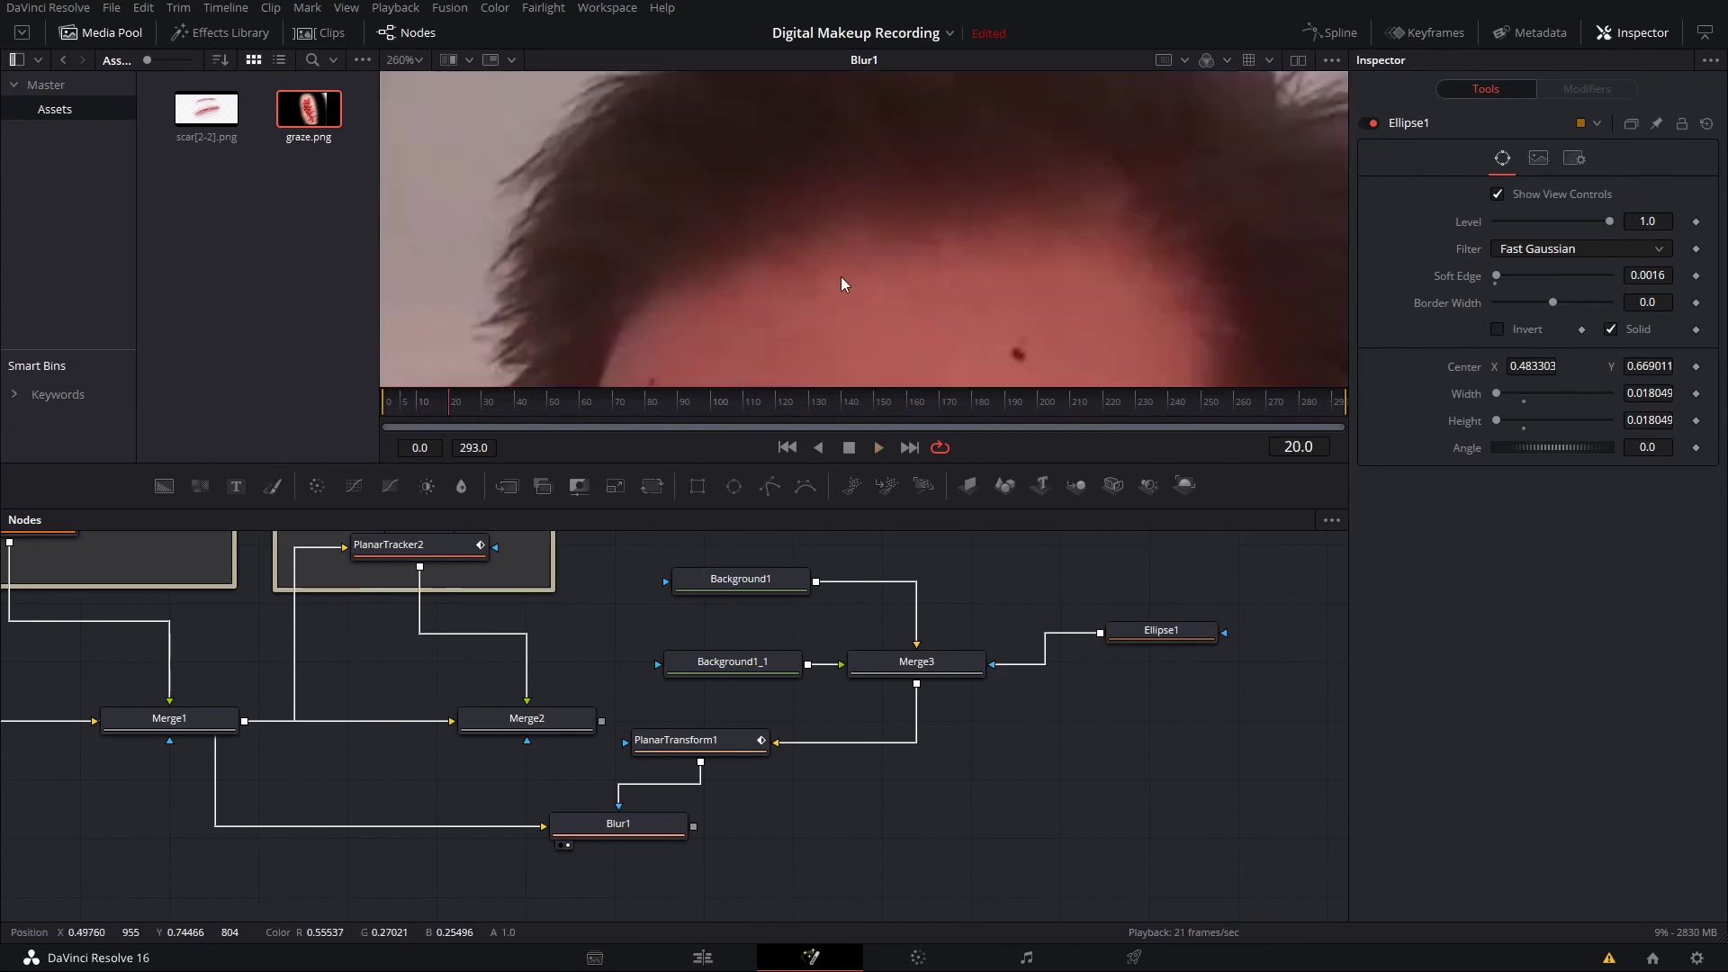
# - Set Ellipse1's soft edge to 0.00443 and play back the clip to check the covered dot
pyautogui.click(1132, 625)
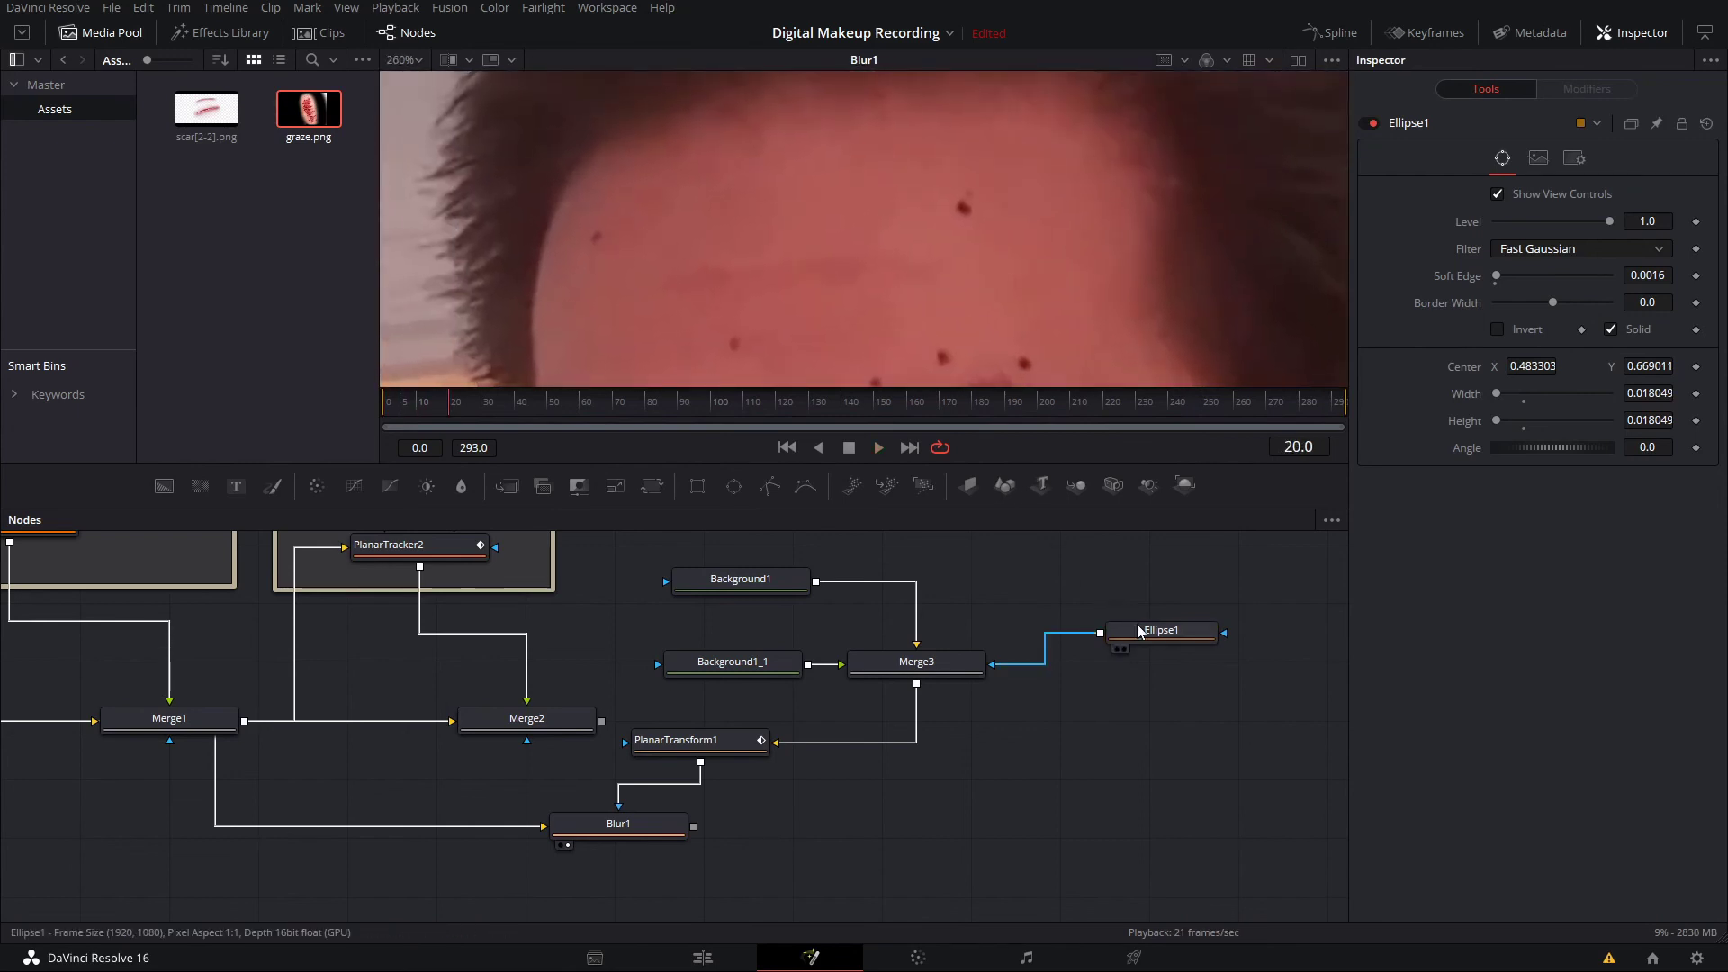
pyautogui.moveTo(1499, 273)
pyautogui.mouseDown()
pyautogui.moveTo(1558, 281)
pyautogui.moveTo(1516, 281)
pyautogui.mouseUp()
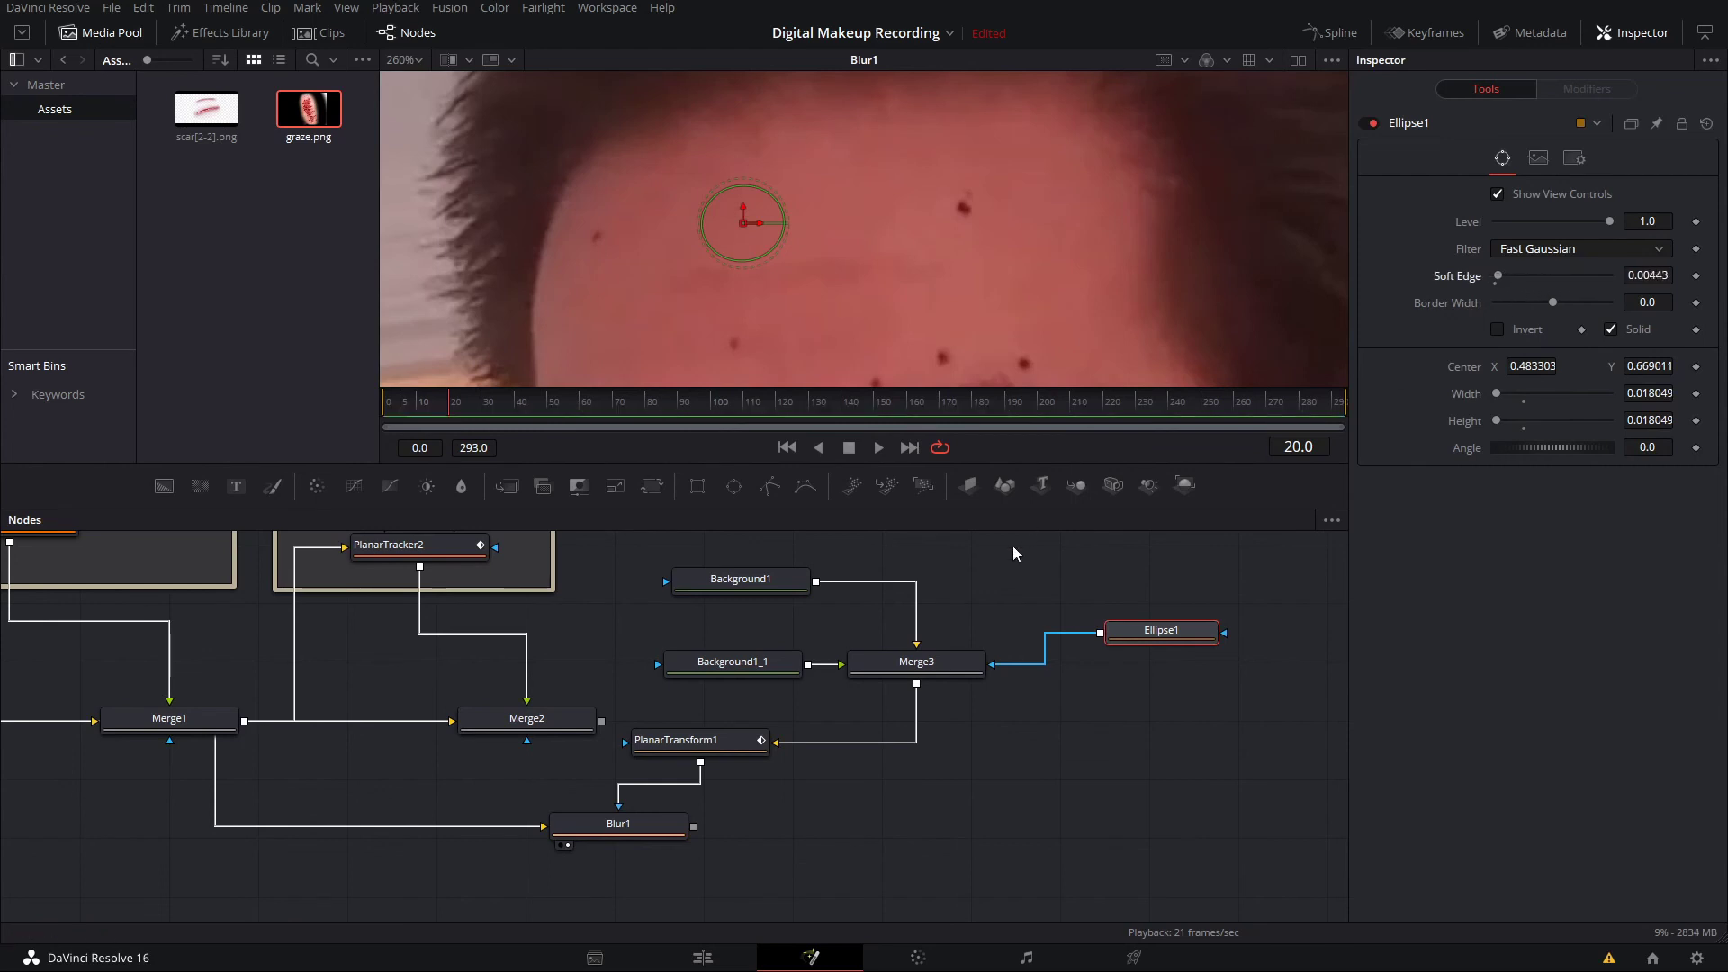
pyautogui.click(995, 567)
pyautogui.scroll(-3, 927, 207)
pyautogui.press('space')
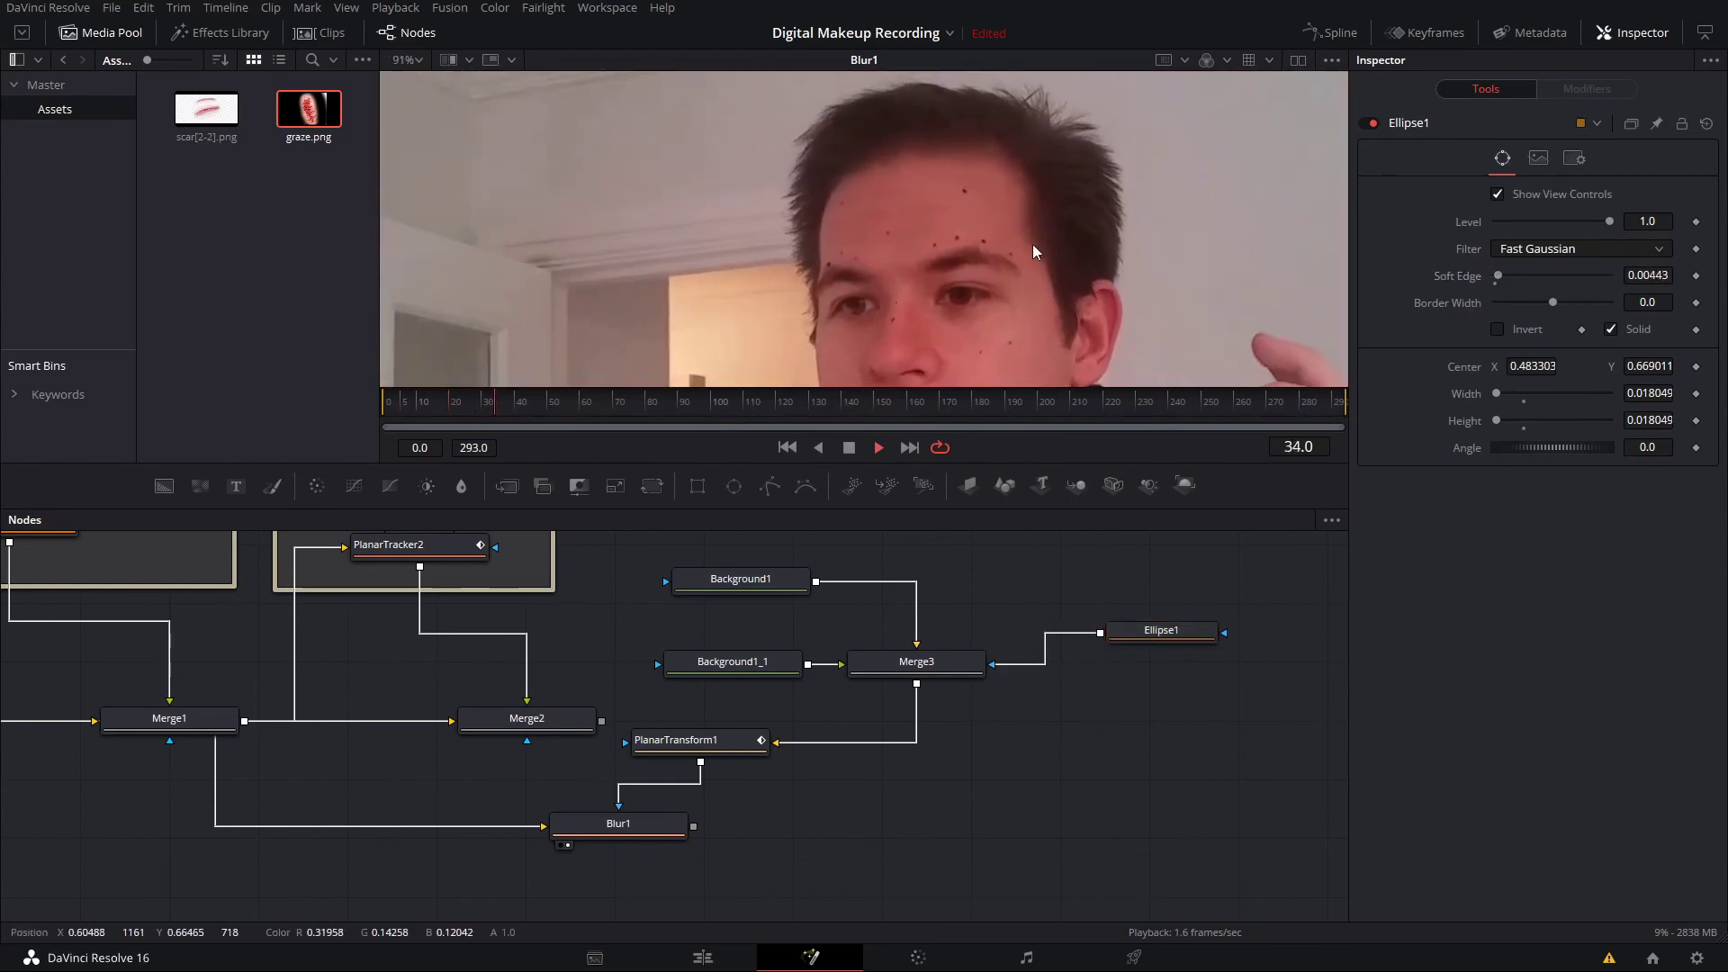
pyautogui.scroll(-2, 1119, 257)
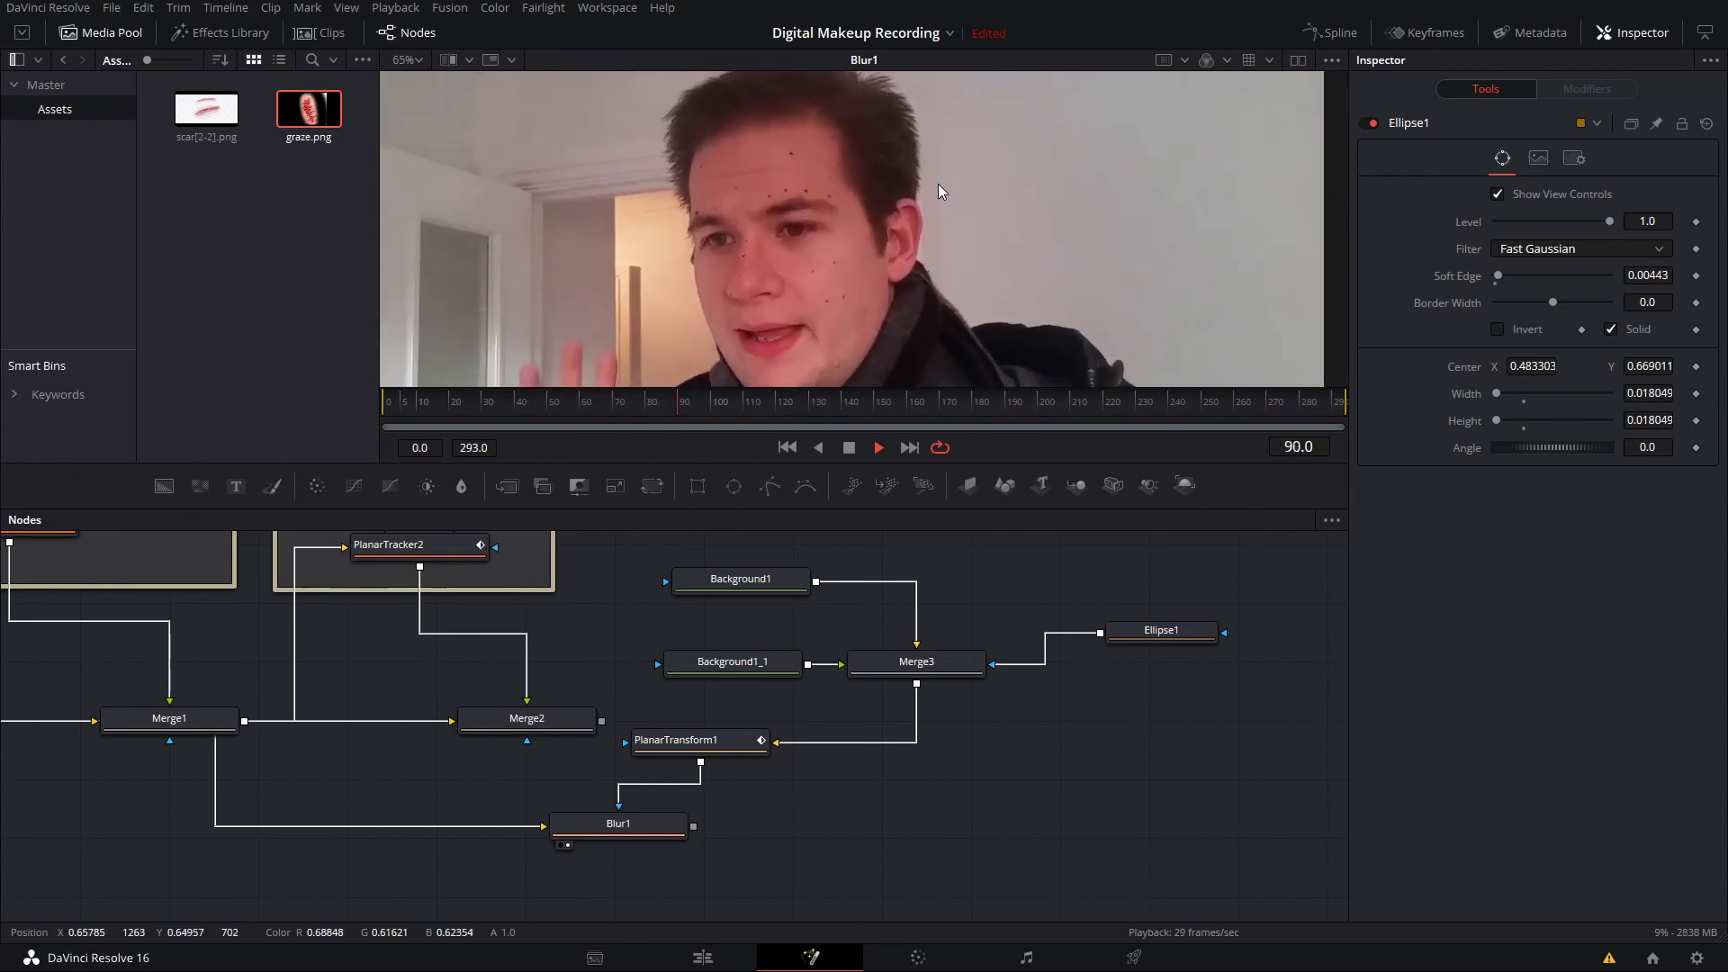
pyautogui.press('space')
# - Move the Ellipse1 node farther from Merge3 to make room for more masks, and frame the forehead closely
pyautogui.moveTo(1162, 638); pyautogui.dragTo(1265, 638)
pyautogui.moveTo(1218, 584); pyautogui.dragTo(778, 557)
pyautogui.scroll(5, 839, 165)
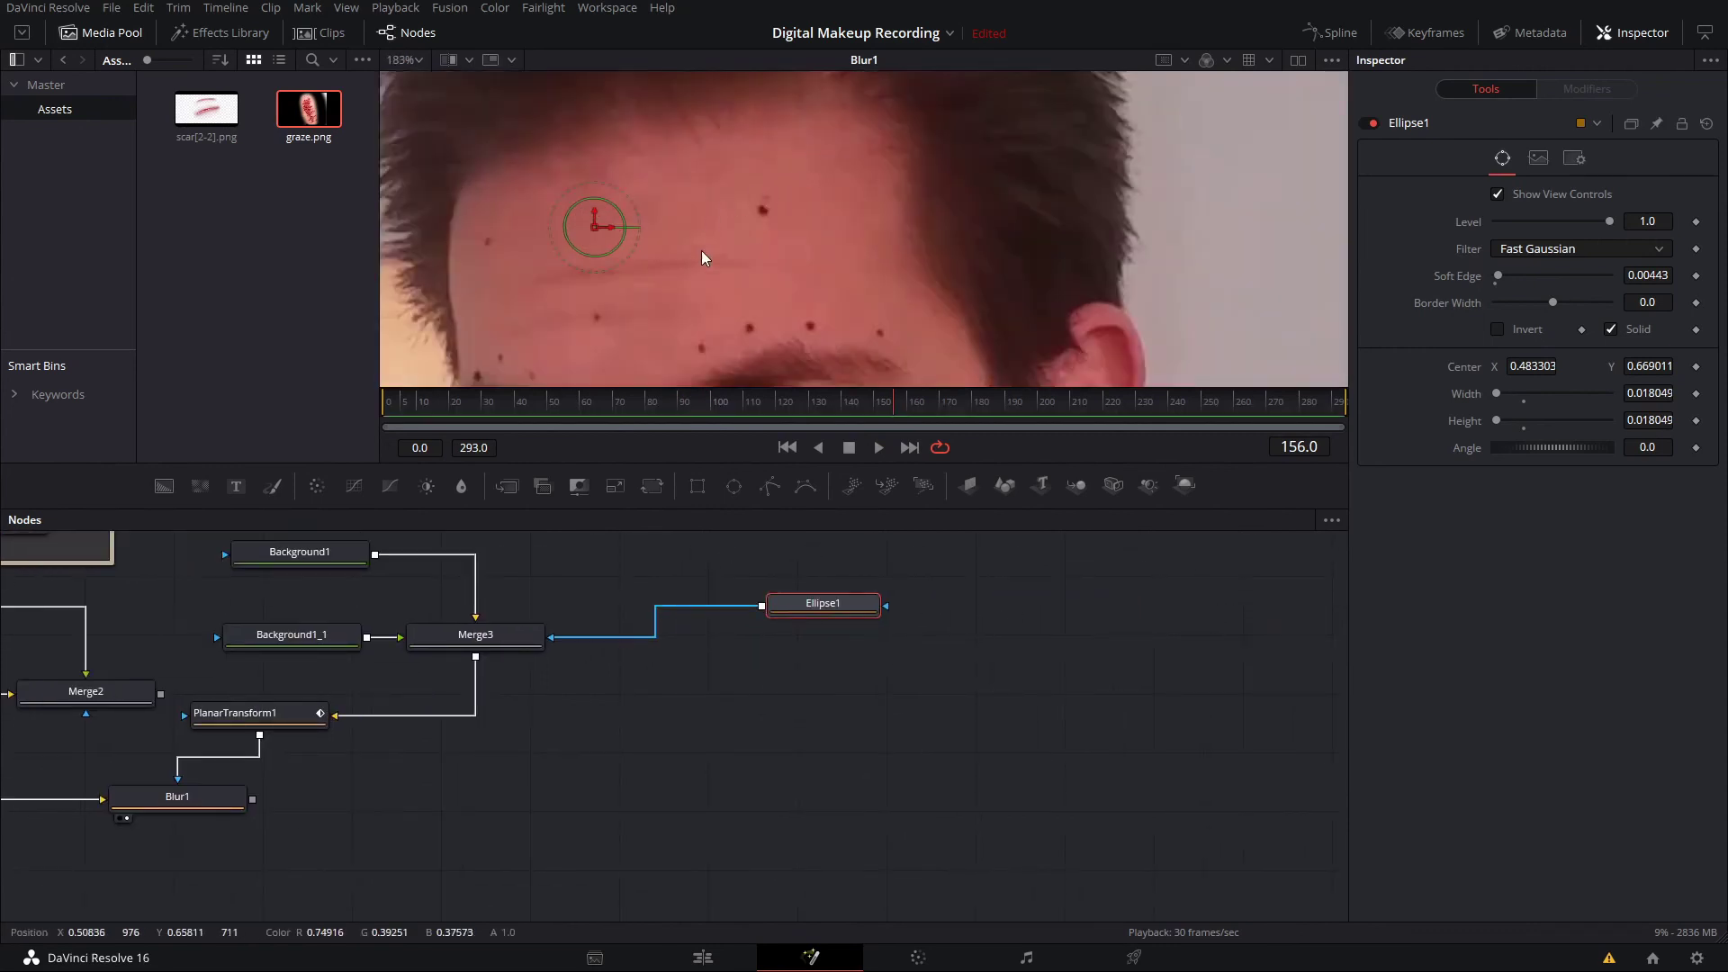
pyautogui.moveTo(702, 233); pyautogui.dragTo(783, 255)
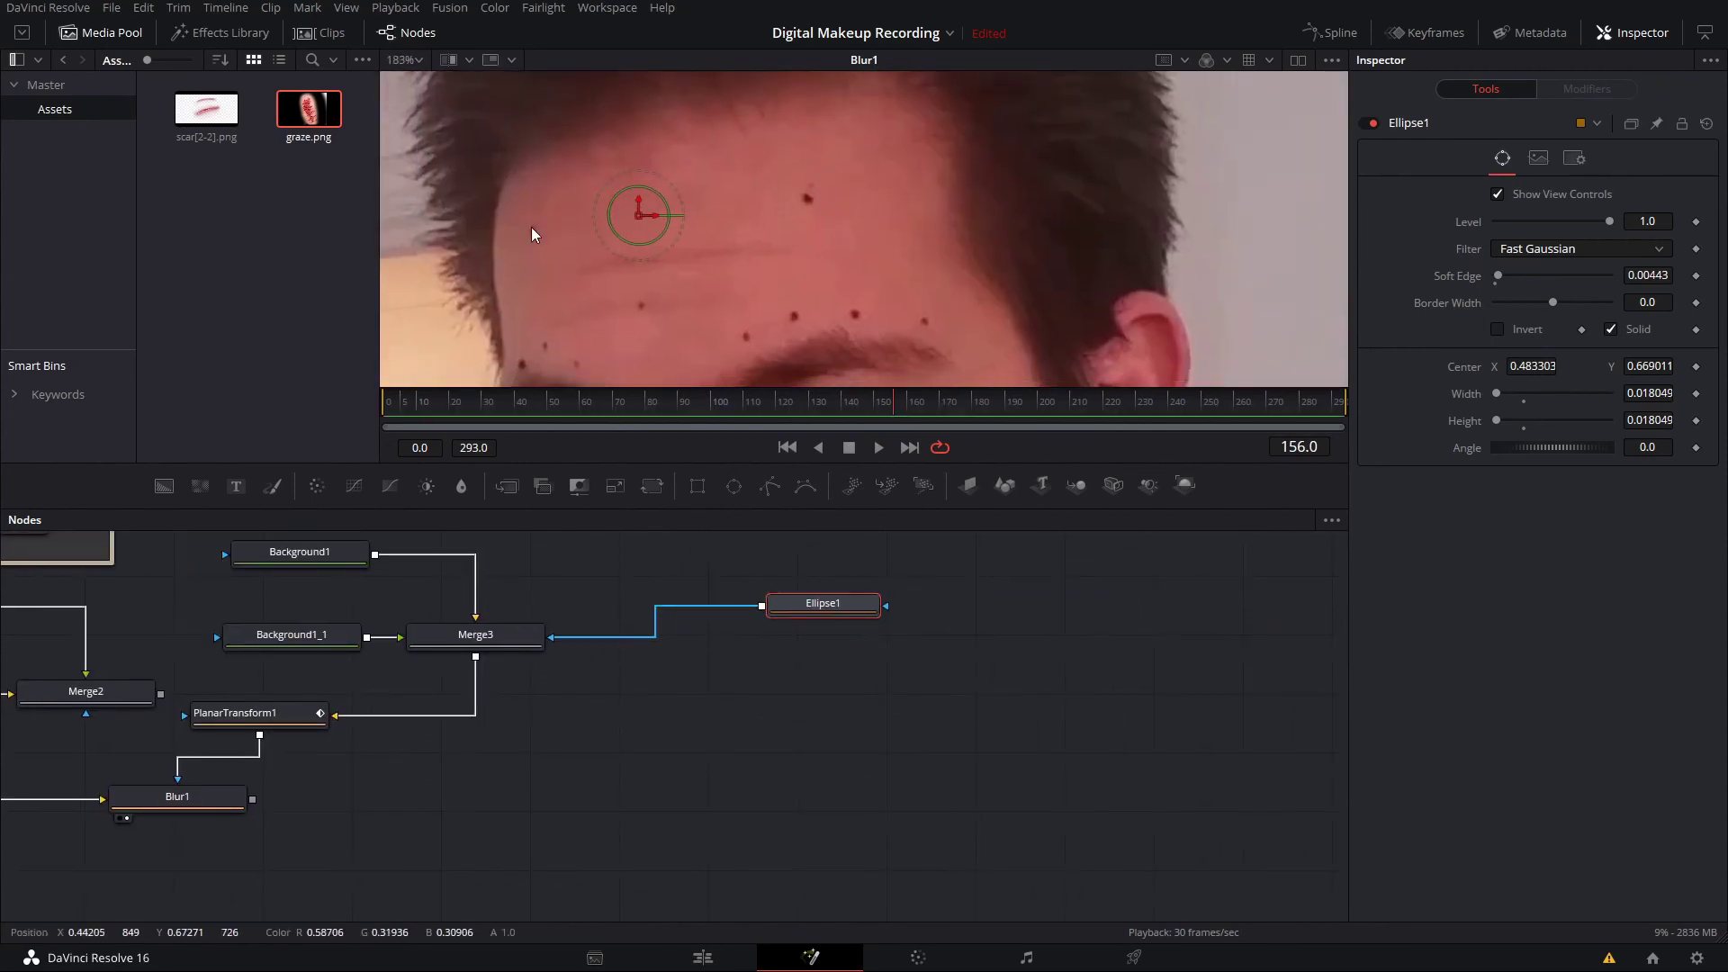
pyautogui.moveTo(824, 604); pyautogui.dragTo(957, 625)
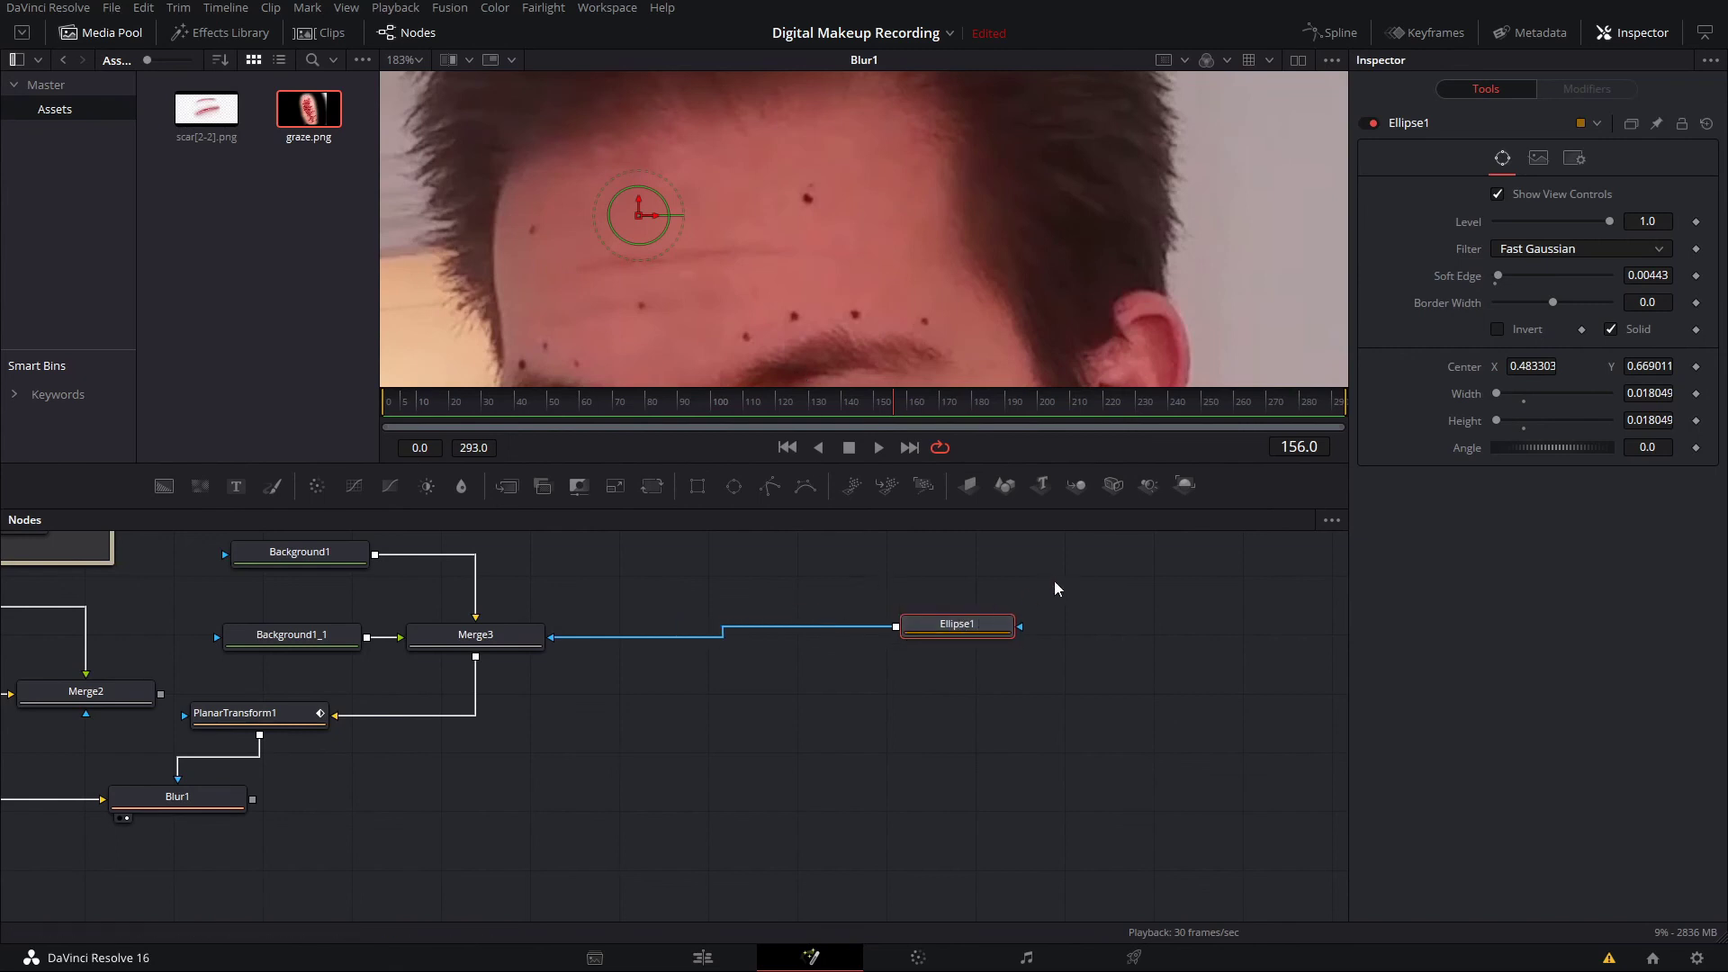
# - Paste a copy of Ellipse1 between it and Merge3, and place the new ellipse at about X 0.522, Y 0.673
pyautogui.hotkey('ctrl', 'v')
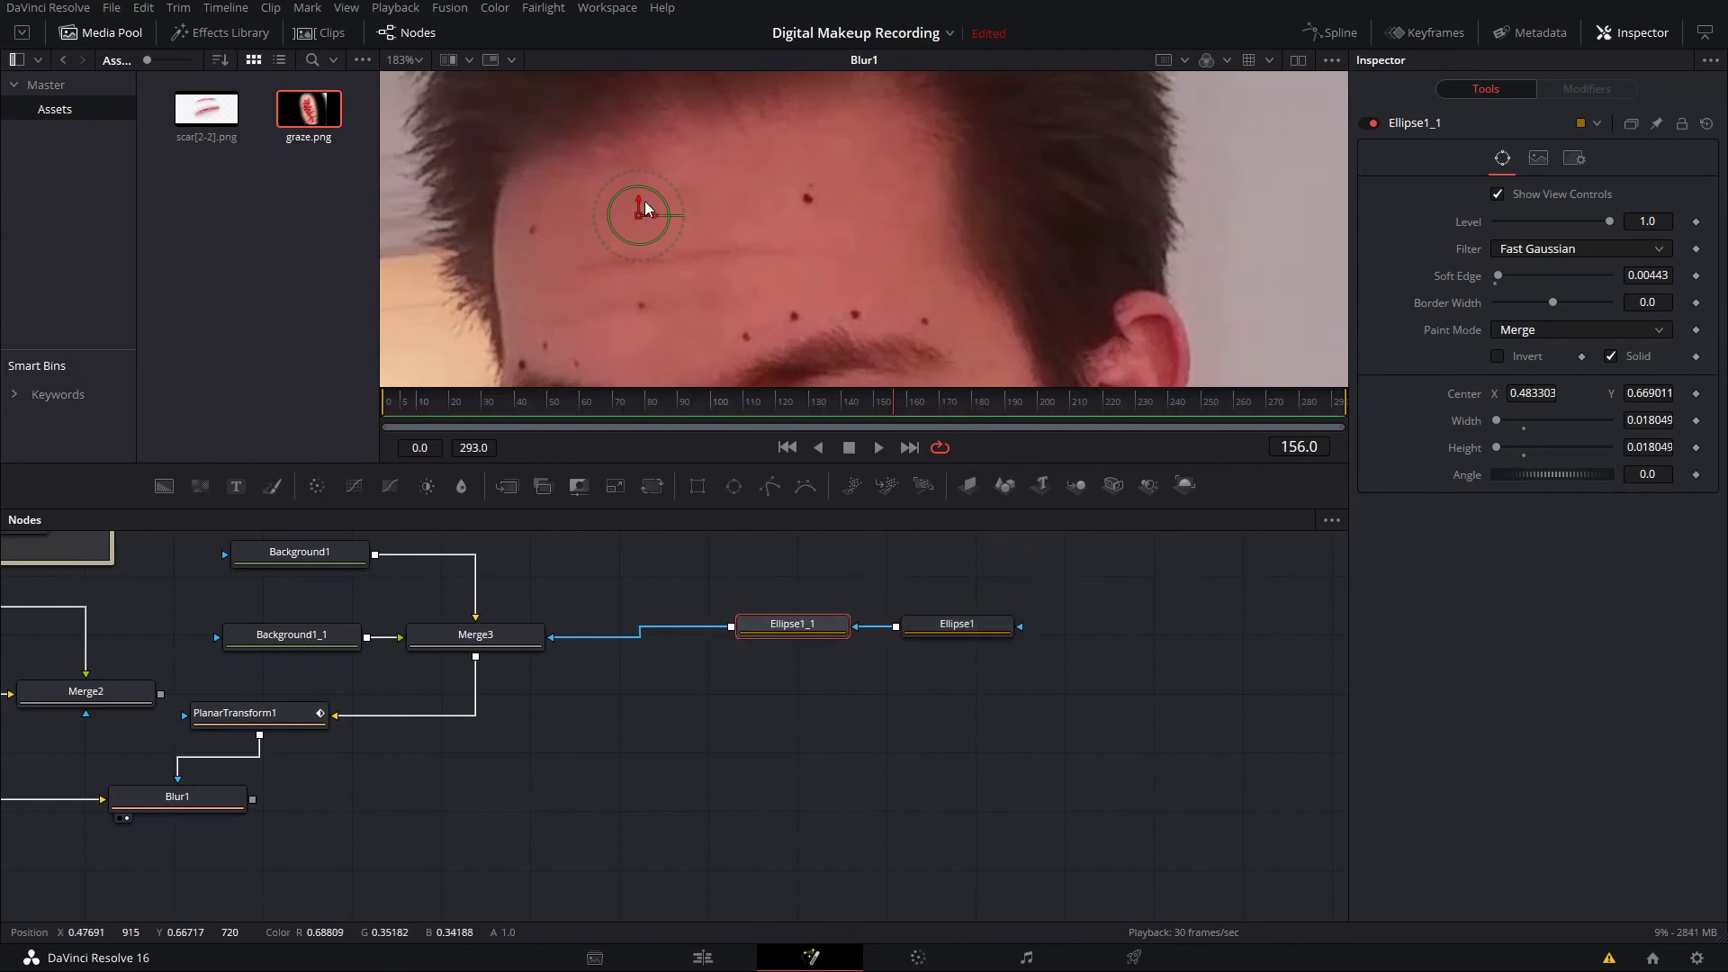
pyautogui.moveTo(636, 225); pyautogui.dragTo(811, 203)
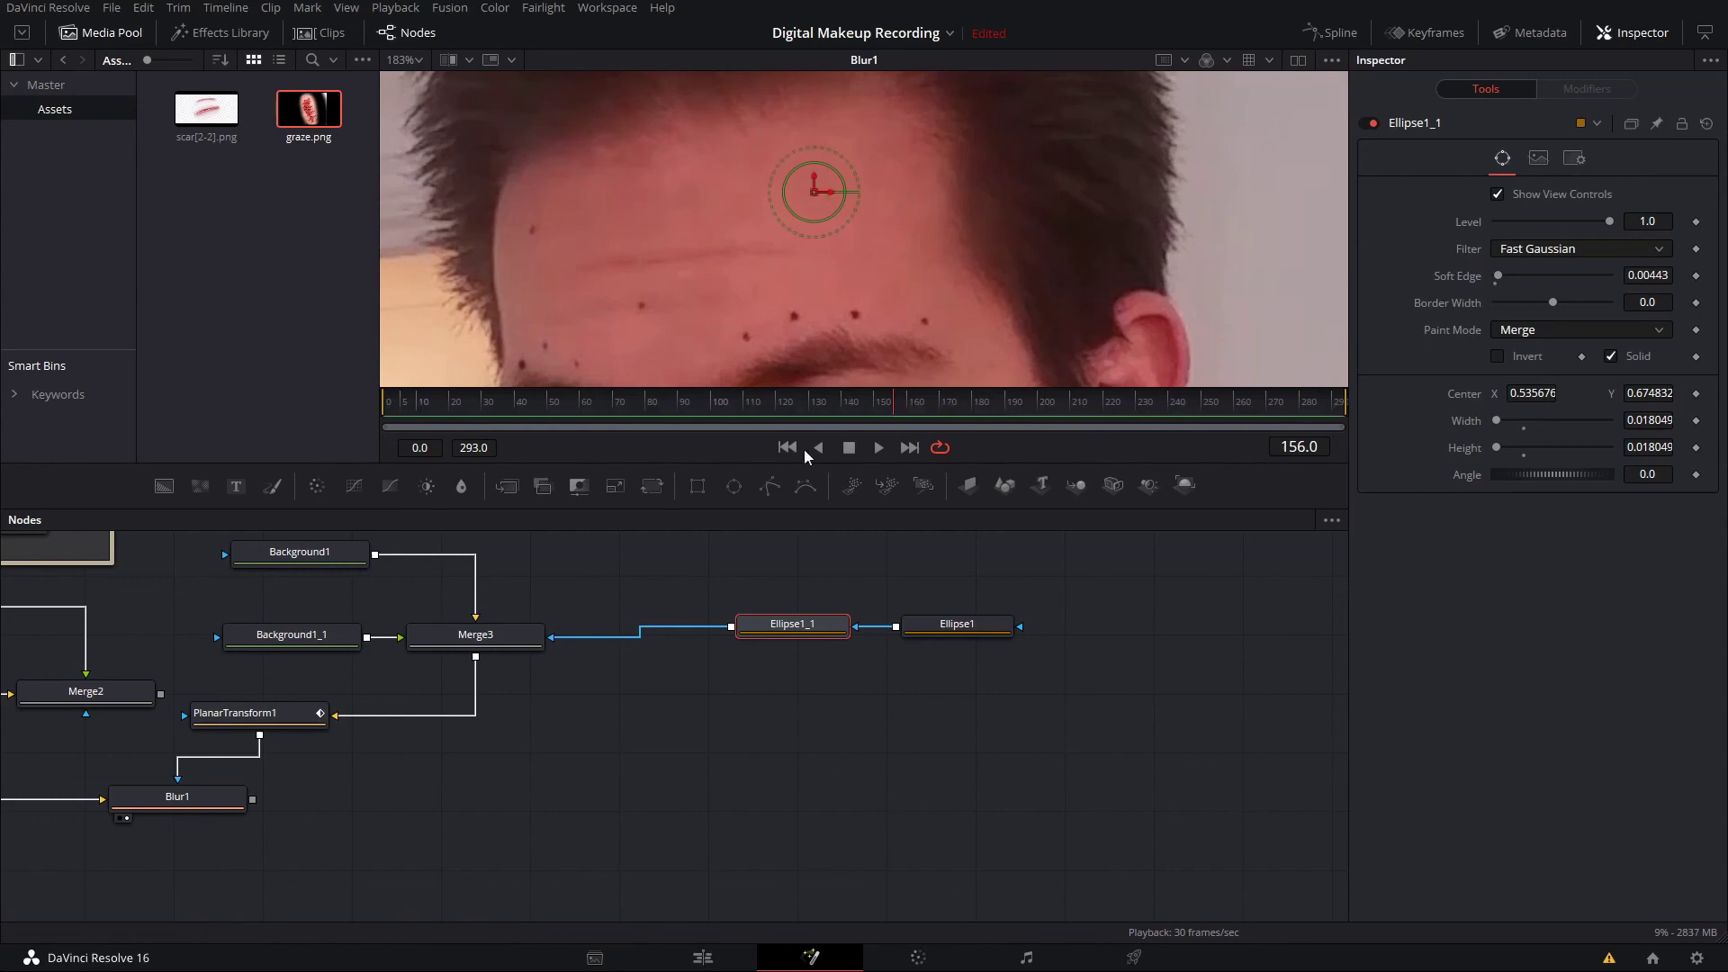
pyautogui.moveTo(822, 199); pyautogui.dragTo(776, 206)
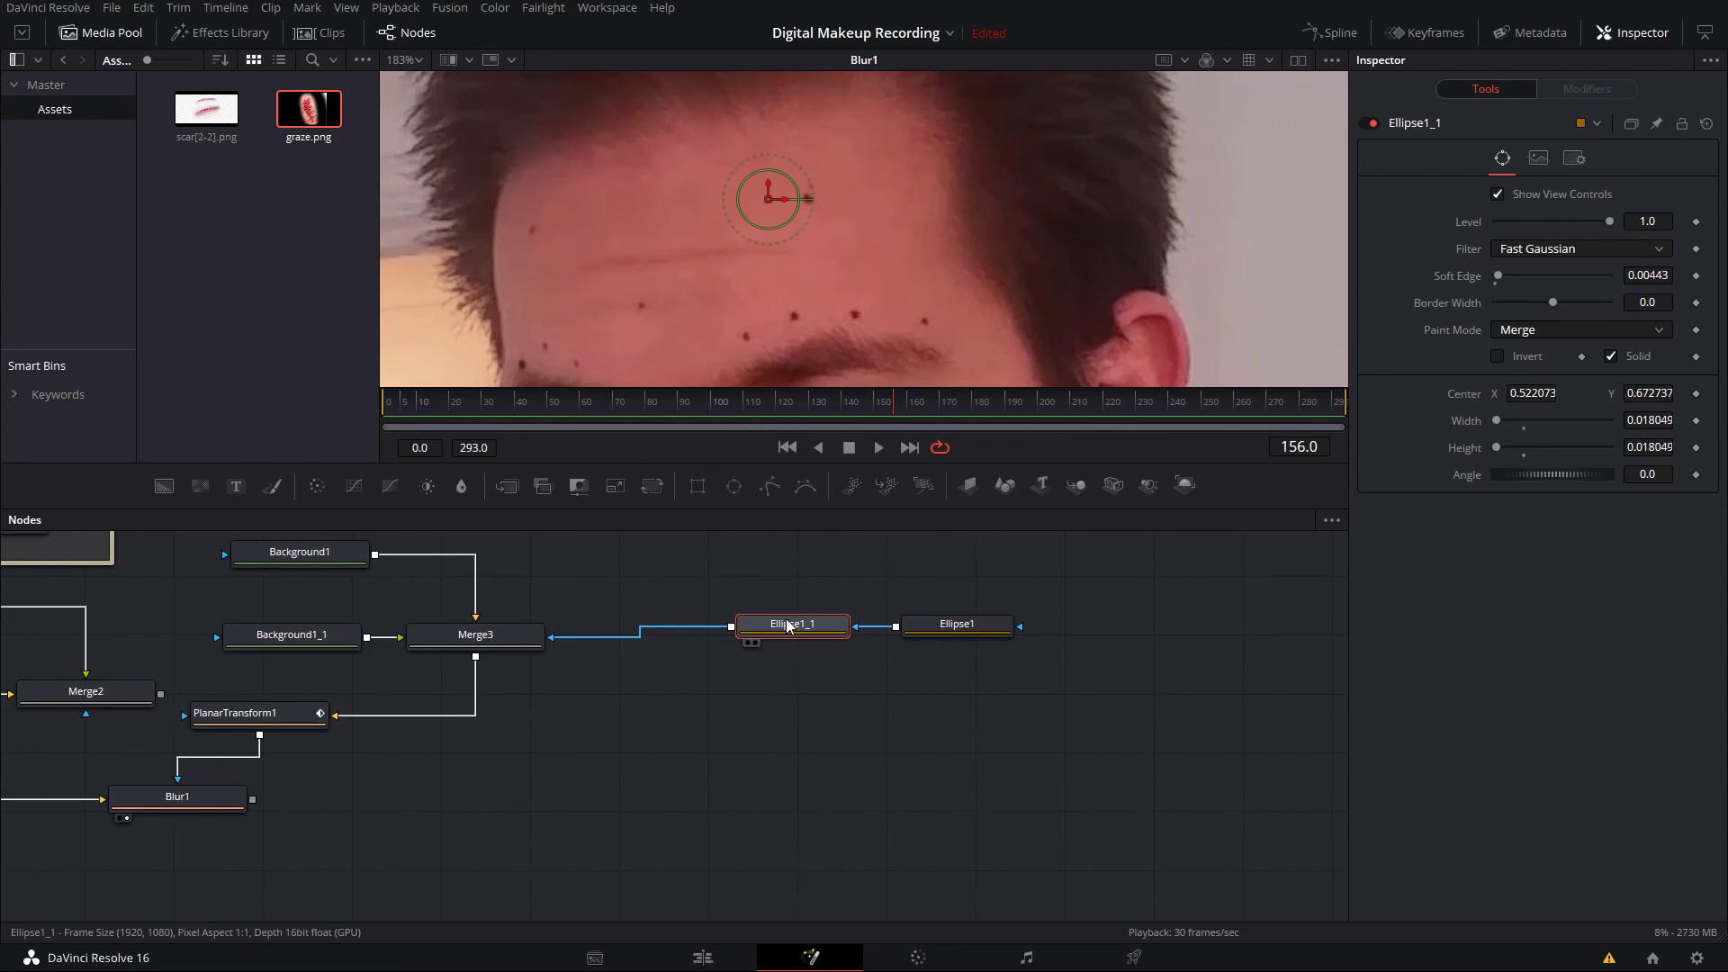
# - Paste another ellipse after Ellipse1_1 and place it over the dot beside the temple at about X 0.448, Y 0.660
pyautogui.hotkey('ctrl', 'v')
pyautogui.moveTo(770, 200); pyautogui.dragTo(527, 247)
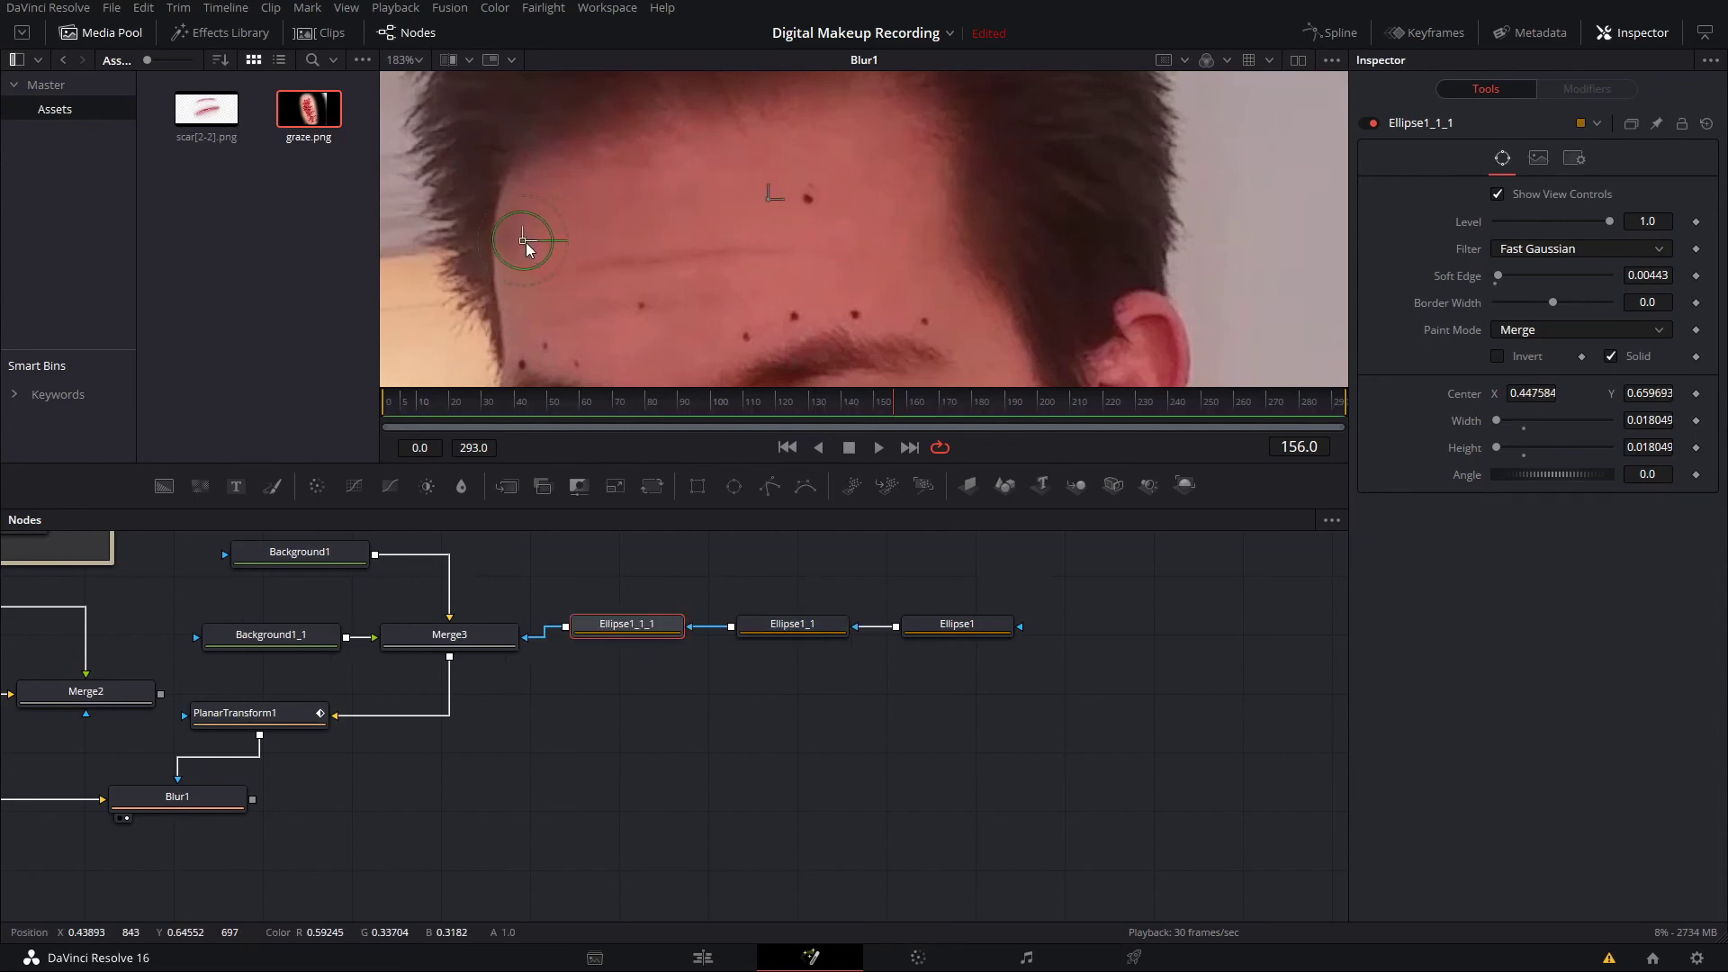
# - Move Ellipse1_1 onto the upper forehead dot, and shift the chained ellipse nodes farther away from Merge3
pyautogui.click(760, 625)
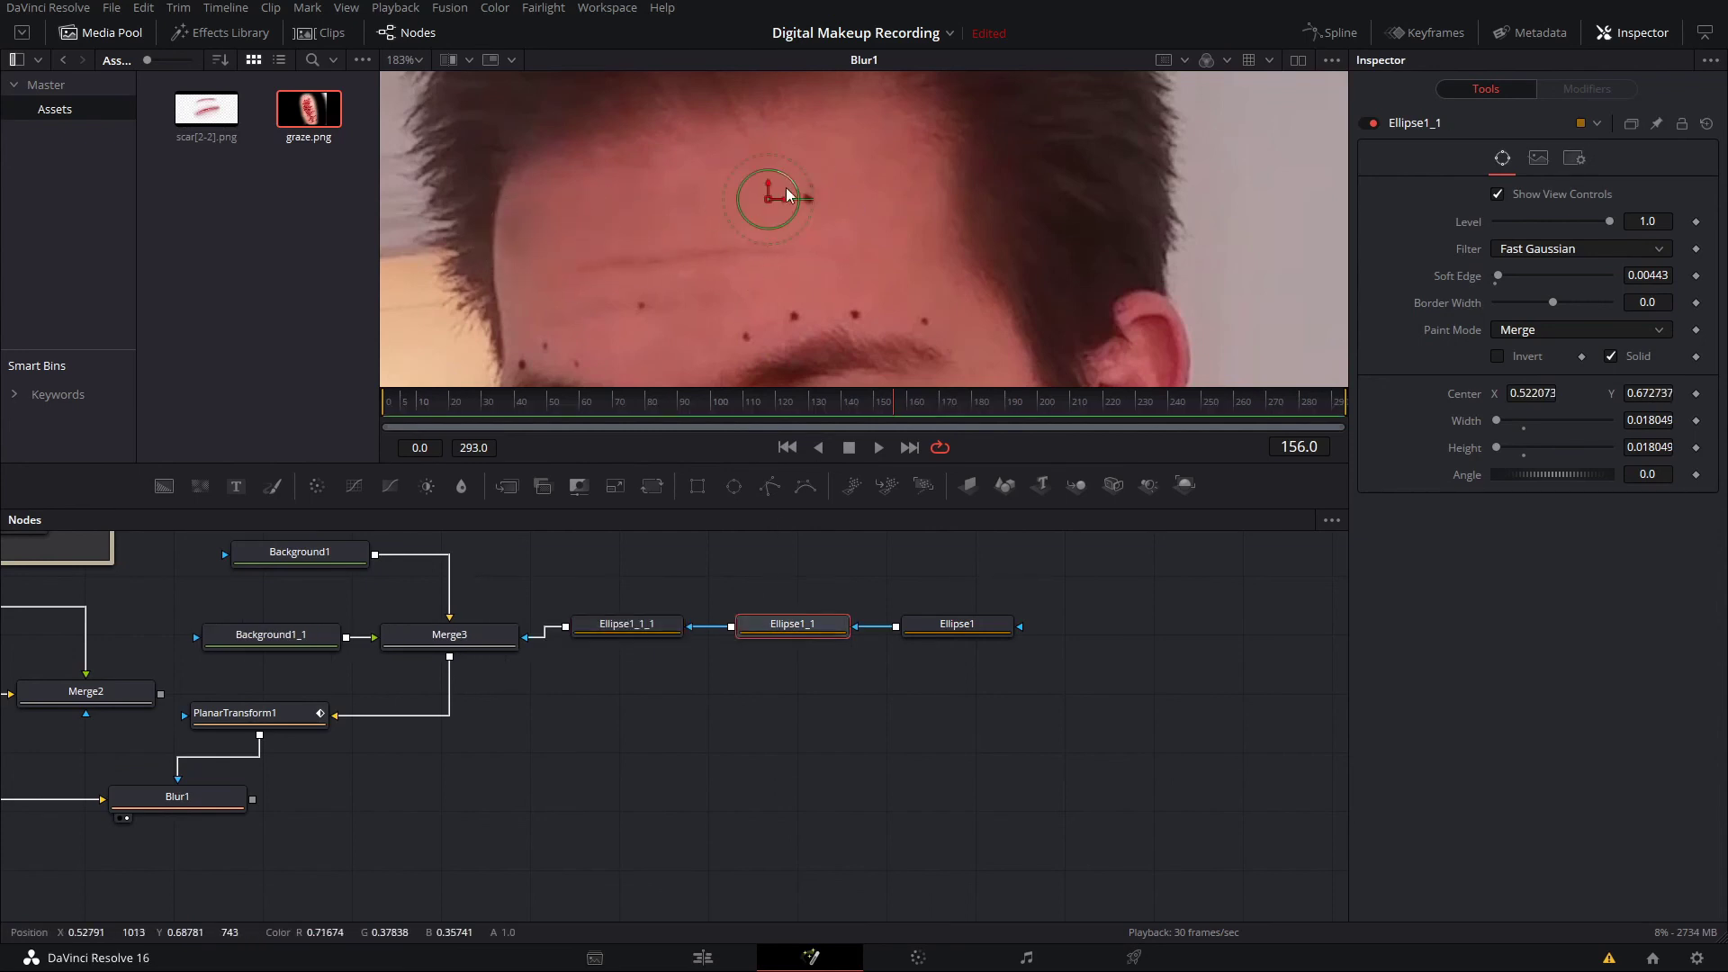
pyautogui.moveTo(772, 206); pyautogui.dragTo(811, 209)
pyautogui.scroll(-3, 724, 239)
pyautogui.moveTo(812, 301); pyautogui.dragTo(812, 264)
pyautogui.scroll(3, 722, 241)
pyautogui.moveTo(1042, 688); pyautogui.dragTo(903, 656)
pyautogui.click(903, 656)
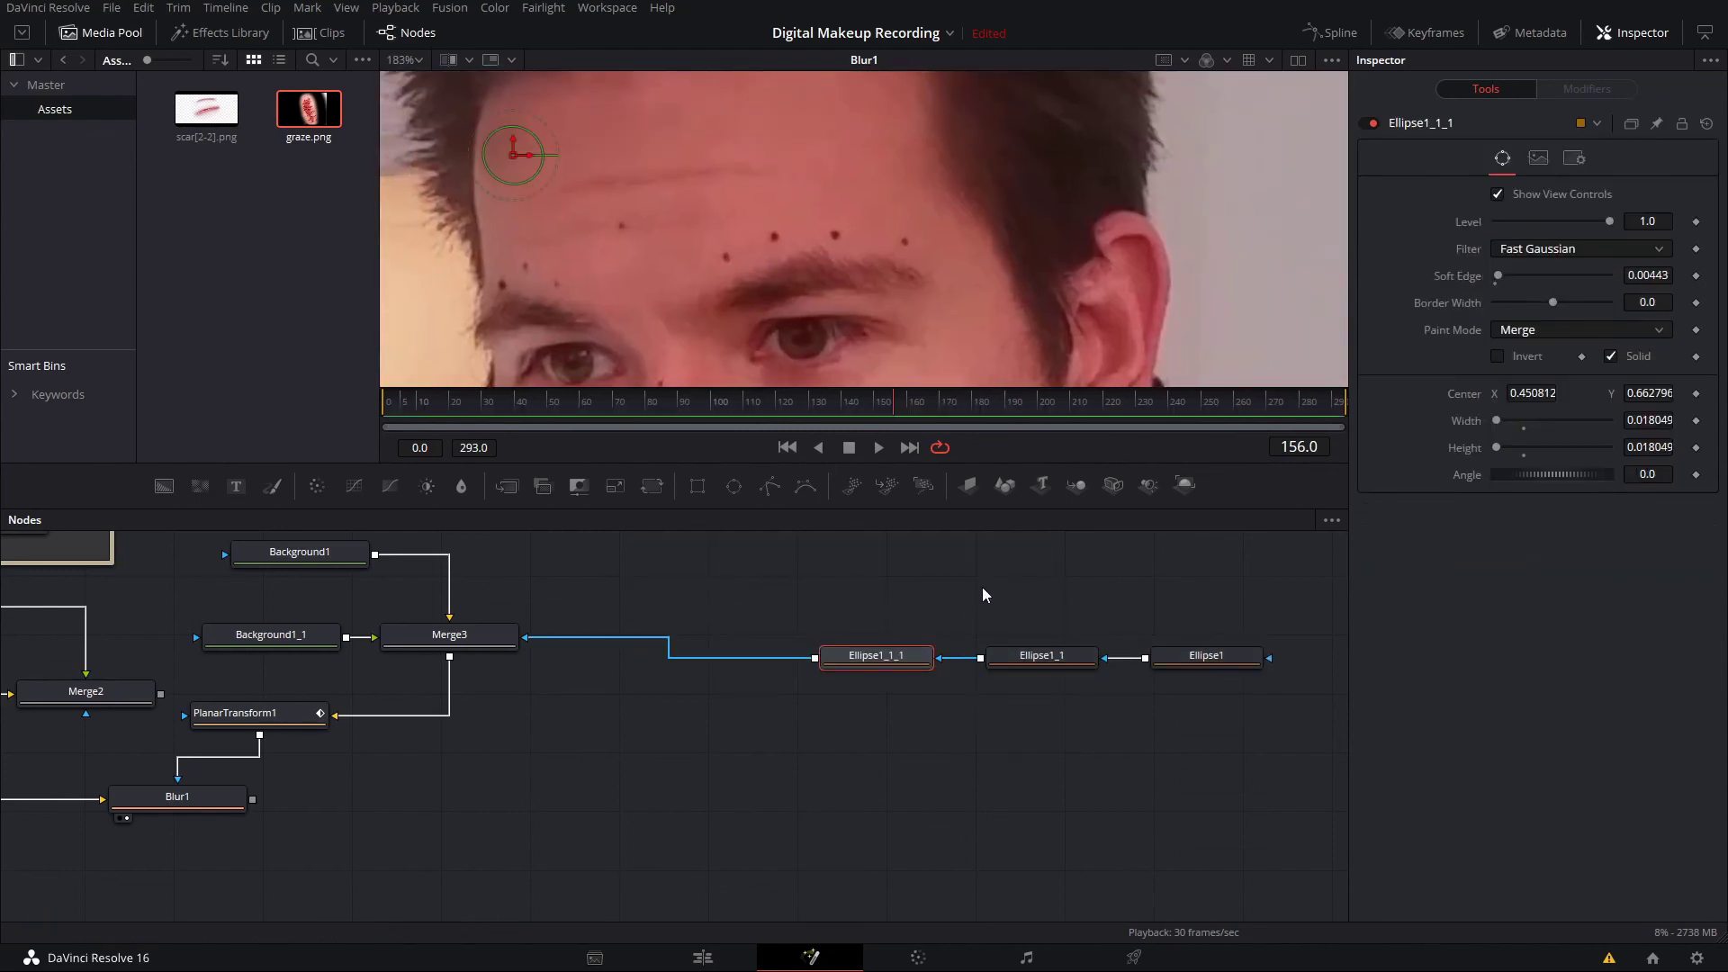
# - Paste another ellipse after Ellipse1_1_1, place it over the lower forehead dot at about X 0.481, Y 0.618, and play back the clip
pyautogui.hotkey('ctrl', 'c')
pyautogui.hotkey('ctrl', 'v')
pyautogui.moveTo(515, 158); pyautogui.dragTo(627, 231)
pyautogui.click(836, 572)
pyautogui.scroll(-5, 917, 226)
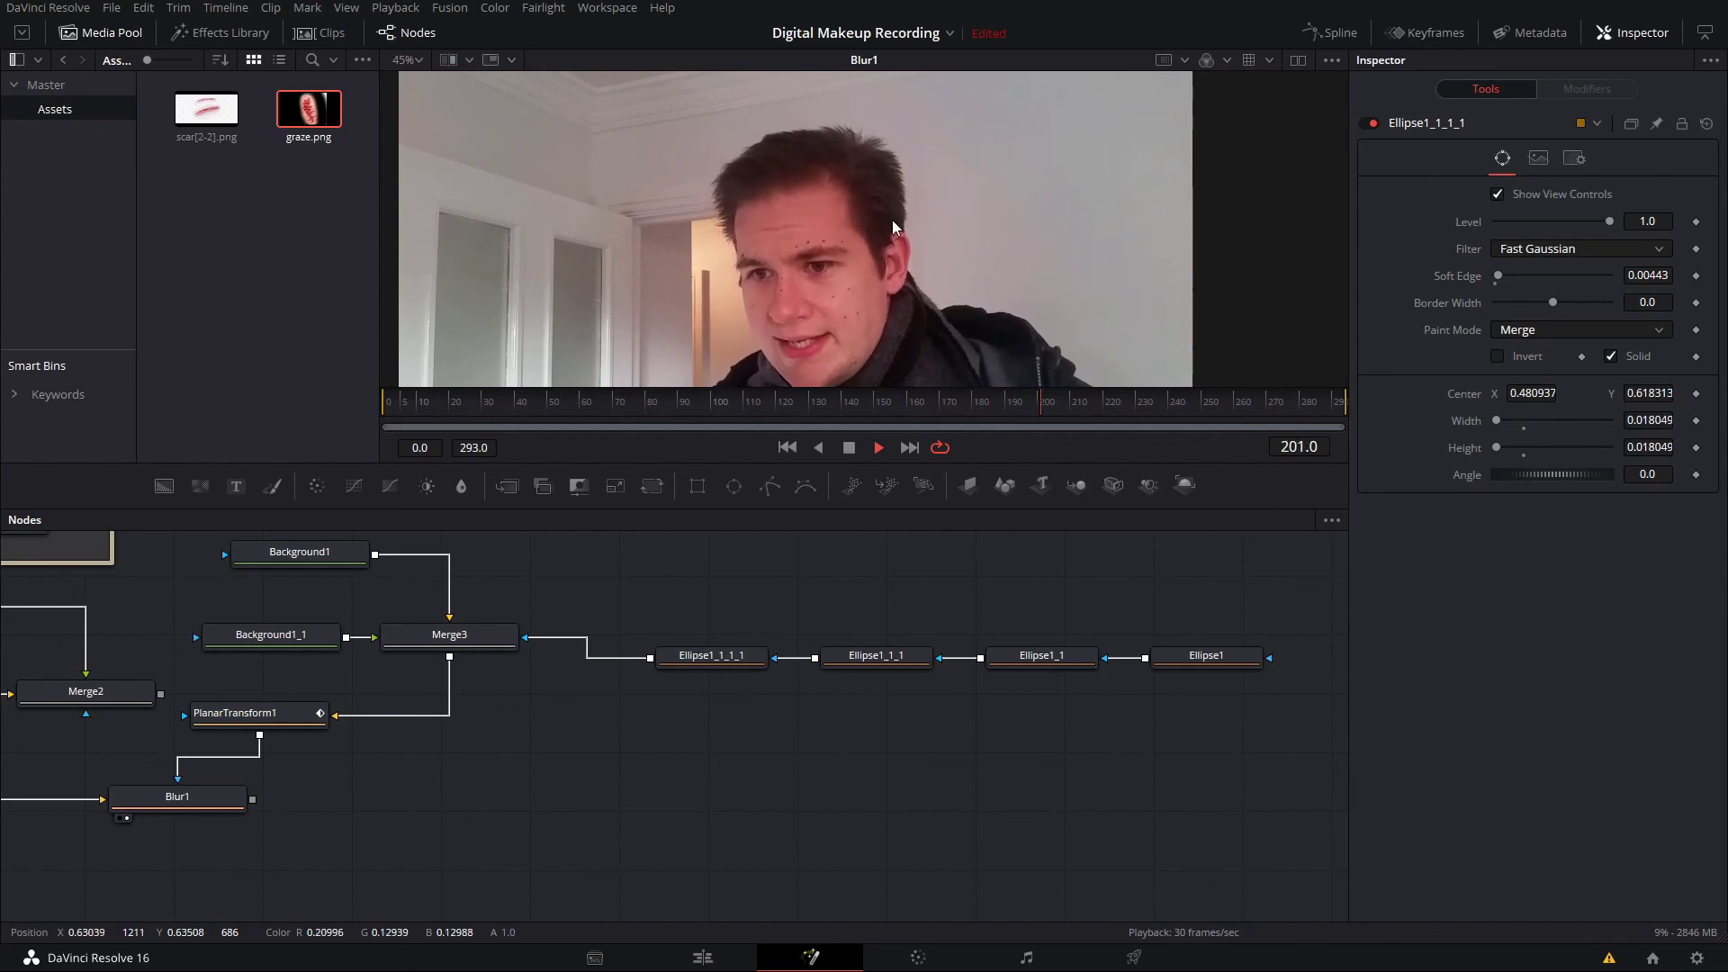
# - Shrink Ellipse1_1_1 to about 0.011 wide and high, and recenter it beside the hairline at about X 0.452, Y 0.666
pyautogui.scroll(3, 882, 237)
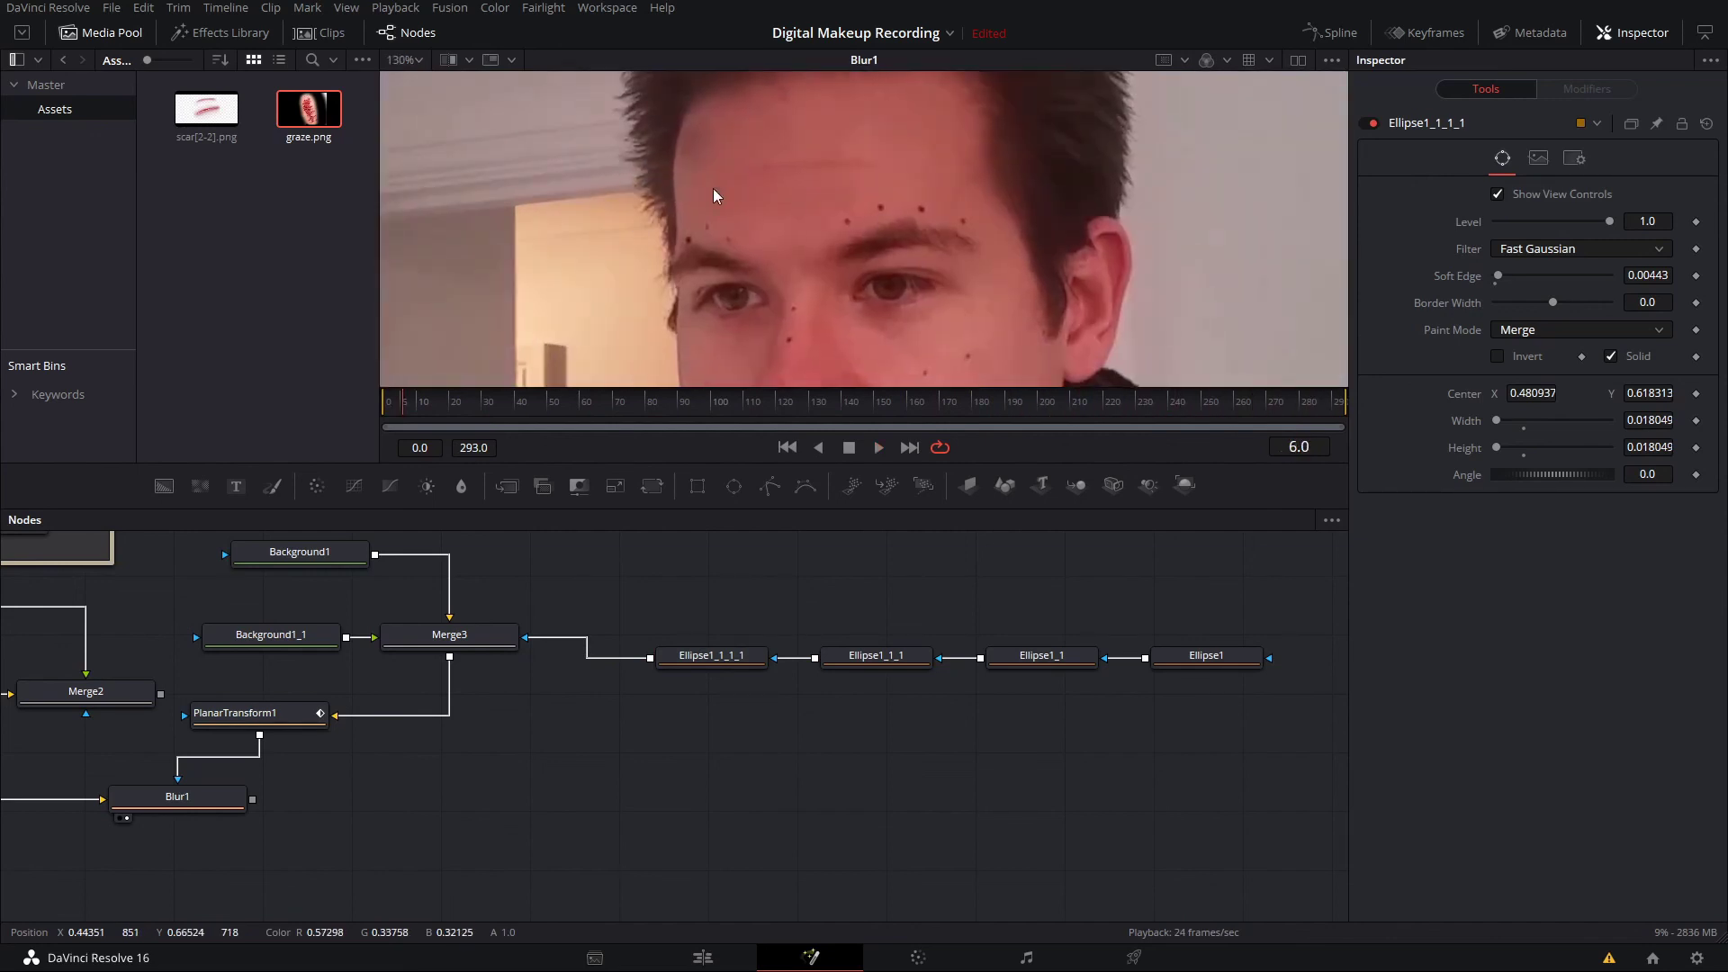
pyautogui.scroll(4, 703, 250)
pyautogui.moveTo(761, 144); pyautogui.dragTo(742, 215)
pyautogui.click(720, 657)
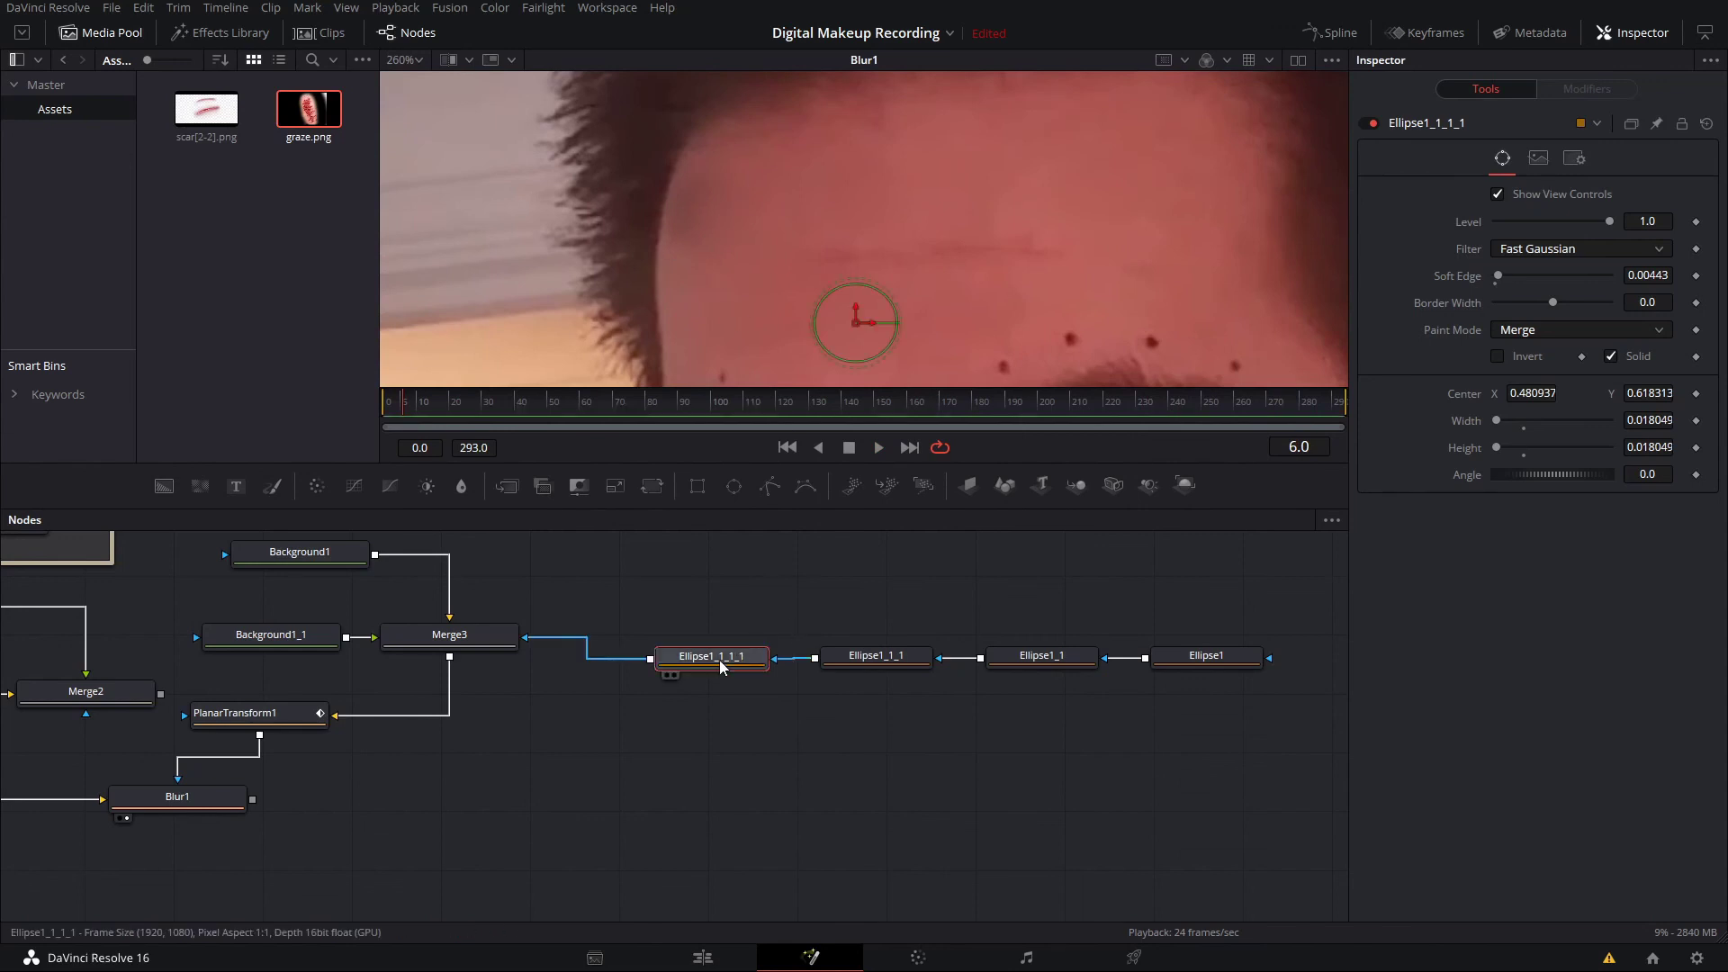
pyautogui.click(854, 662)
pyautogui.scroll(2, 677, 236)
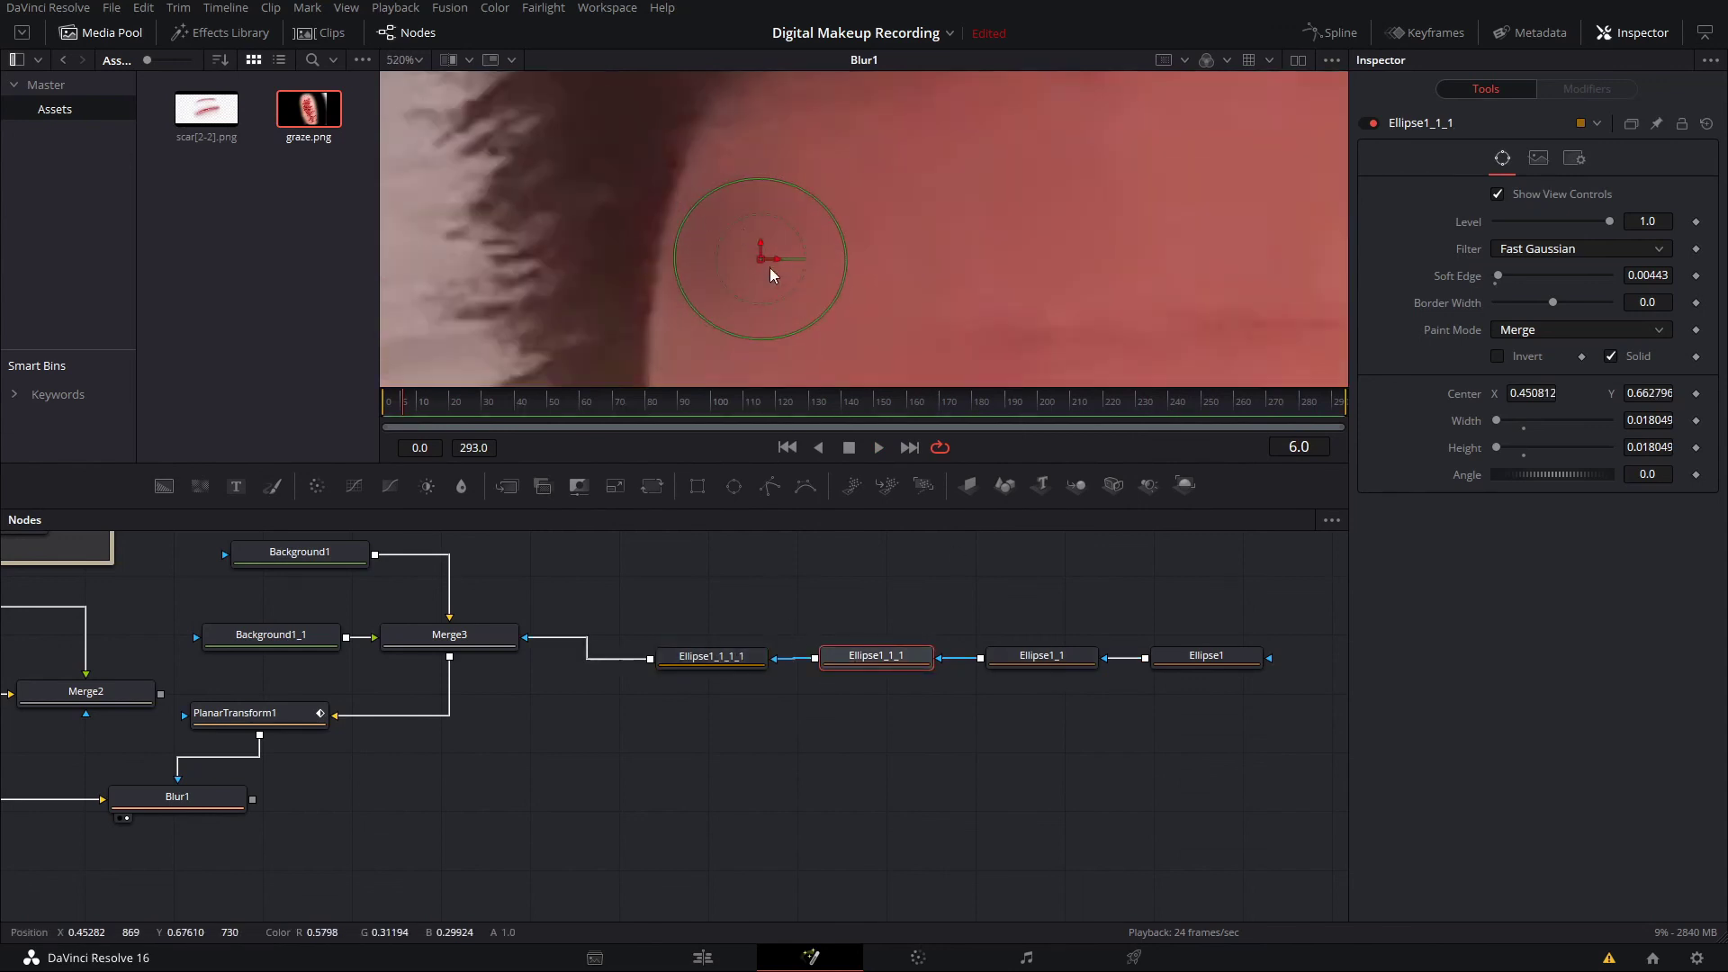
pyautogui.moveTo(762, 264)
pyautogui.mouseDown()
pyautogui.moveTo(991, 258)
pyautogui.moveTo(798, 259)
pyautogui.moveTo(781, 239)
pyautogui.mouseUp()
pyautogui.moveTo(849, 316); pyautogui.dragTo(781, 250)
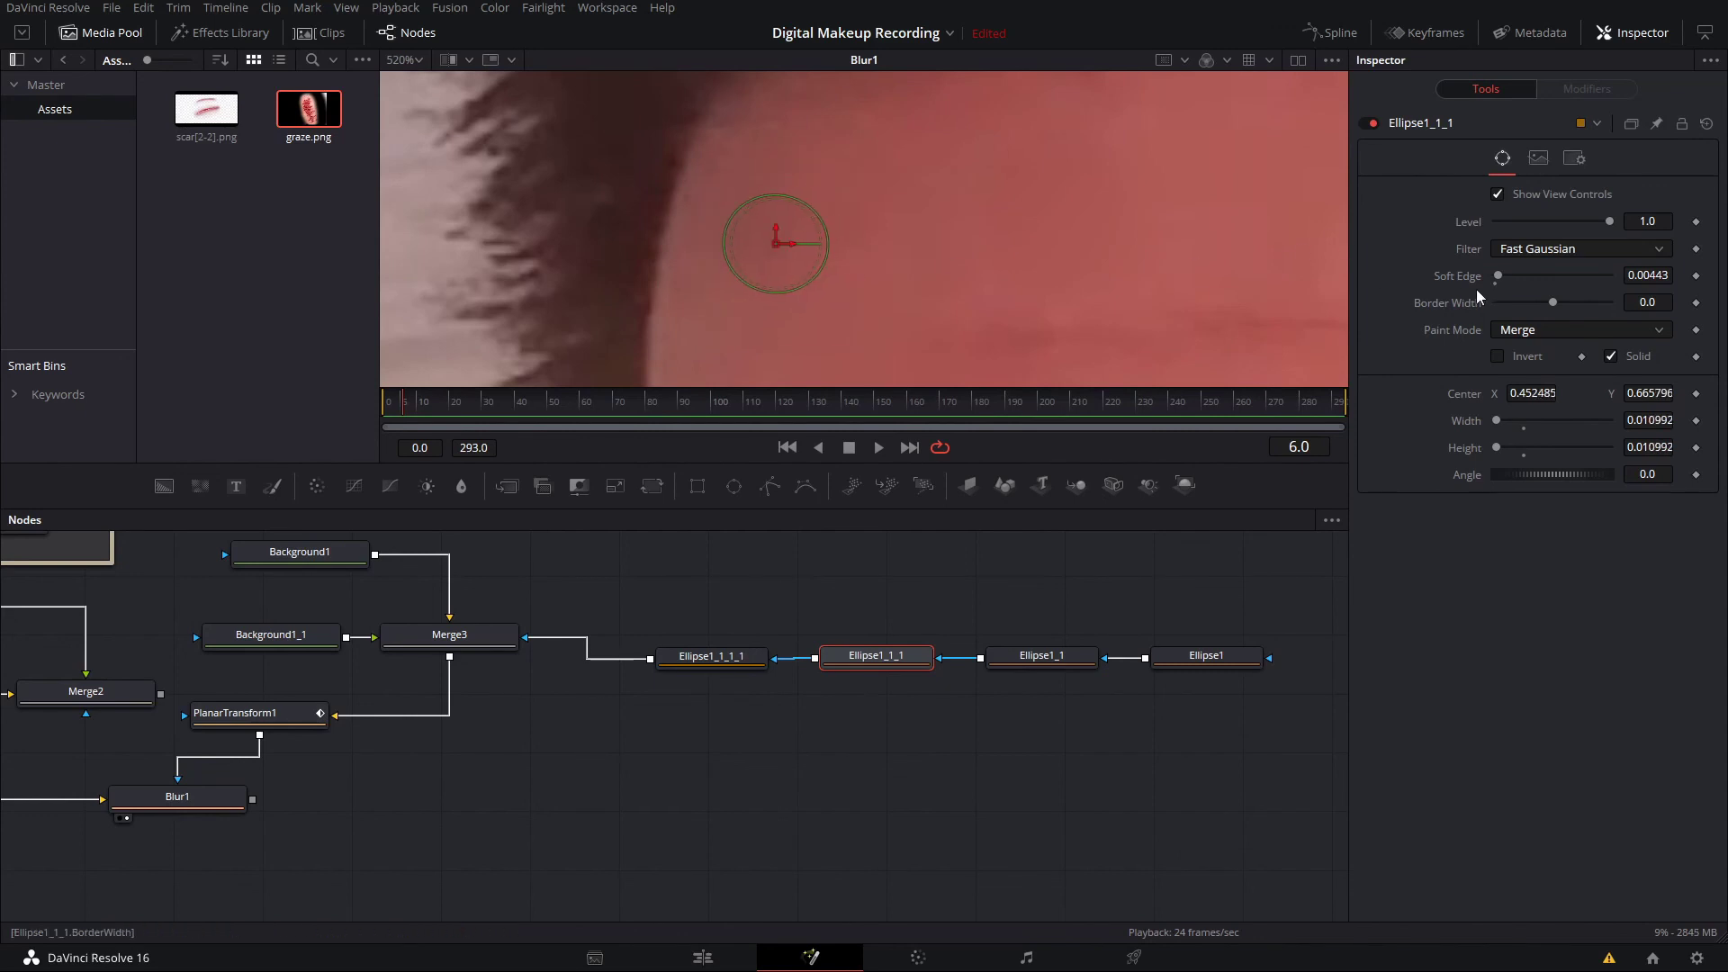
# - Set Ellipse1_1_1's soft edge to 0.00567
pyautogui.moveTo(1535, 288); pyautogui.dragTo(1492, 285)
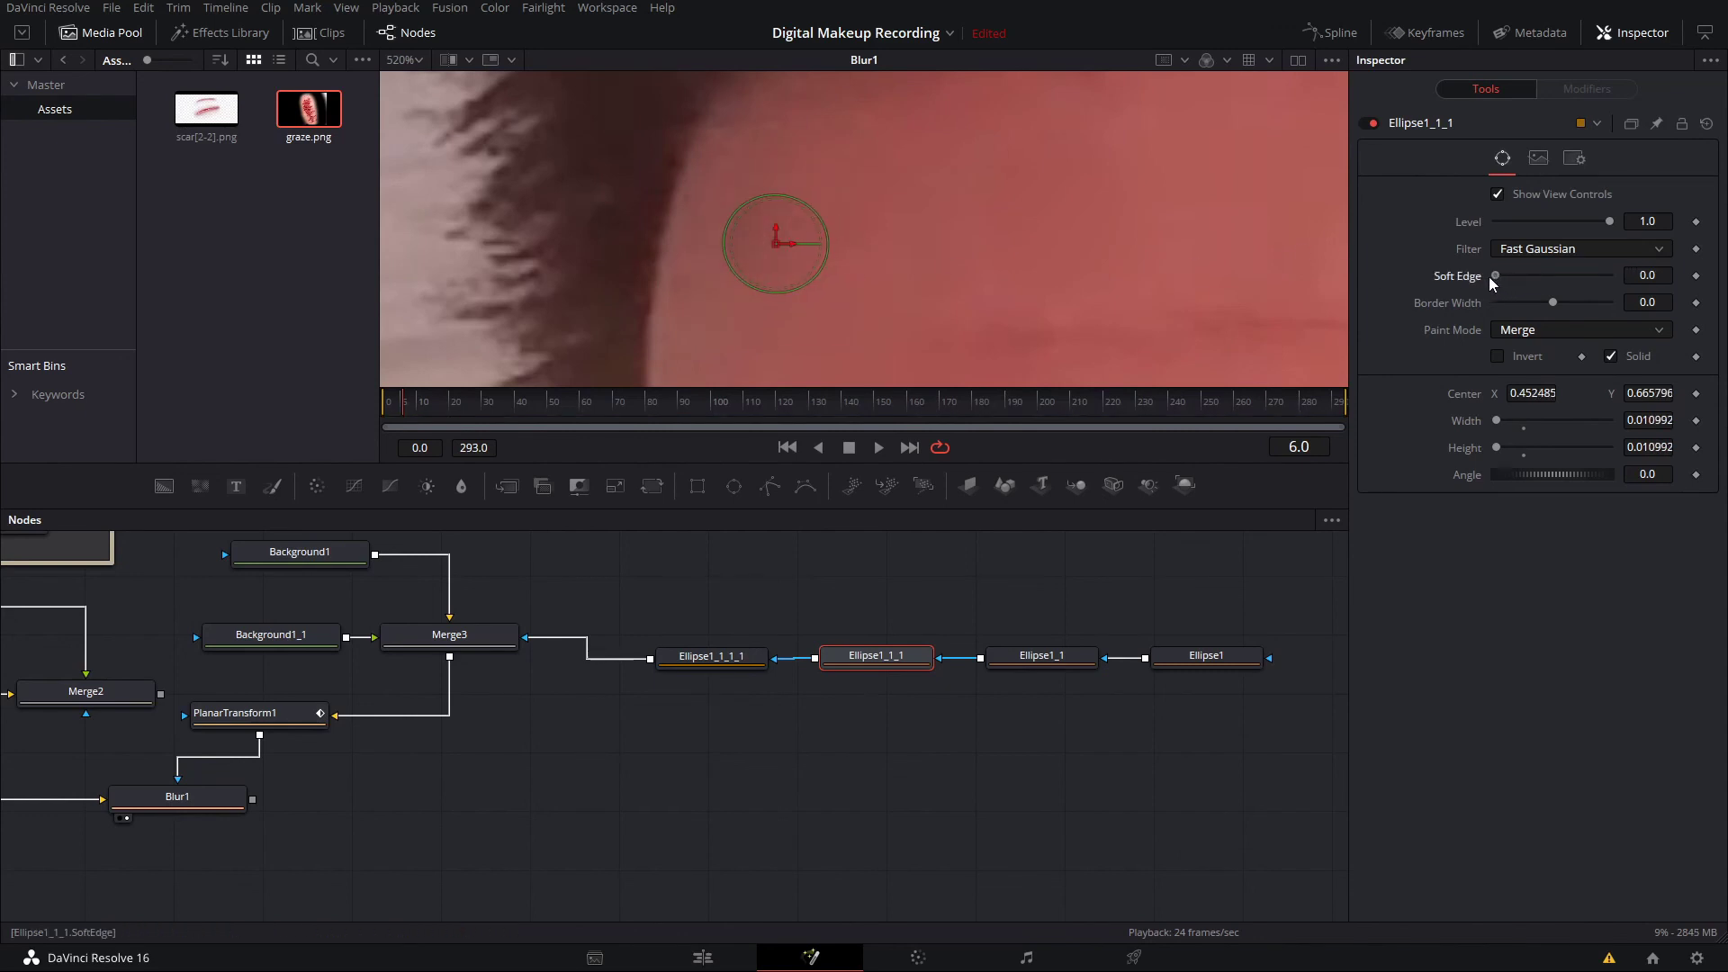
pyautogui.scroll(-5, 926, 213)
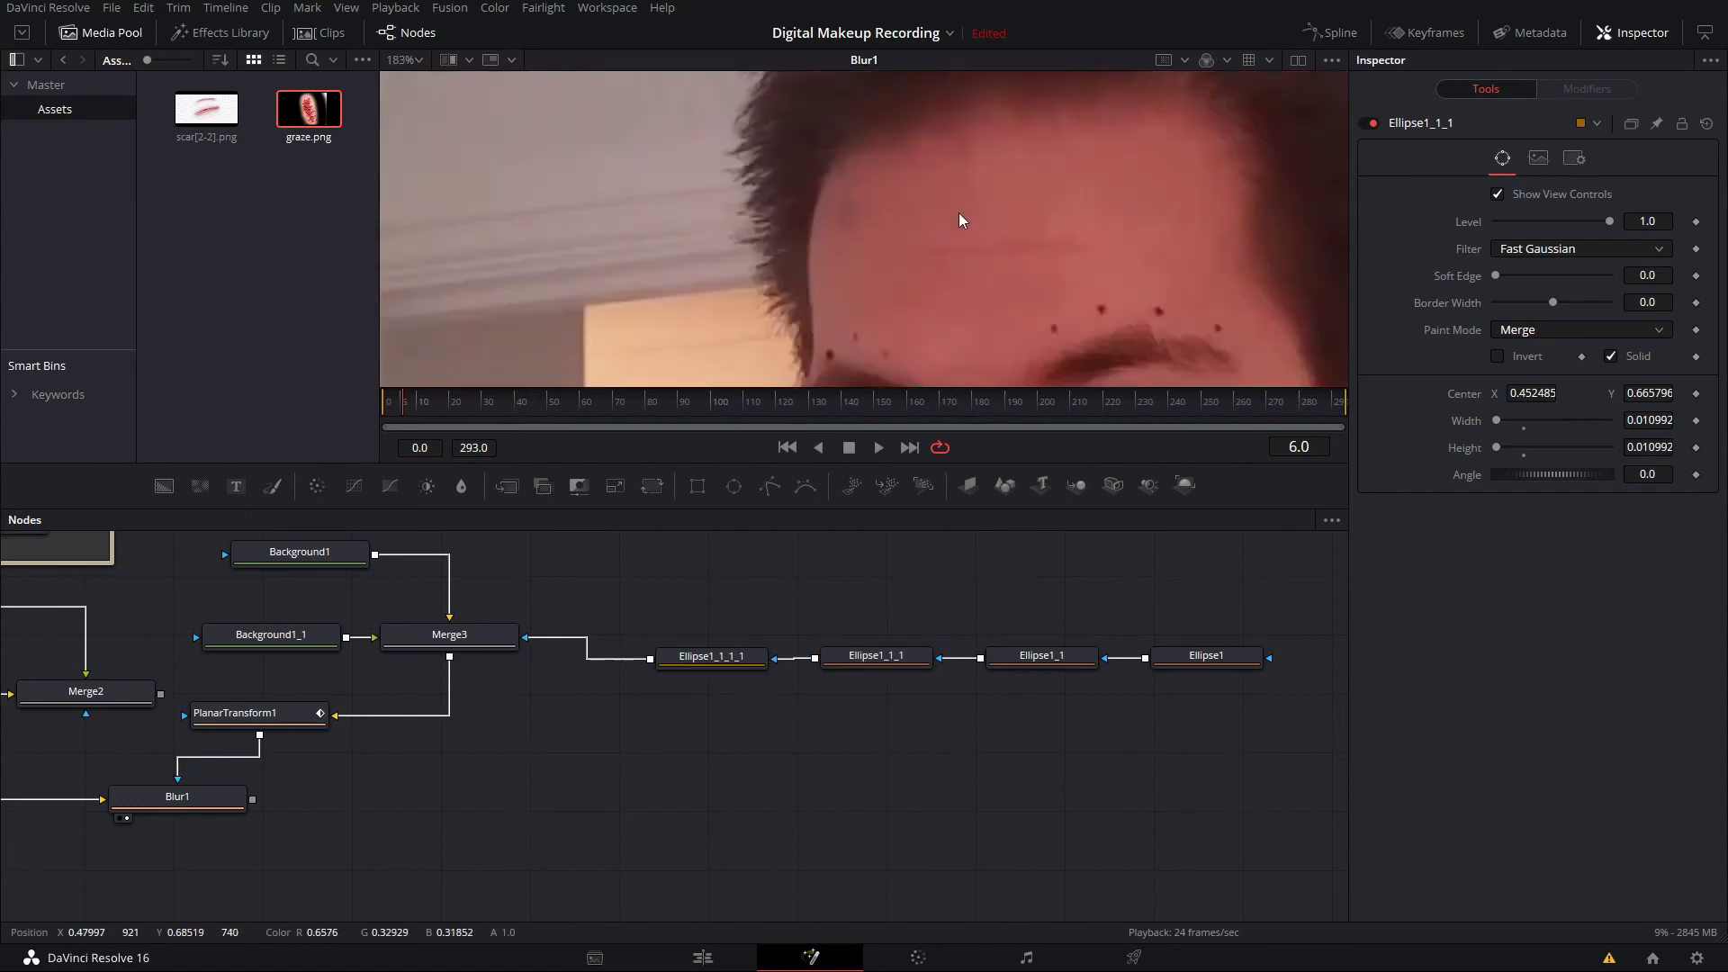
pyautogui.scroll(4, 972, 239)
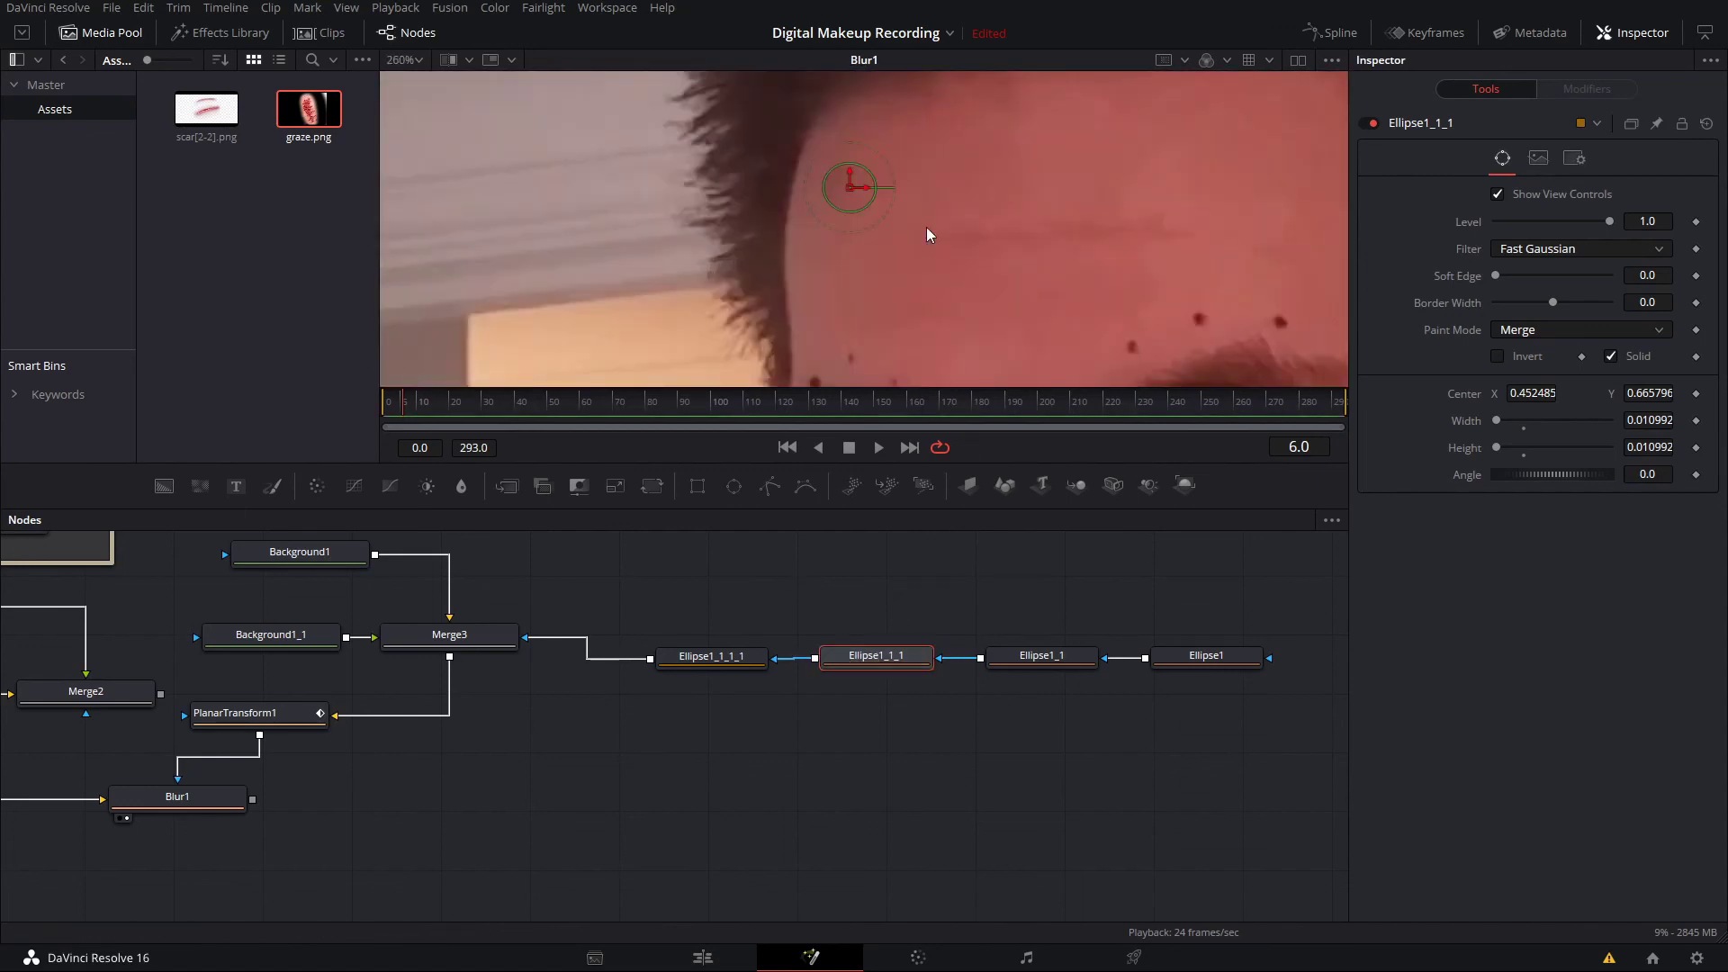
pyautogui.scroll(2, 968, 90)
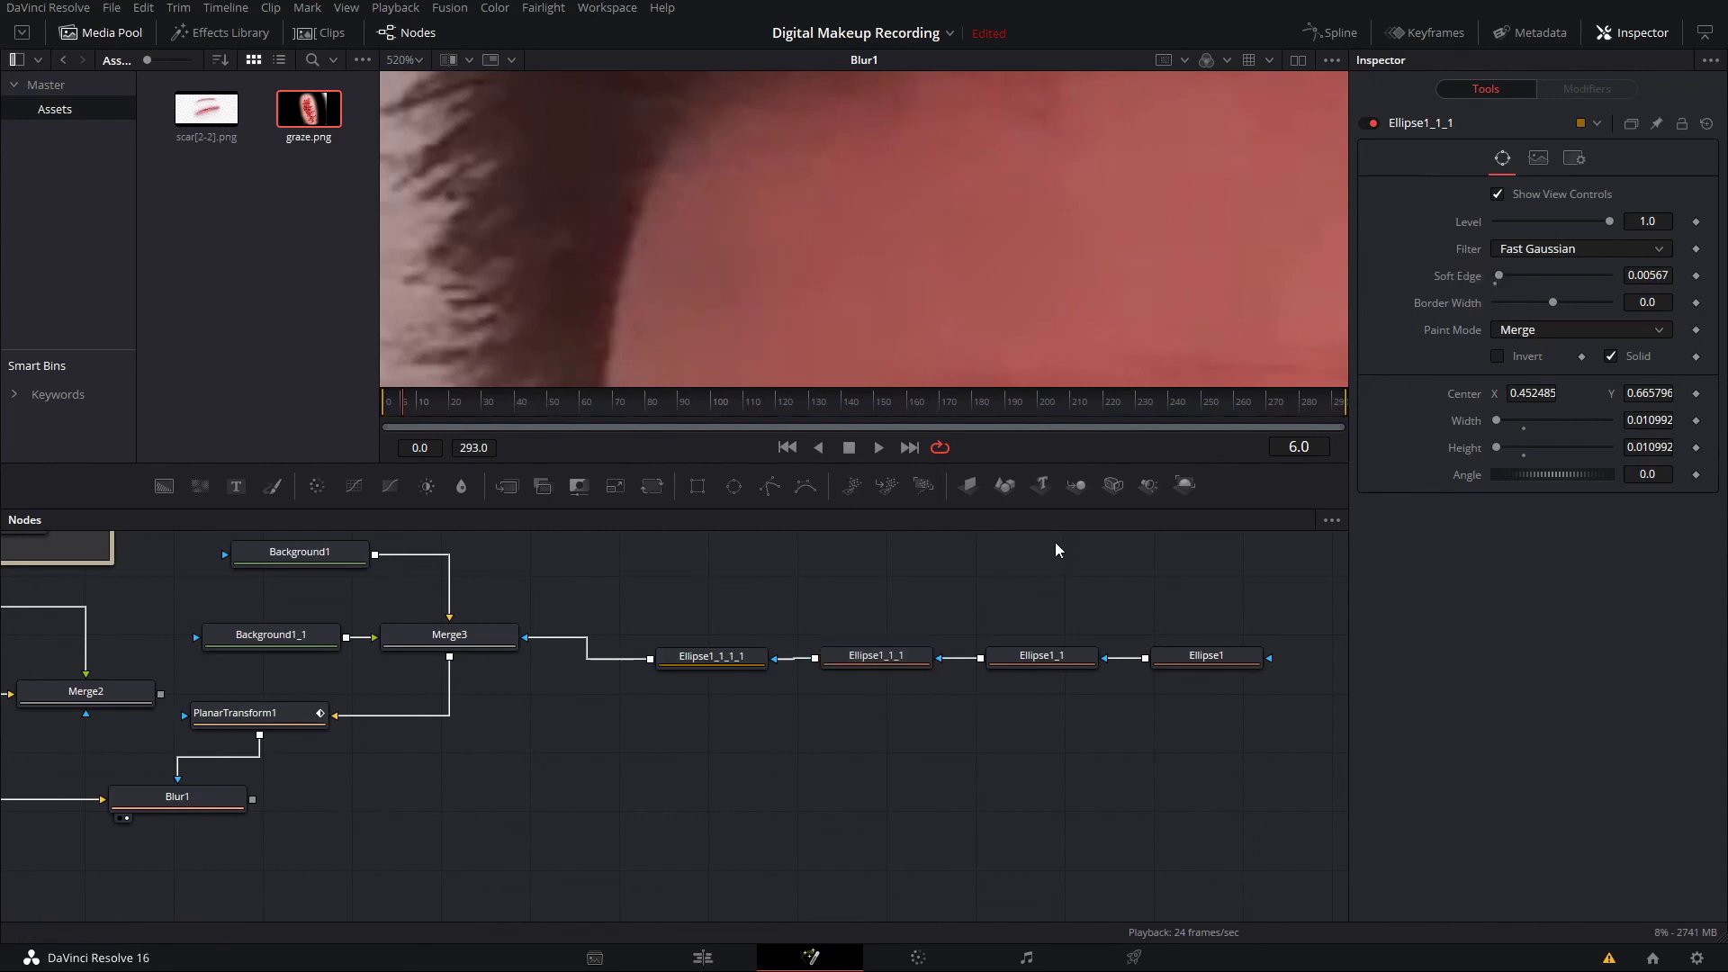
# - Play back the clip and inspect the forehead closely to check the blurred dots
pyautogui.press('space')
pyautogui.scroll(-6, 976, 347)
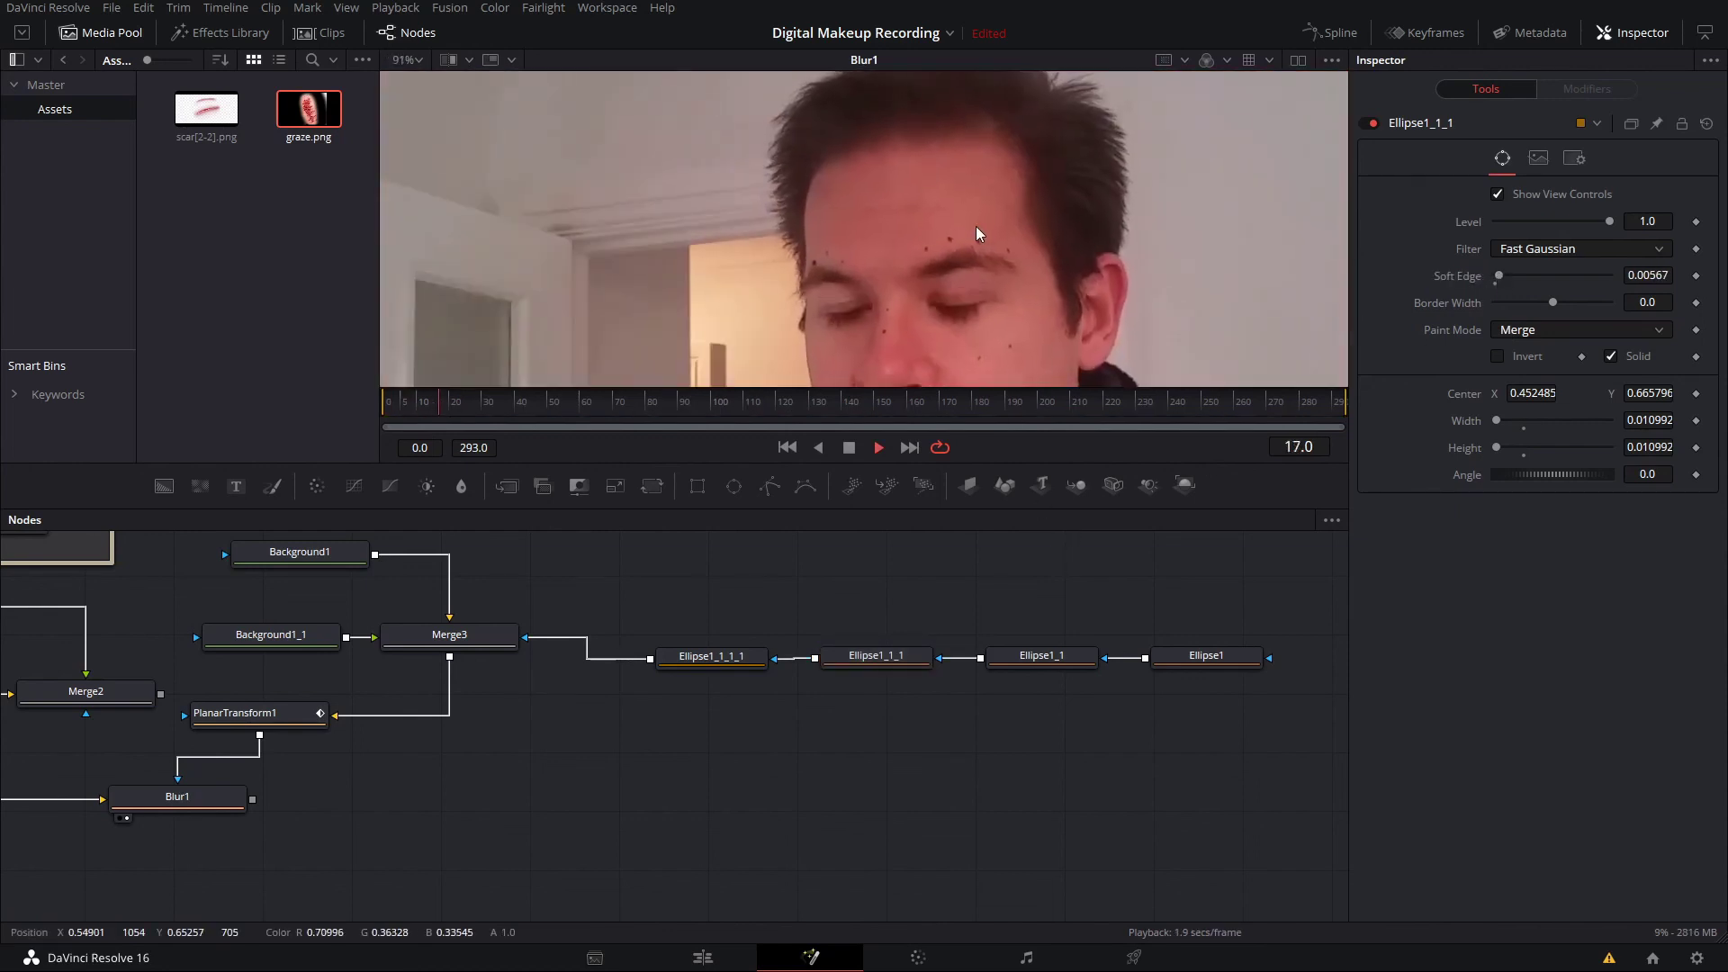
pyautogui.scroll(-2, 980, 233)
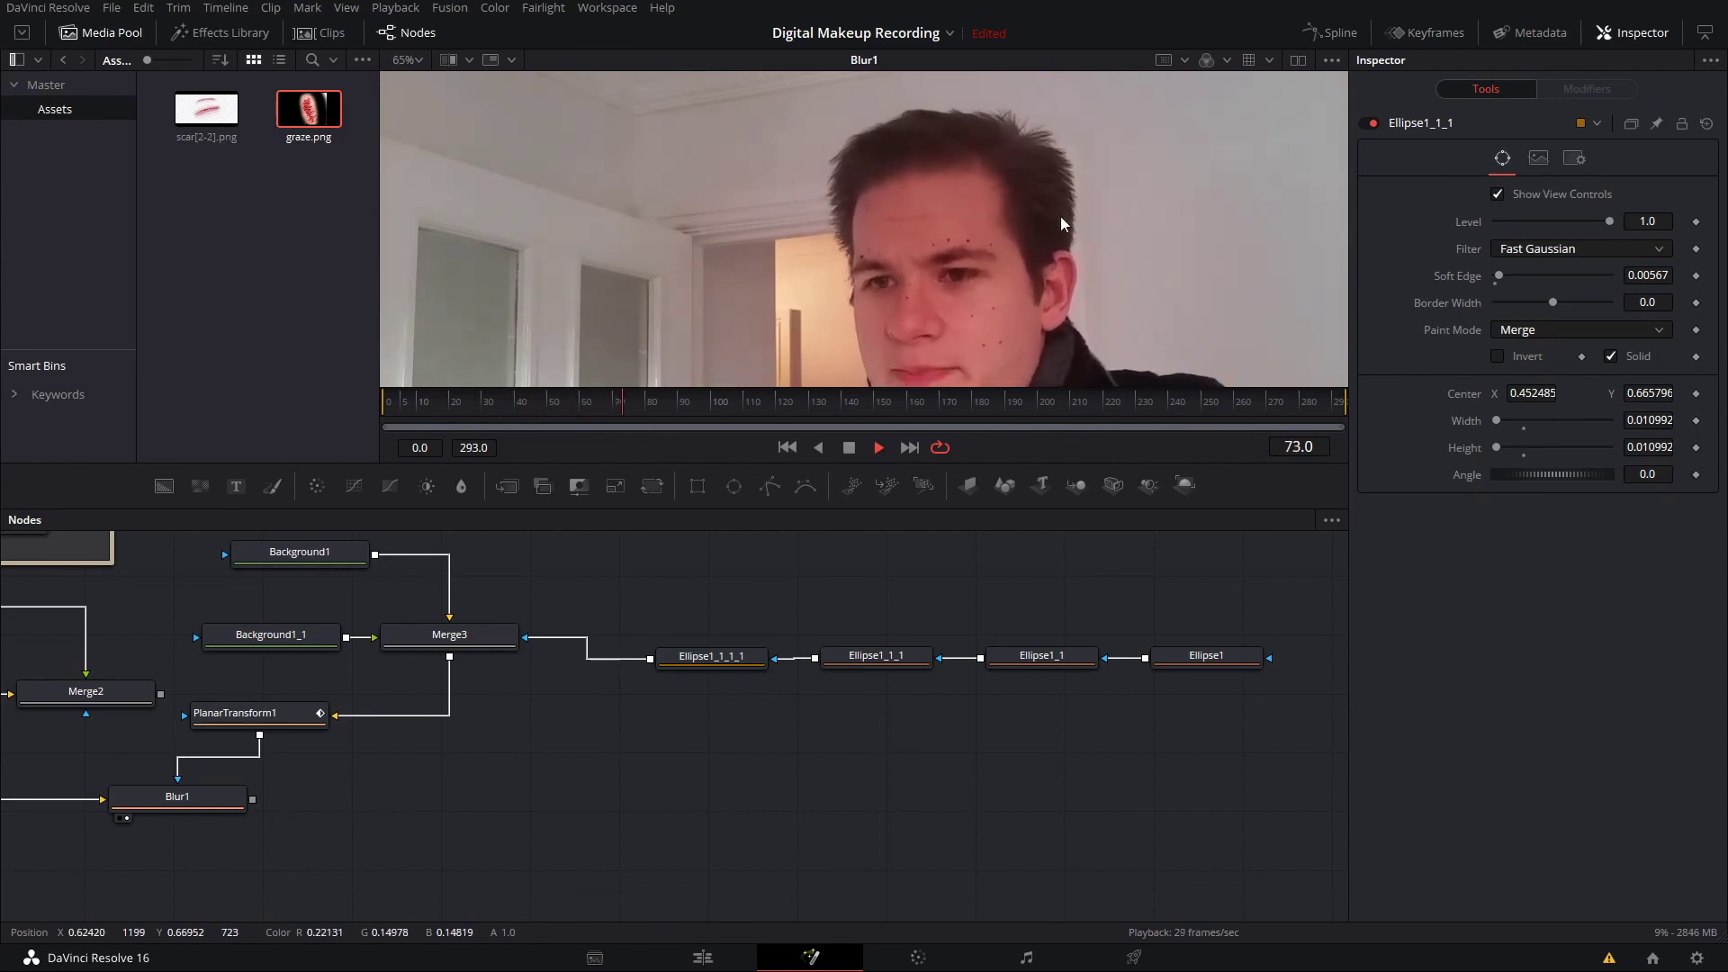
pyautogui.press('space')
pyautogui.scroll(2, 945, 232)
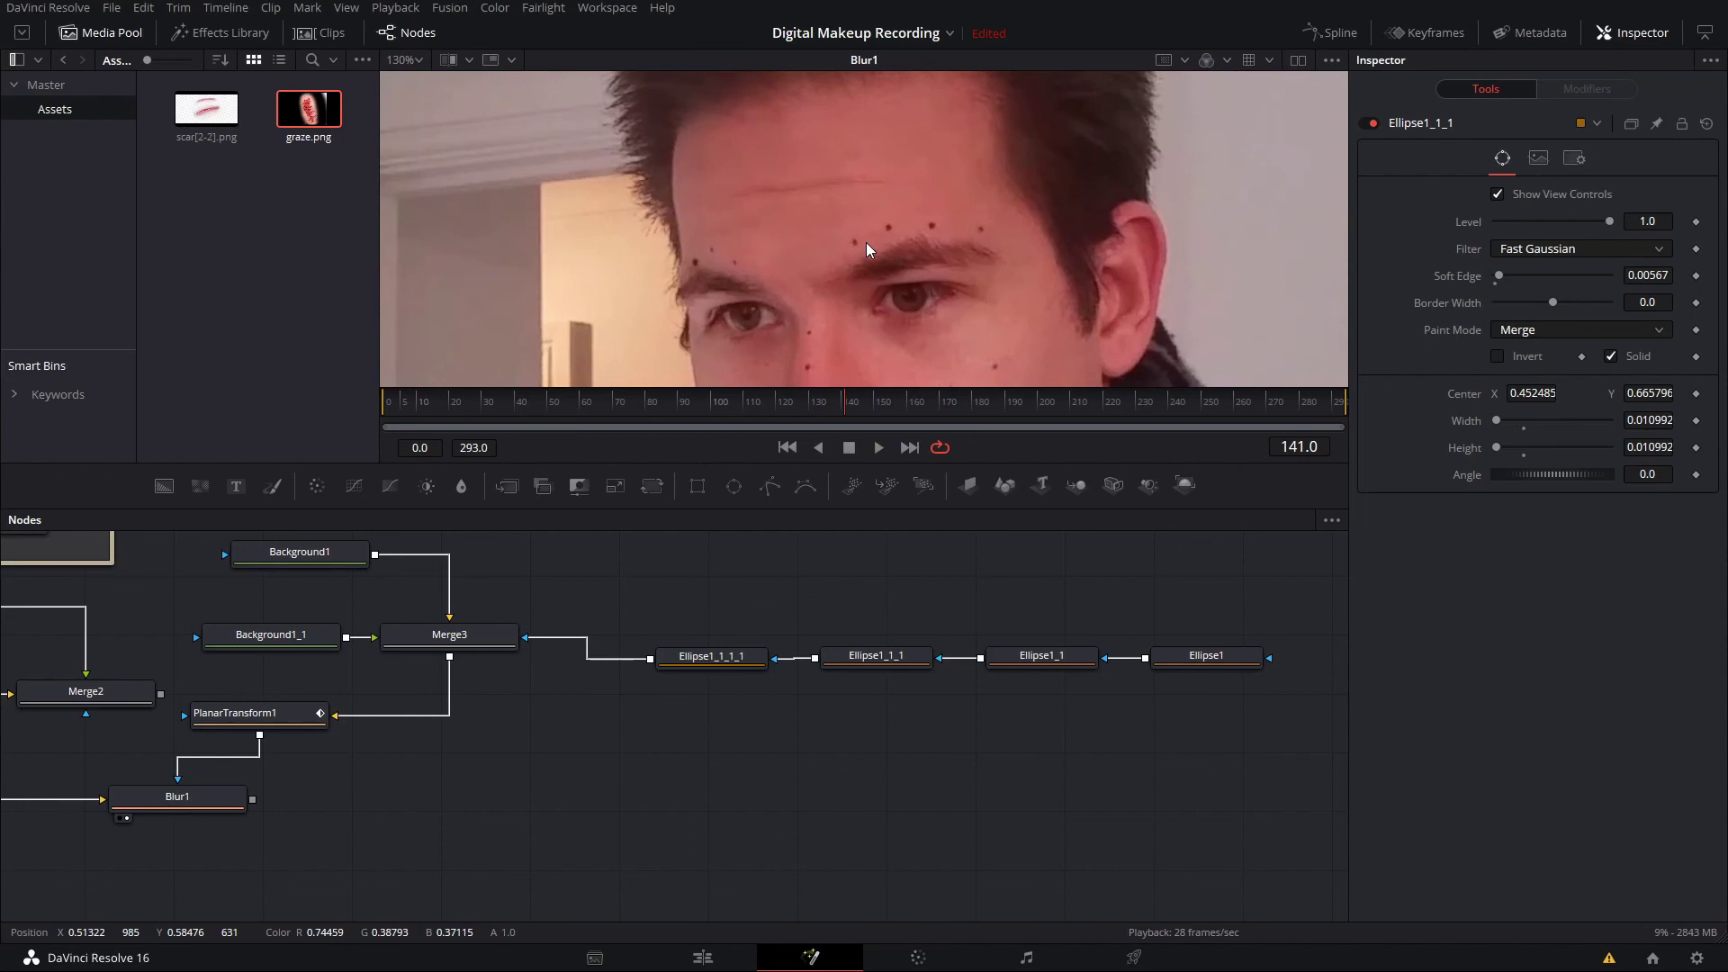
pyautogui.scroll(-3, 846, 225)
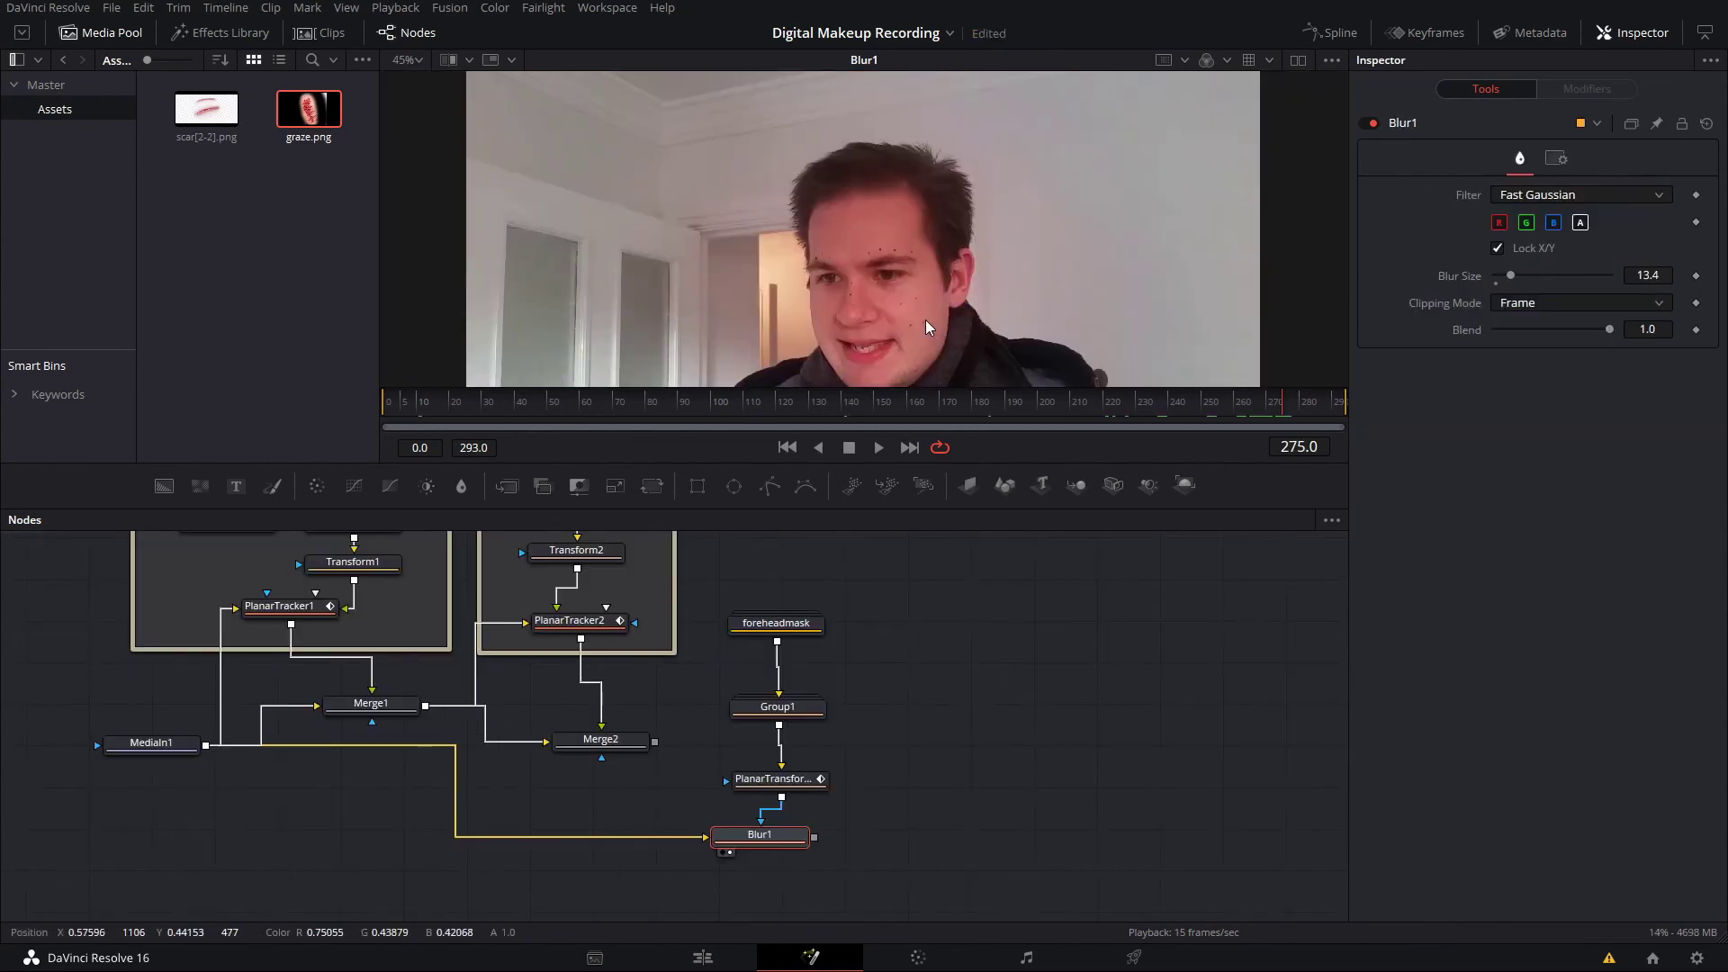
# - Switch PlanarTracker1's operation mode to Track, create a planar transform from it, and place that node beside the forehead mask nodes
pyautogui.scroll(2, 940, 324)
pyautogui.moveTo(860, 268); pyautogui.dragTo(854, 266)
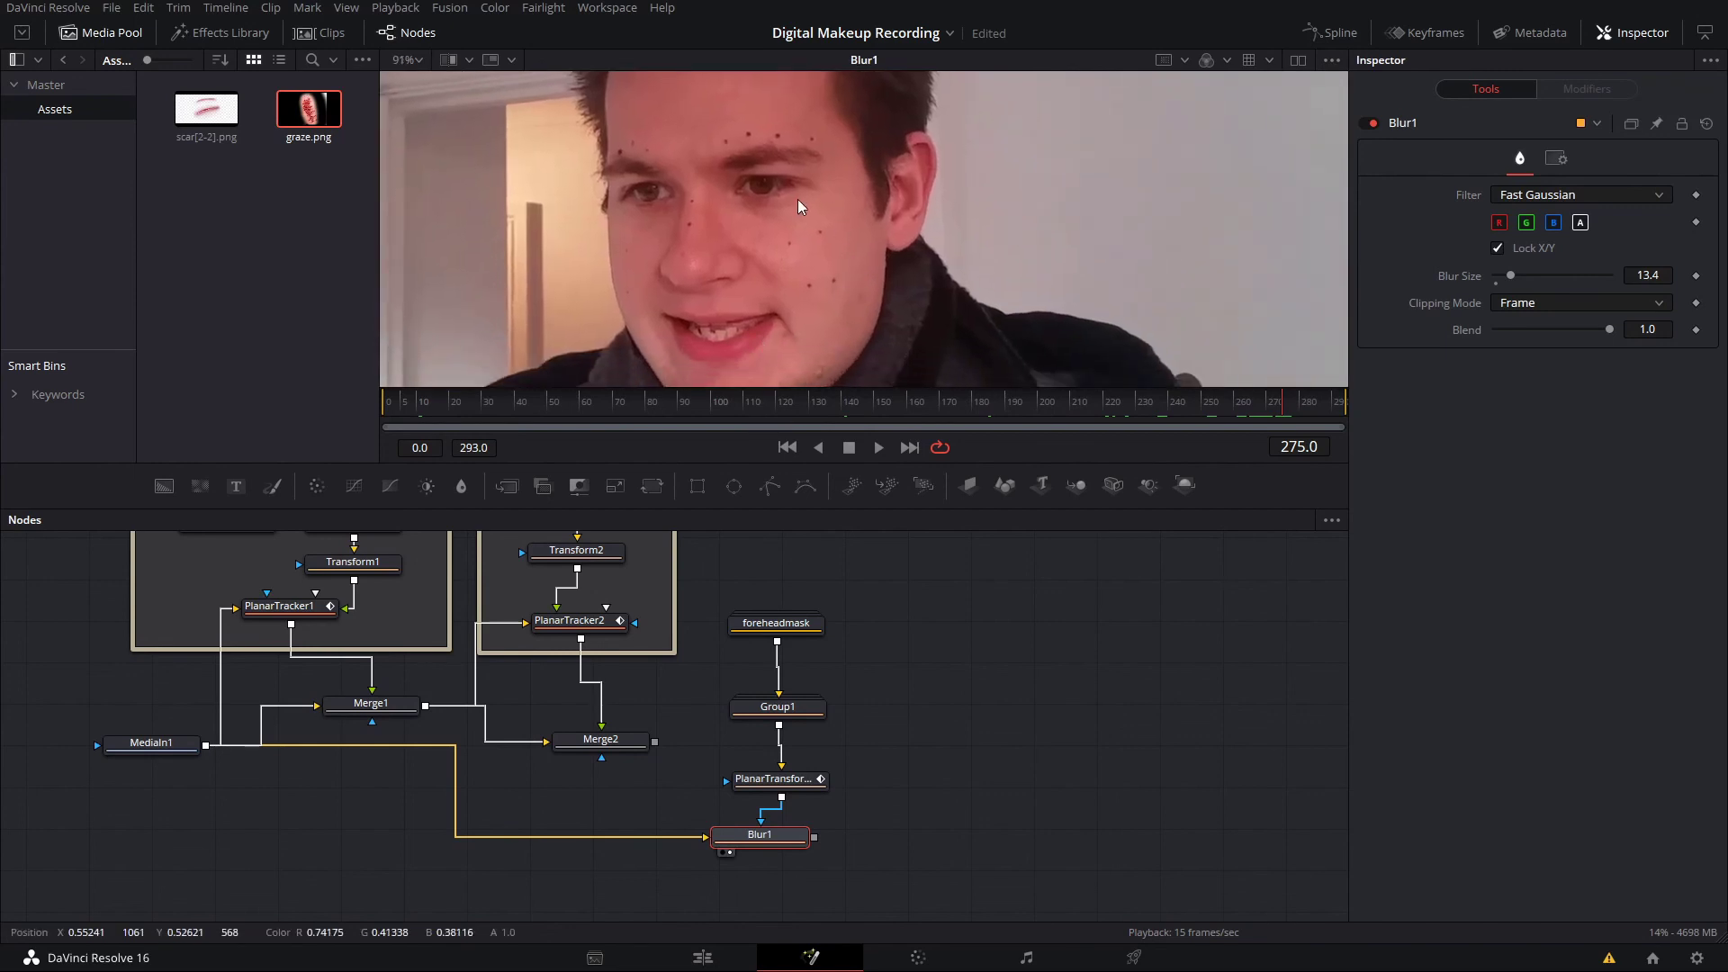
pyautogui.click(309, 616)
pyautogui.moveTo(664, 716); pyautogui.dragTo(815, 878)
pyautogui.click(1522, 198)
pyautogui.click(1542, 218)
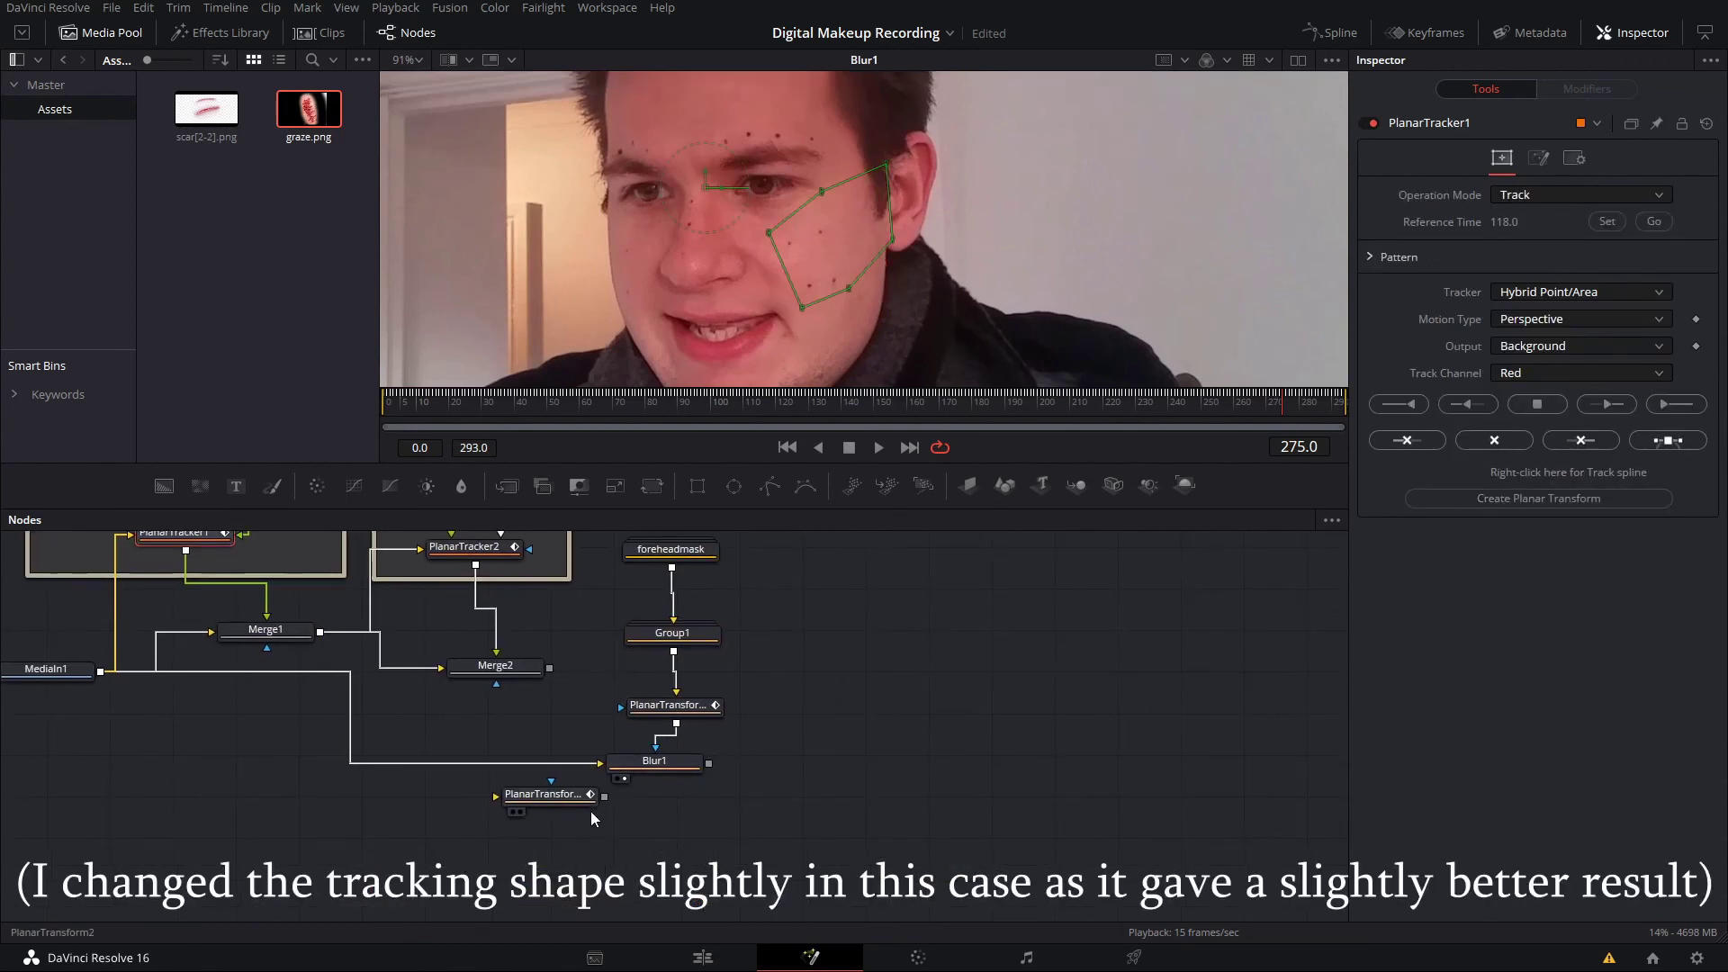
pyautogui.moveTo(576, 794); pyautogui.dragTo(1019, 595)
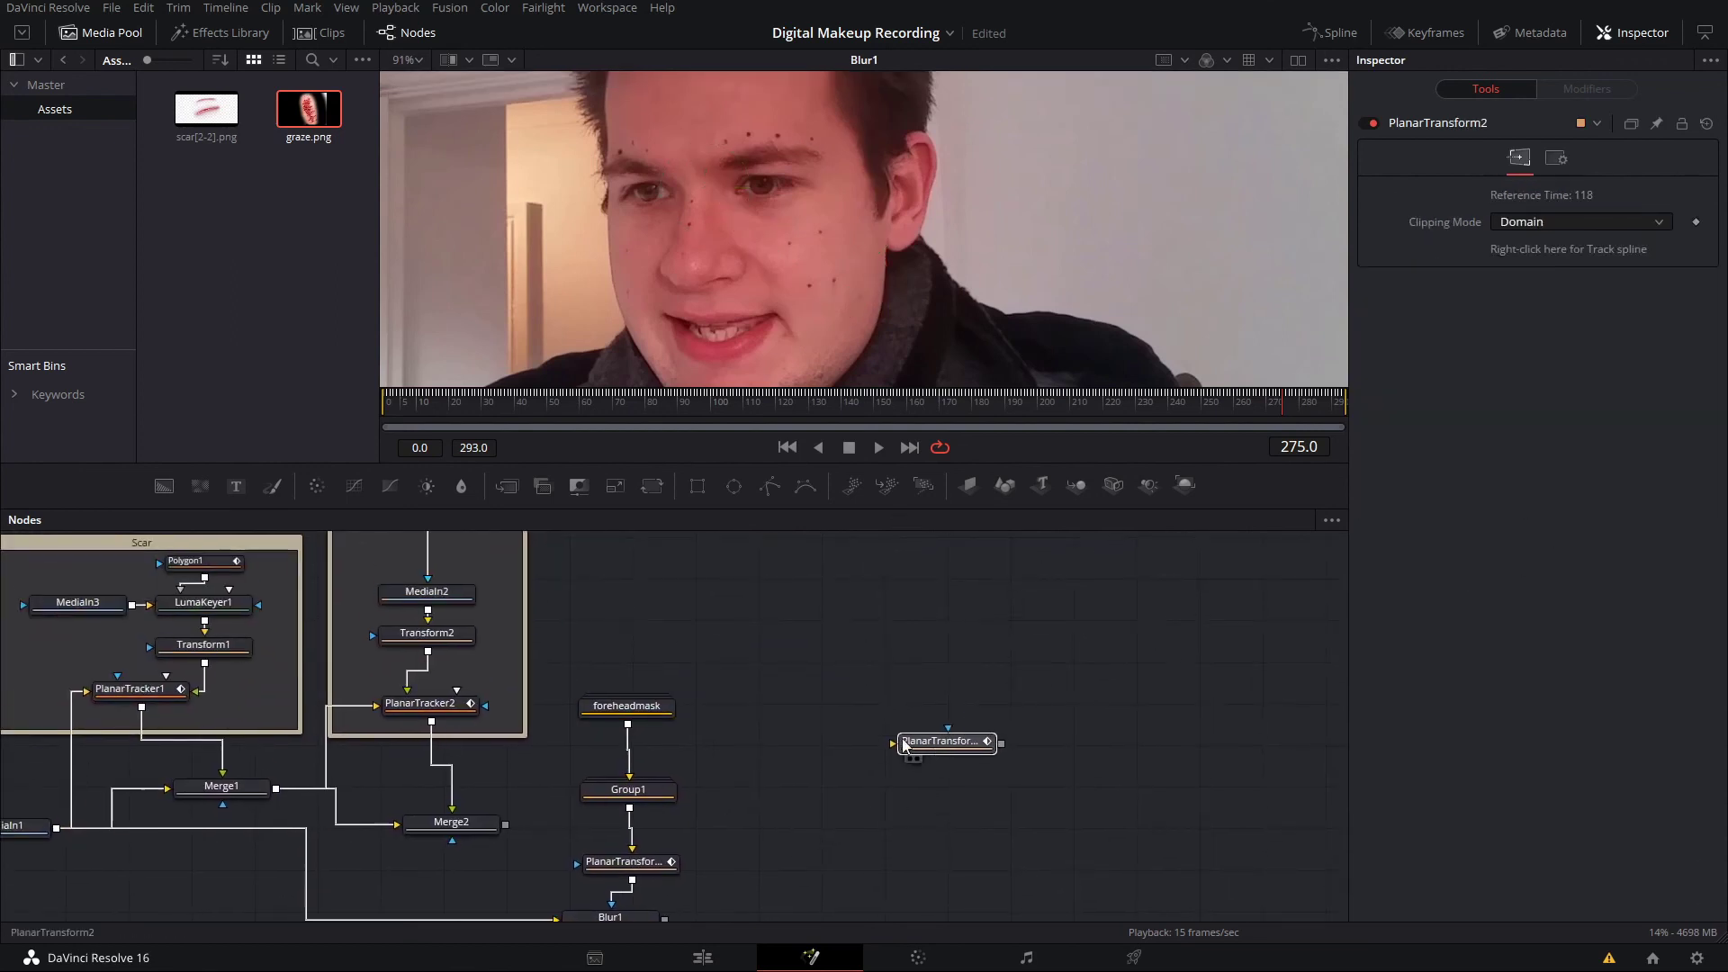
pyautogui.moveTo(946, 752); pyautogui.dragTo(854, 792)
# - Set PlanarTracker1's operation mode back to Corner Pin
pyautogui.click(162, 690)
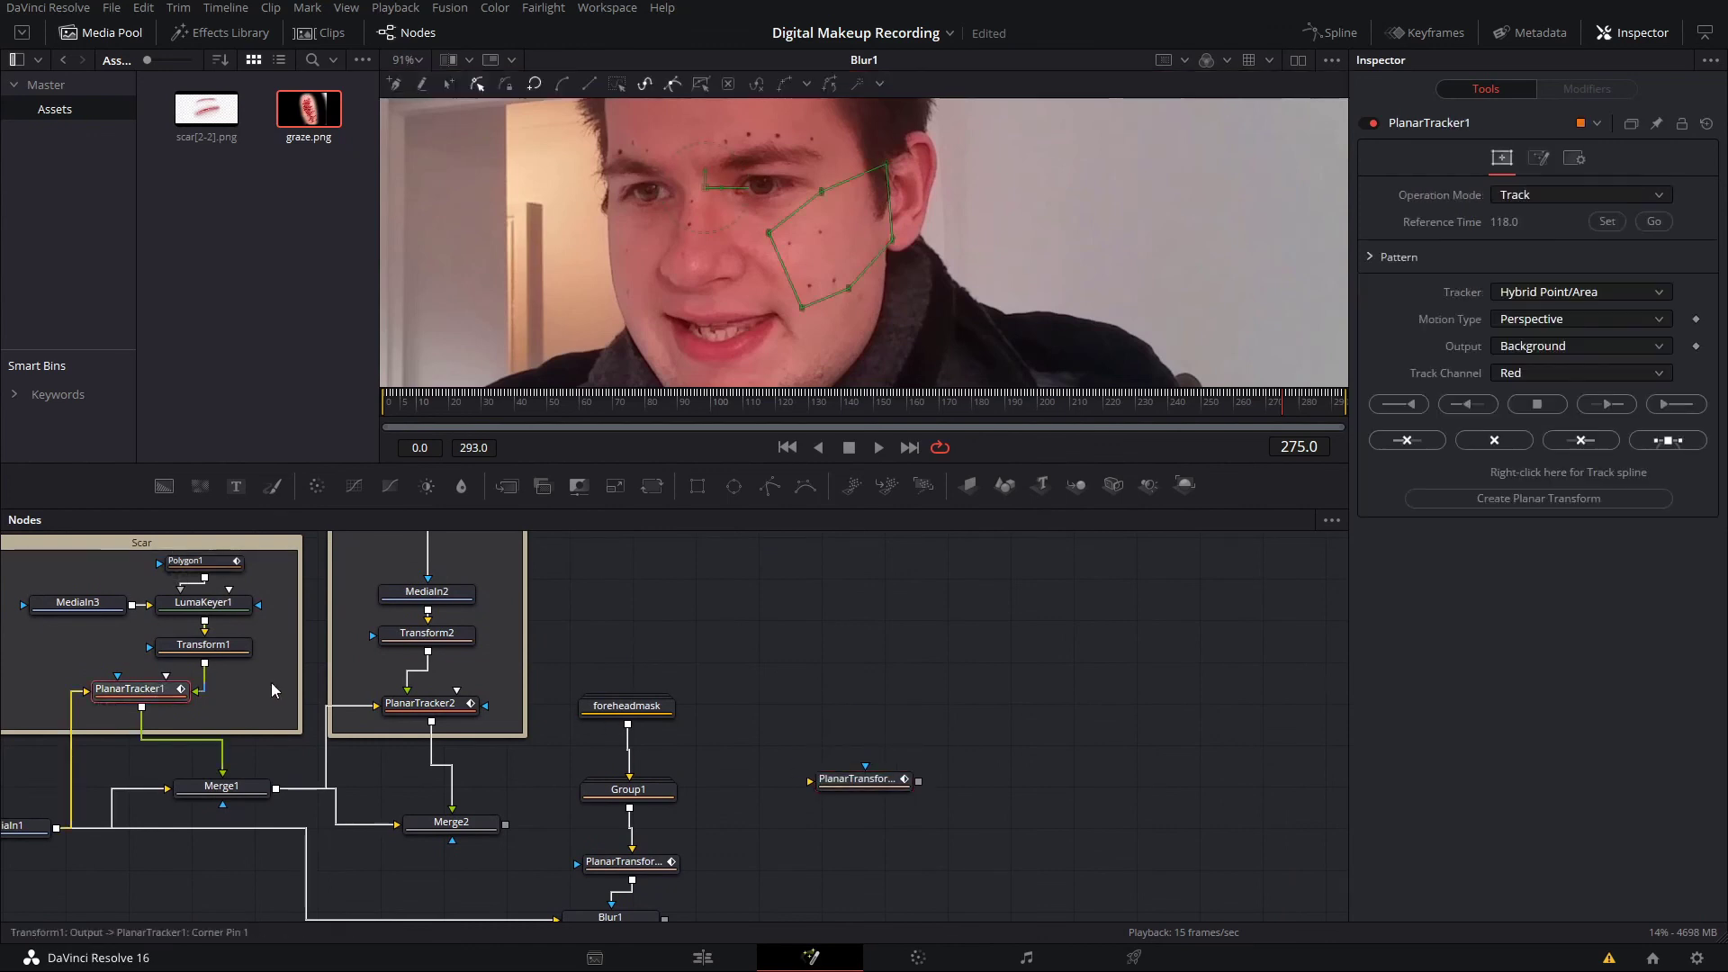
pyautogui.click(1520, 197)
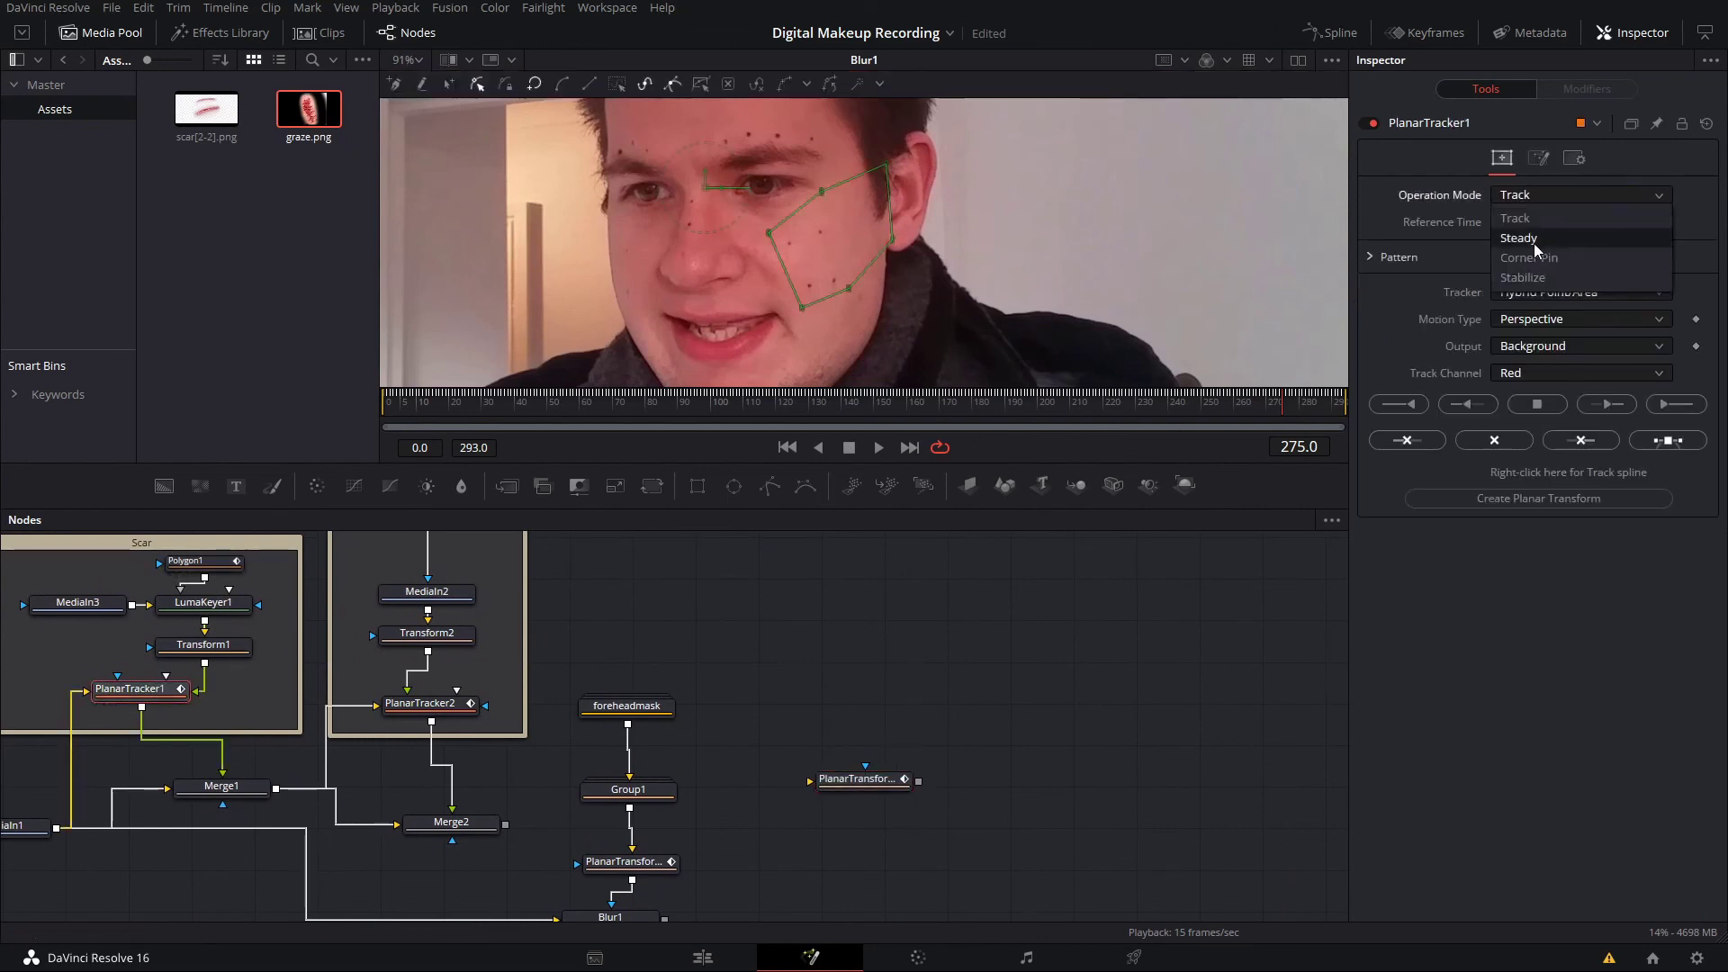
pyautogui.click(1538, 261)
pyautogui.scroll(-3, 1125, 575)
pyautogui.hscroll(3, 1125, 574)
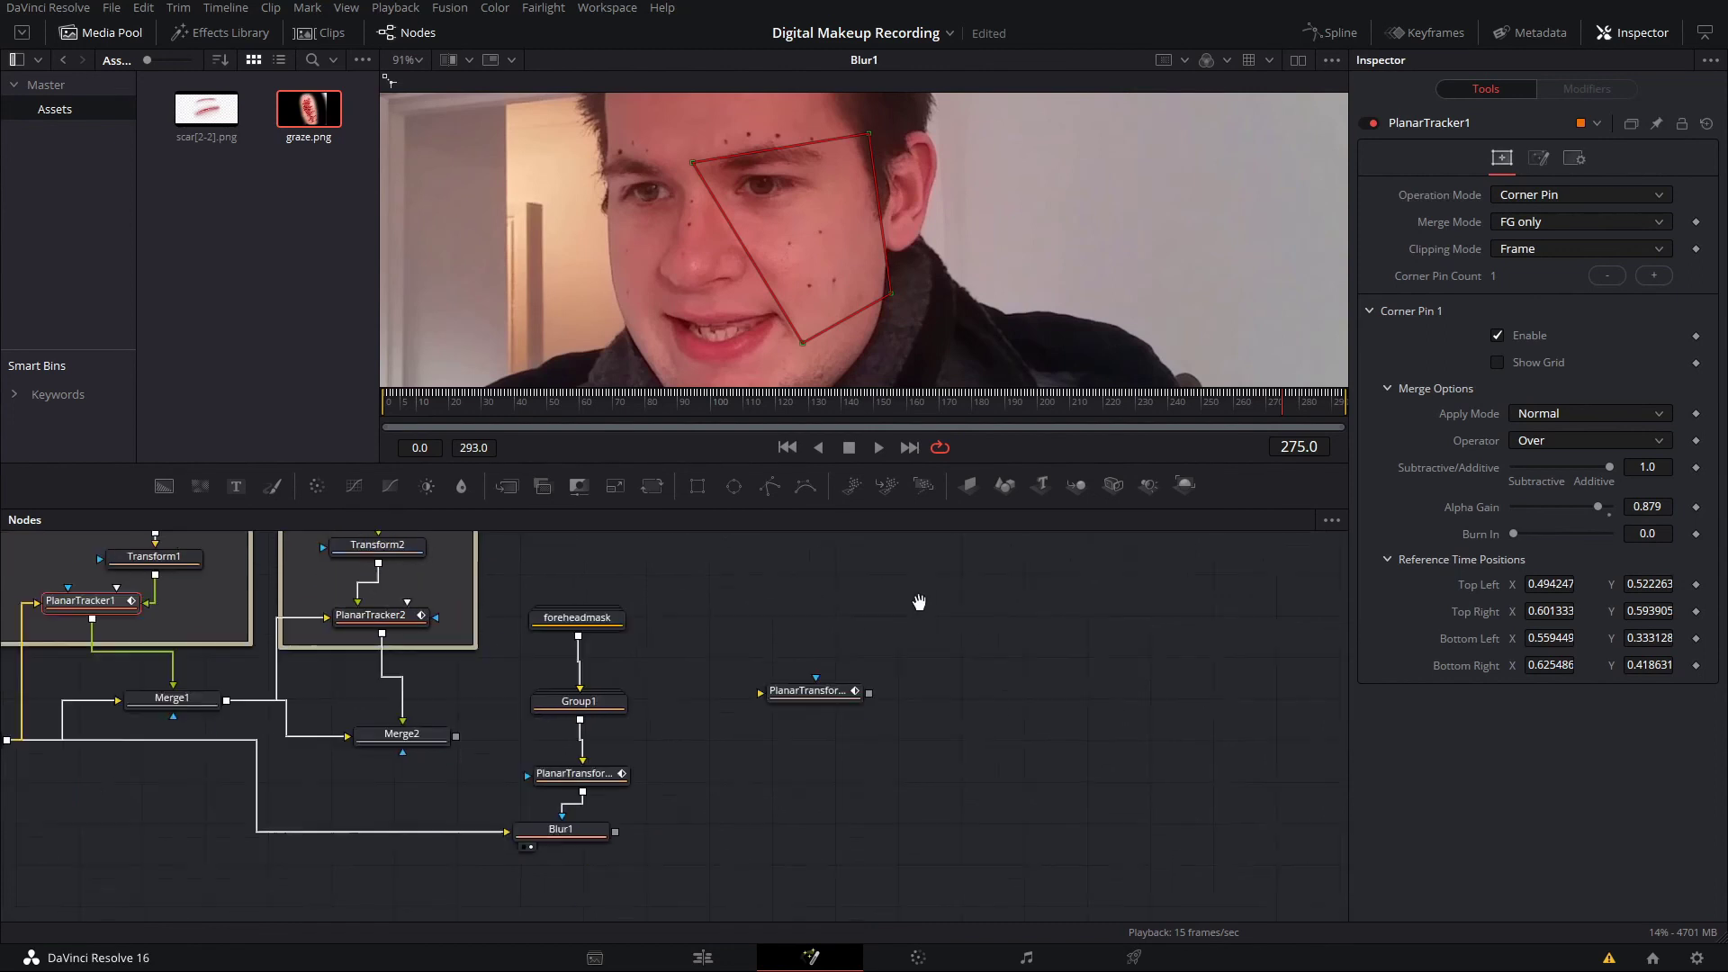
# - Duplicate Blur1 and place the copy directly after it in the chain
pyautogui.click(529, 799)
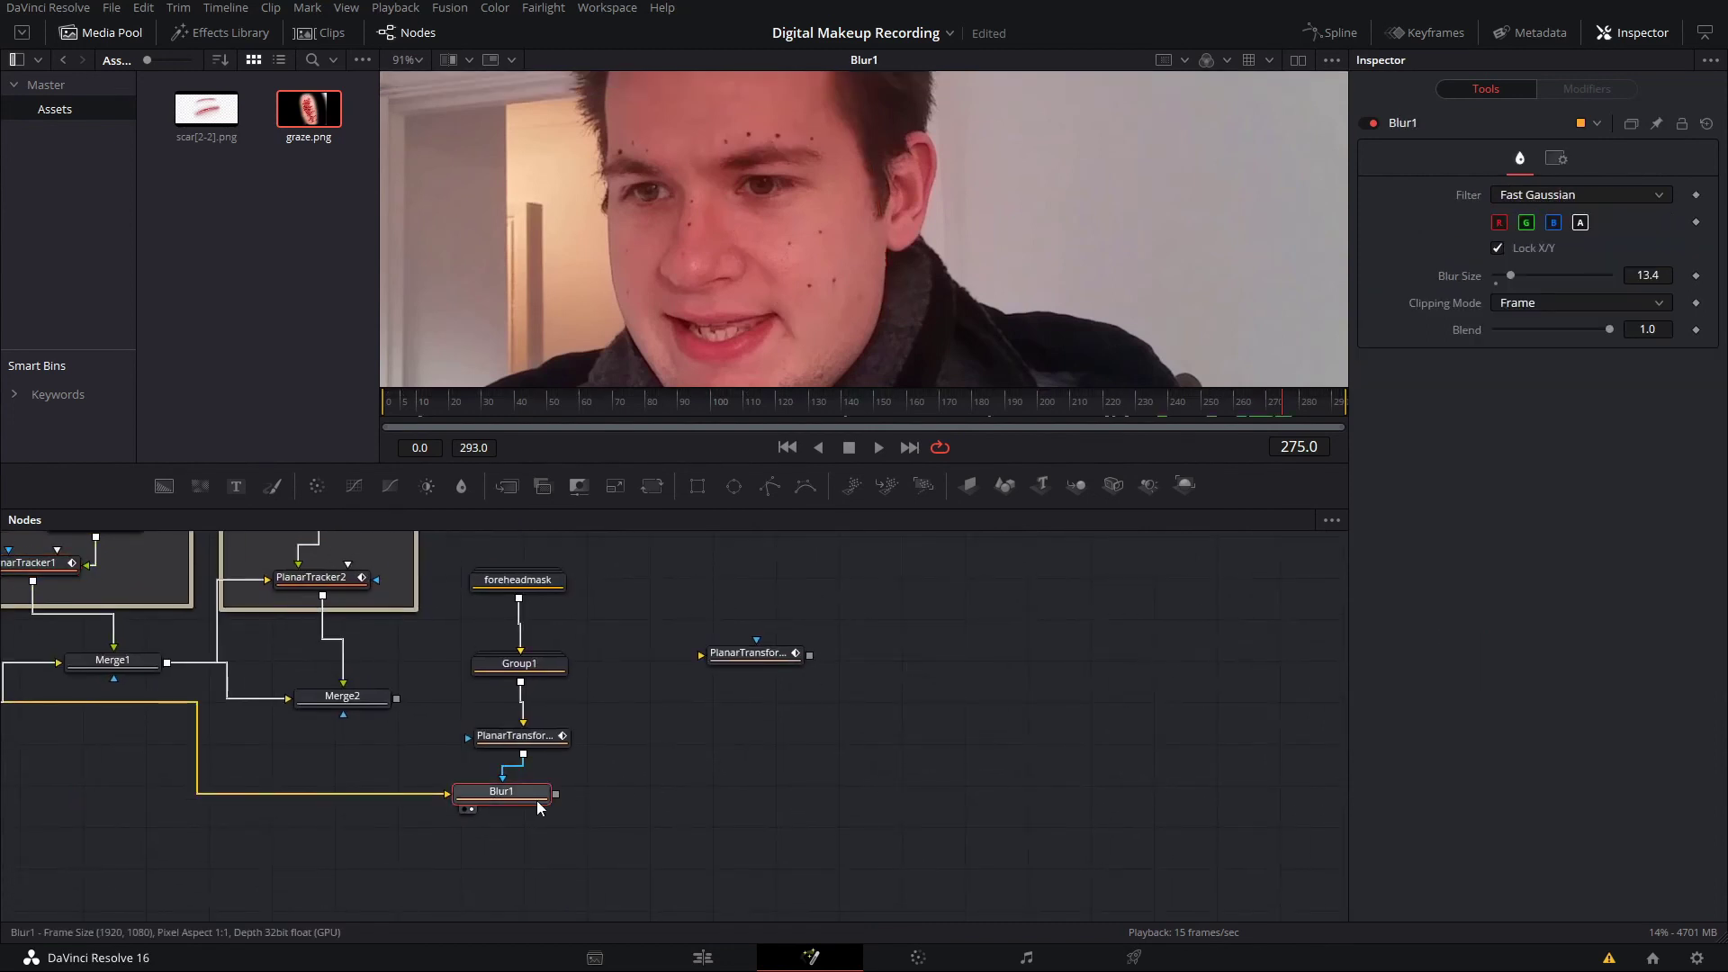
pyautogui.click(522, 794)
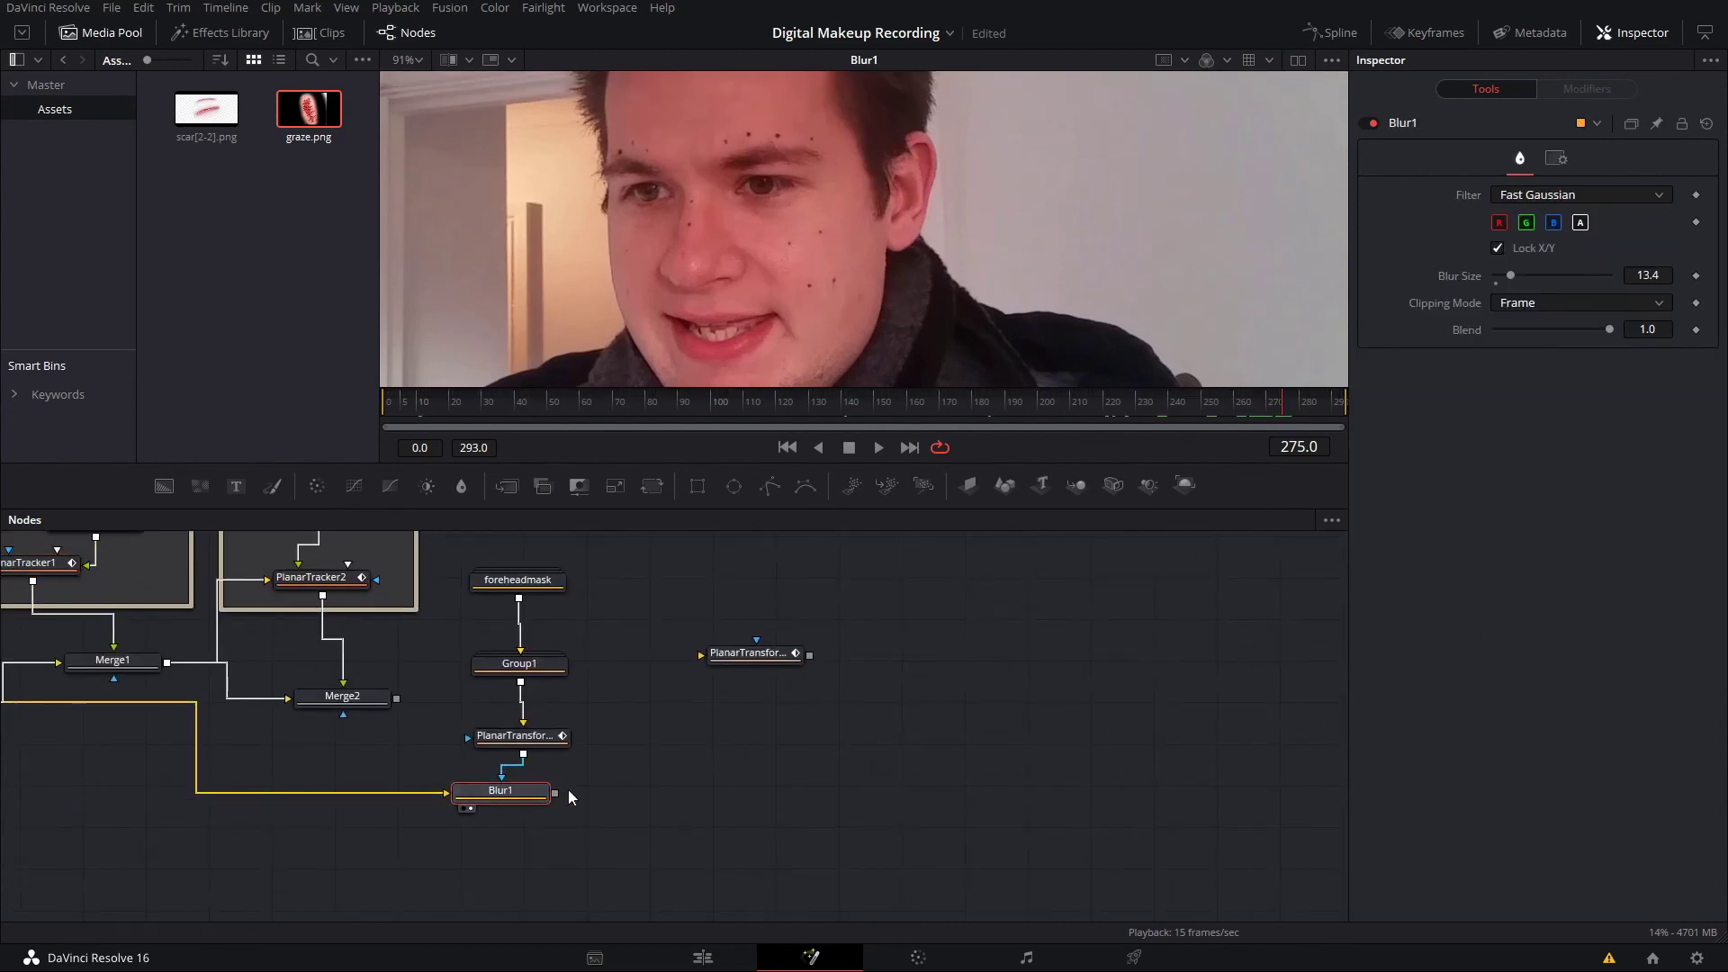
pyautogui.hotkey('ctrl', 'c')
pyautogui.hotkey('ctrl', 'v')
pyautogui.moveTo(630, 792); pyautogui.dragTo(705, 792)
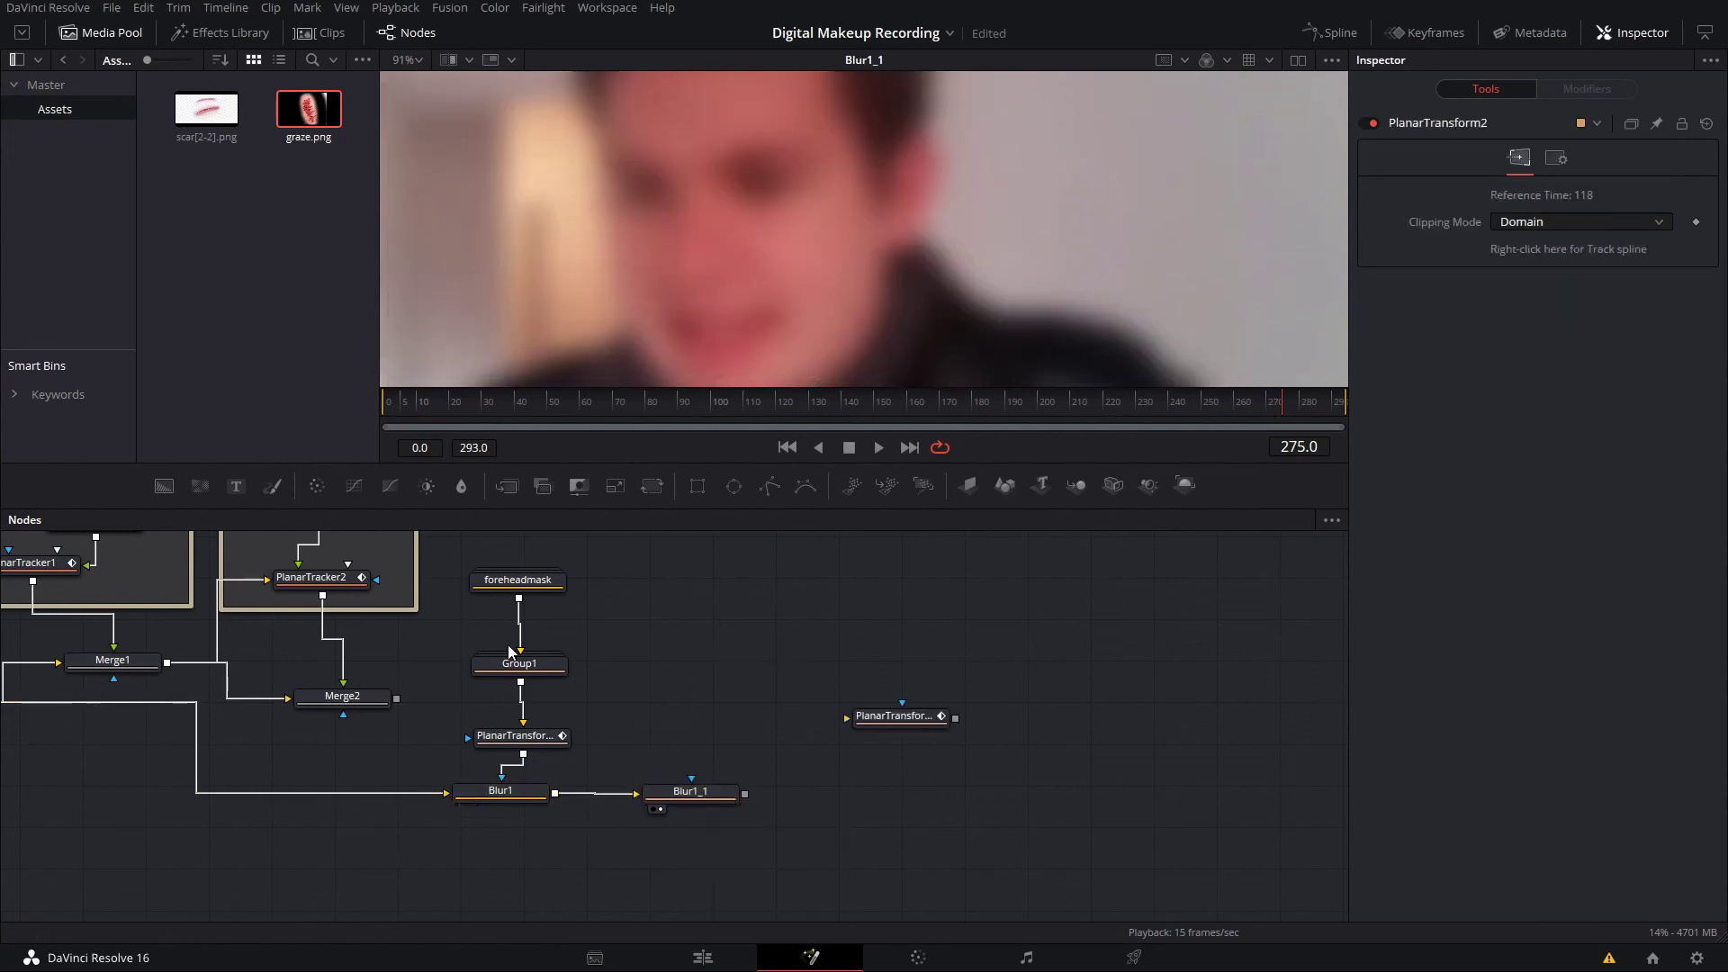
# - Expand Group1 and the foreheadmask group to review their nodes, and collapse both again
pyautogui.doubleClick(529, 662)
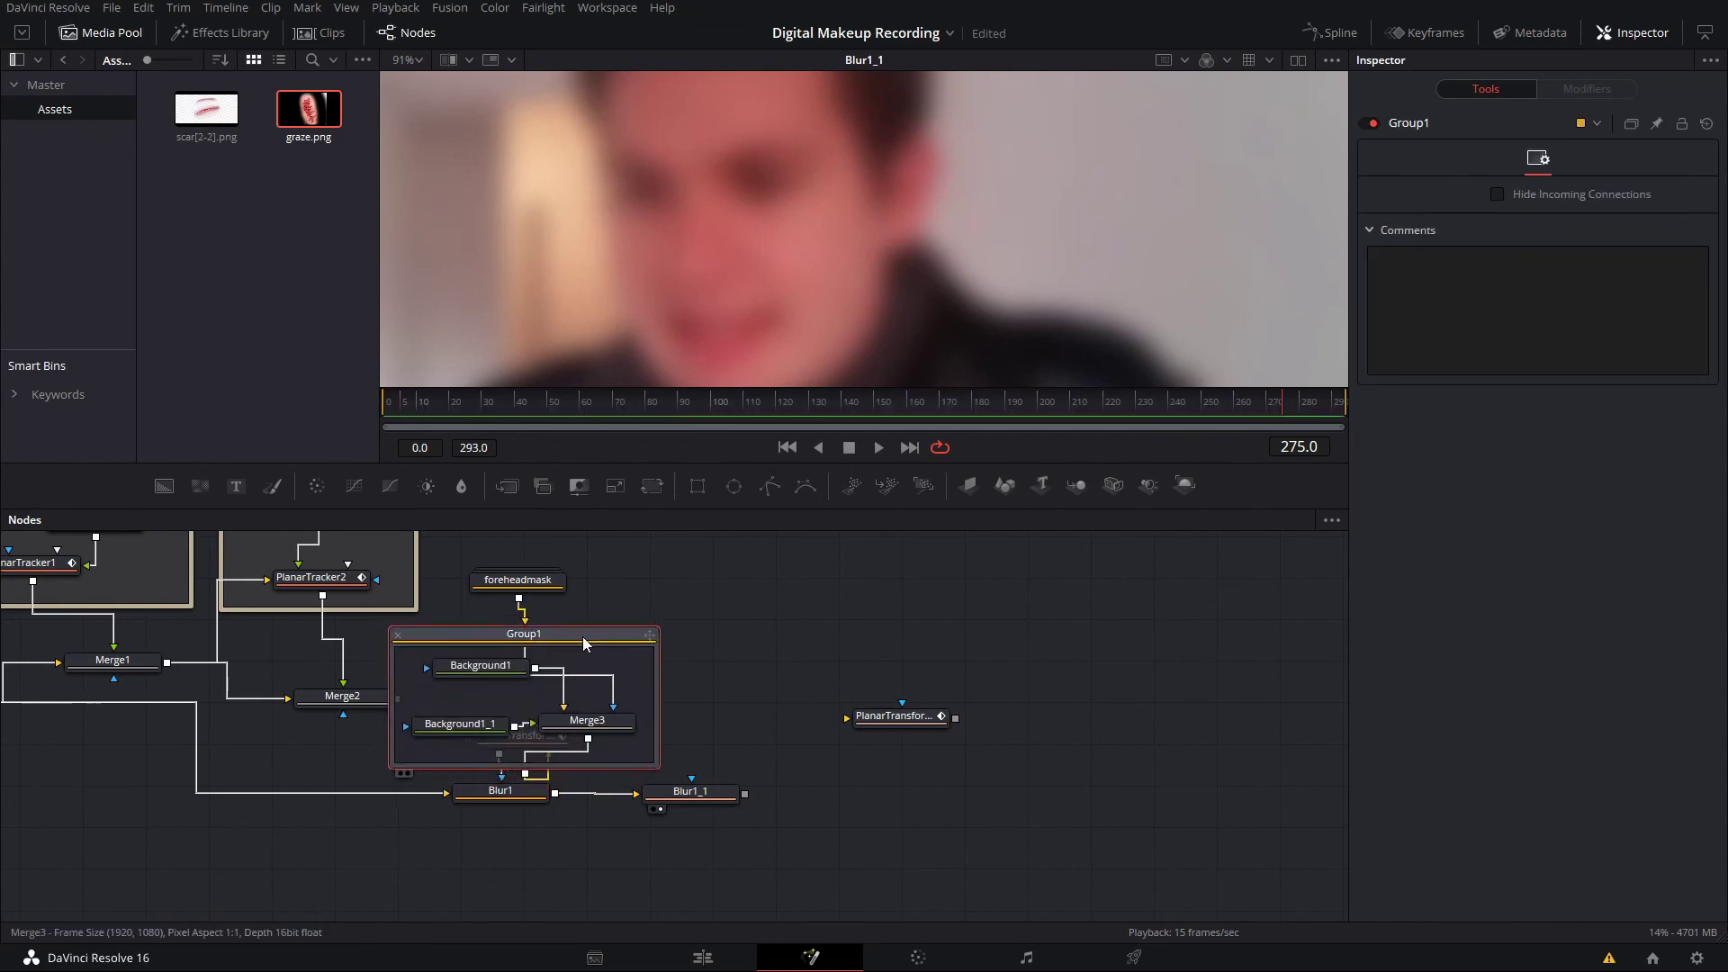
pyautogui.click(397, 635)
pyautogui.moveTo(532, 586); pyautogui.dragTo(535, 595)
pyautogui.doubleClick(534, 595)
pyautogui.click(291, 572)
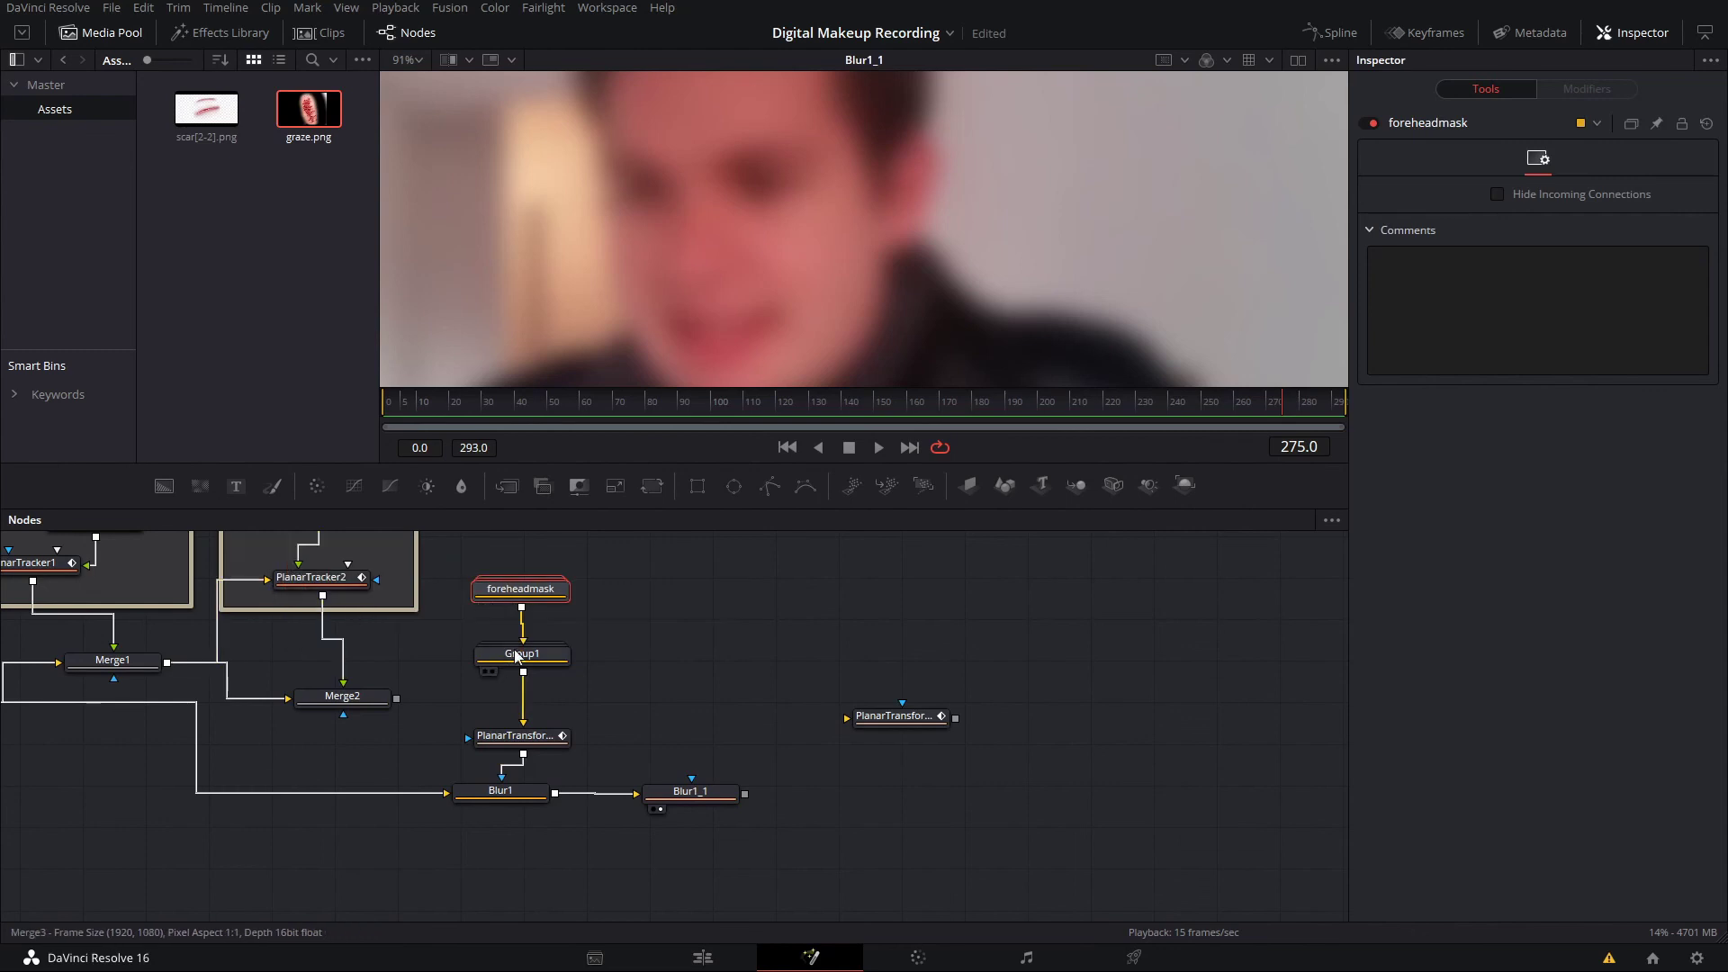
pyautogui.doubleClick(522, 654)
pyautogui.click(394, 635)
# - Duplicate Group1 and connect the copy through PlanarTransform2 to the mask input of Blur1_1
pyautogui.moveTo(533, 657); pyautogui.dragTo(537, 674)
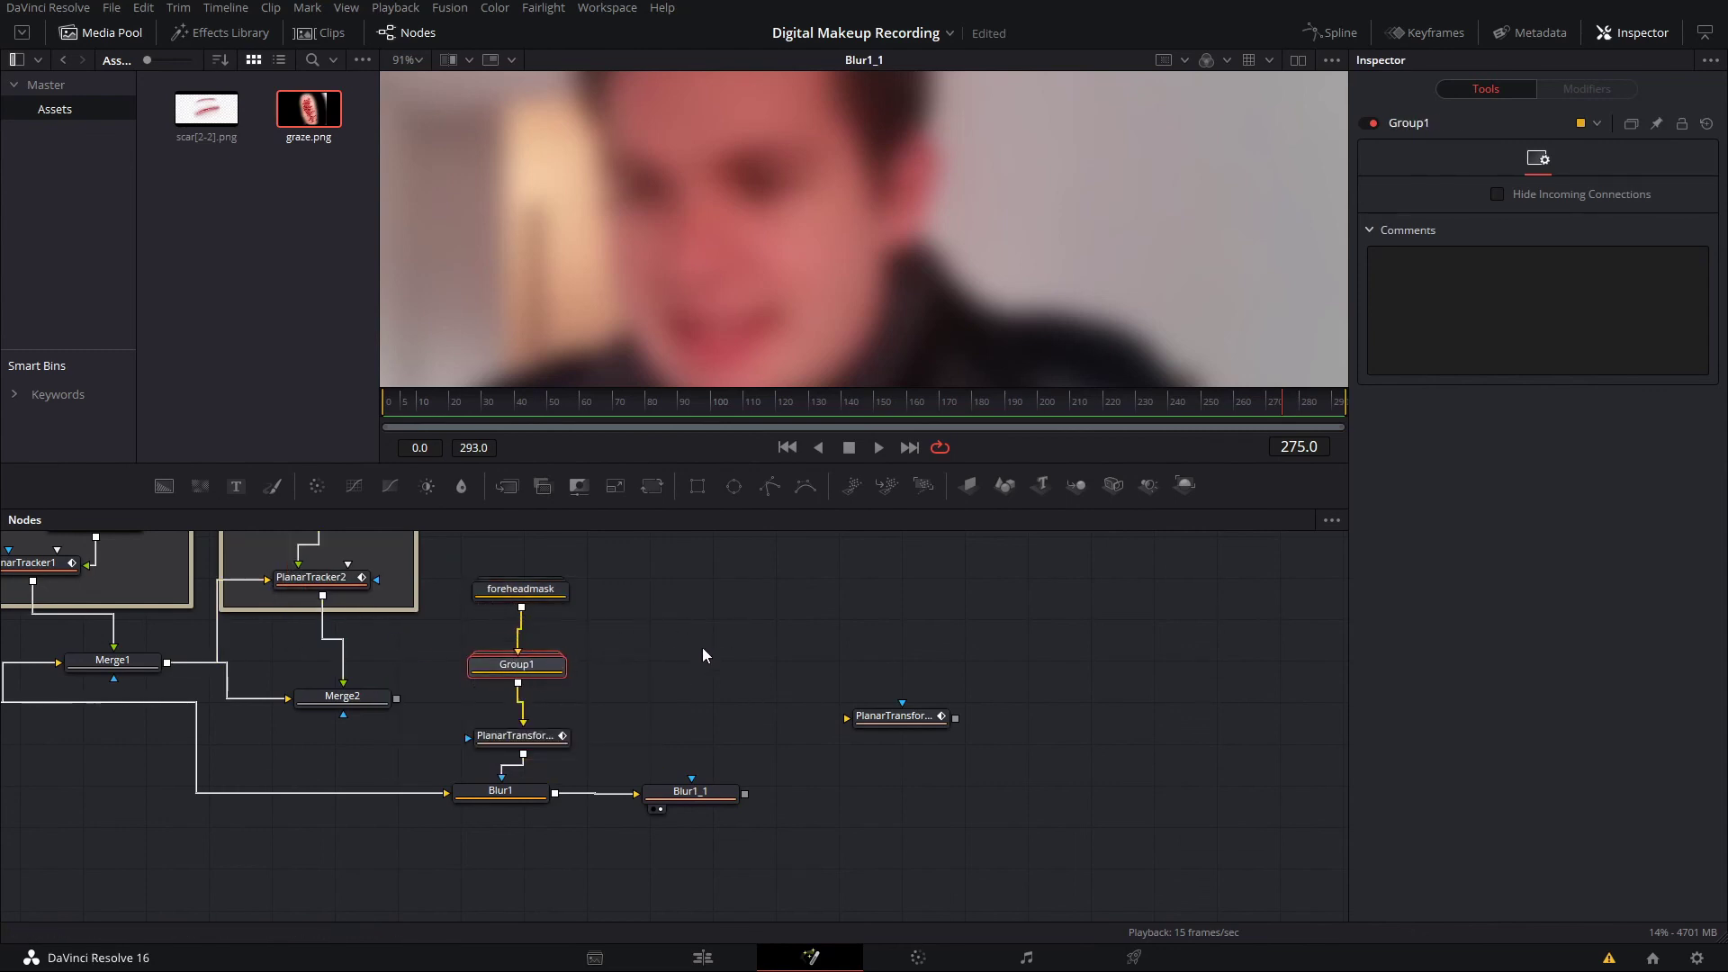
pyautogui.hotkey('ctrl', 'c')
pyautogui.hotkey('ctrl', 'v')
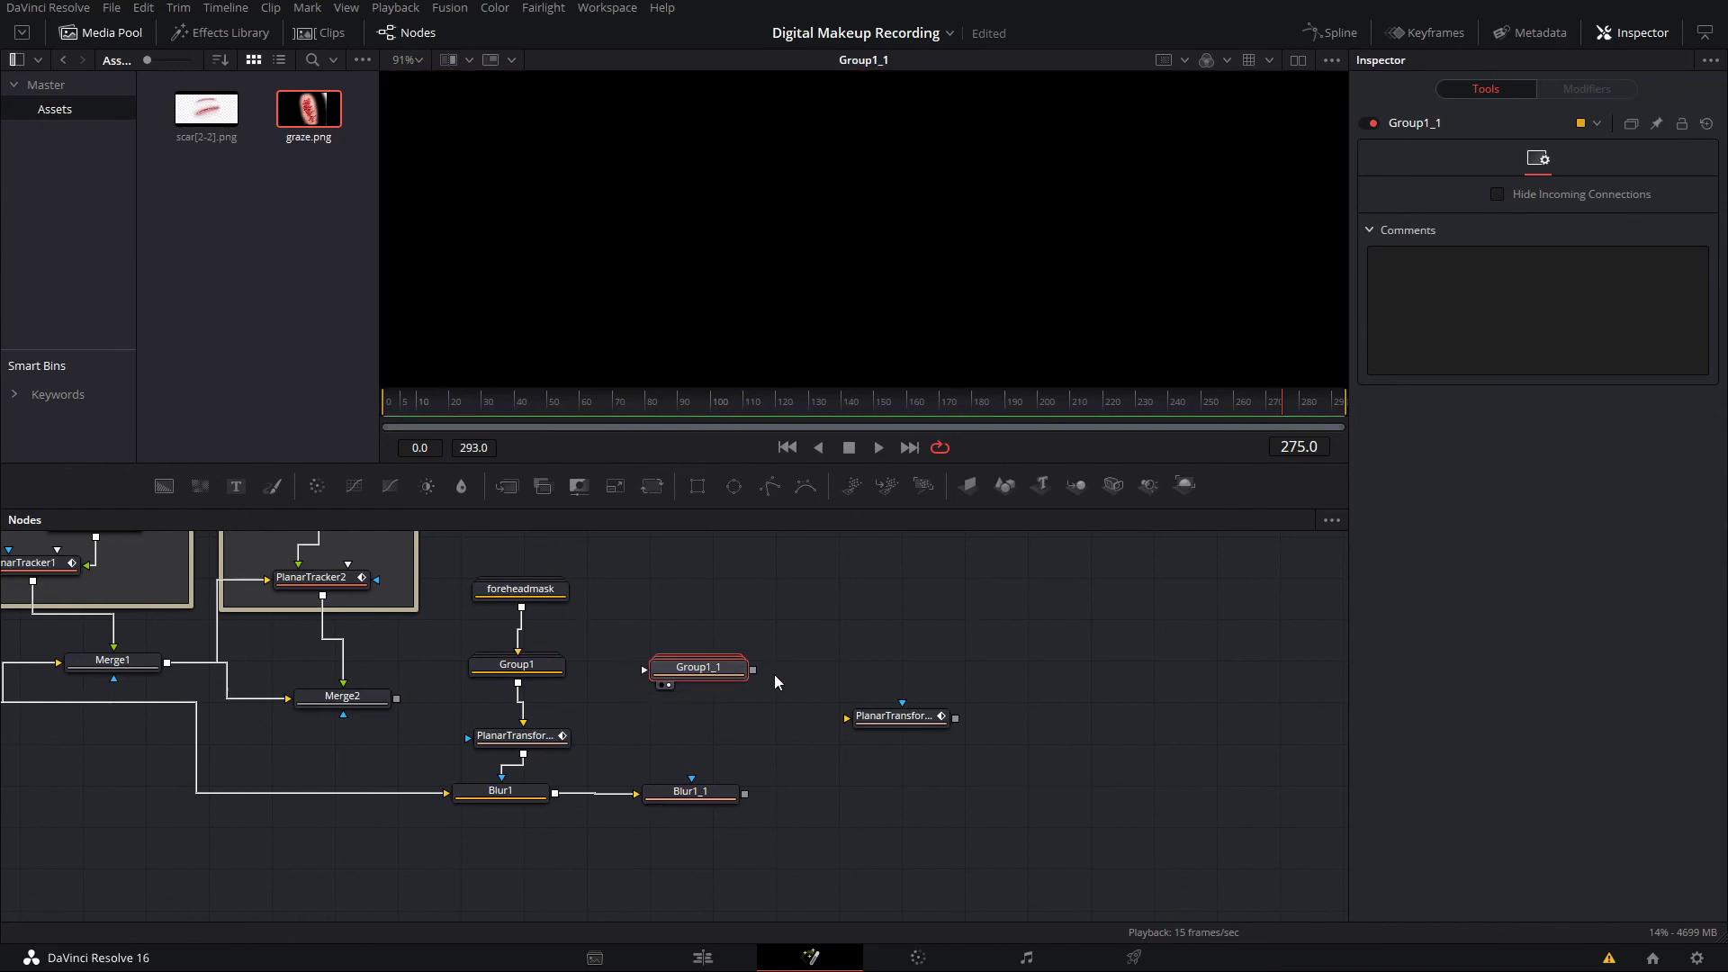
pyautogui.moveTo(754, 670); pyautogui.dragTo(698, 735)
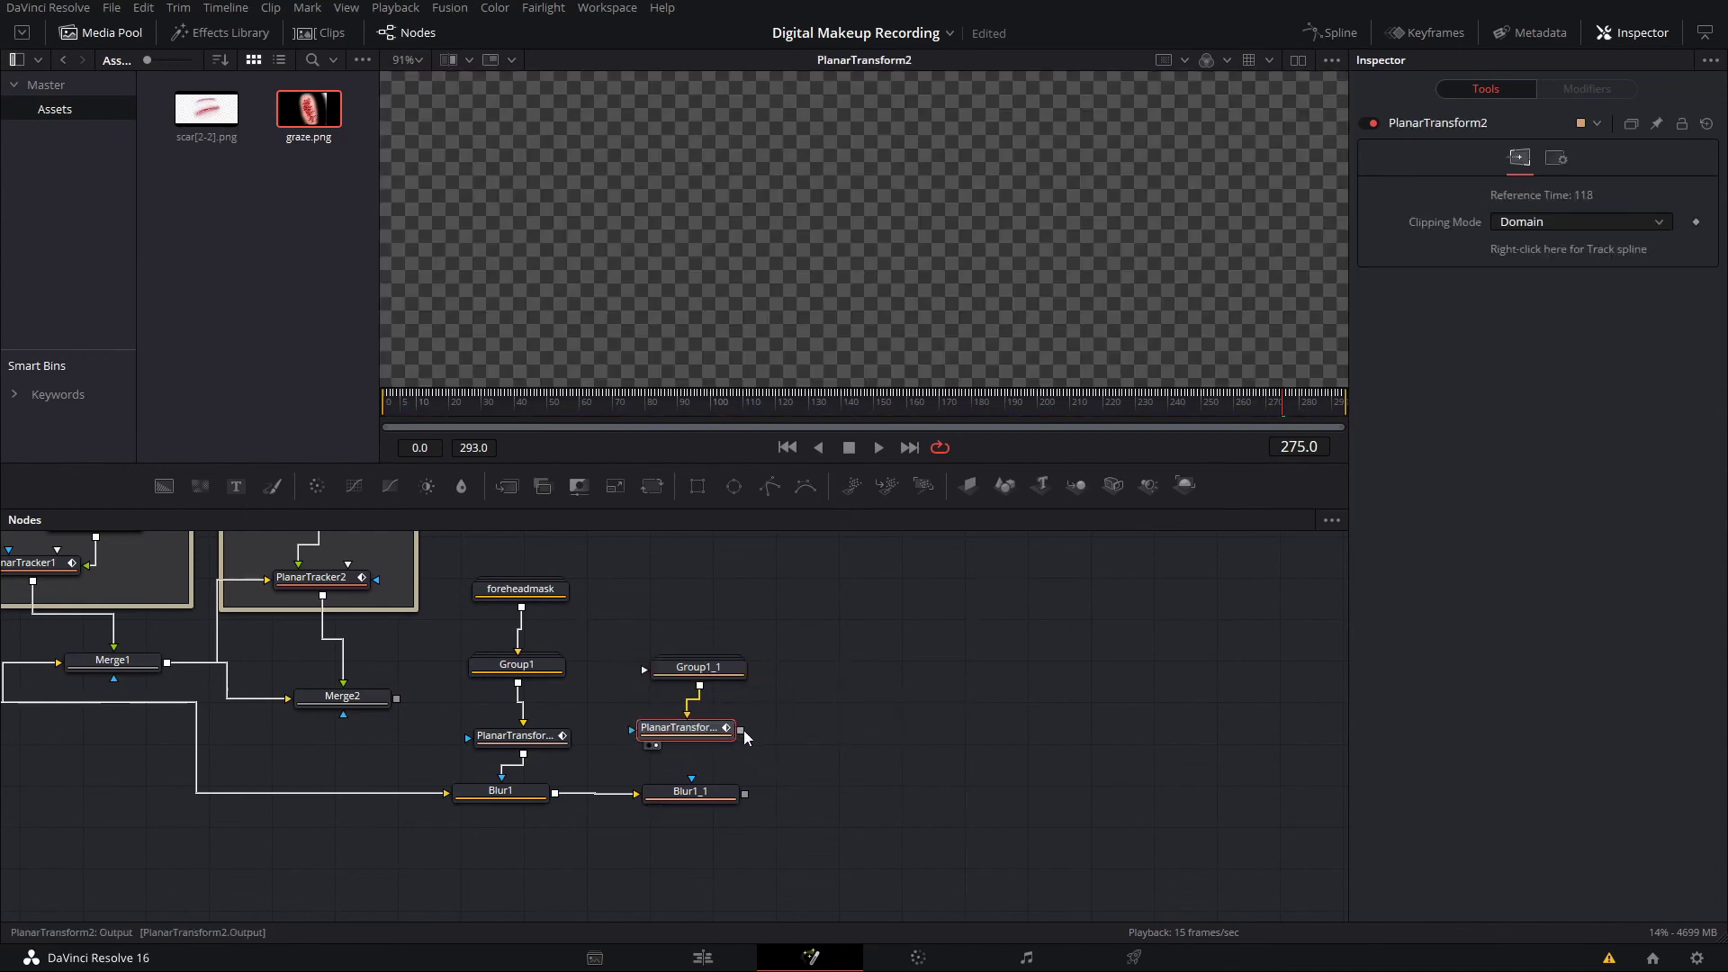
pyautogui.scroll(-5, 942, 261)
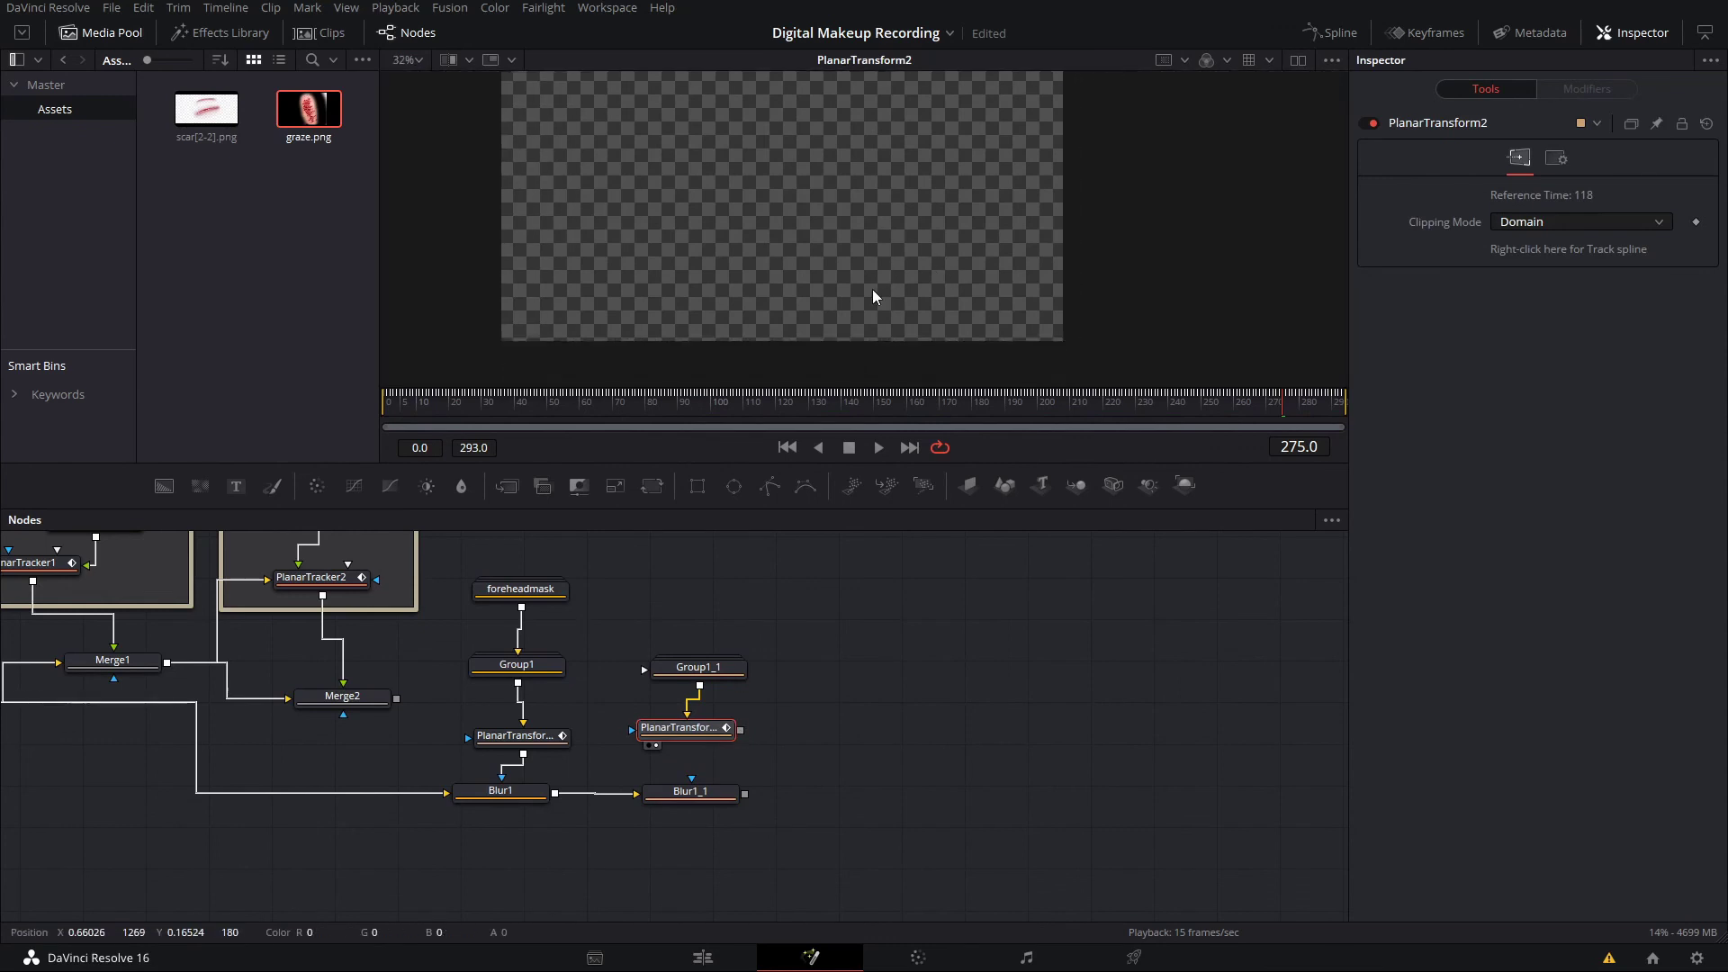
pyautogui.moveTo(745, 734); pyautogui.dragTo(691, 780)
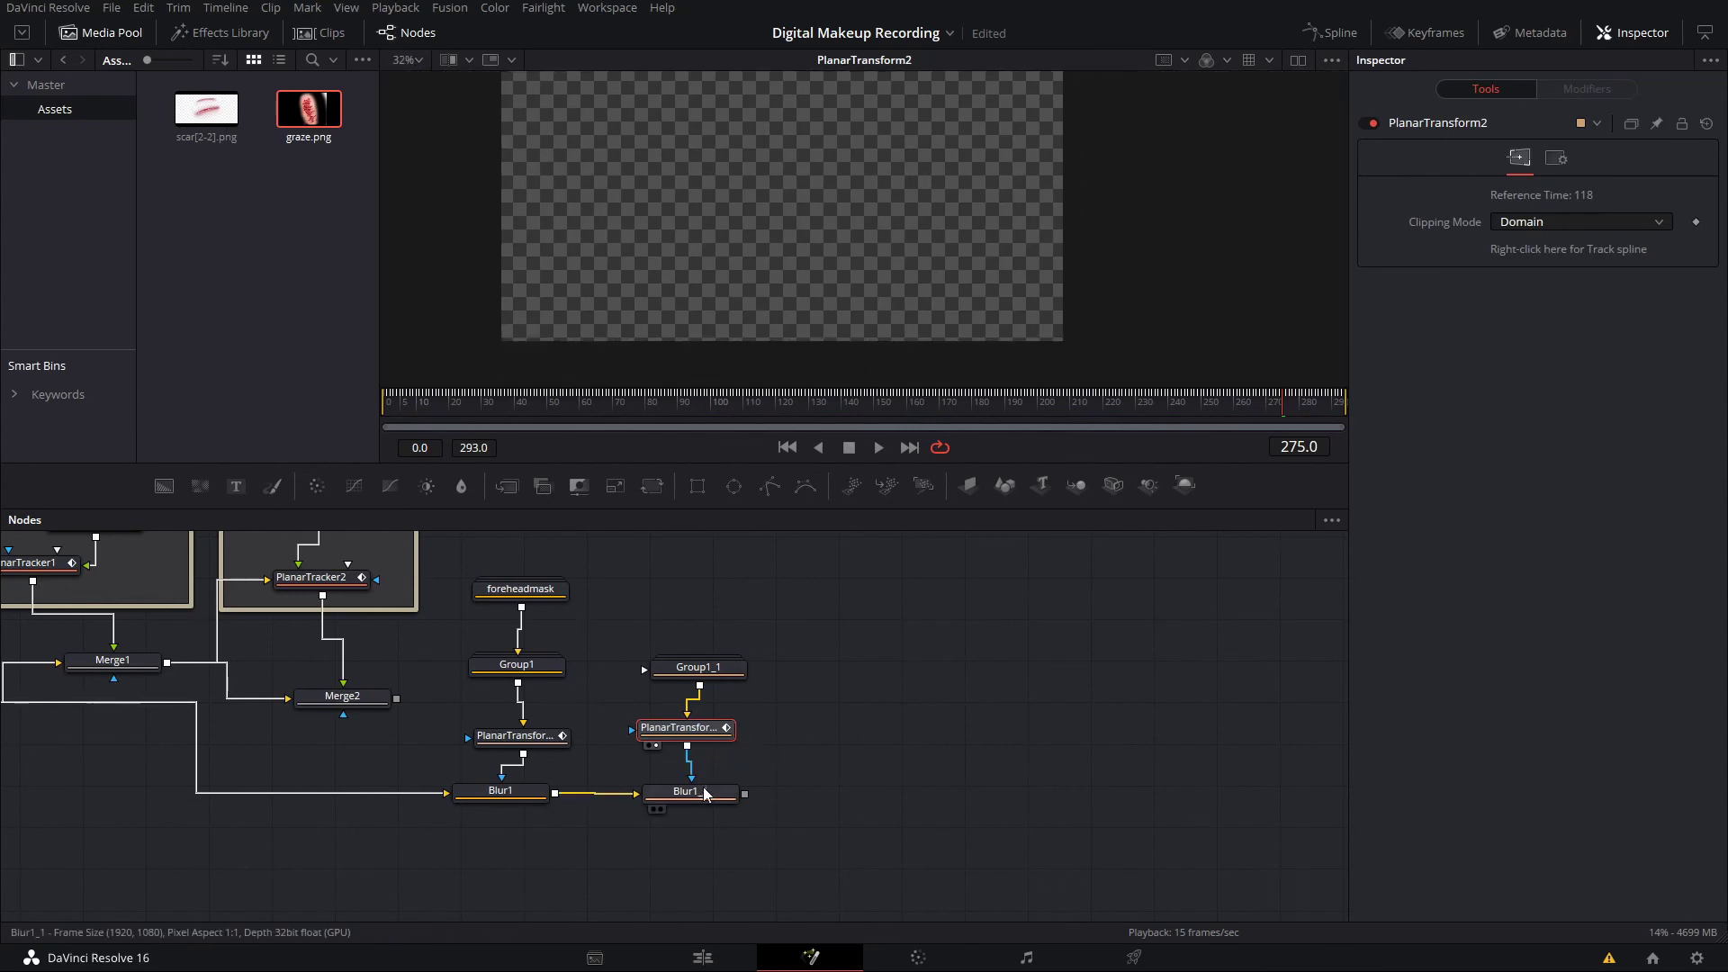
# - Play back the PlanarTransform2 output to check how the background follows the cheek track
pyautogui.press('space')
pyautogui.scroll(-1, 925, 239)
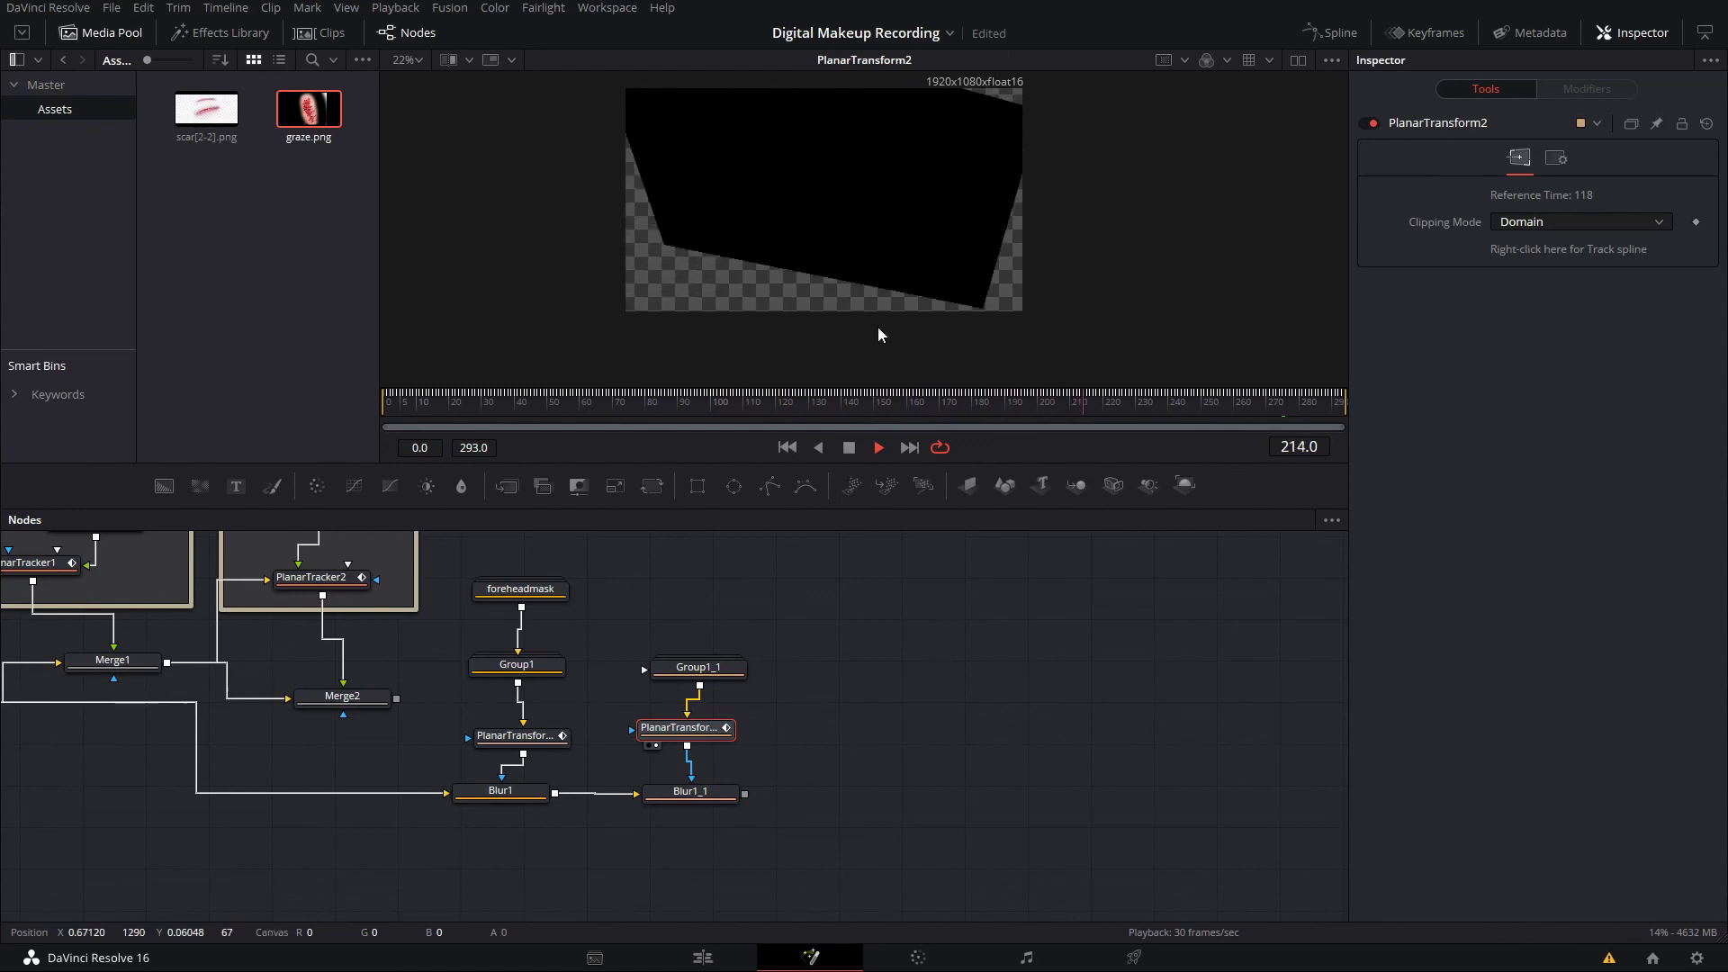
pyautogui.press('space')
# - Show Blur1_1 in the viewer, lower its blur size until the face is sharp, and frame the face
pyautogui.click(824, 585)
pyautogui.moveTo(762, 565); pyautogui.dragTo(755, 600)
pyautogui.click(684, 839)
pyautogui.press('1')
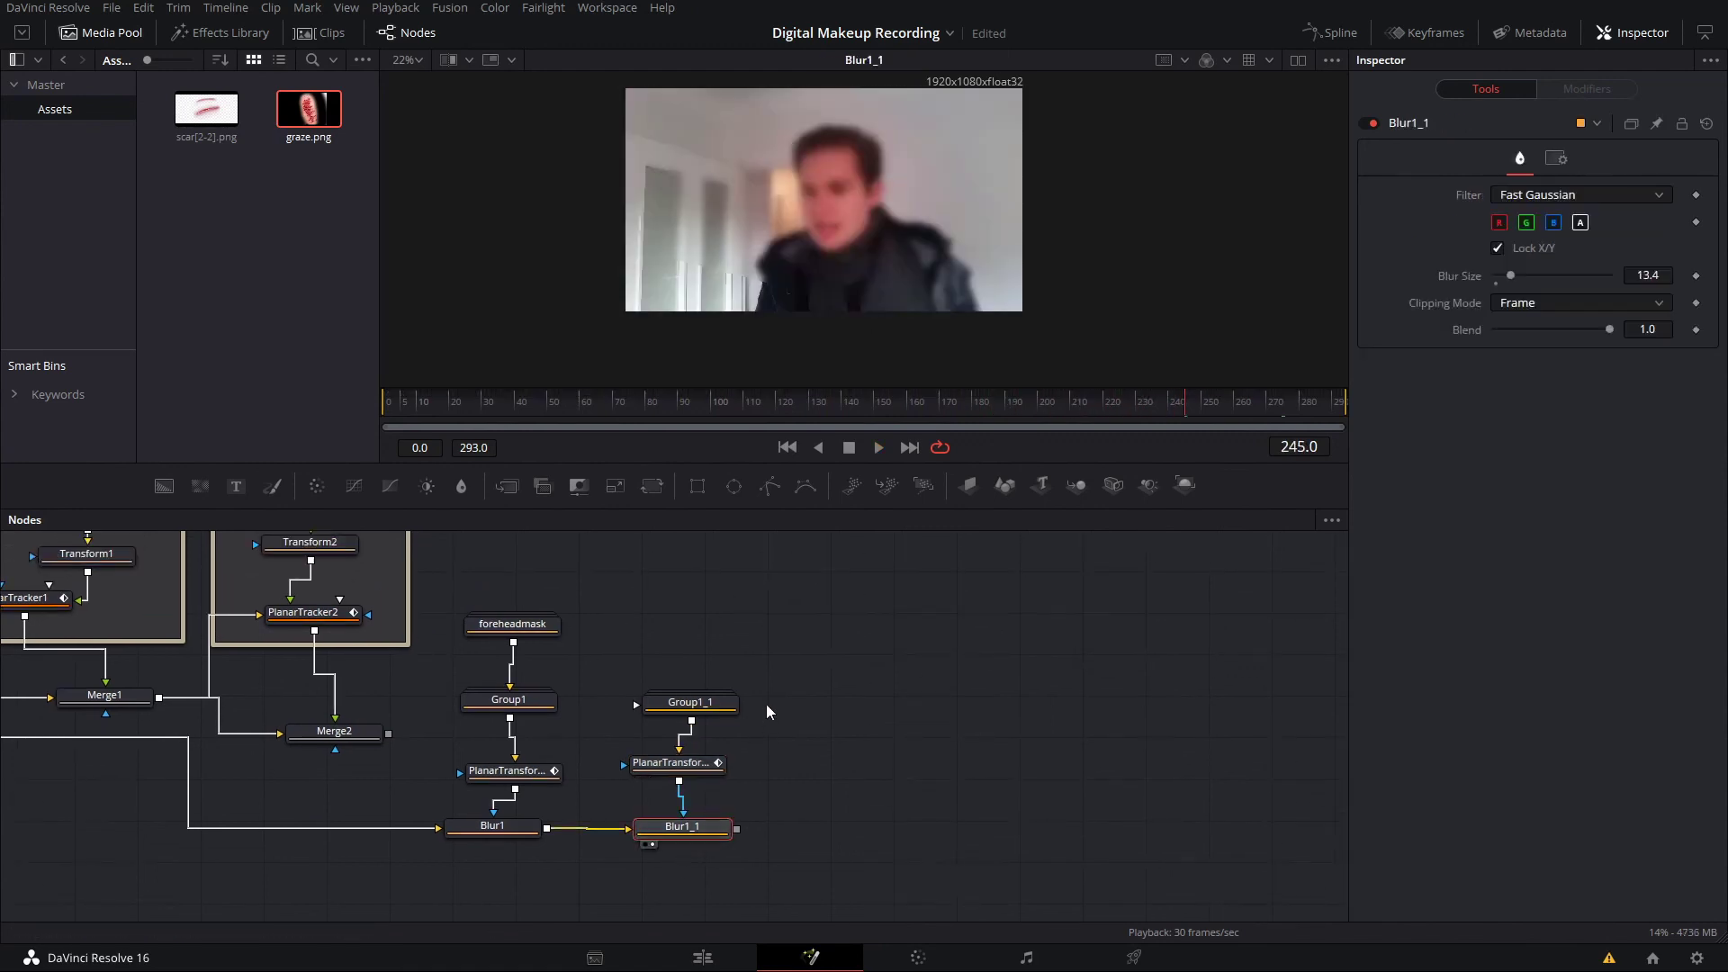
pyautogui.moveTo(1514, 274); pyautogui.dragTo(1490, 273)
pyautogui.scroll(3, 810, 151)
pyautogui.moveTo(810, 152); pyautogui.dragTo(577, 88)
# - Add an ellipse mask to Group1_1, about 0.0157 wide and high, and place it on the cheek at about X 0.571, Y 0.477
pyautogui.click(688, 706)
pyautogui.moveTo(688, 711); pyautogui.dragTo(682, 691)
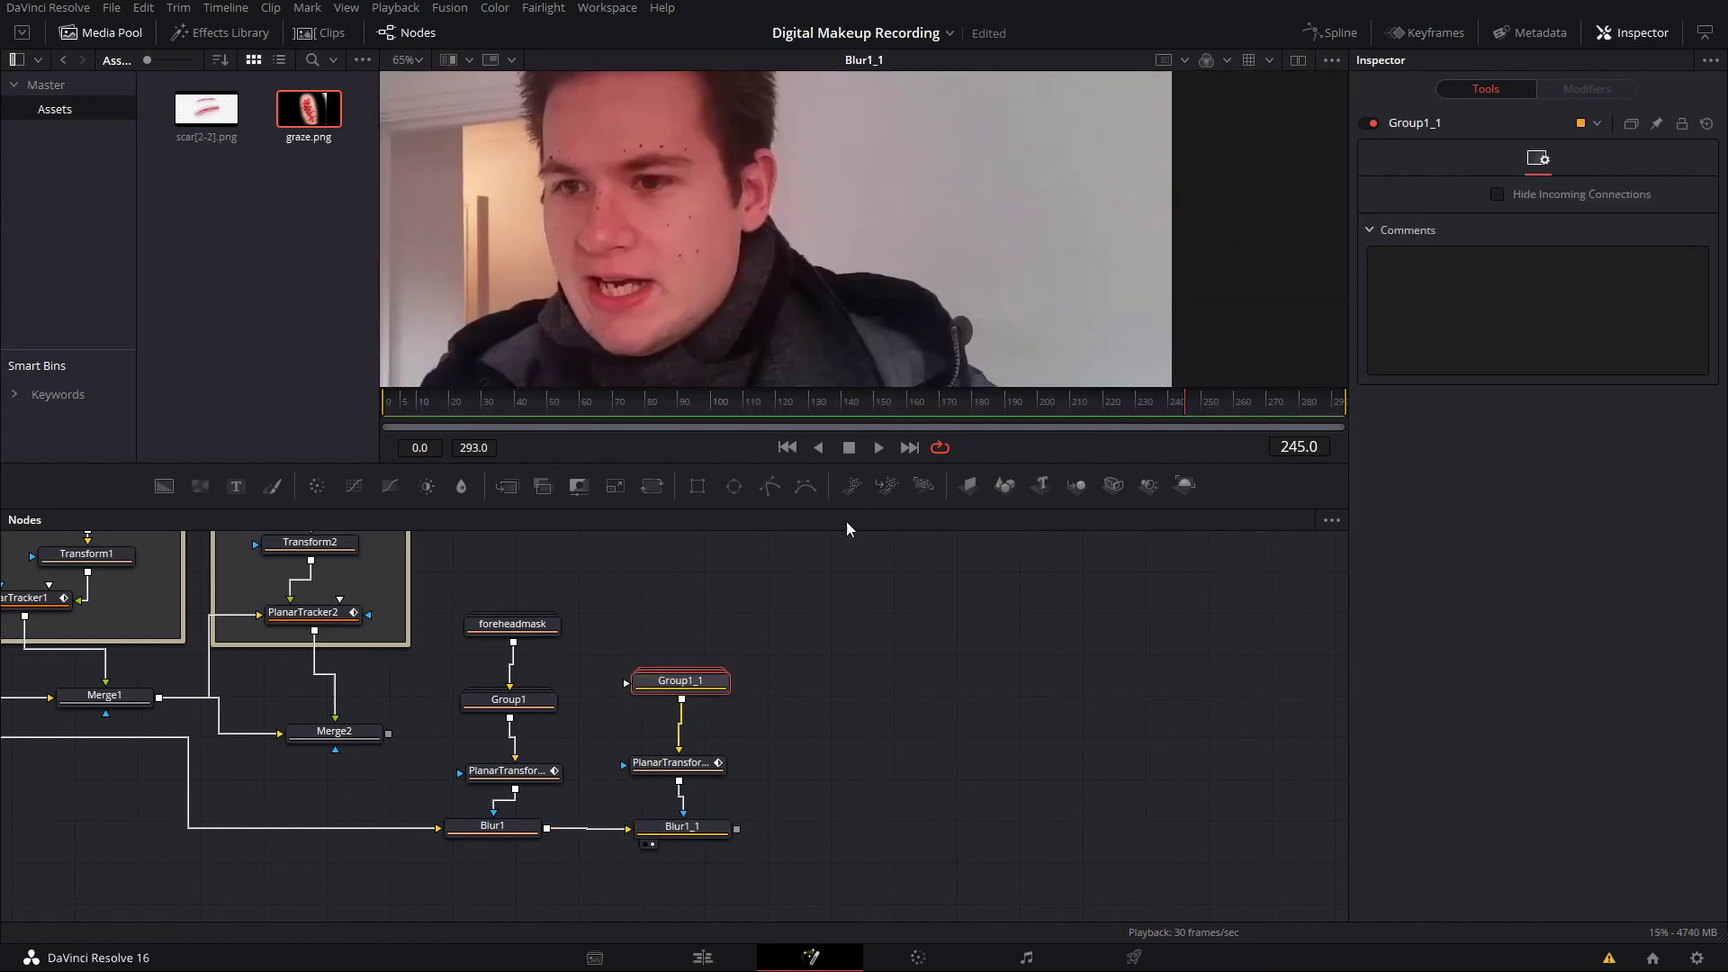
pyautogui.click(735, 487)
pyautogui.moveTo(838, 361); pyautogui.dragTo(636, 216)
pyautogui.scroll(5, 692, 220)
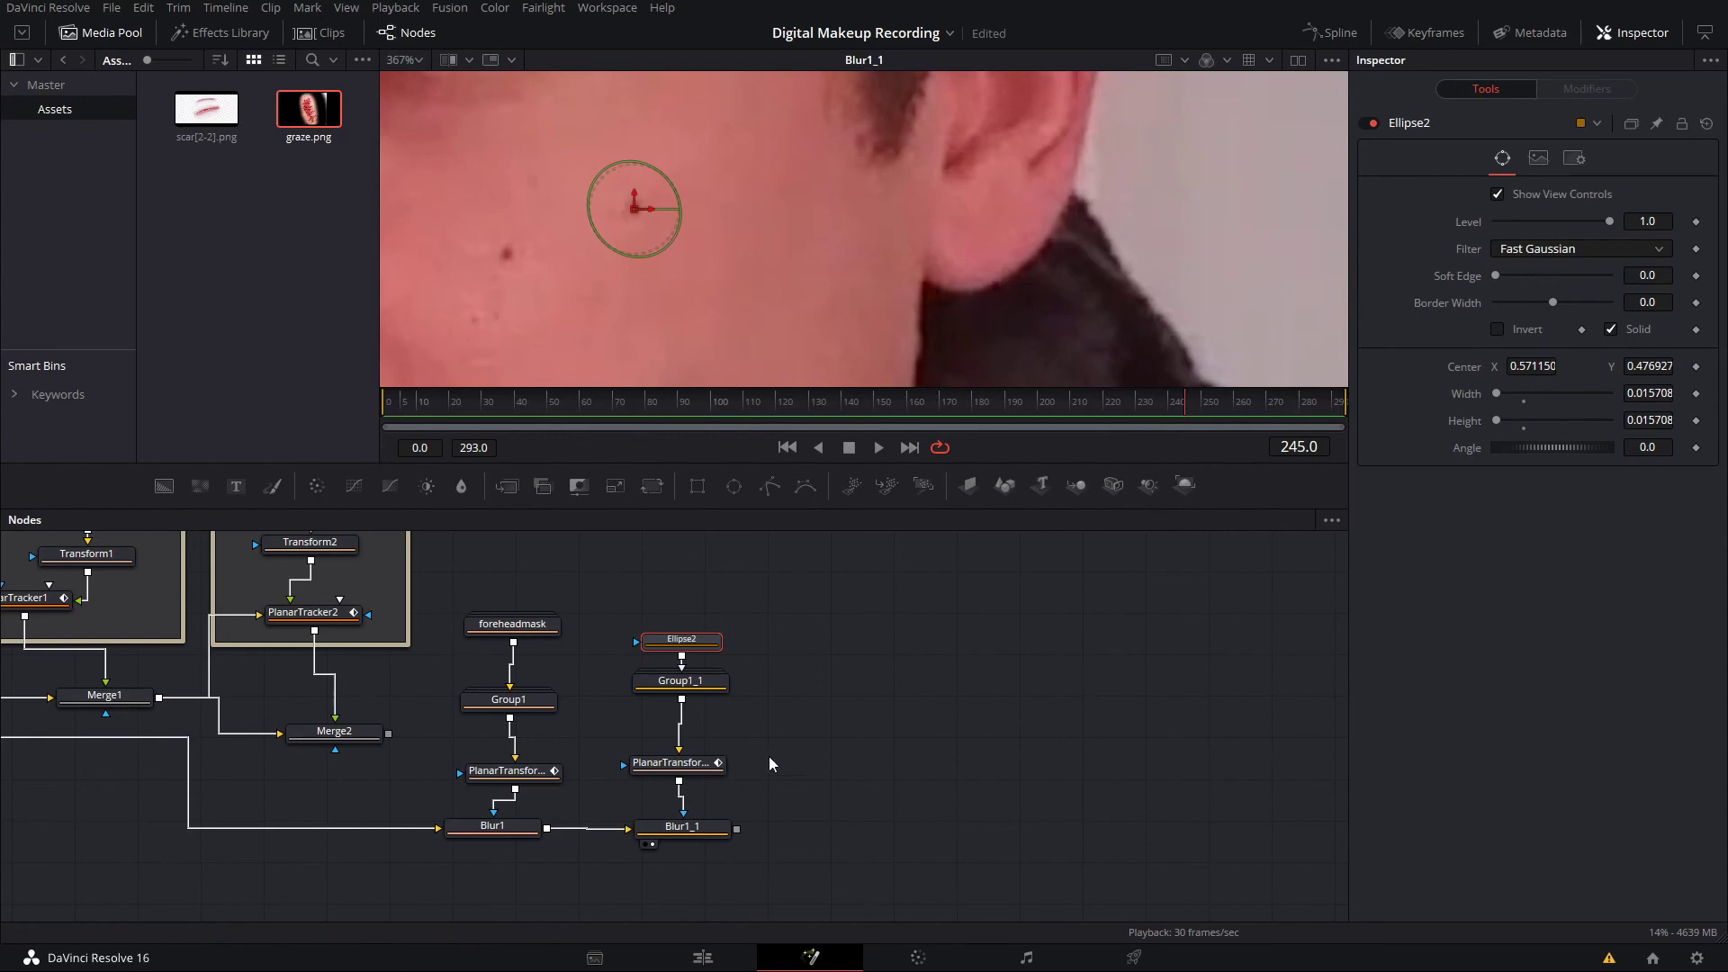
# - Check the Blur1_1 result in playback, fit the whole frame in the viewer, and go to frame 80
pyautogui.click(706, 826)
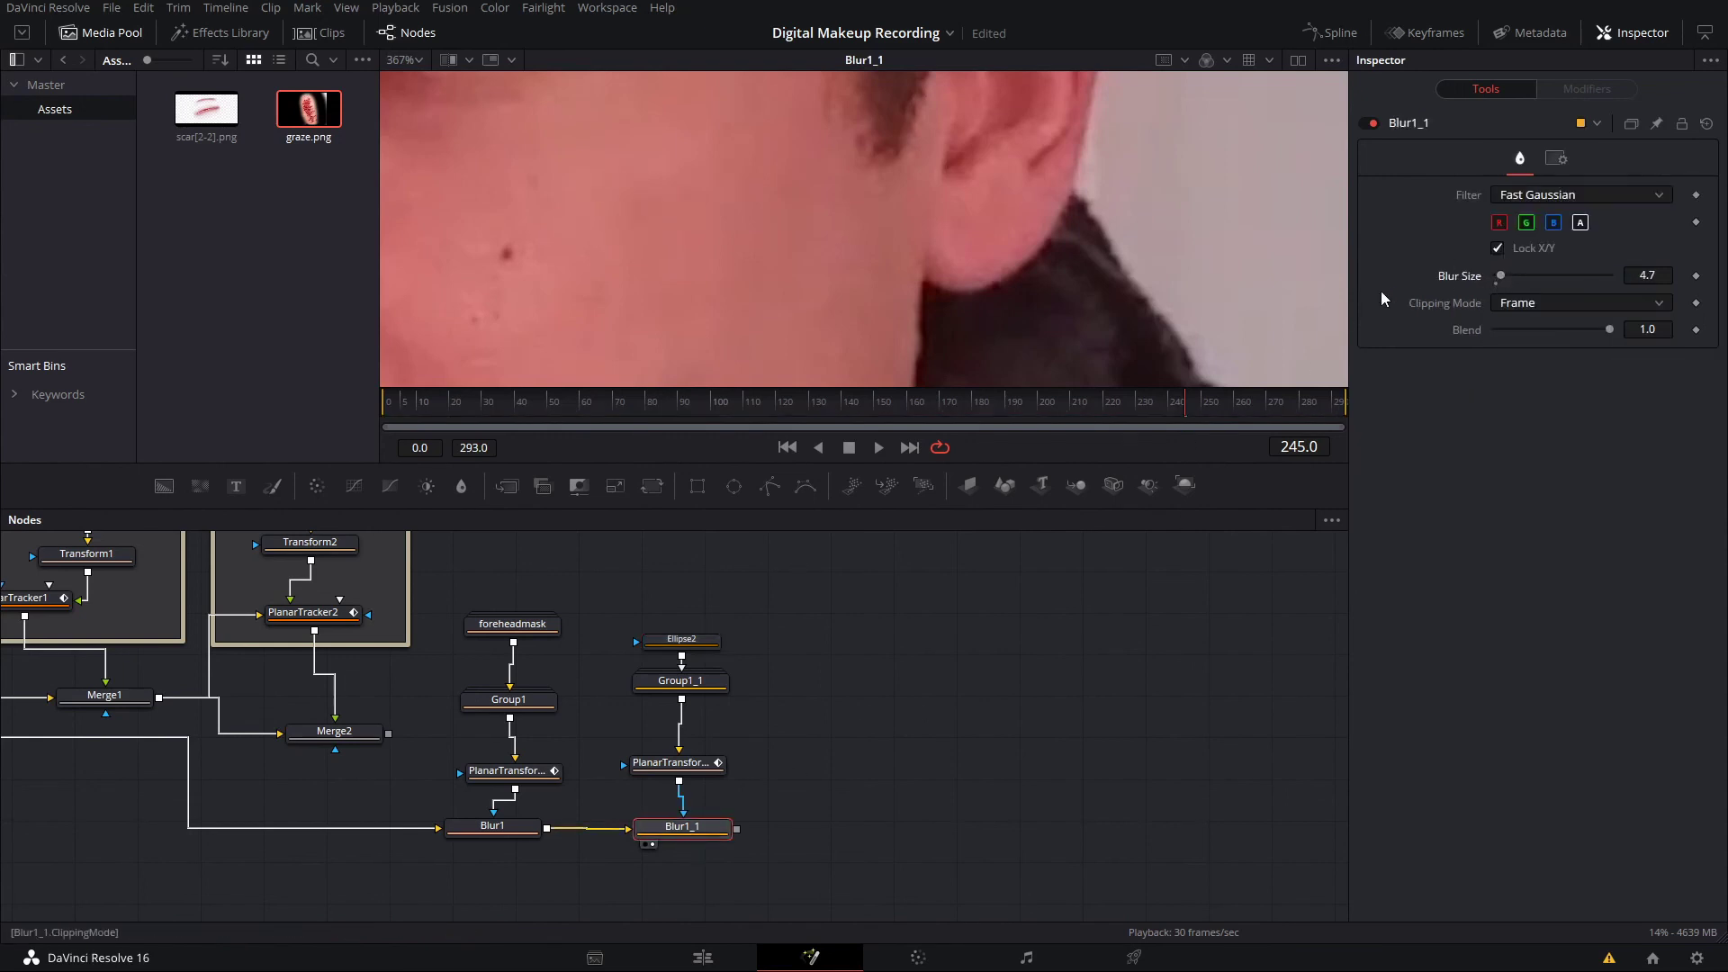
pyautogui.press('space')
pyautogui.hotkey('ctrl', 'f')
pyautogui.moveTo(883, 405); pyautogui.dragTo(647, 412)
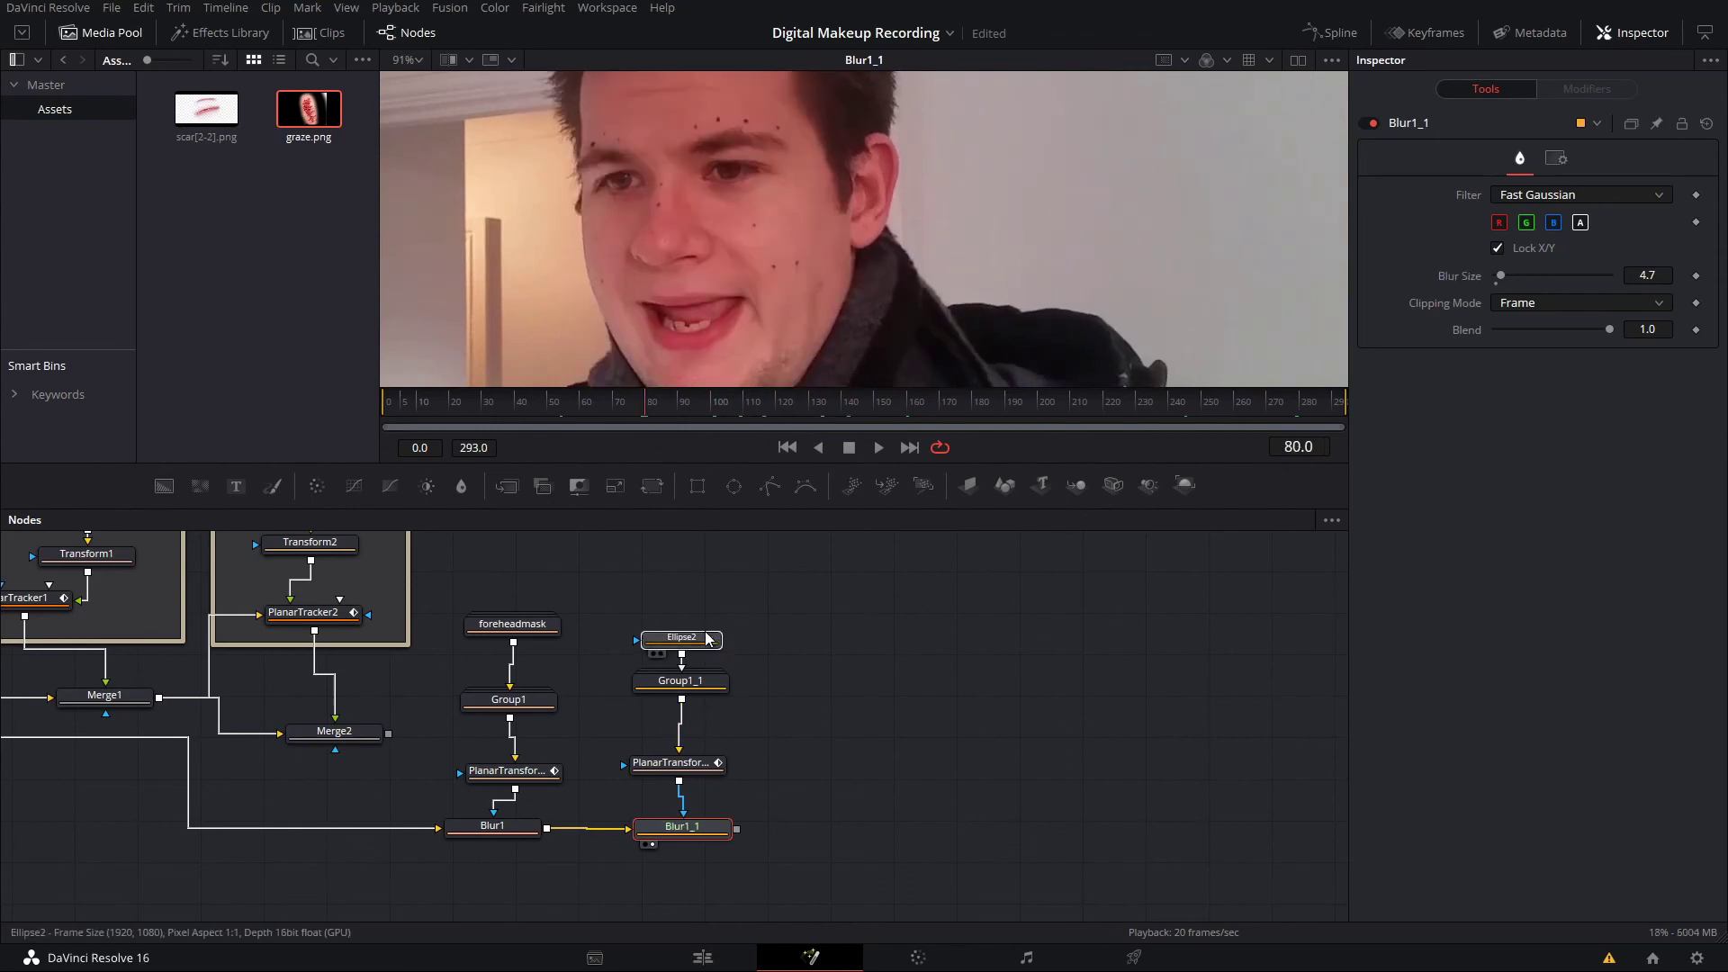
# - Move the Ellipse2 node higher above Group1_1 to make room for more masks between them
pyautogui.moveTo(707, 646); pyautogui.dragTo(710, 582)
pyautogui.moveTo(840, 682); pyautogui.dragTo(889, 839)
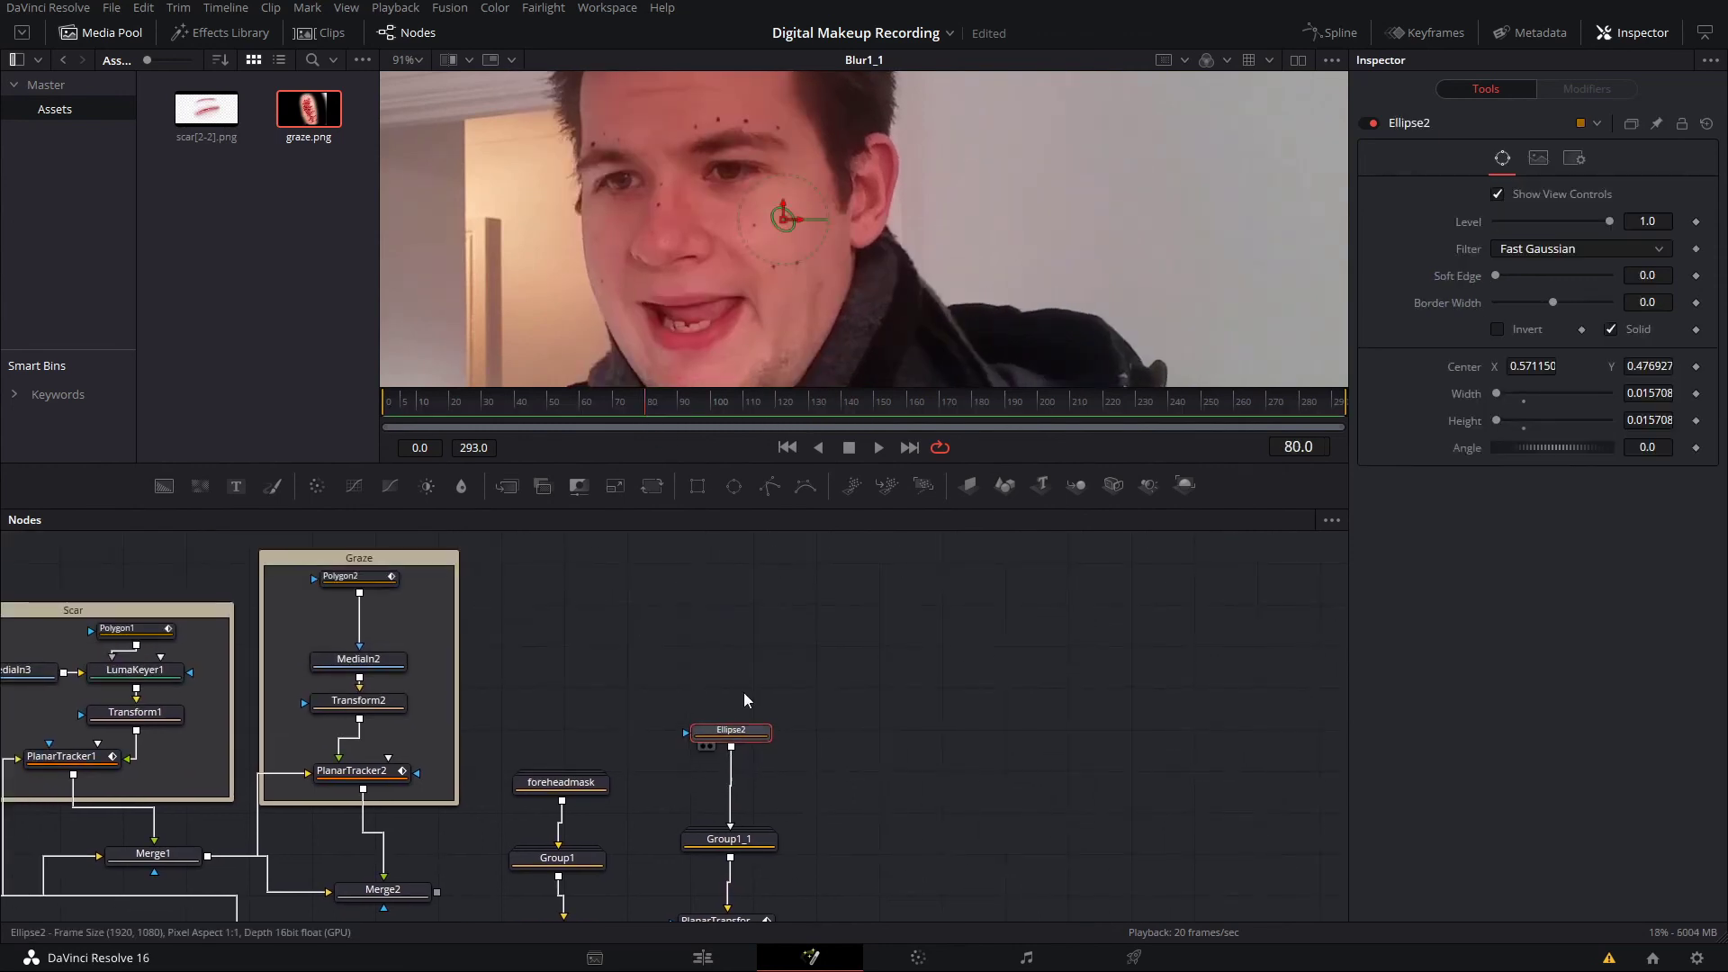
pyautogui.moveTo(751, 724); pyautogui.dragTo(741, 611)
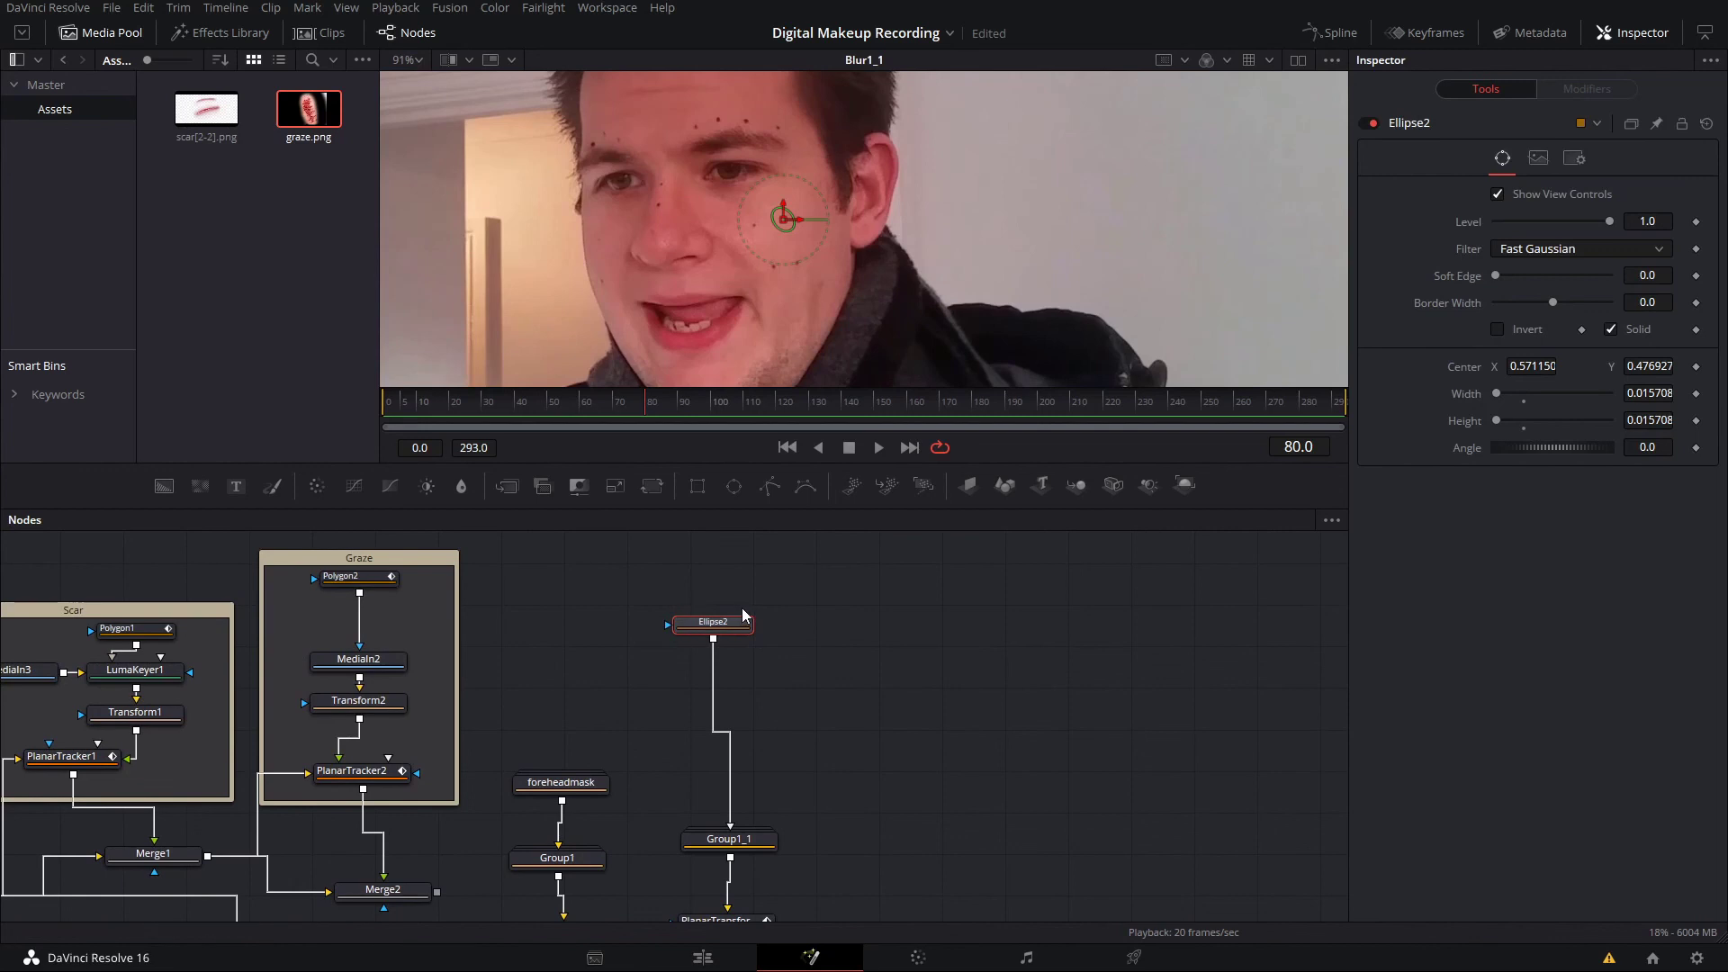
# - Duplicate Ellipse2 into the chain above Group1_1 and place the copy over another cheek dot at about X 0.552, Y 0.458
pyautogui.hotkey('ctrl', 'c')
pyautogui.hotkey('ctrl', 'v')
pyautogui.scroll(3, 782, 270)
pyautogui.moveTo(781, 185); pyautogui.dragTo(732, 200)
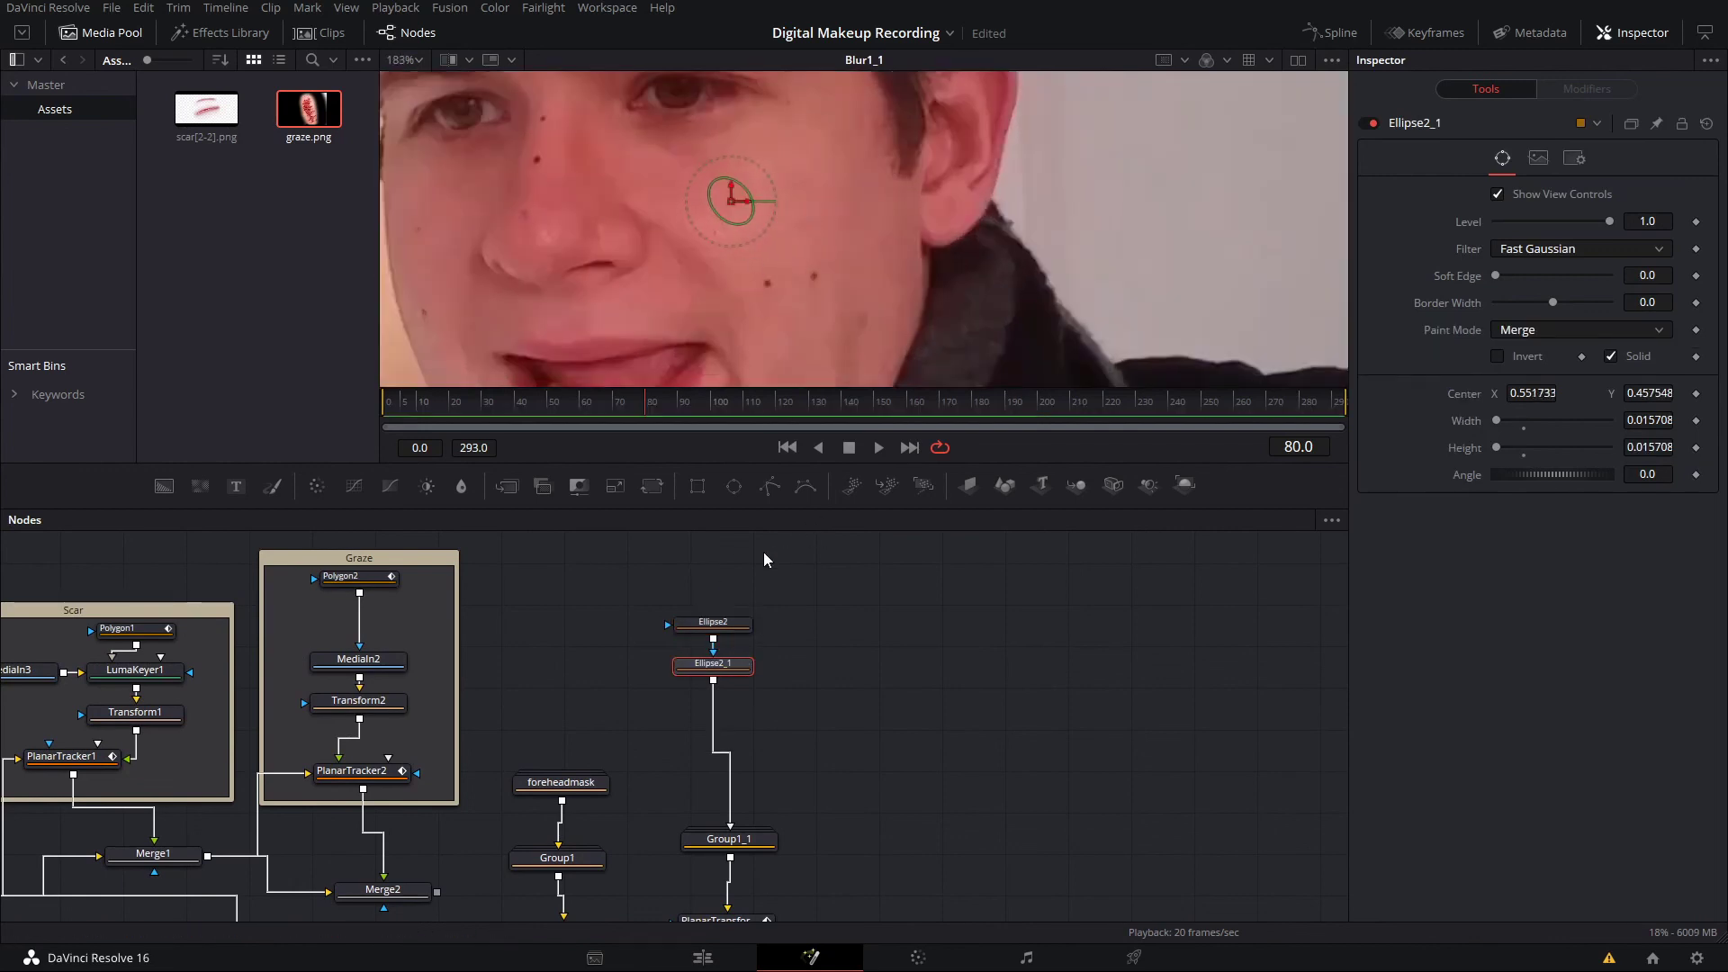
# - Add two more ellipse copies to the chain, over the lower cheek dots at about X 0.583, Y 0.425 and X 0.564, Y 0.409
pyautogui.hotkey('ctrl', 'v')
pyautogui.moveTo(788, 183); pyautogui.dragTo(821, 279)
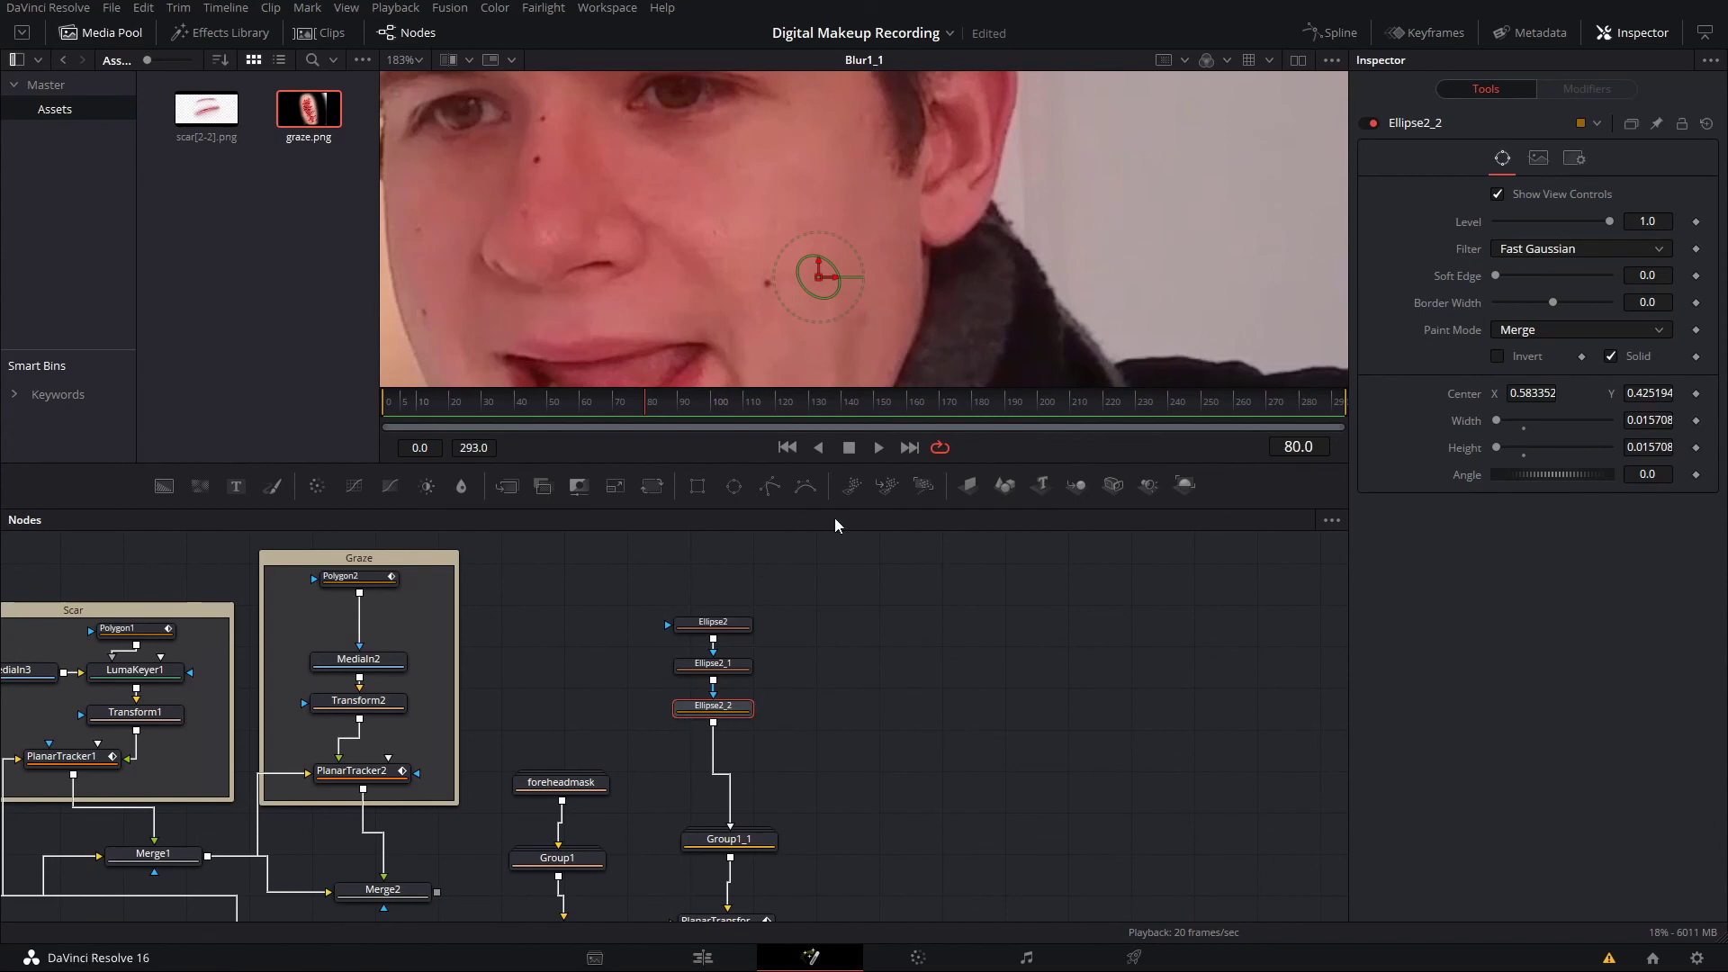
pyautogui.hotkey('ctrl', 'v')
pyautogui.moveTo(790, 200); pyautogui.dragTo(771, 285)
pyautogui.click(888, 648)
# - Play and scrub the footage between about frames 69 and 100 to check that the cheek dots stay hidden
pyautogui.moveTo(621, 404); pyautogui.dragTo(610, 406)
pyautogui.scroll(-3, 734, 313)
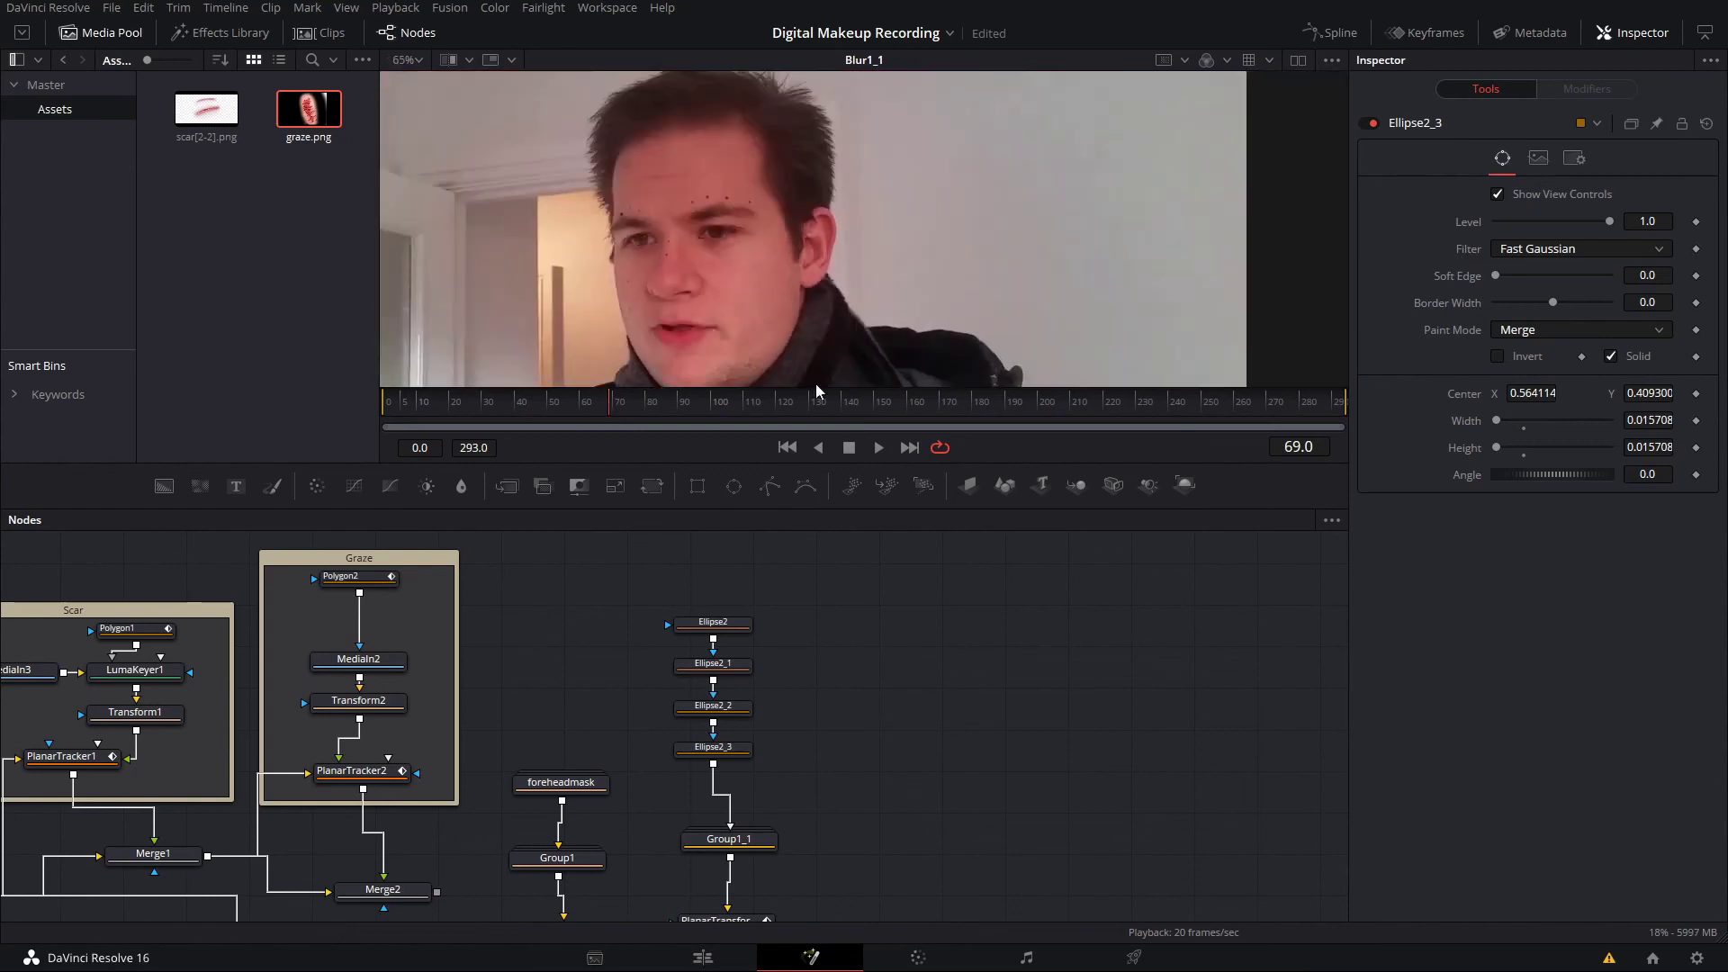
pyautogui.press('space')
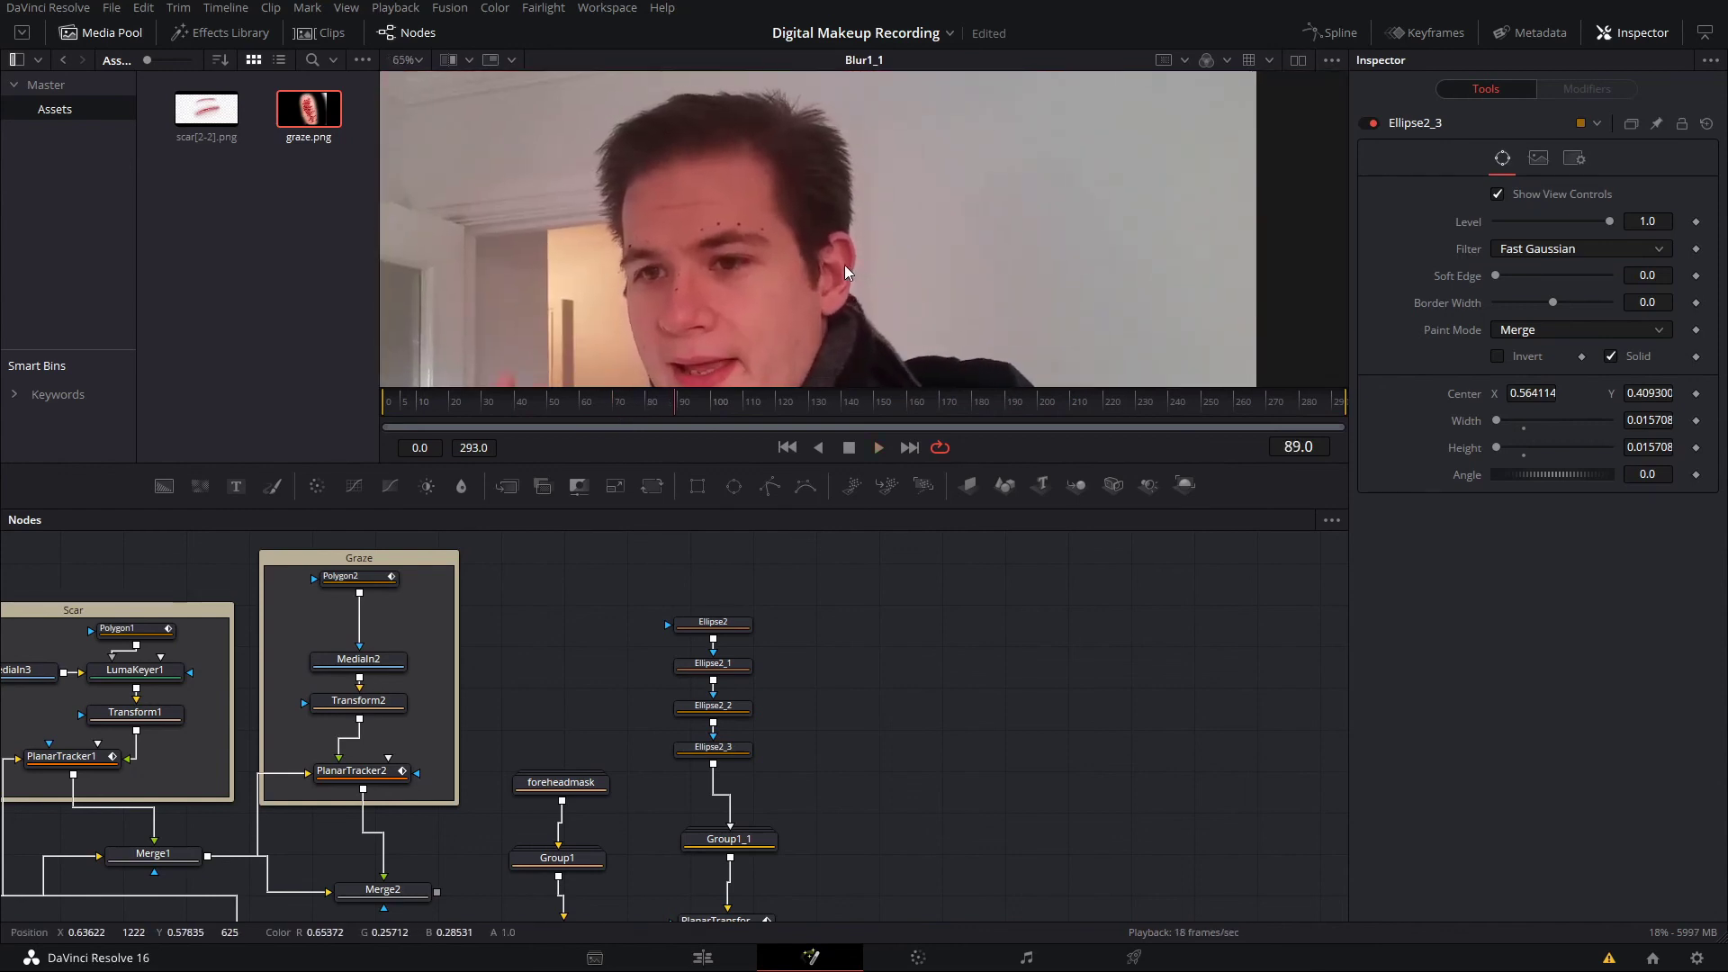
pyautogui.scroll(-2, 846, 263)
pyautogui.press('space')
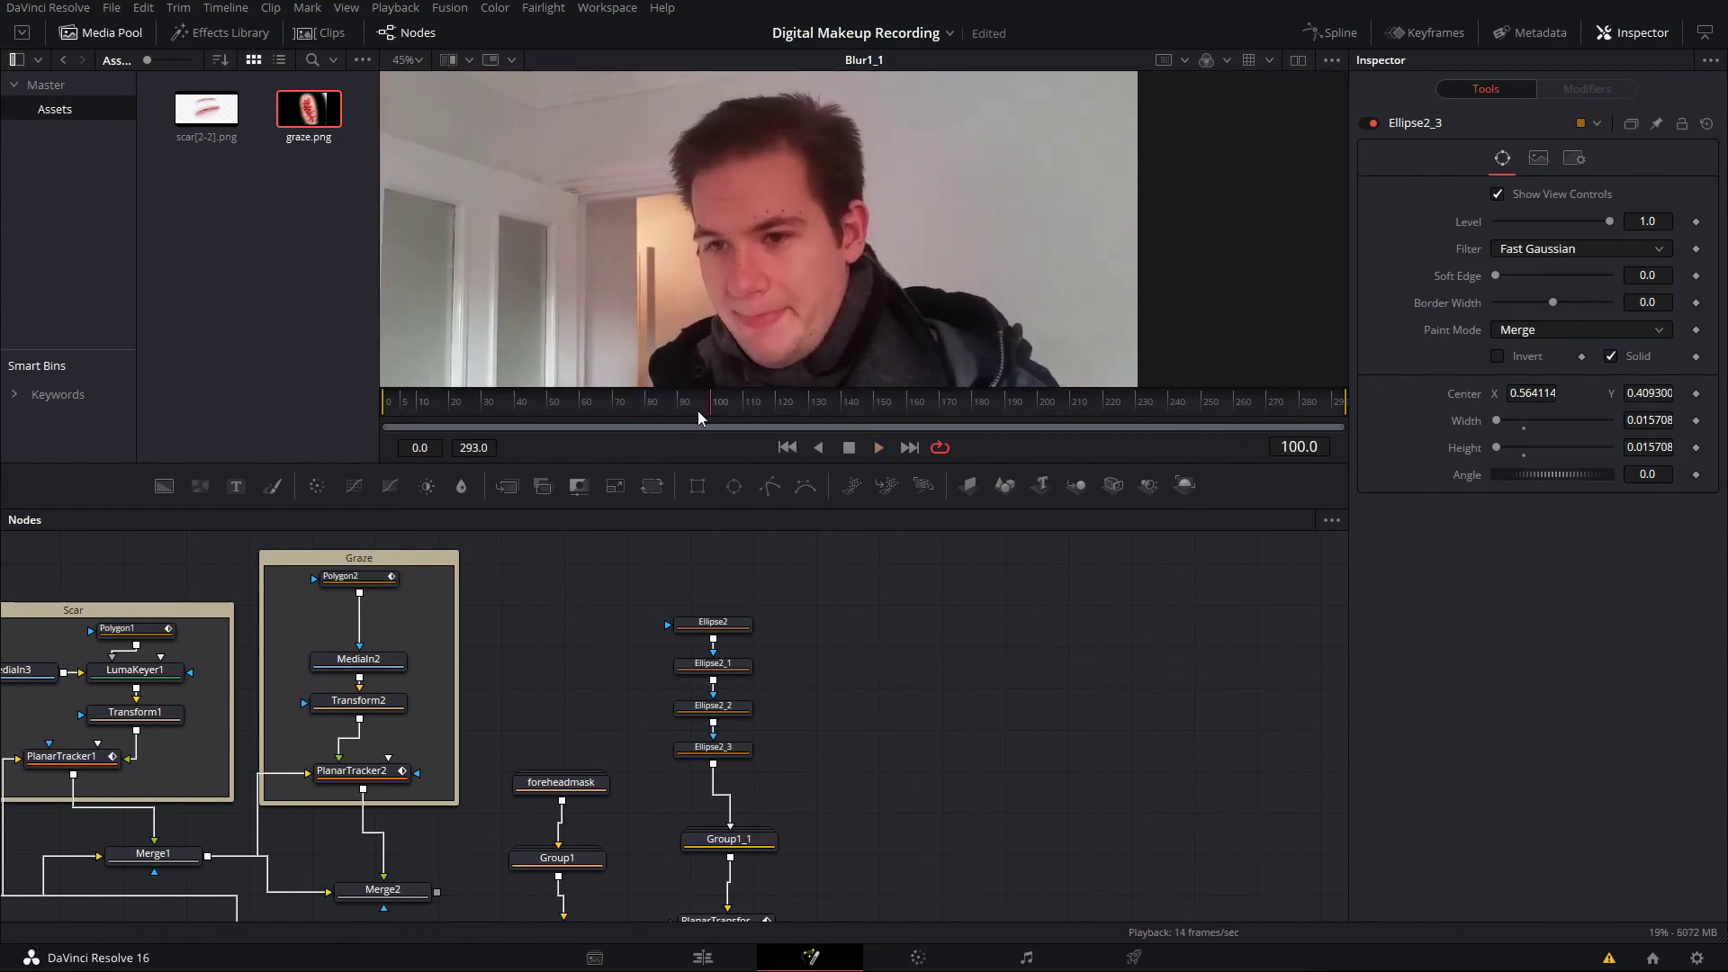
pyautogui.moveTo(725, 401)
pyautogui.mouseDown()
pyautogui.moveTo(619, 407)
pyautogui.moveTo(707, 408)
pyautogui.mouseUp()
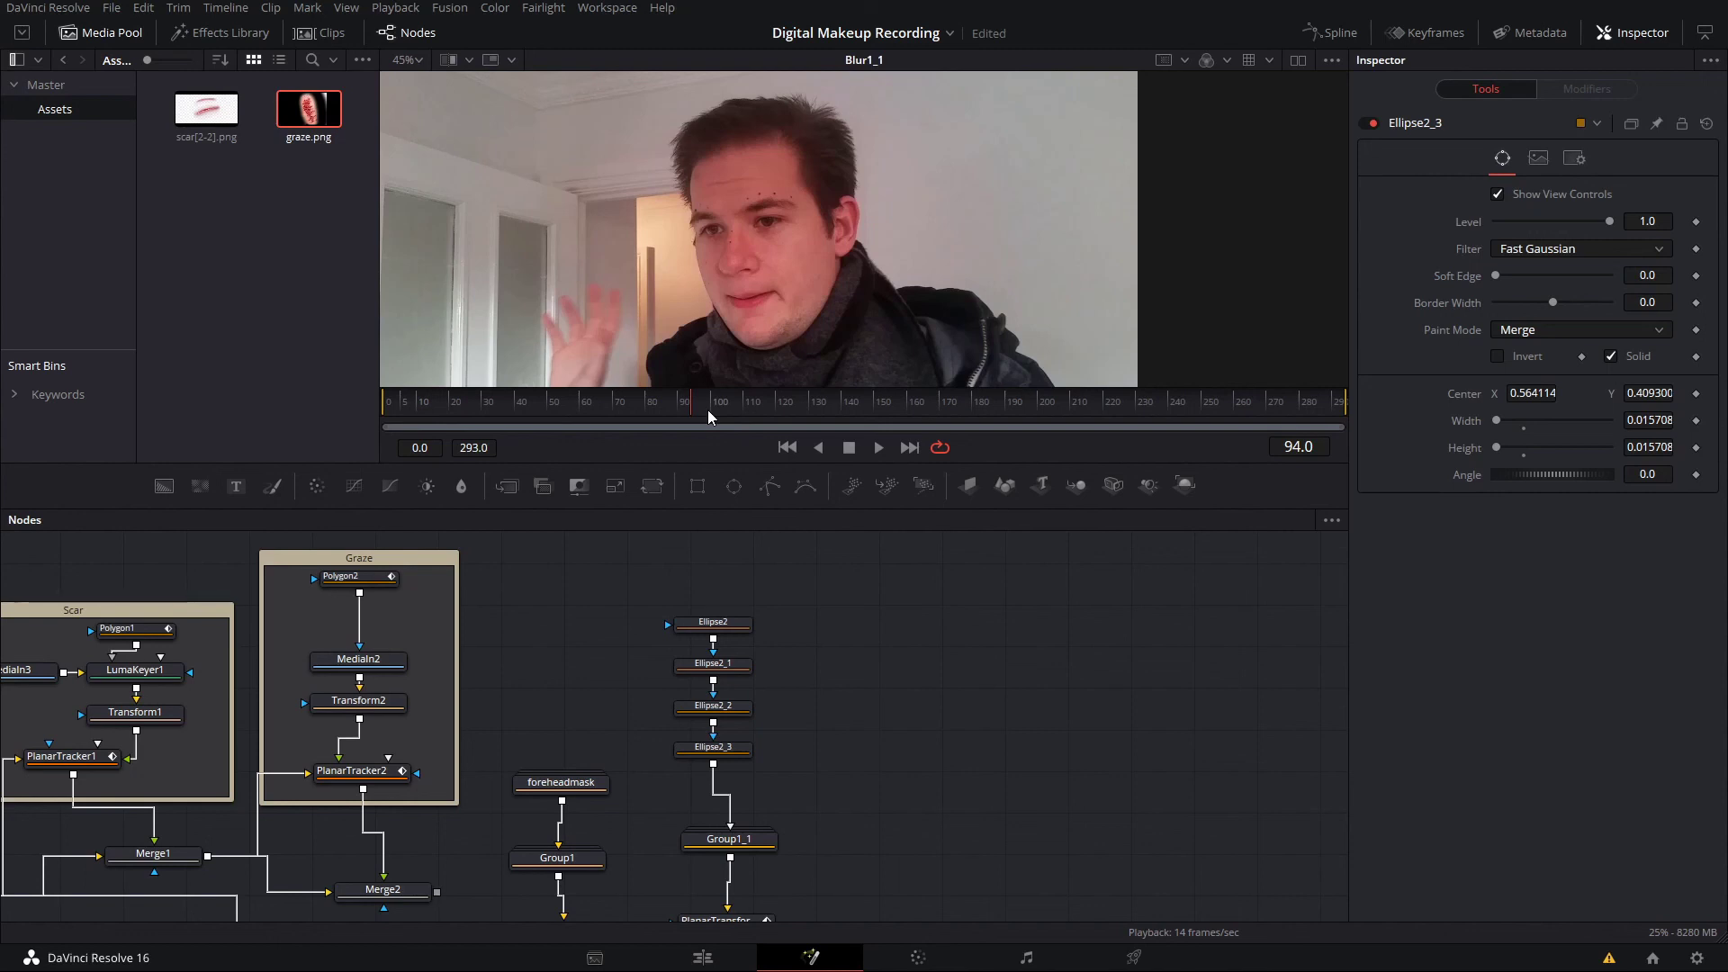
pyautogui.scroll(2, 836, 284)
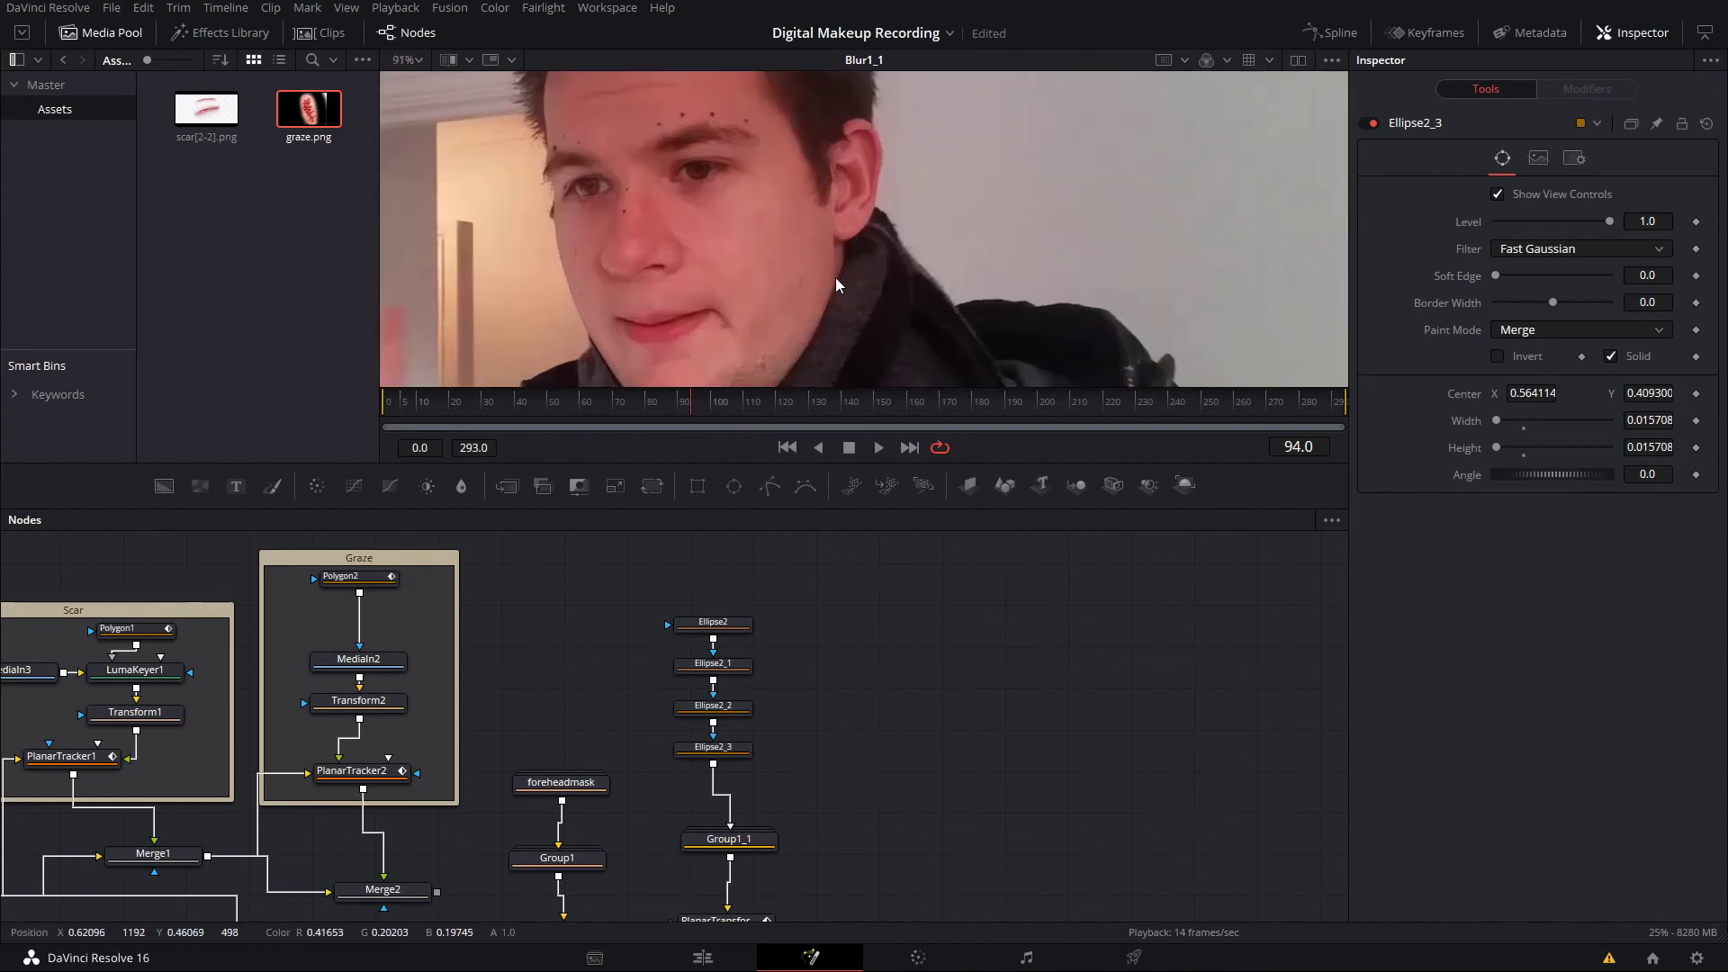
pyautogui.moveTo(729, 401); pyautogui.dragTo(628, 412)
pyautogui.scroll(-1, 790, 332)
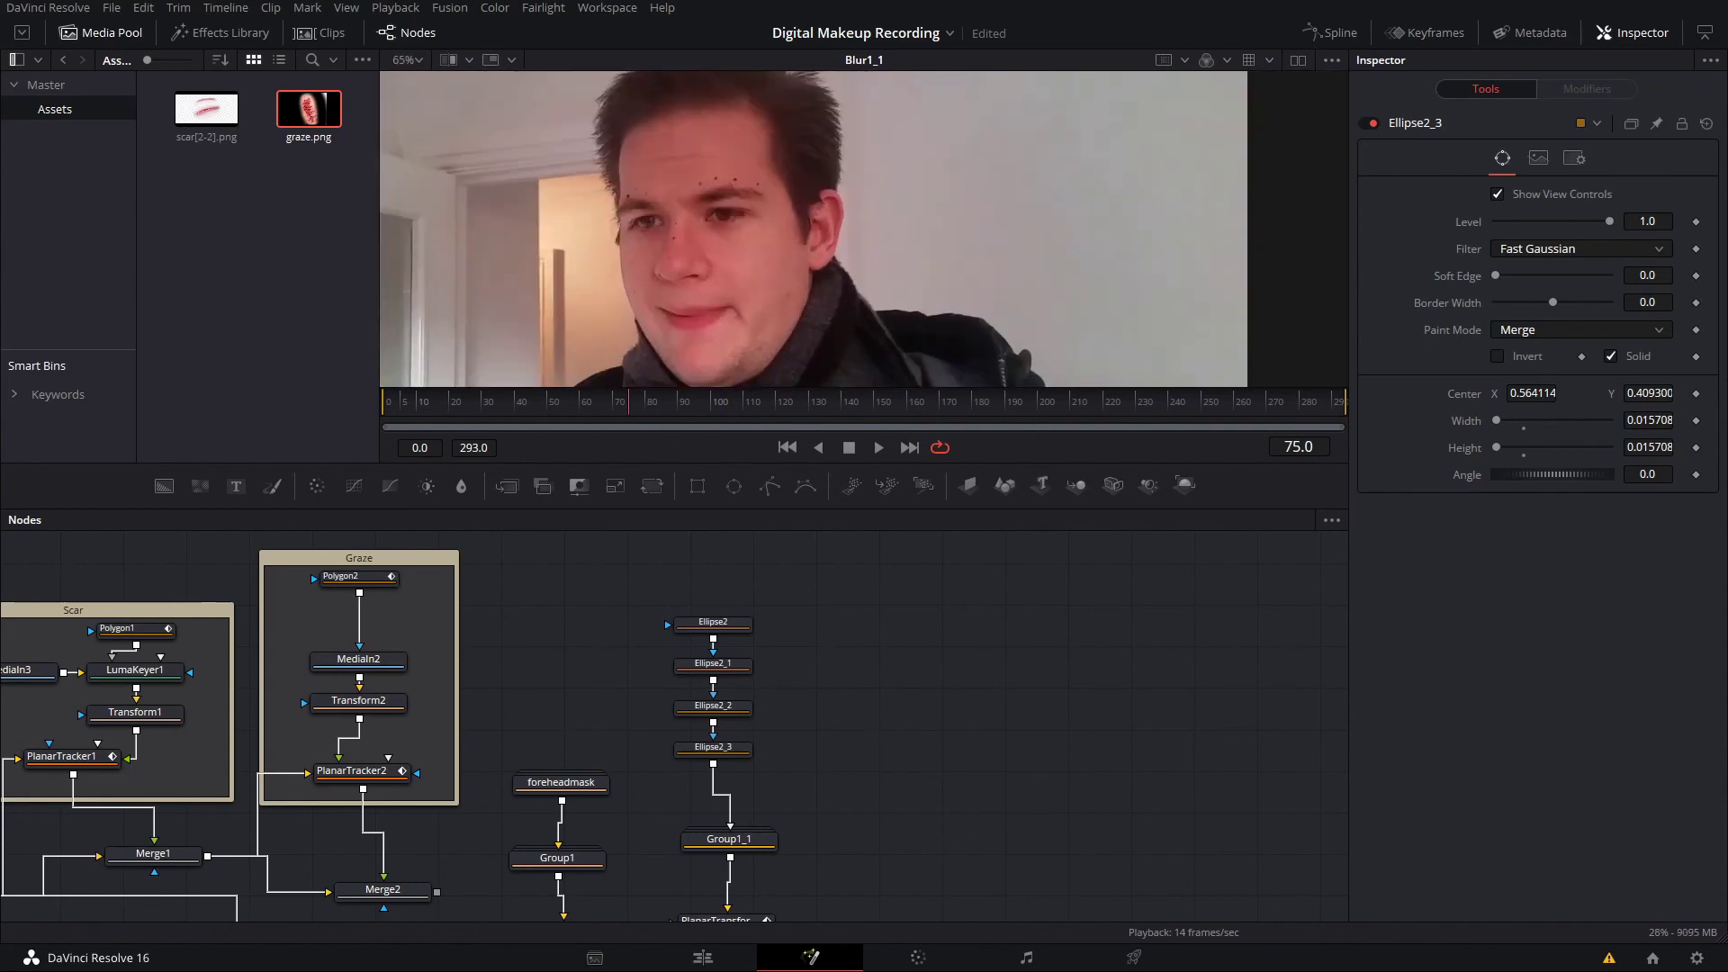